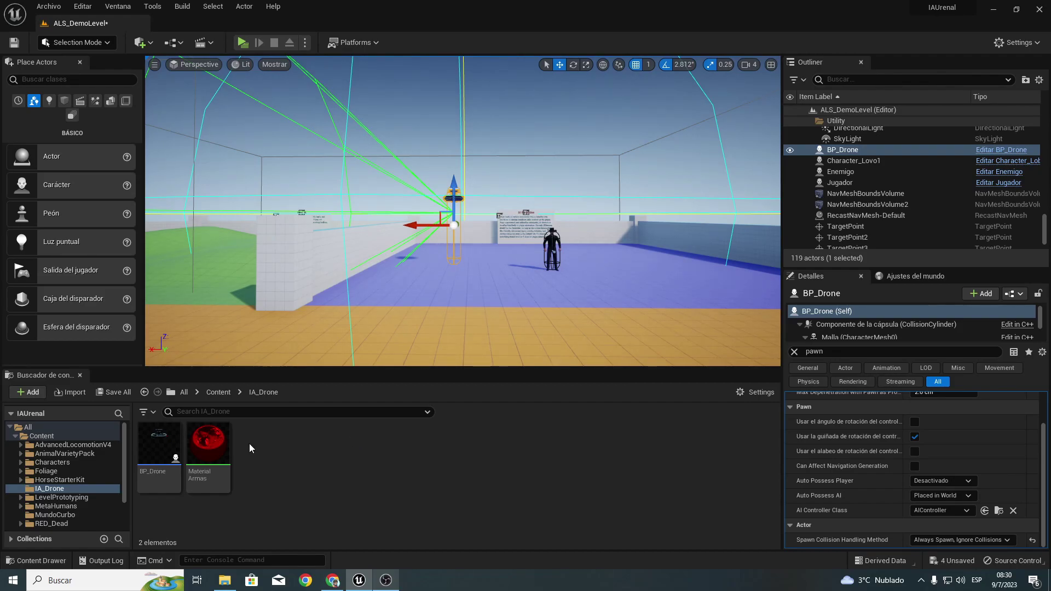
Step: Open the BP_Drone blueprint and pan its Event Graph to the node rows
double_click(155, 446)
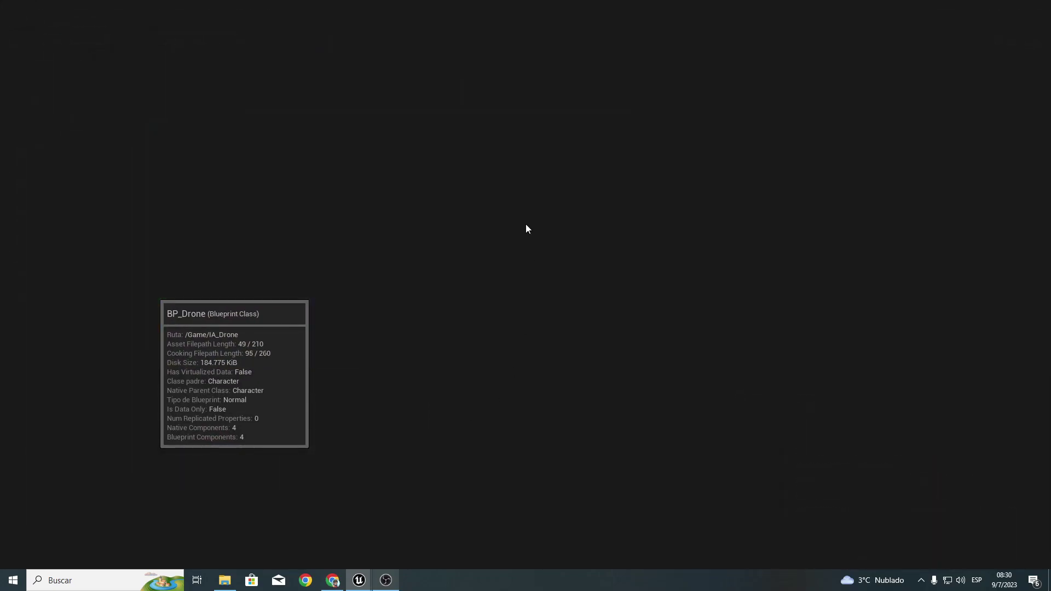
scroll(353, 296, down, 4)
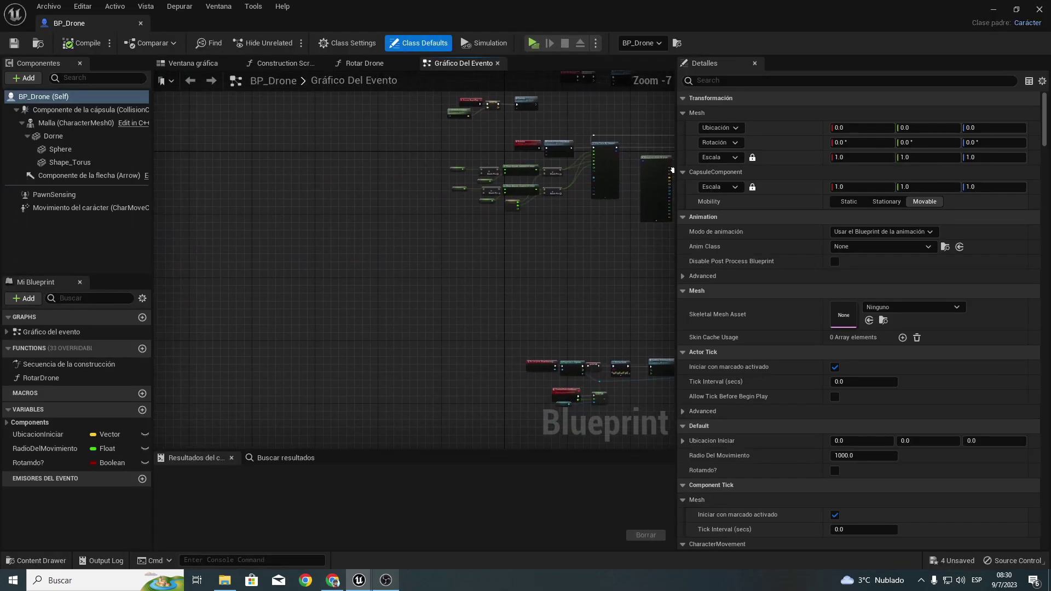
right_drag(503, 275, 310, 181)
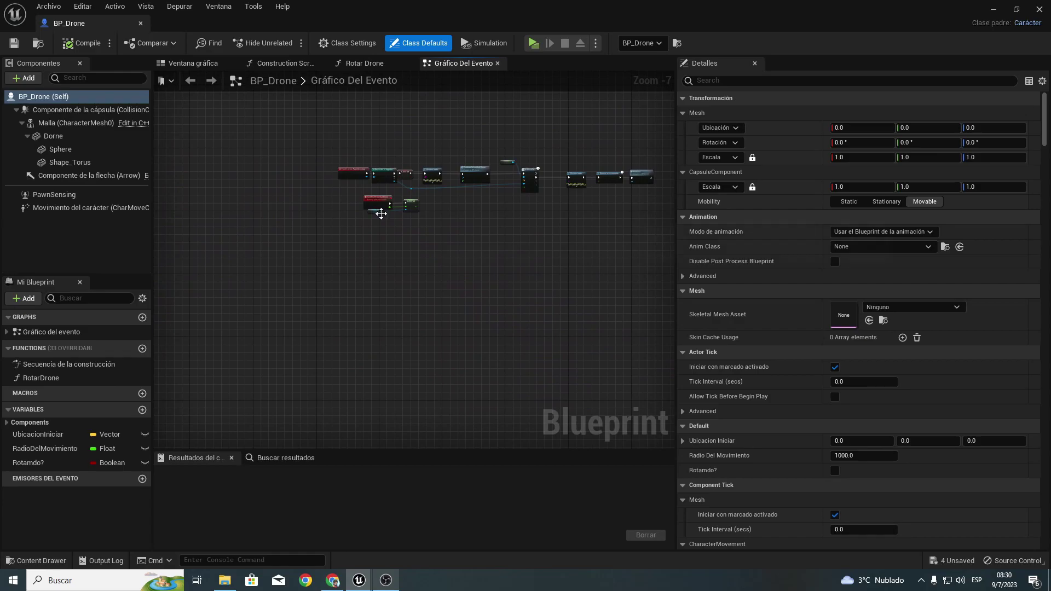
scroll(381, 214, up, 5)
right_drag(381, 214, 387, 331)
scroll(387, 330, down, 4)
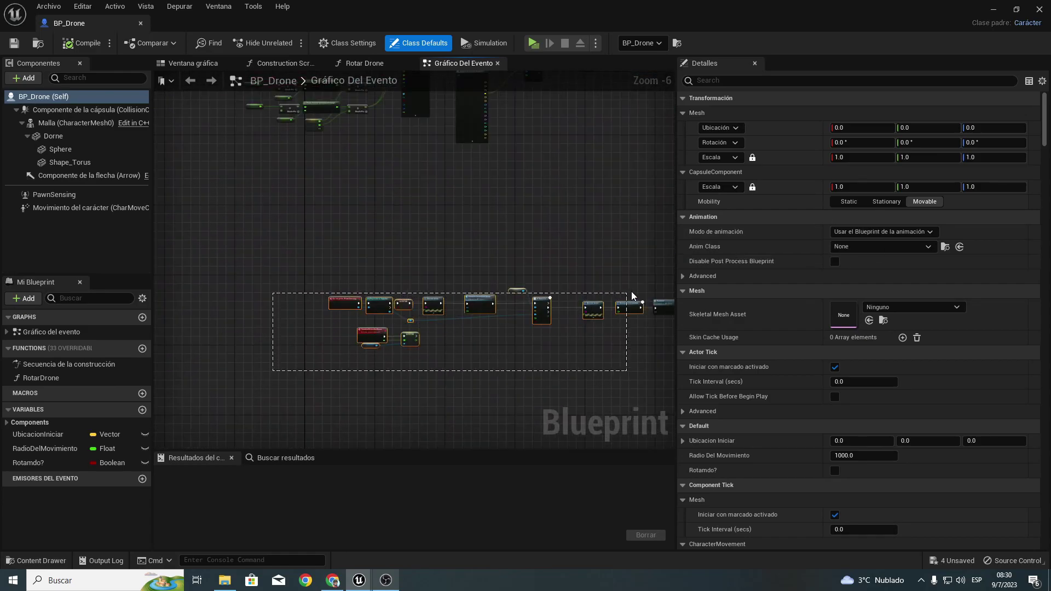
Step: Shift the On See Pawn and CambiarVelocidadDrone node group aside and frame an empty area
drag(632, 295, 598, 287)
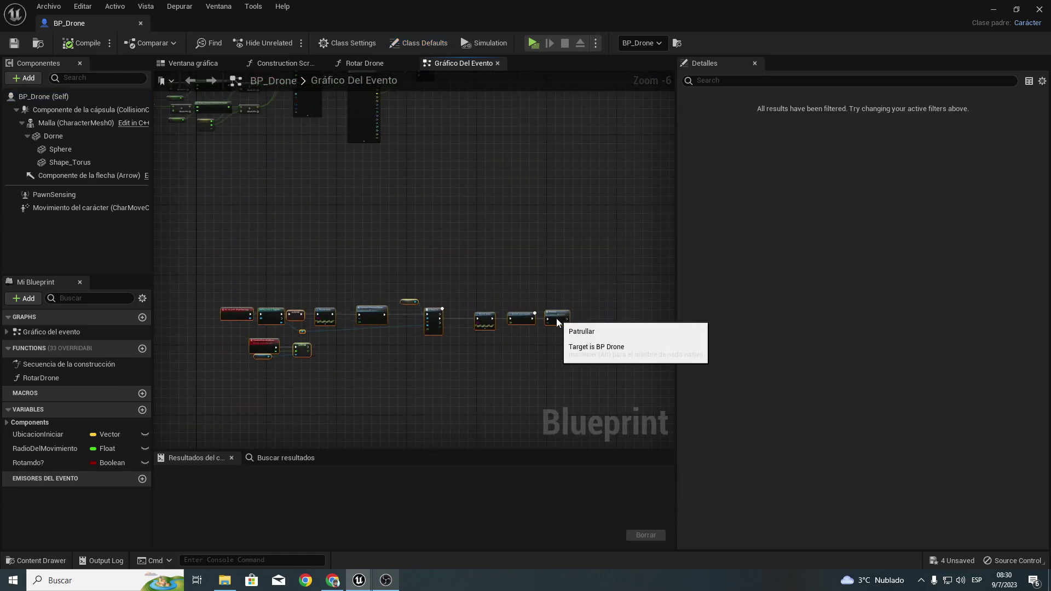
right_drag(558, 323, 411, 234)
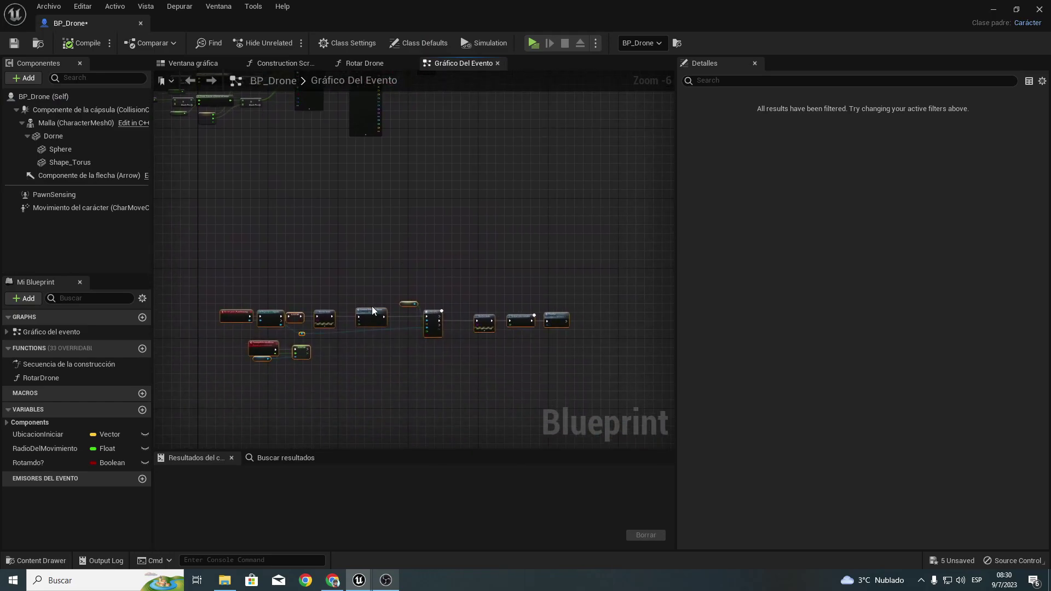
right_drag(372, 311, 294, 213)
mouse_move(322, 182)
right_down()
mouse_move(439, 305)
mouse_move(561, 366)
mouse_move(497, 188)
right_up()
scroll(439, 305, up, 4)
scroll(446, 317, up, 1)
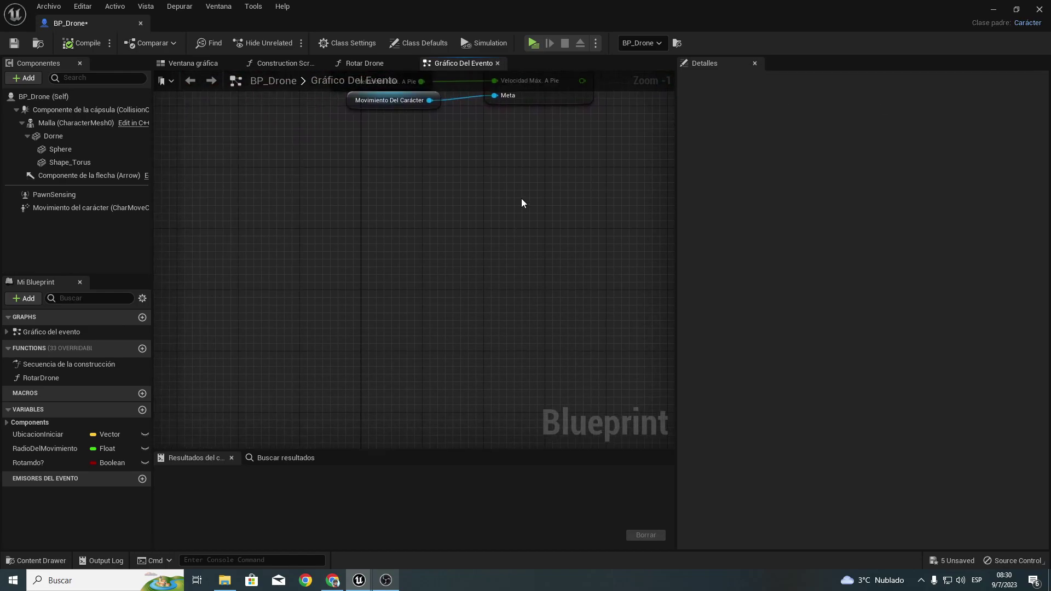
Step: Add a custom event named Disparar to the Event Graph
right_click(351, 280)
text(cus)
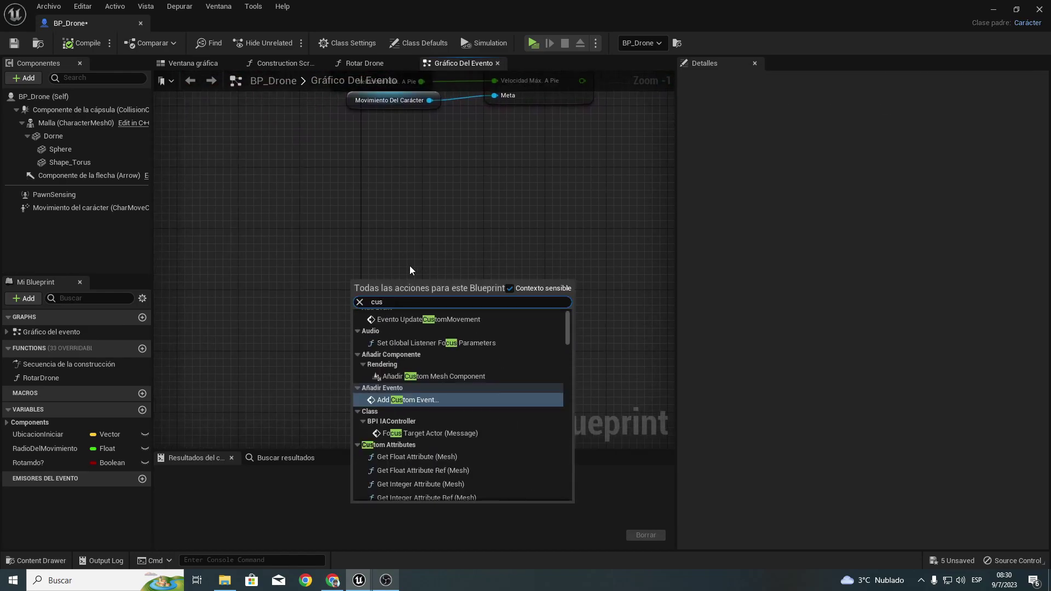
key(Return)
text(Dispa)
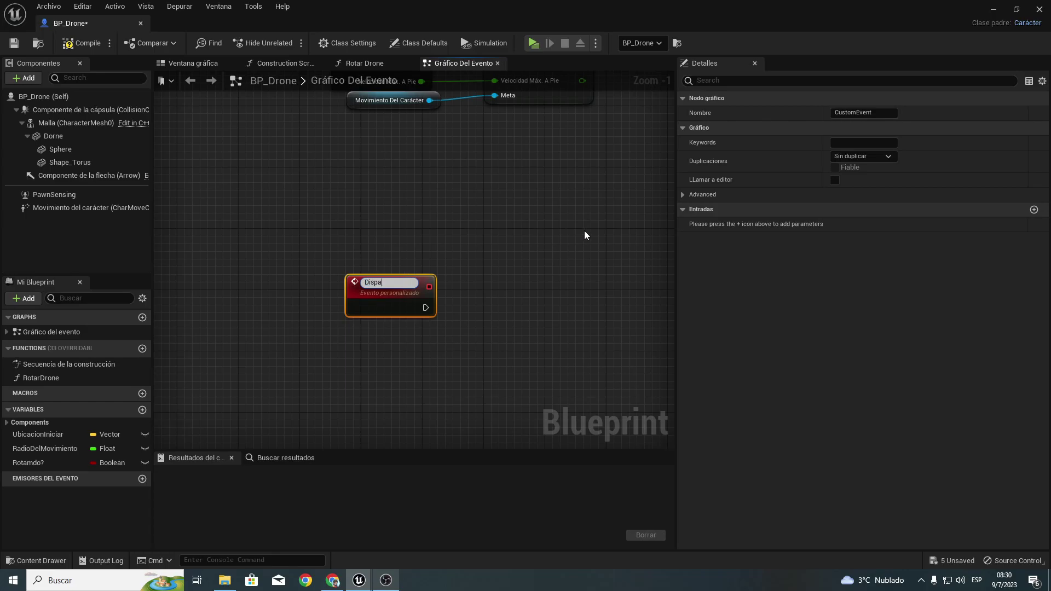
text(rar)
key(Return)
Step: Attach a Line Trace By Channel node to Disparar's execution output
scroll(600, 206, up, 1)
mouse_move(431, 312)
right_down()
mouse_move(402, 300)
mouse_move(287, 299)
right_up()
drag(389, 307, 393, 303)
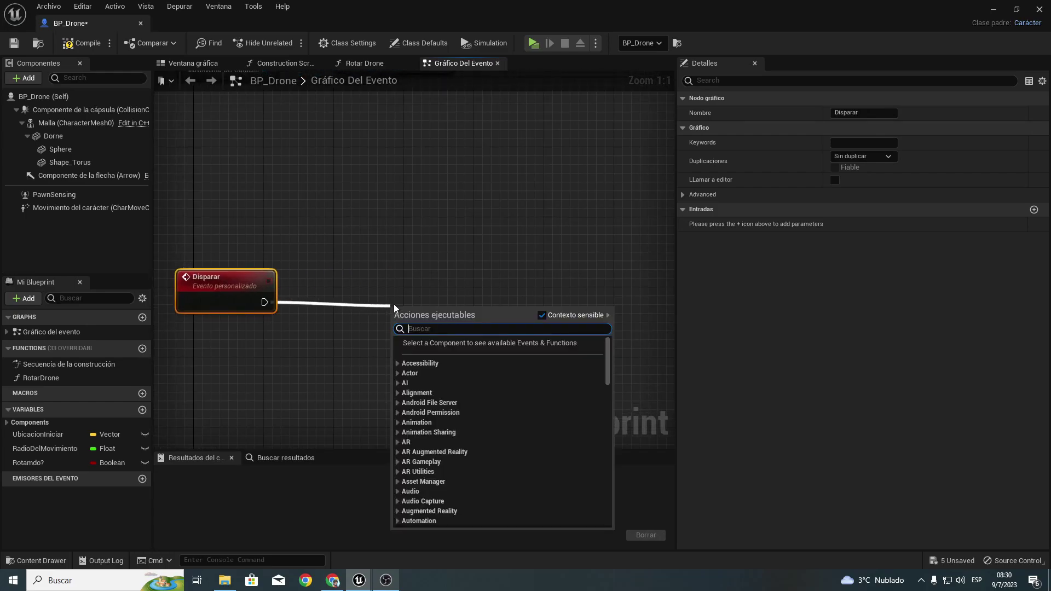
text(linetra)
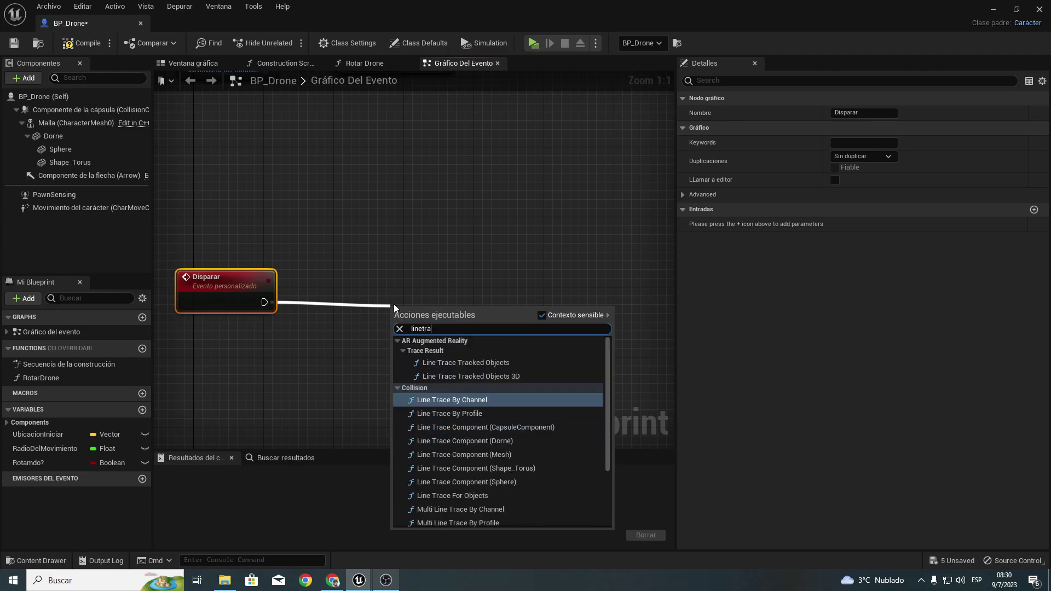
key(Return)
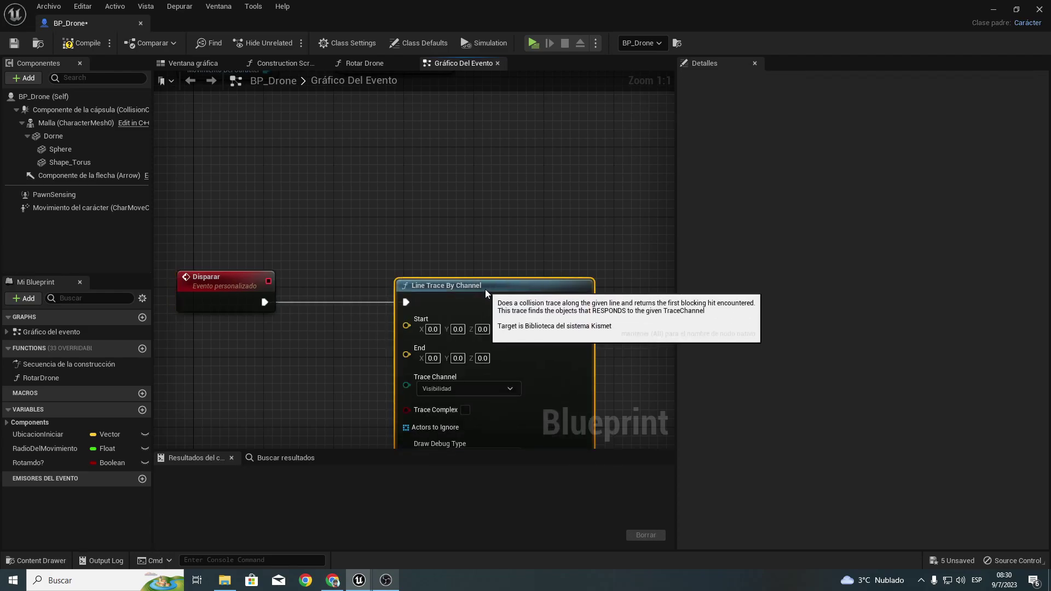
right_drag(261, 191, 419, 133)
right_drag(454, 192, 270, 113)
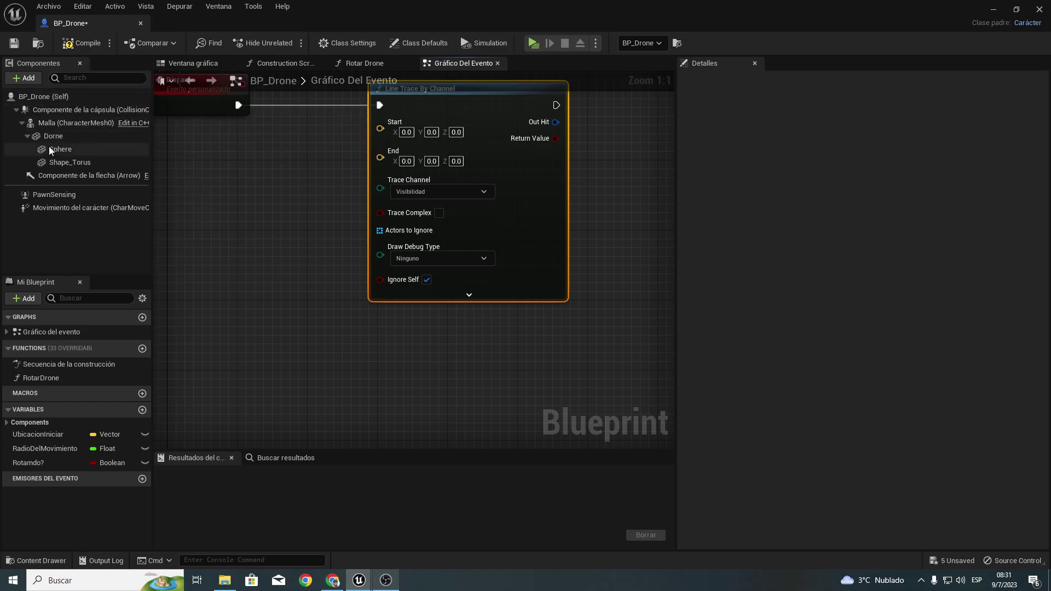
Step: Rename the drone's red Sphere component to Ojo and drop an Ojo reference into the Event Graph
click(188, 64)
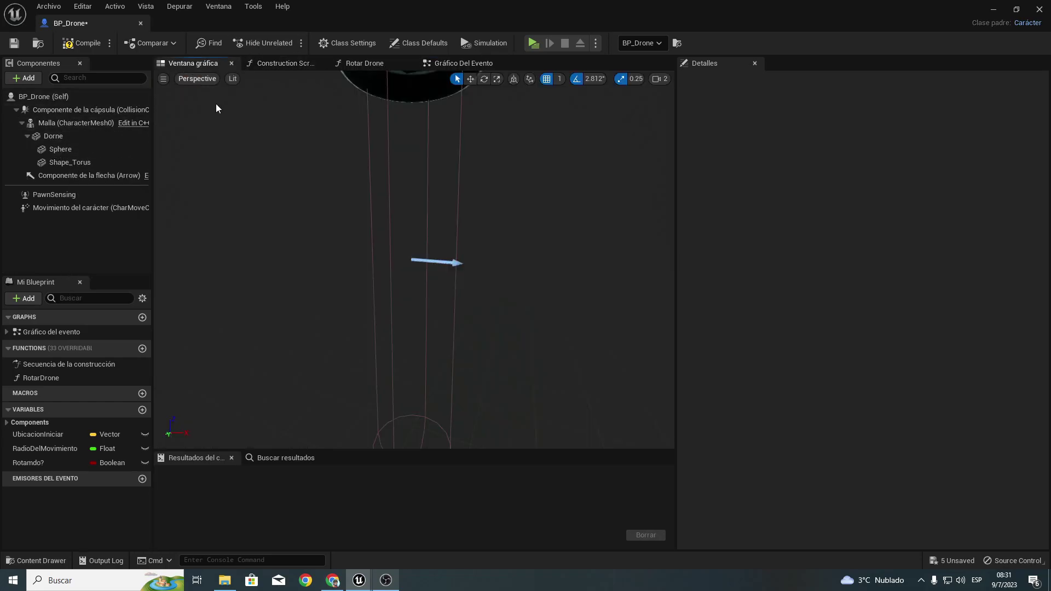
right_drag(405, 186, 420, 246)
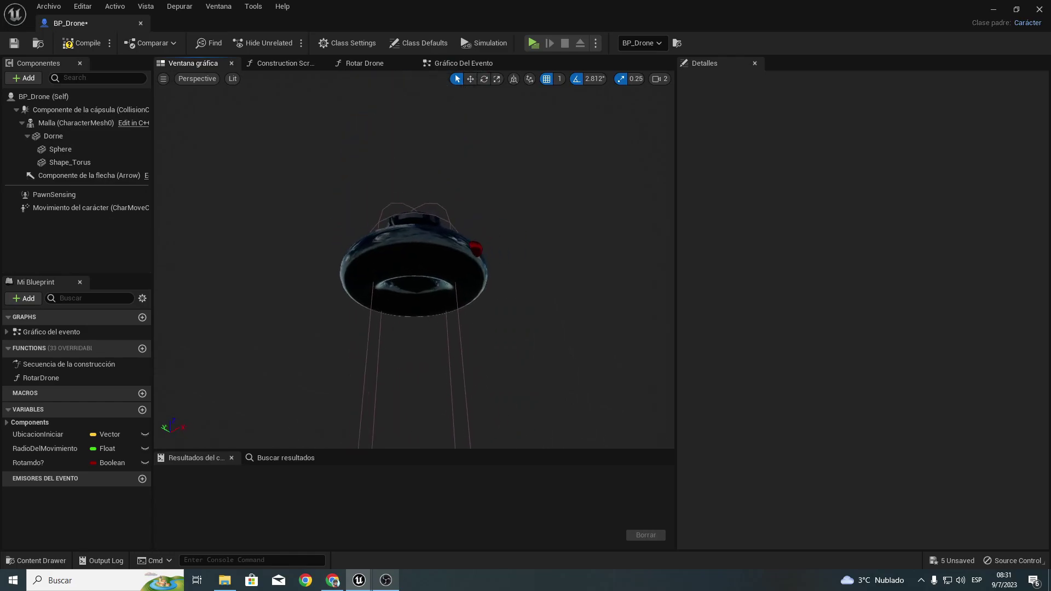
click(401, 257)
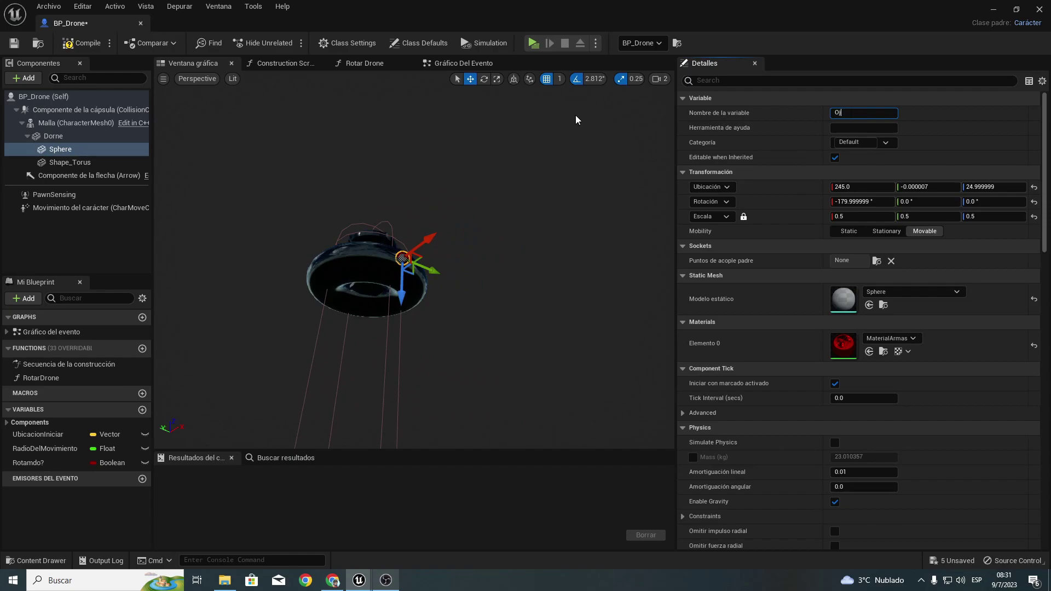
text(jo)
key(Return)
click(463, 63)
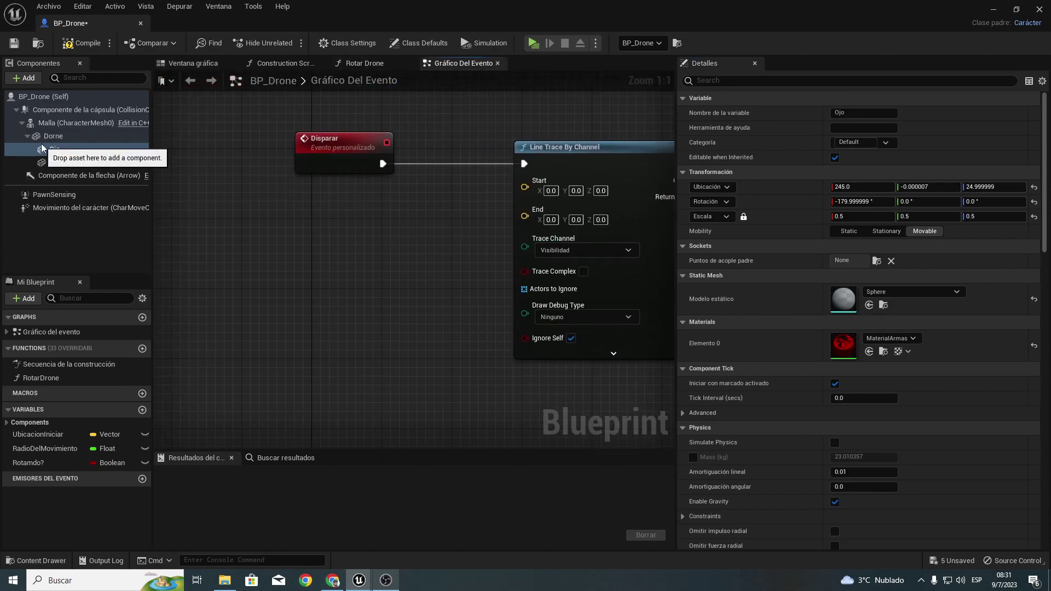
mouse_move(42, 148)
mouse_down()
mouse_move(251, 265)
mouse_move(325, 263)
mouse_up()
Step: Feed Ojo's Get World Location into the line trace's Start pin
text(getactorlo)
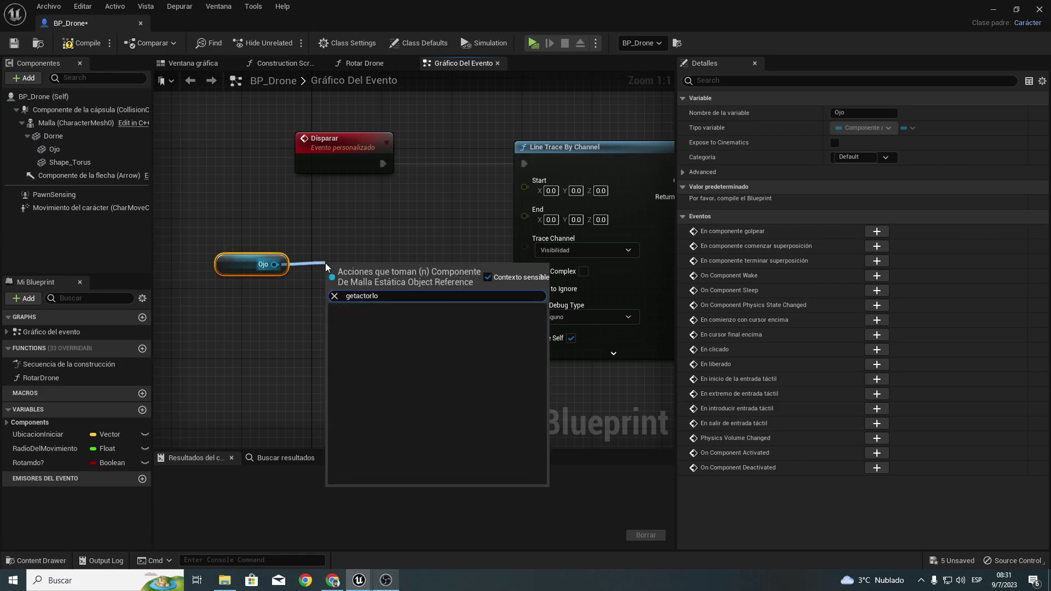
key(BackSpace)
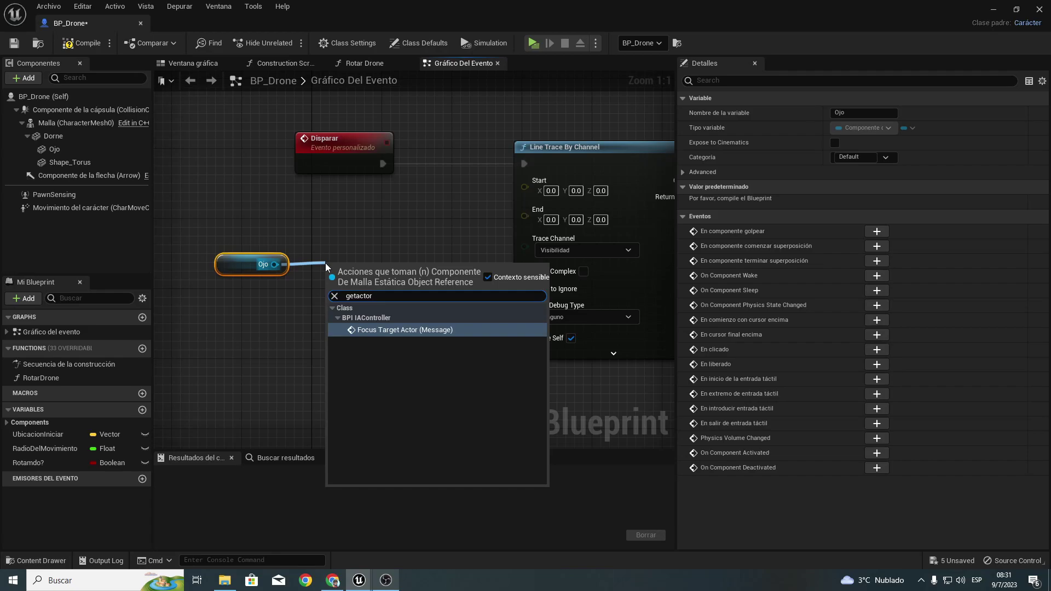
key(BackSpace)
key(BackSpace)
key(BackSpace)
key(BackSpace)
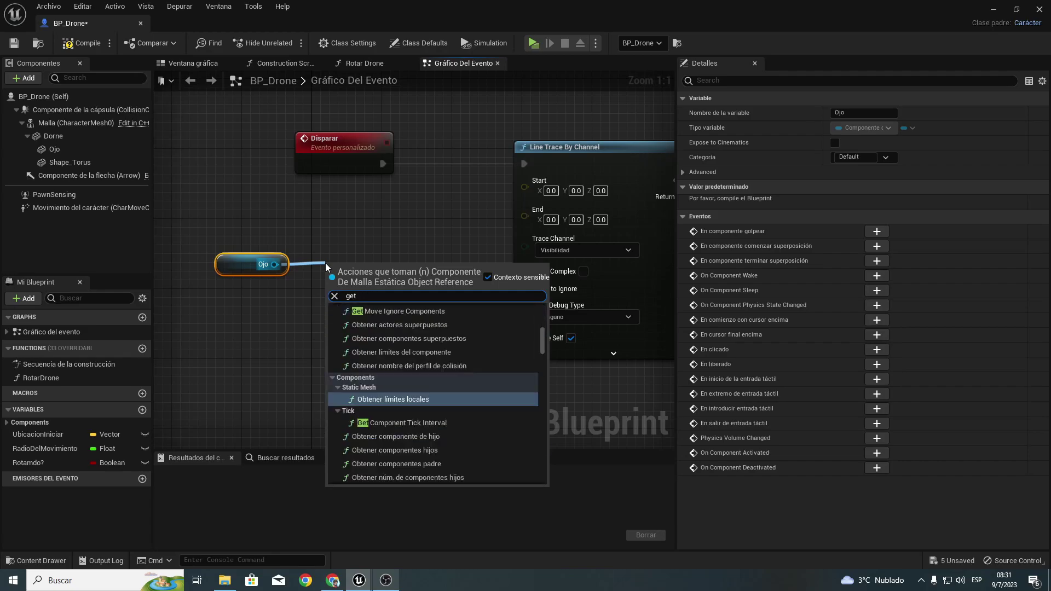
text(worl)
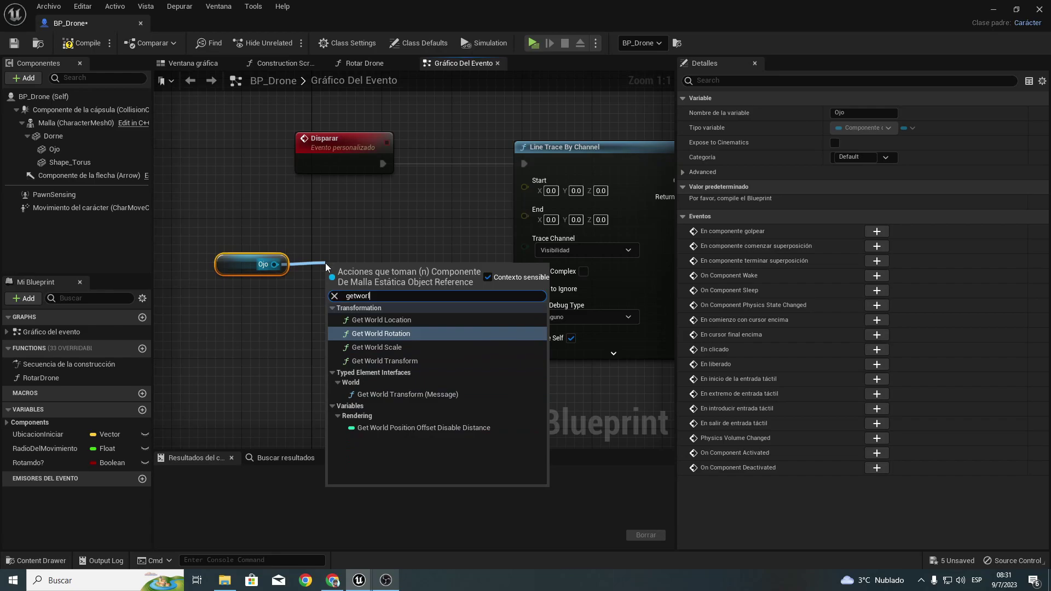
key(Up)
key(Return)
ctrl+click(253, 264)
key(q)
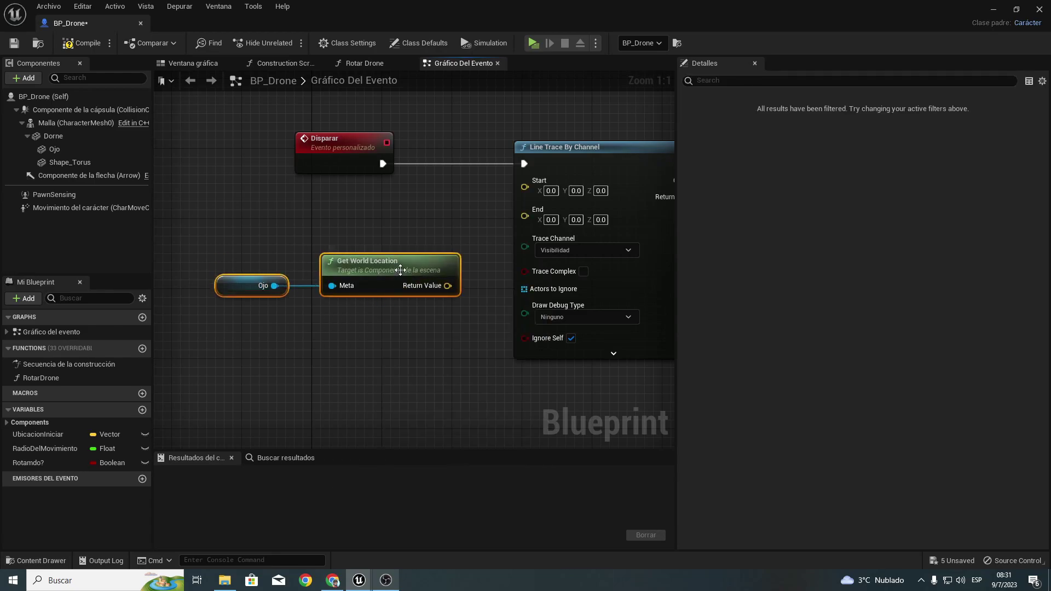
mouse_move(400, 270)
mouse_down()
mouse_move(287, 217)
mouse_move(542, 189)
mouse_up()
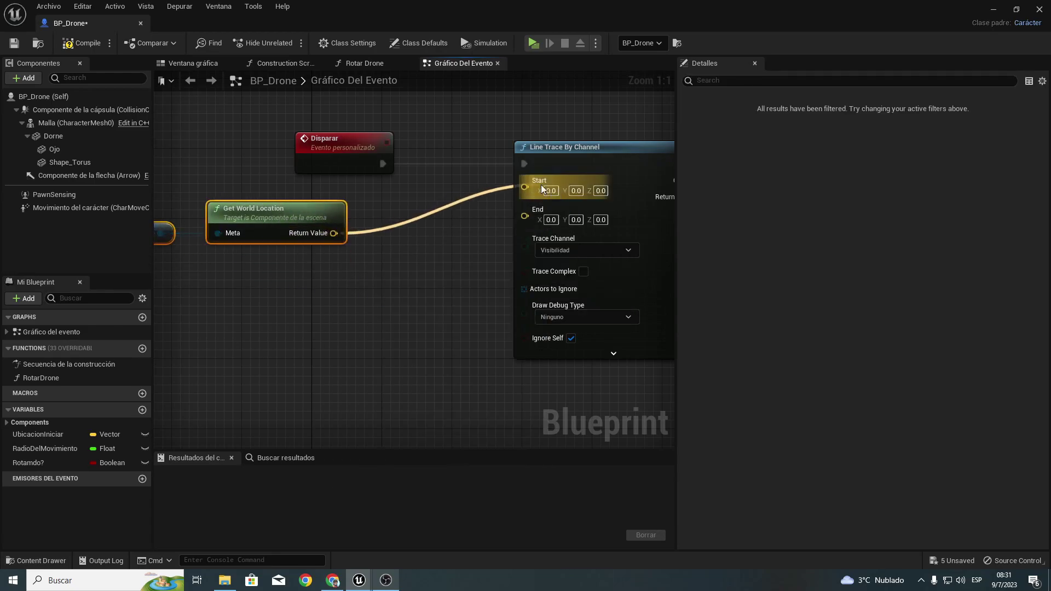
Step: Multiply Ojo's world location by 5000.0 and wire the result into the trace End
right_drag(248, 255, 405, 242)
drag(414, 200, 371, 201)
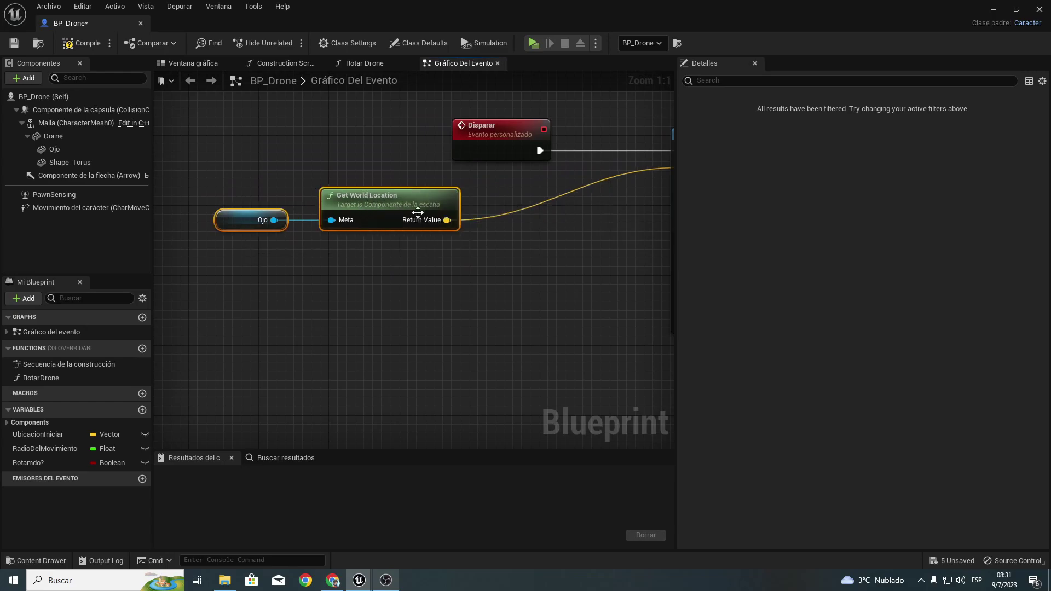
right_drag(471, 218, 349, 224)
drag(324, 226, 403, 252)
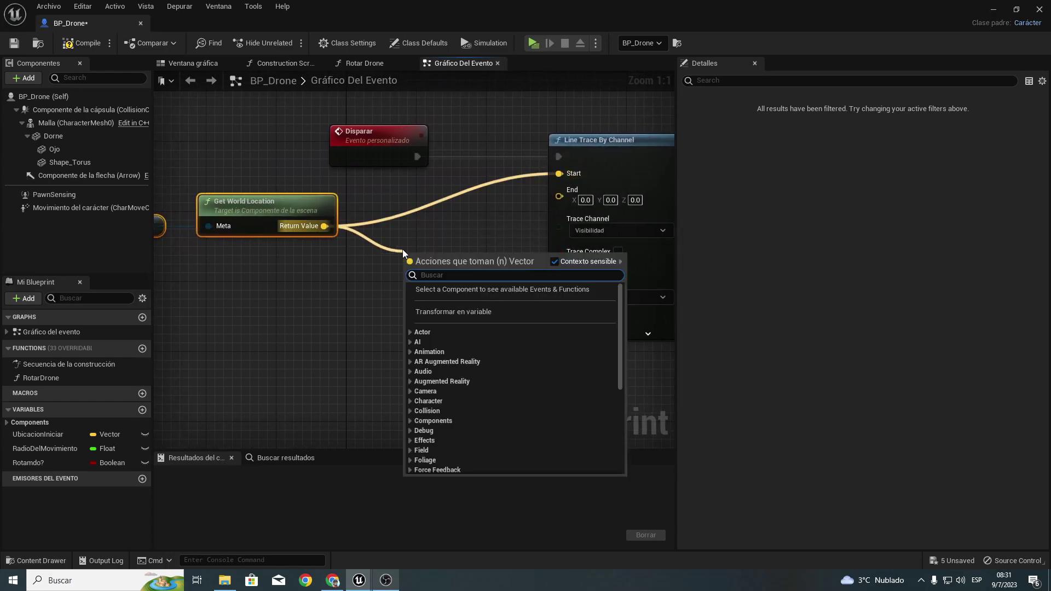
text(+)
key(Return)
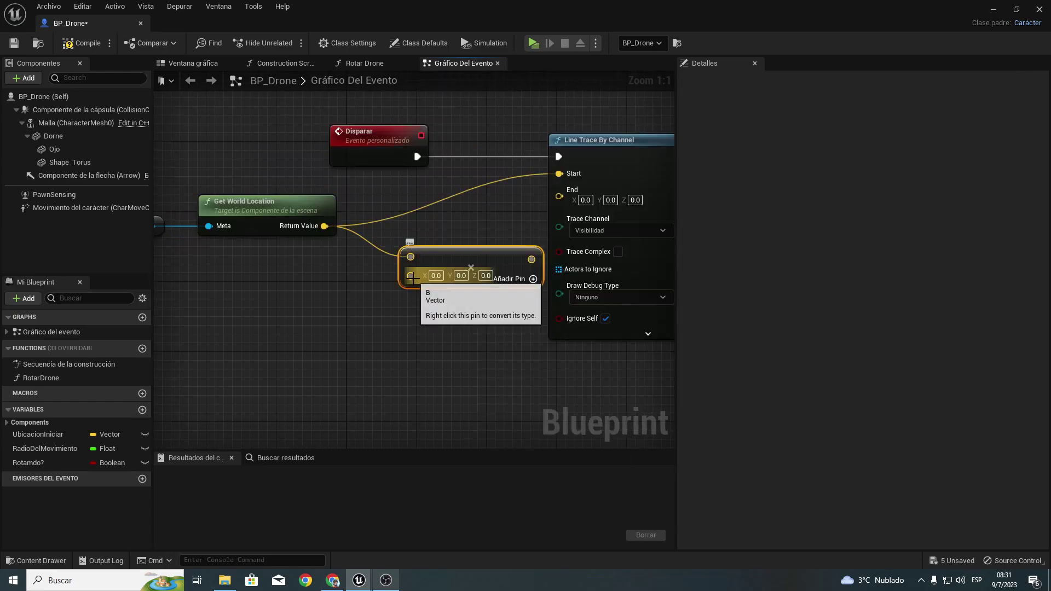
right_click(411, 276)
mouse_move(459, 432)
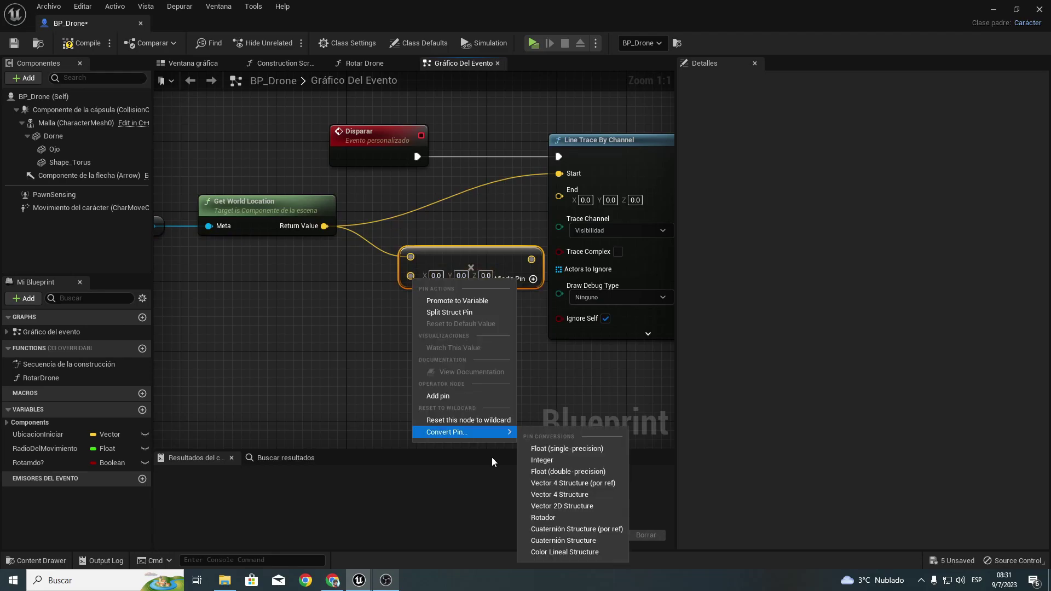
click(549, 449)
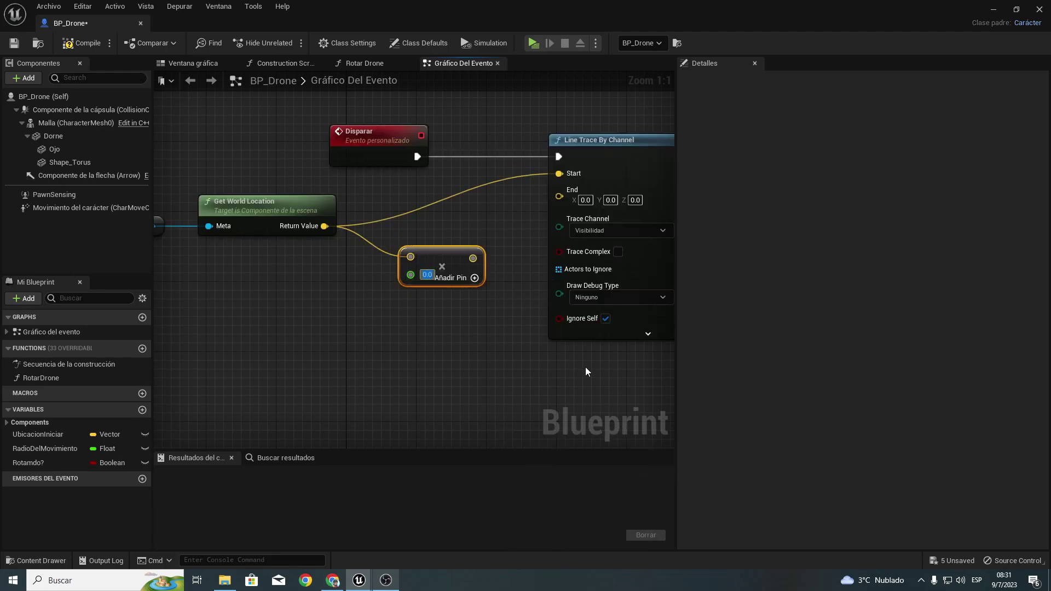
text(000)
key(Return)
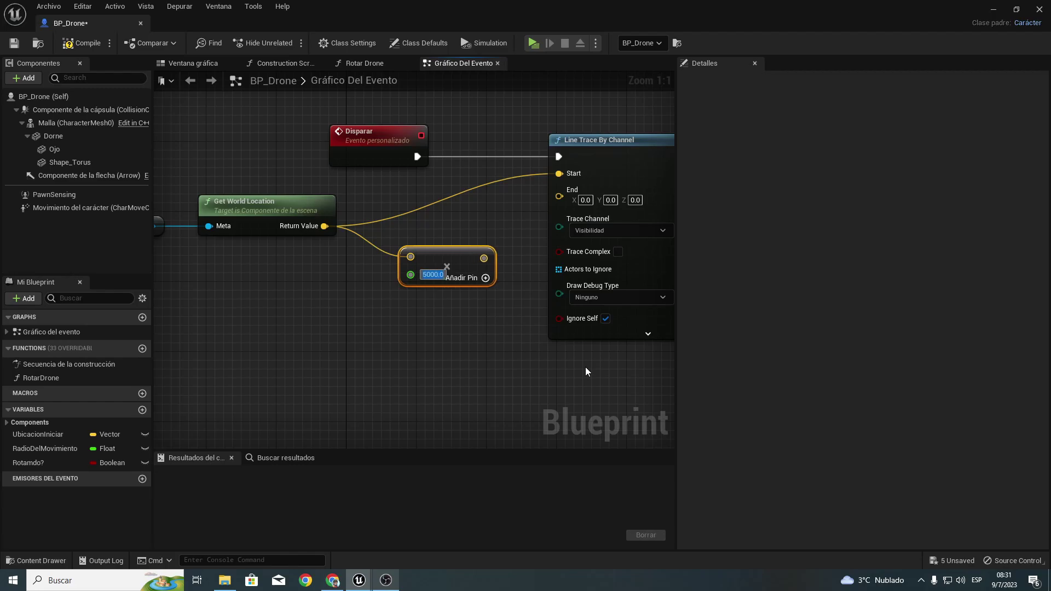
drag(484, 258, 559, 196)
Step: Set the line trace's Draw Debug Type to Para la duración
right_drag(521, 252, 287, 221)
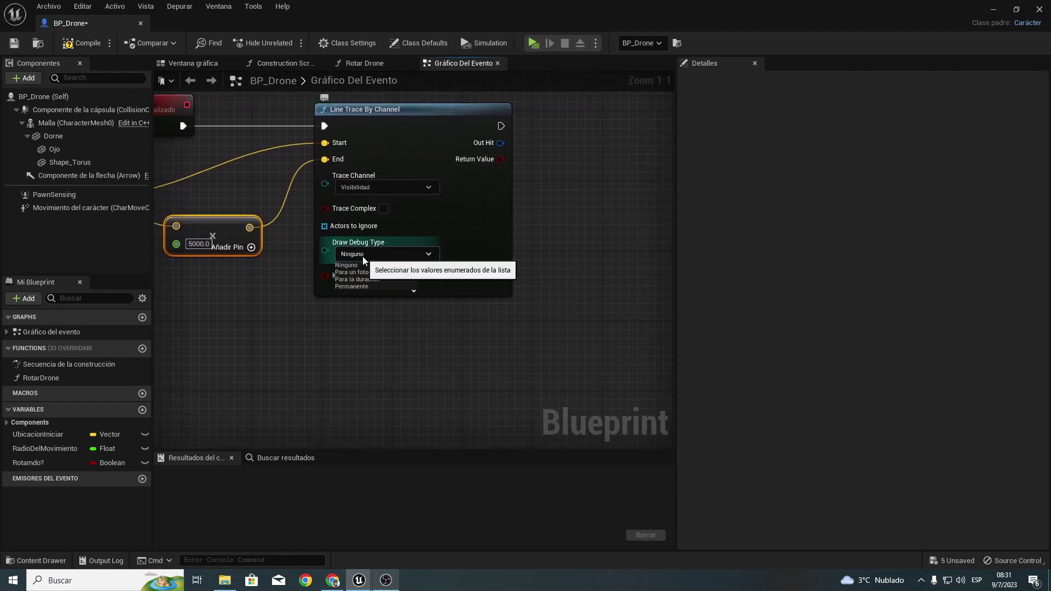
click(362, 255)
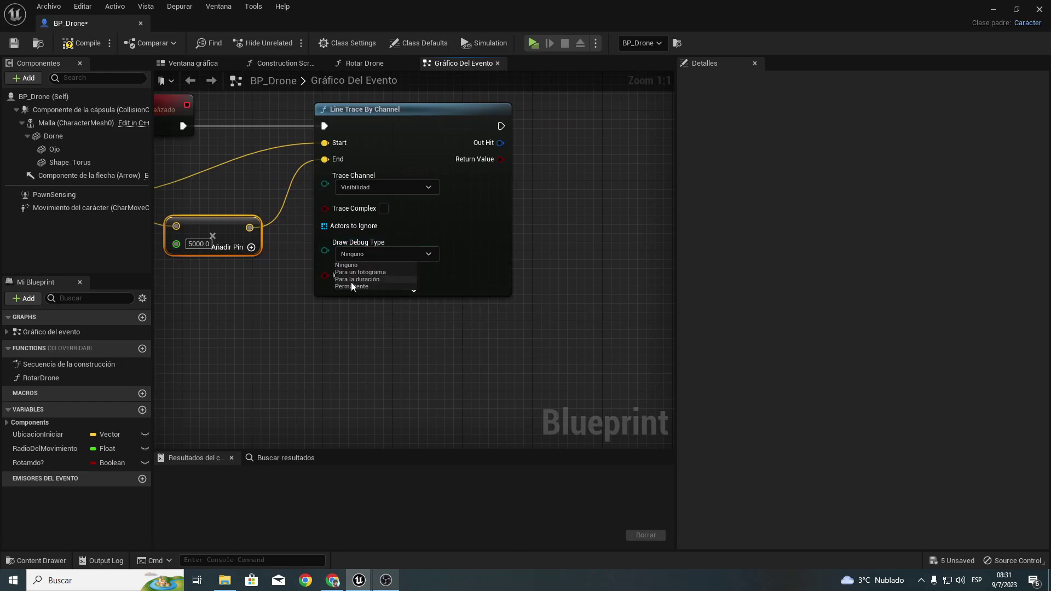
click(353, 280)
right_drag(253, 196, 326, 318)
Step: Add a Disparar call after Patrullar in the BeginPlay chain and compile BP_Drone
scroll(337, 375, down, 5)
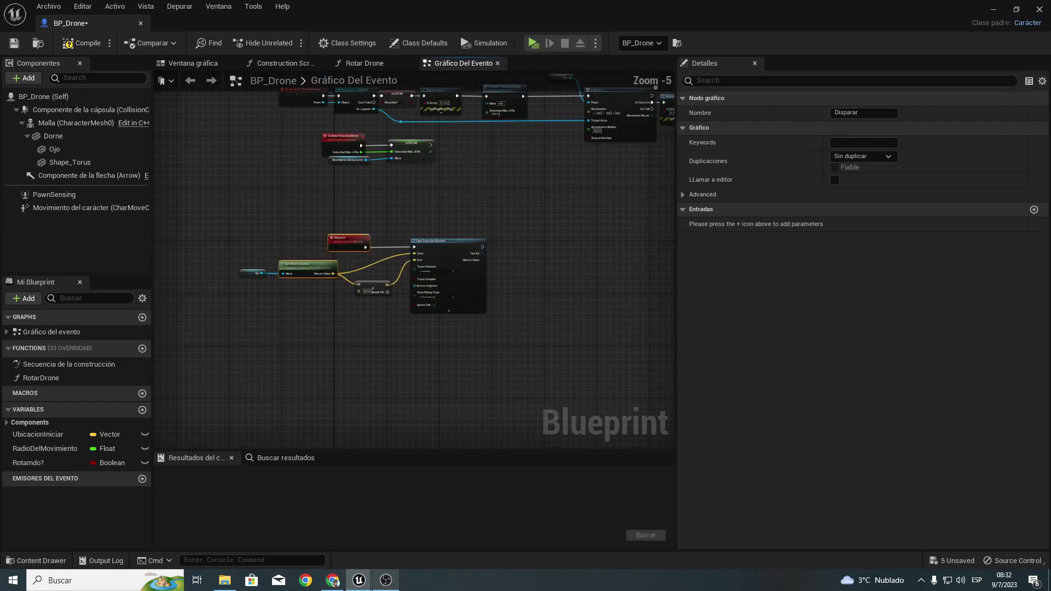
scroll(438, 364, up, 4)
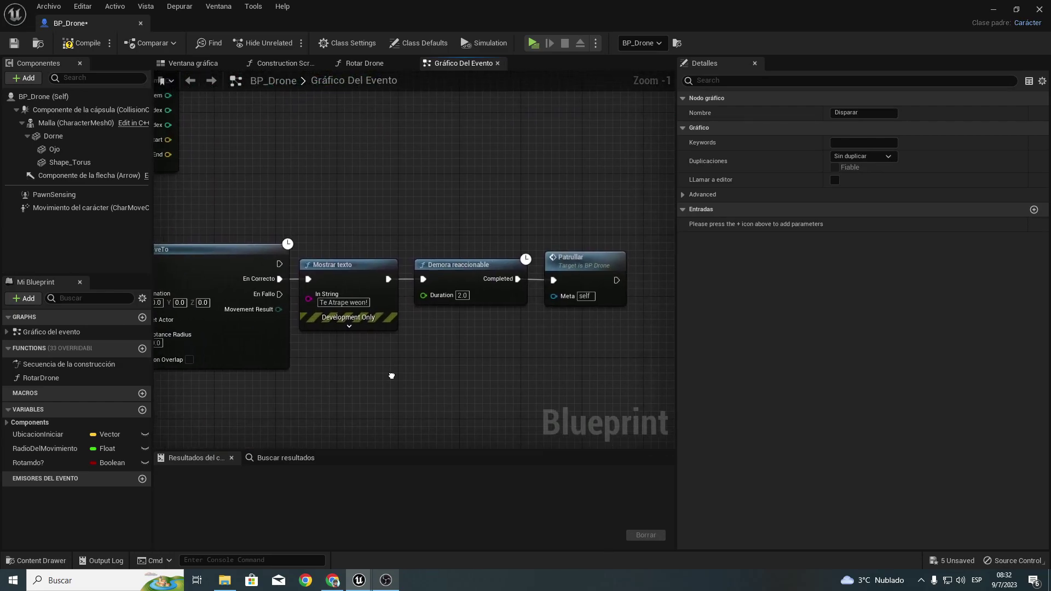
mouse_move(526, 367)
right_down()
mouse_move(382, 361)
mouse_move(576, 377)
mouse_move(555, 394)
mouse_move(922, 490)
right_up()
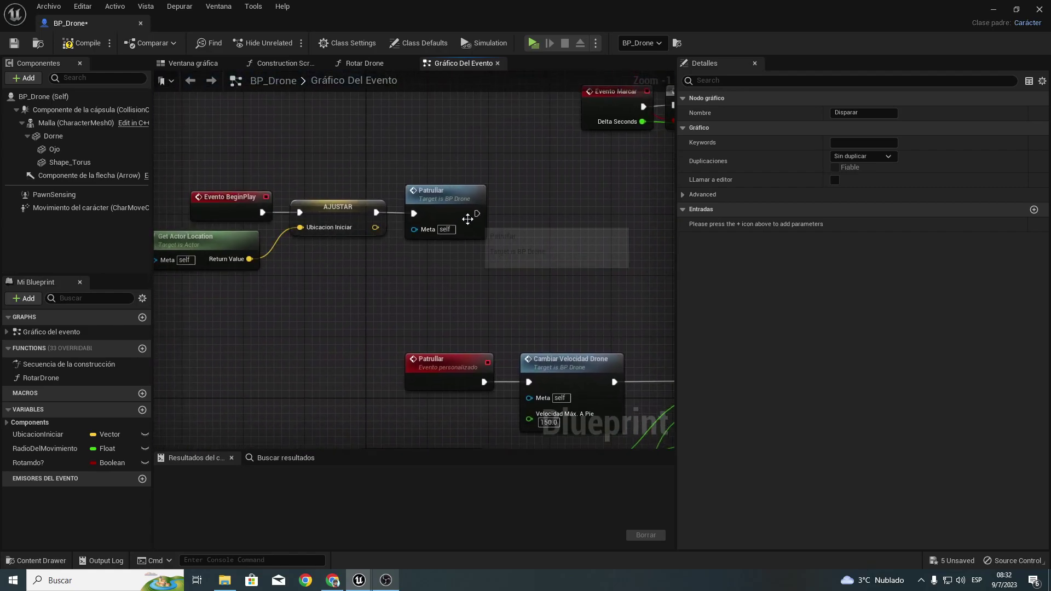
mouse_move(550, 218)
mouse_down()
mouse_move(479, 213)
mouse_move(536, 209)
mouse_up()
text(disparar)
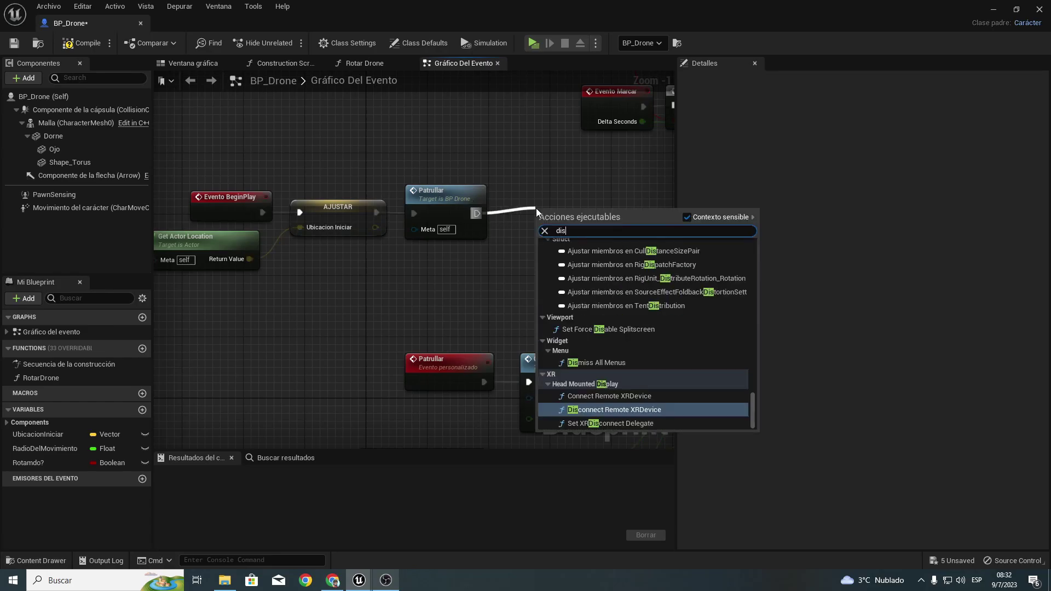
key(Return)
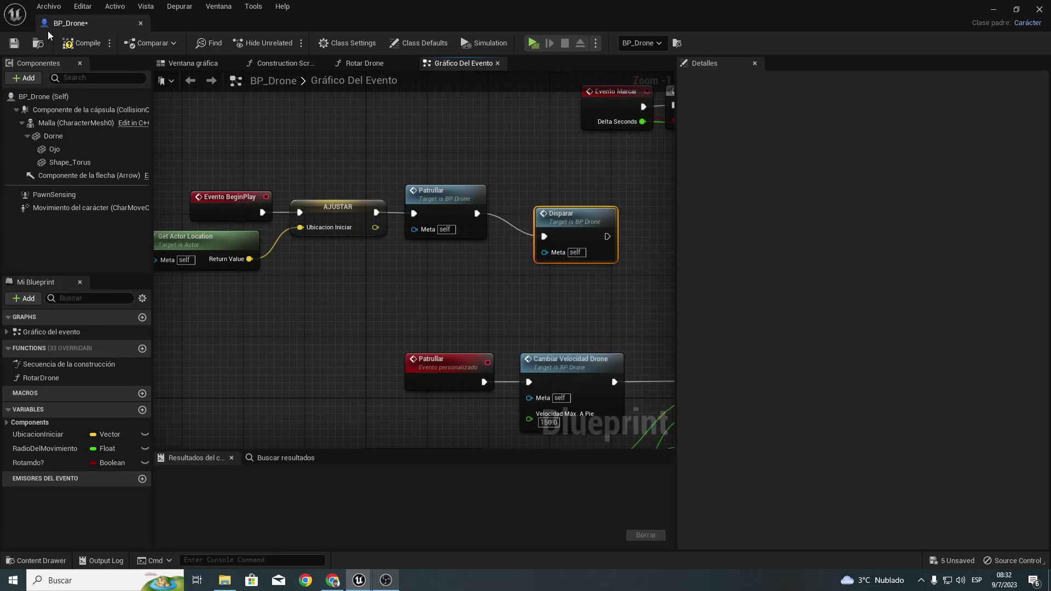
click(81, 43)
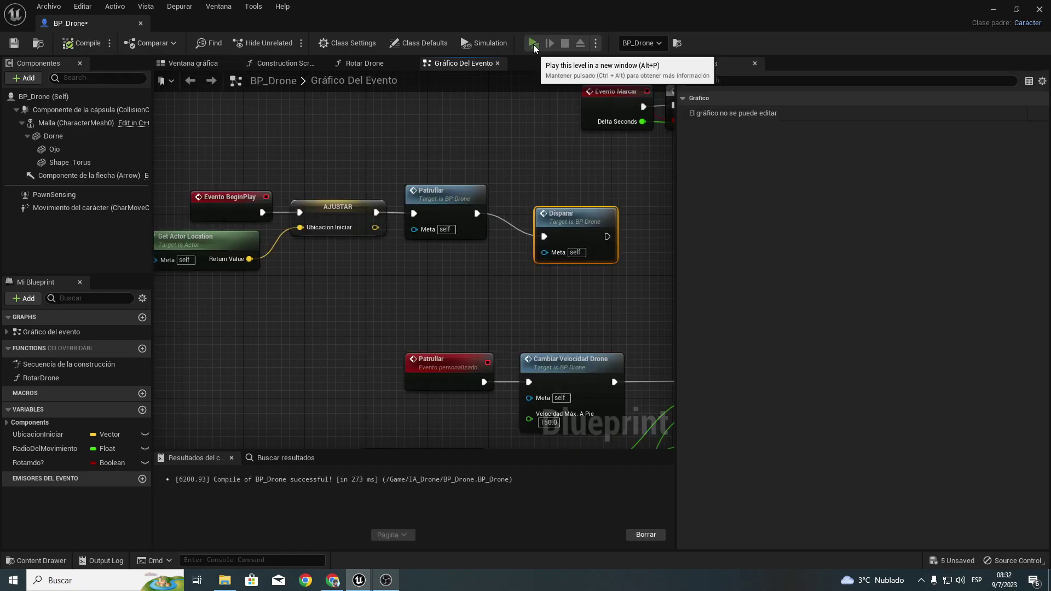
click(533, 43)
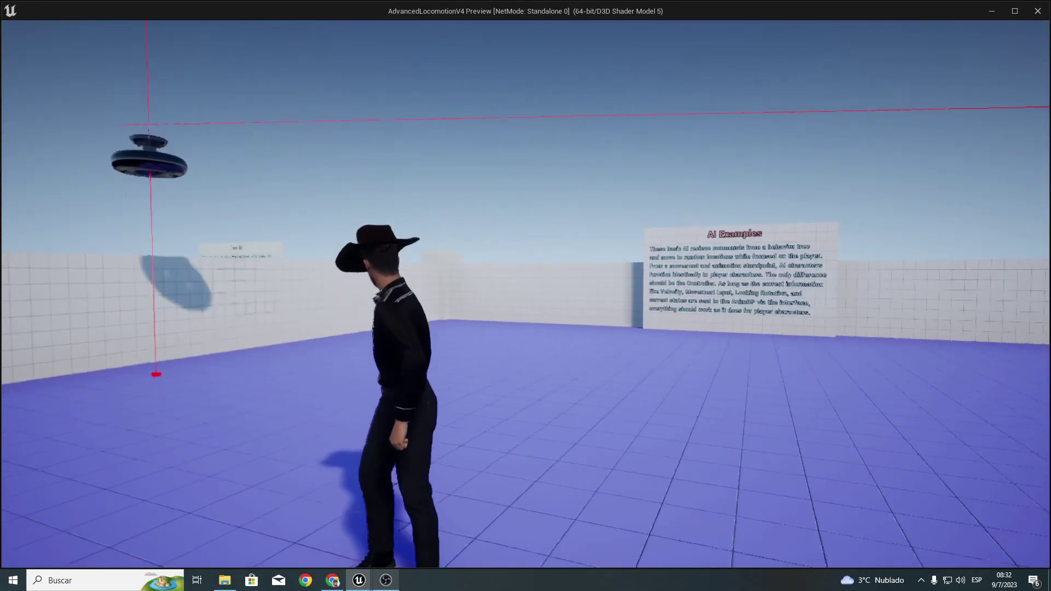
key(w)
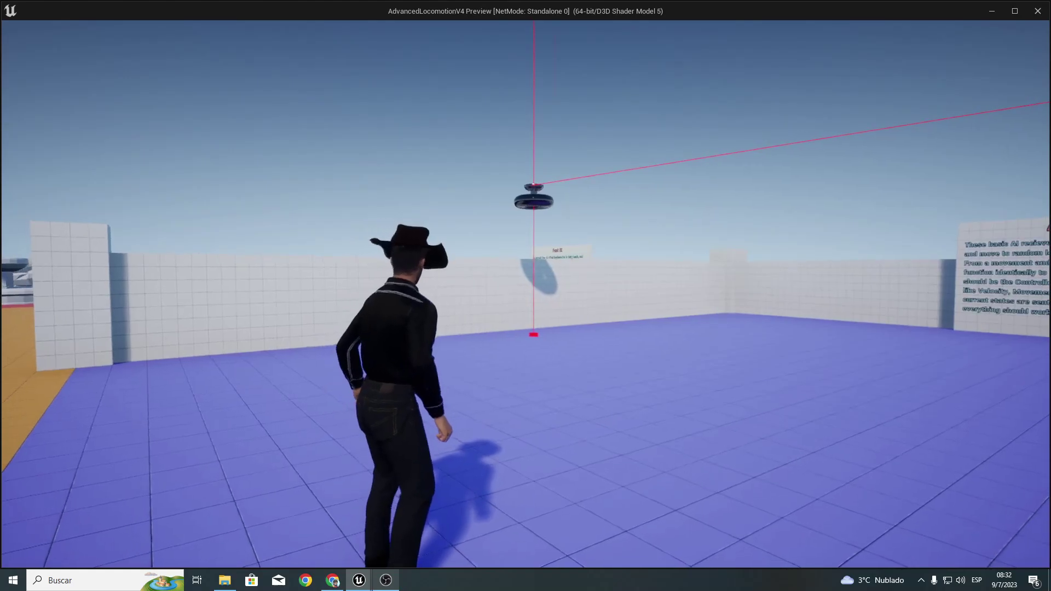
key(w)
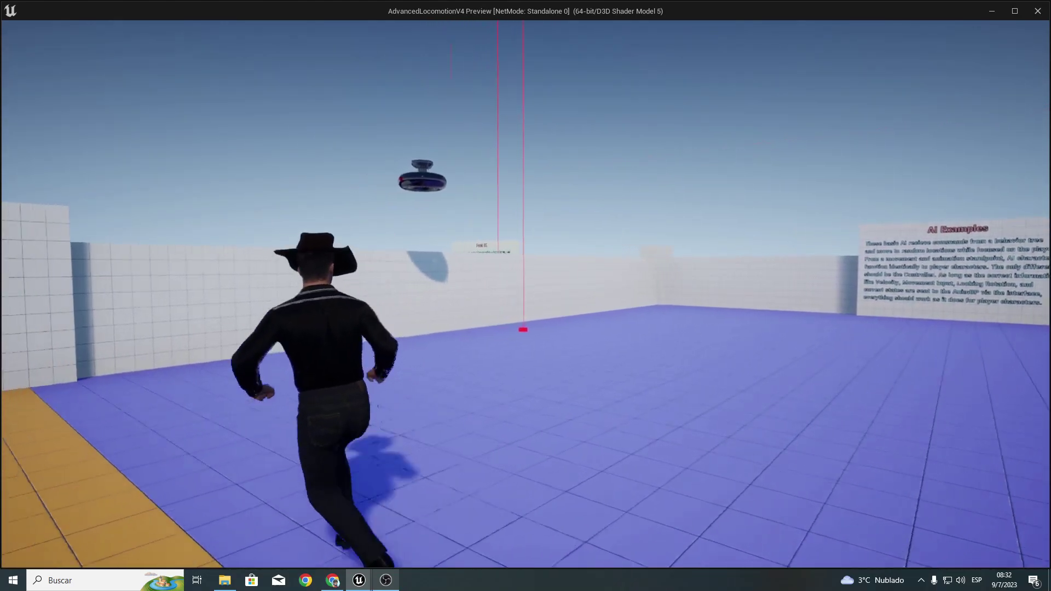
key(w)
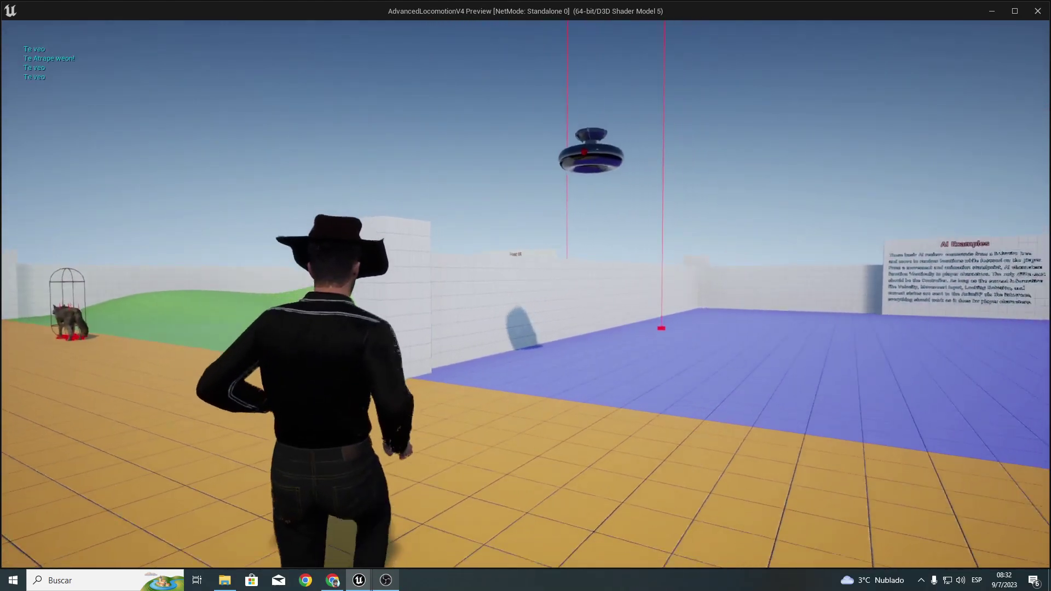
key(w)
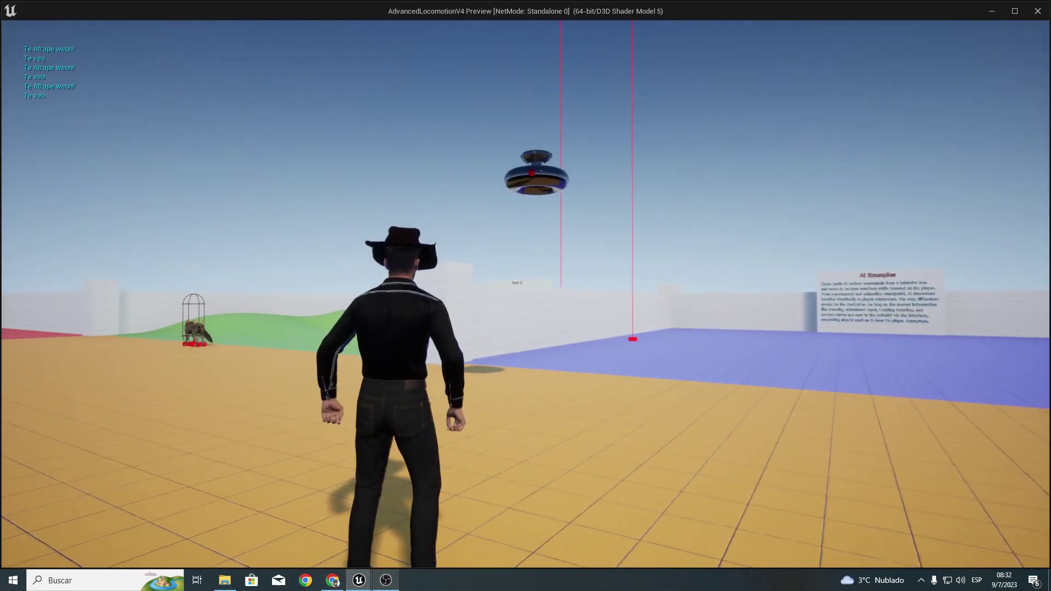
key(Escape)
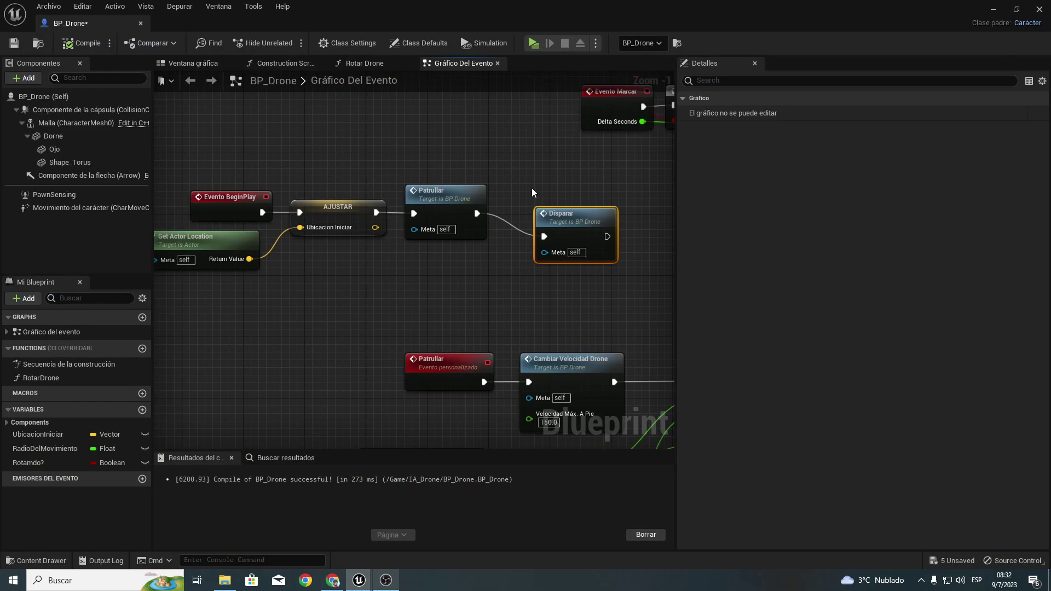
Step: Move the Disparar call node next to Cambiar Velocidad Drone in the Patrullar chain
drag(568, 210, 560, 195)
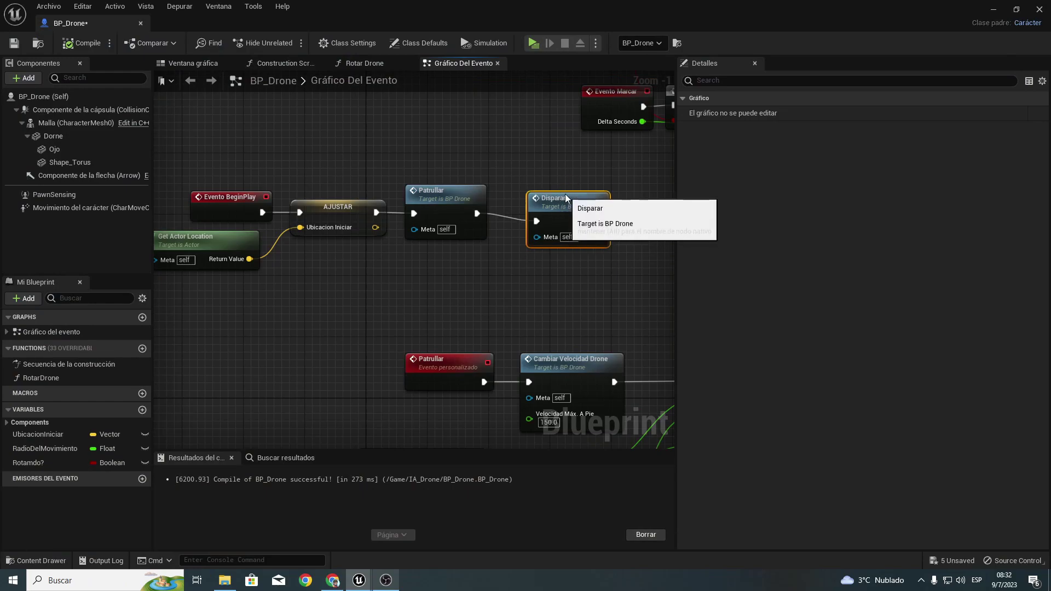
right_drag(565, 197, 381, 288)
scroll(155, 79, down, 4)
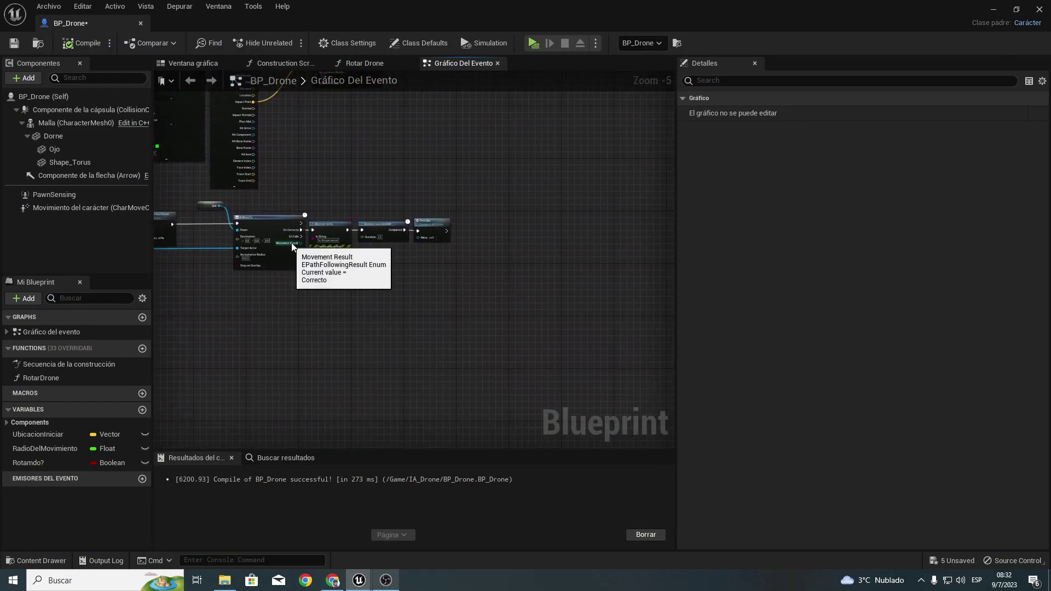
scroll(324, 175, up, 1)
scroll(606, 343, up, 3)
scroll(356, 265, up, 1)
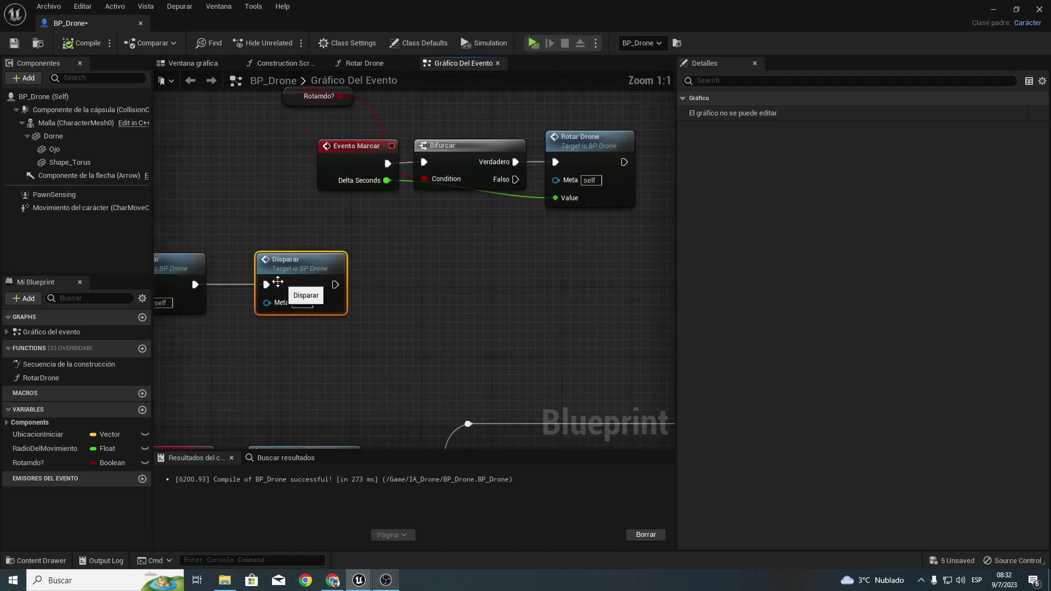
mouse_move(266, 284)
mouse_down()
mouse_move(395, 126)
mouse_move(608, 159)
mouse_up()
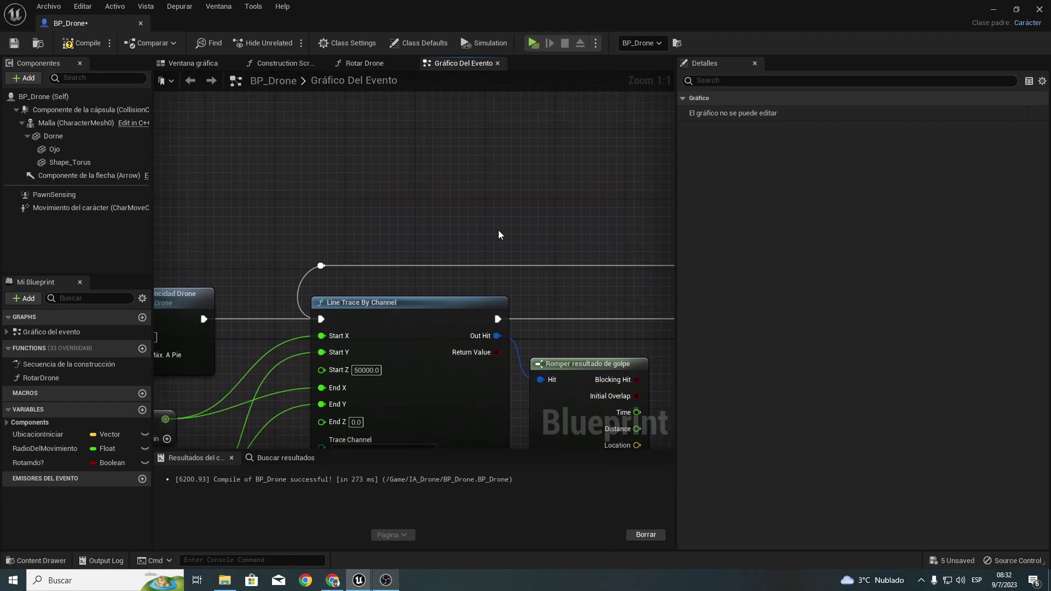
scroll(437, 236, down, 5)
right_drag(438, 236, 361, 233)
drag(602, 208, 449, 203)
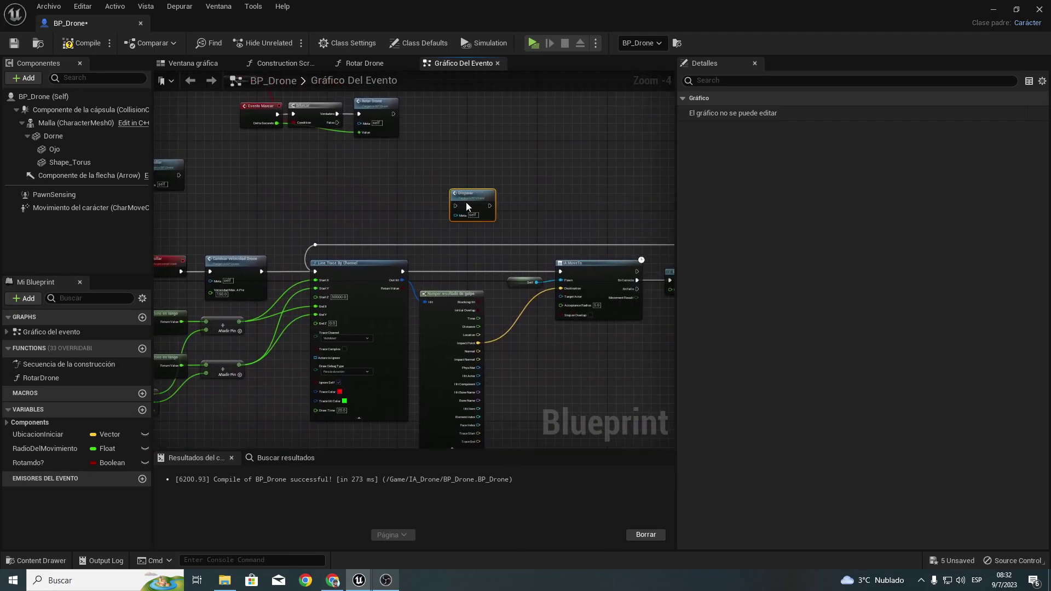
right_drag(294, 208, 429, 210)
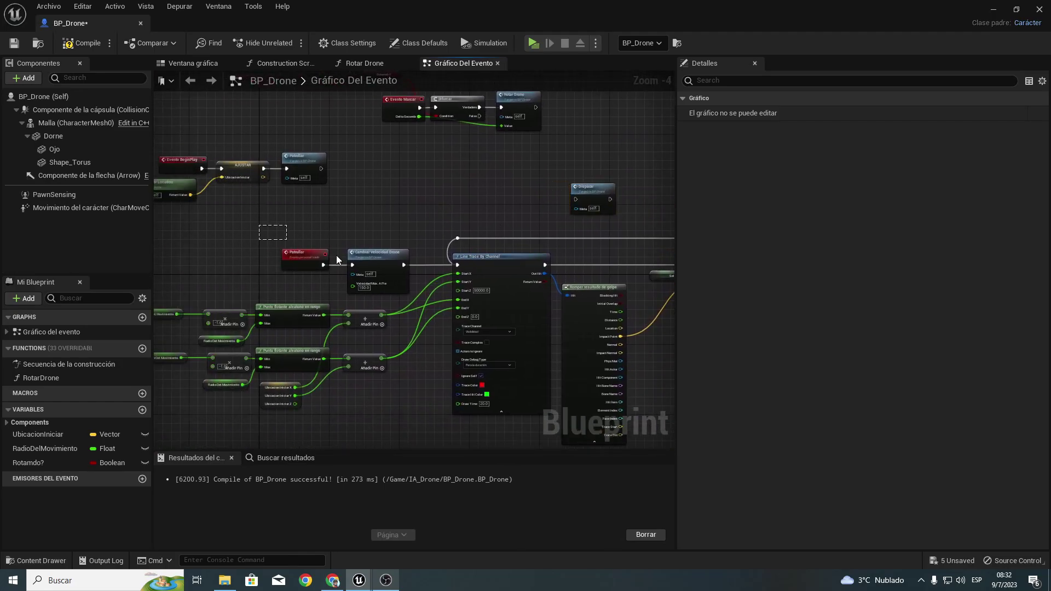
mouse_move(259, 224)
mouse_down()
mouse_move(353, 264)
mouse_move(265, 264)
mouse_up()
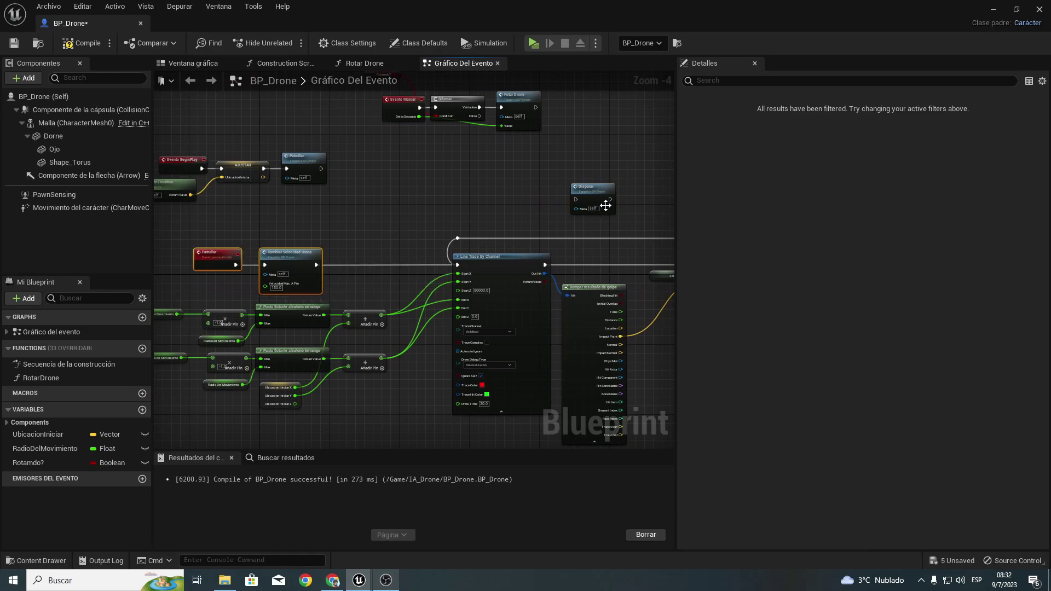
drag(605, 206, 392, 274)
Step: Wire Cambiar Velocidad Drone's output into Disparar and recompile BP_Drone
scroll(316, 267, up, 4)
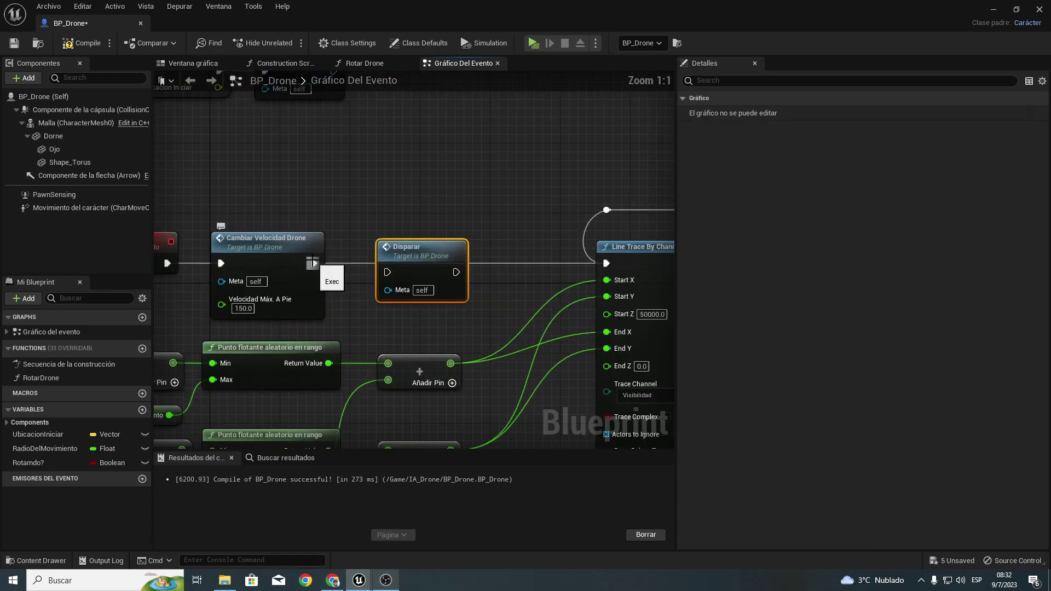
drag(313, 263, 389, 271)
mouse_move(400, 264)
mouse_down()
mouse_move(399, 254)
mouse_move(606, 263)
mouse_up()
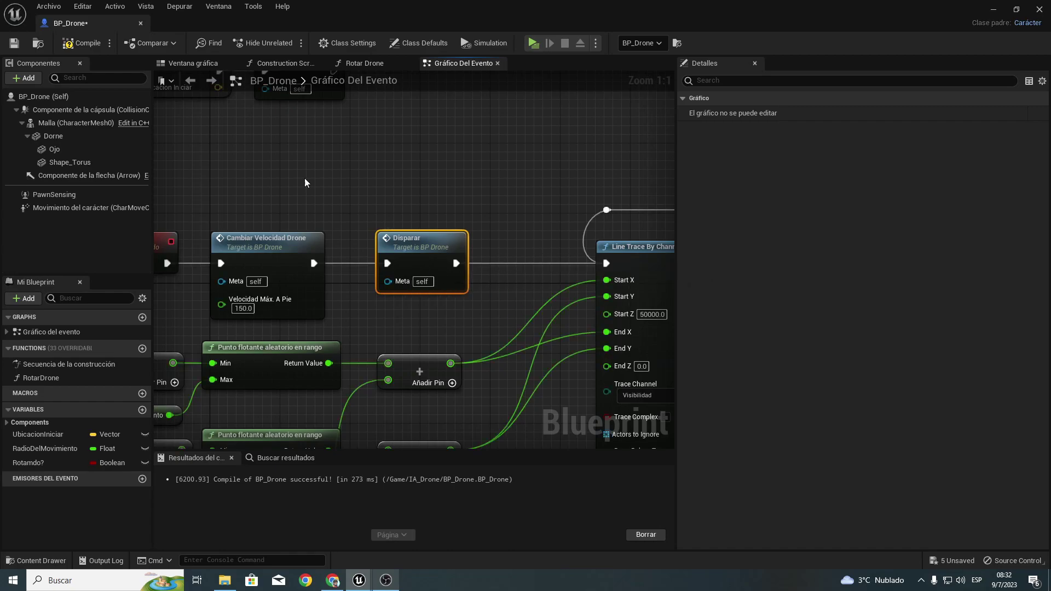
click(81, 43)
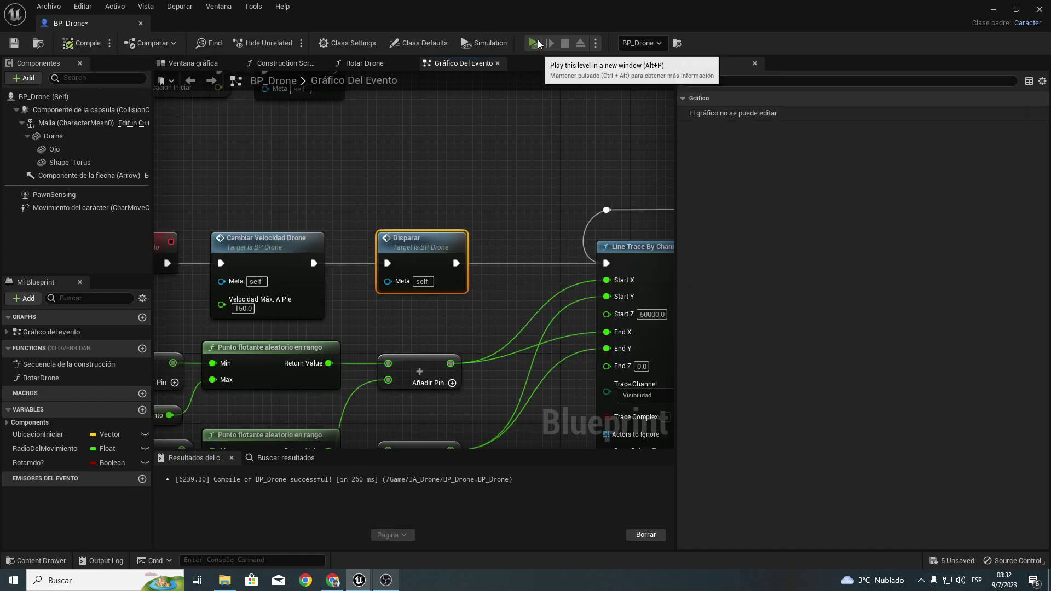
click(533, 43)
click(539, 146)
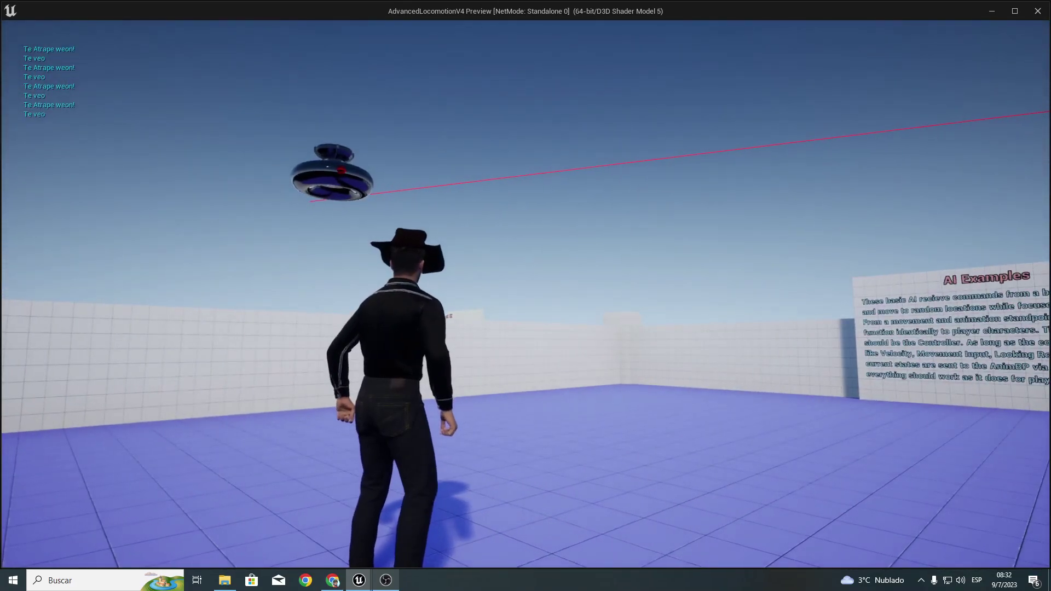
key(a)
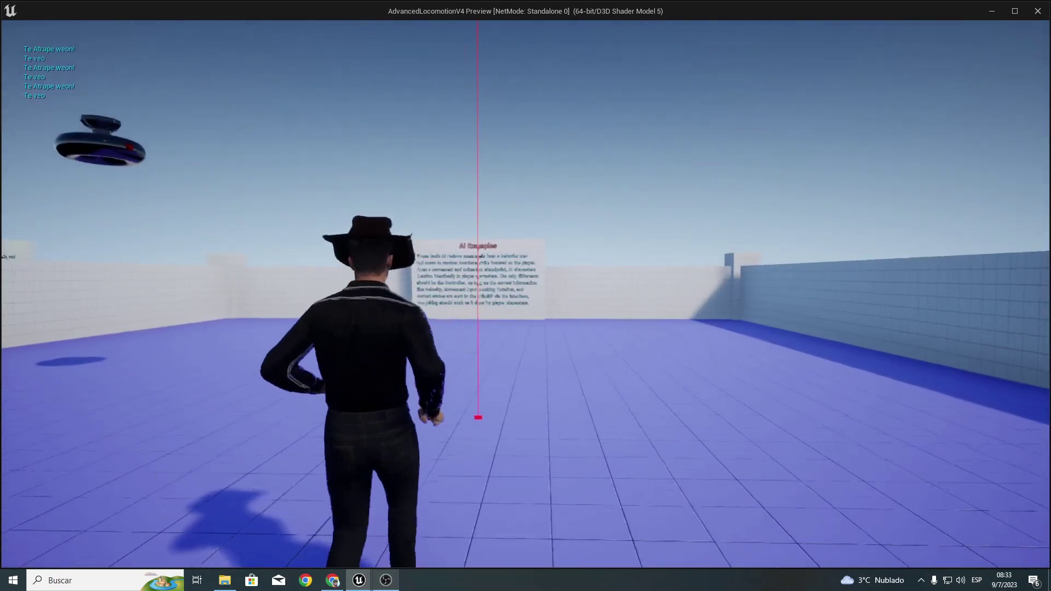
key(Escape)
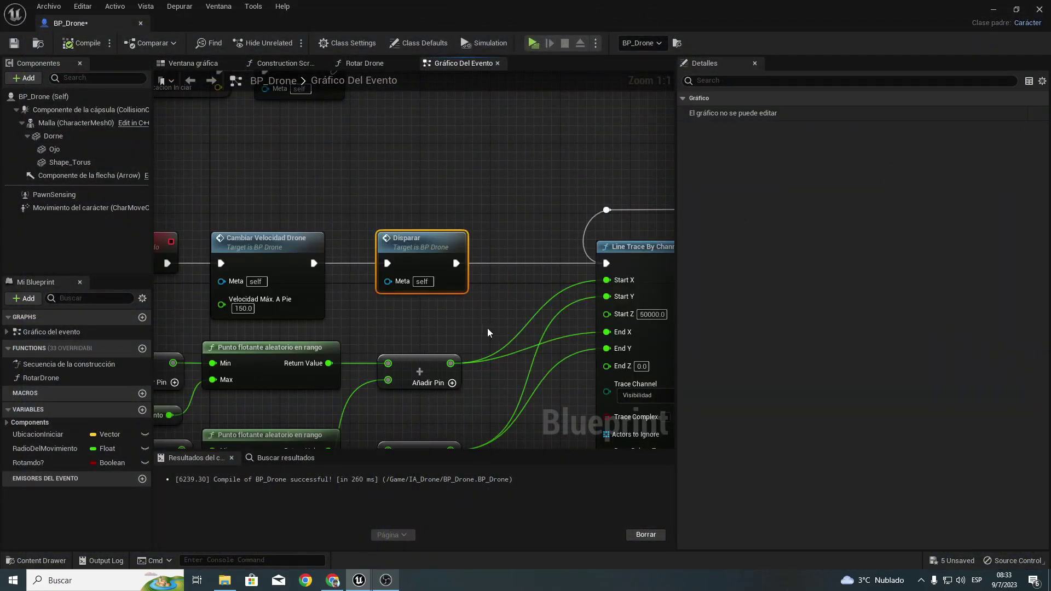
Step: Switch the trace's Draw Debug Type to Para un fotograma and expand its advanced pins
scroll(354, 204, down, 5)
scroll(616, 183, up, 5)
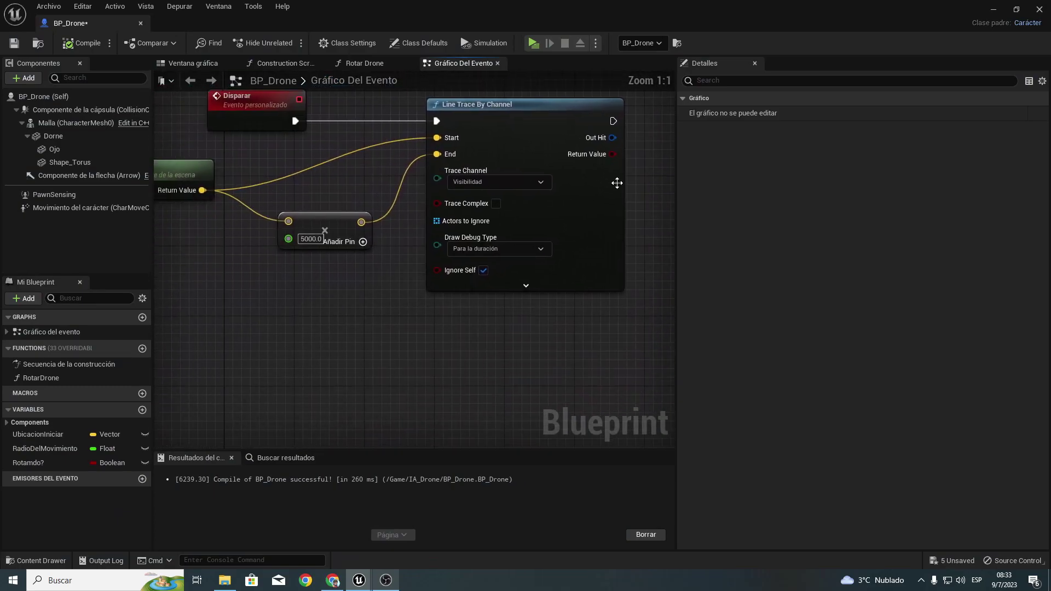
click(524, 249)
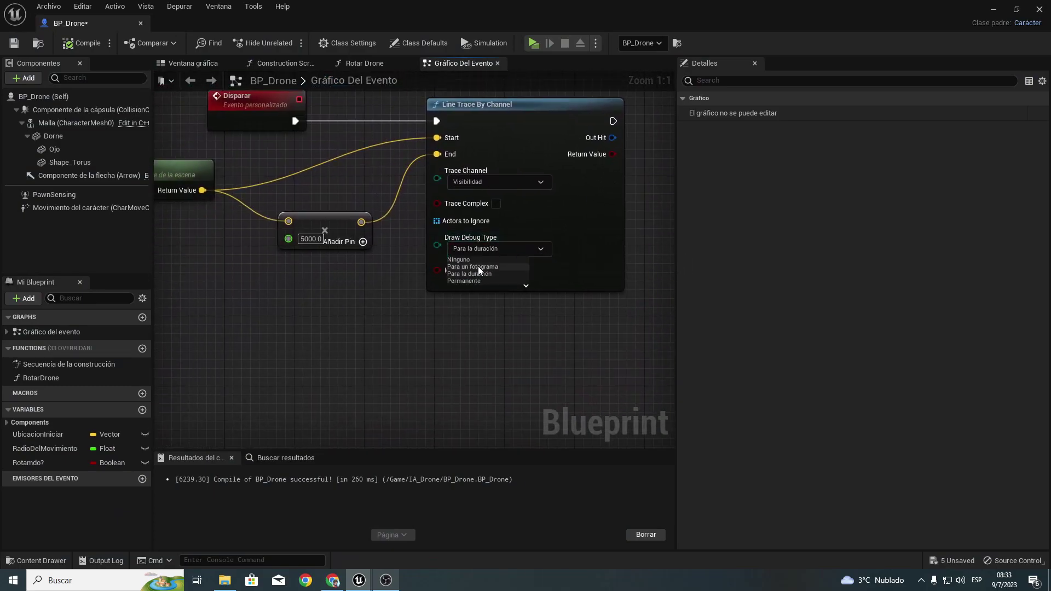
click(478, 266)
click(511, 285)
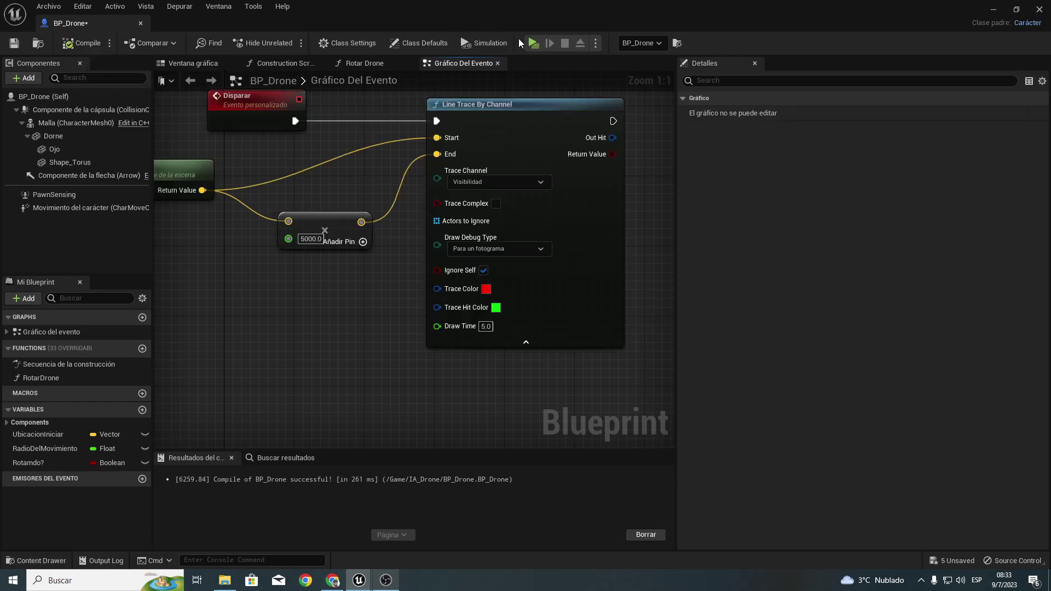
click(533, 43)
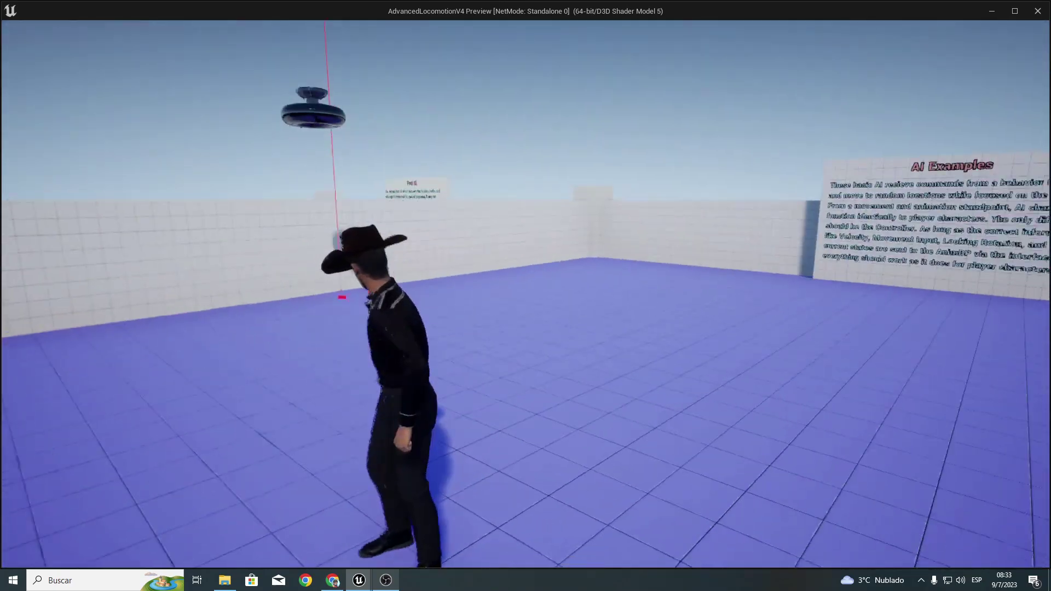
key(w)
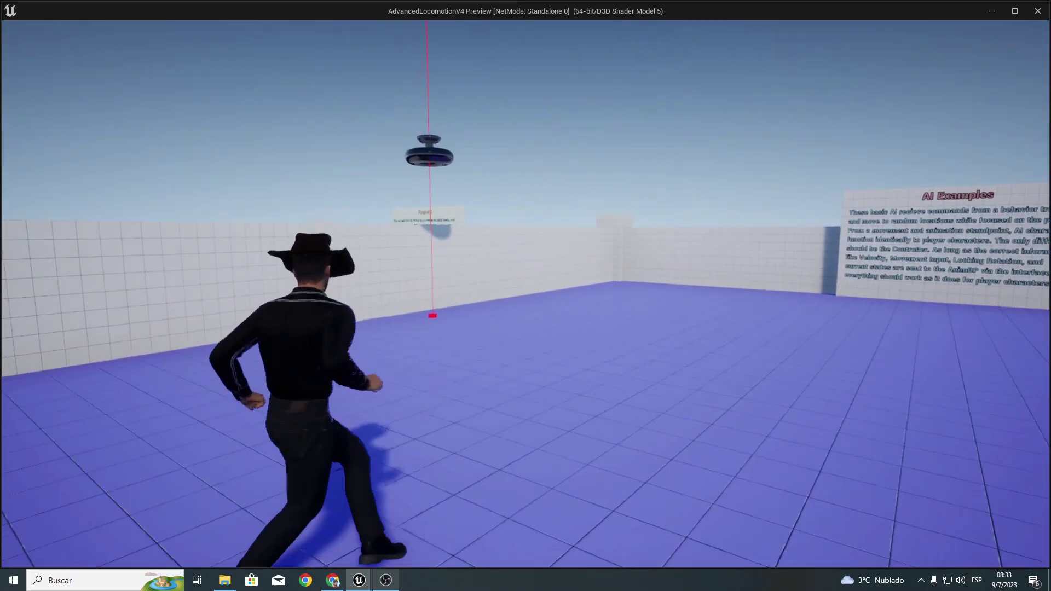
key(c)
key(w)
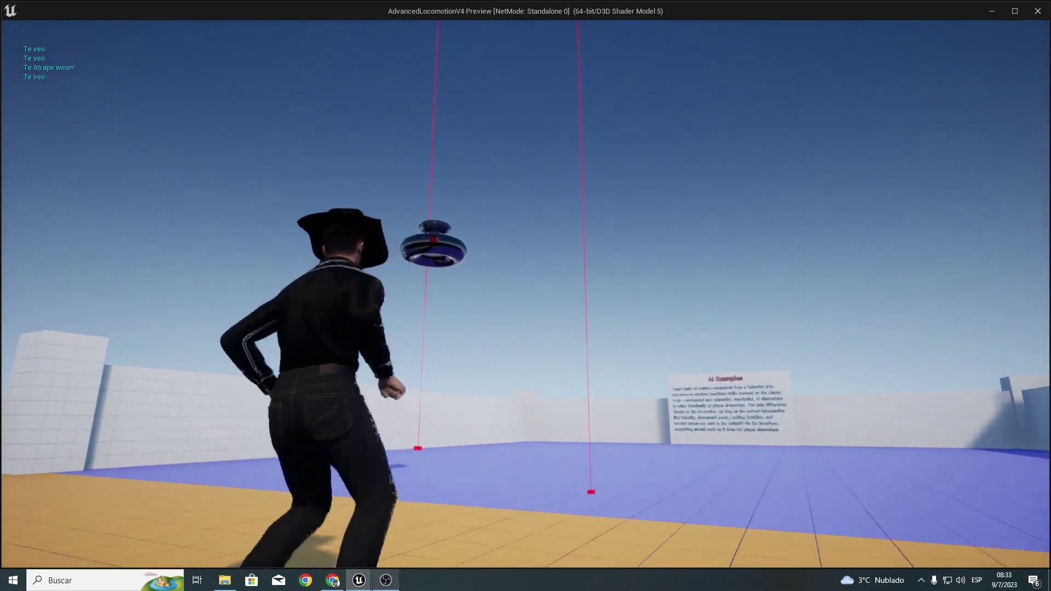
key(Escape)
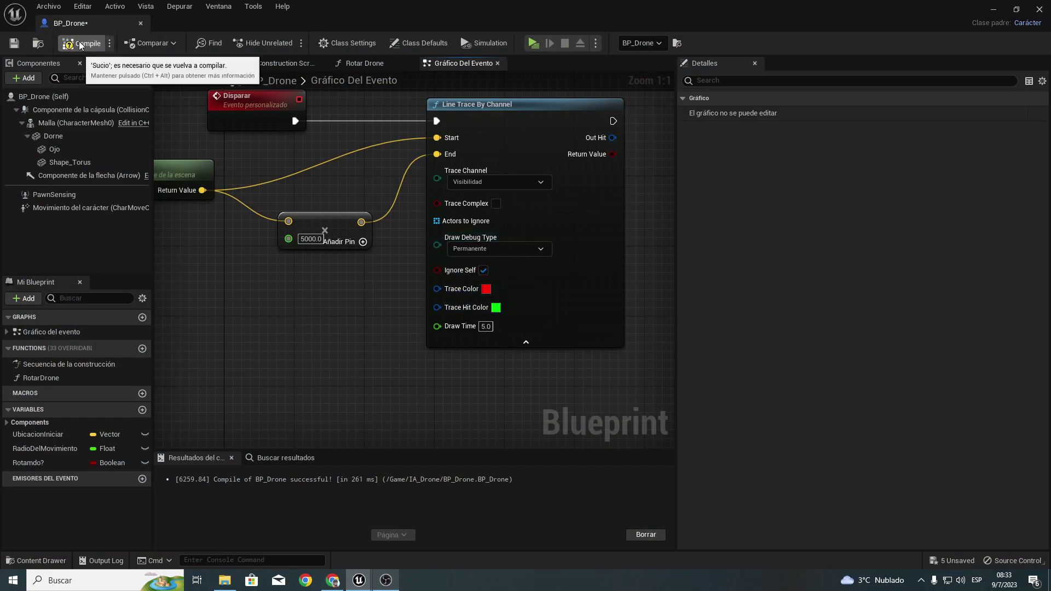
Step: Recompile BP_Drone, start Play, and walk the character toward the AI Examples sign
click(82, 44)
click(530, 44)
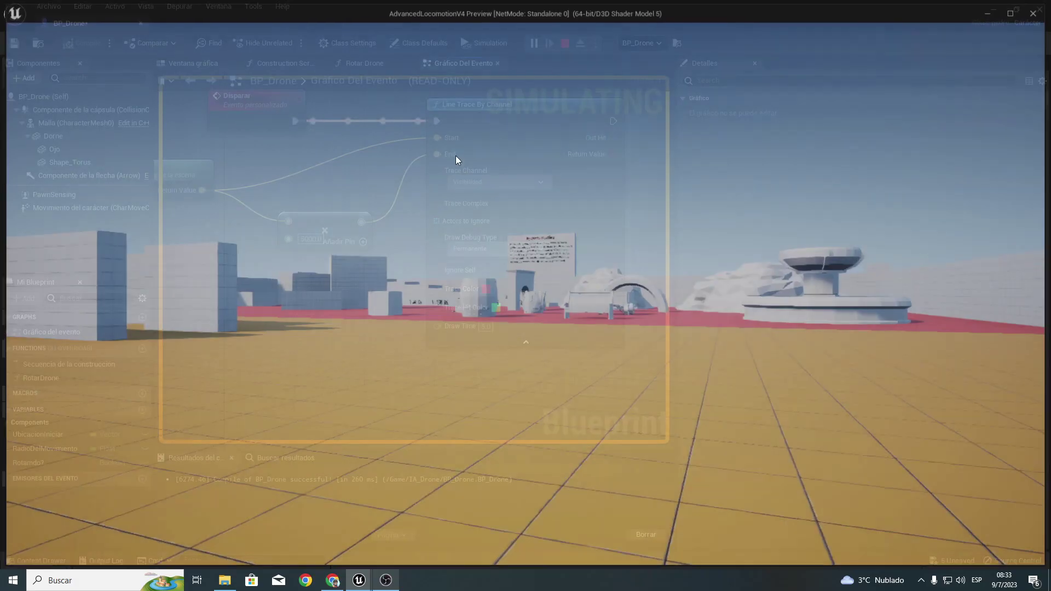
key(w)
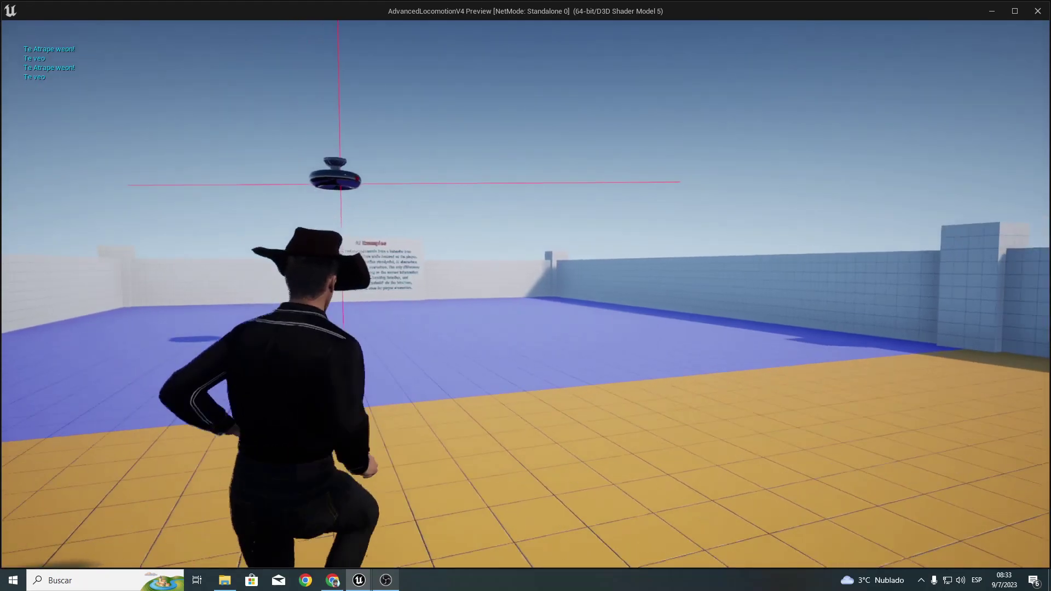
key(w)
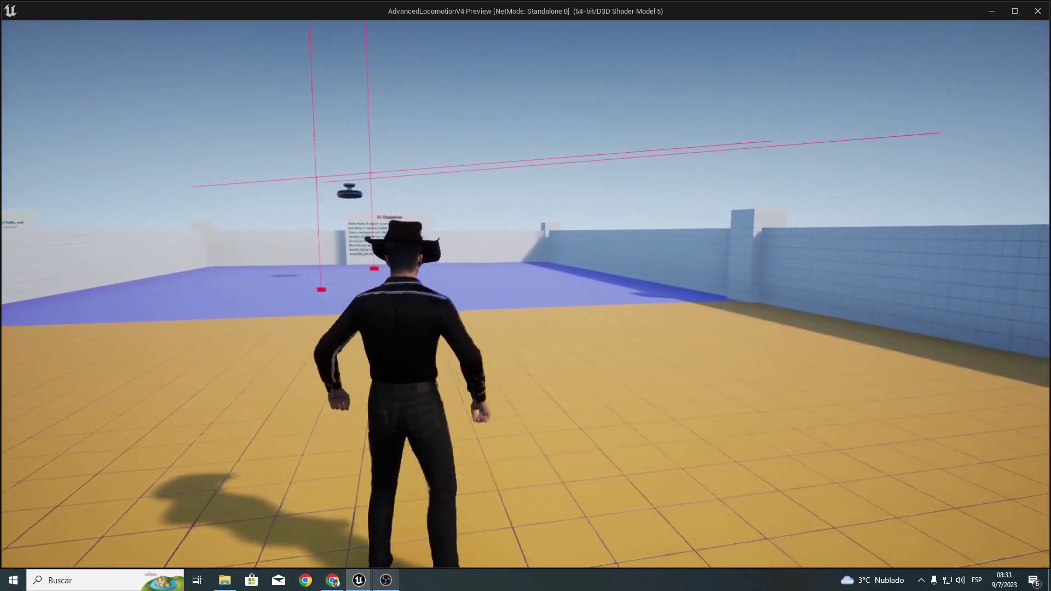
key(w)
Step: Move around the blue floor beneath the drone, watching its red debug traces
key(w)
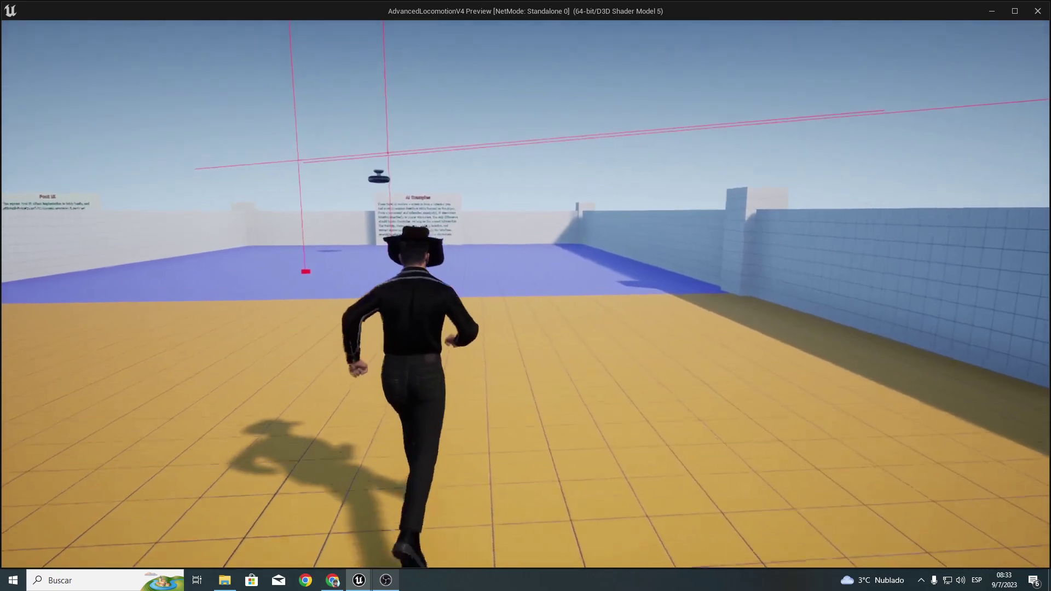
key(w)
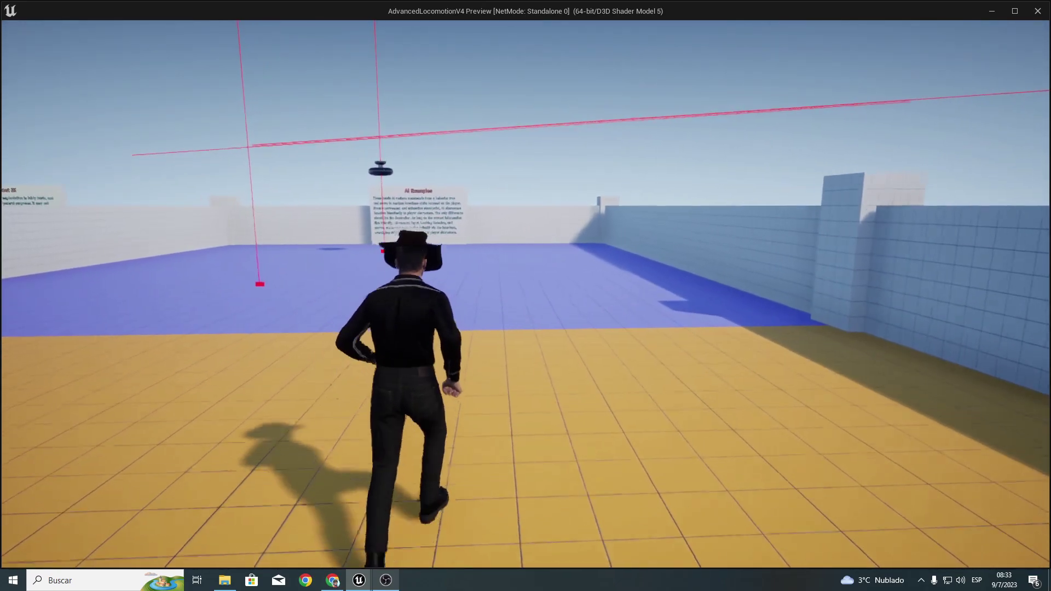
key(w)
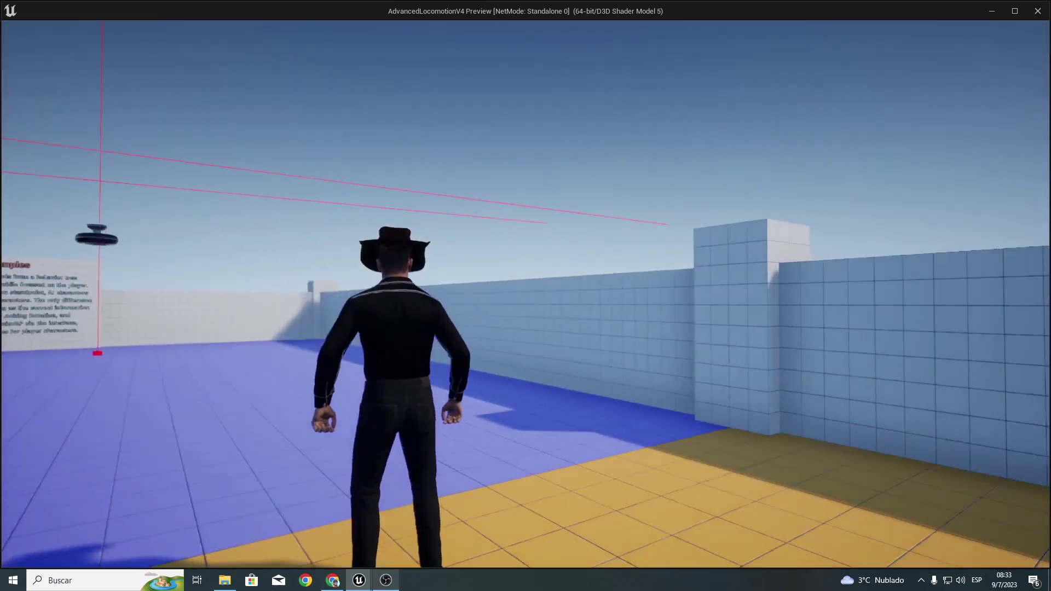
mouse_move(525, 296)
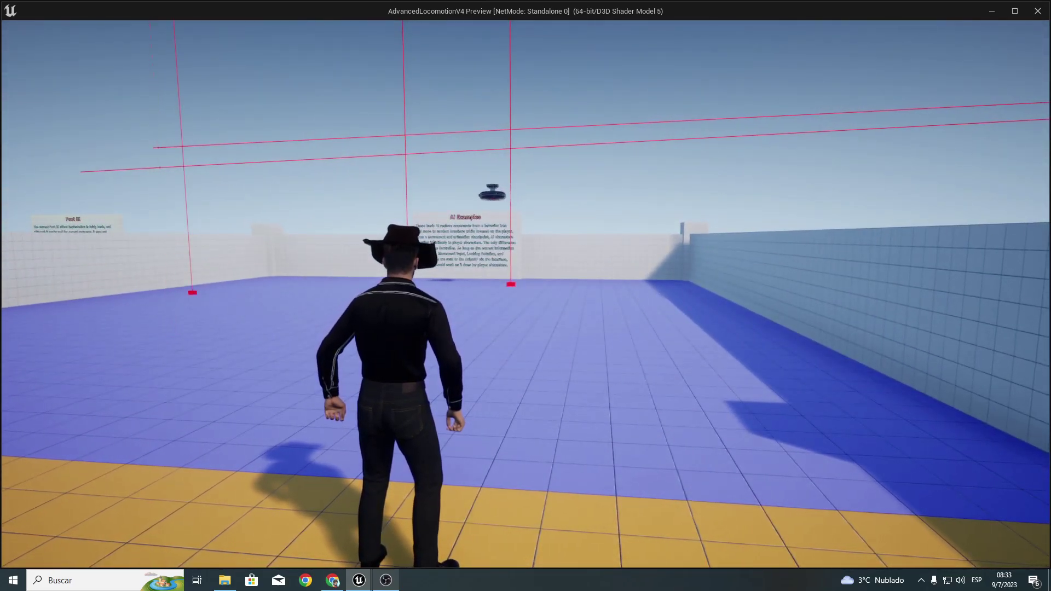
key(a)
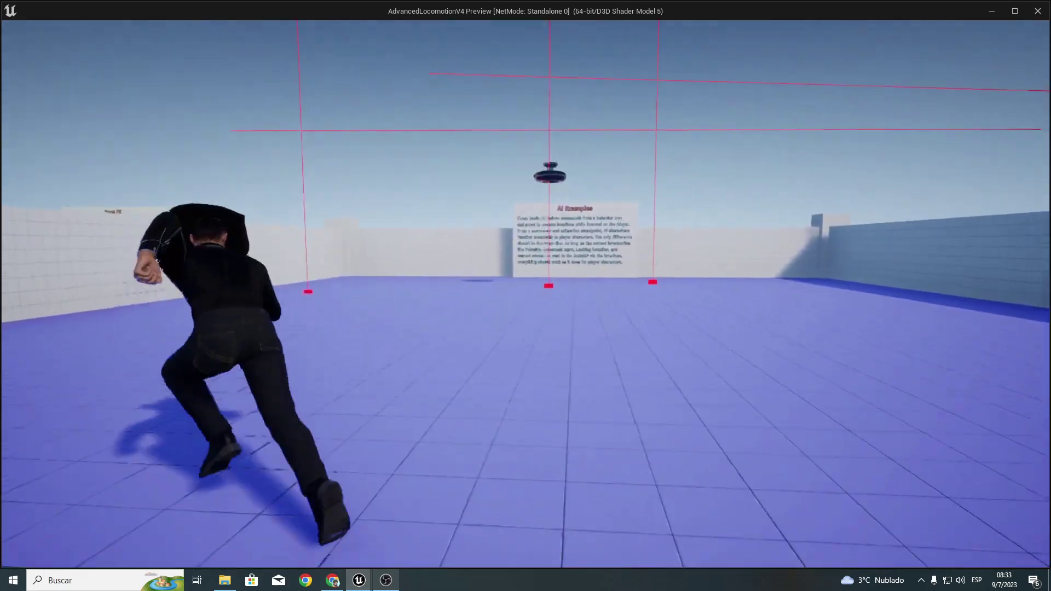
key(w)
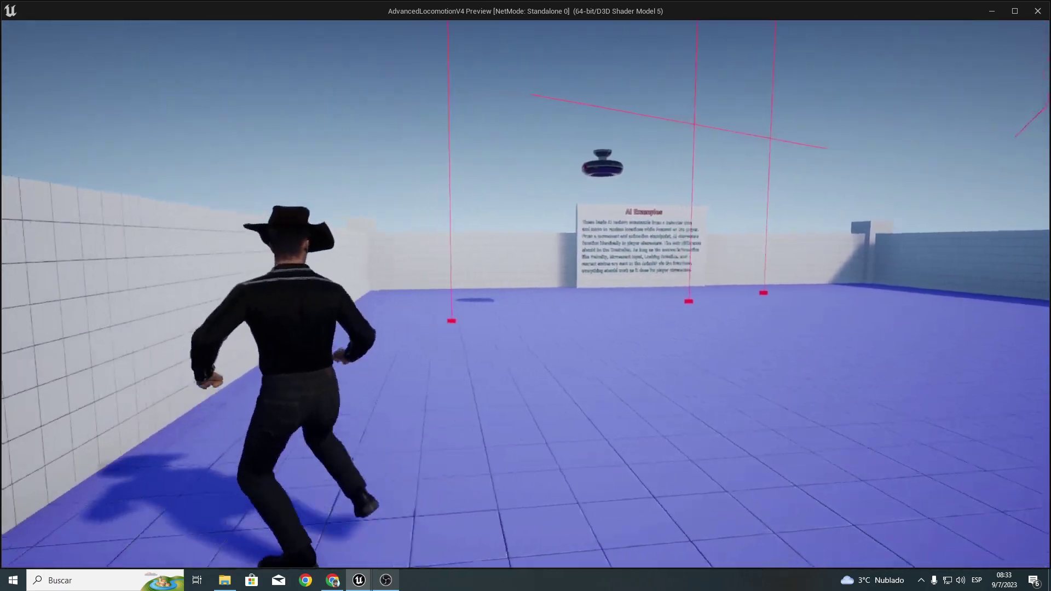
key(w)
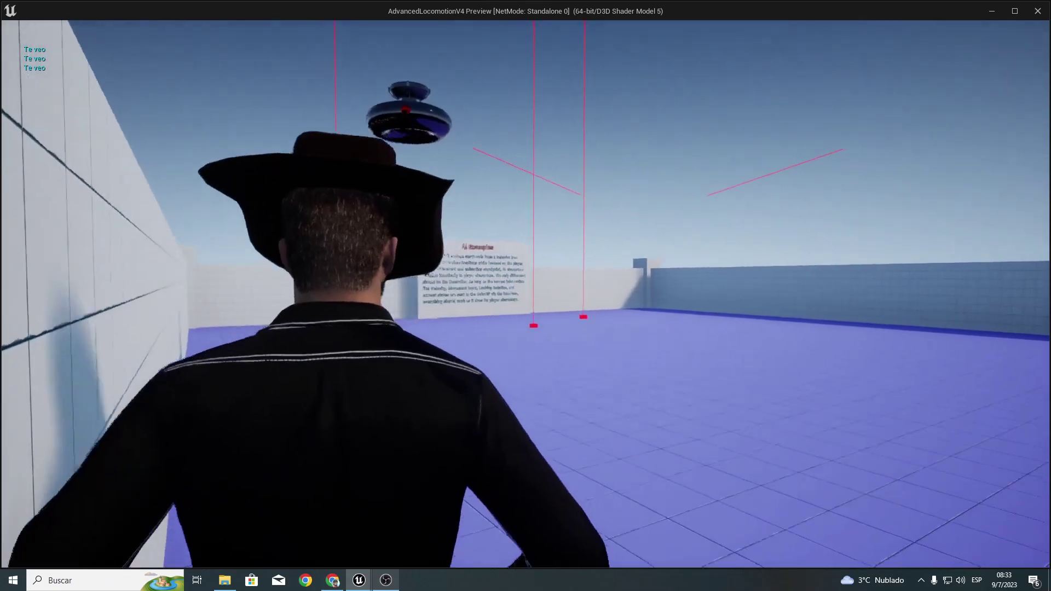
key(s)
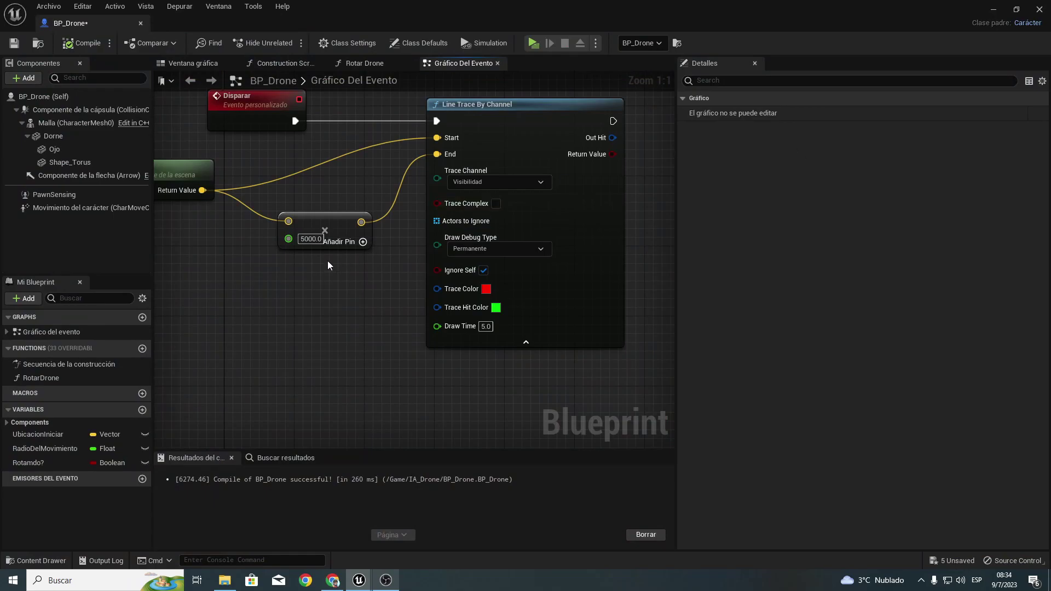
Step: Change the trace multiplier from 5000.0 to 1500.0 and recompile BP_Drone
right_drag(327, 261, 470, 320)
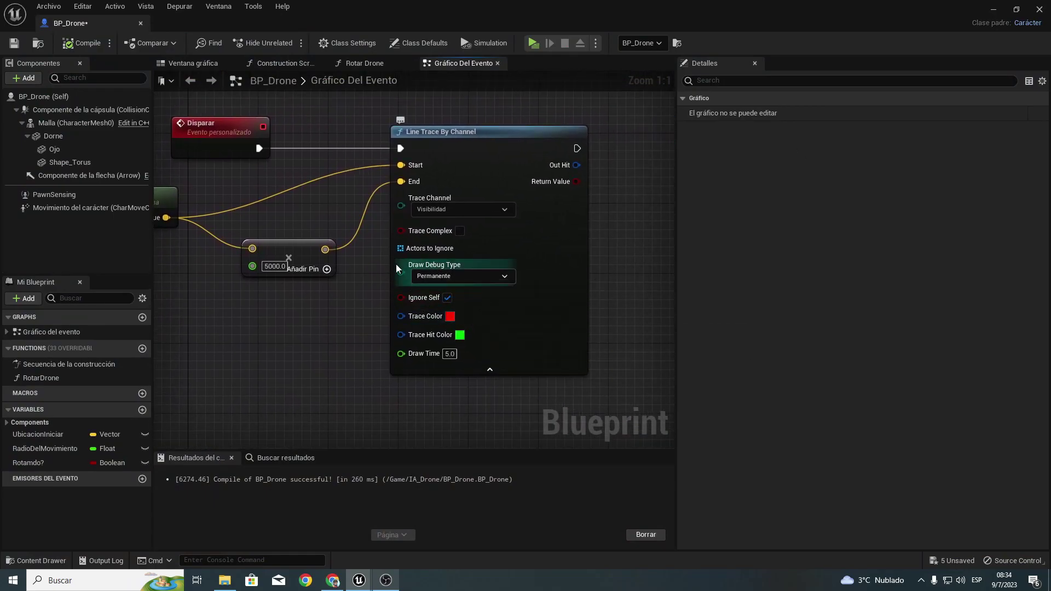
right_drag(396, 263, 250, 237)
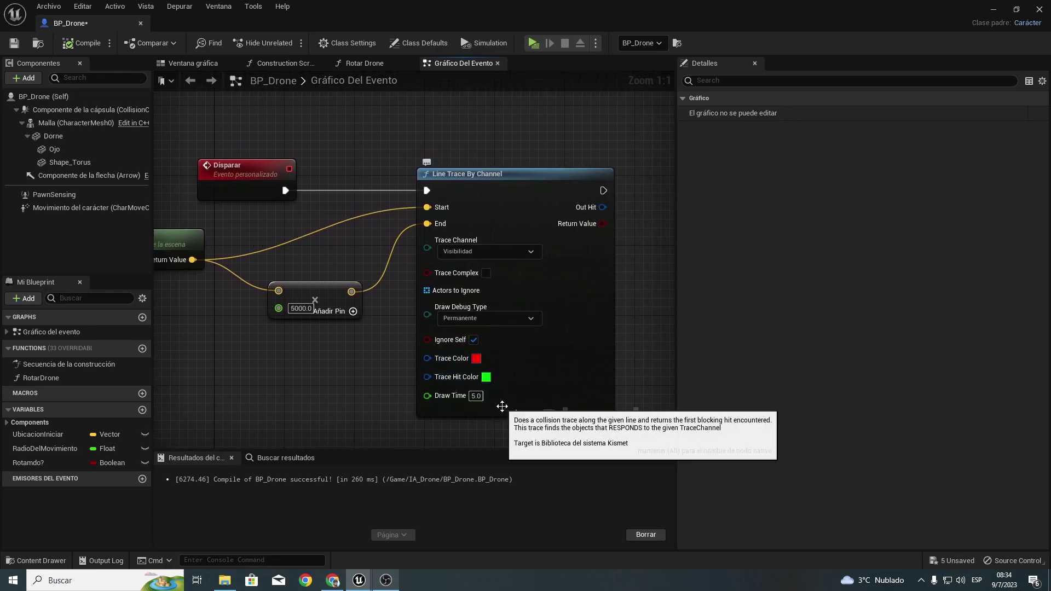
mouse_move(336, 346)
right_down()
mouse_move(343, 370)
mouse_move(451, 315)
right_up()
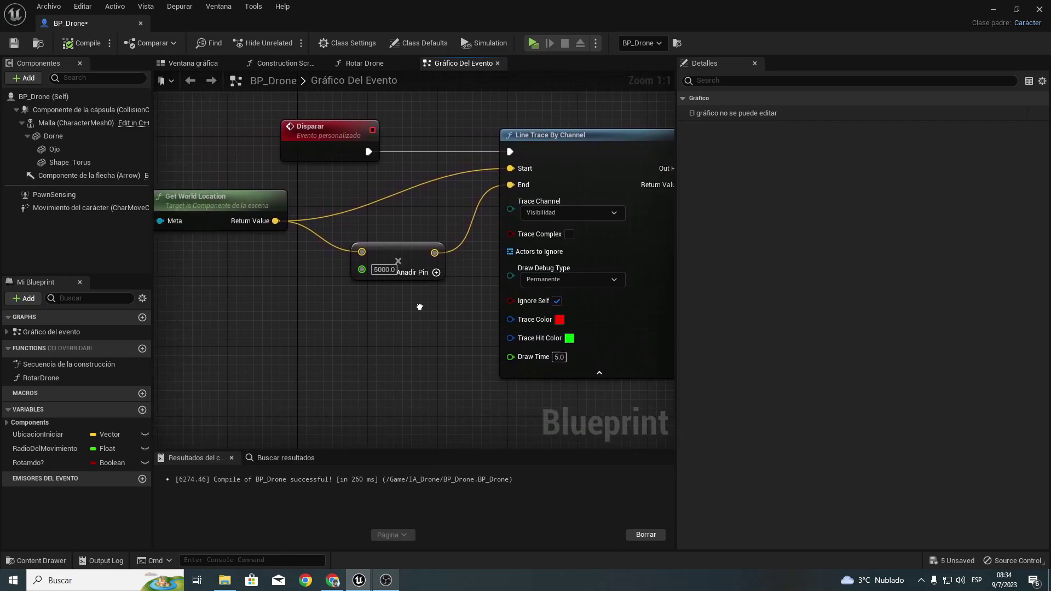
click(421, 278)
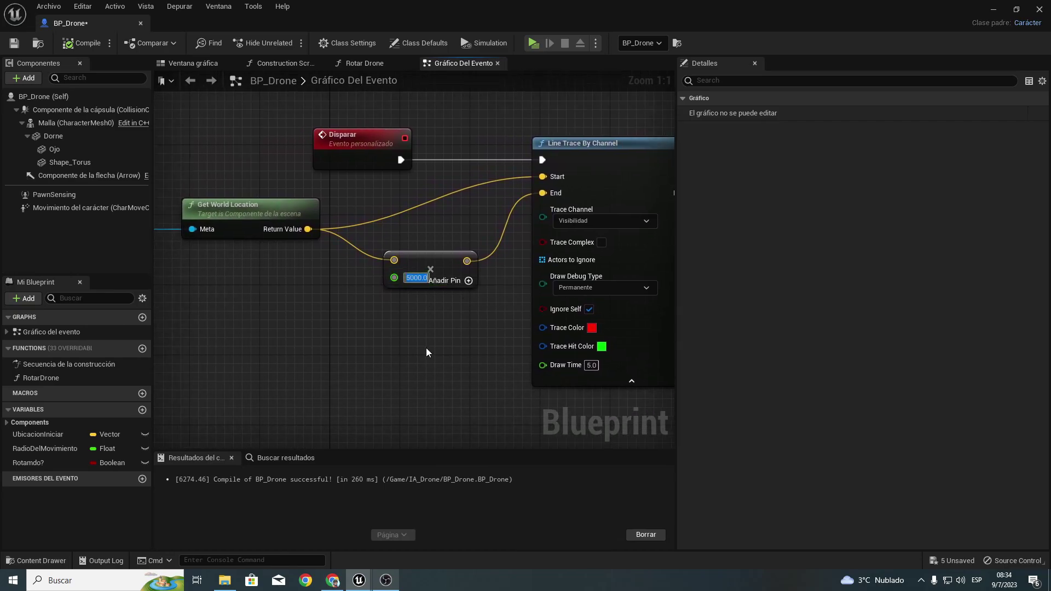
text(1500)
key(Return)
click(83, 41)
Step: Rearrange the Ojo, Get World Location and 1500.0 multiply nodes to free up Return Value
right_drag(240, 161, 297, 221)
drag(273, 219, 445, 277)
right_drag(353, 271, 225, 268)
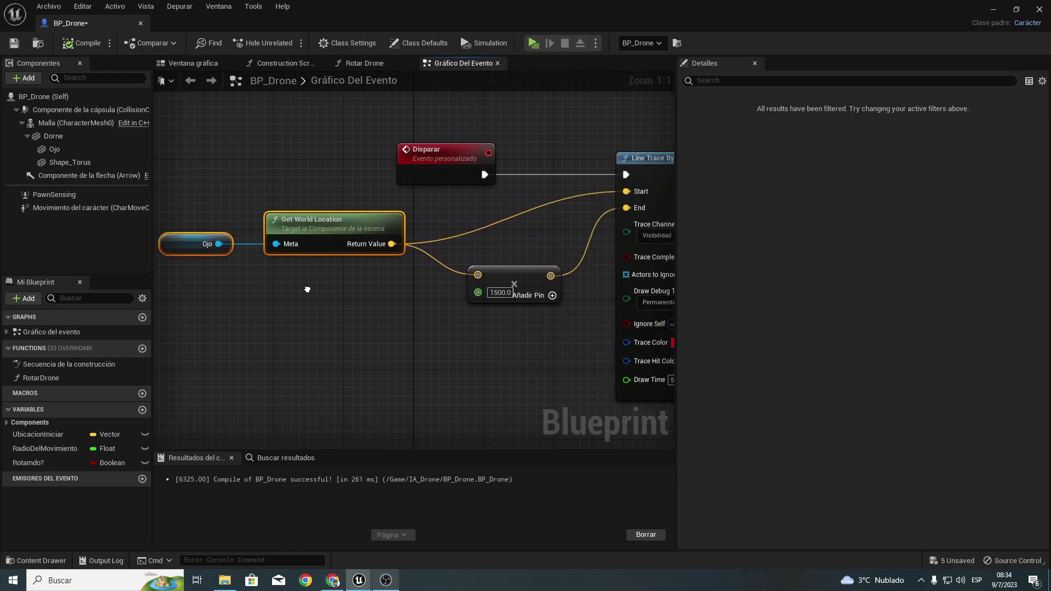
click(254, 250)
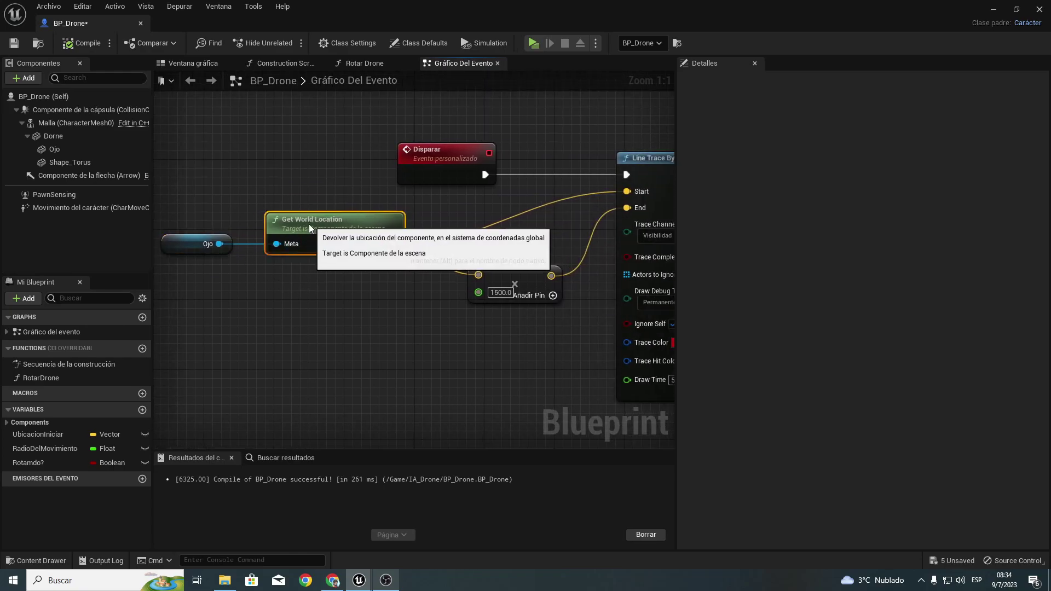
drag(310, 228, 292, 228)
right_drag(429, 270, 357, 278)
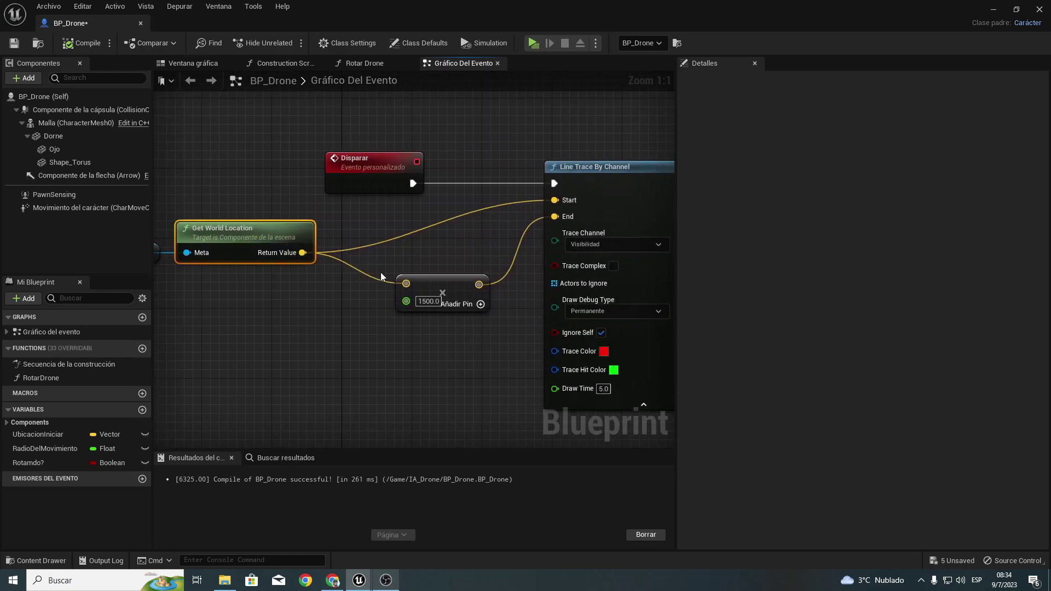
drag(433, 284, 442, 362)
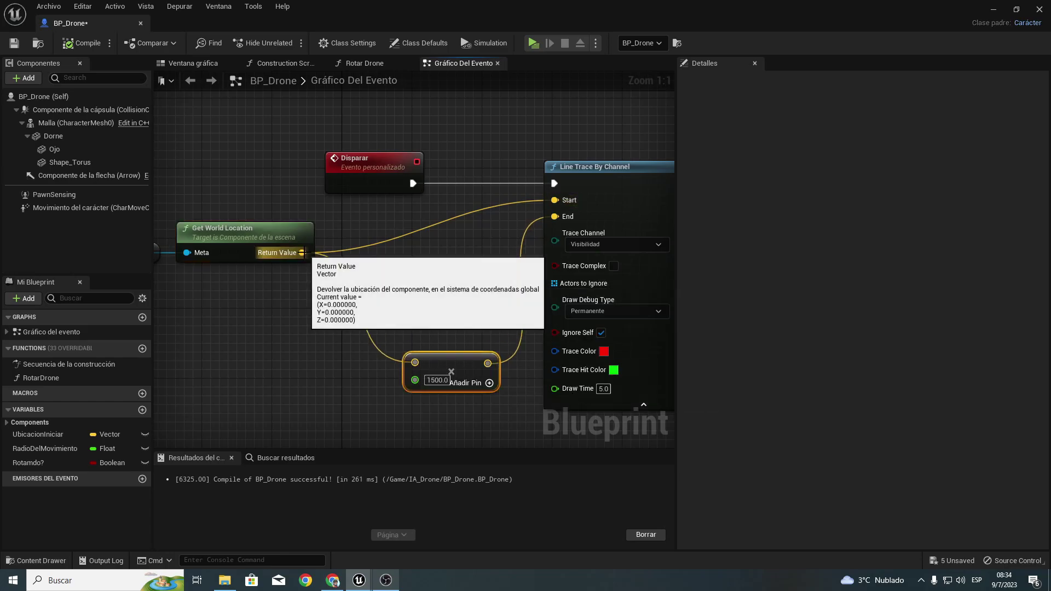
drag(303, 253, 356, 265)
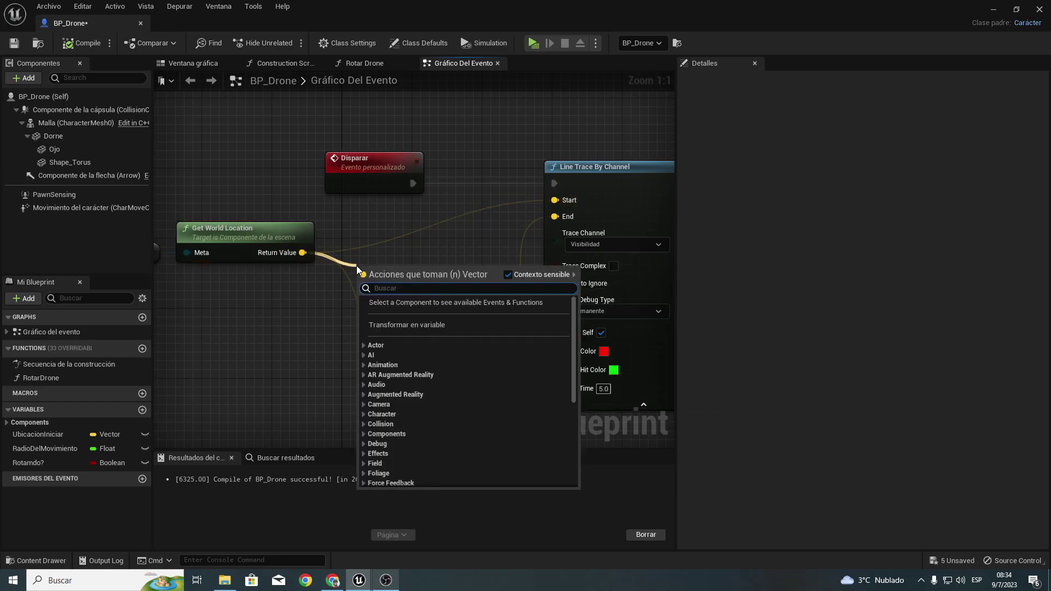
Step: Add an Add node to Ojo's world location for a Z offset of -200.0
text(add)
key(Return)
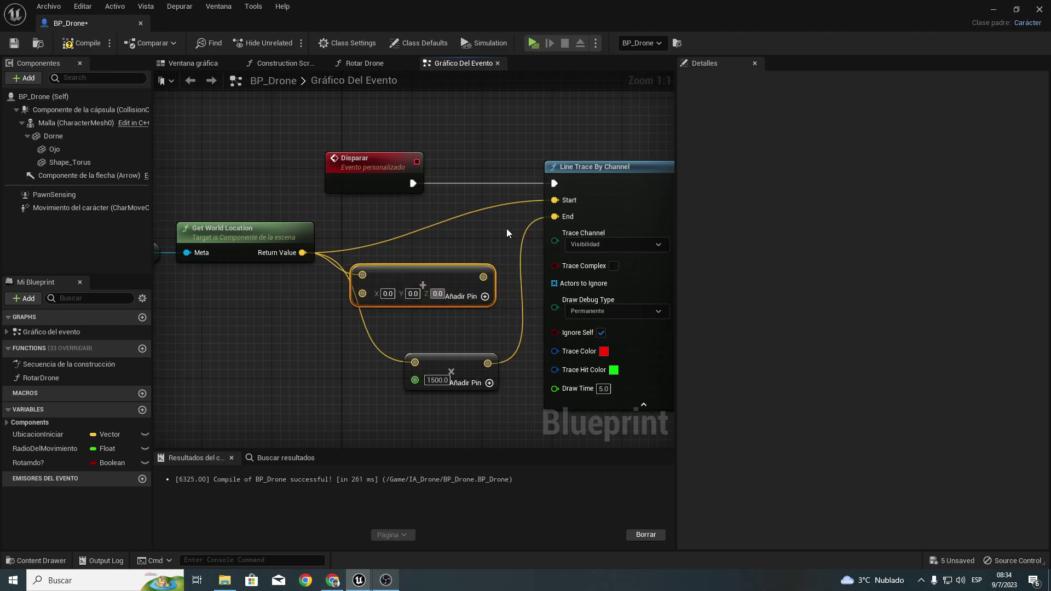
text(-)
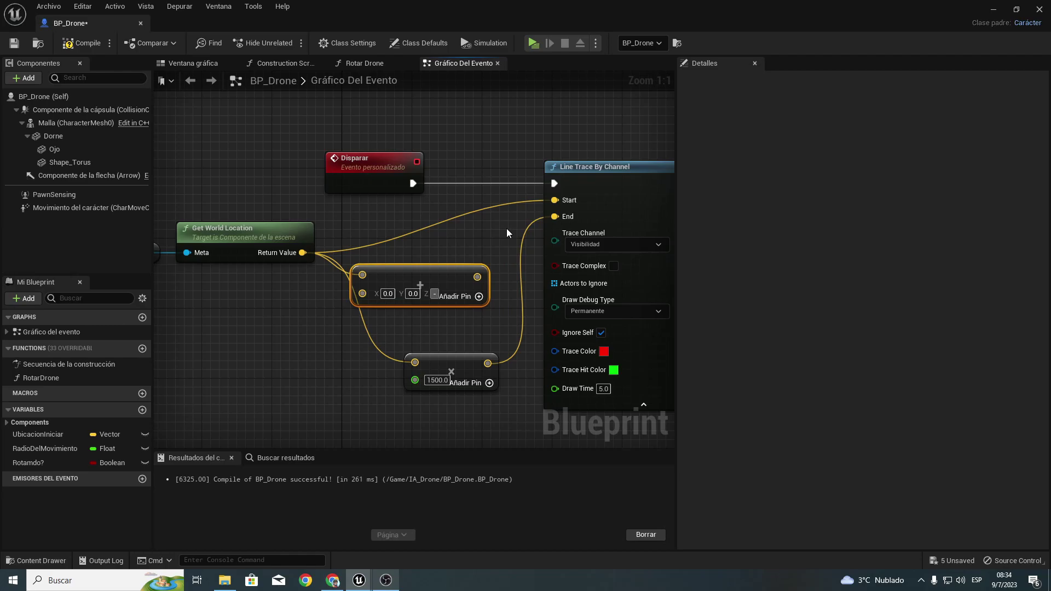
click(243, 170)
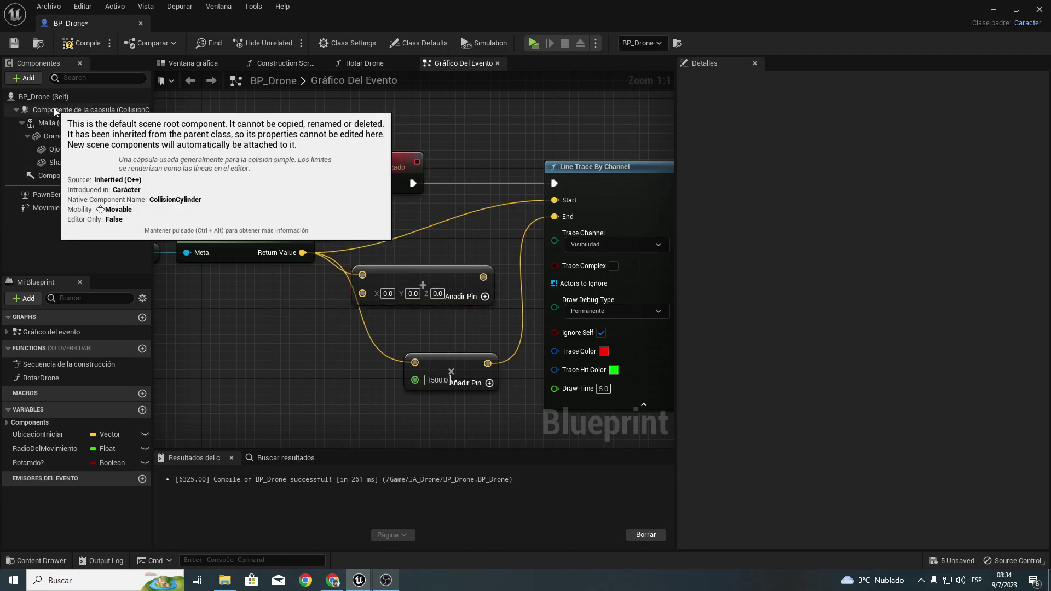
click(54, 108)
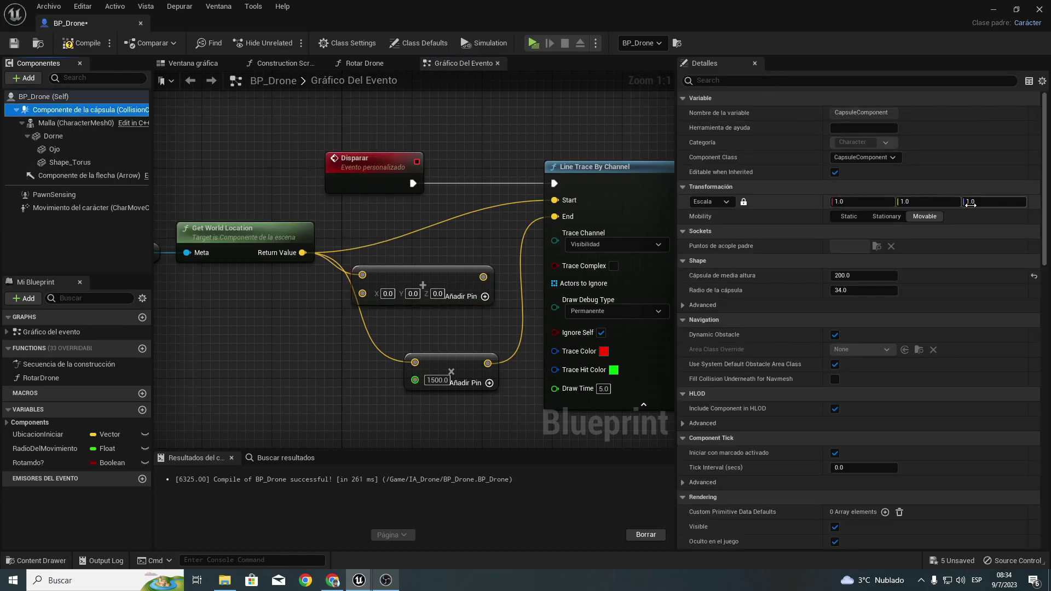
click(193, 63)
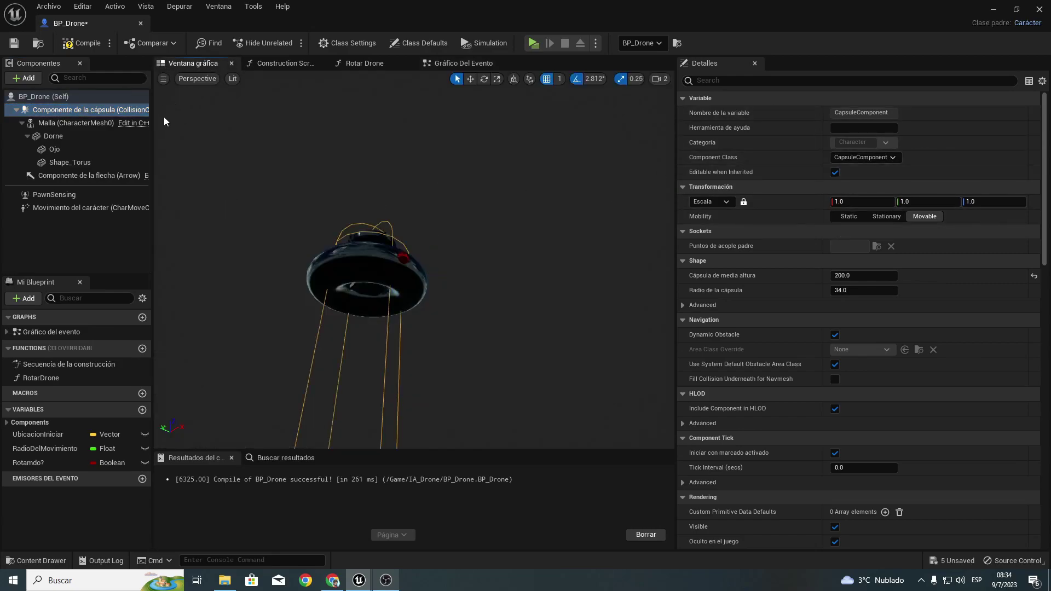
click(443, 64)
Step: Wire the offset vector into the line trace's Start and the multiply node's input
right_drag(447, 217, 391, 178)
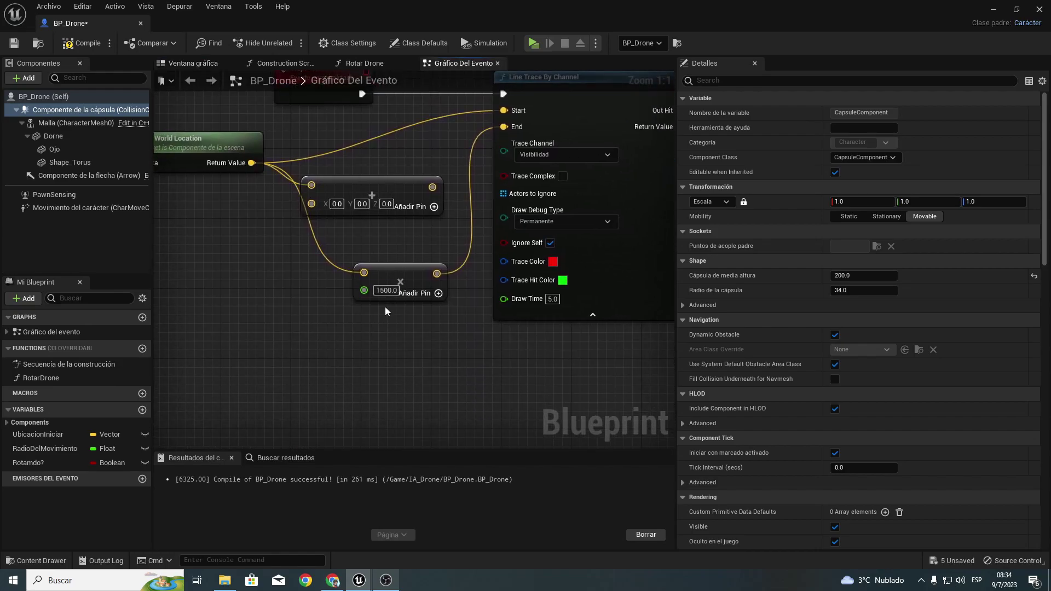
right_drag(442, 234, 427, 306)
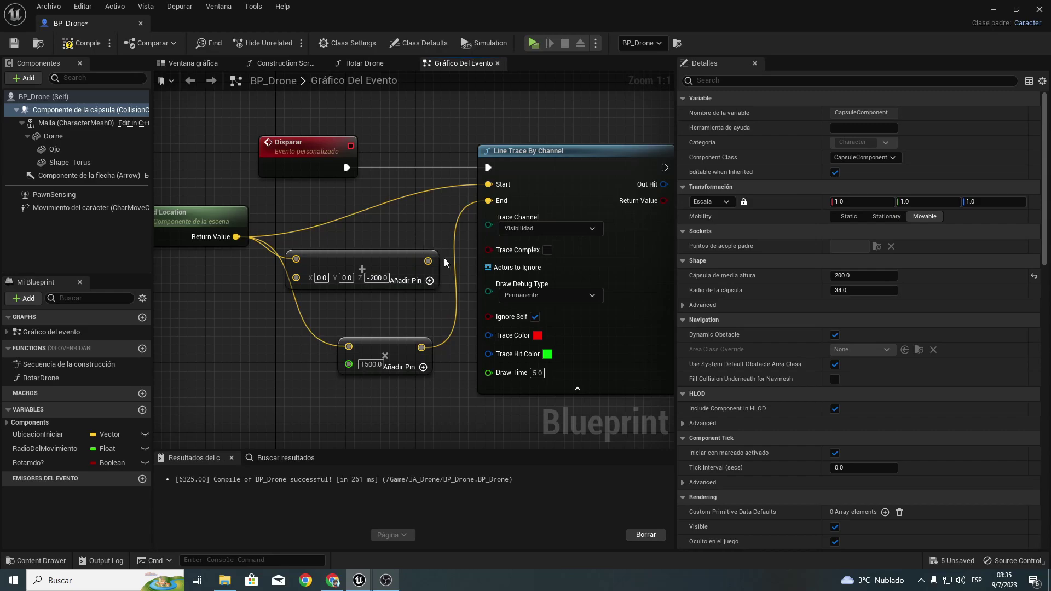
drag(421, 262, 403, 252)
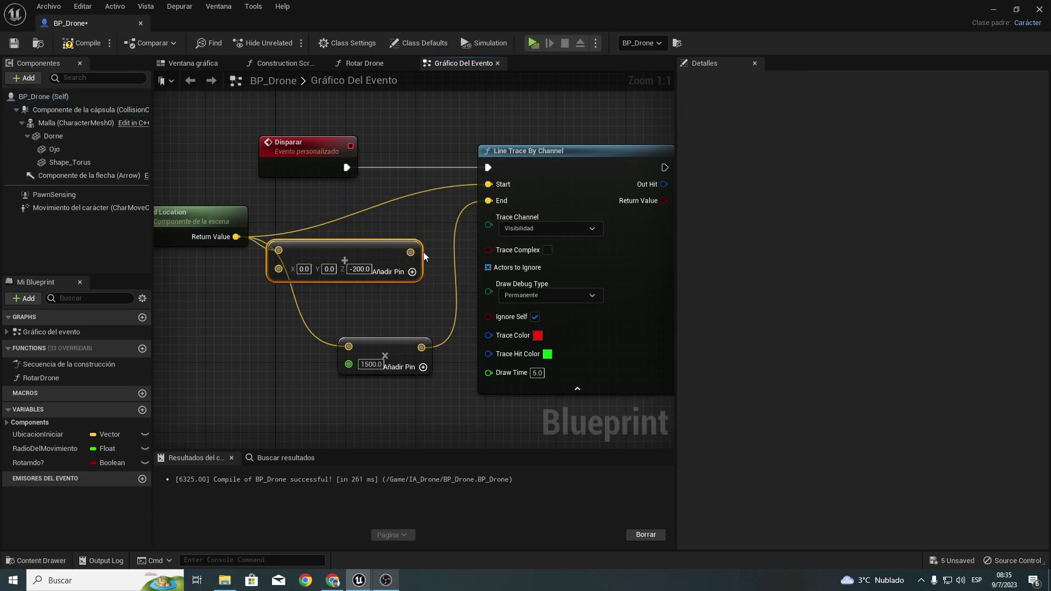
drag(491, 186, 492, 185)
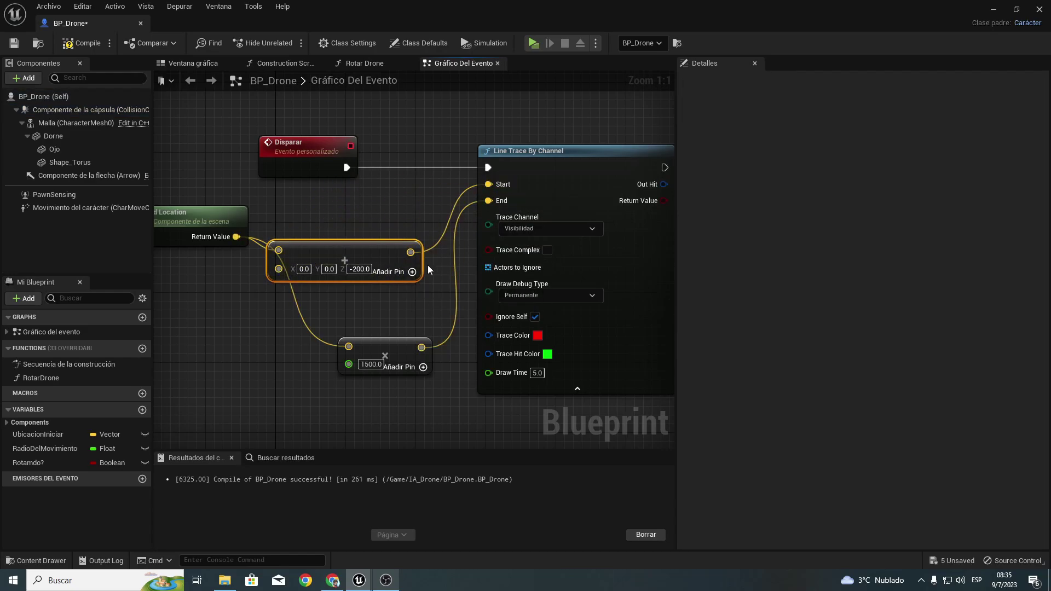
drag(383, 251, 395, 205)
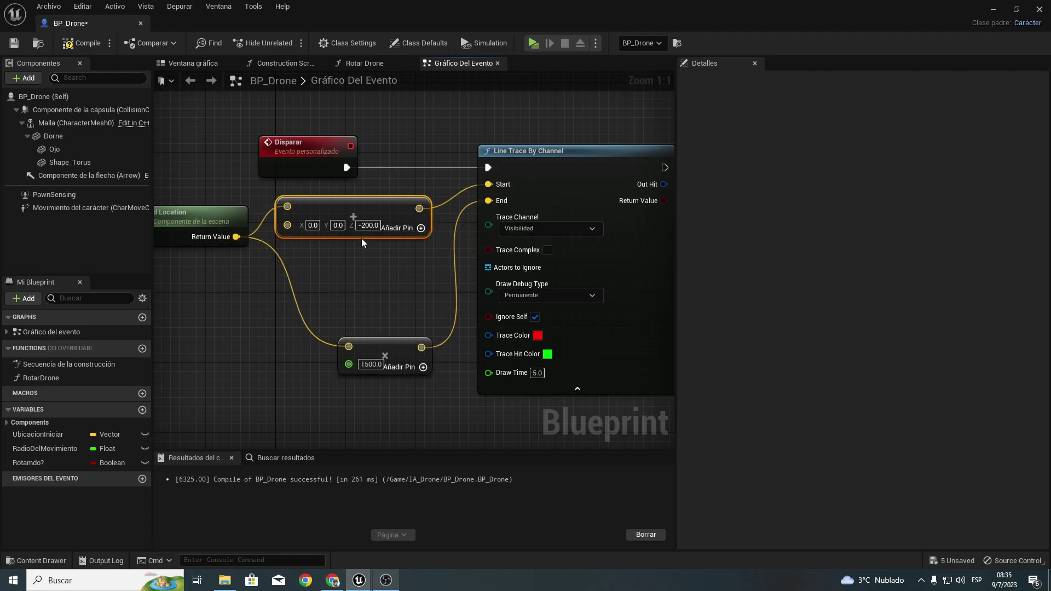
mouse_move(419, 208)
mouse_down()
mouse_move(314, 360)
mouse_move(352, 346)
mouse_up()
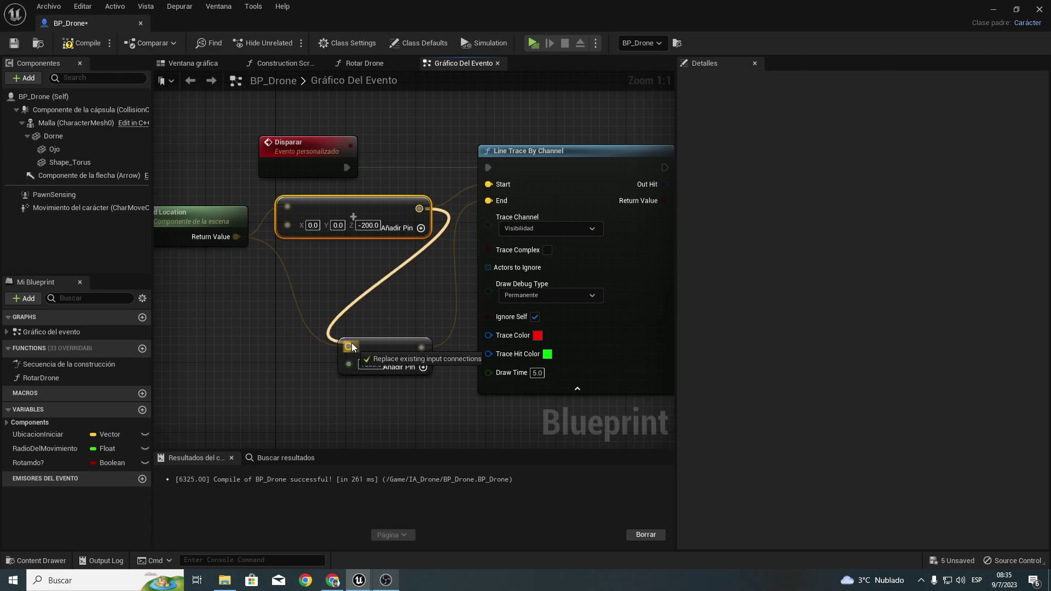
Step: Compile BP_Drone and play-test, walking the character to watch the drone's red debug traces
click(81, 43)
click(532, 42)
click(517, 206)
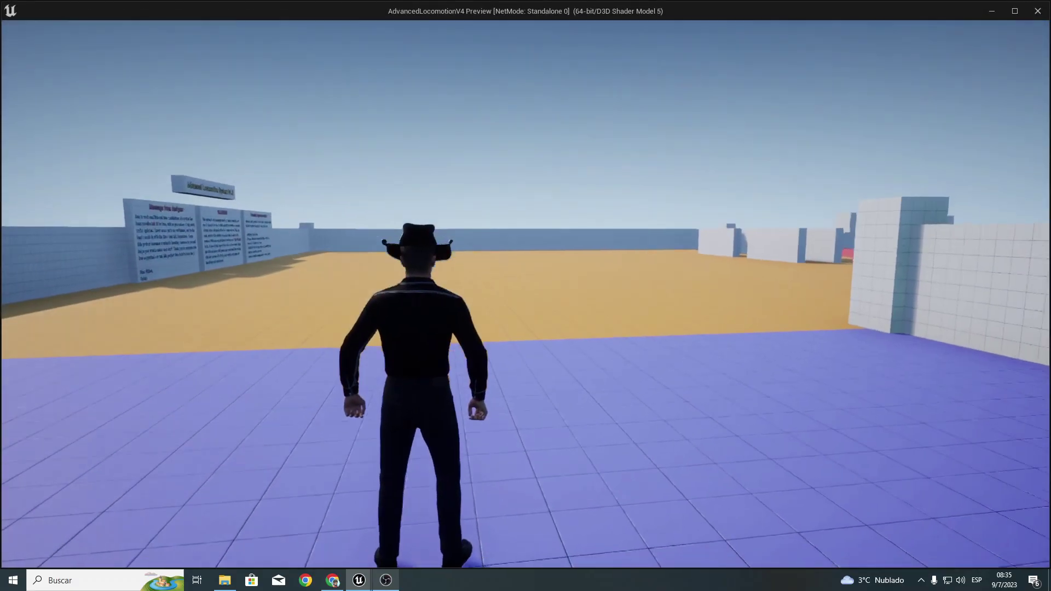
key(w)
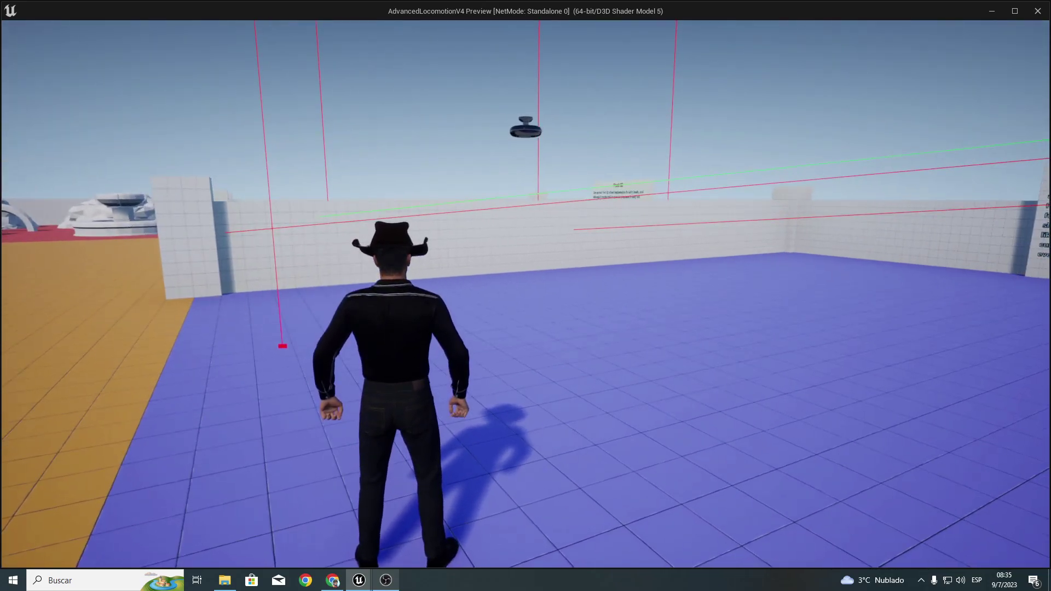
key(Escape)
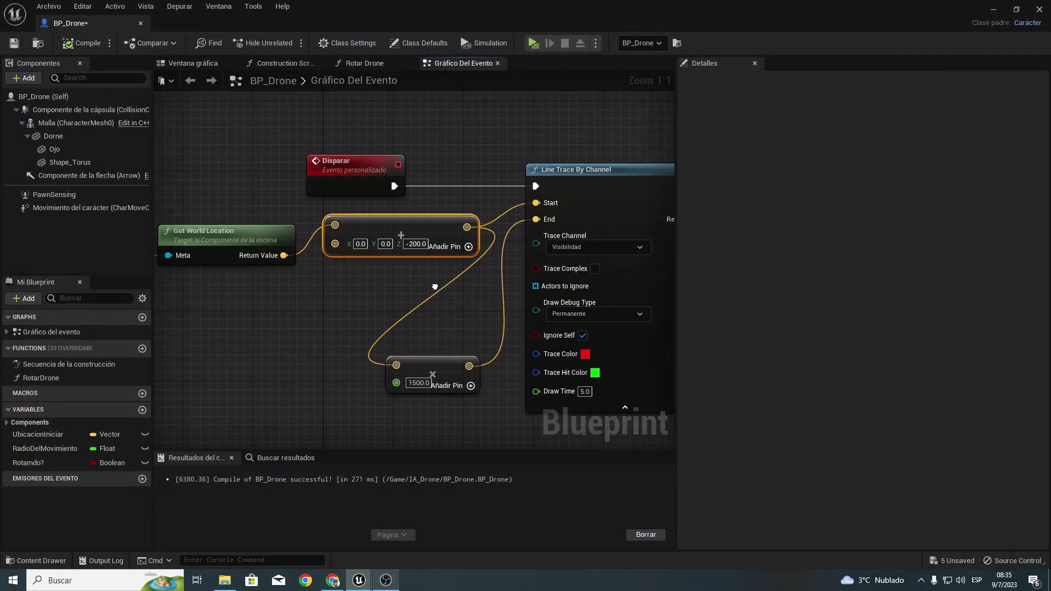
Step: Change the Add node's Z offset for the trace start to -500
right_drag(235, 278, 440, 306)
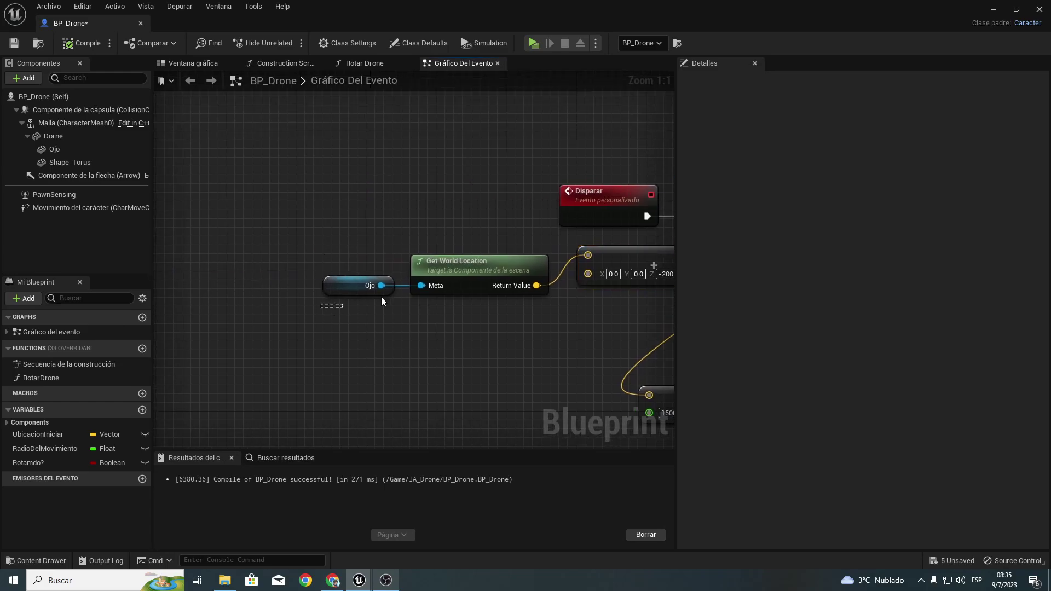
drag(381, 296, 643, 252)
right_drag(609, 278, 364, 243)
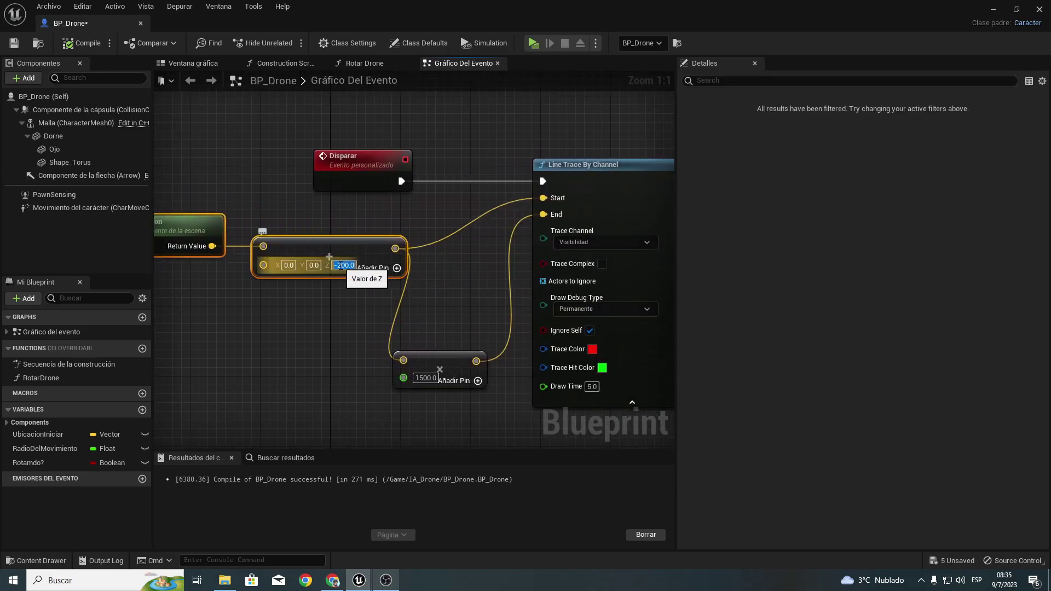
text(-)
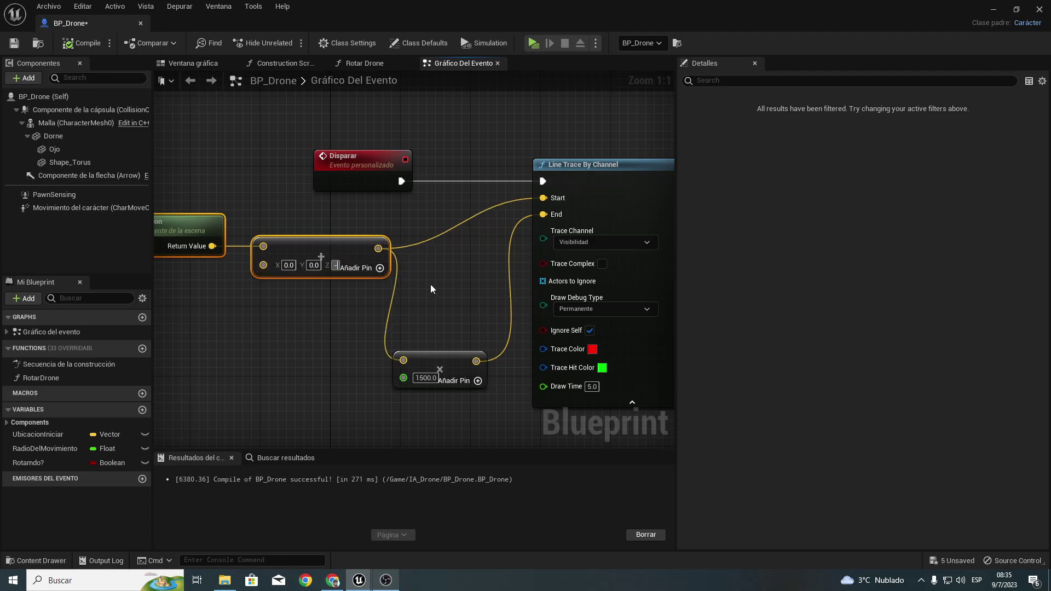
text(100)
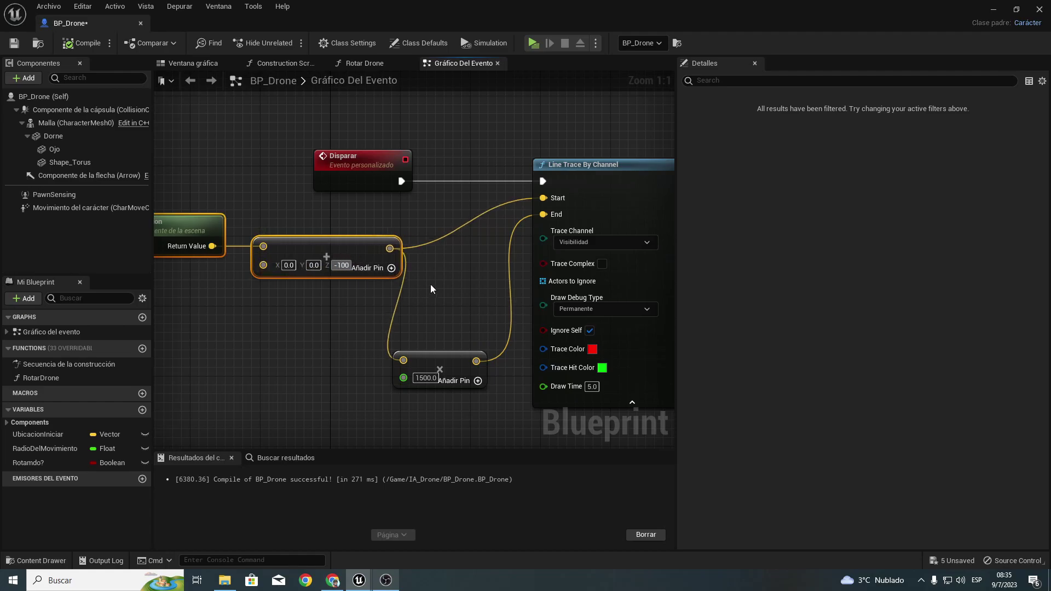
key(BackSpace)
key(BackSpace)
key(BackSpace)
text(50)
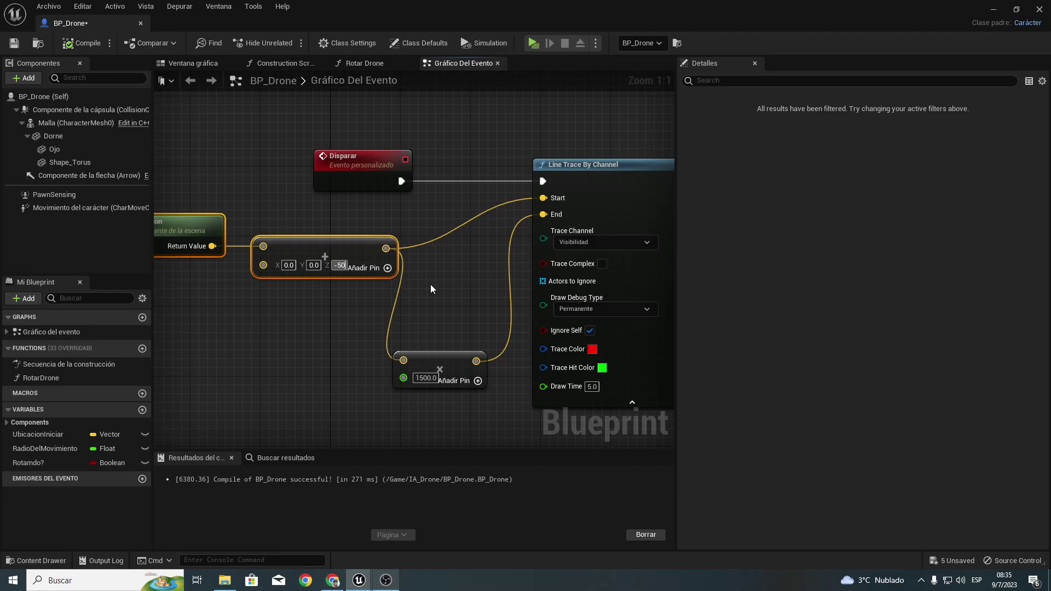
text(0.0)
key(Return)
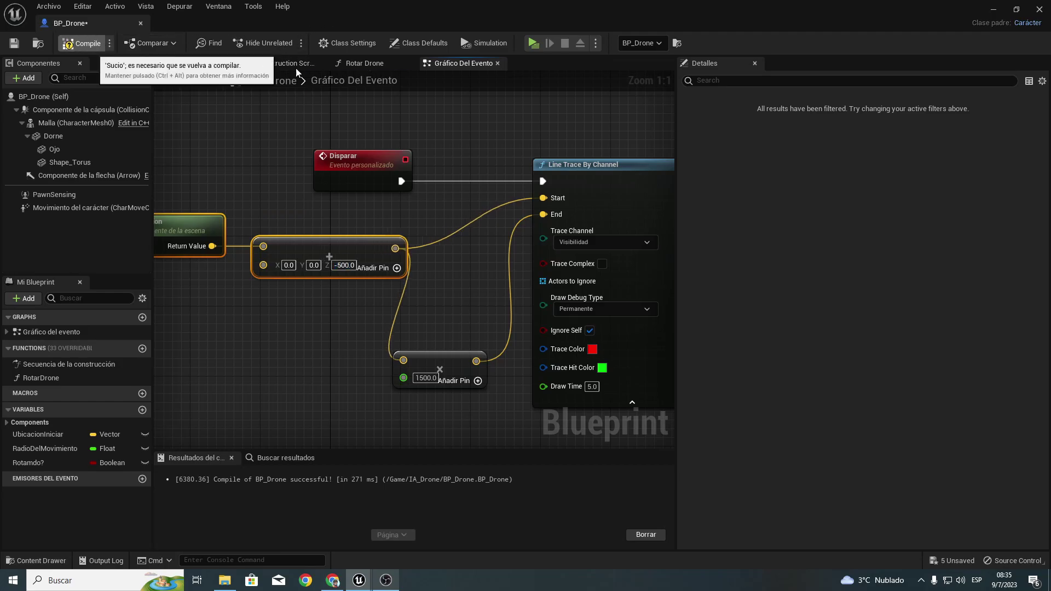
Step: Recompile BP_Drone and play-test, walking the character toward the wall
click(98, 43)
click(534, 42)
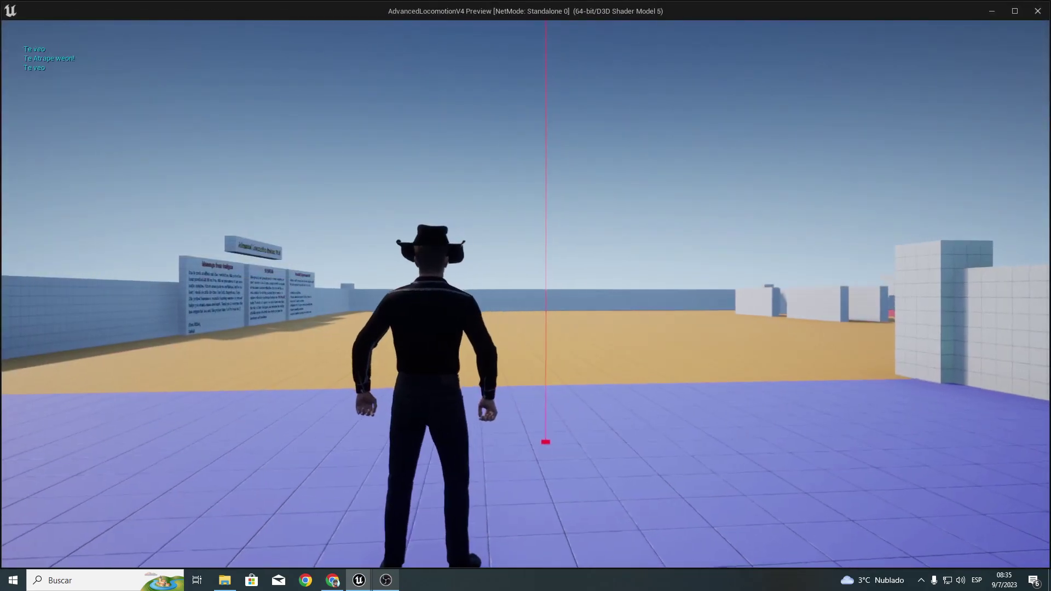
key(w)
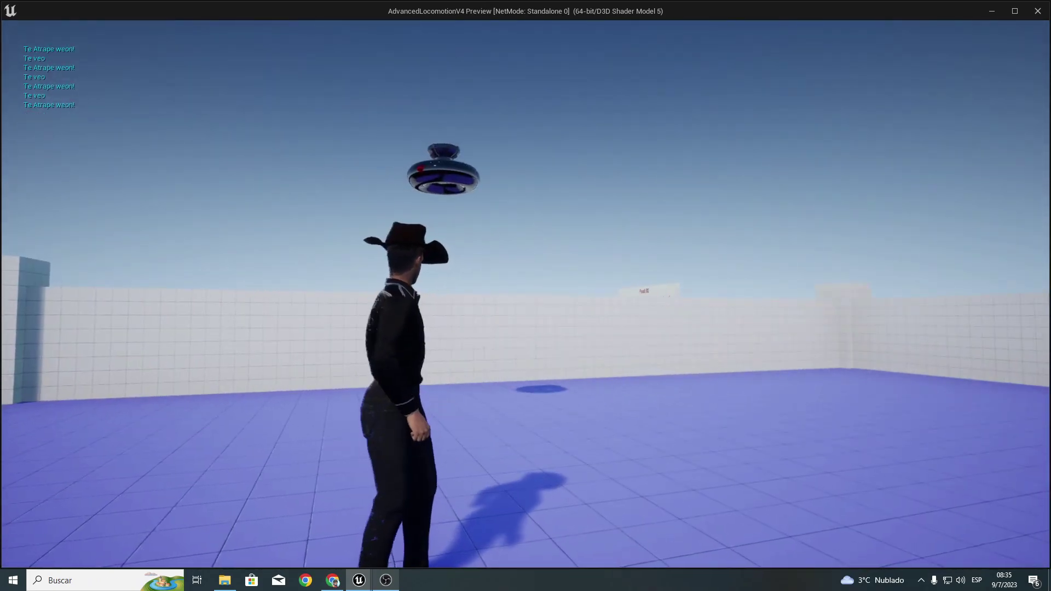
mouse_move(525, 296)
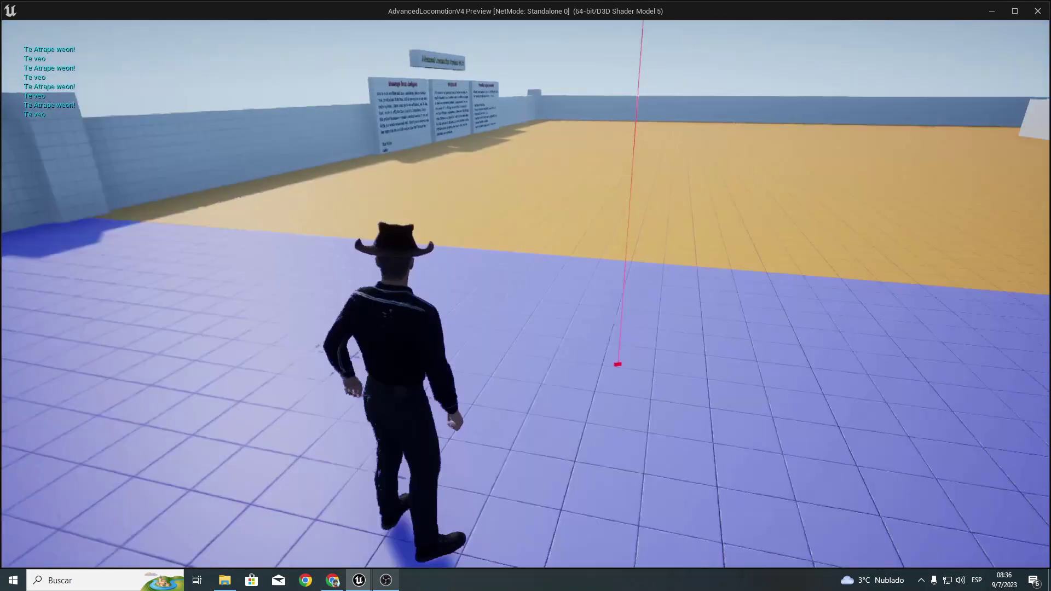
key(w)
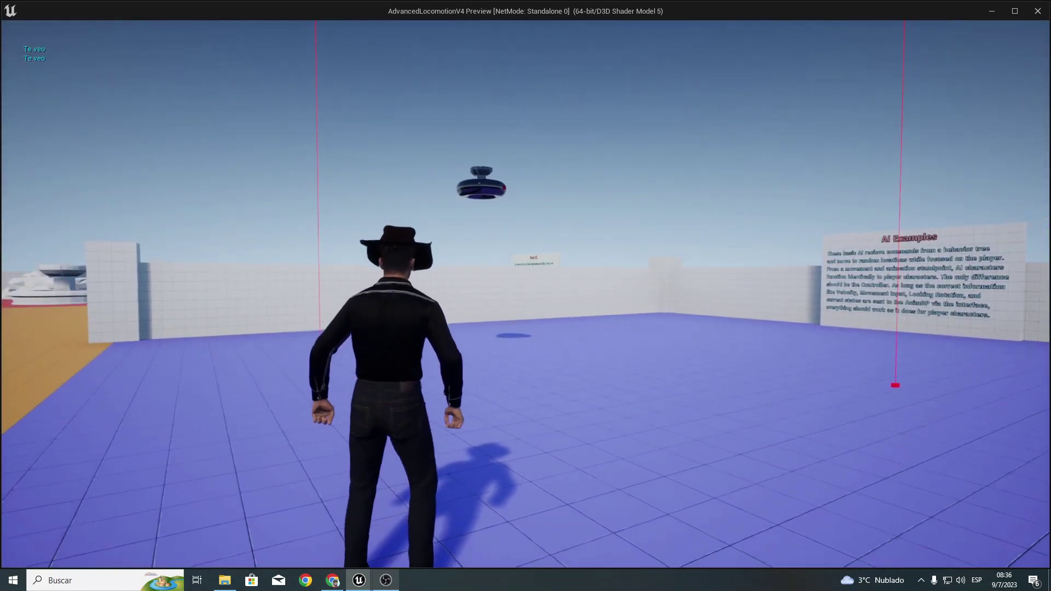
key(Escape)
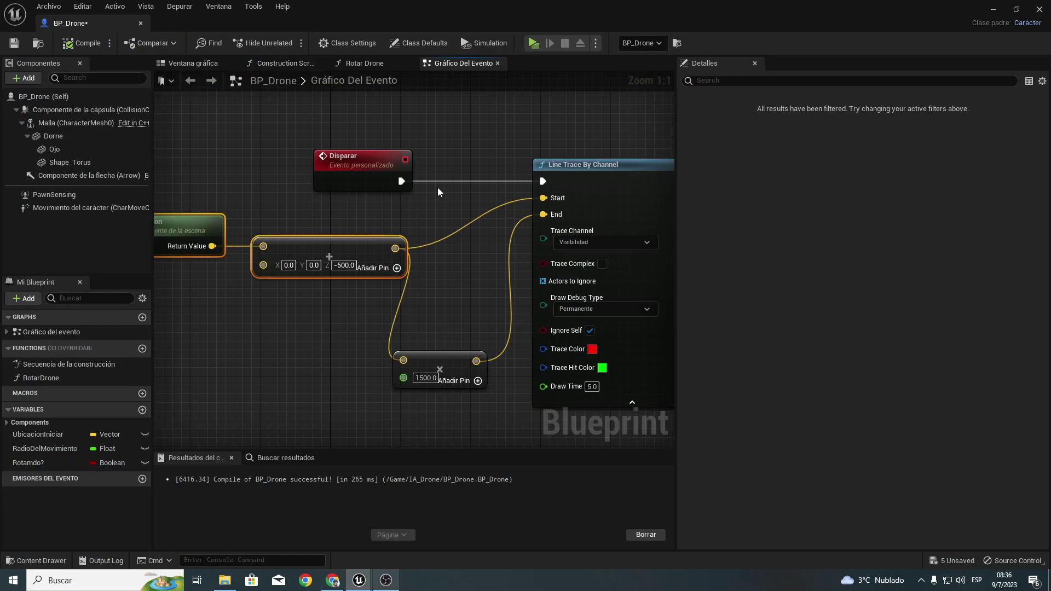
Step: Connect the patrol delay's Completed output directly to Patrullar
scroll(441, 197, down, 4)
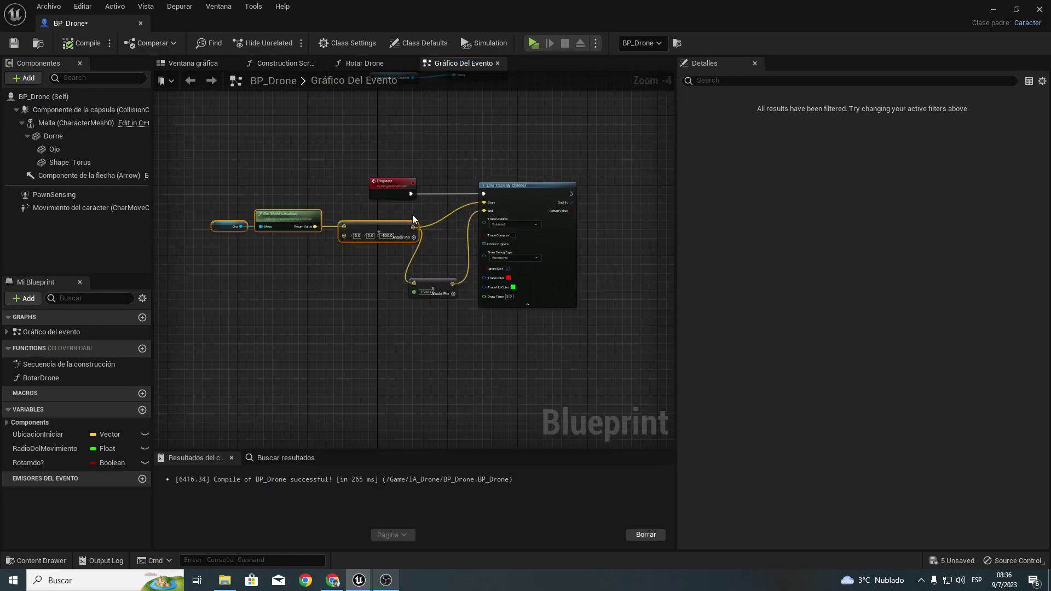
scroll(413, 215, up, 4)
mouse_move(405, 162)
right_down()
mouse_move(426, 311)
mouse_move(429, 253)
mouse_move(477, 257)
right_up()
scroll(420, 312, down, 4)
scroll(421, 312, up, 3)
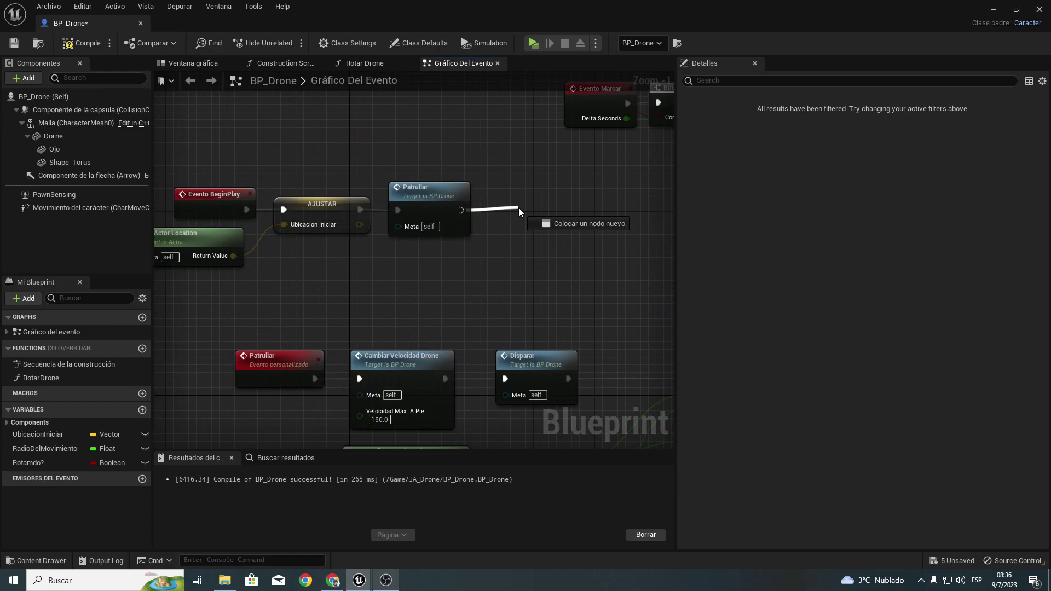
drag(519, 209, 518, 209)
text(d)
right_drag(524, 200, 404, 141)
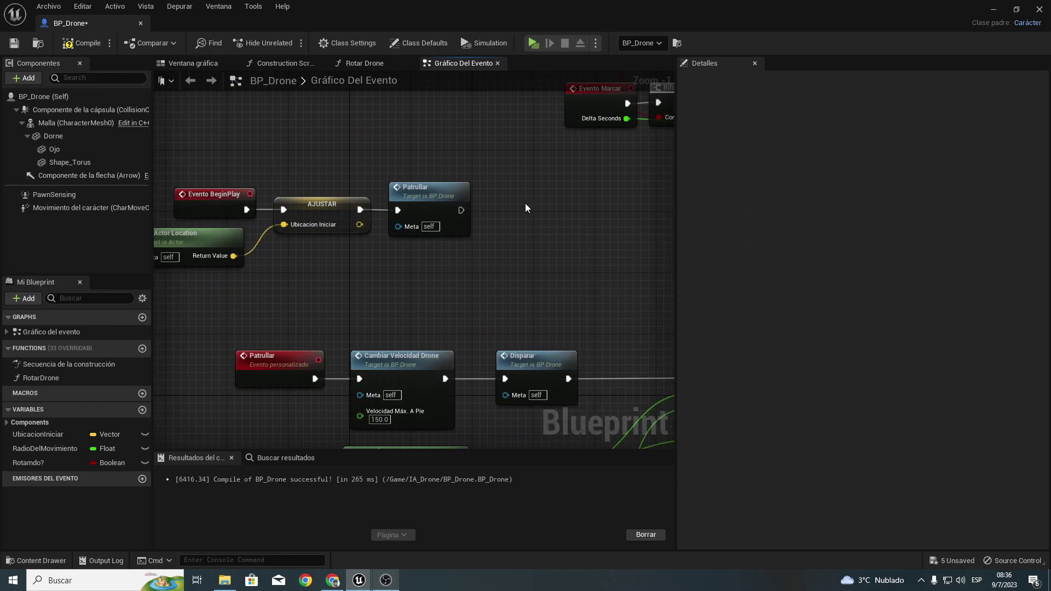
click(425, 299)
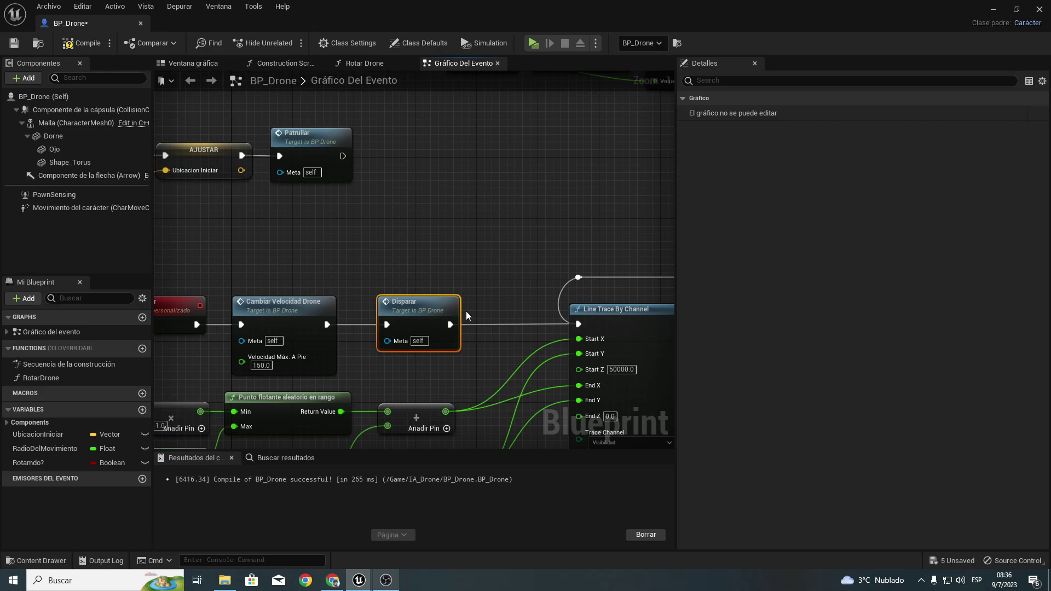
scroll(465, 310, down, 2)
scroll(422, 276, down, 3)
right_drag(422, 276, 194, 118)
scroll(336, 225, up, 3)
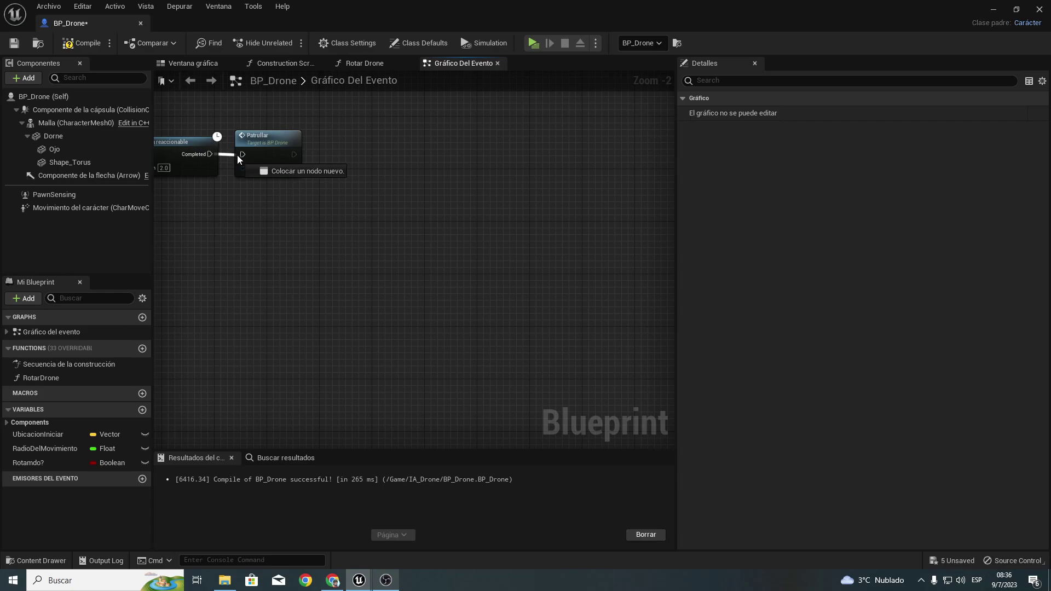
drag(209, 155, 243, 154)
Step: Move Disparar out of the chain, link Cambiar Velocidad Drone to the trace, and run Disparar after Patrullar
scroll(279, 228, up, 4)
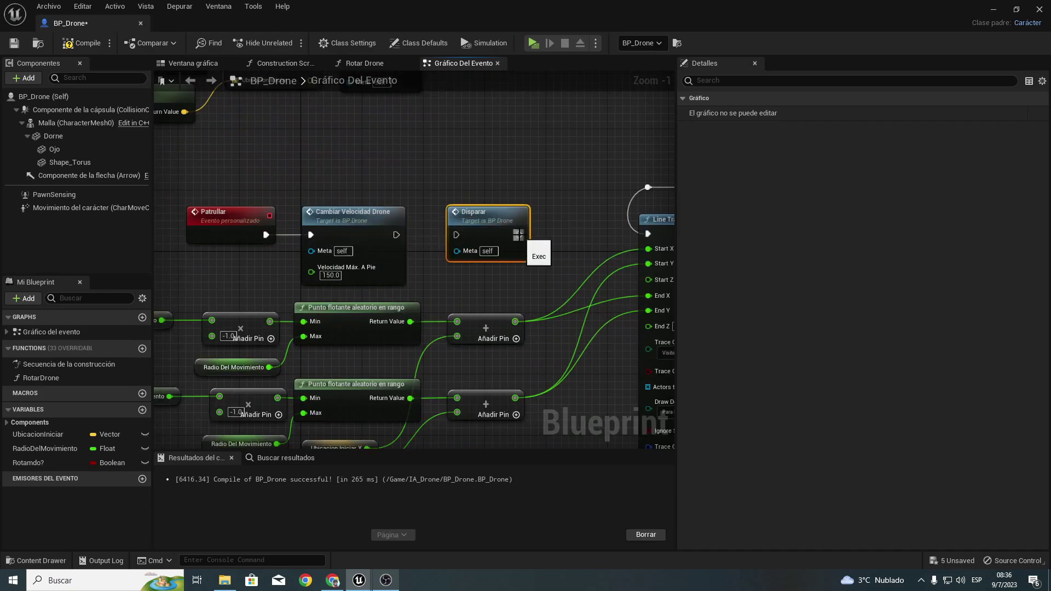
drag(481, 213, 482, 137)
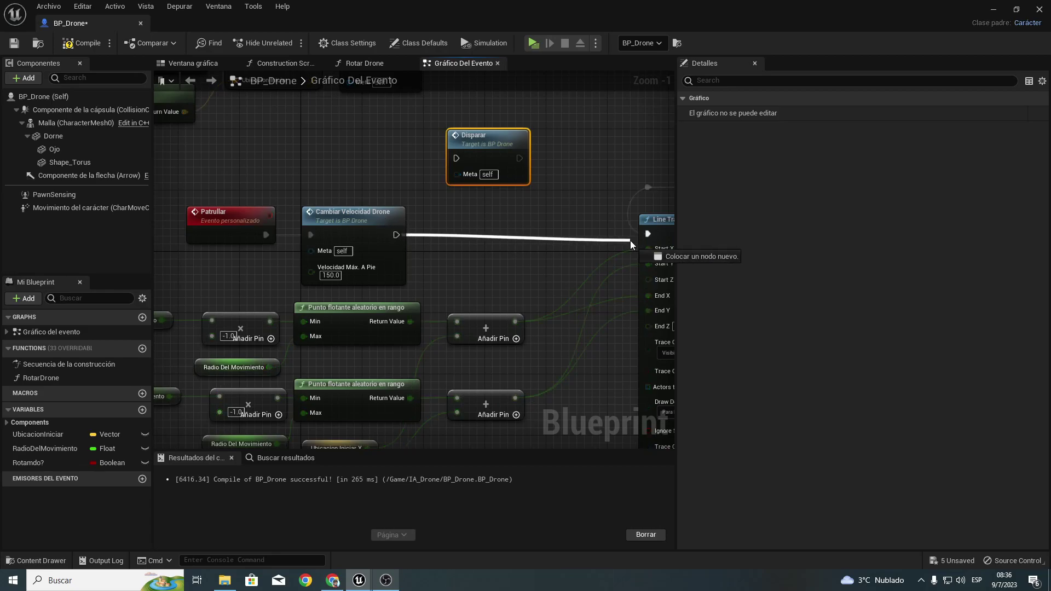
drag(641, 235, 646, 234)
right_drag(423, 102, 332, 225)
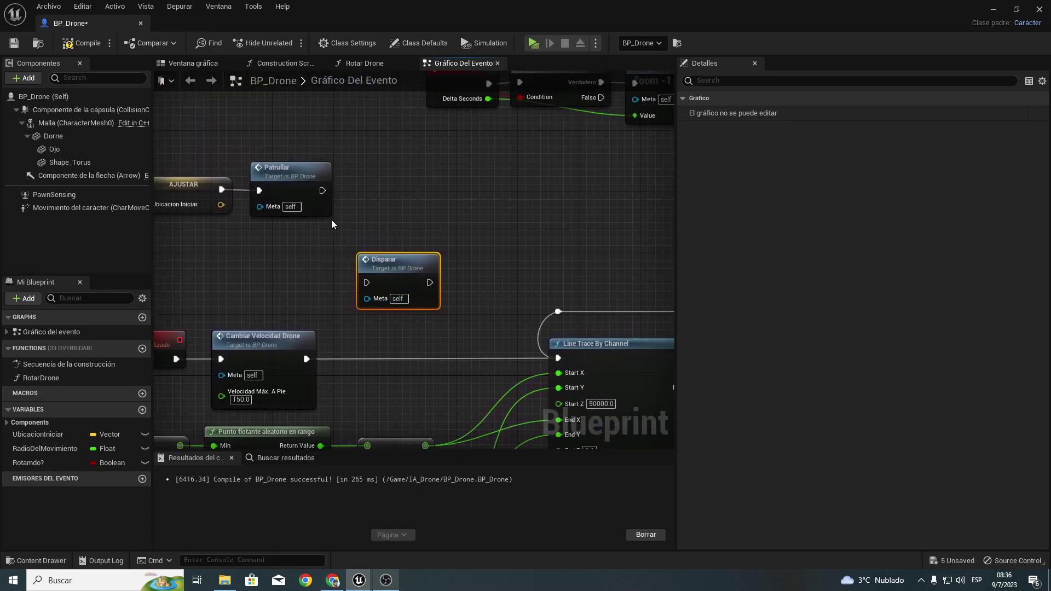
drag(353, 282, 367, 282)
Step: Recompile BP_Drone and play-test by walking the character across the level
click(534, 42)
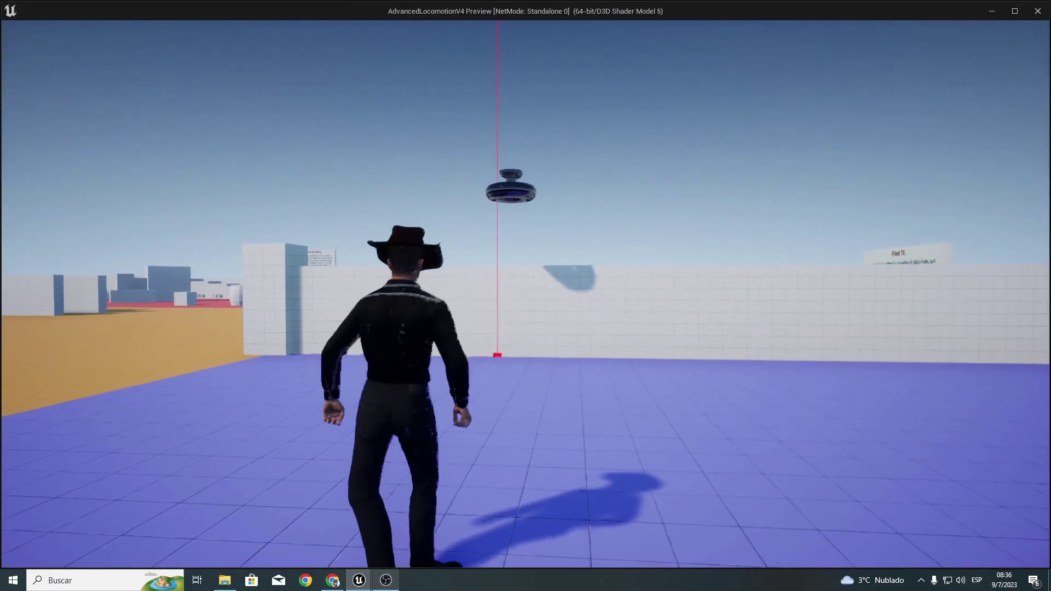
key(w)
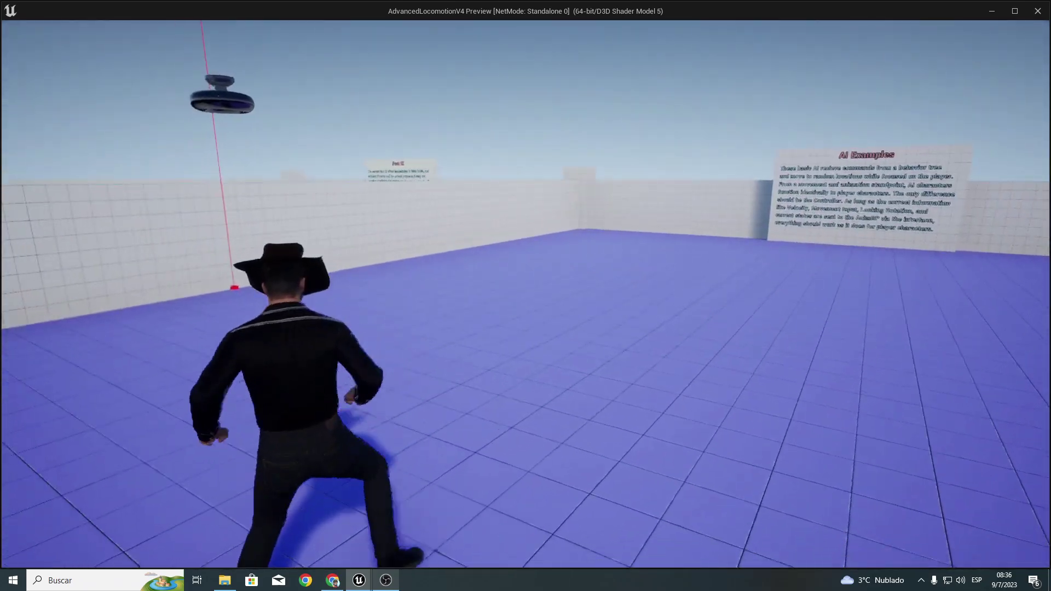
key(w)
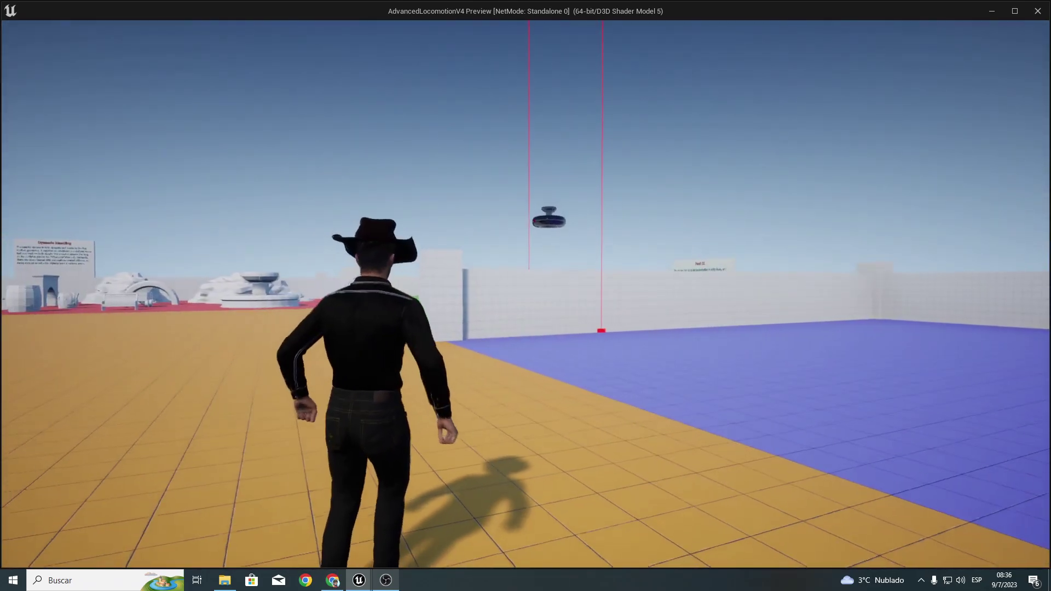
key(Escape)
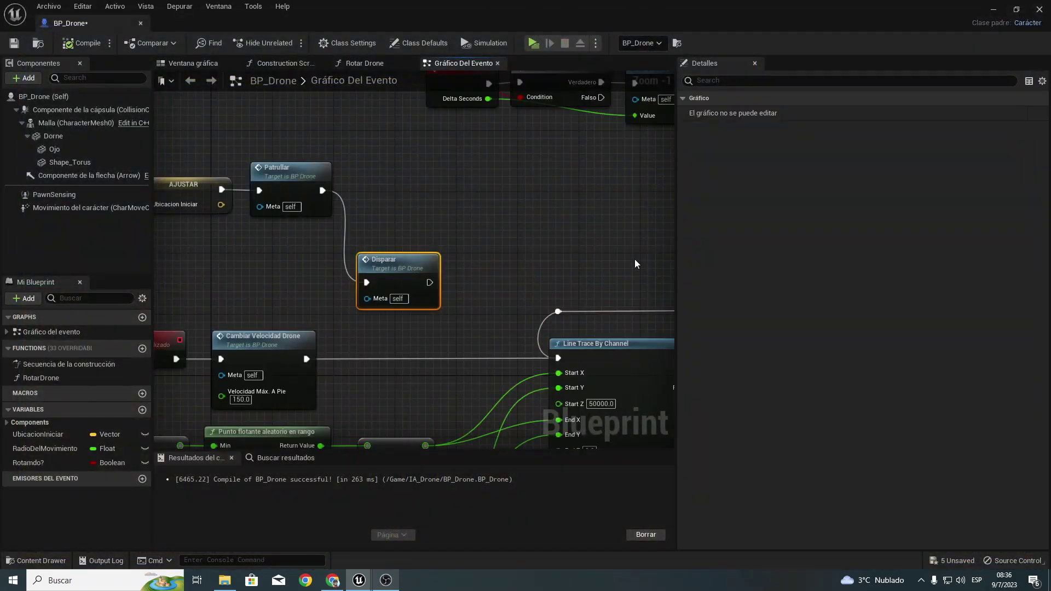
Step: Set the eye-location offset vector's Z to -200 and play-test the drone's traces
right_drag(396, 212, 419, 140)
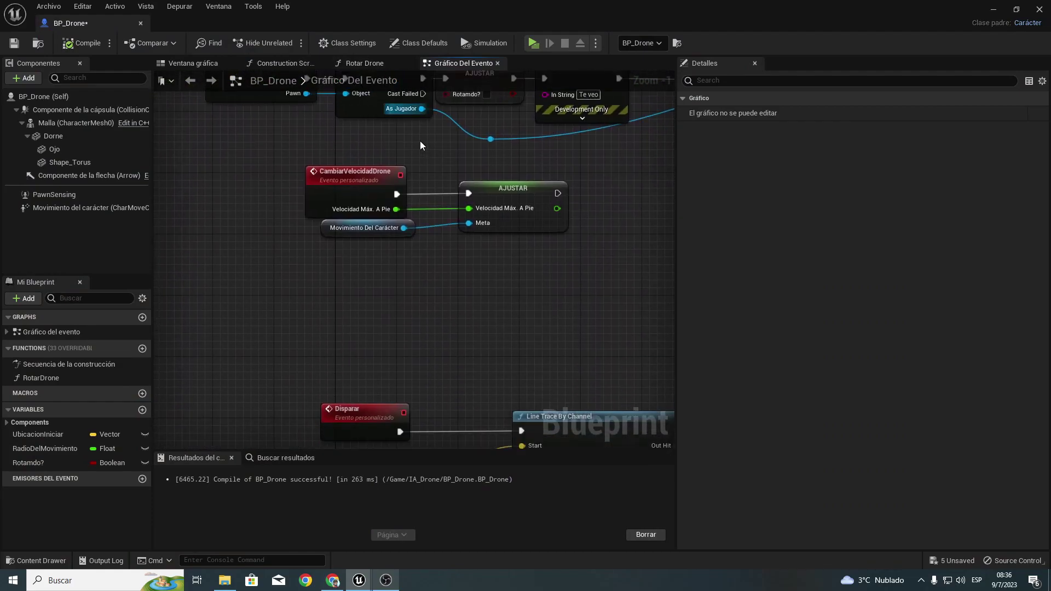
right_drag(425, 290, 447, 259)
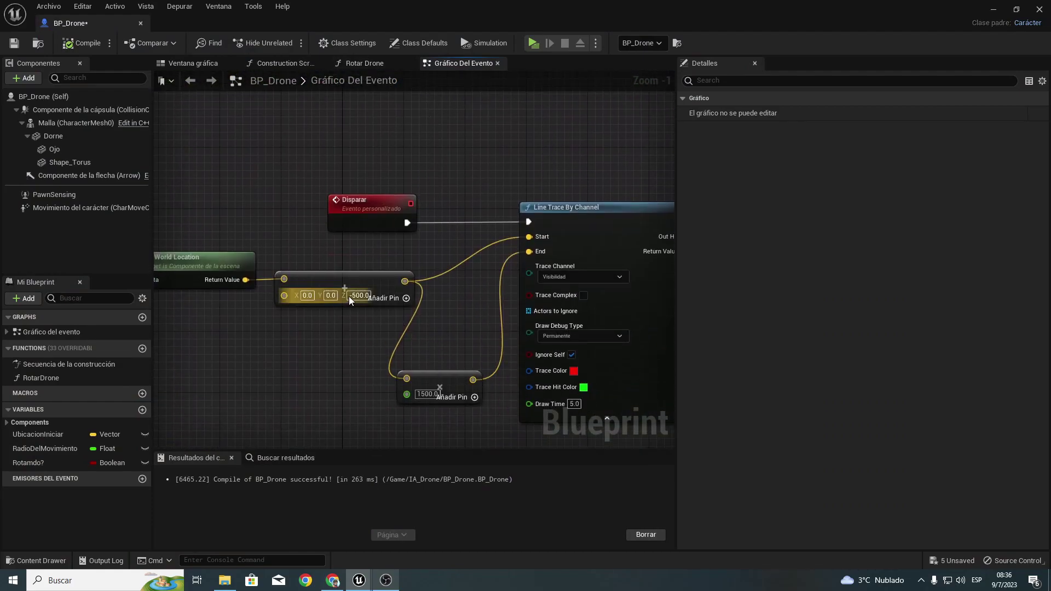
text(-200)
key(Return)
scroll(412, 297, up, 1)
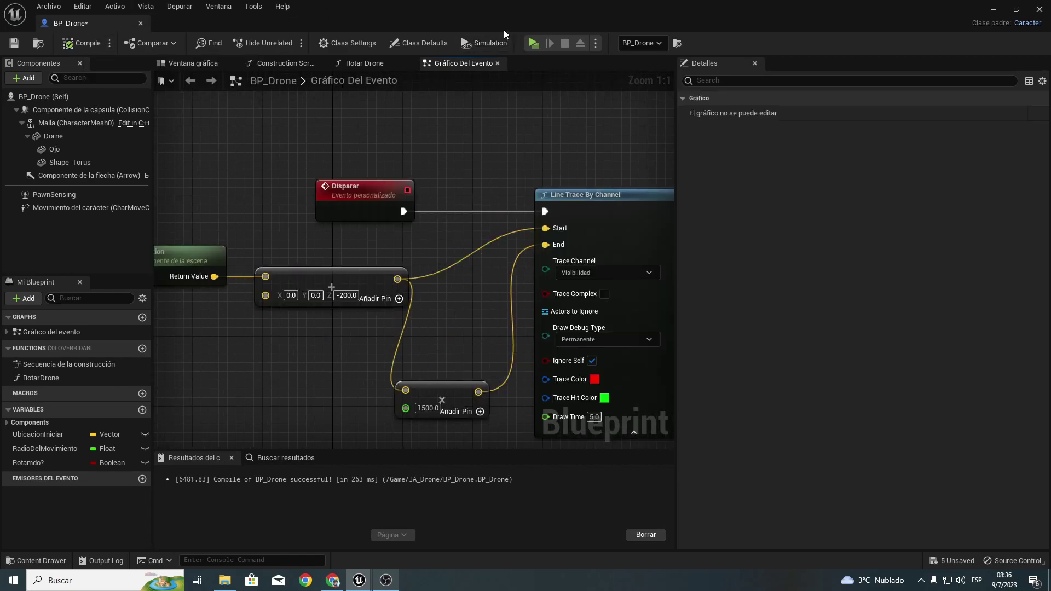
click(530, 44)
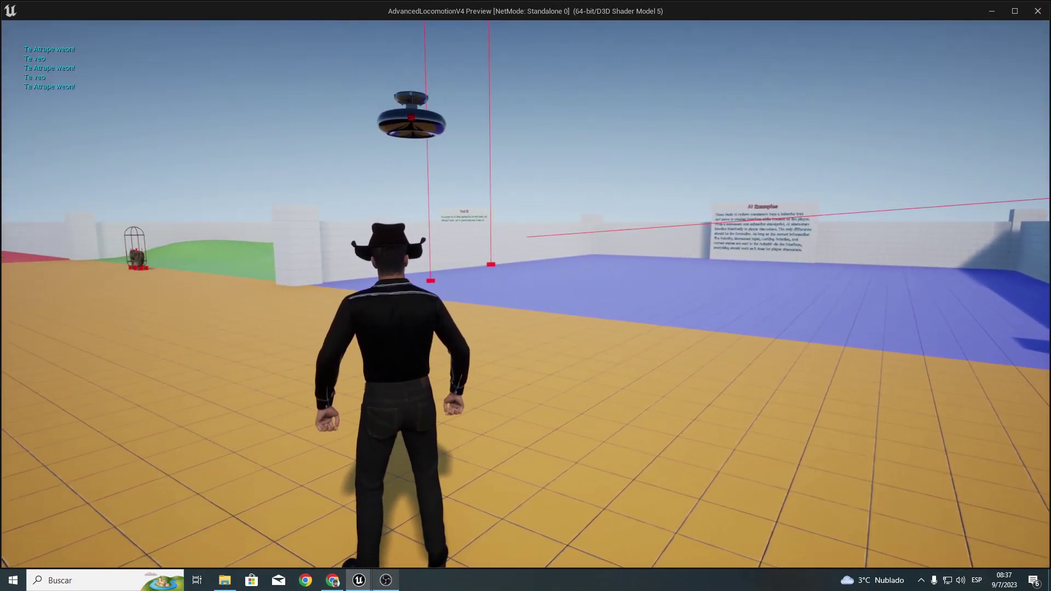
key(Escape)
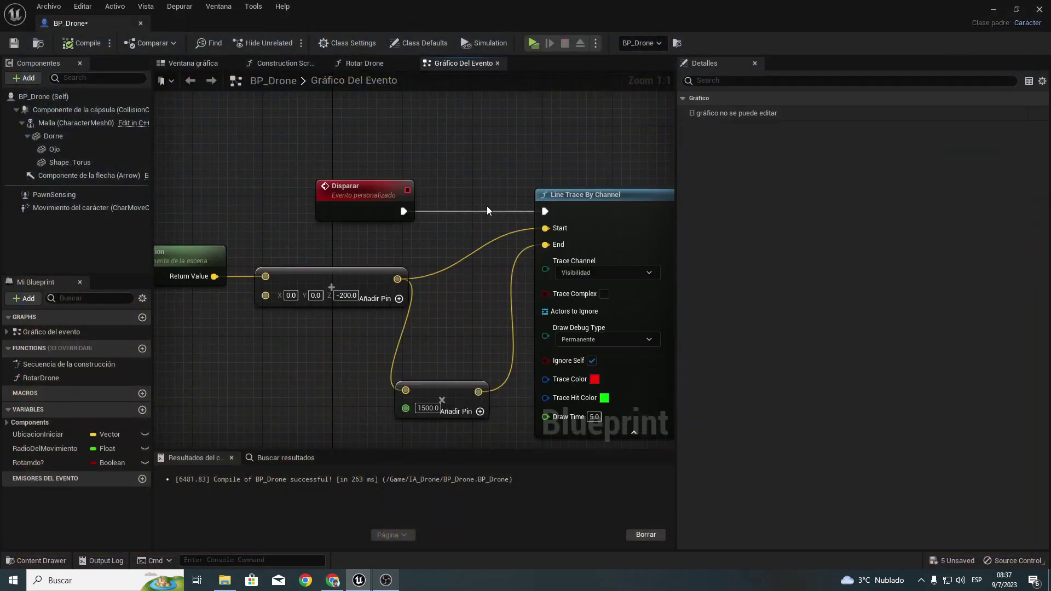
Step: Line up the Disparar call in the patrol chain and wire its output into the floor line trace
scroll(487, 206, up, 2)
right_drag(459, 218, 397, 400)
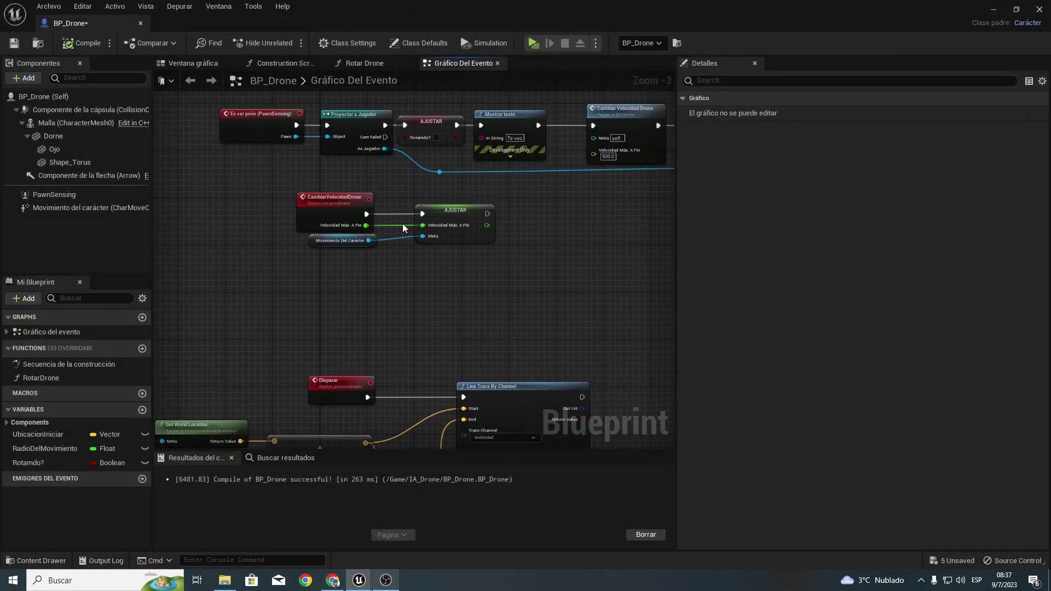
mouse_move(397, 196)
right_down()
mouse_move(346, 334)
mouse_move(367, 547)
right_up()
right_drag(412, 116, 424, 166)
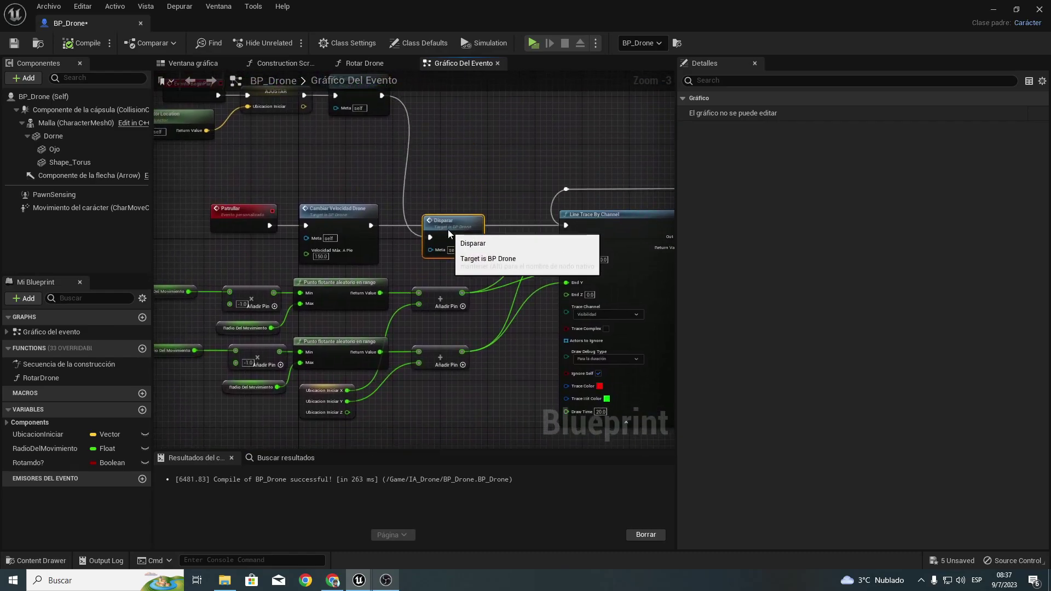
scroll(383, 220, up, 3)
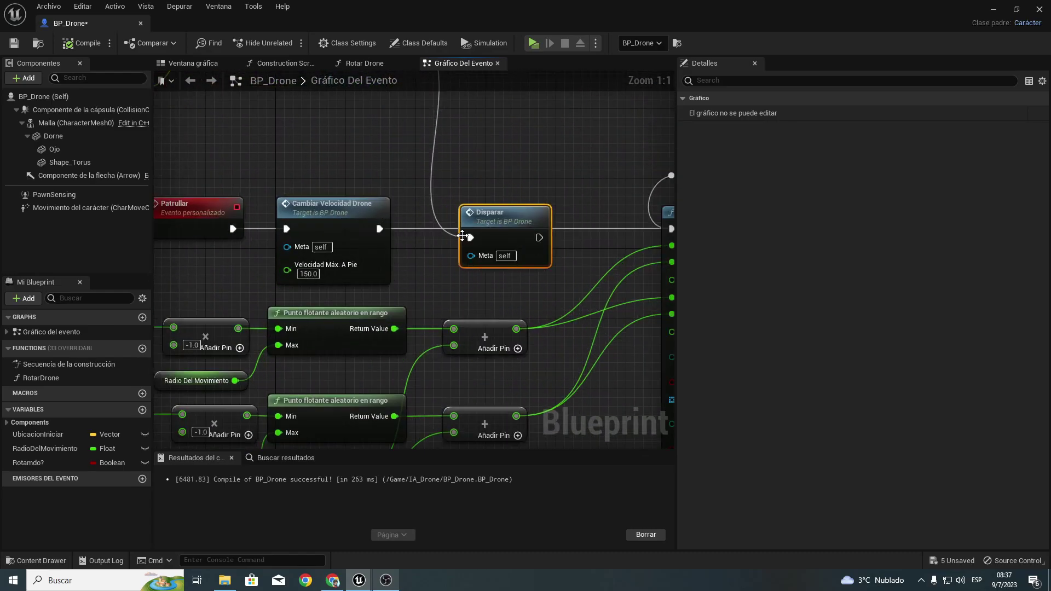
drag(486, 221, 504, 231)
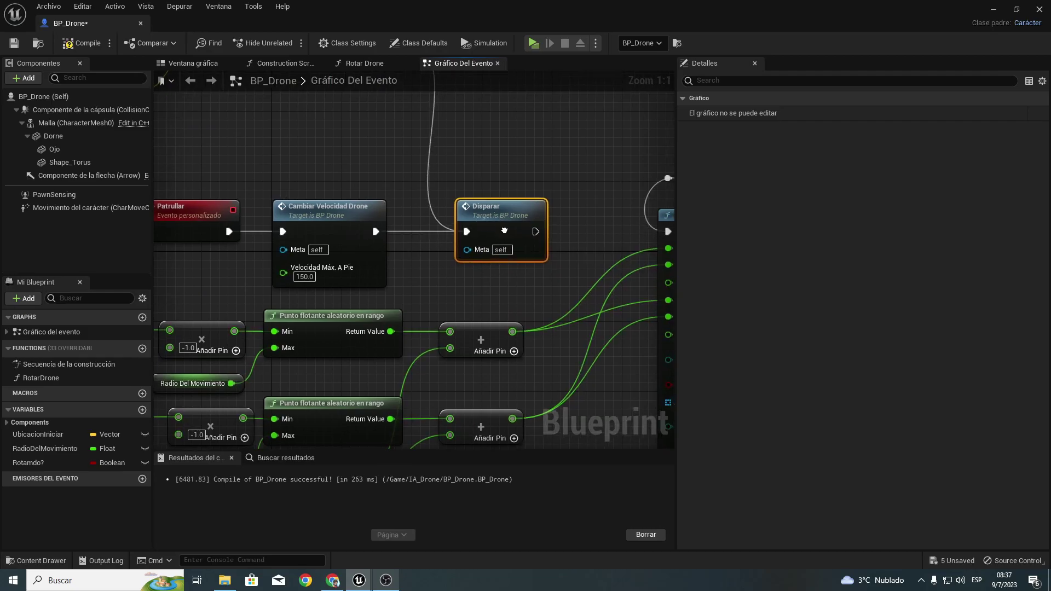
right_drag(504, 230, 396, 229)
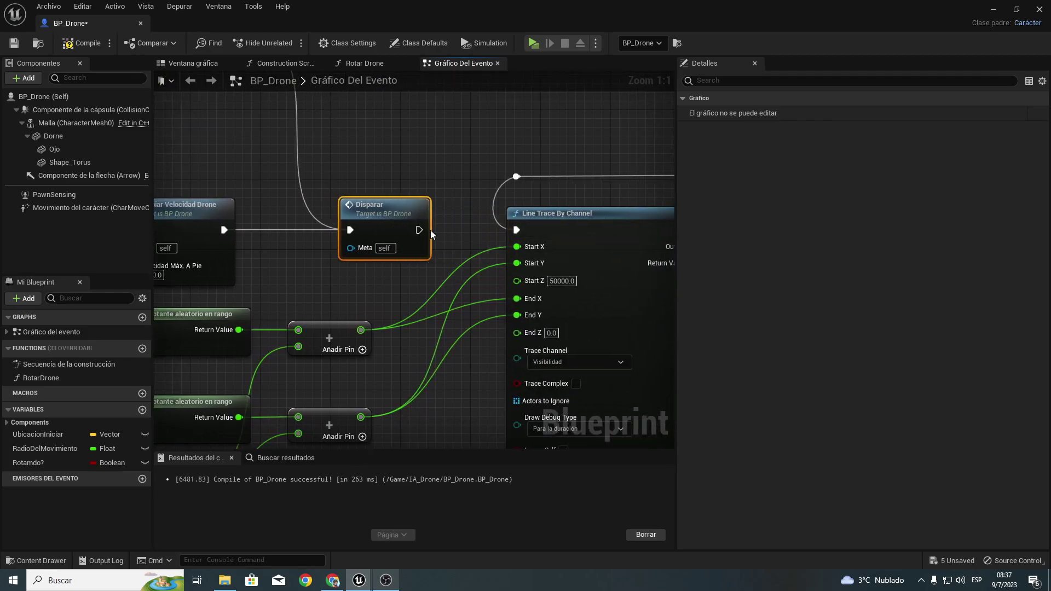
drag(512, 229, 515, 230)
right_drag(329, 164, 391, 310)
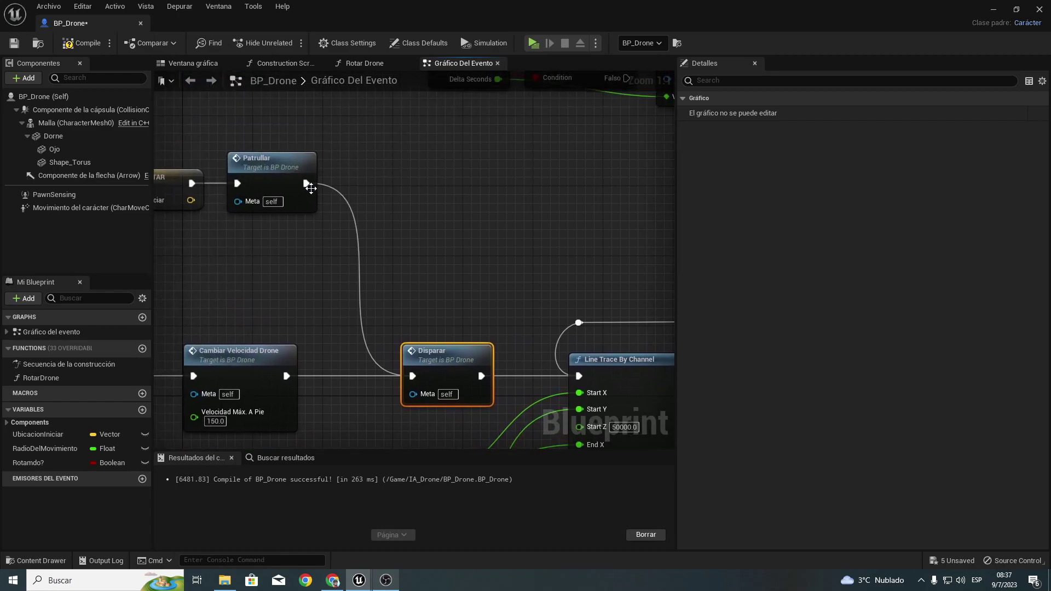
Step: Play the level and move the character toward the drone to test the wiring
click(527, 43)
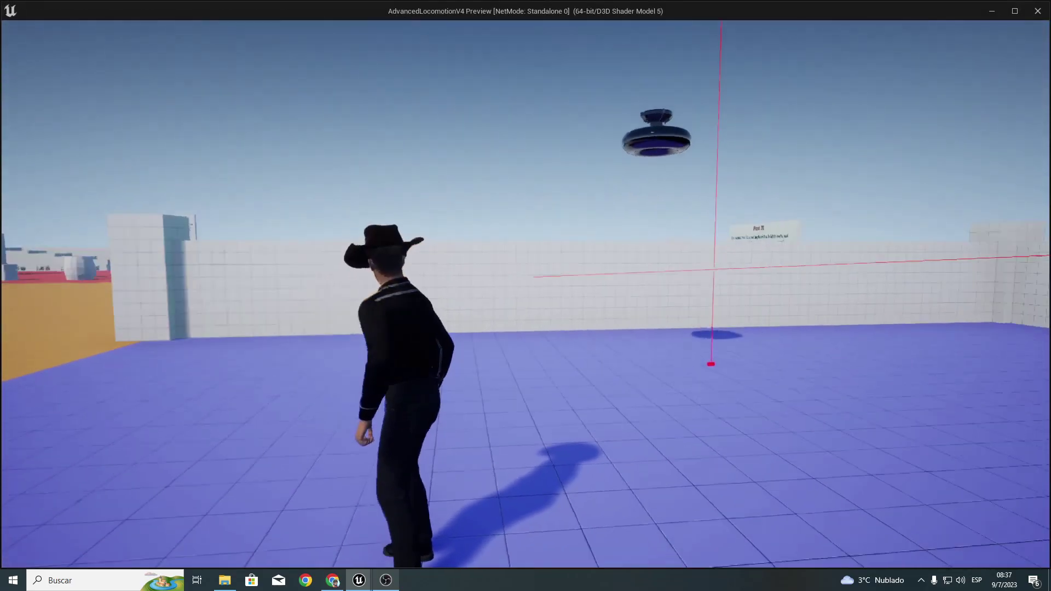
key(w)
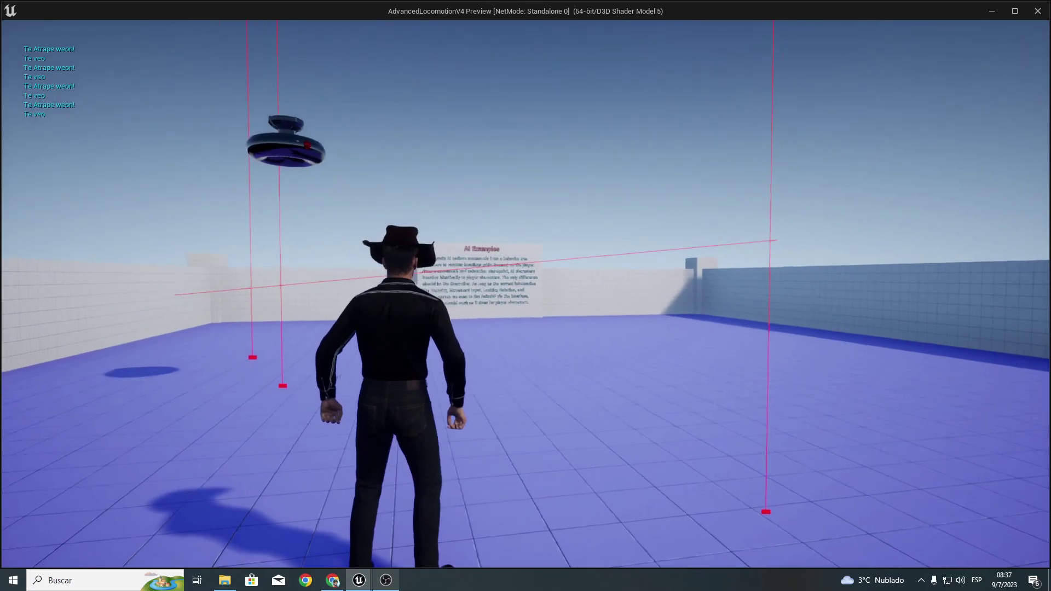
key(Escape)
Step: Check the Disparar line trace's draw debug type, leaving it at Permanente
right_drag(639, 288, 543, 184)
scroll(544, 185, down, 5)
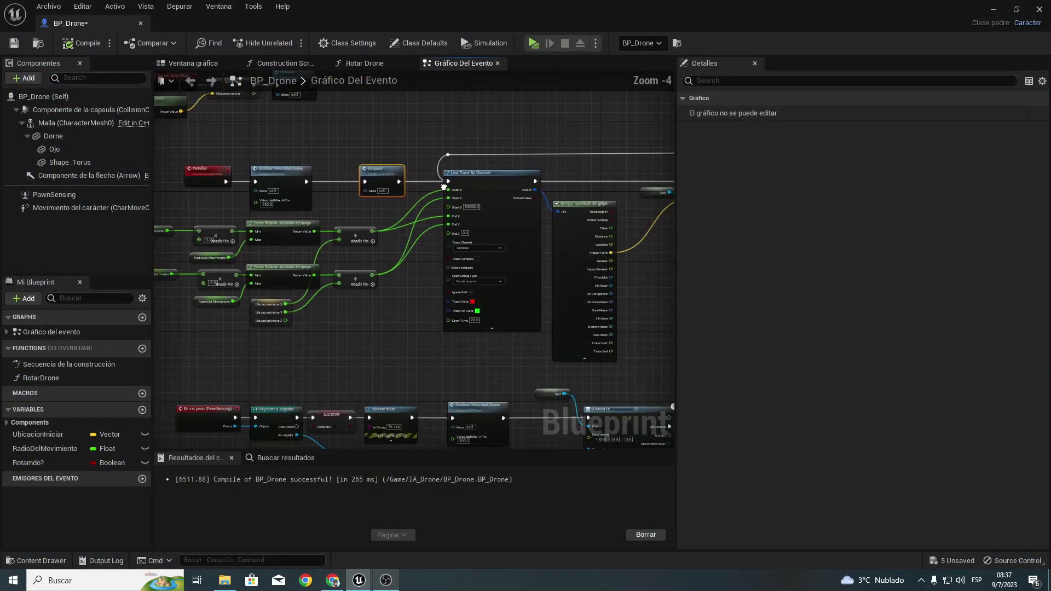
scroll(303, 321, up, 4)
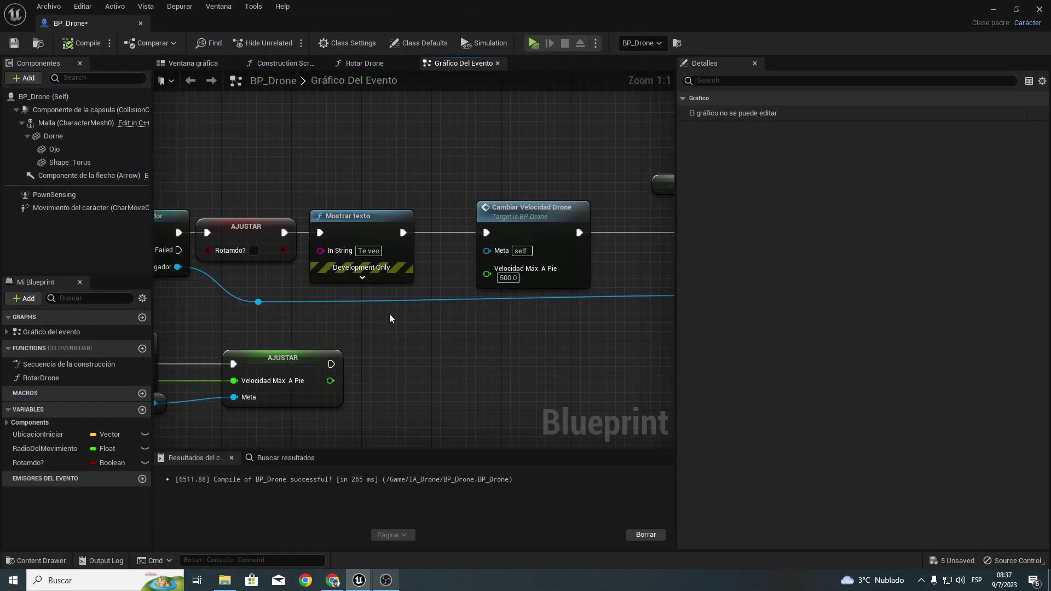
mouse_move(472, 301)
right_down()
mouse_move(441, 230)
mouse_move(545, 206)
mouse_move(370, 260)
right_up()
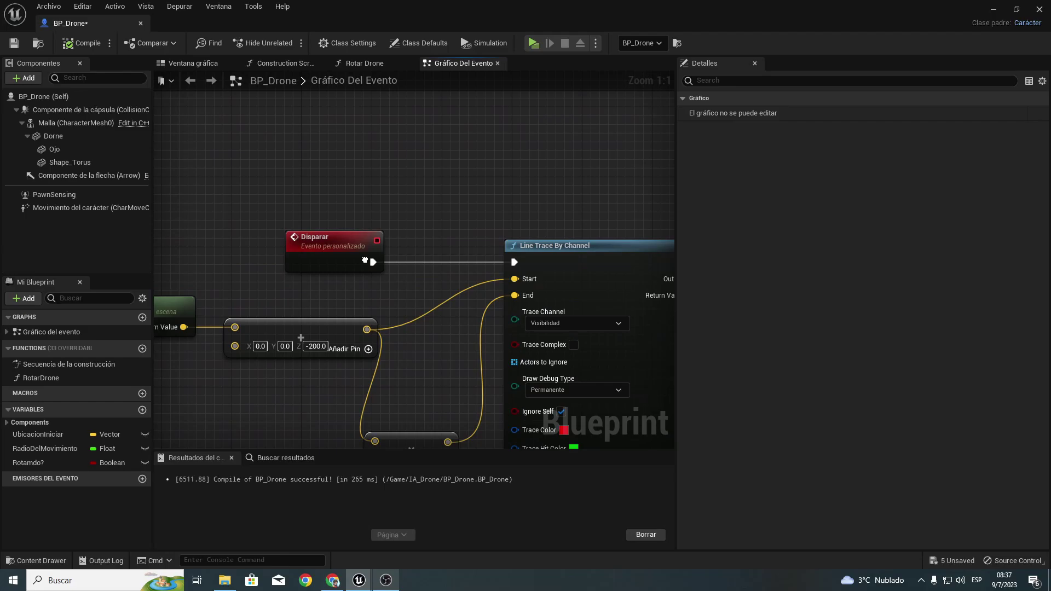
click(571, 391)
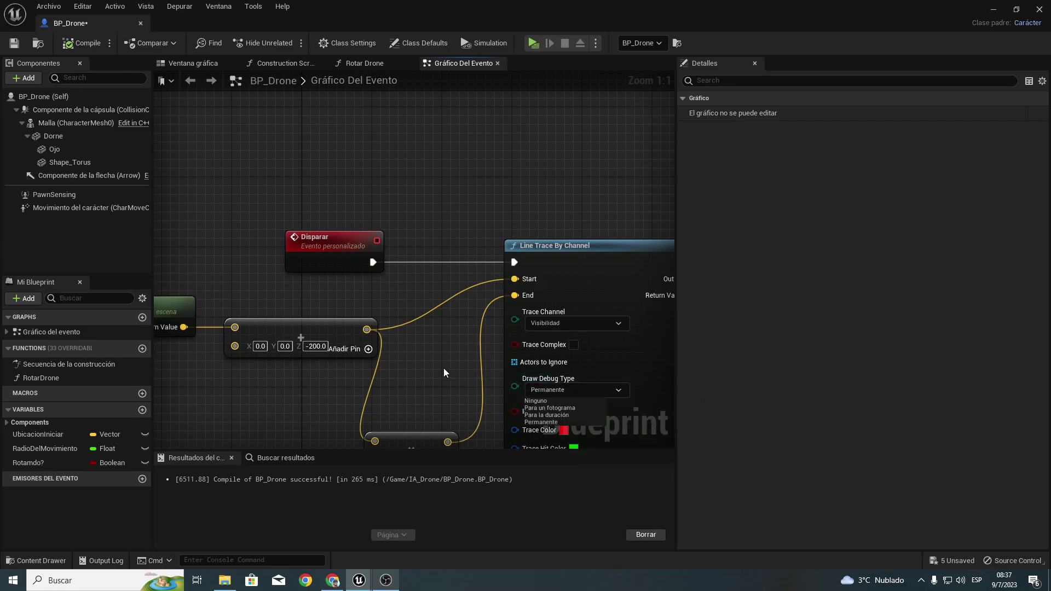
mouse_move(448, 368)
right_down()
mouse_move(497, 347)
mouse_move(648, 370)
right_up()
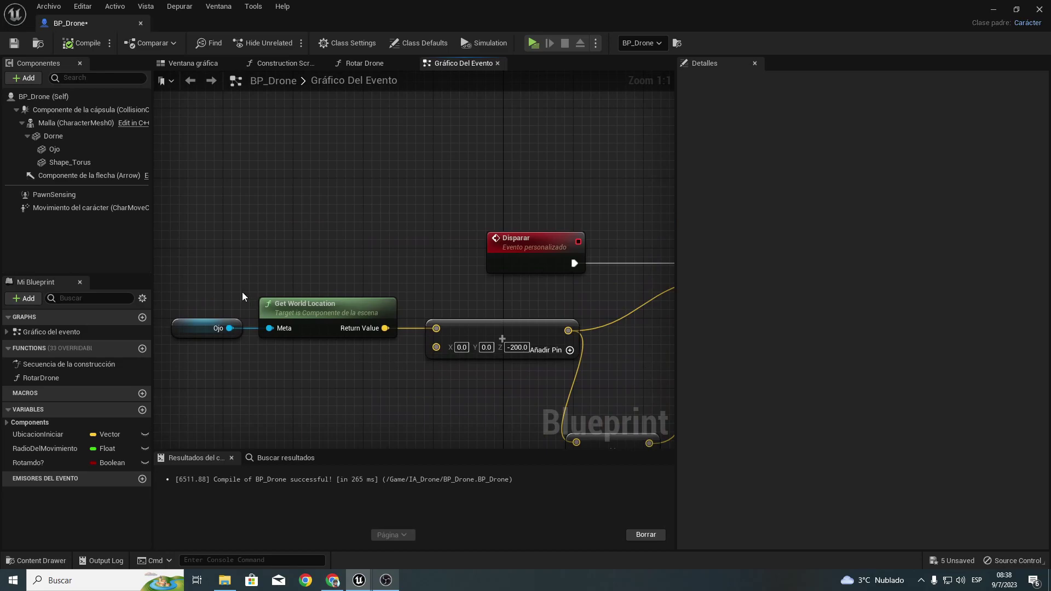
Step: Rearrange the eye, offset and trace nodes and set the multiply node to 1200
mouse_move(189, 272)
mouse_down()
mouse_move(384, 379)
mouse_move(447, 383)
mouse_up()
mouse_move(488, 390)
right_down()
mouse_move(193, 337)
mouse_move(172, 354)
right_up()
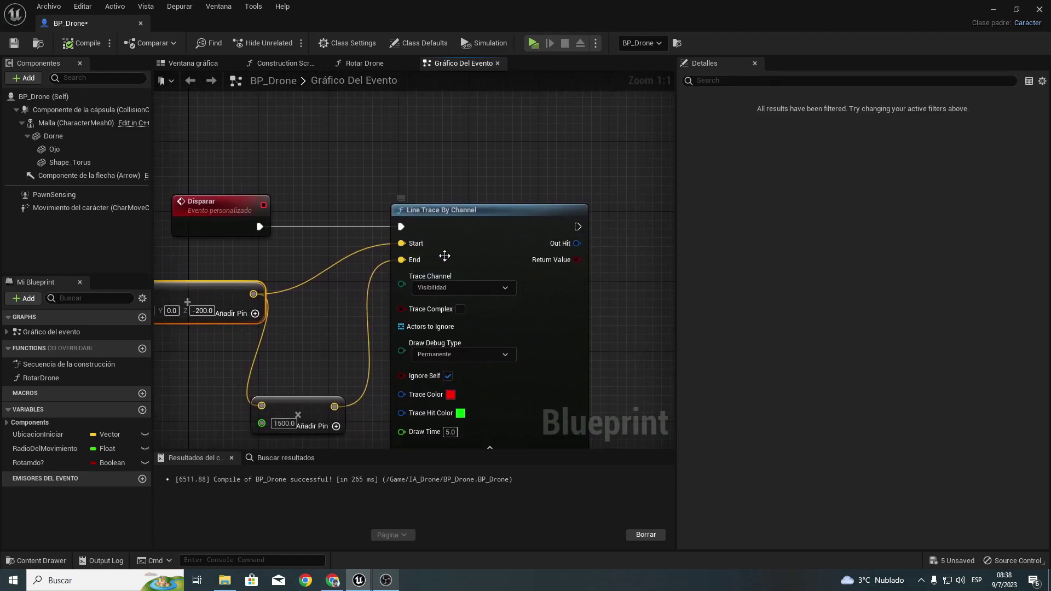
drag(316, 414, 342, 342)
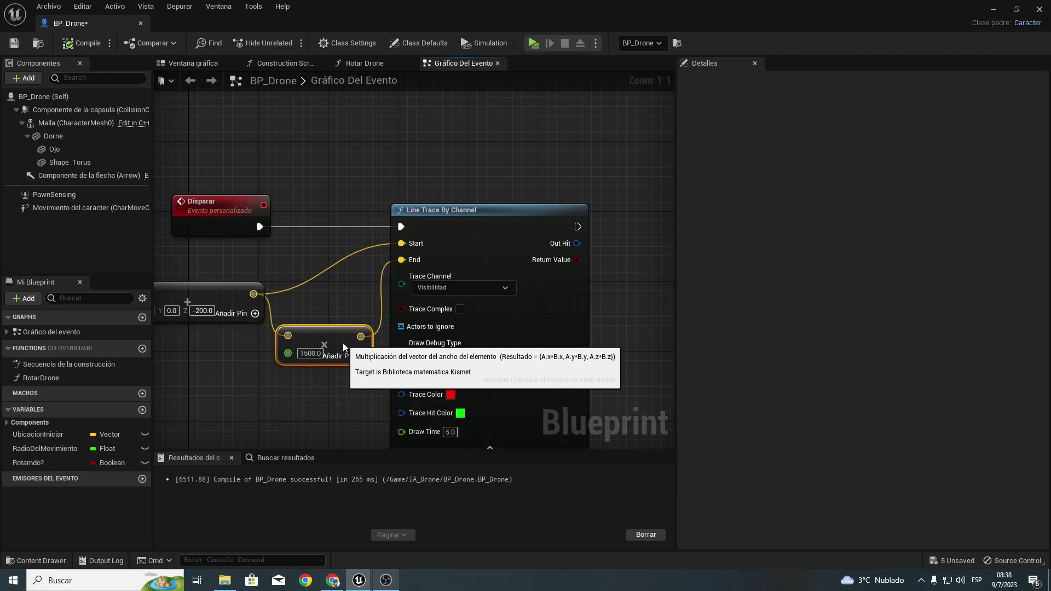
drag(510, 267, 572, 276)
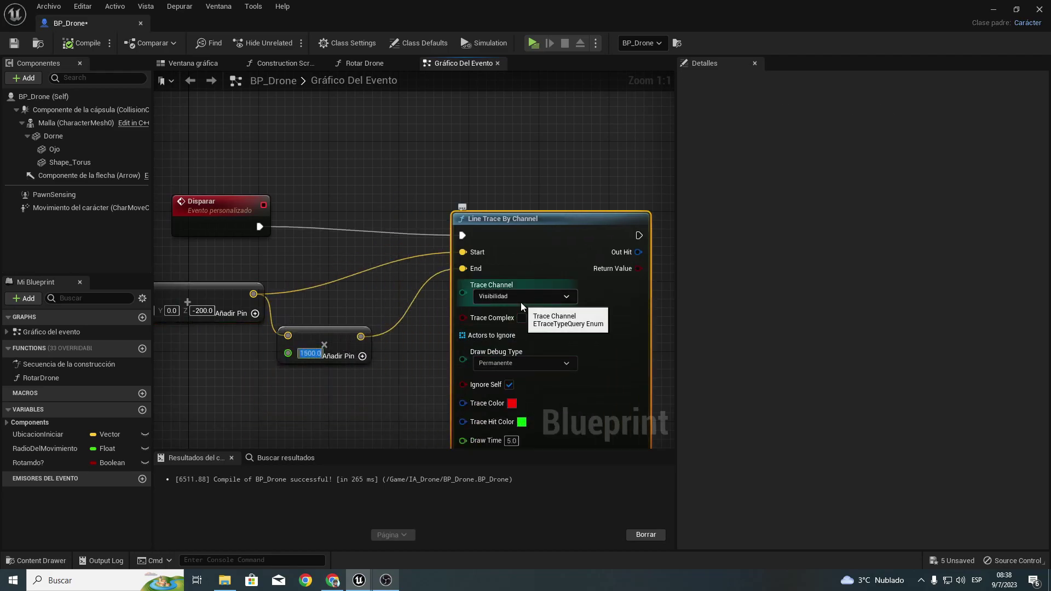
text(1200)
key(Return)
drag(535, 248, 537, 232)
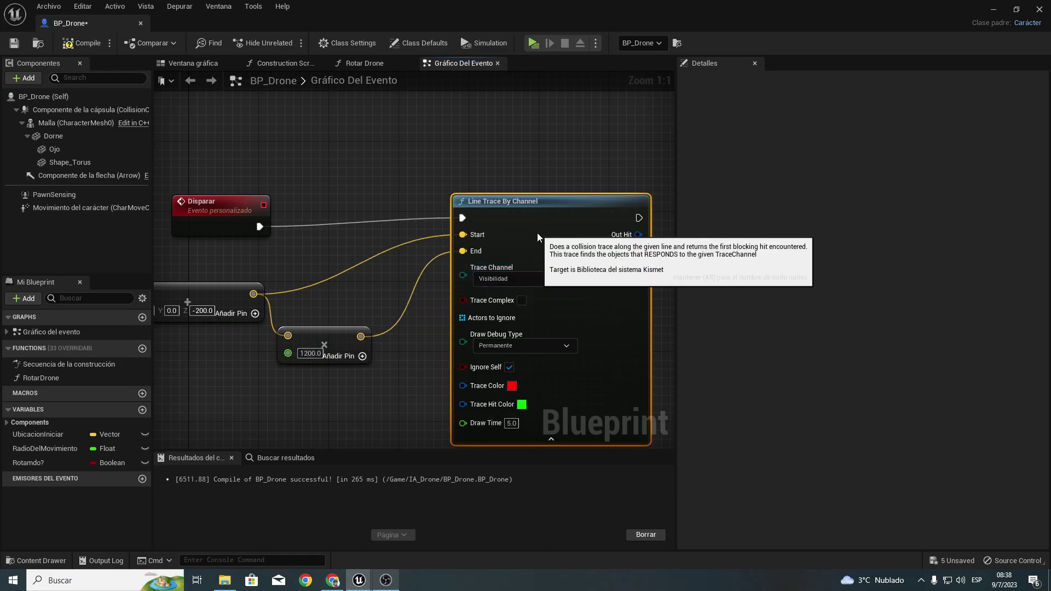
Step: Recompile BP_Drone and play-test the shorter trace by running the character around the arena
click(91, 49)
click(527, 46)
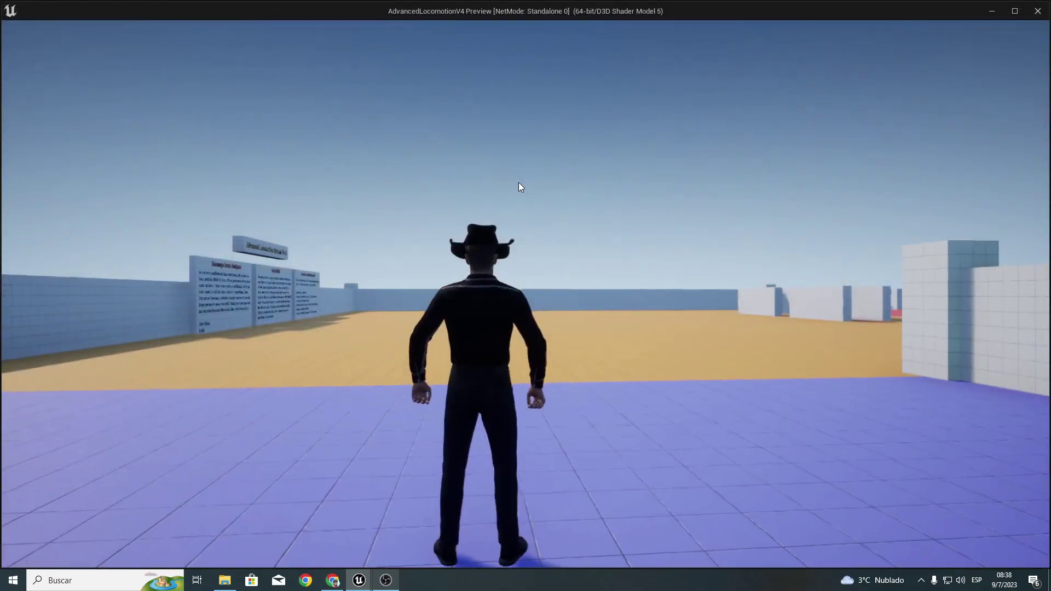
click(519, 183)
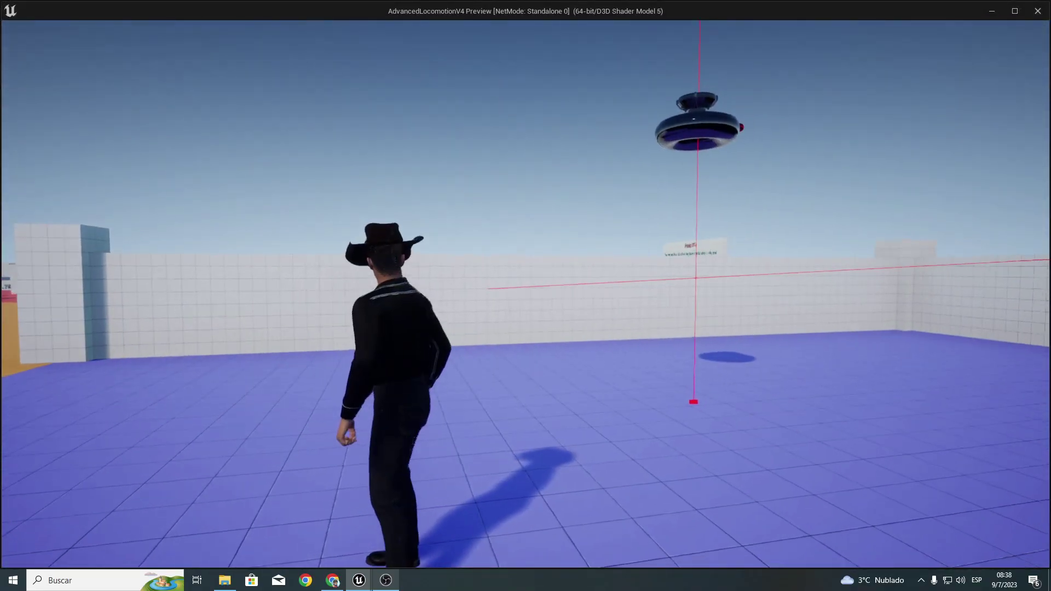
key(w)
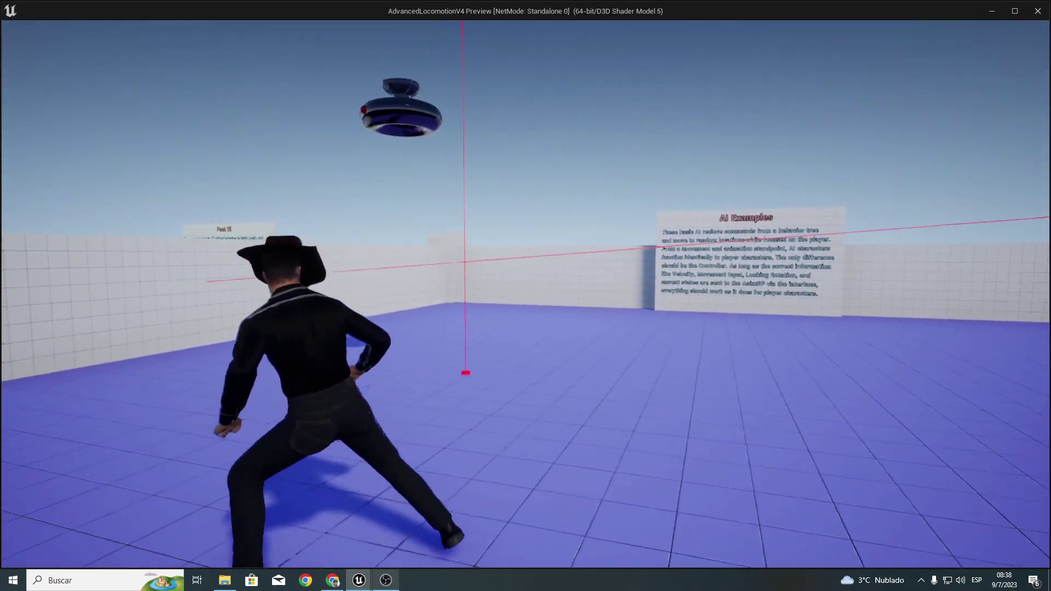
key(w)
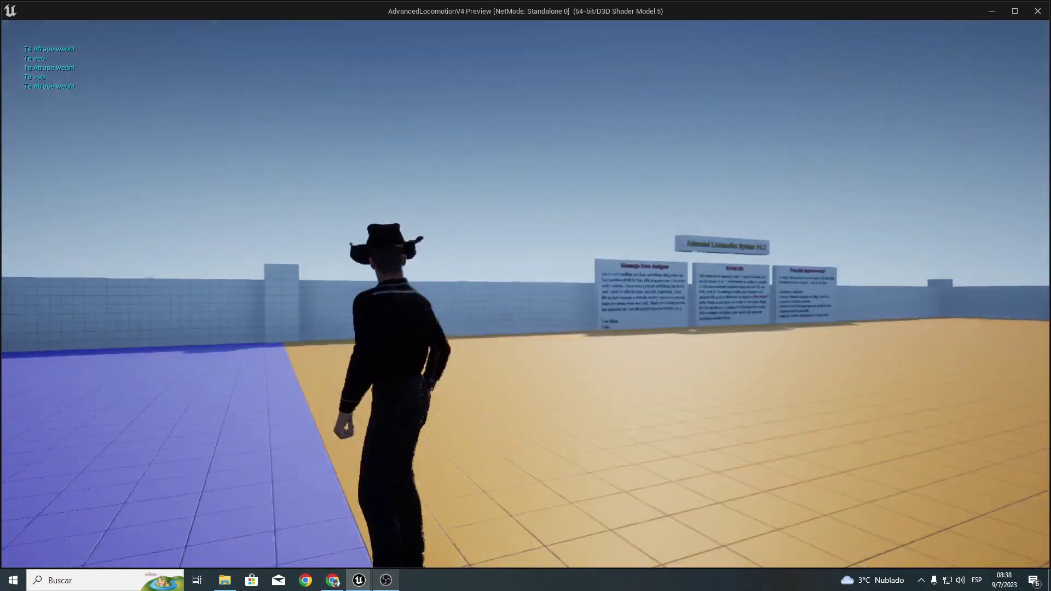
key(w)
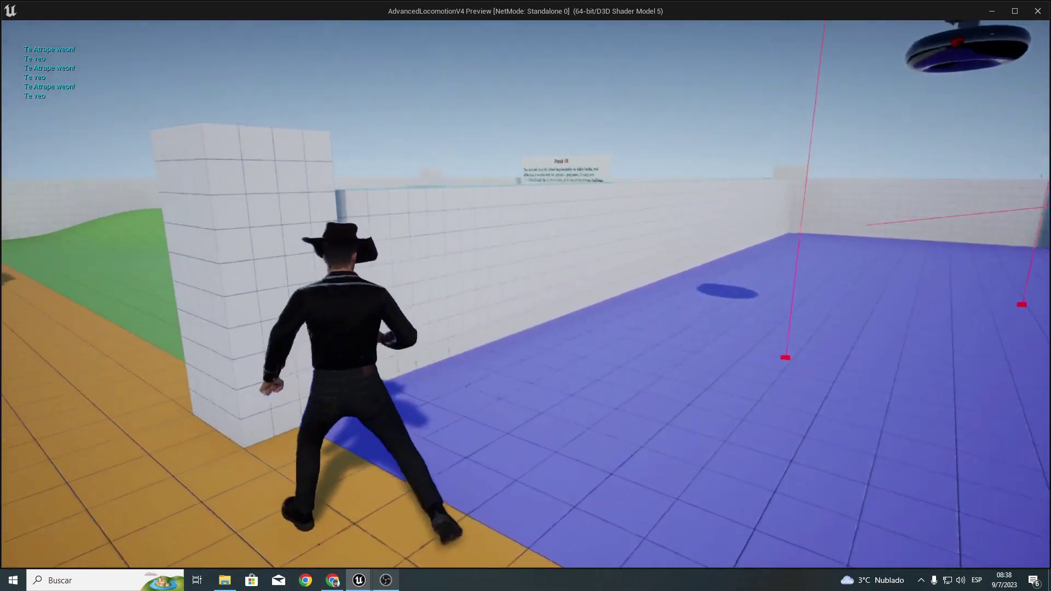
key(Escape)
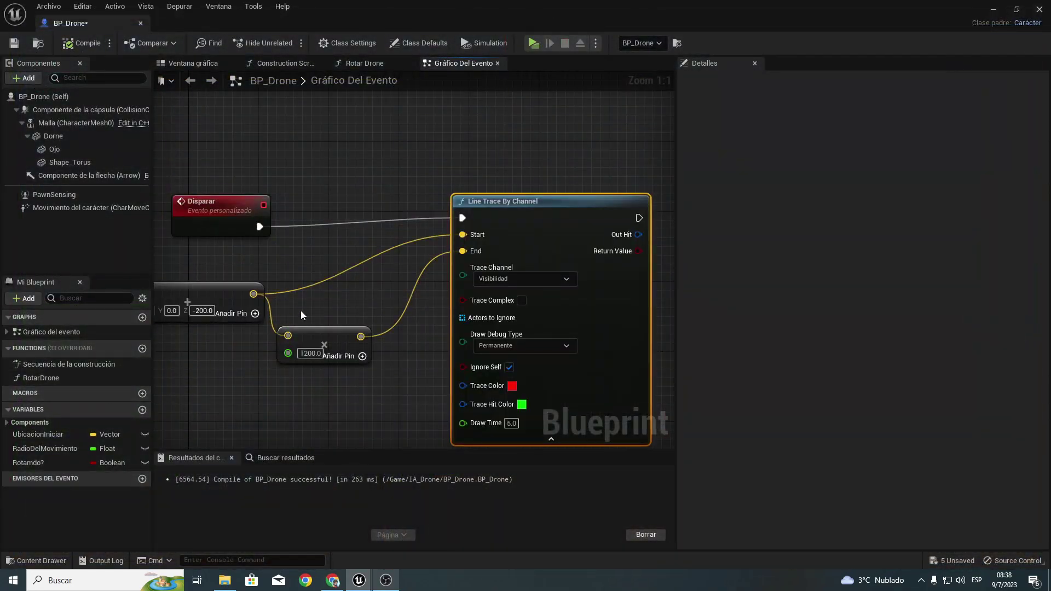
Step: Set the offset vector node's Z value to -100
right_drag(310, 347, 471, 341)
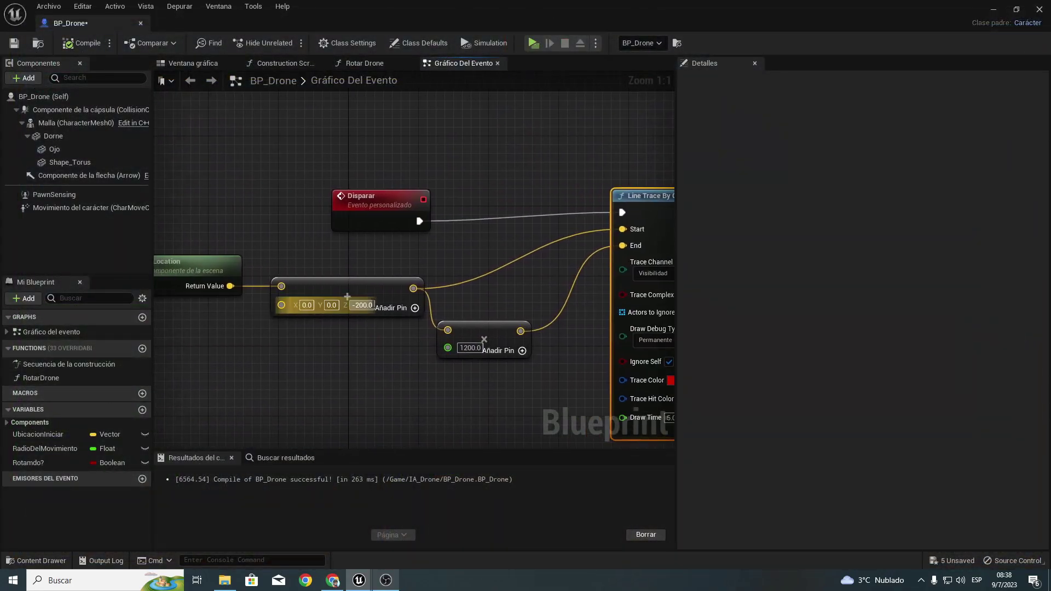
text(-100)
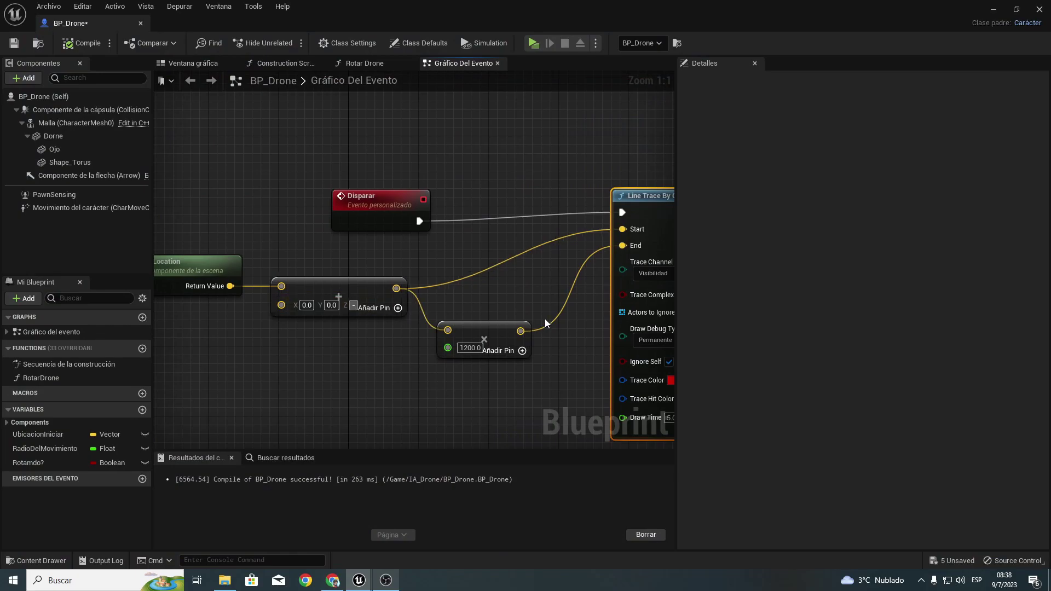
key(Return)
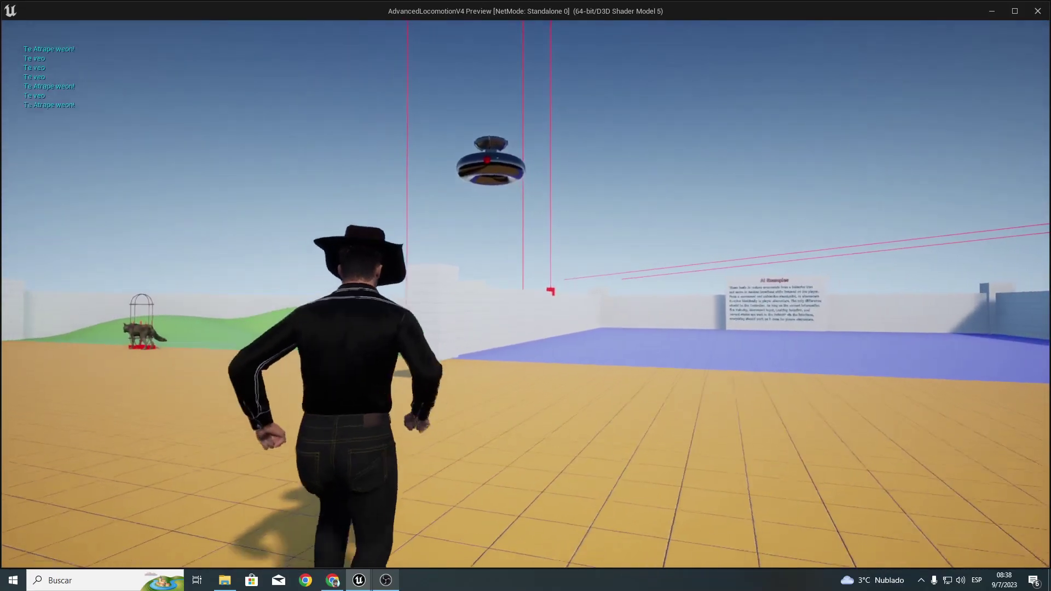
Step: Stop the play session, feed the summed eye position into the trace's Start, and tidy the nodes
key(Escape)
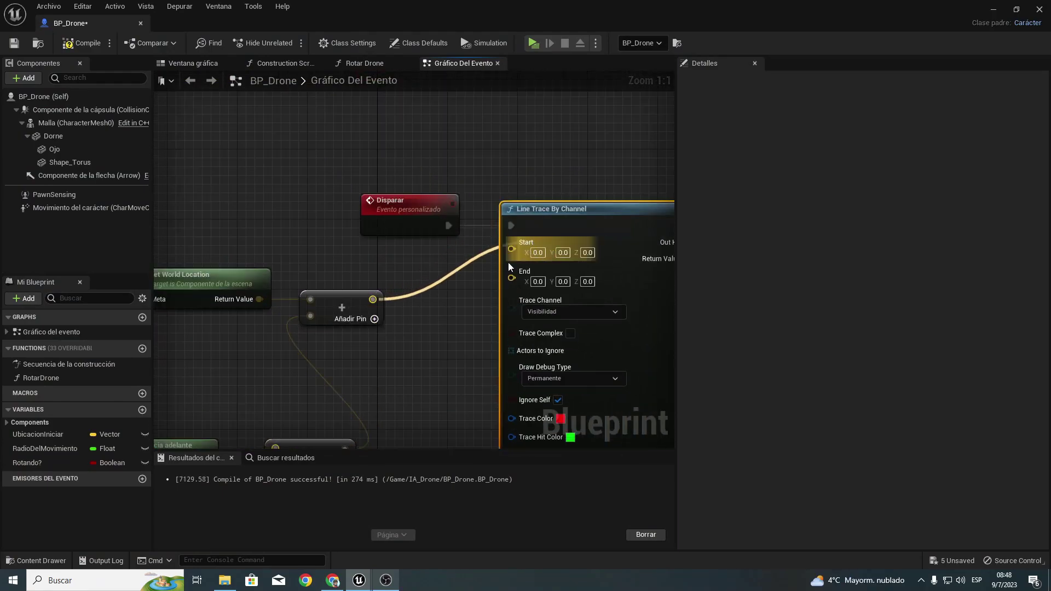
mouse_move(508, 267)
mouse_down()
mouse_move(509, 257)
mouse_move(391, 308)
mouse_up()
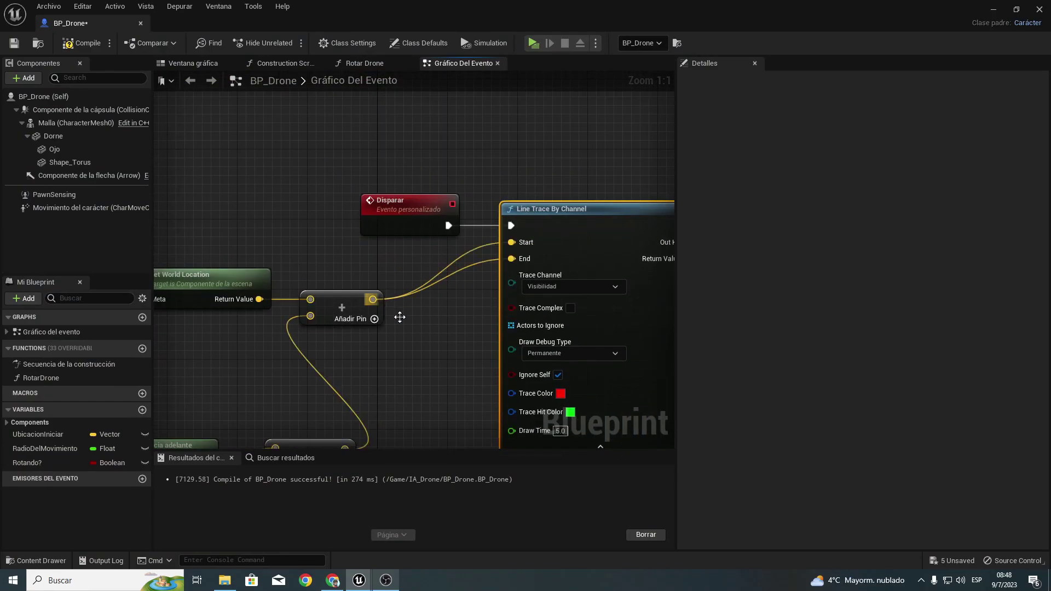
right_drag(399, 318, 436, 199)
right_drag(214, 263, 266, 259)
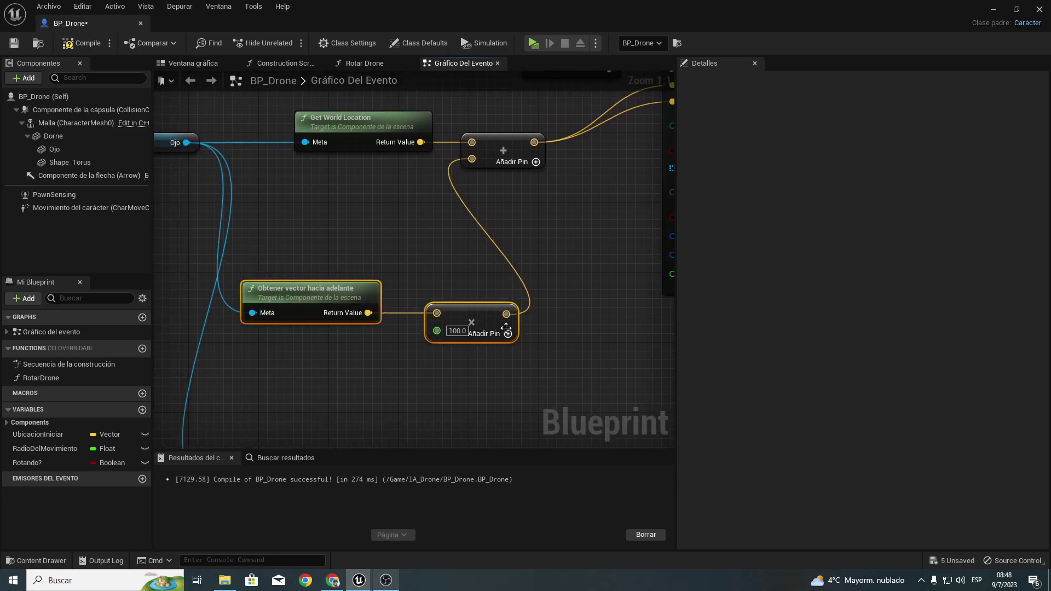
drag(472, 319, 454, 245)
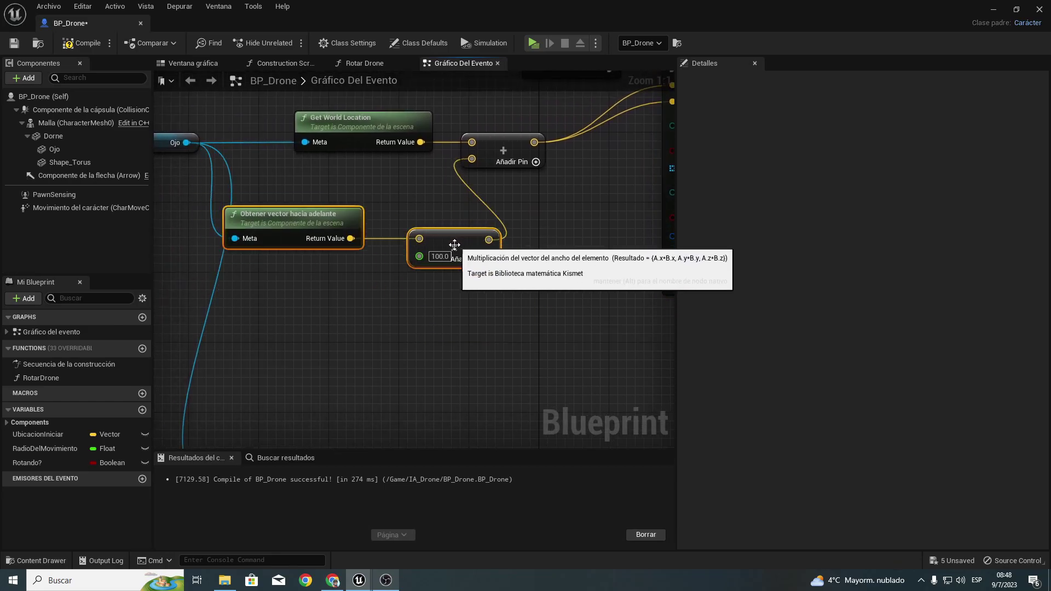
Step: Delete the Line Trace By Channel node from the Disparar event
right_drag(508, 207, 265, 402)
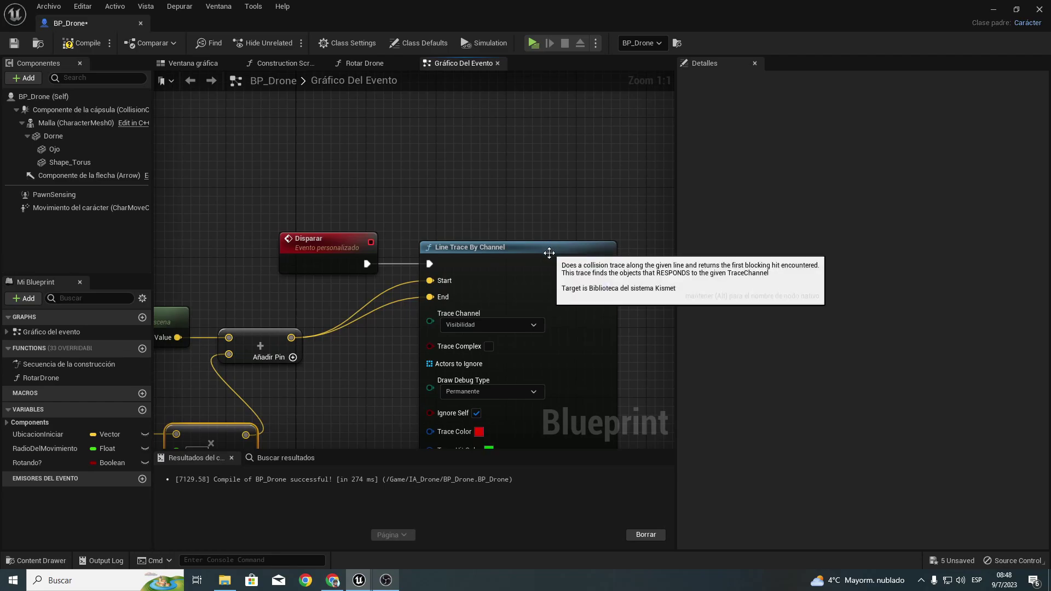
drag(504, 261, 530, 226)
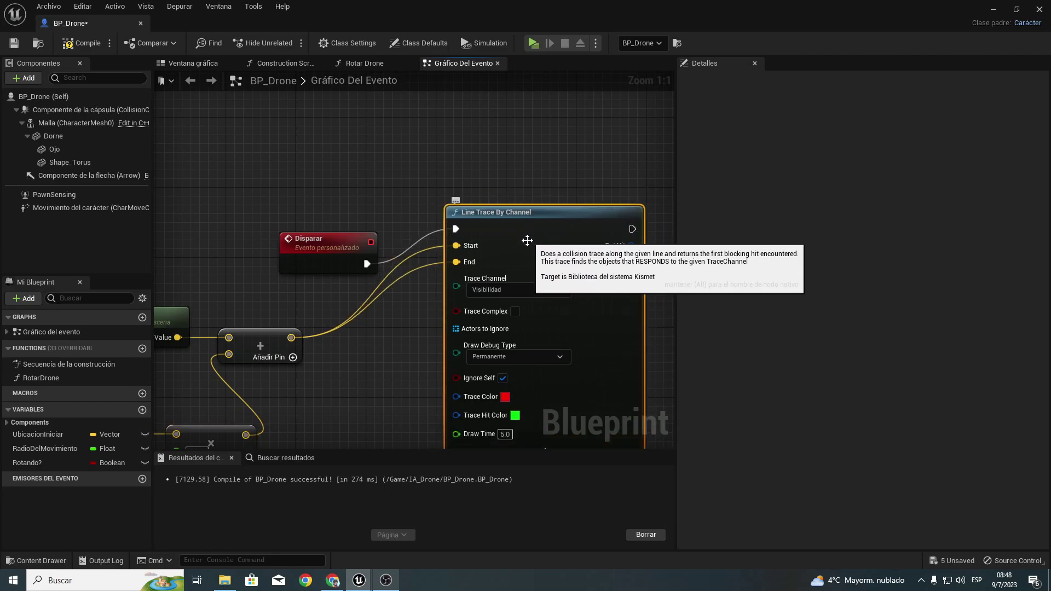
key(Delete)
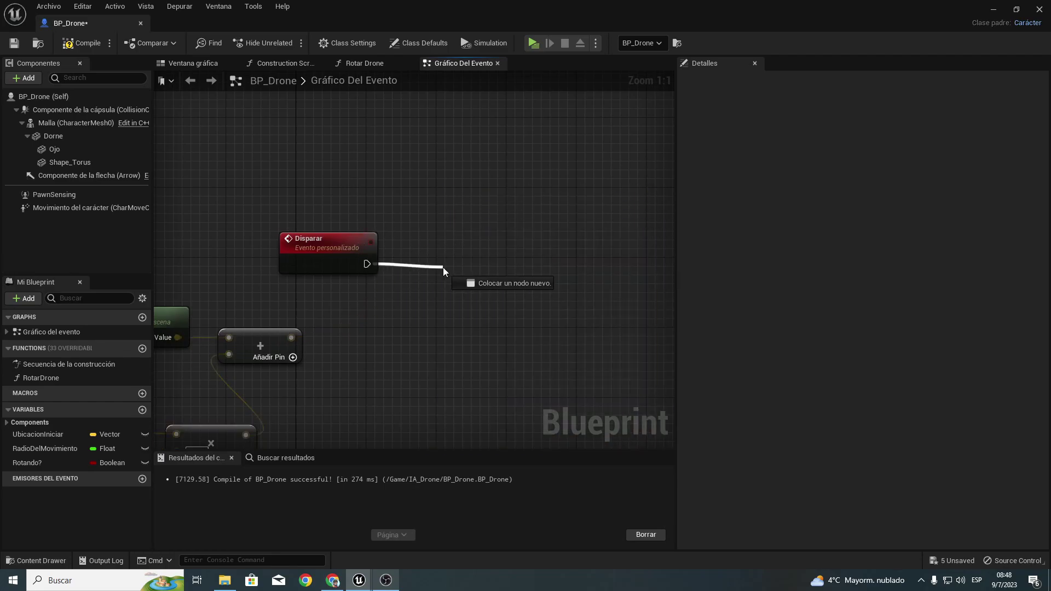
Step: Add a Box Trace By Channel after Disparar and wire the summed eye position into its Start
drag(367, 264, 442, 267)
text(box)
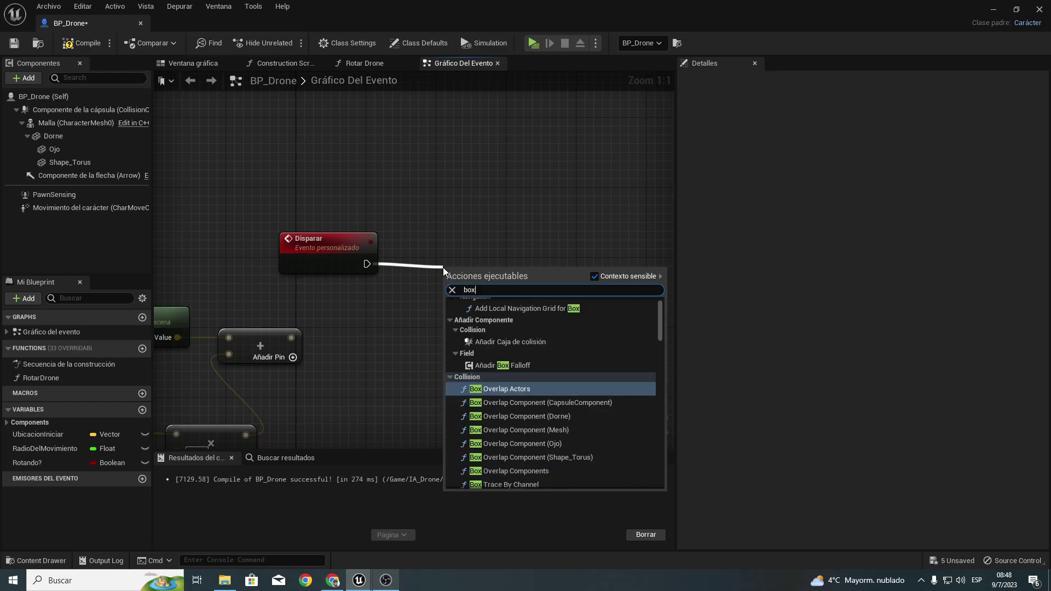
text(tra)
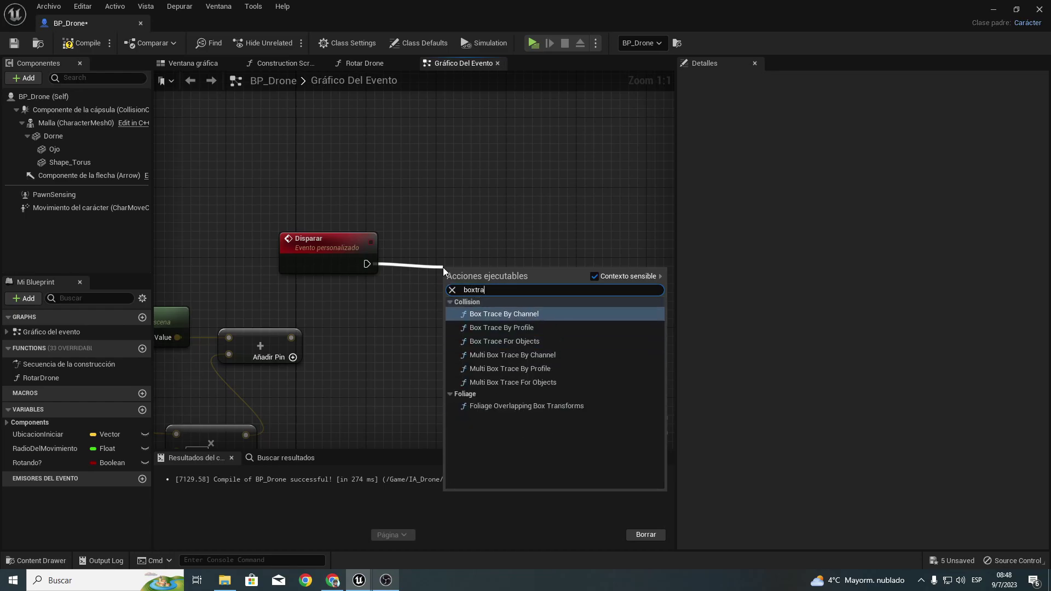
key(Return)
right_drag(538, 269, 429, 175)
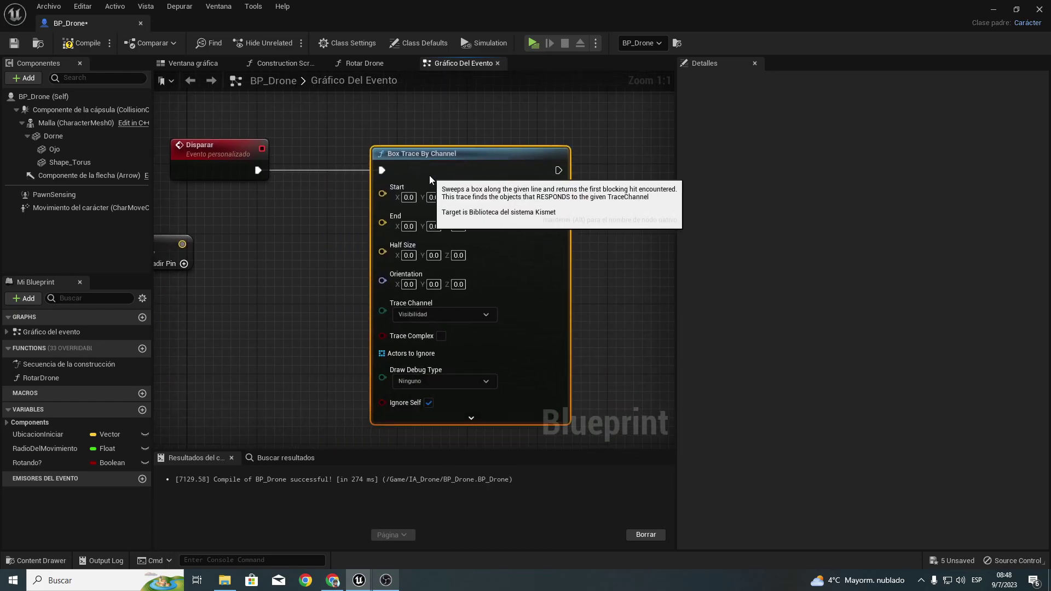
right_drag(355, 250, 549, 251)
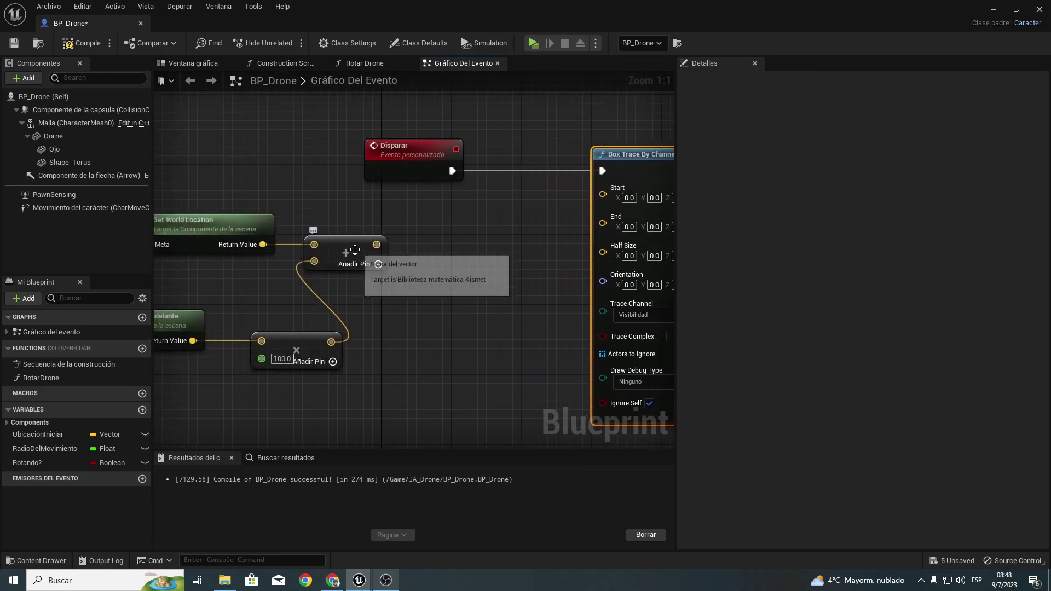
drag(377, 245, 603, 194)
Step: Delete the unused Get World Rotation node
right_drag(352, 244, 546, 218)
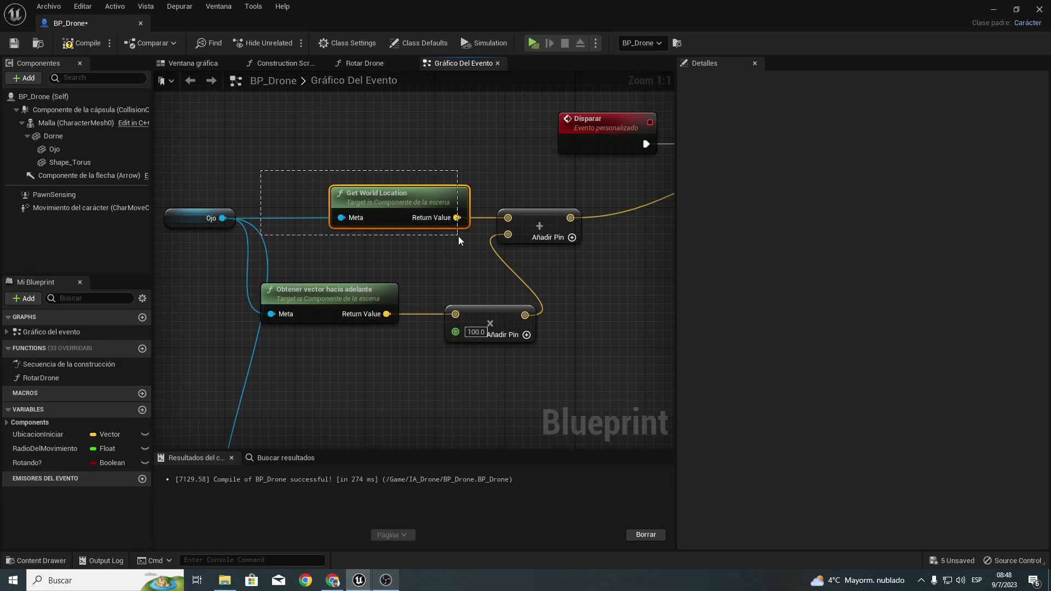
drag(458, 239, 458, 239)
click(531, 226)
mouse_move(409, 277)
right_down()
mouse_move(462, 239)
mouse_move(396, 241)
right_up()
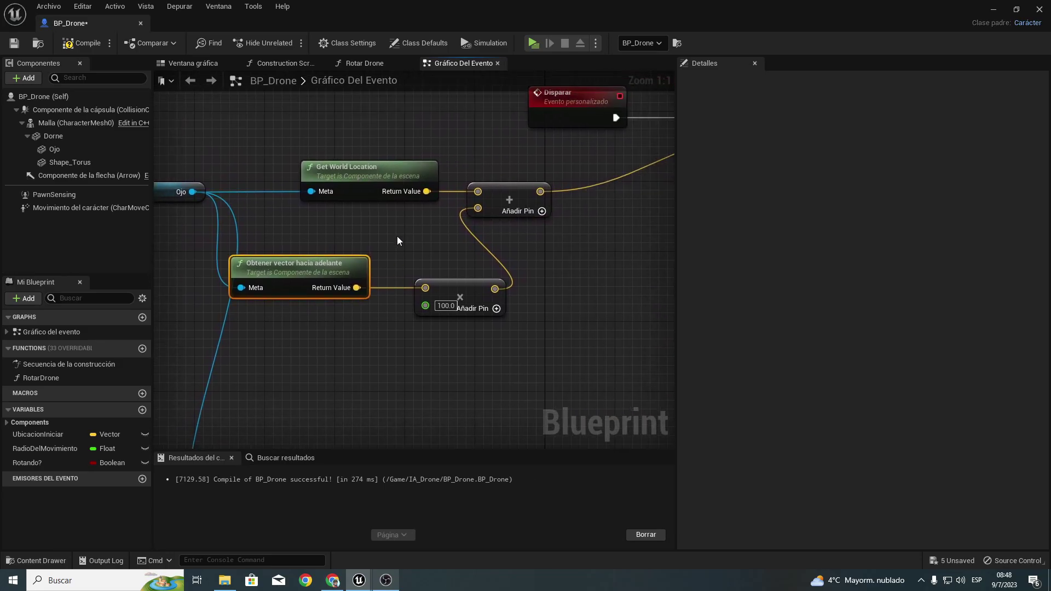
drag(473, 328, 474, 328)
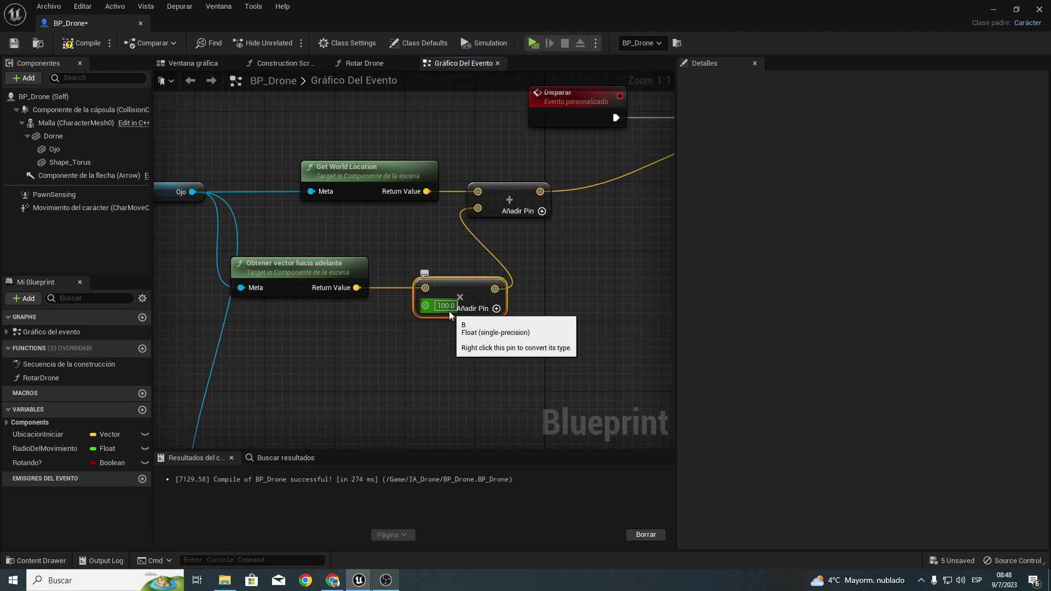
right_drag(529, 293, 389, 314)
right_drag(465, 225, 364, 212)
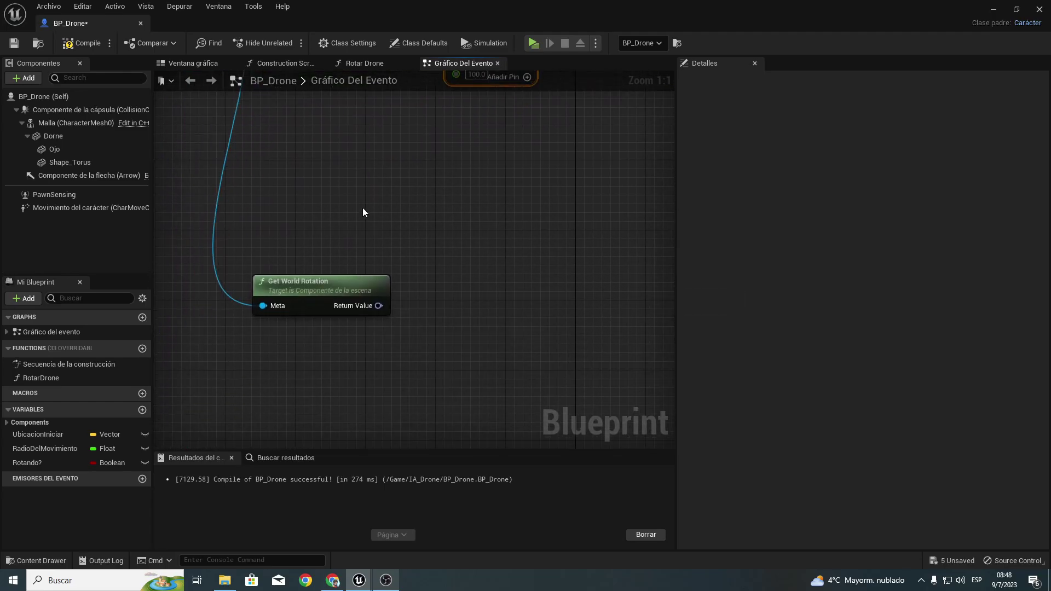
key(Delete)
Step: Wire the scaled forward vector into the Box Trace's End
right_drag(402, 279, 274, 353)
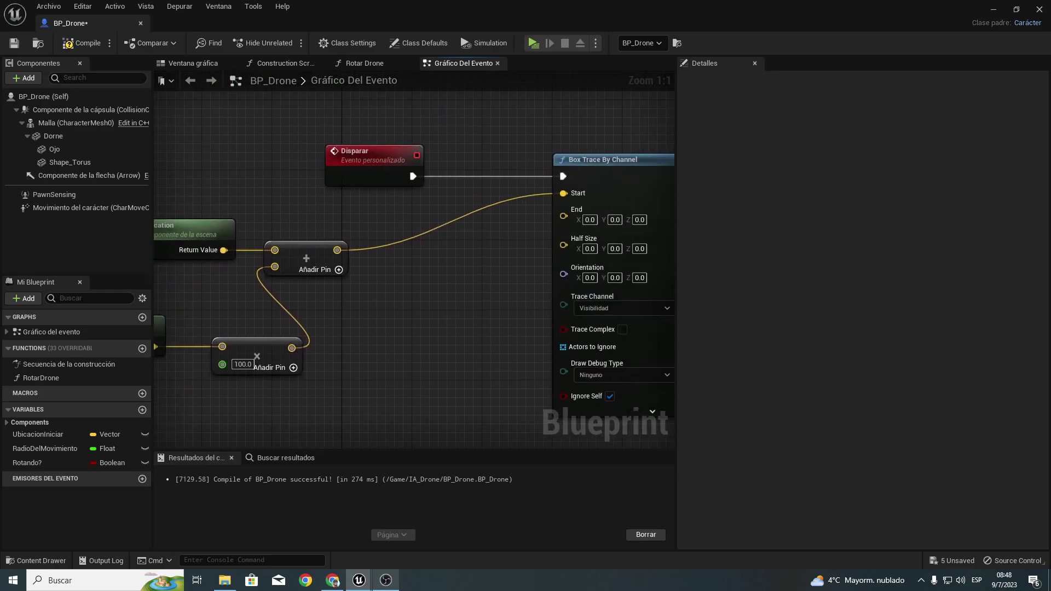
drag(291, 327, 563, 196)
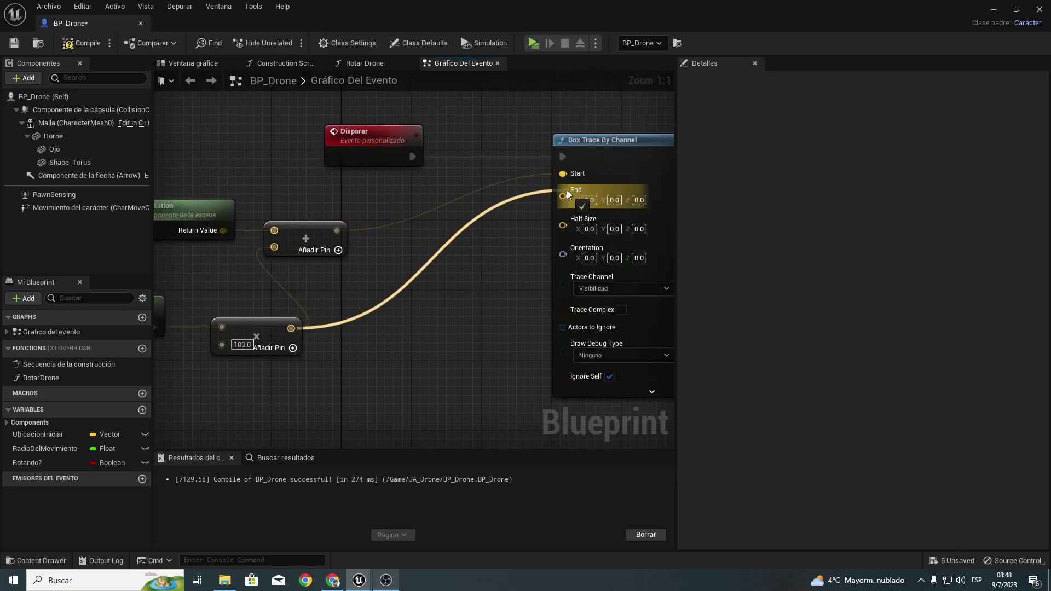
mouse_move(388, 298)
right_down()
mouse_move(538, 282)
mouse_move(307, 292)
right_up()
text(50)
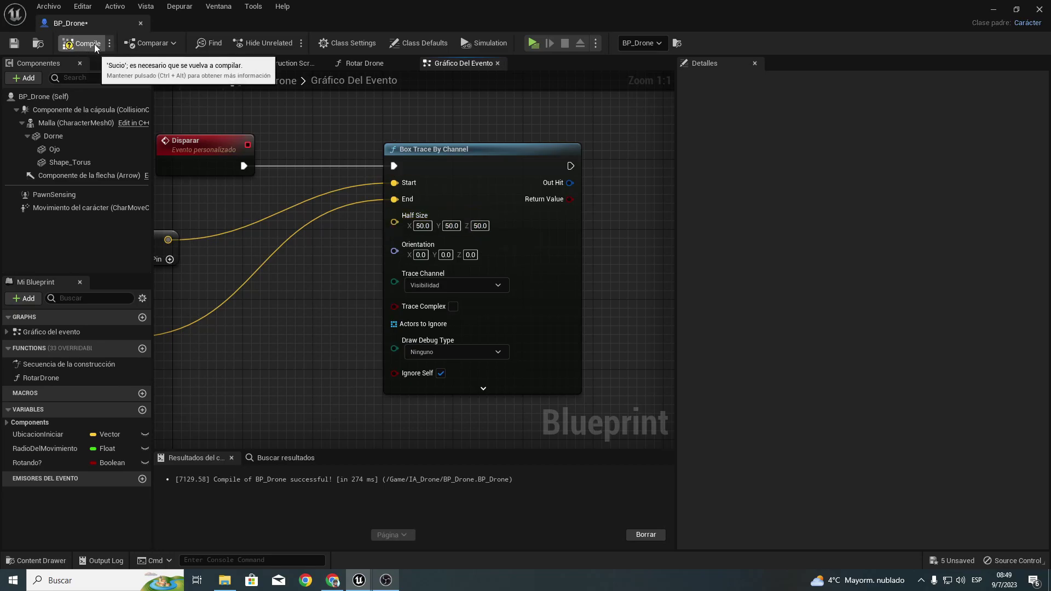
Step: Compile BP_Drone and play-test the box trace, running the character past the drone toward the AI Examples wall
click(73, 42)
click(533, 42)
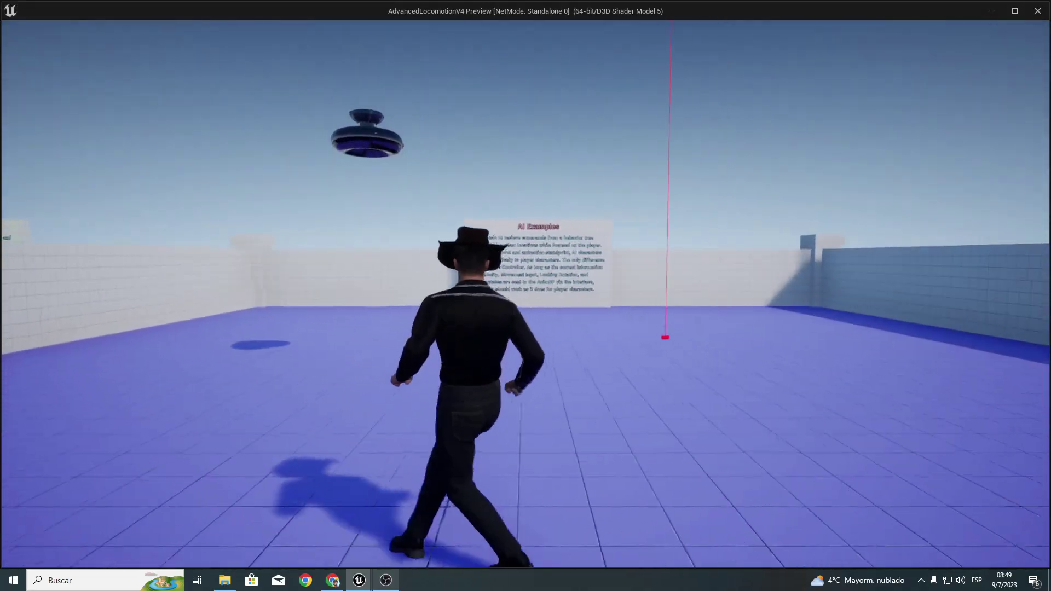
key(d)
key(w)
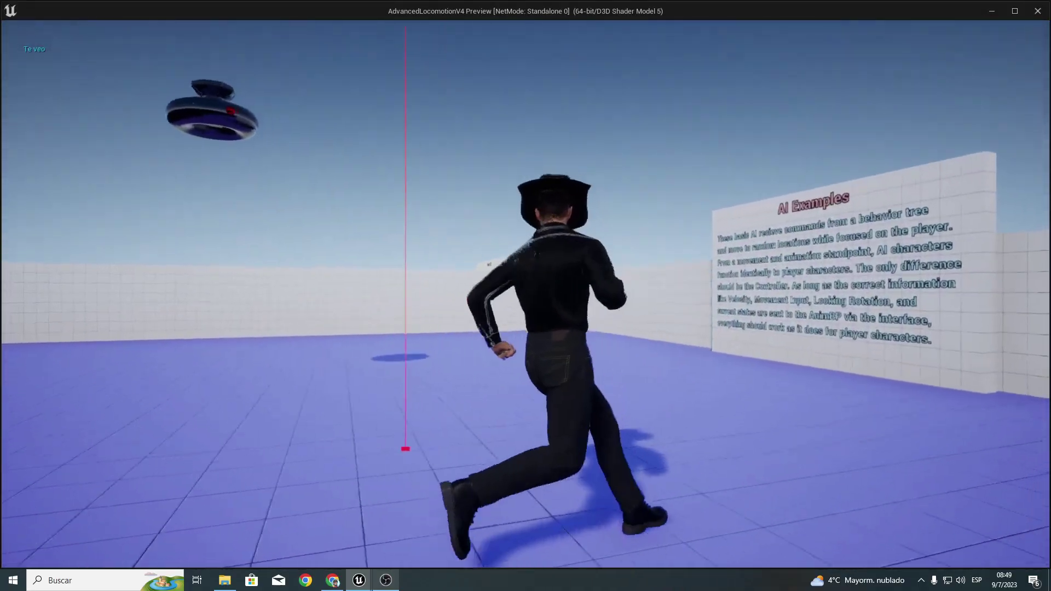
key(w)
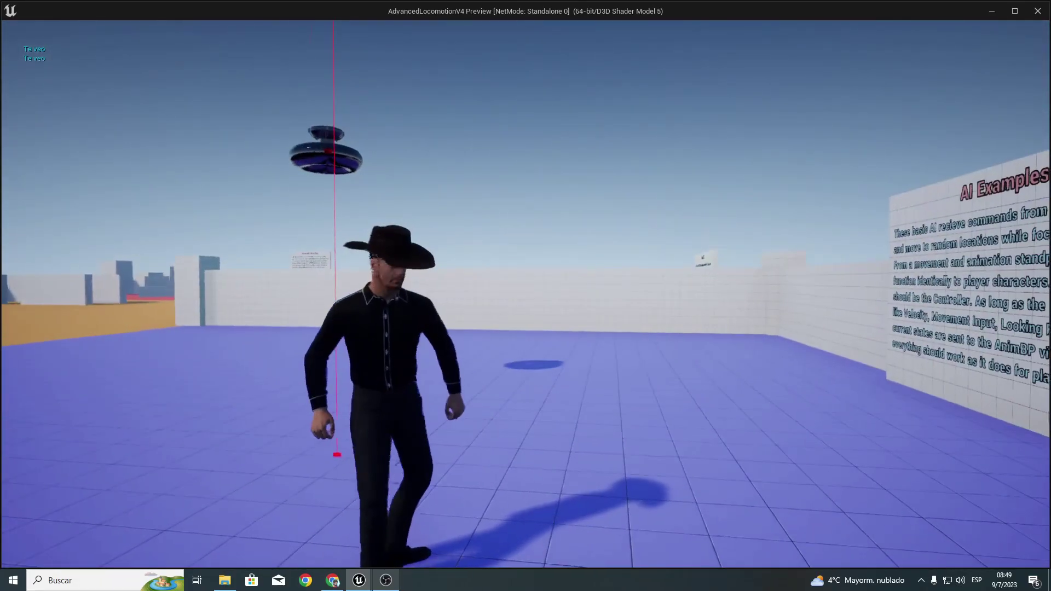
key(w)
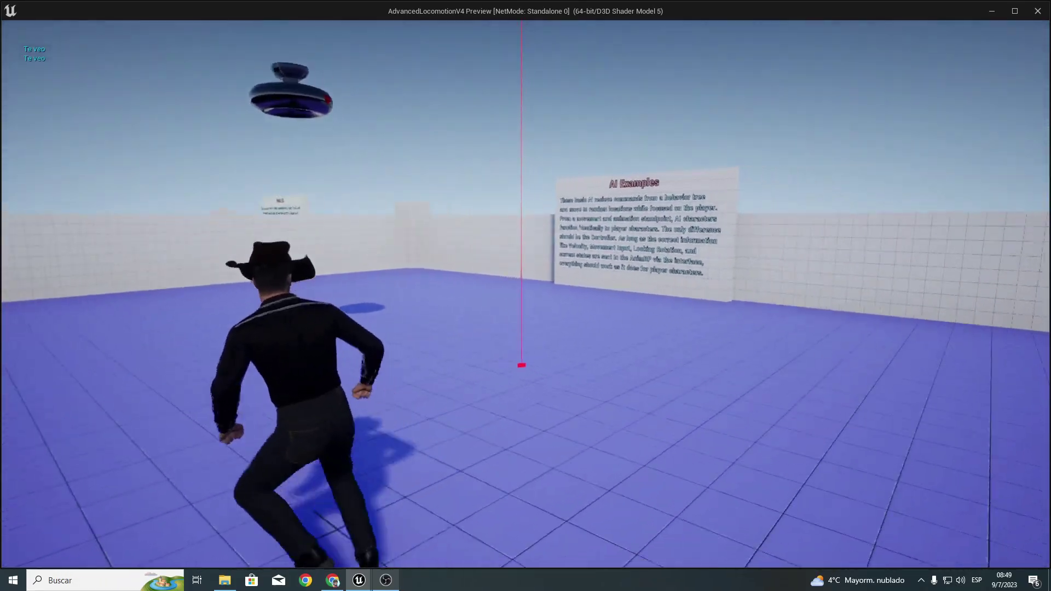
key(w)
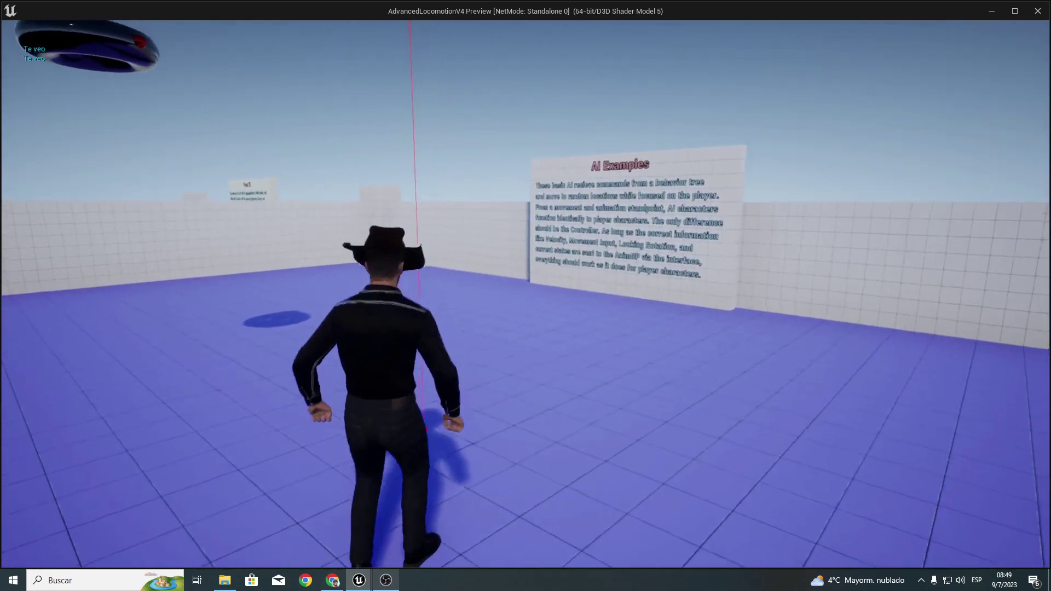
key(Escape)
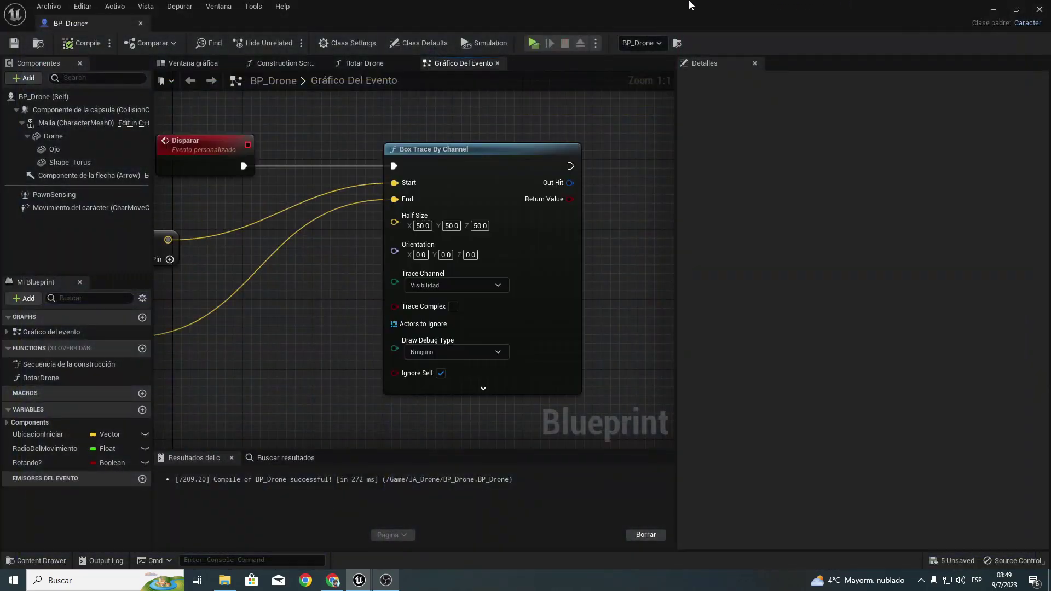
Step: Run a quick play test, then set the Box Trace By Channel's Draw Debug Type to Permanente
click(542, 43)
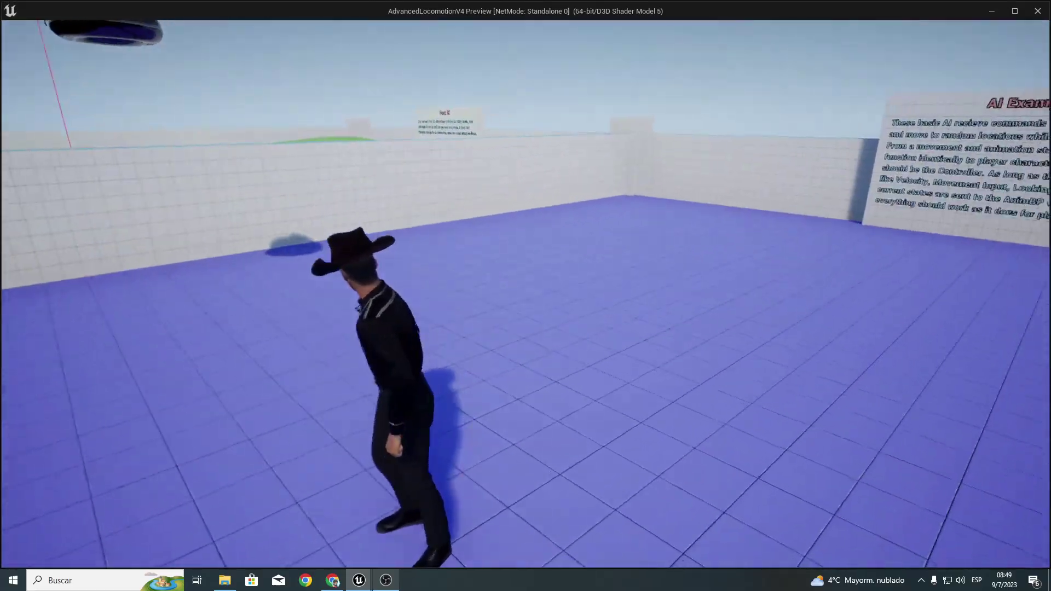
key(w)
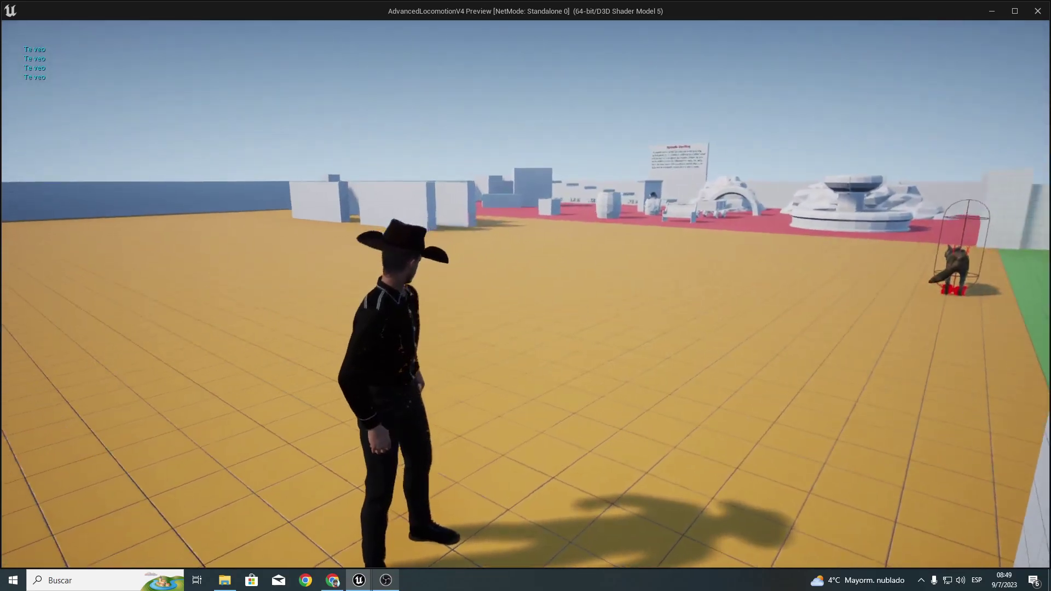
key(w)
key(Escape)
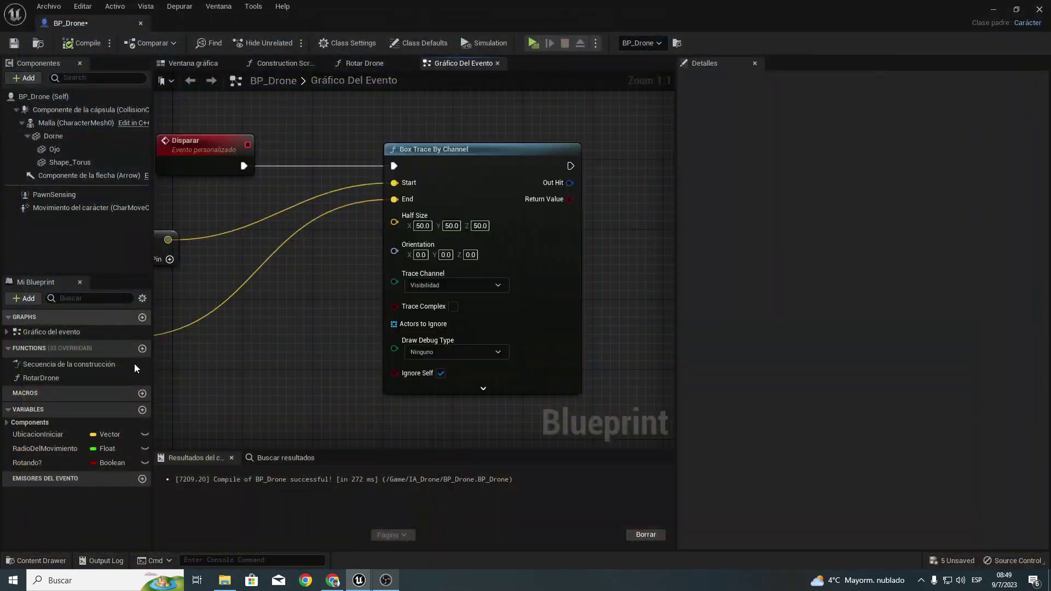
click(439, 352)
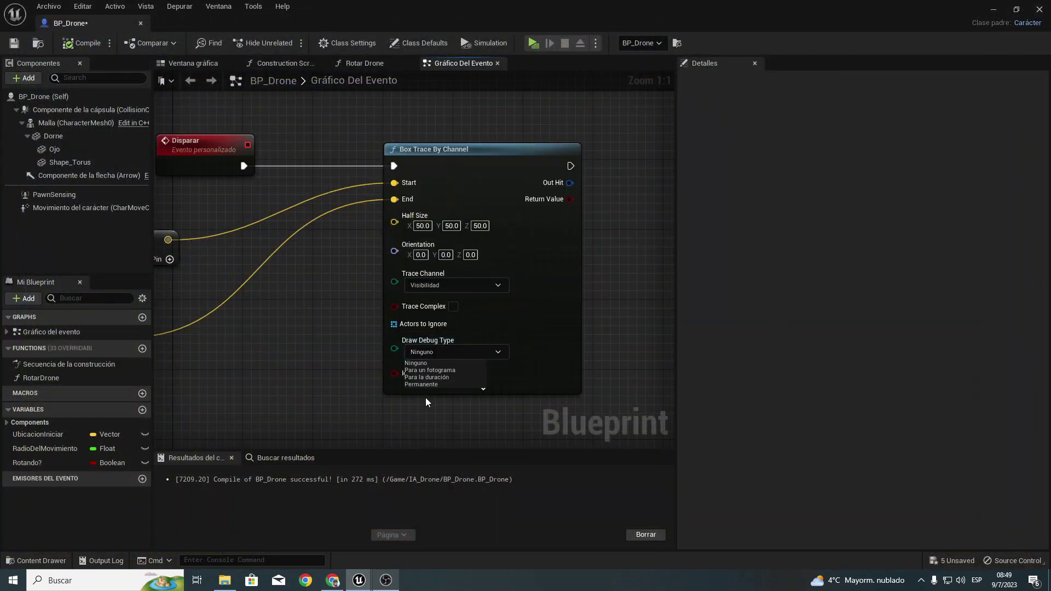
click(429, 385)
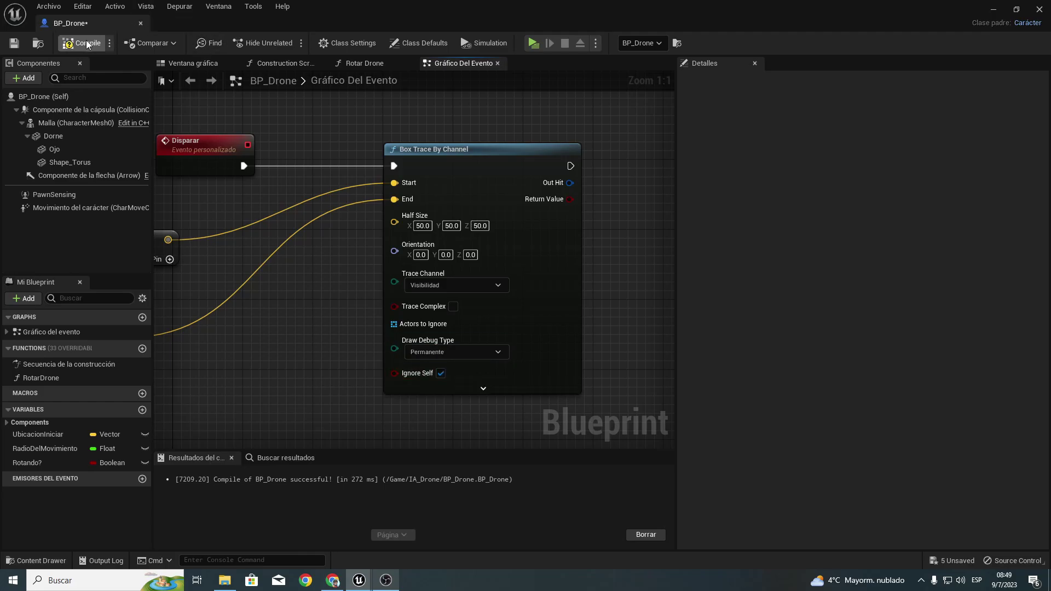
Step: Playtest the level, moving and crouching in the drone's sight until red box traces appear, then stop
click(533, 43)
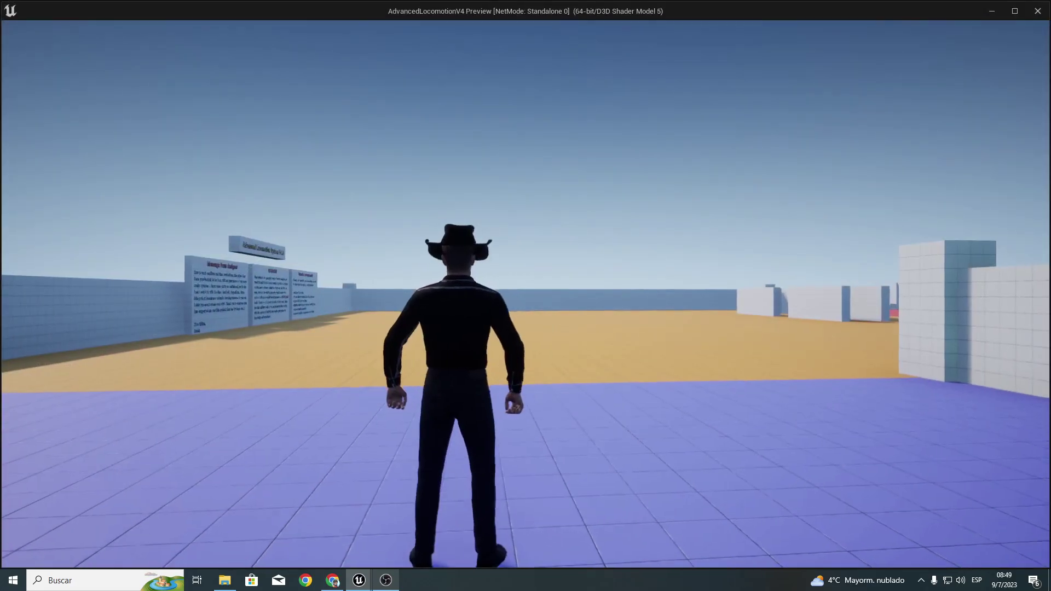
key(w)
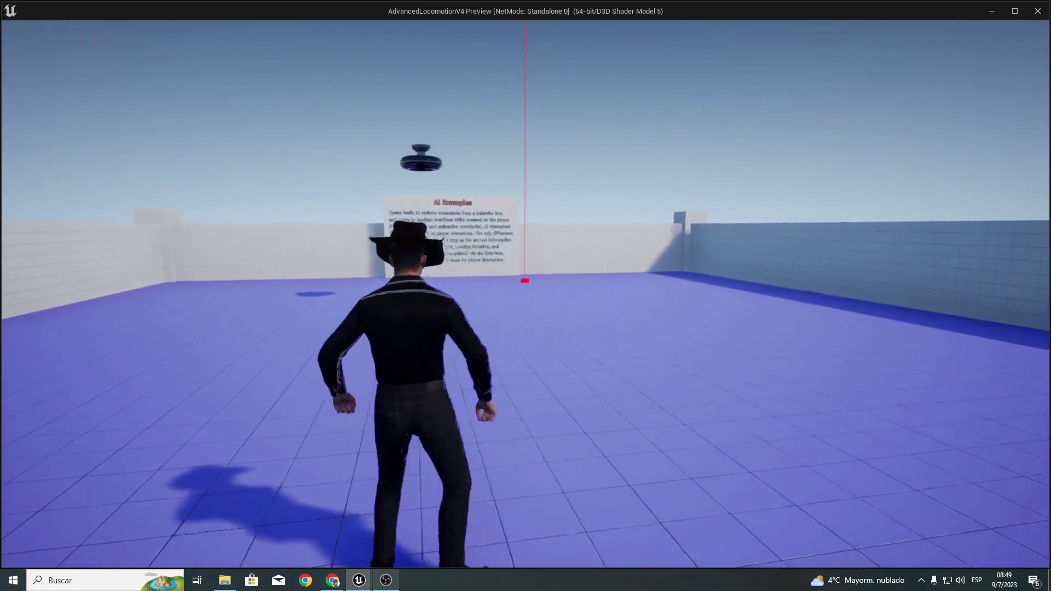
key(w)
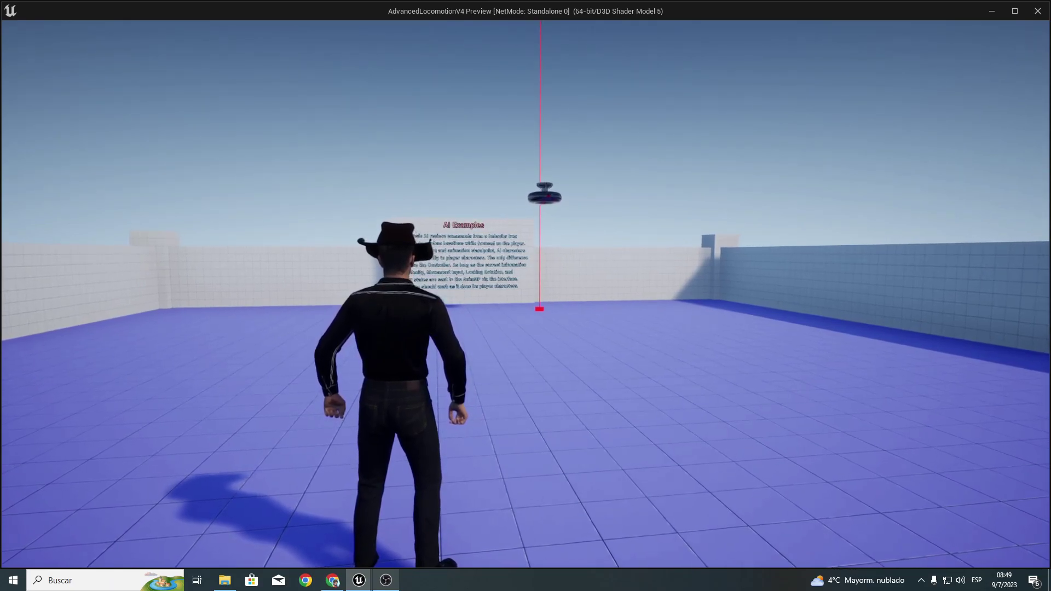
key(d)
key(a)
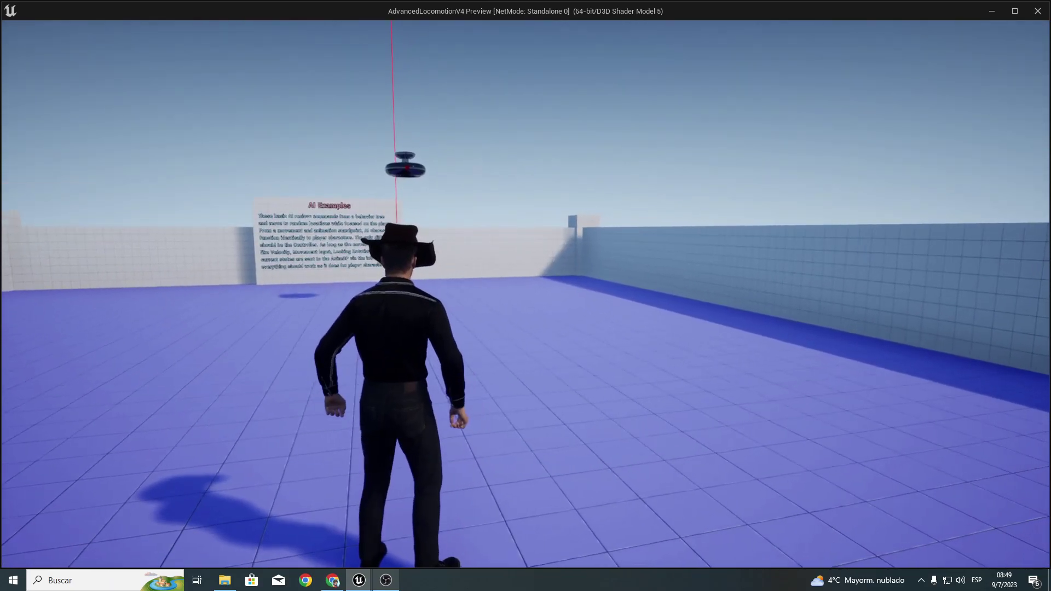
key(d)
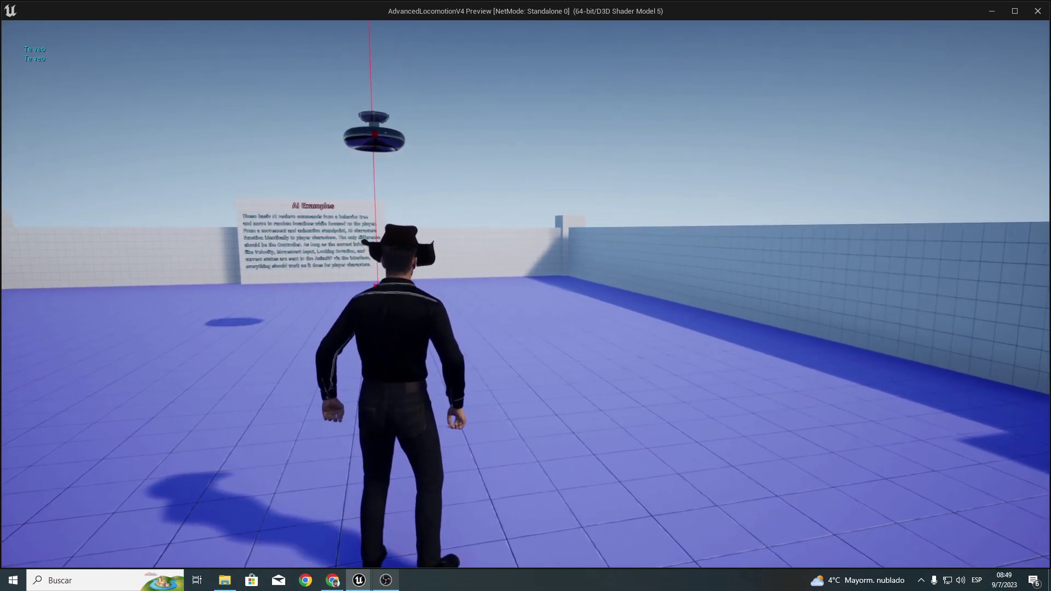
mouse_move(526, 295)
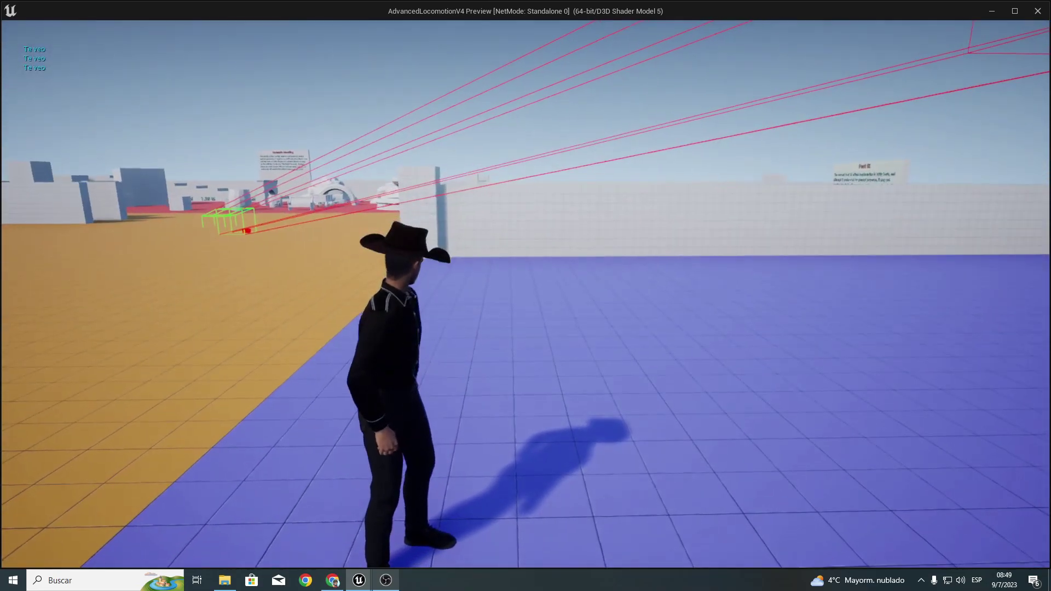
key(c)
key(c)
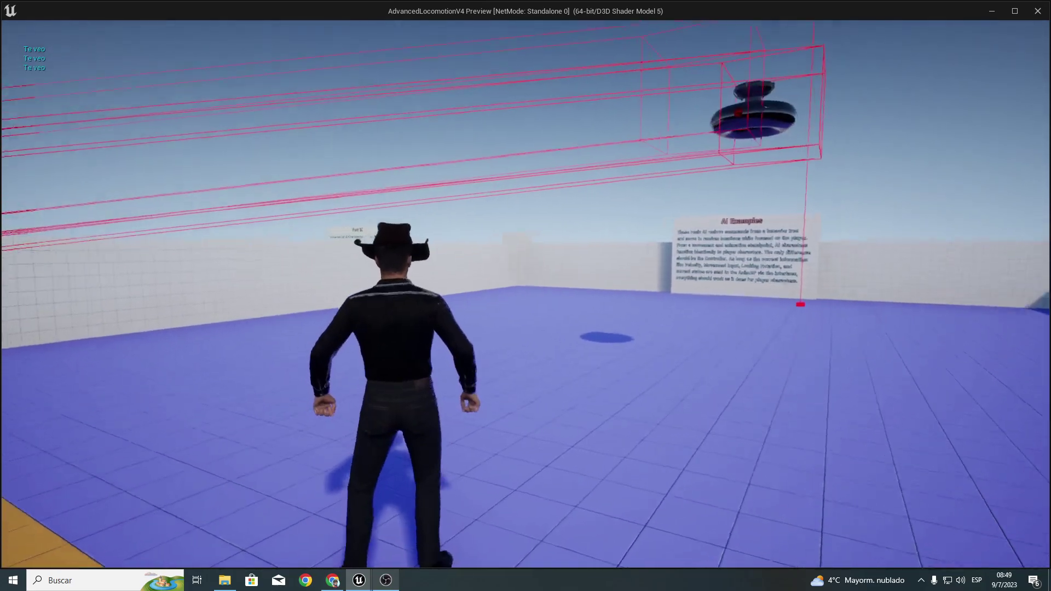
key(a)
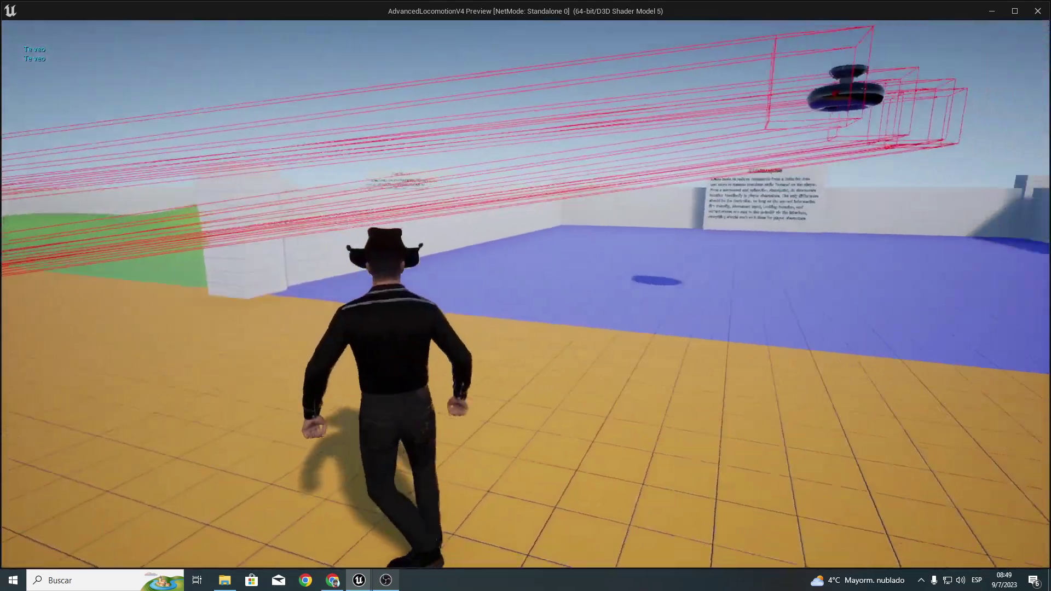
key(Escape)
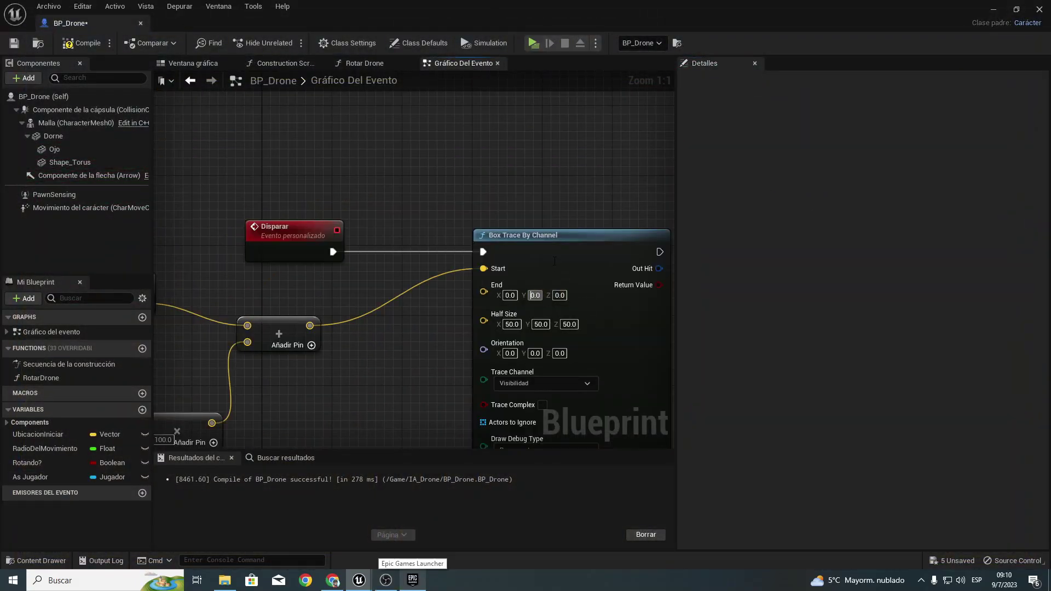
Step: Delete the Get Forward Vector, multiply and add nodes from the trace's Start calculation
right_drag(407, 213, 567, 175)
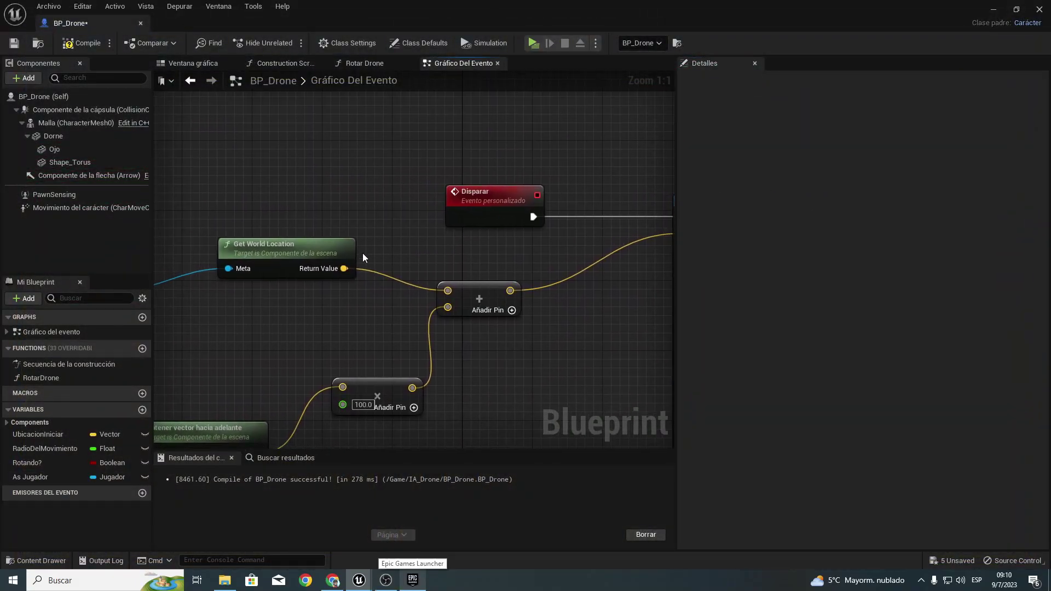
right_drag(219, 397, 330, 356)
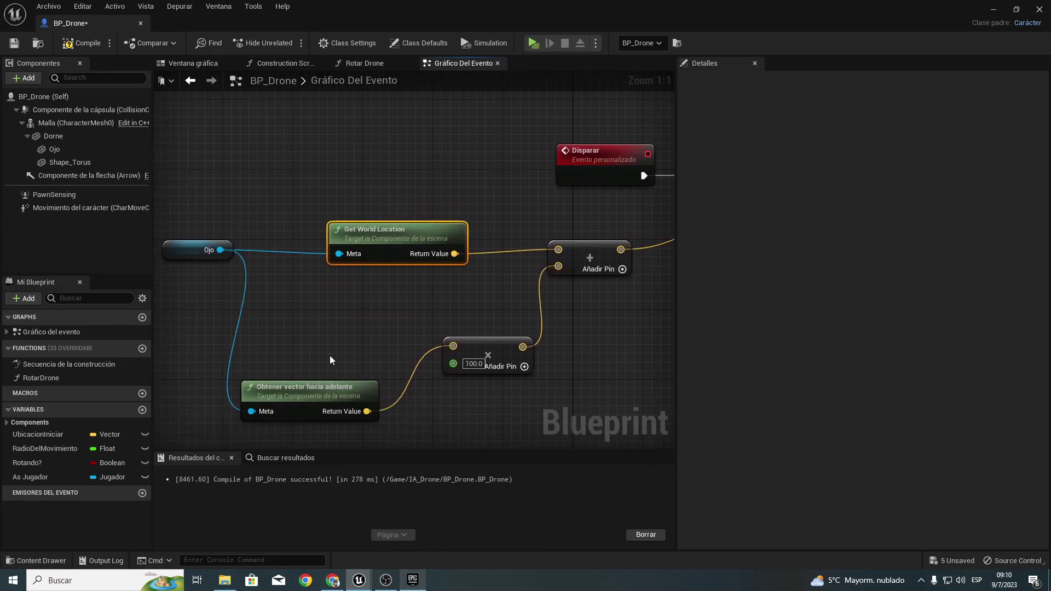
drag(319, 394, 336, 350)
right_drag(345, 363, 441, 331)
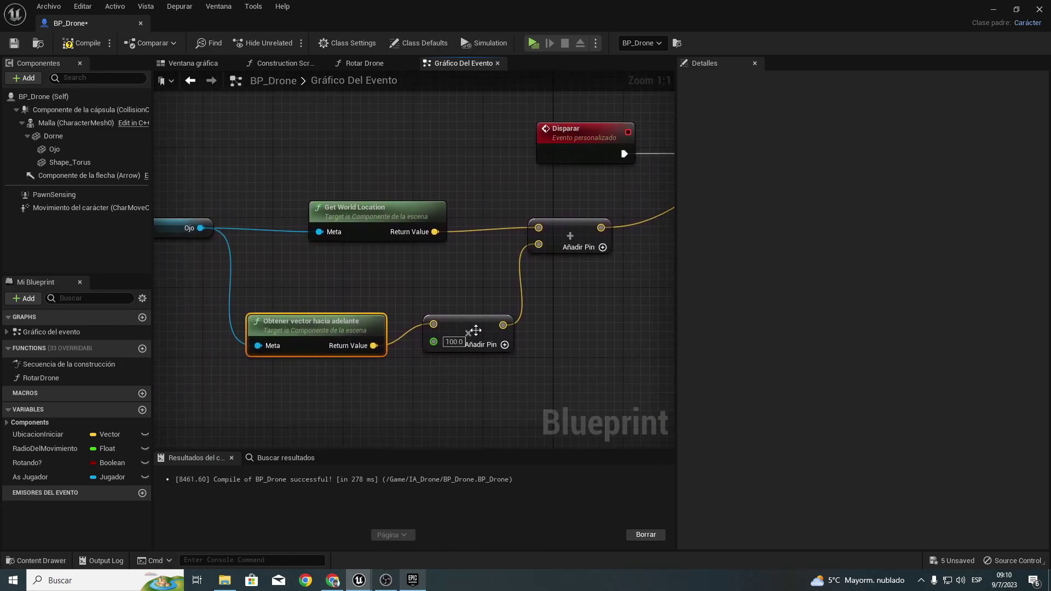
right_drag(495, 300, 395, 299)
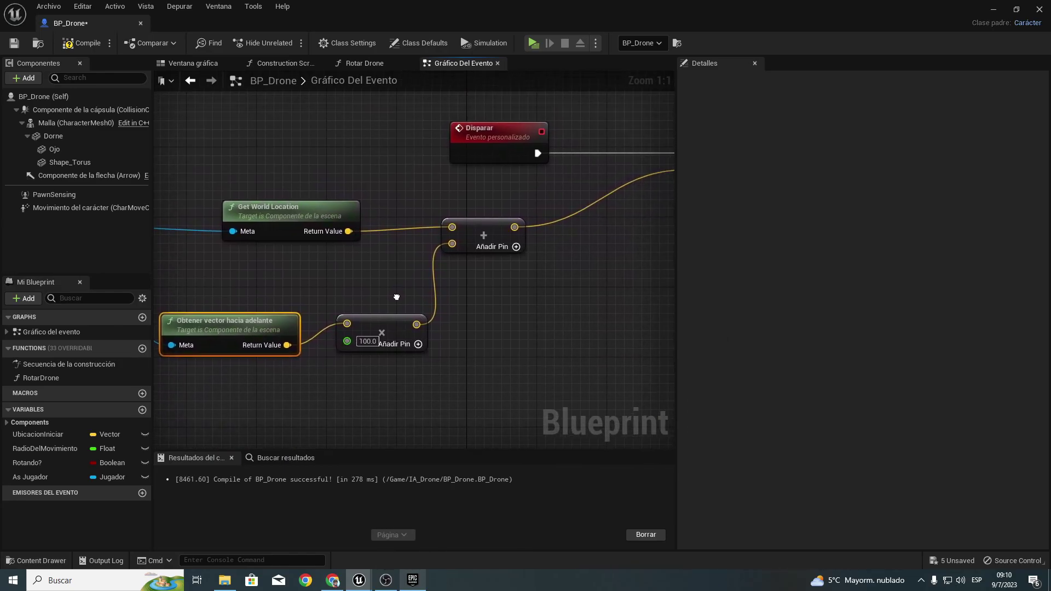
scroll(396, 299, down, 3)
click(431, 327)
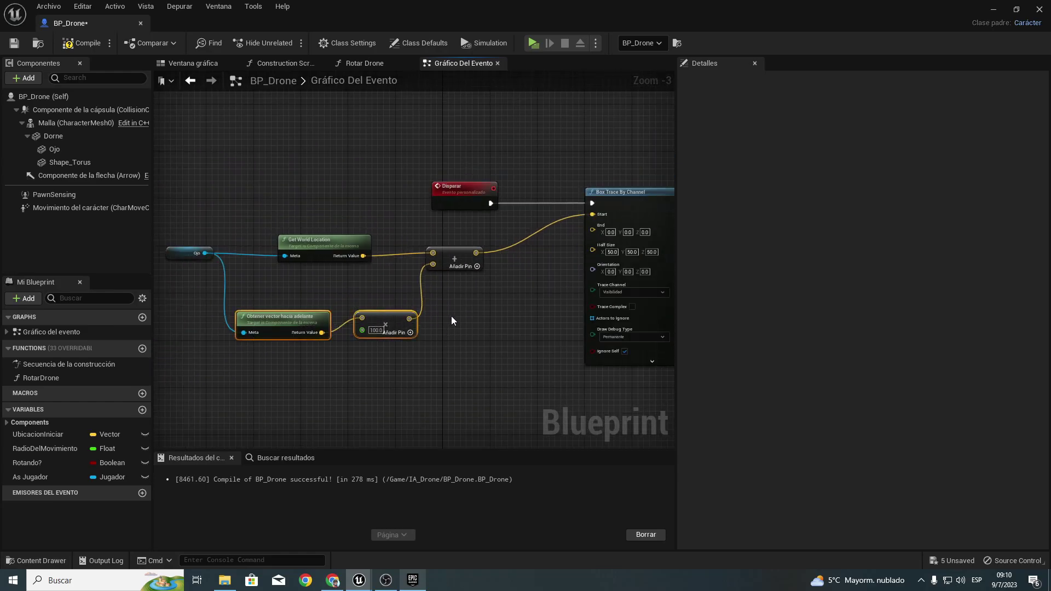
key(Delete)
click(454, 256)
key(Delete)
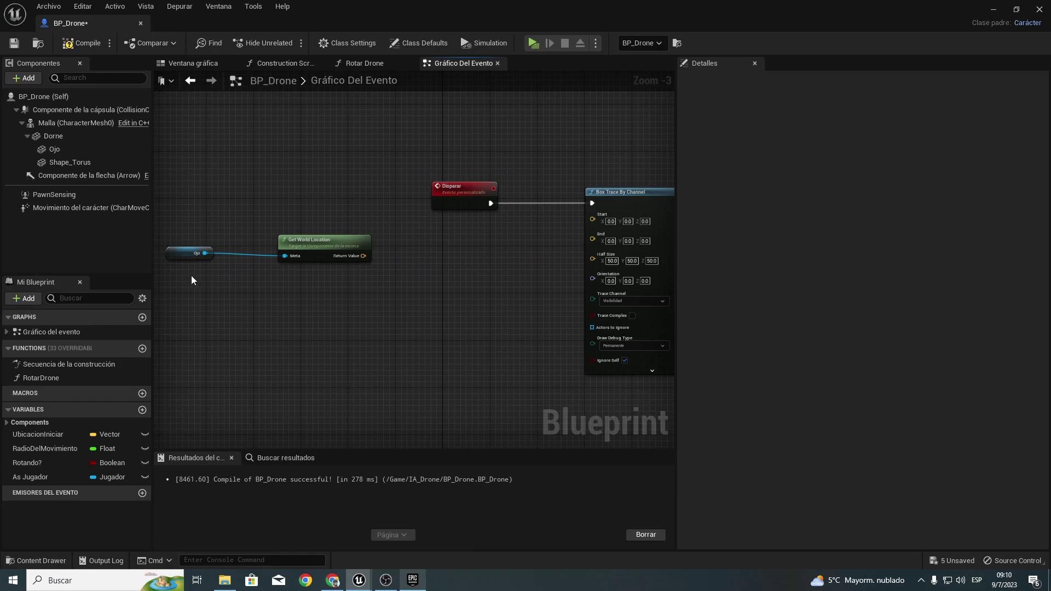
Step: Wire Ojo's Get World Location Return Value straight into the Box Trace Start pin
mouse_move(179, 255)
mouse_down()
mouse_move(337, 257)
mouse_move(429, 244)
mouse_up()
scroll(455, 255, up, 3)
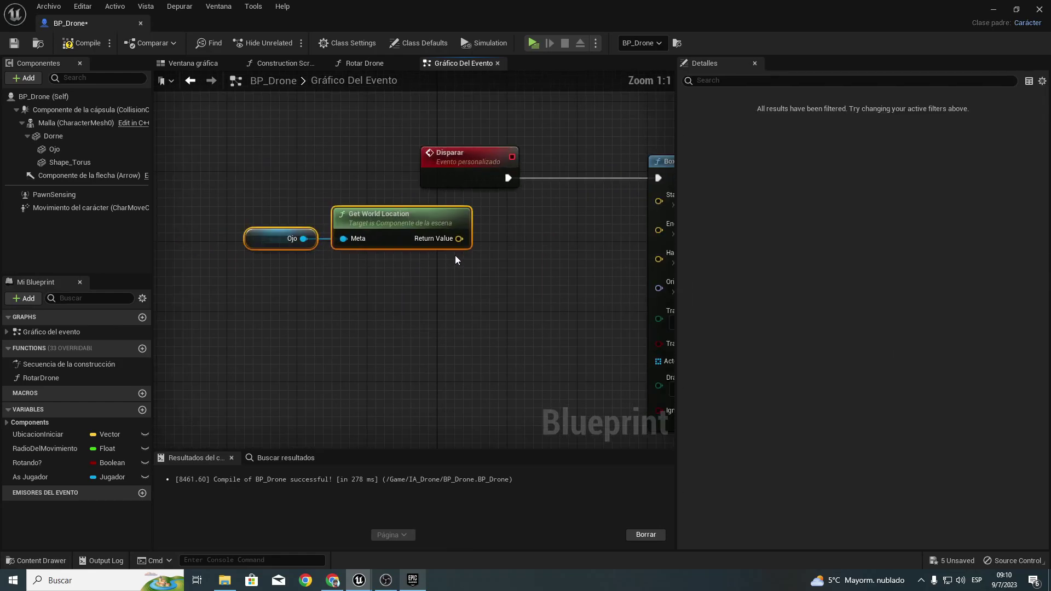
drag(537, 264, 537, 264)
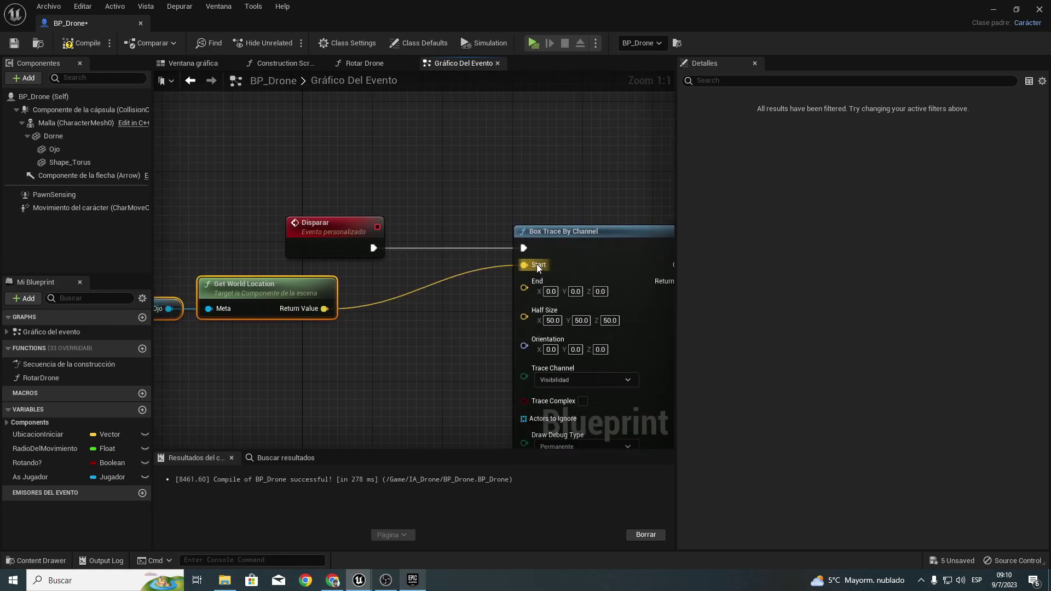
scroll(530, 383, down, 3)
Step: Delete the old As Jugador variable from the blueprint
scroll(452, 347, up, 3)
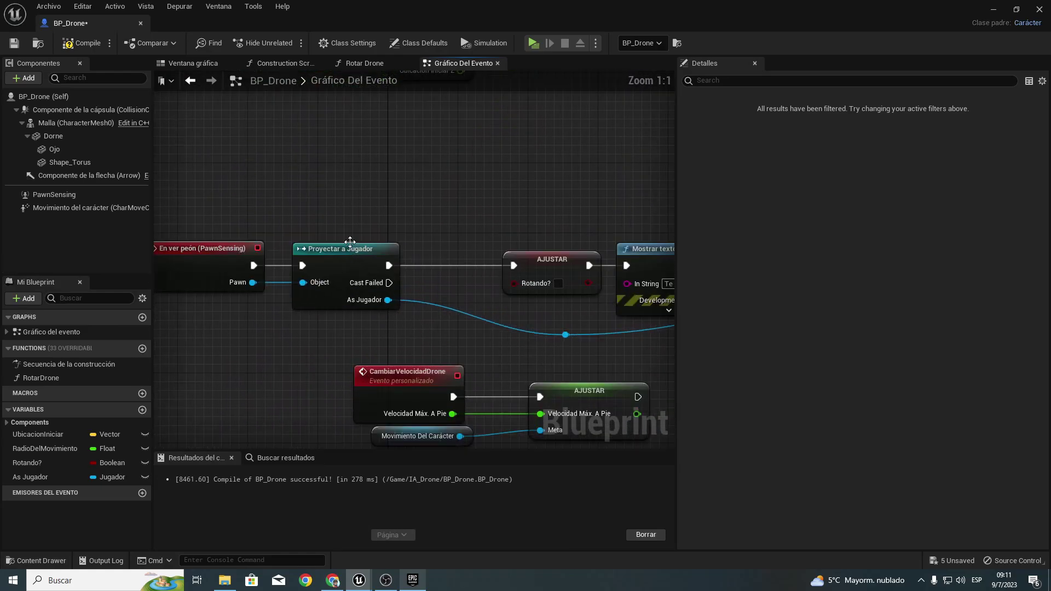
click(339, 250)
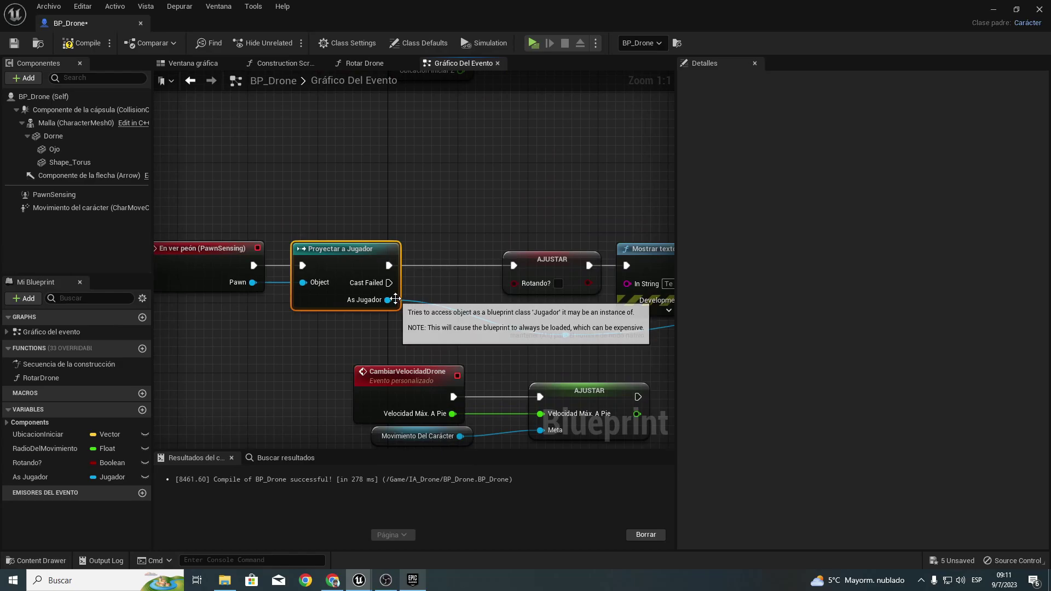
right_click(388, 300)
key(Escape)
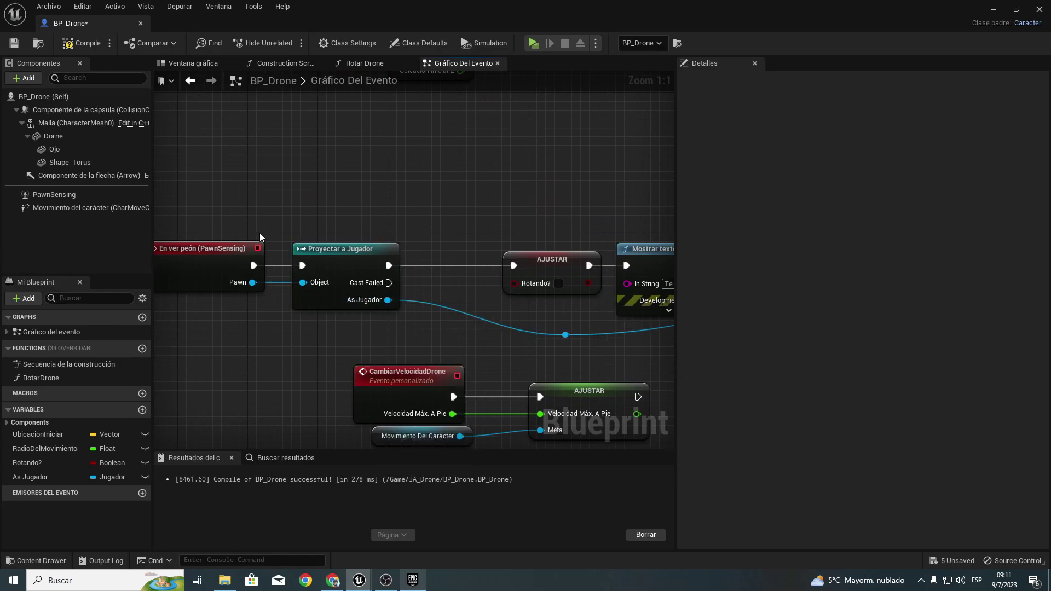
scroll(259, 232, down, 2)
scroll(382, 195, up, 2)
ctrl+click(383, 232)
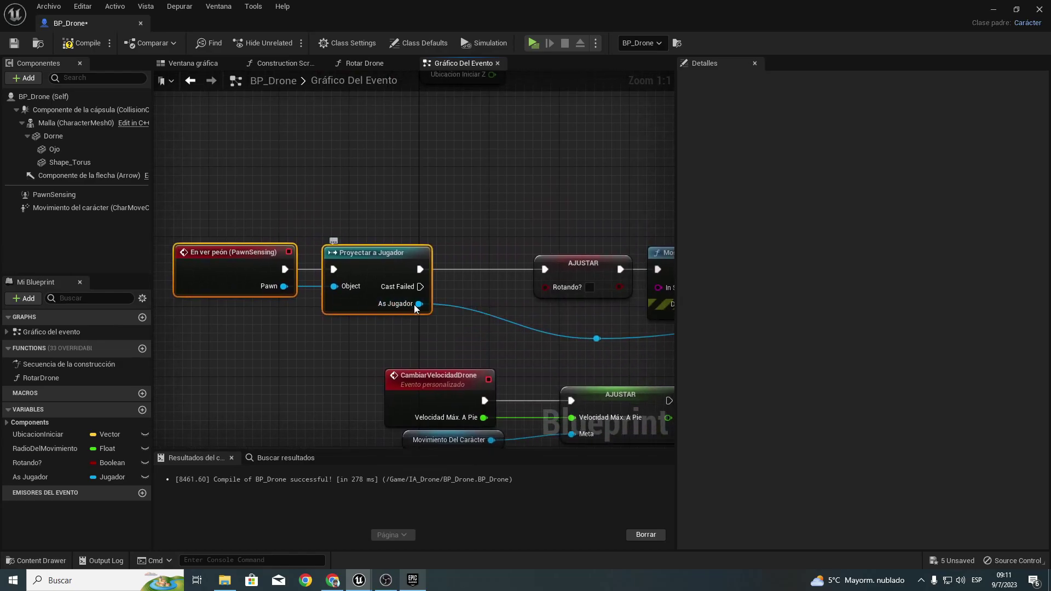
right_click(414, 304)
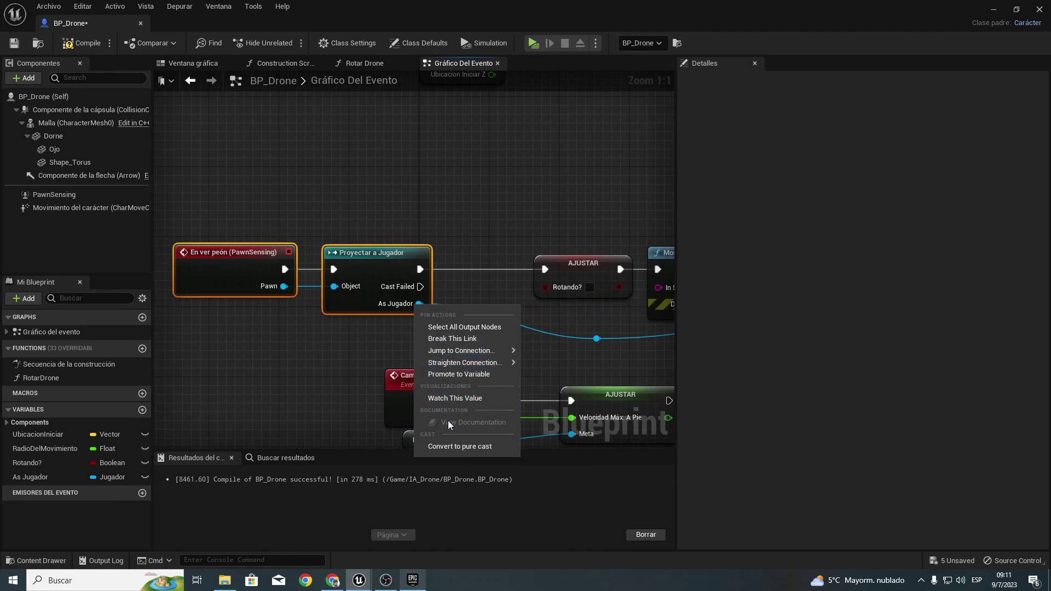
click(93, 480)
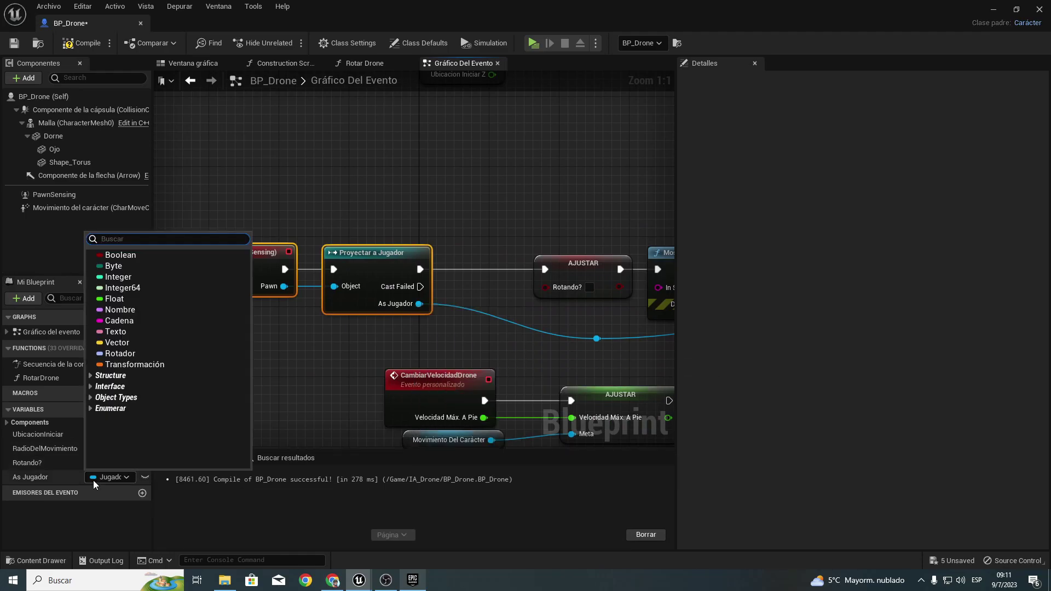
click(53, 474)
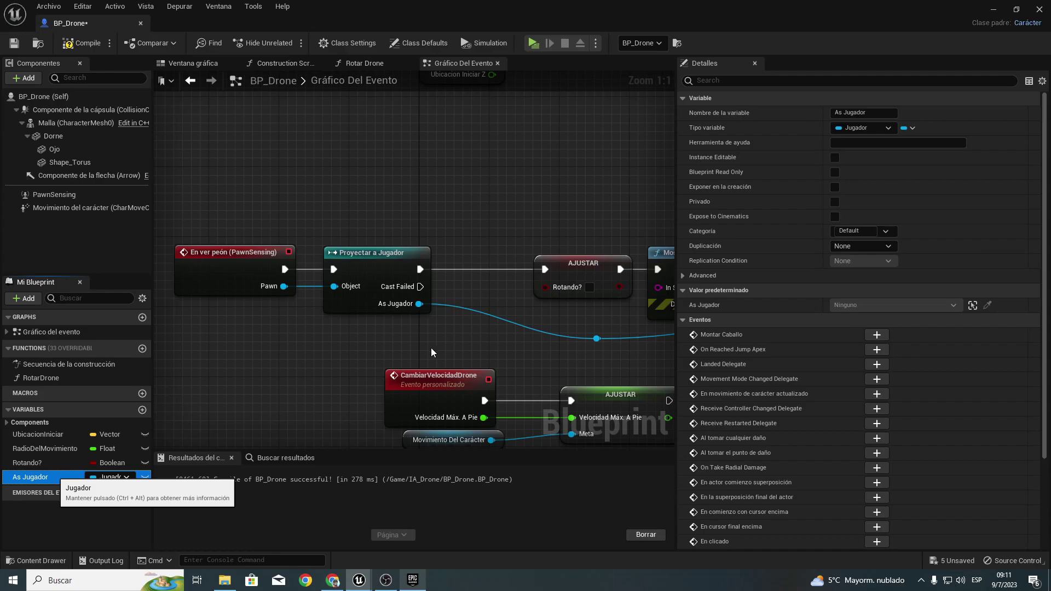
key(Delete)
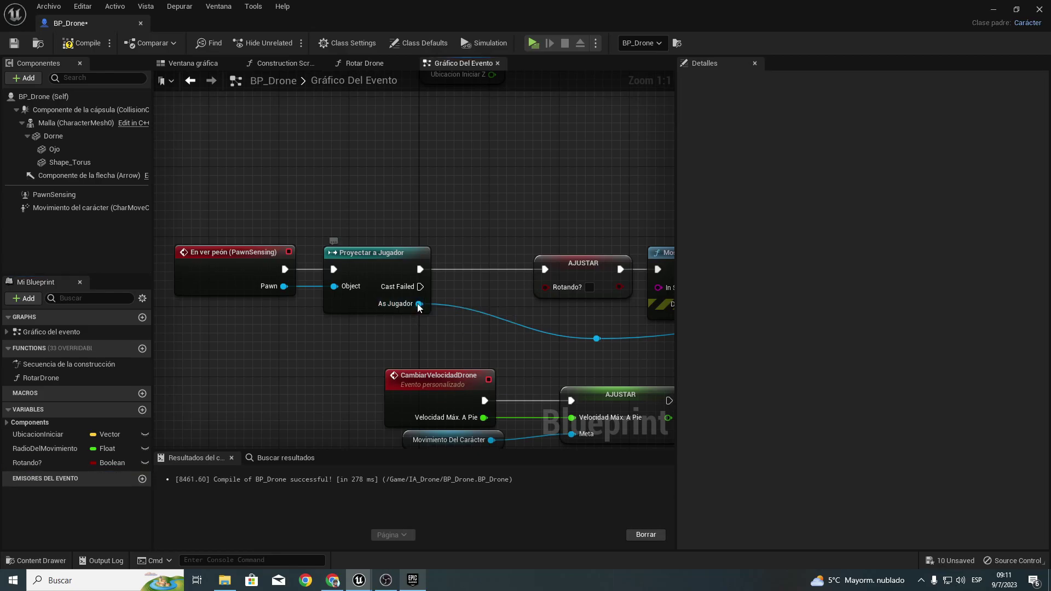
Step: Promote the cast's As Jugador pin to a new Jugador_Ref variable and chain its setter after the cast
right_click(419, 305)
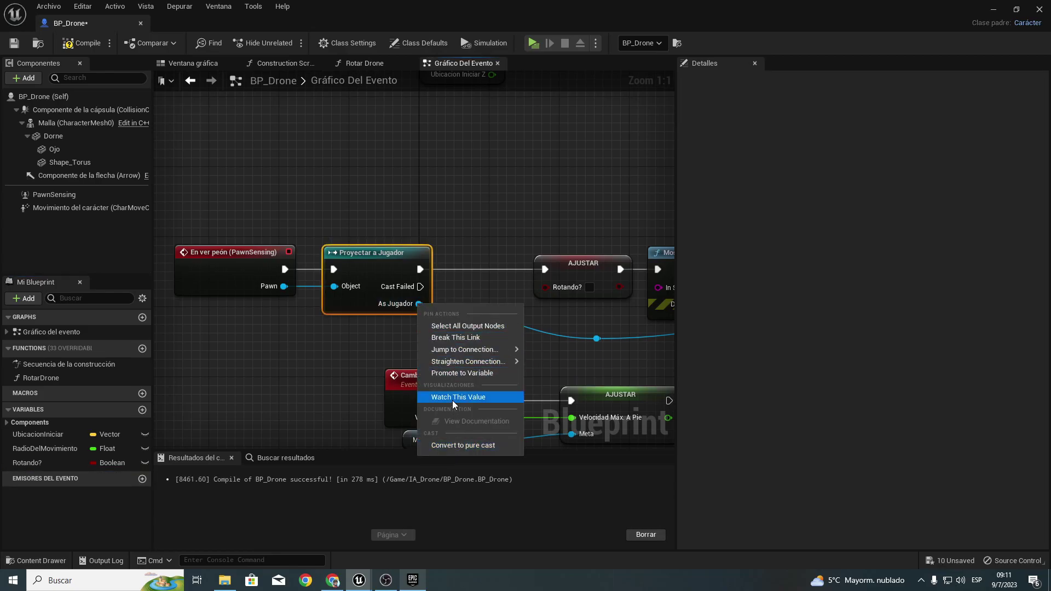
click(445, 374)
text(Jugador_Ref)
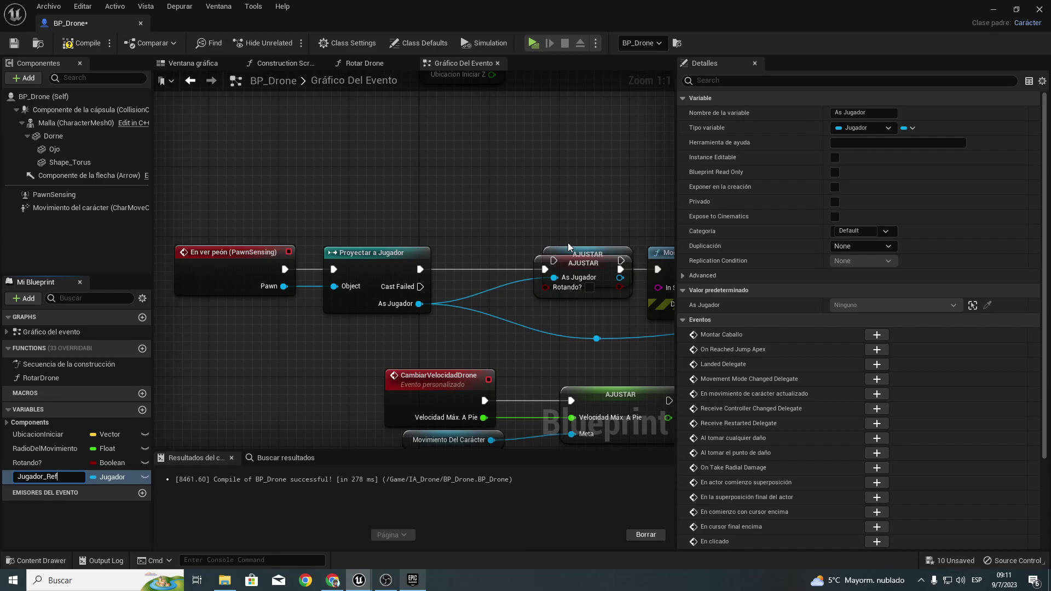
key(Return)
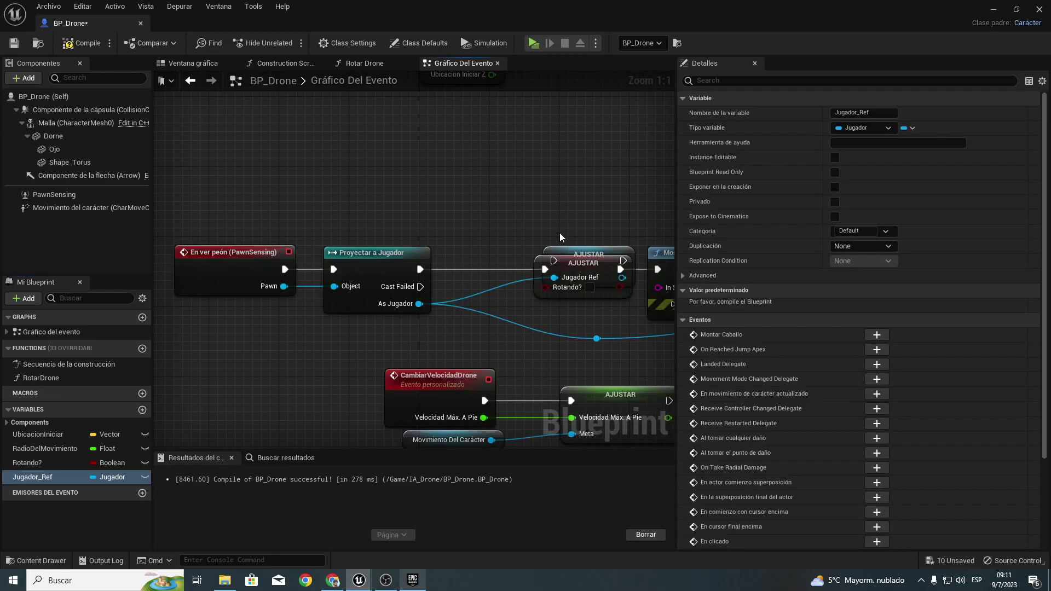
drag(579, 254, 483, 263)
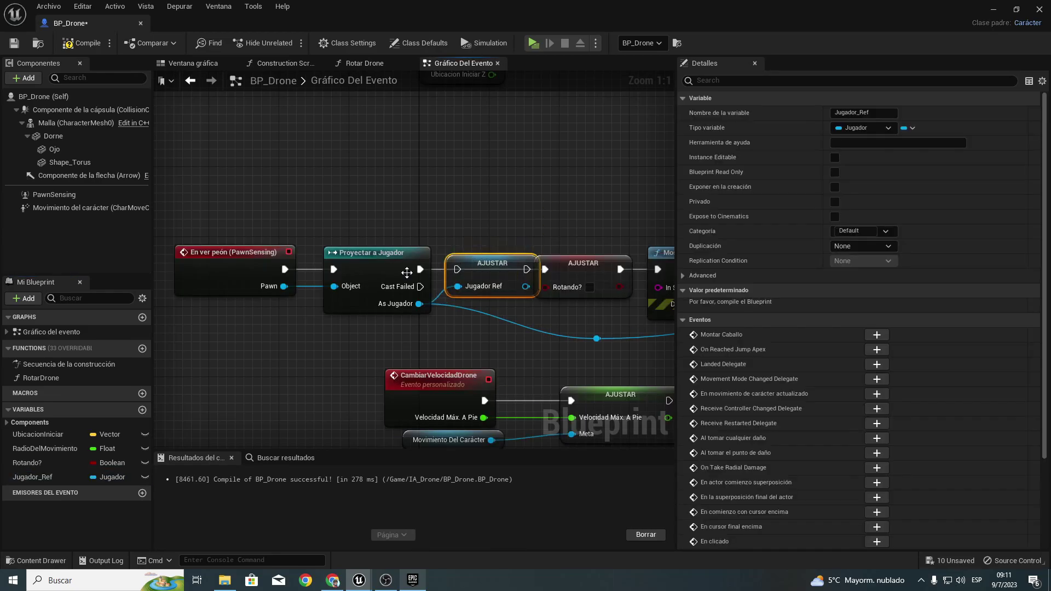
mouse_move(470, 271)
mouse_down()
mouse_move(455, 274)
mouse_move(488, 269)
mouse_move(435, 278)
mouse_move(544, 270)
mouse_up()
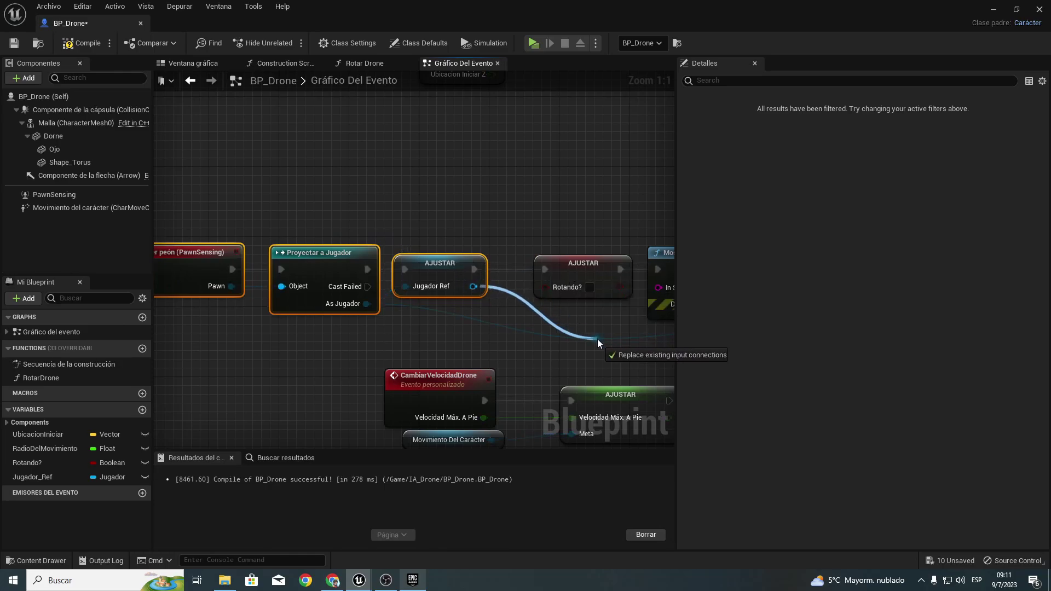
Step: Place a Jugador_Ref getter node beside the Disparar event and Box Trace nodes
drag(591, 331, 597, 339)
scroll(516, 341, down, 3)
right_drag(517, 341, 325, 244)
scroll(326, 244, up, 2)
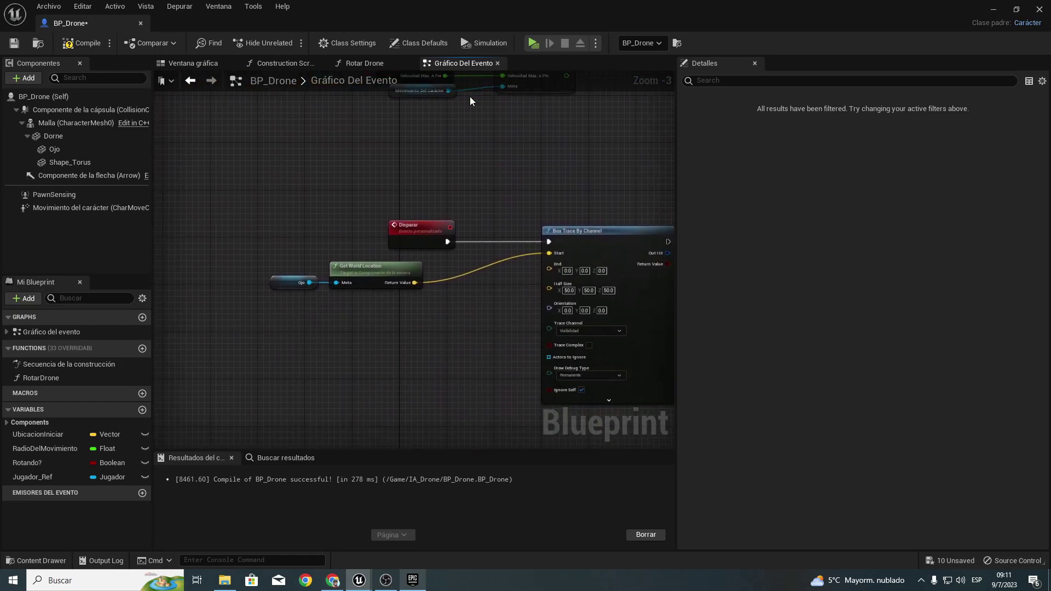
right_drag(415, 137, 392, 307)
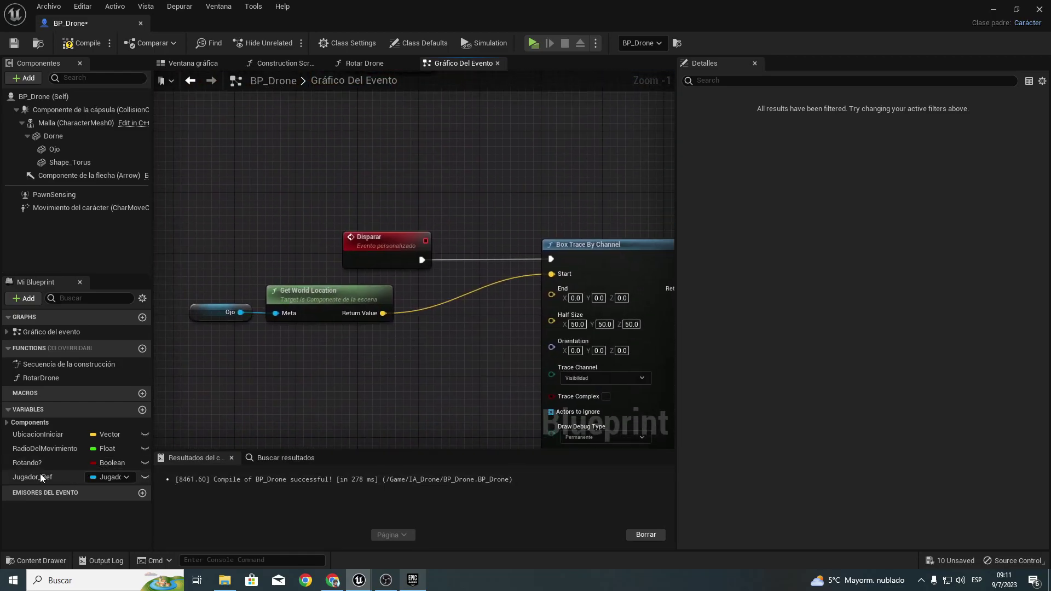
drag(41, 475, 330, 406)
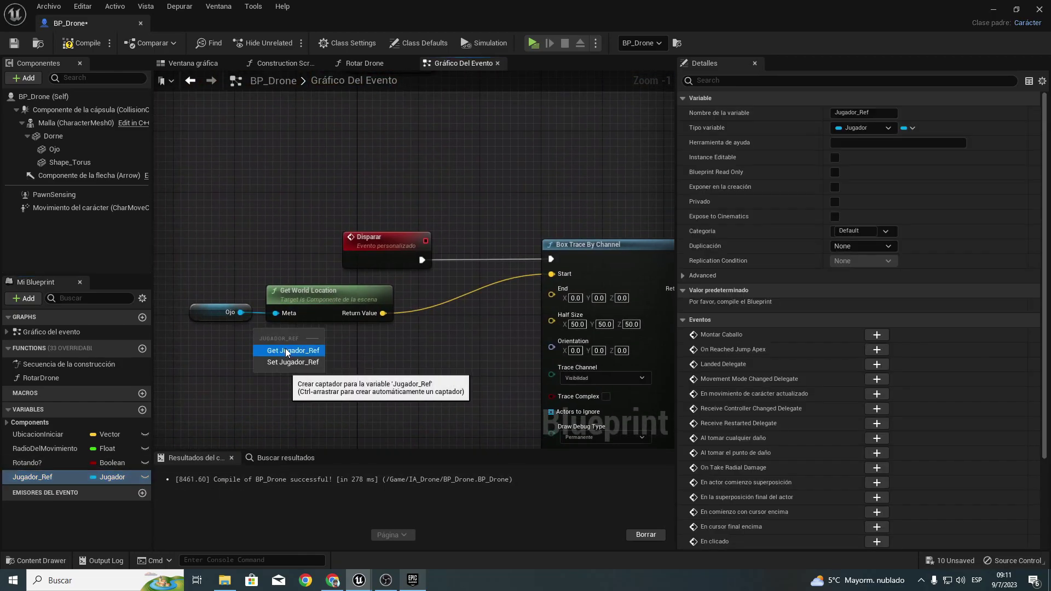
mouse_move(252, 329)
mouse_down()
mouse_move(342, 362)
mouse_move(400, 355)
mouse_up()
Step: Add Get Actor Location from Jugador_Ref and wire its Return Value into the Box Trace End
scroll(378, 355, up, 1)
text(getactorlo)
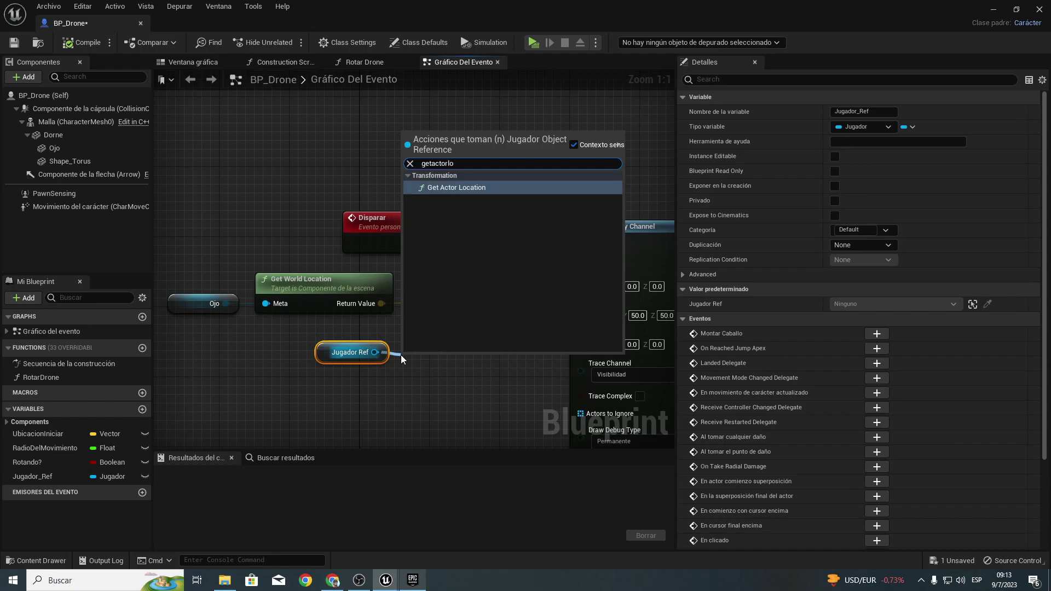
key(Return)
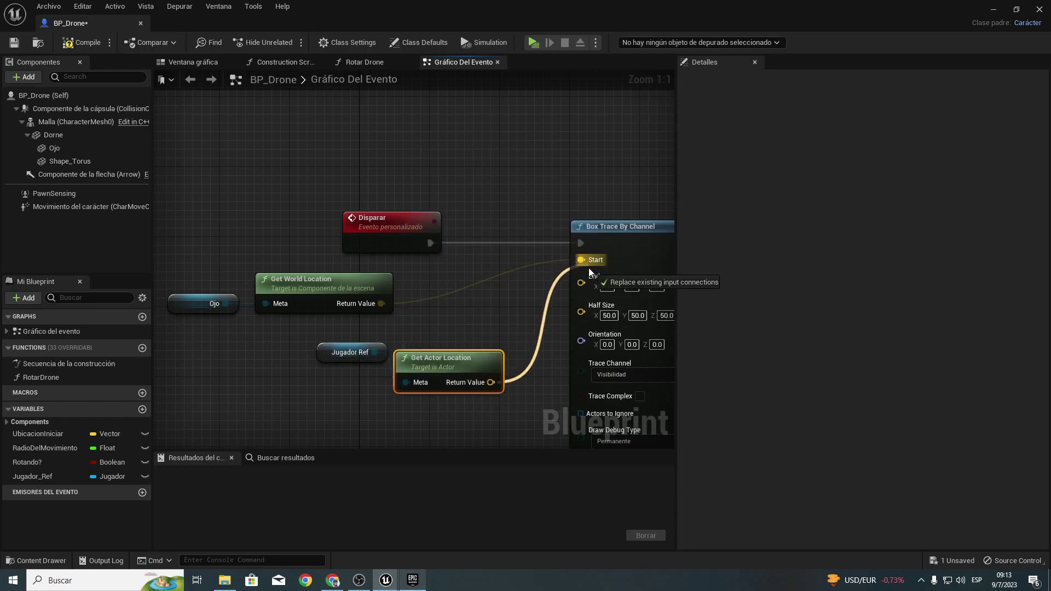
drag(588, 267, 589, 270)
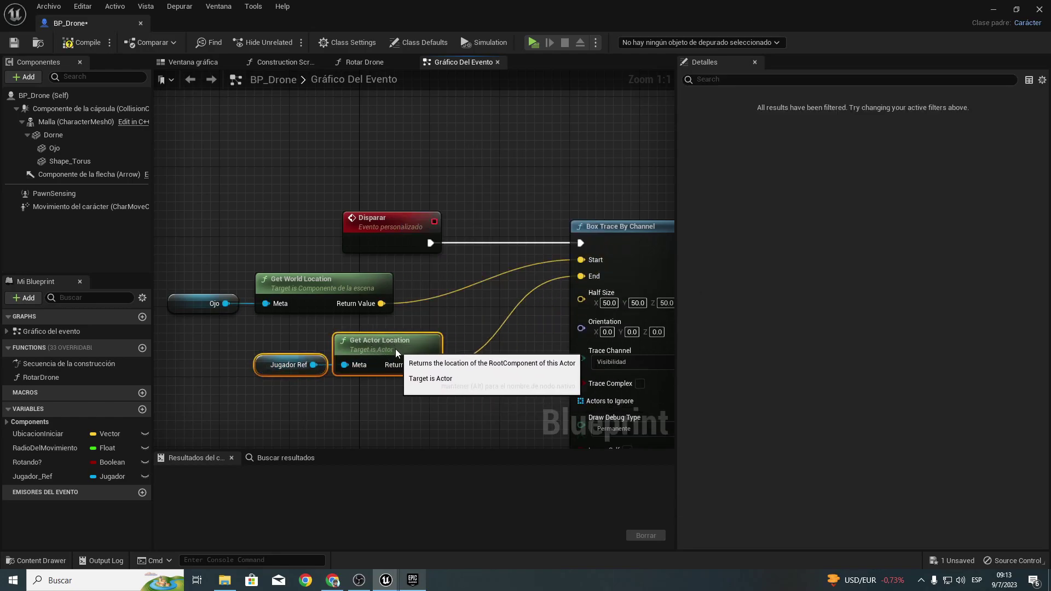
drag(487, 365, 374, 339)
right_drag(373, 339, 216, 304)
click(523, 253)
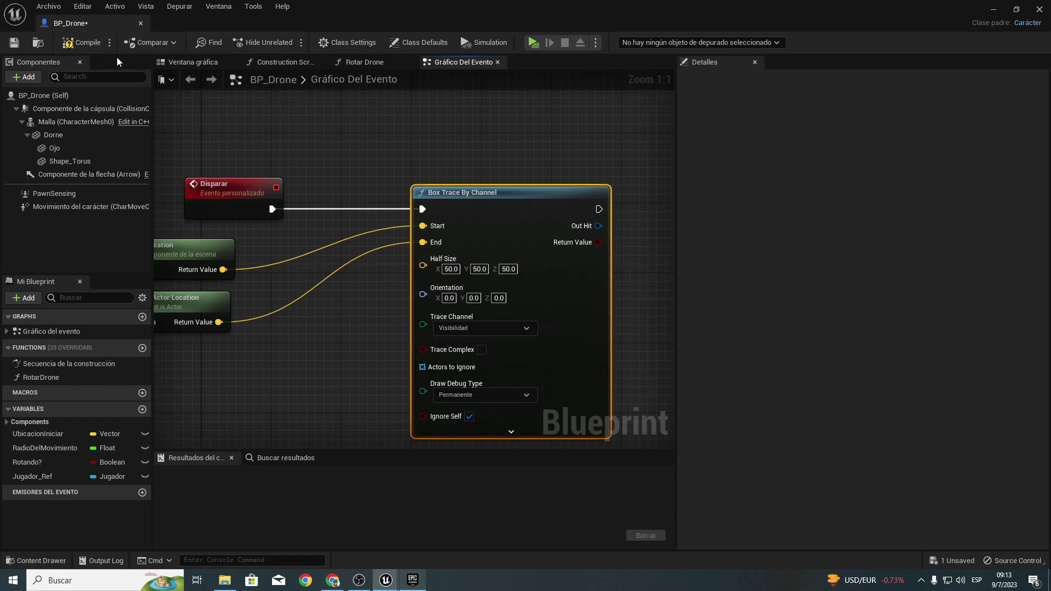
Step: Playtest the level, running the character around the drone to watch its green and red trace boxes
click(527, 45)
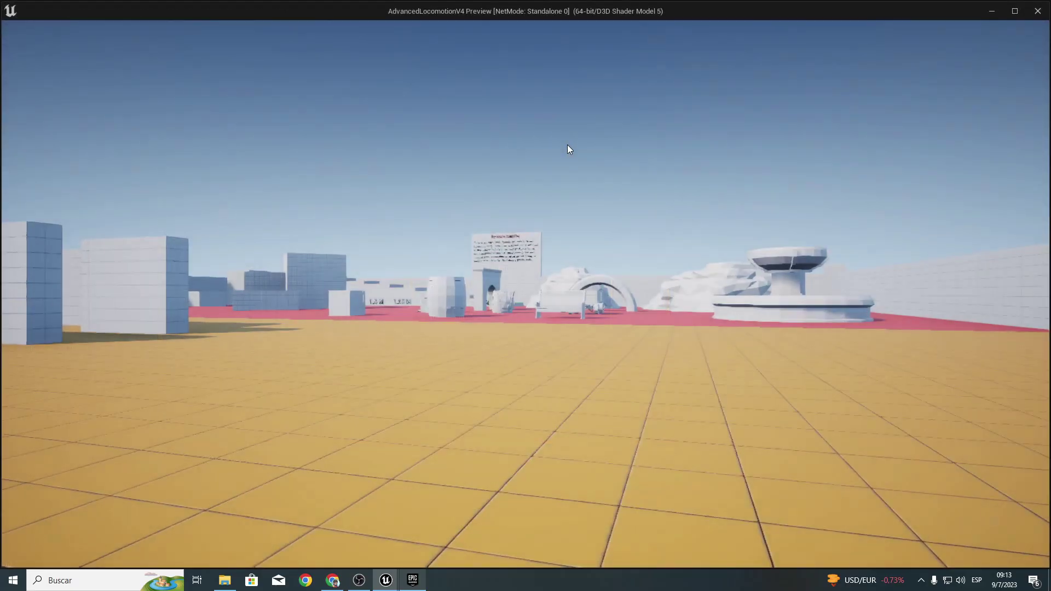
key(w)
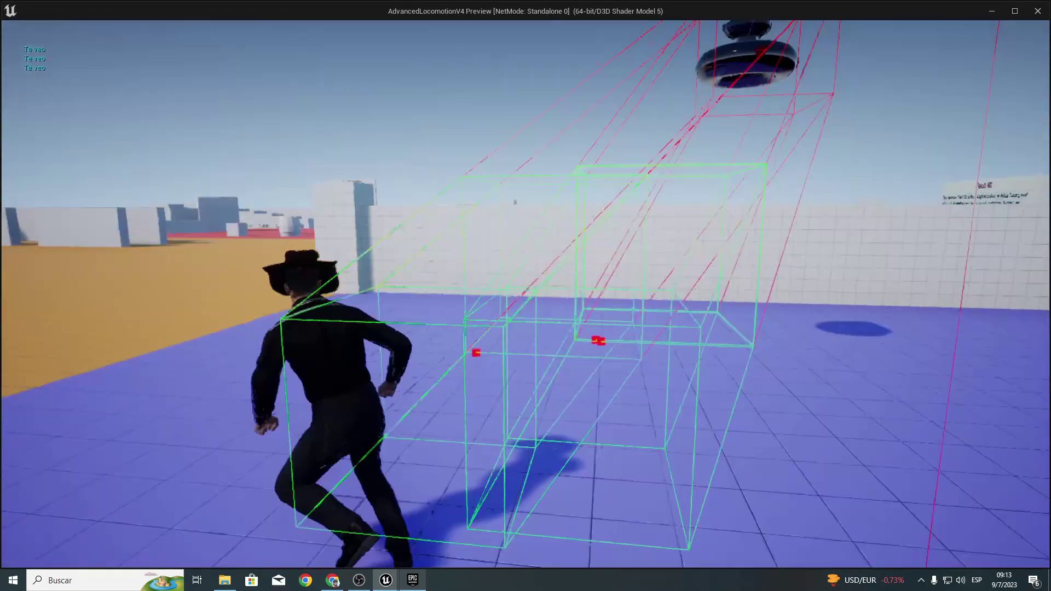
key(w)
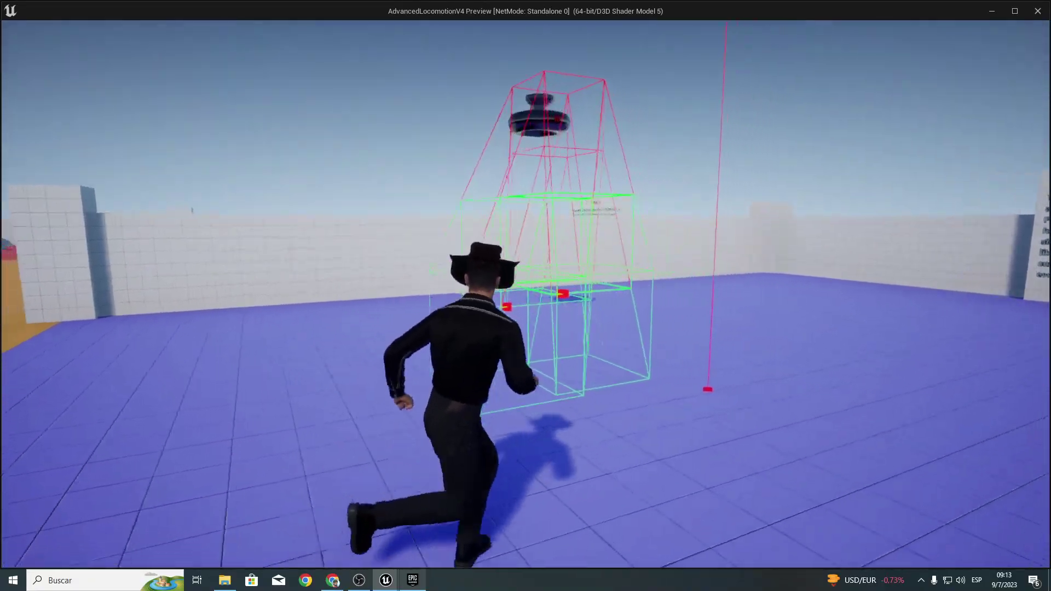
key(w)
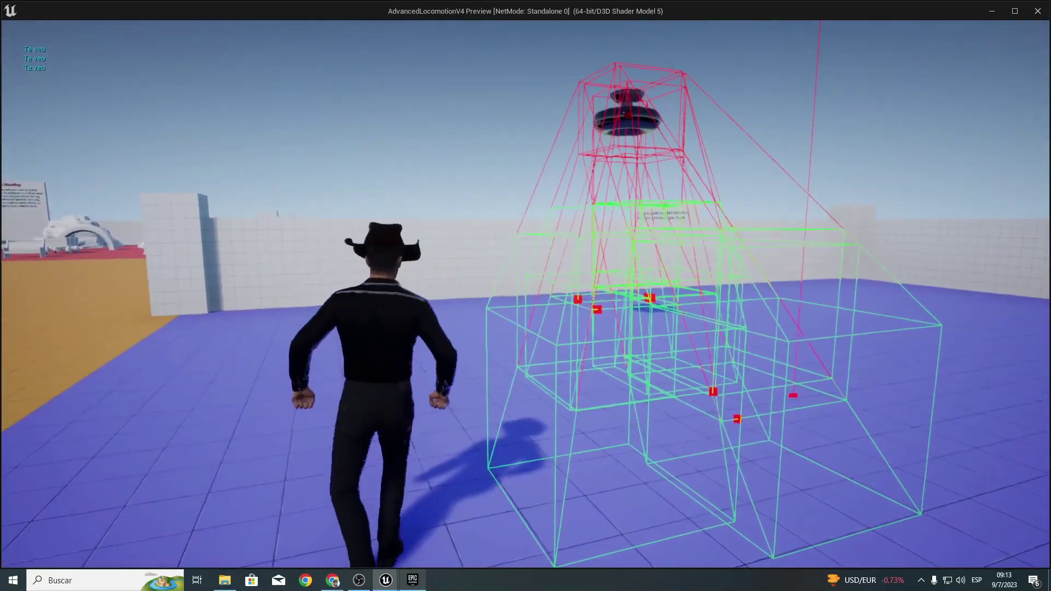
key(w)
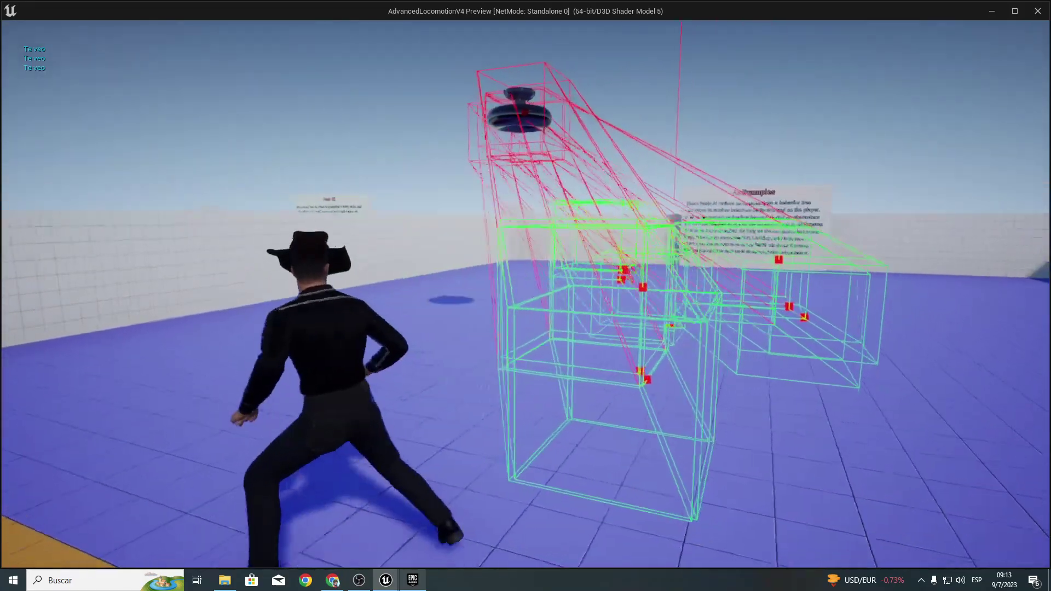
key(a)
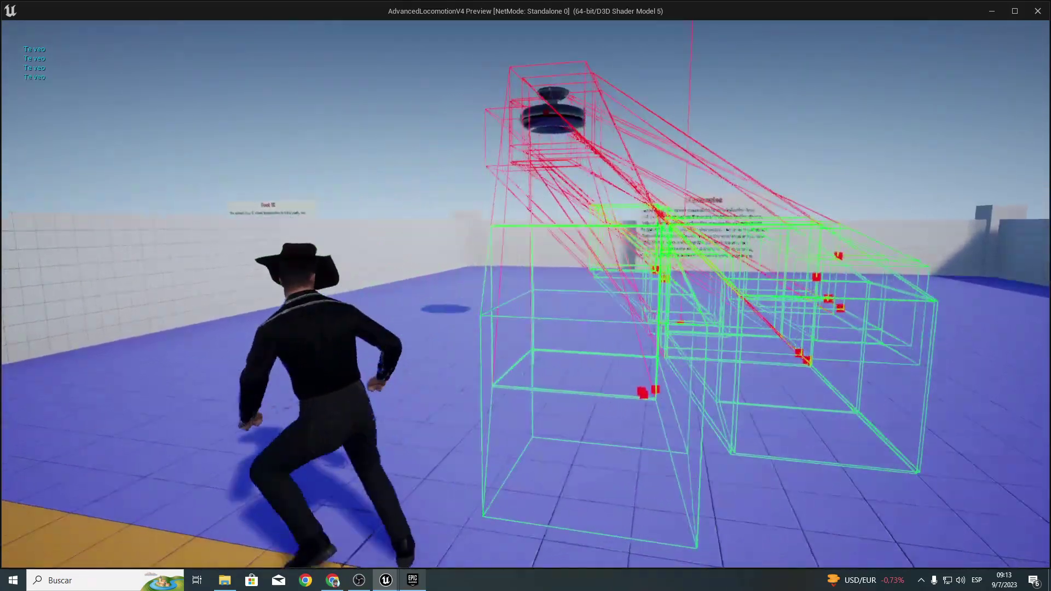
key(w)
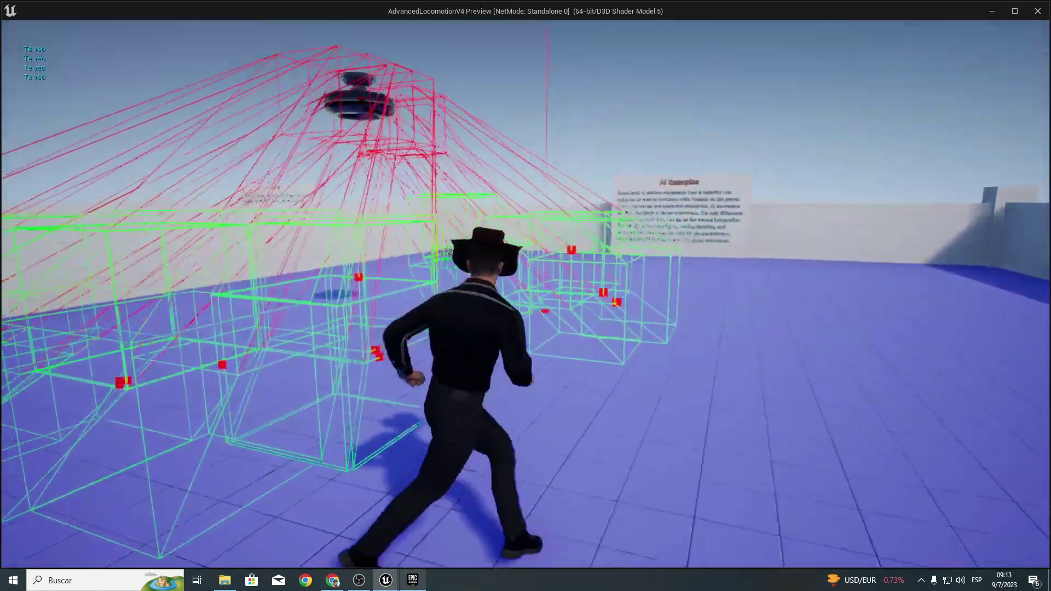
Step: Stop the play test and set the Box Trace's Draw Debug Type to Ninguno
key(Escape)
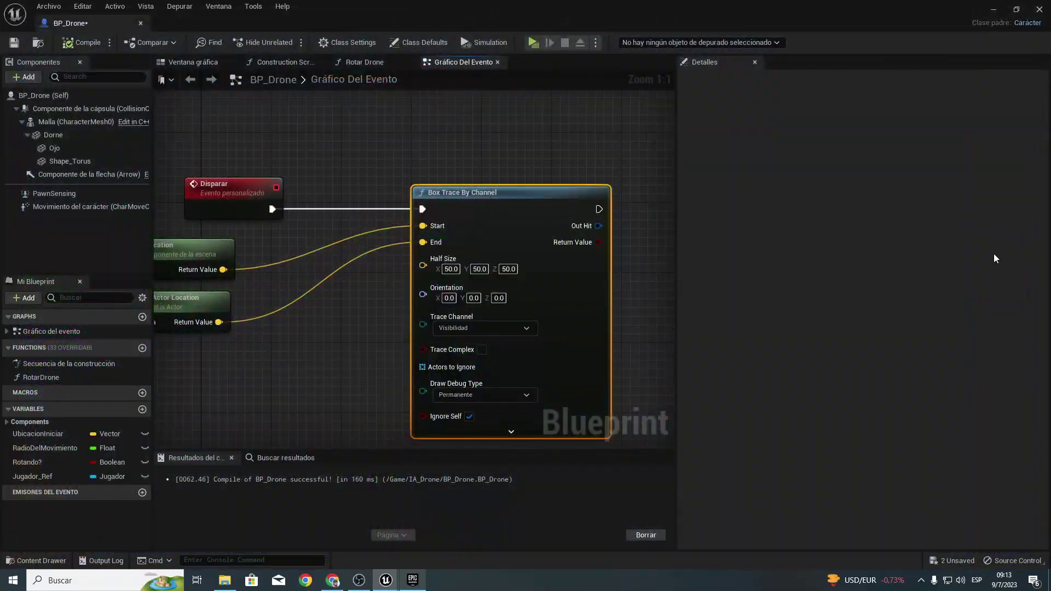
click(468, 396)
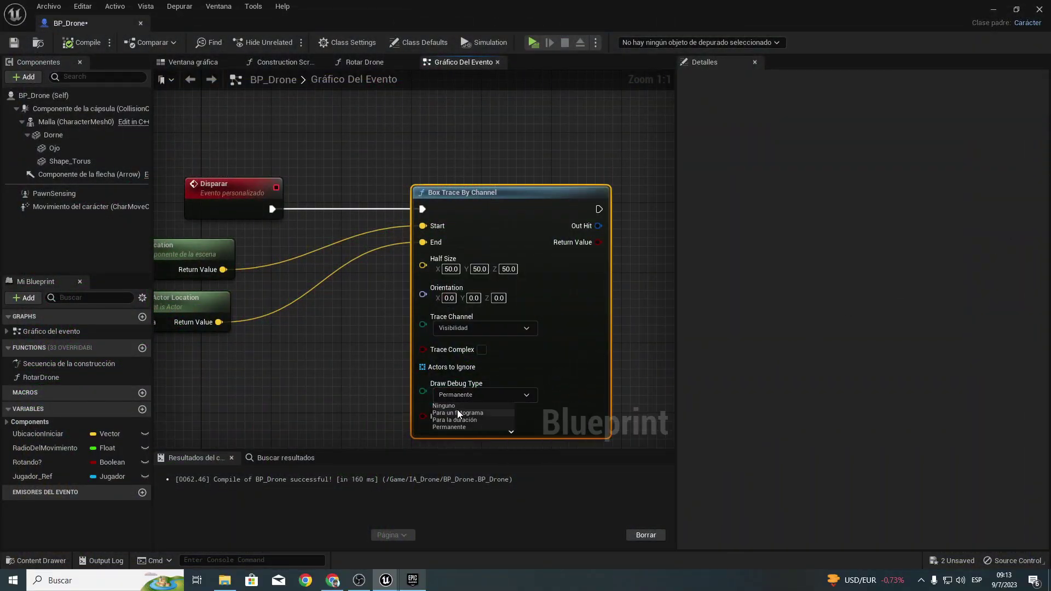
click(457, 409)
Step: Break the trace's Out Hit into a fully expanded Romper resultado de golpe node
scroll(575, 286, down, 2)
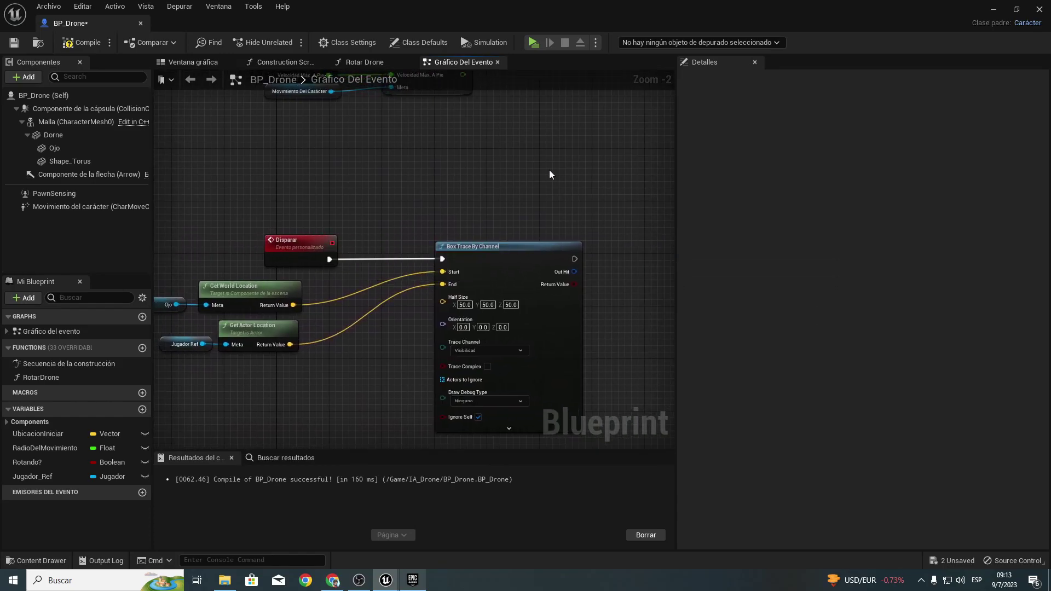
right_drag(551, 171, 290, 265)
right_drag(205, 249, 309, 222)
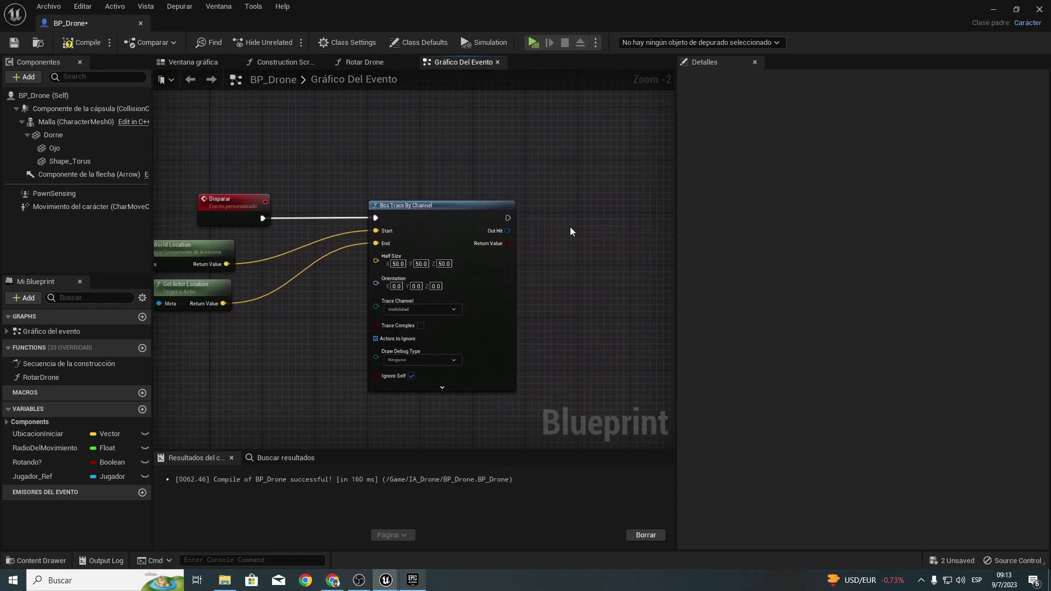
scroll(309, 222, up, 2)
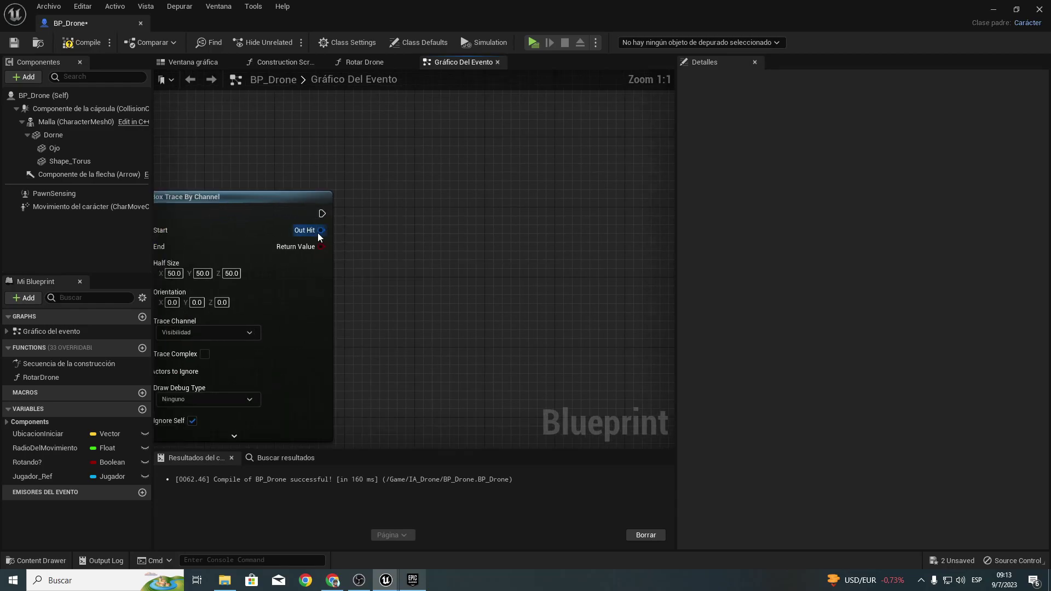
drag(320, 230, 423, 272)
text(romp)
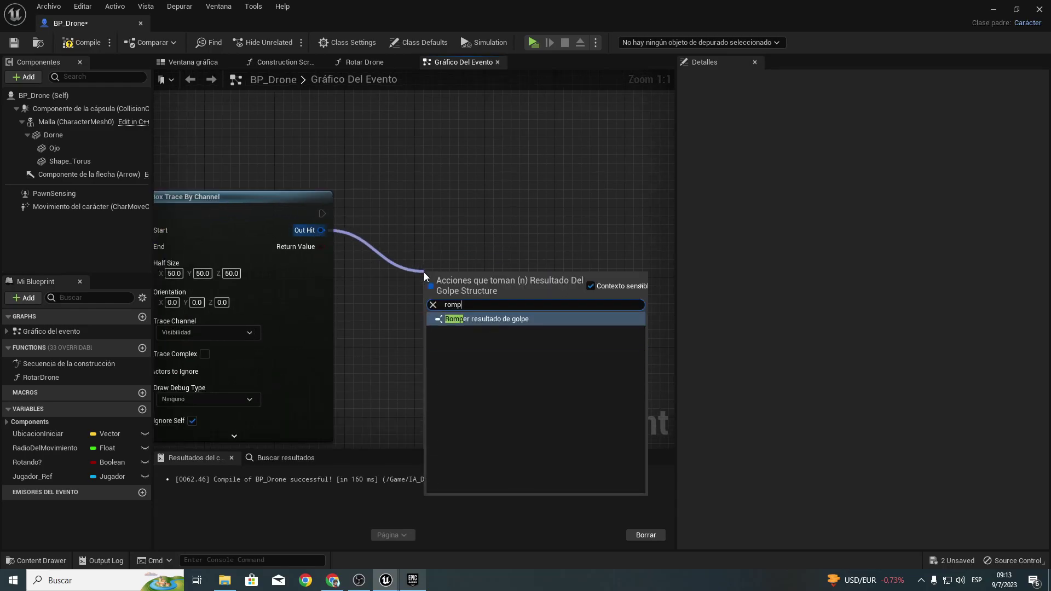
text(er)
key(Return)
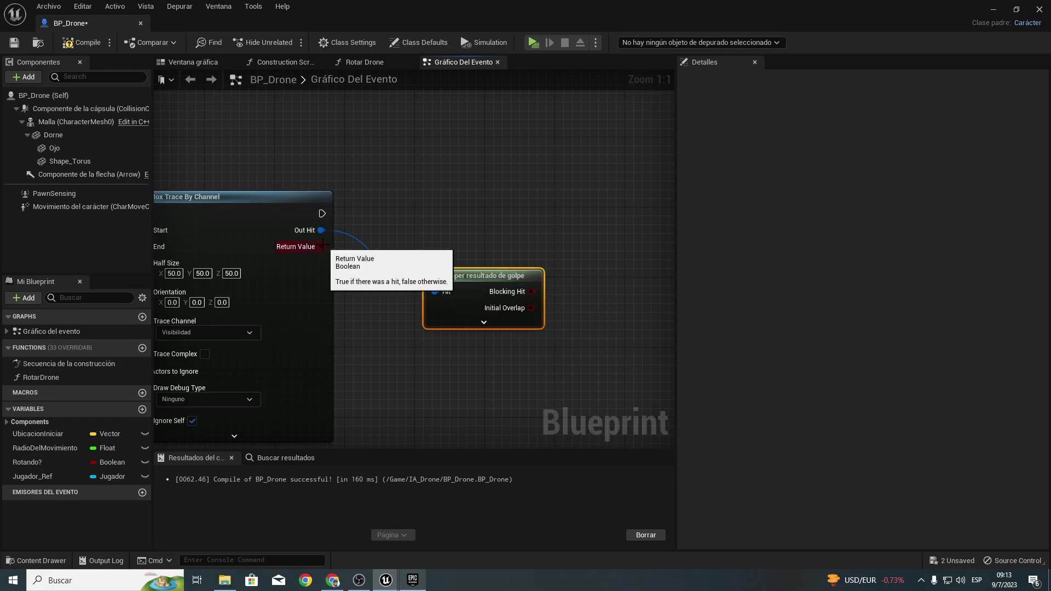
click(483, 322)
right_drag(559, 283, 408, 292)
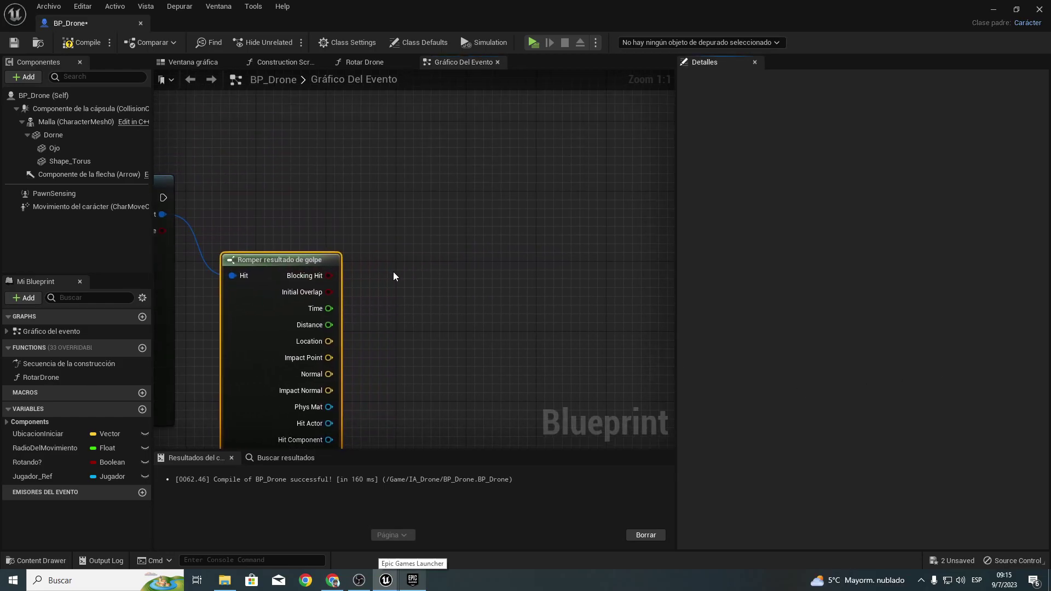
right_drag(393, 275, 488, 201)
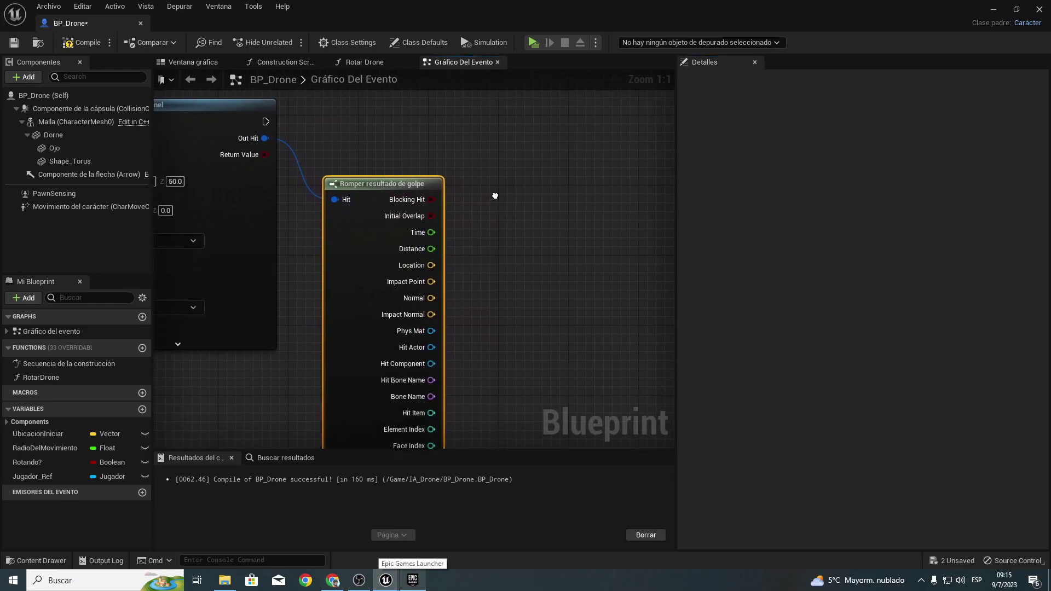
click(995, 10)
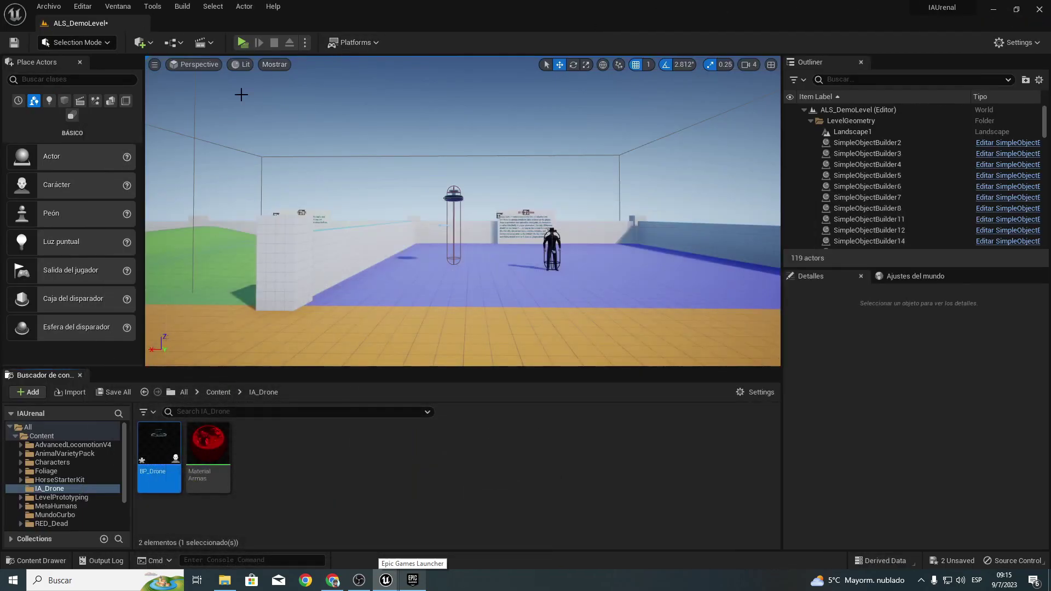
Step: Create a new Actor Blueprint Class in the IA_Drone folder and begin naming it BPCohete
right_click(301, 474)
click(364, 160)
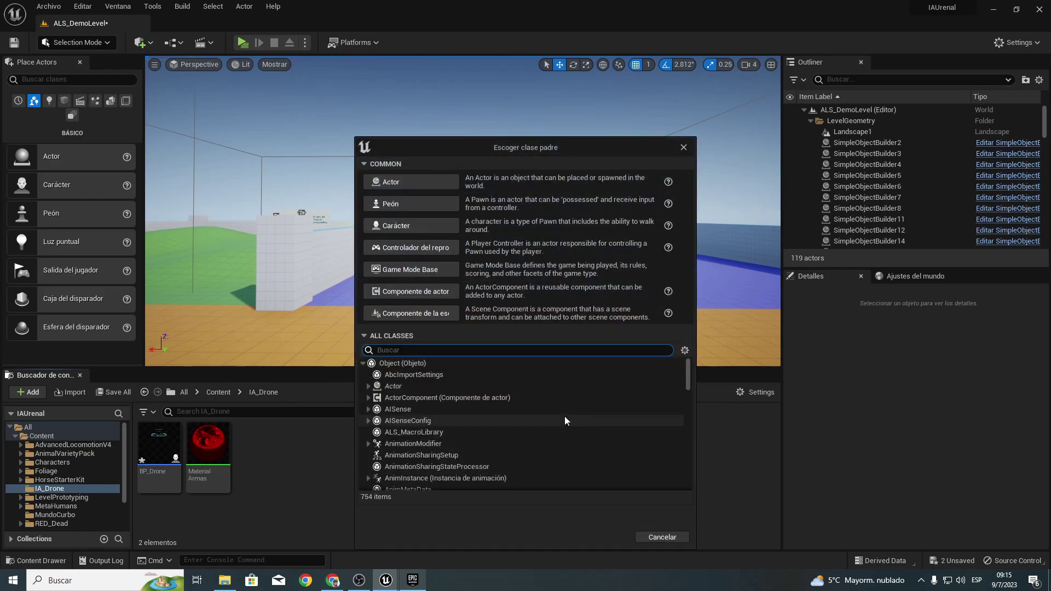
click(416, 180)
text(Cohete)
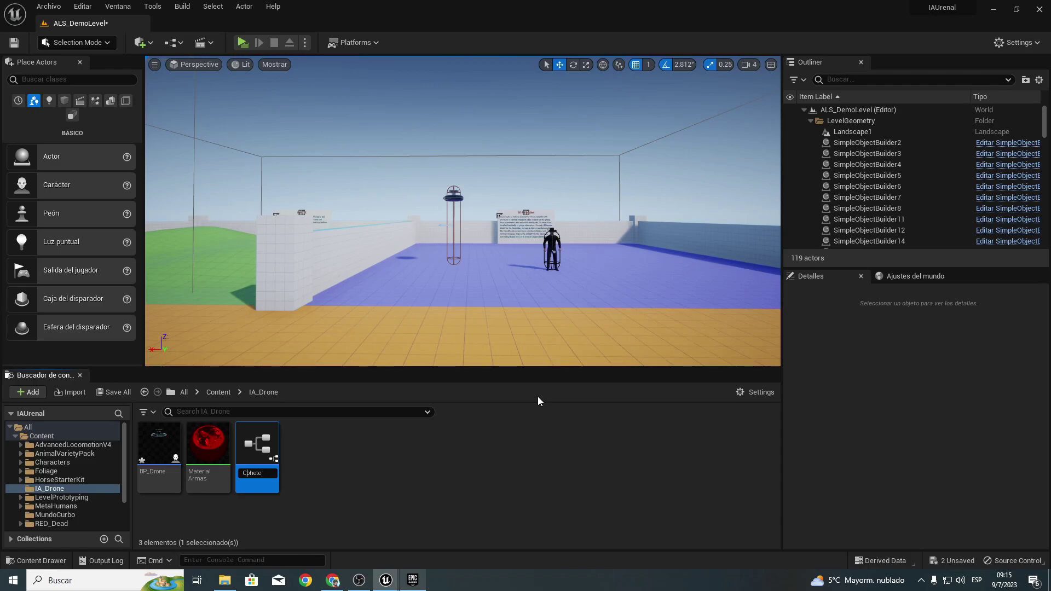
key(Home)
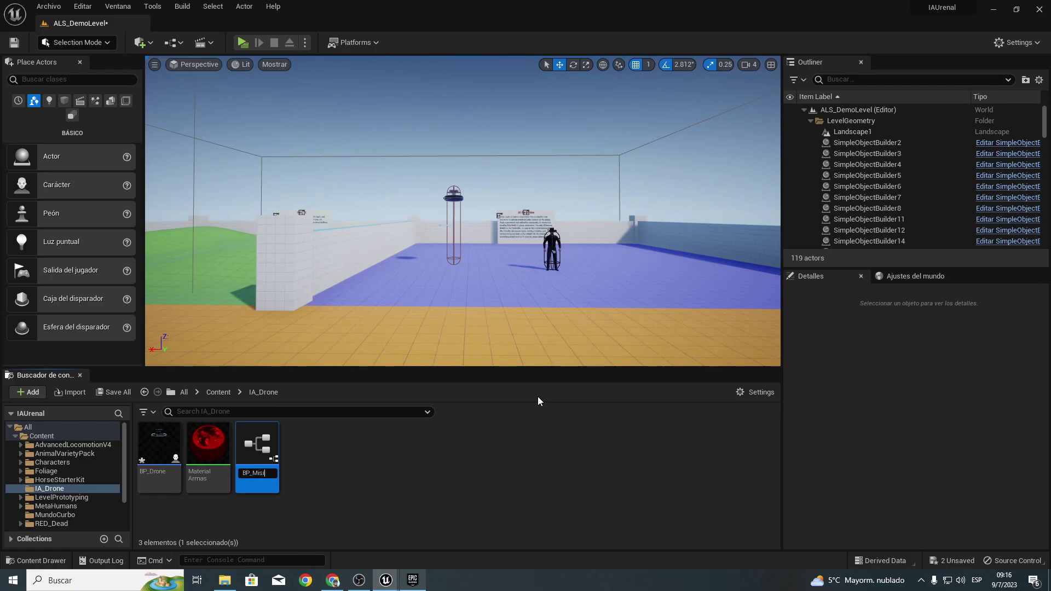
Step: Confirm the BP_Misil name for the new Blueprint and save all content with Ctrl+Shift+S
key(Return)
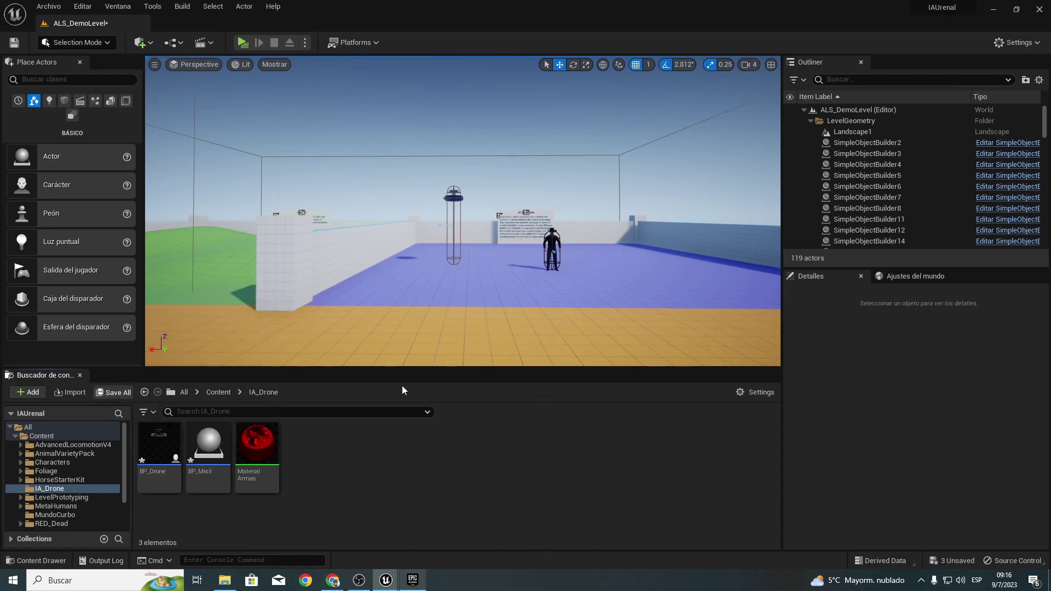
key(ctrl+shift+s)
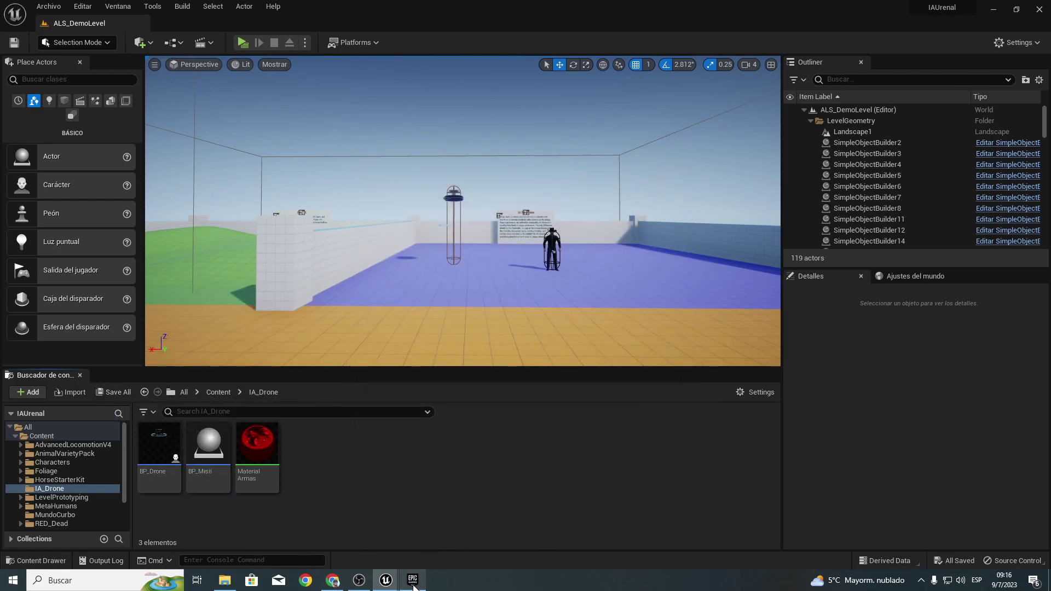
Step: In Epic Games Launcher, find the Military Weapons Silver pack and browse its gallery pictures
click(413, 584)
scroll(616, 399, down, 1)
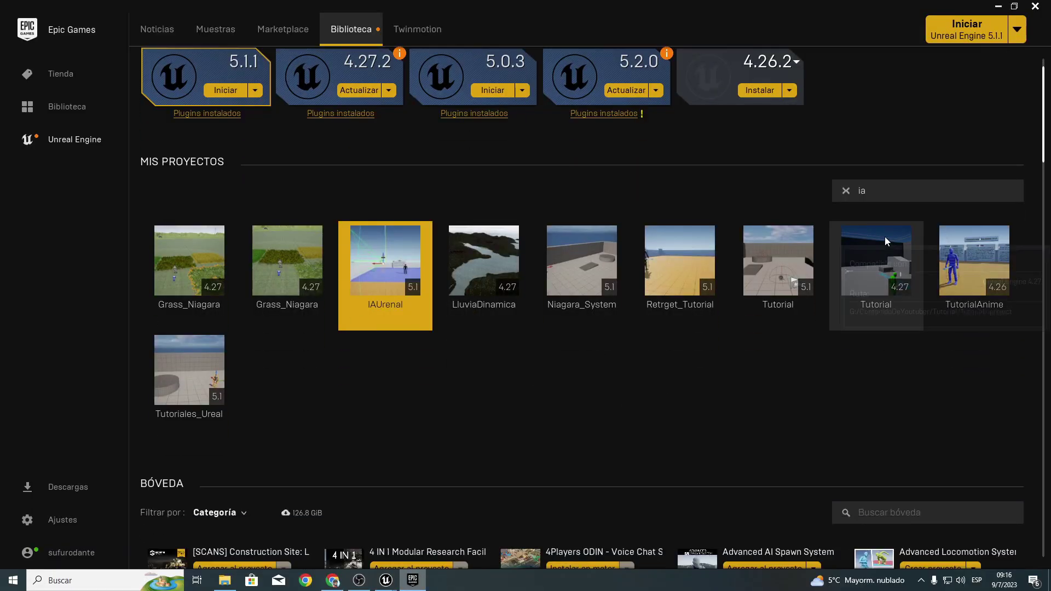
click(875, 192)
scroll(803, 392, down, 3)
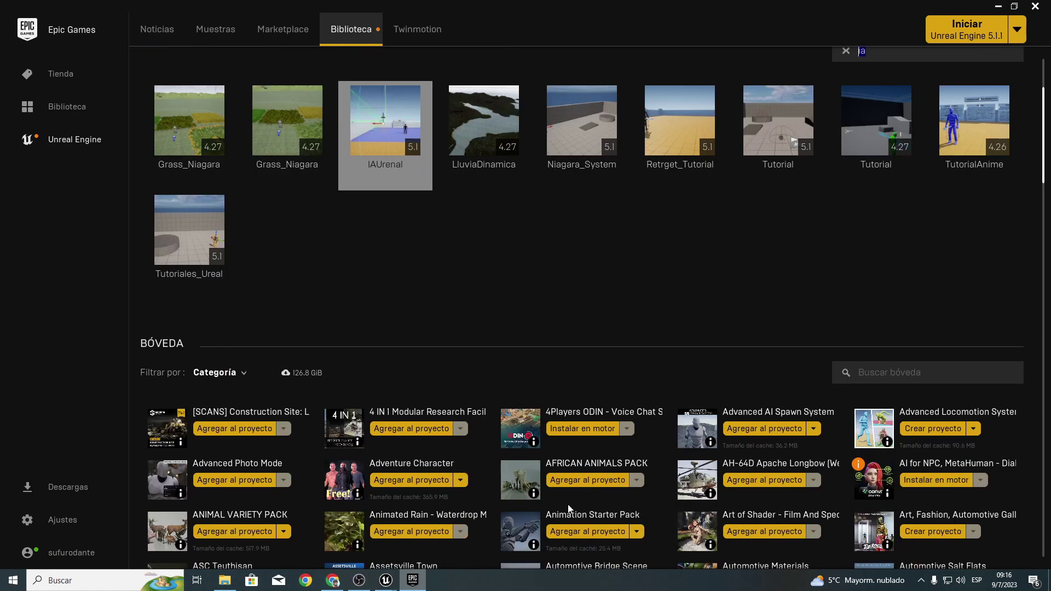
scroll(484, 428, down, 3)
scroll(484, 428, down, 3)
scroll(330, 459, down, 3)
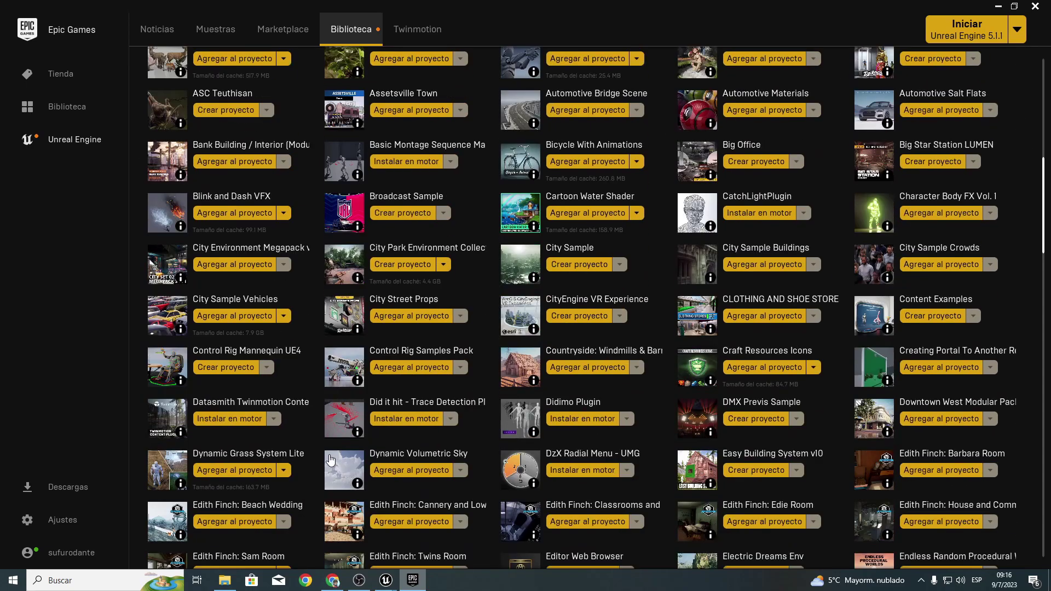
scroll(296, 440, down, 1)
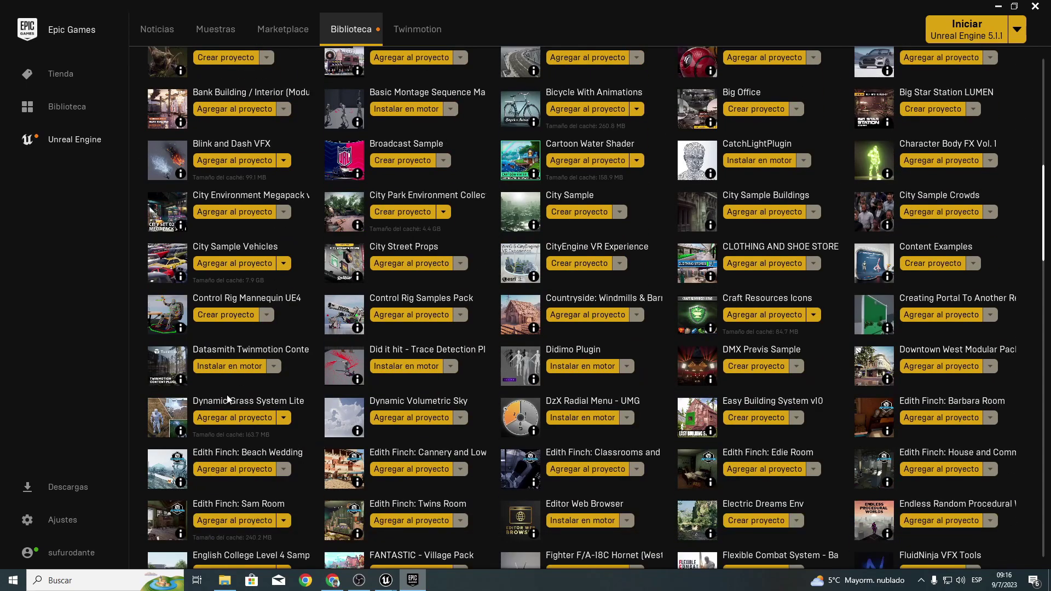
scroll(227, 398, down, 3)
click(216, 471)
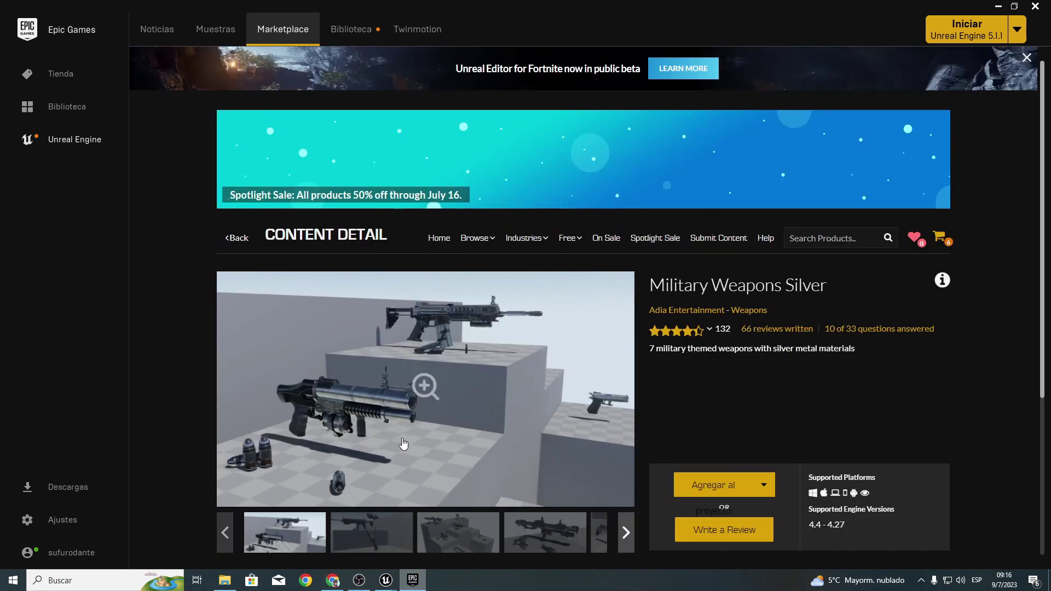
click(378, 534)
click(451, 533)
click(536, 535)
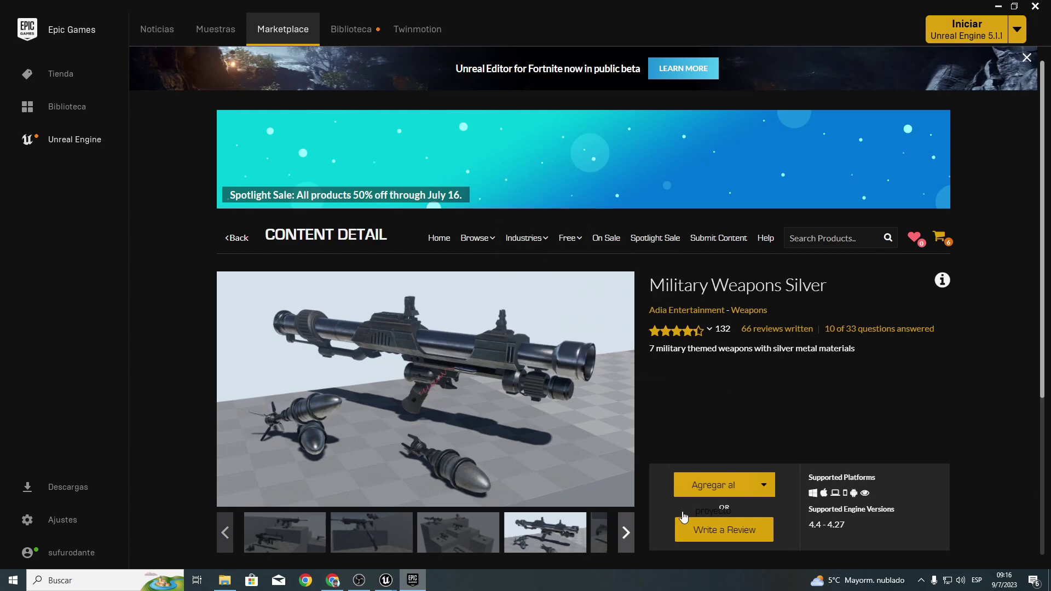
Step: Add the pack to the IAUrenal project, showing all projects and choosing asset version 4.27
click(721, 491)
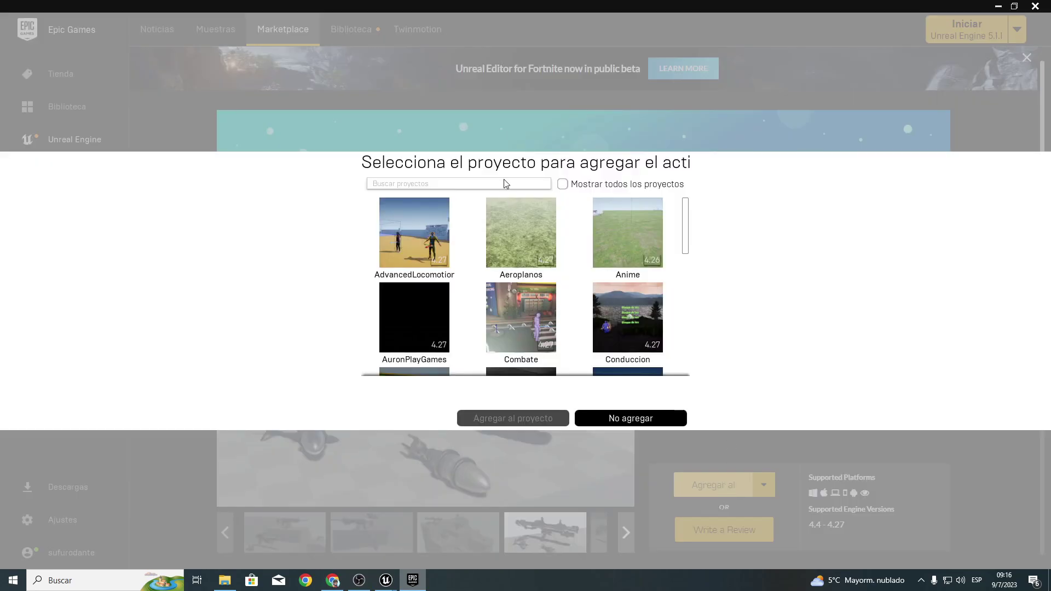
text(i)
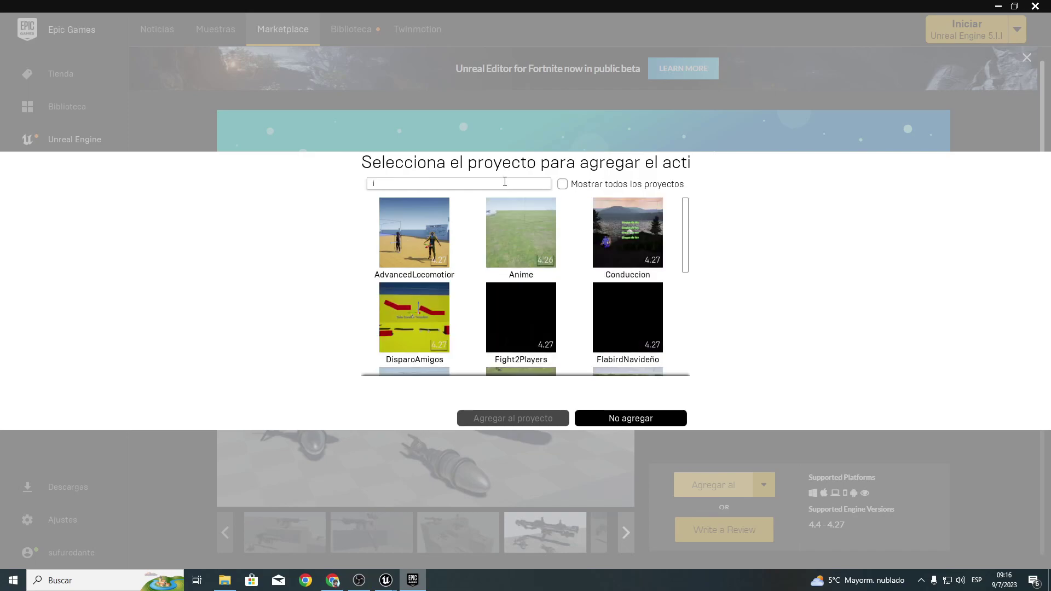
text(a)
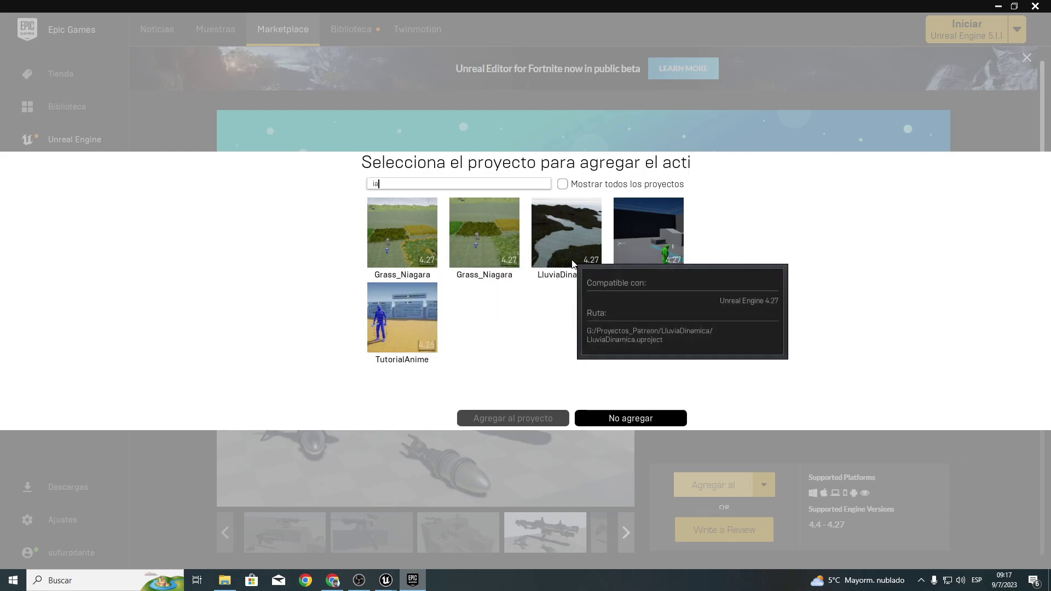
click(563, 185)
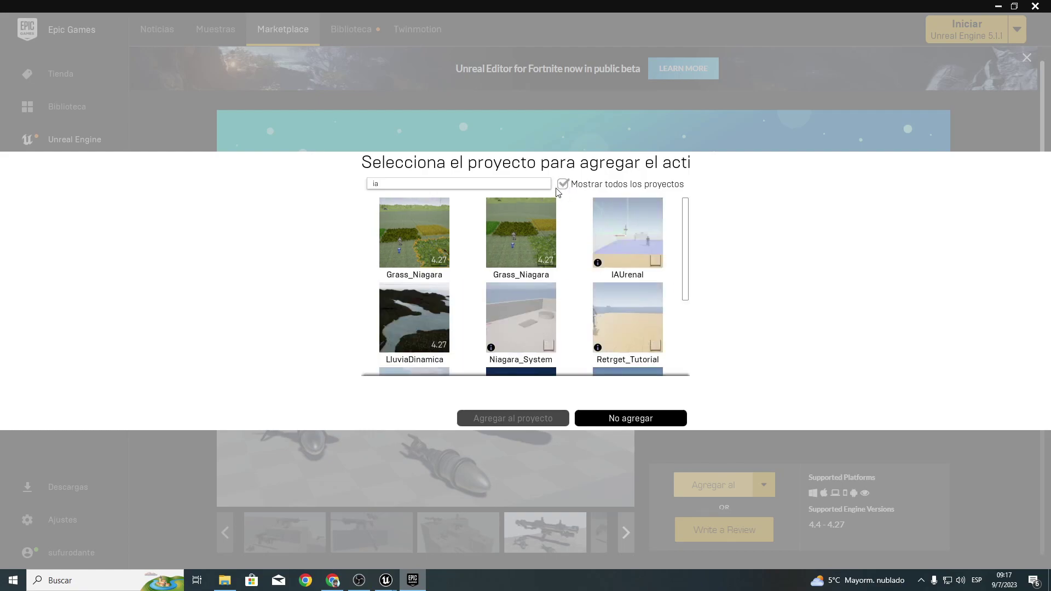
click(636, 244)
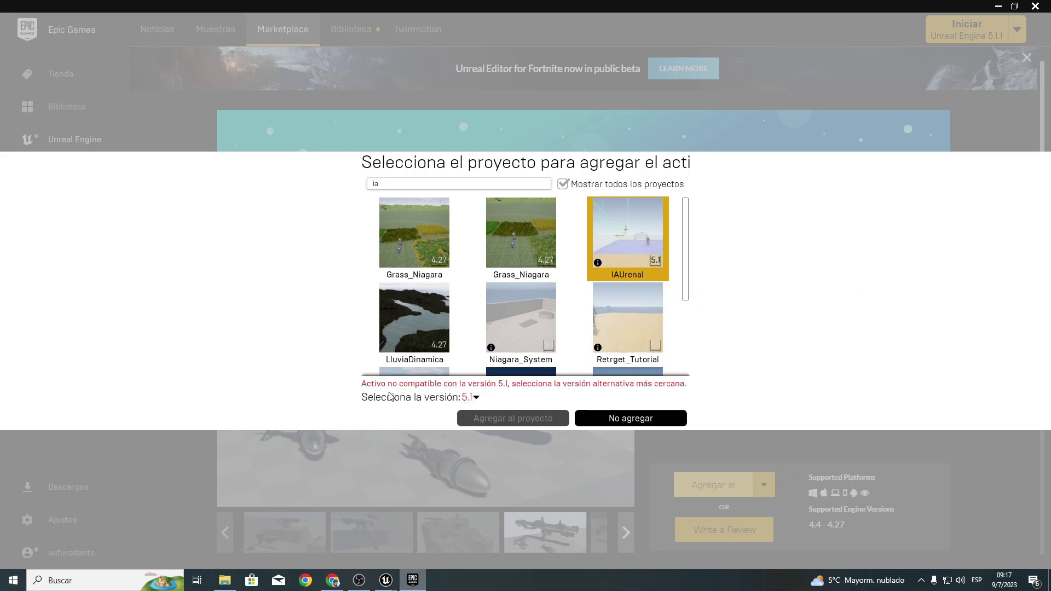
click(474, 402)
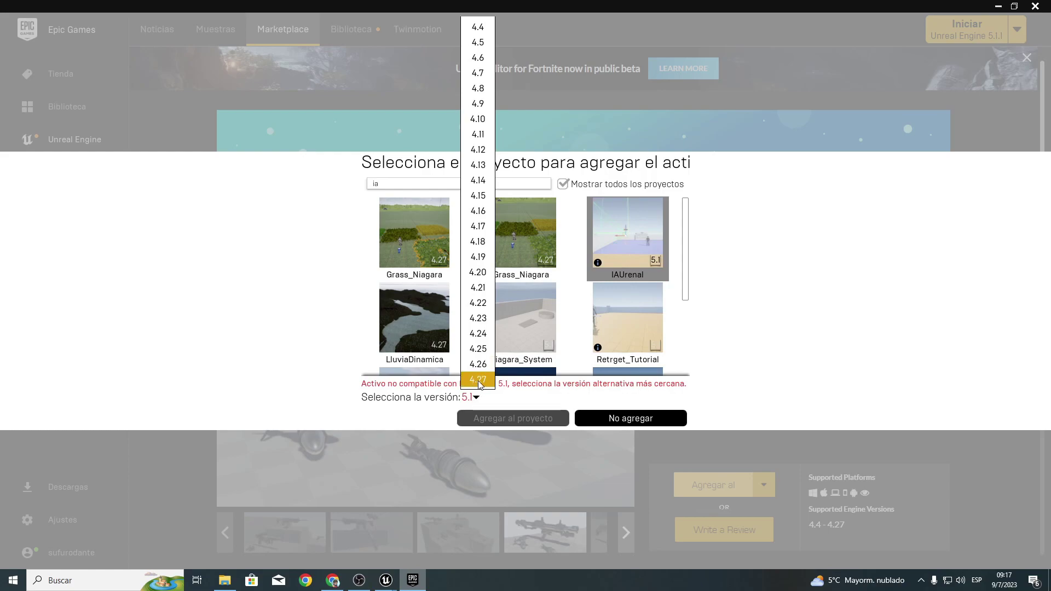
click(477, 380)
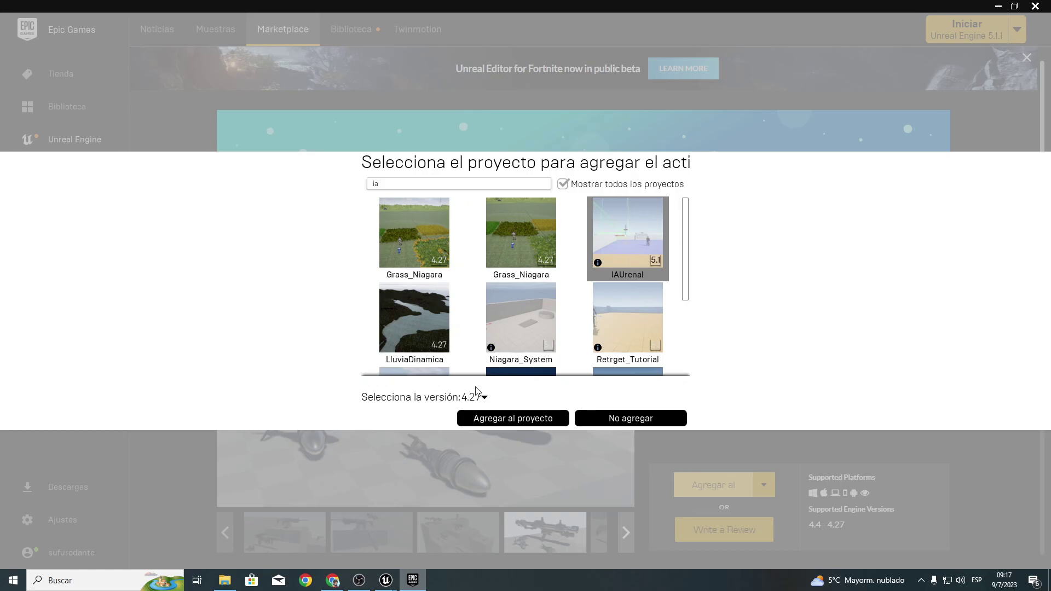
click(516, 418)
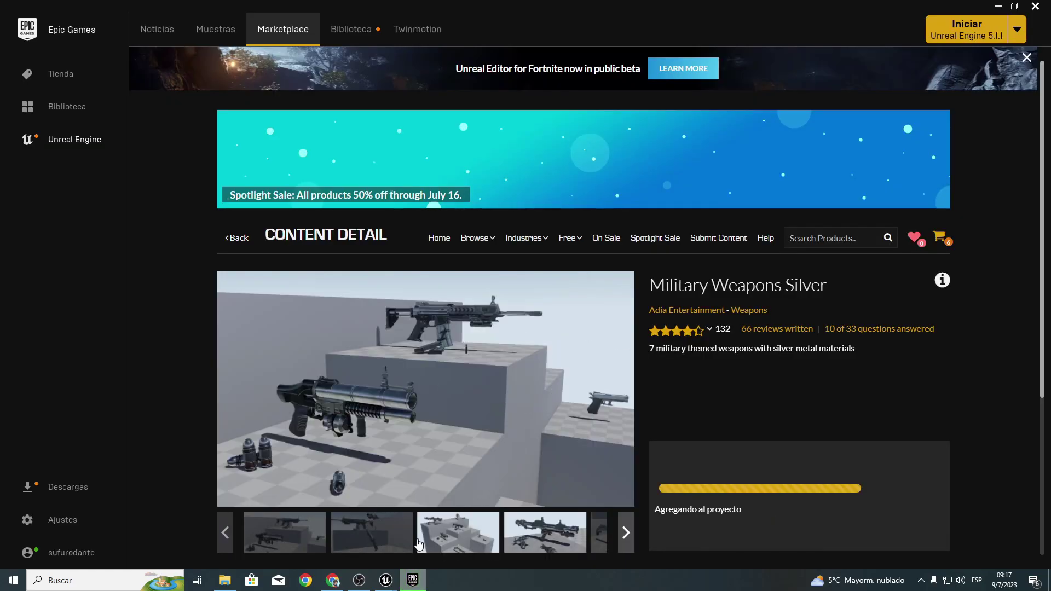
Step: Open the BP_Misil Blueprint from the IA_Drone folder in the Content Browser
mouse_move(391, 583)
click(427, 550)
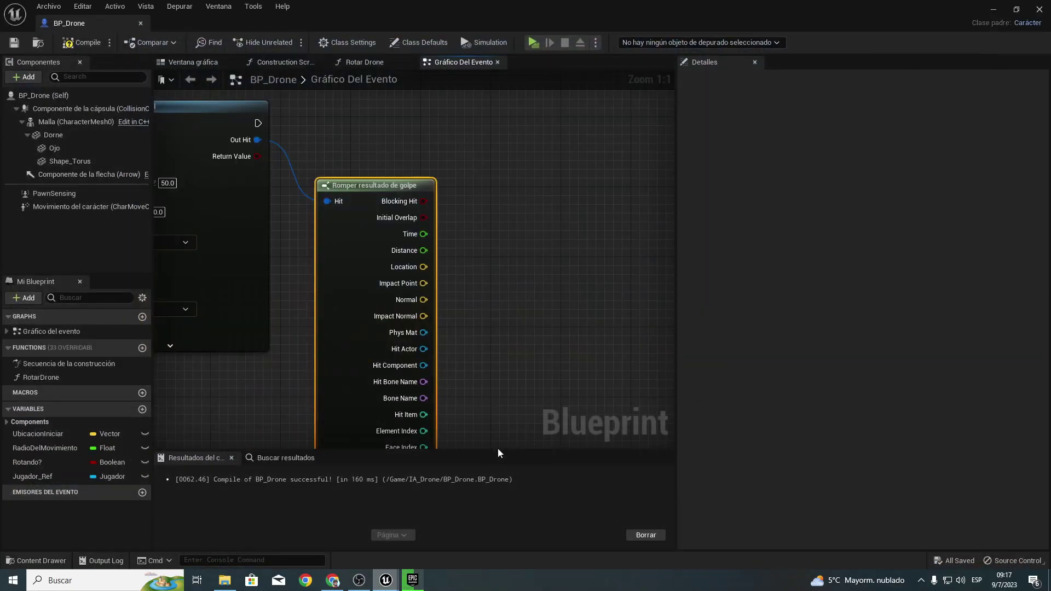
mouse_move(413, 580)
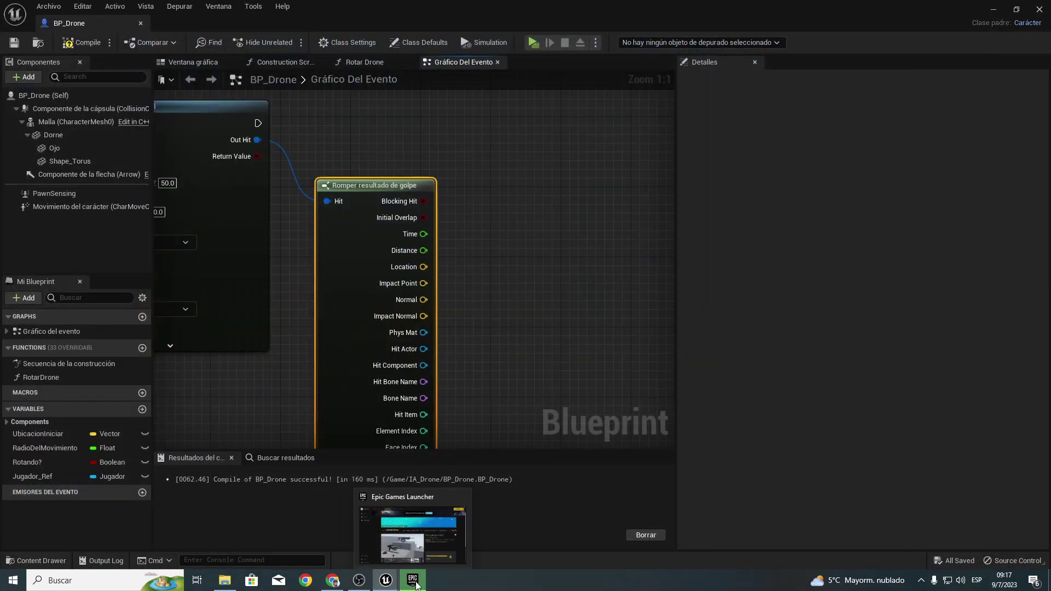
click(994, 10)
click(219, 392)
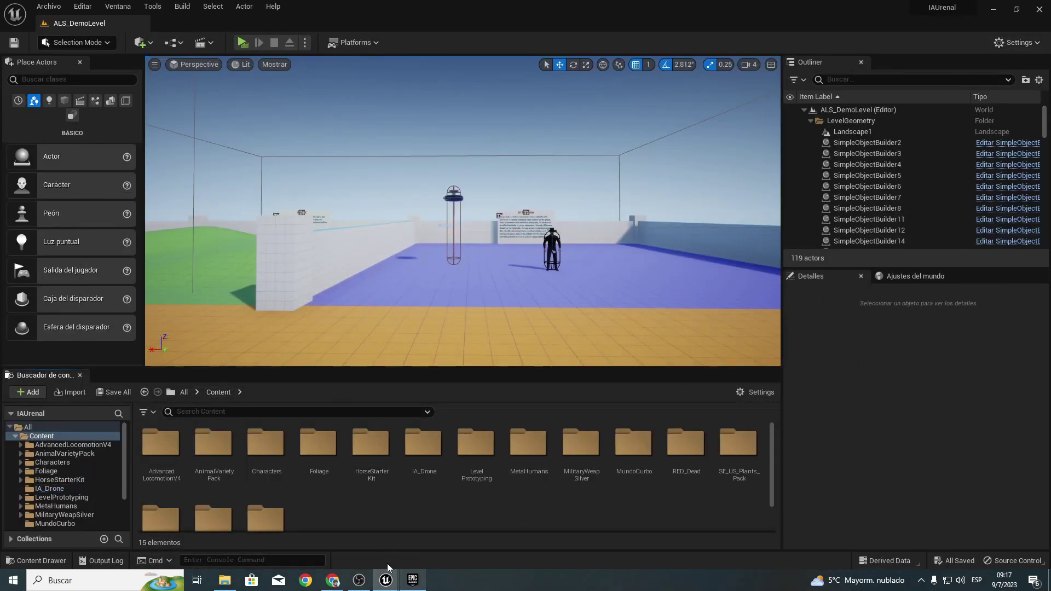
key(alt+Tab)
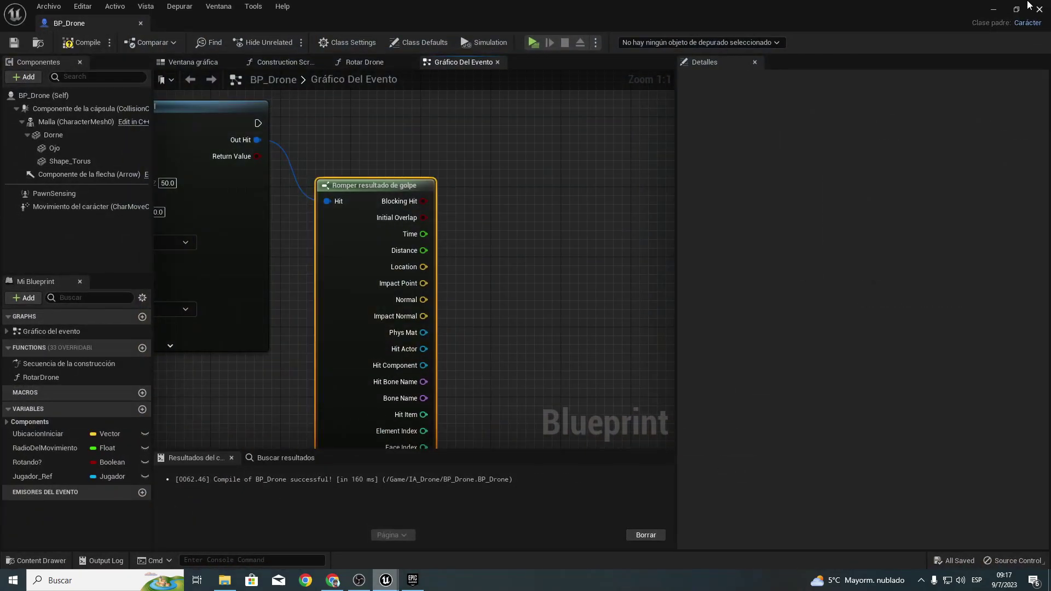
click(1010, 10)
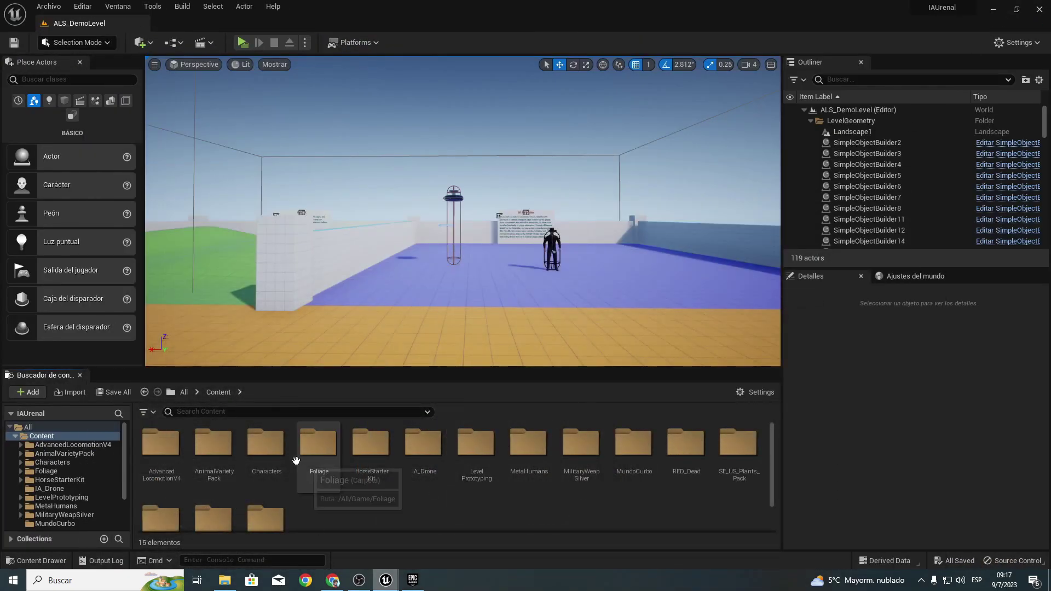
double_click(424, 444)
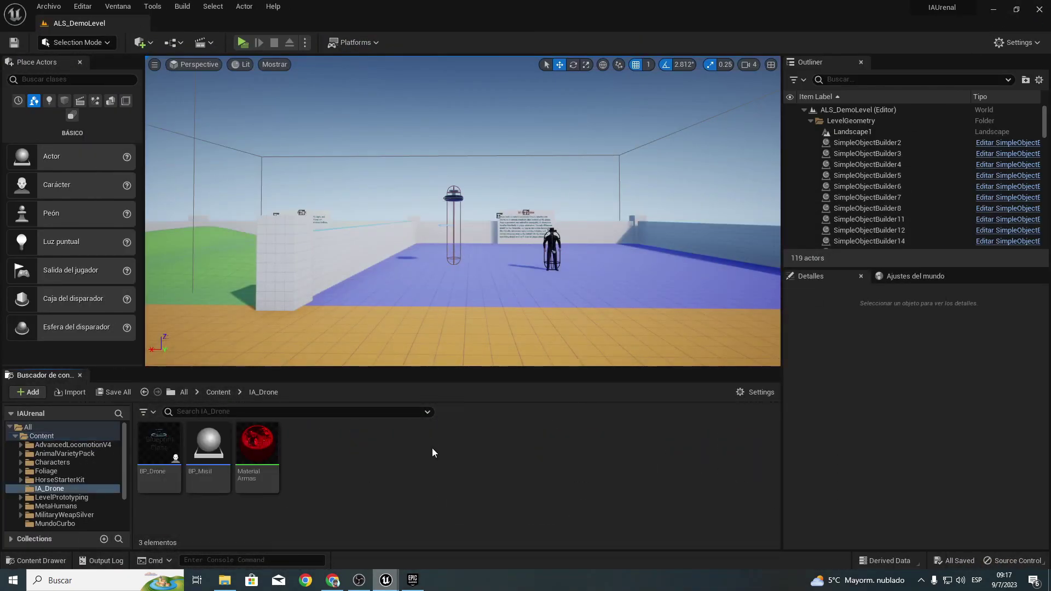
double_click(205, 447)
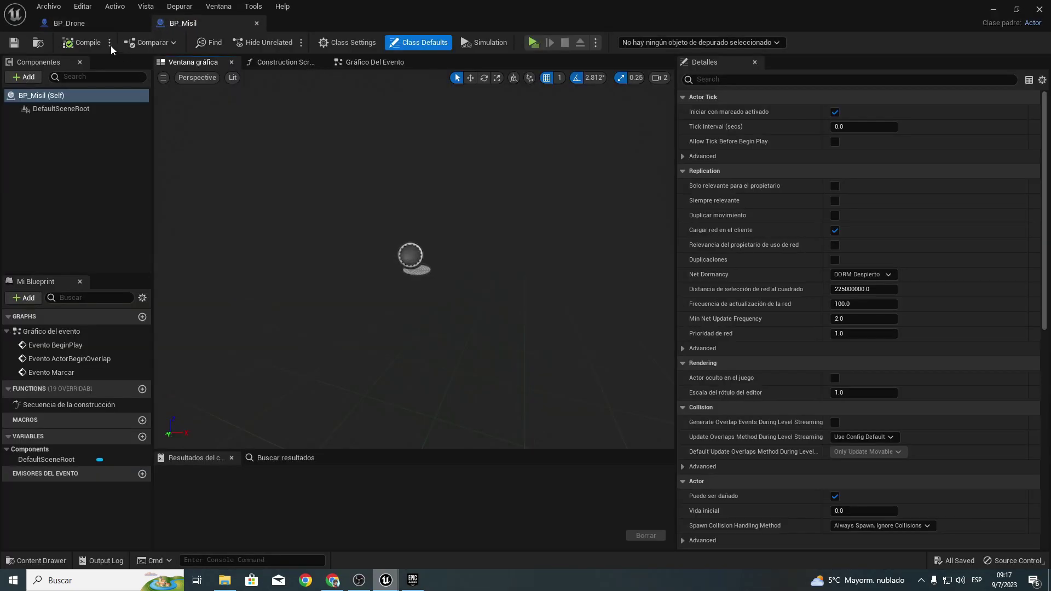
Step: Add a static mesh component named ModeloMisil and make it the root component
click(26, 79)
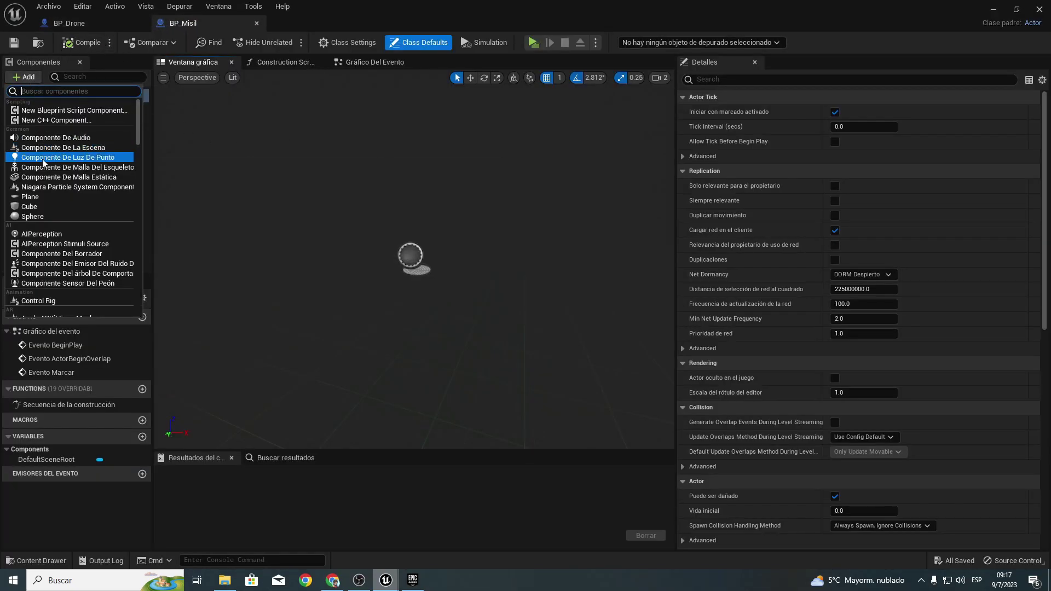
click(41, 177)
text(ModeloMisil)
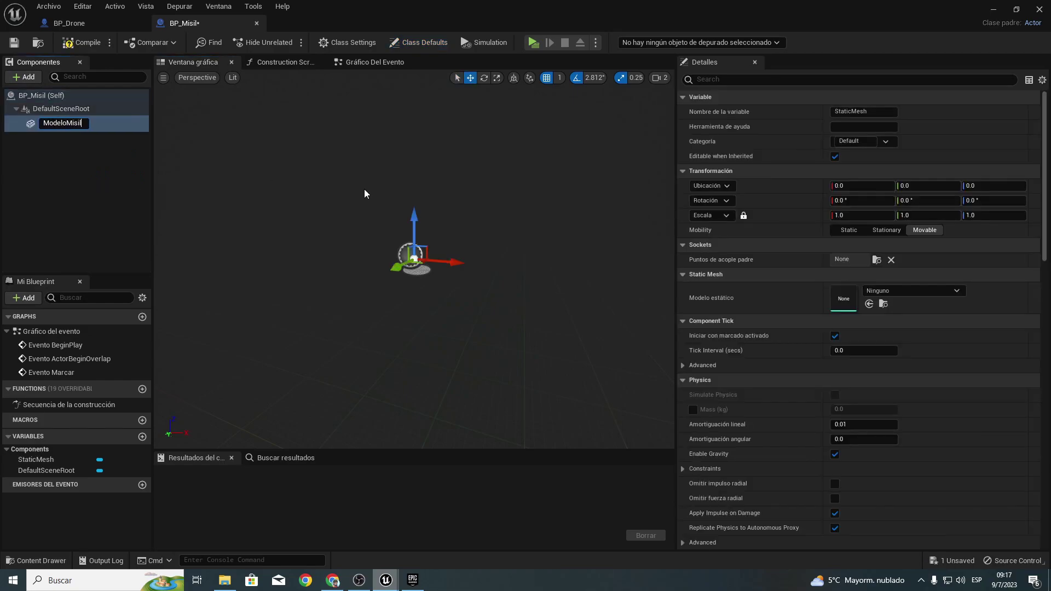
key(Return)
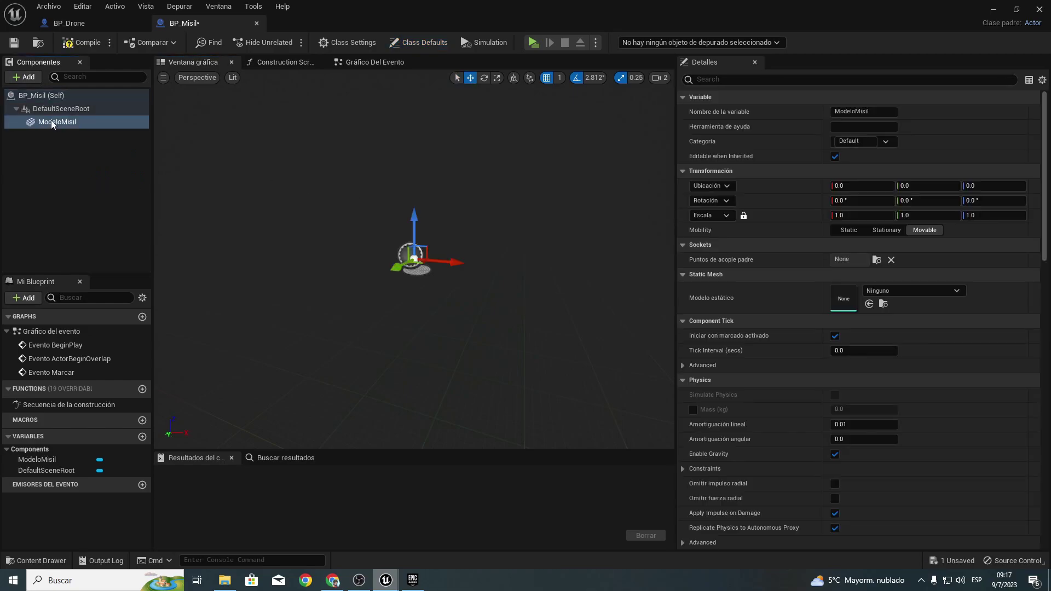
drag(41, 127, 68, 109)
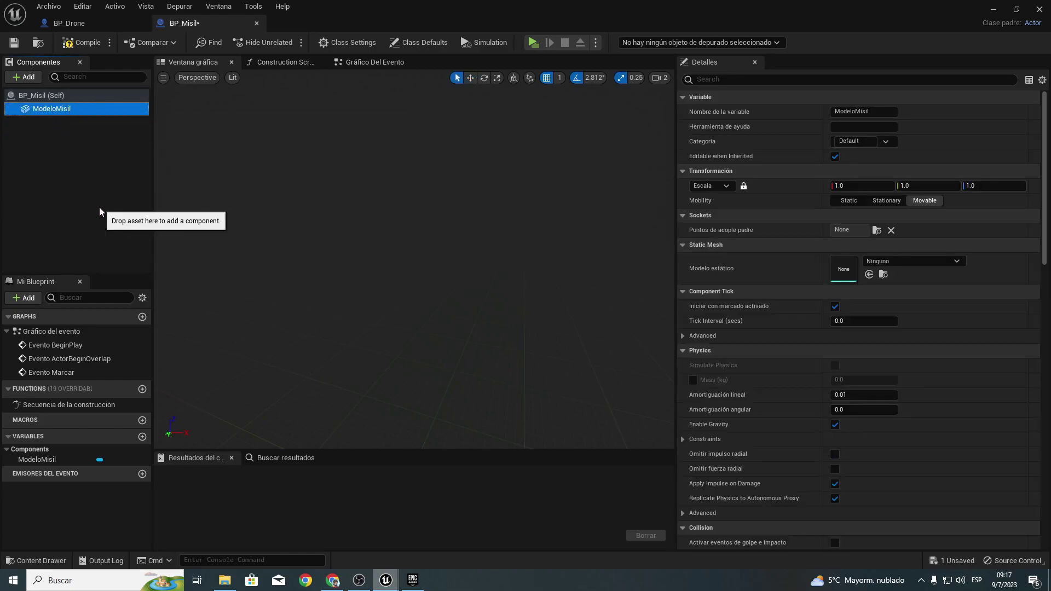
Step: Browse Content > MilitaryWeapSilver > Weapons and select the RocketLauncherA_Ammo mesh
click(1002, 11)
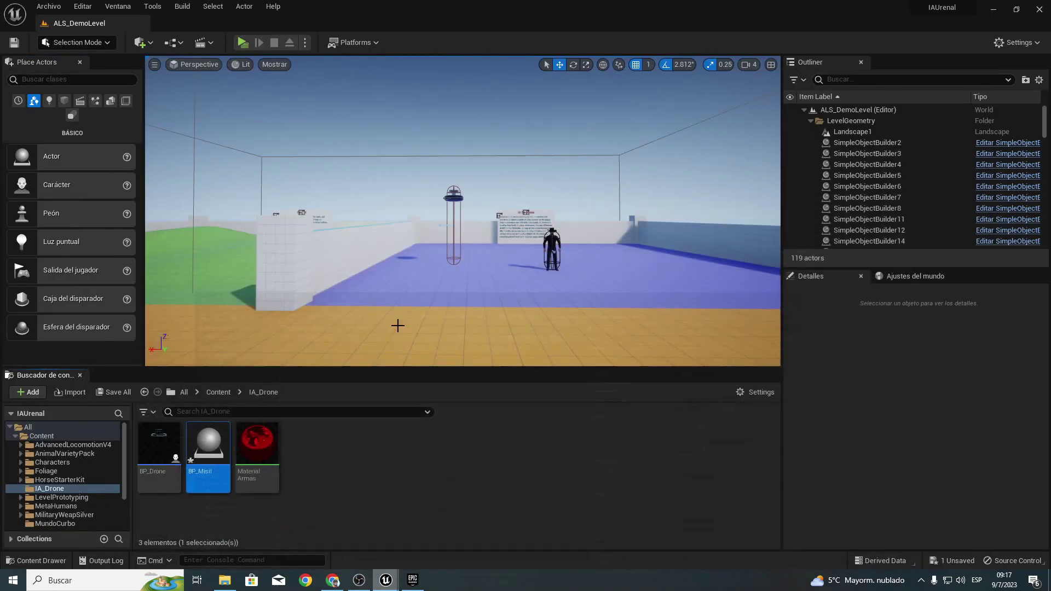
click(217, 392)
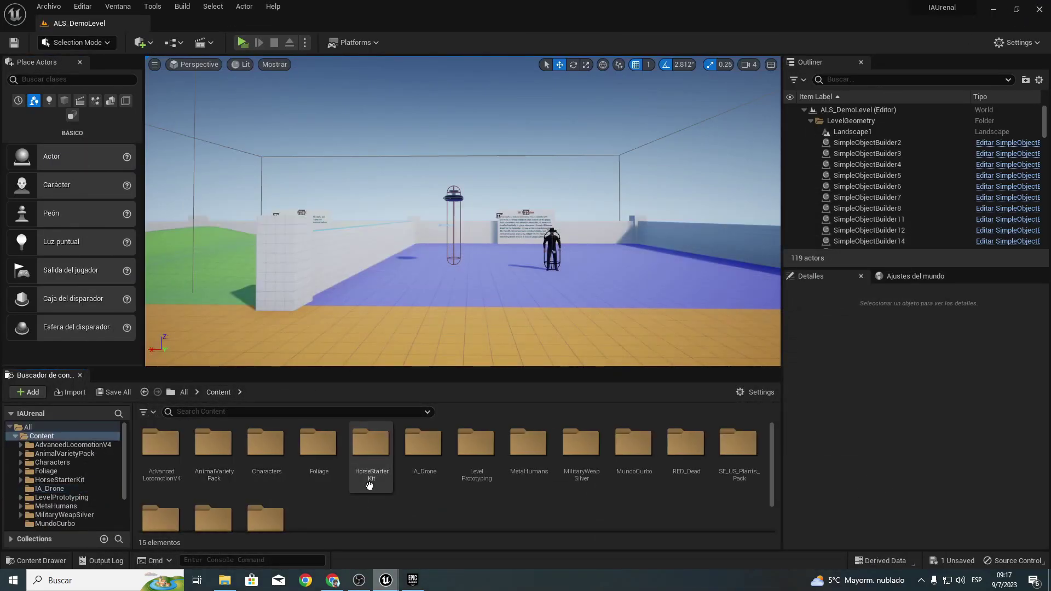
scroll(353, 490, down, 2)
click(213, 440)
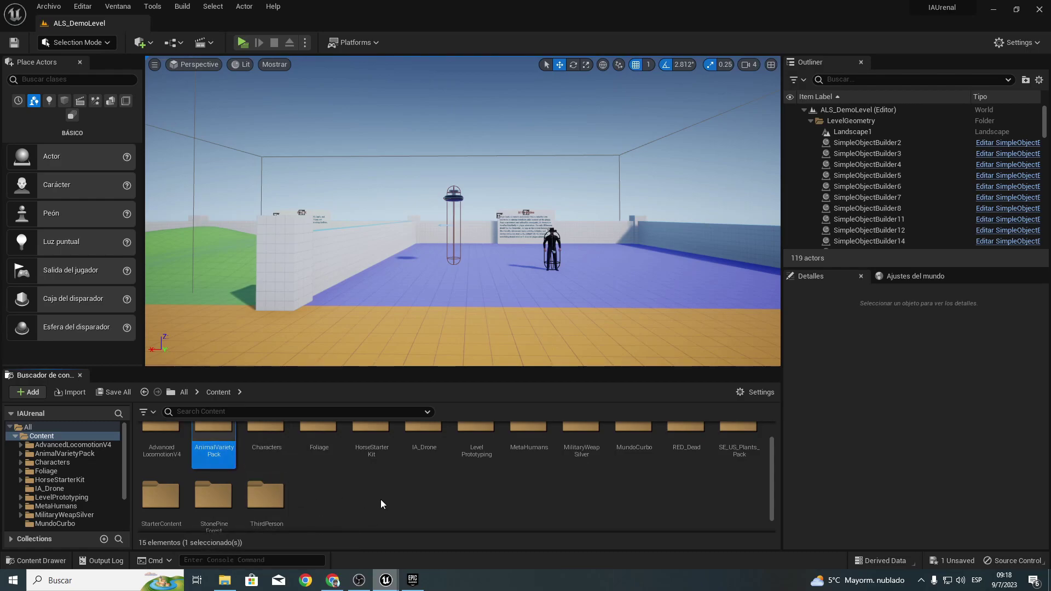
scroll(586, 468, up, 1)
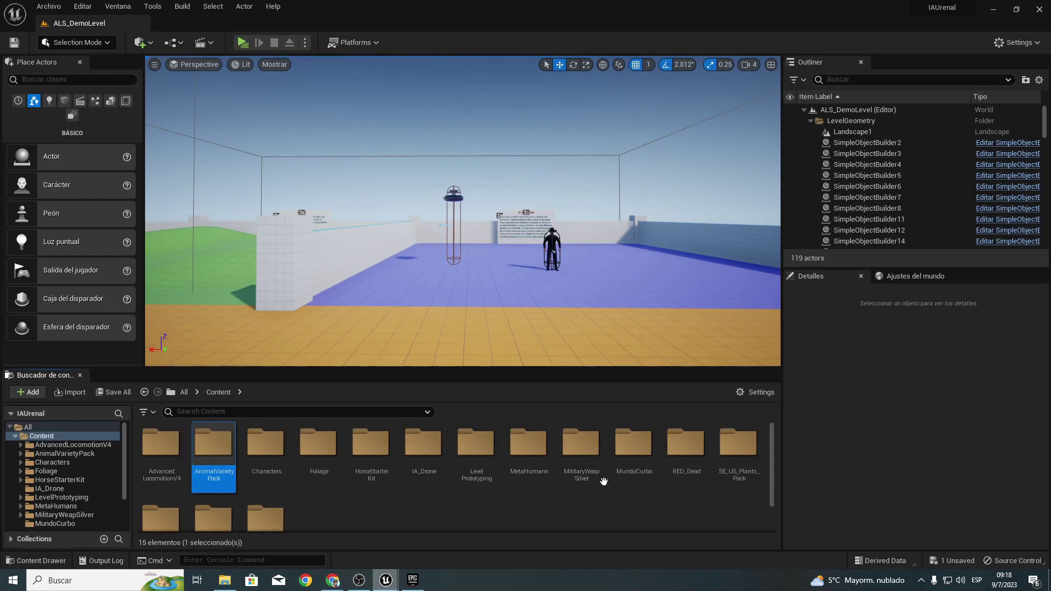
double_click(584, 443)
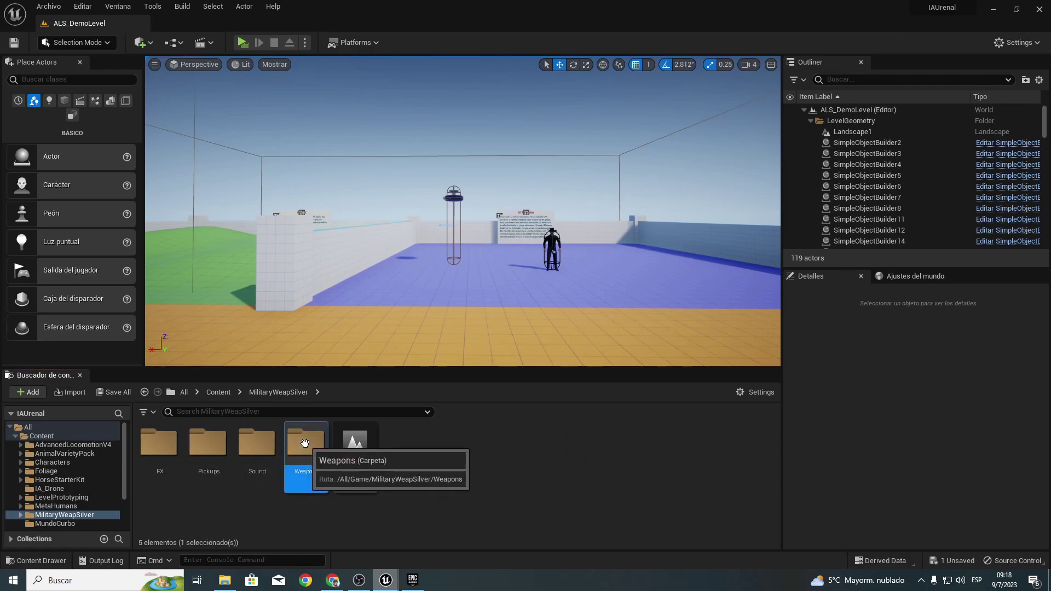
double_click(305, 444)
scroll(493, 460, down, 2)
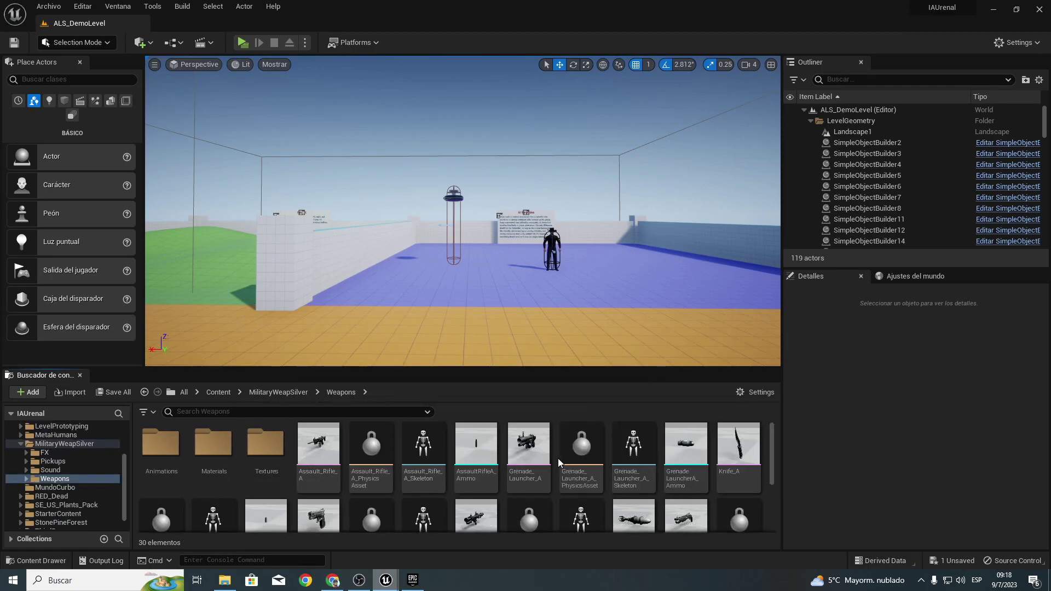
click(654, 499)
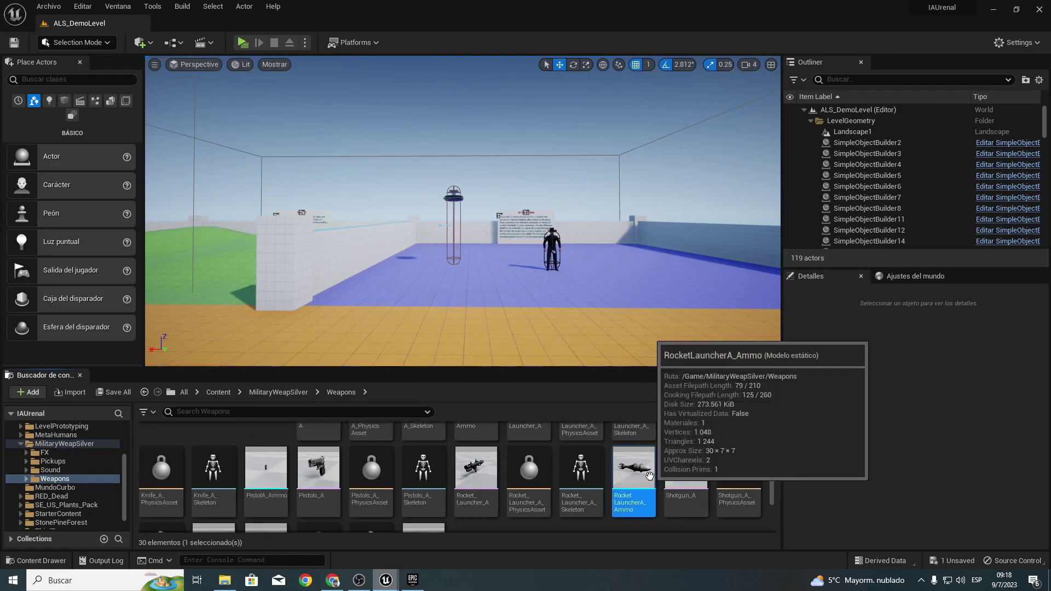
scroll(453, 500, down, 2)
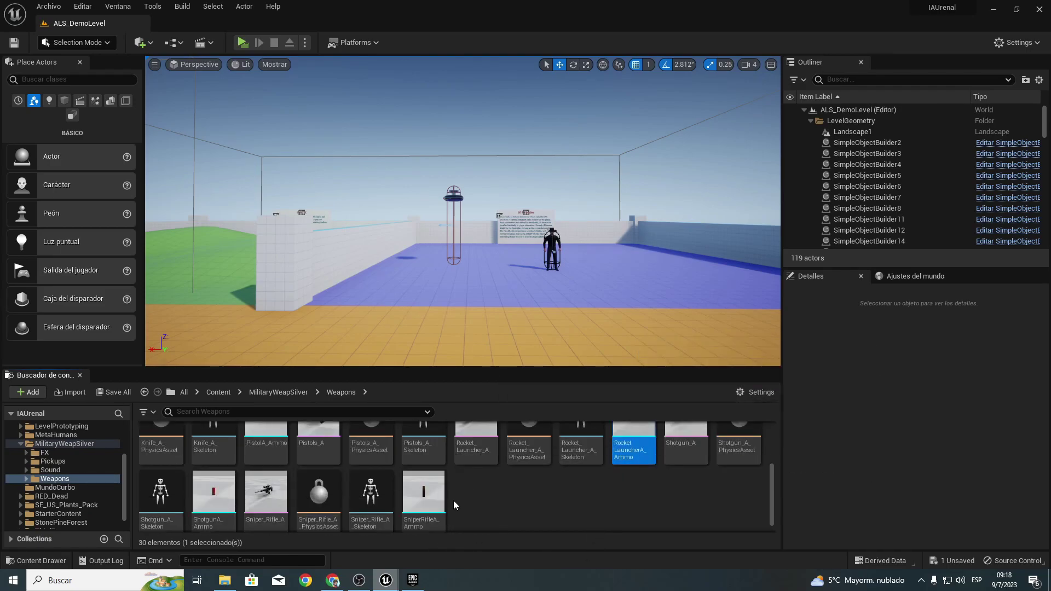
scroll(504, 492, up, 2)
scroll(504, 492, up, 2)
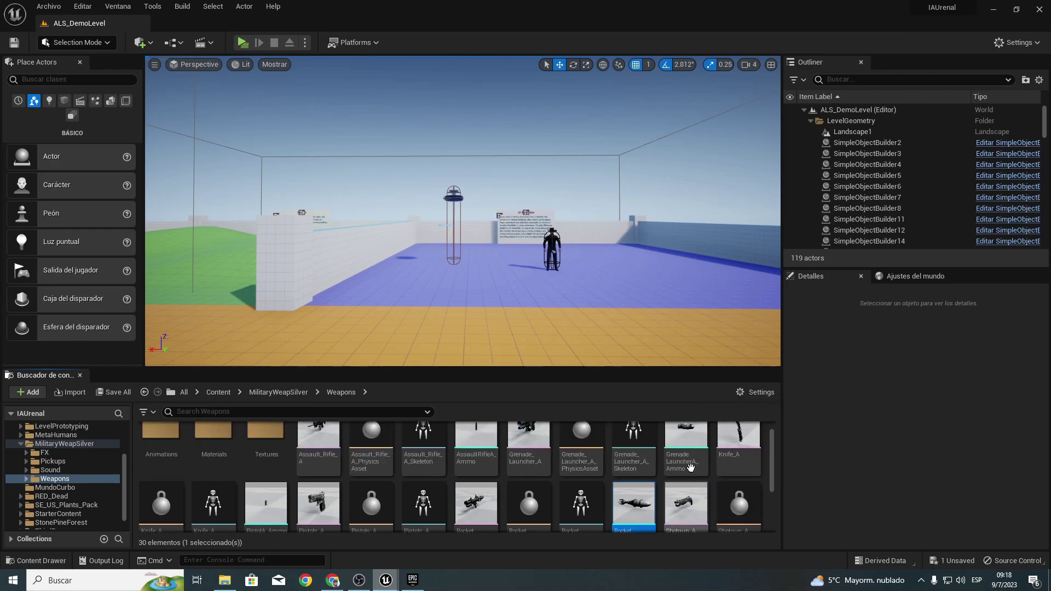
Step: In BP_Misil, search 'art' and add a Cascade Particle System component
mouse_move(386, 579)
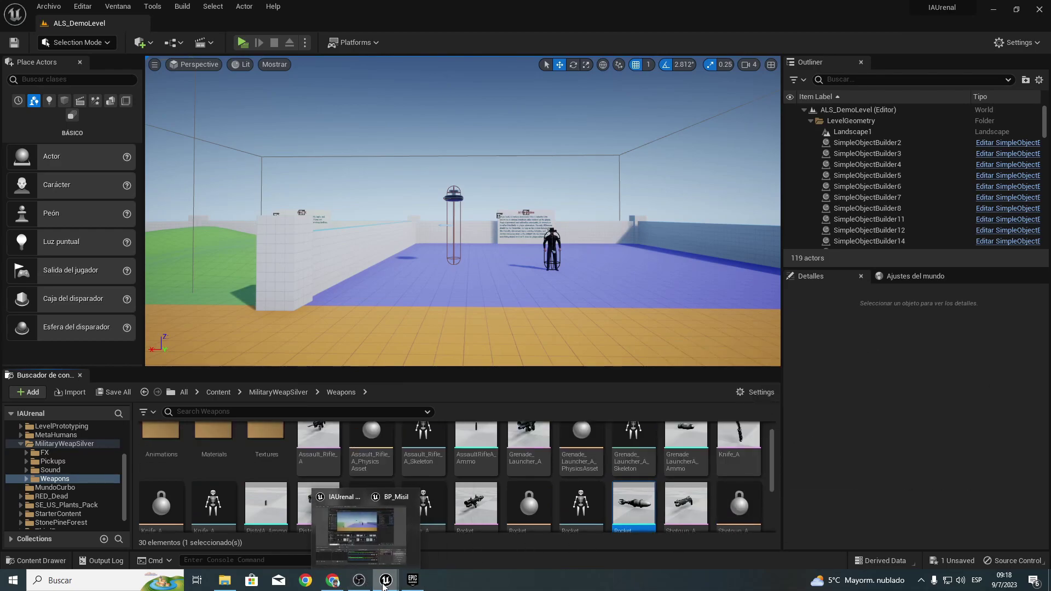
click(421, 541)
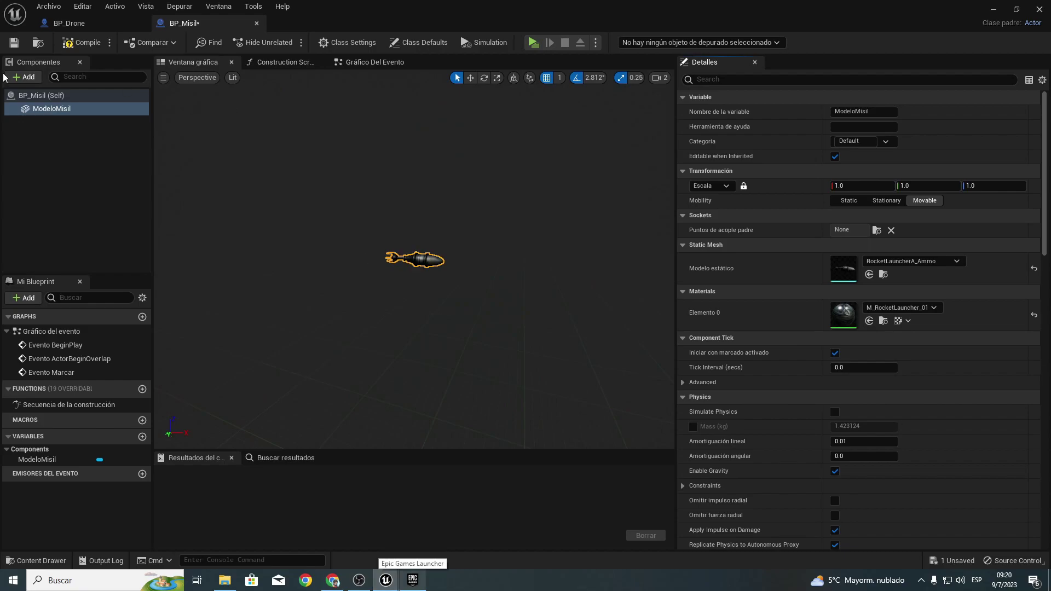
click(22, 77)
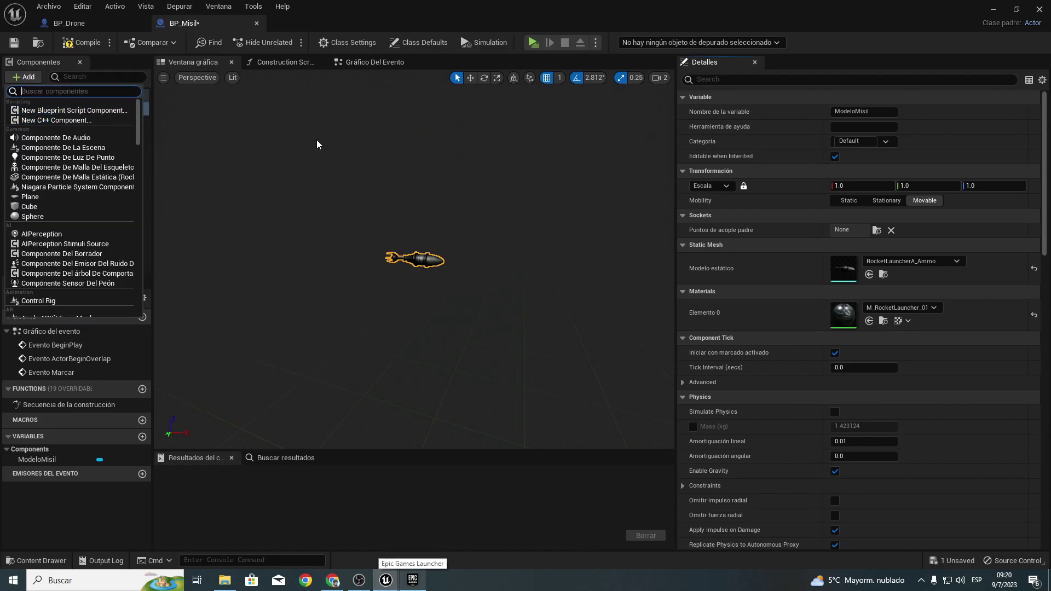
text(par)
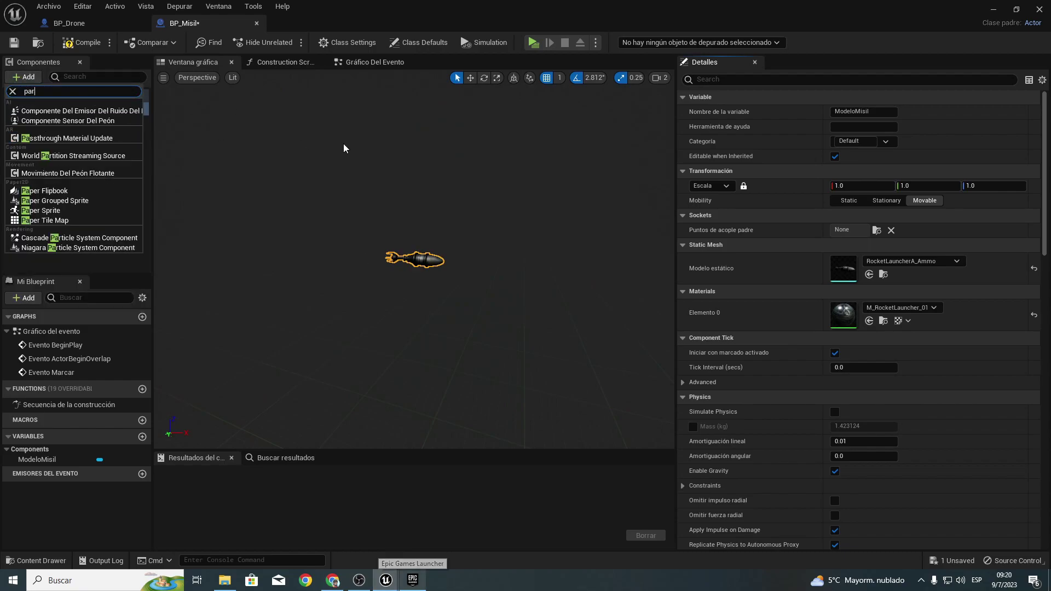
text(t)
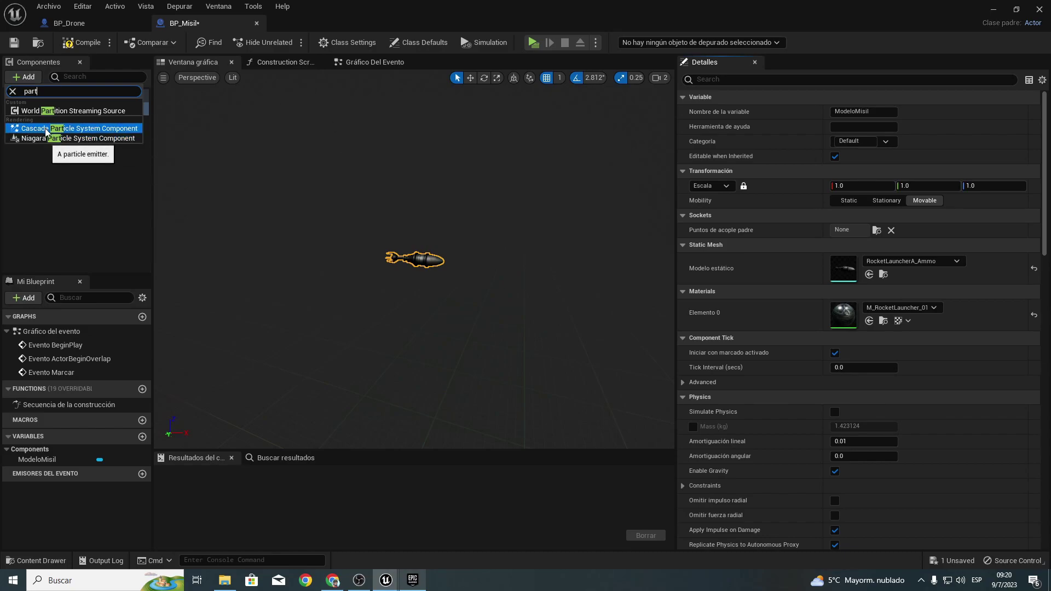
click(69, 130)
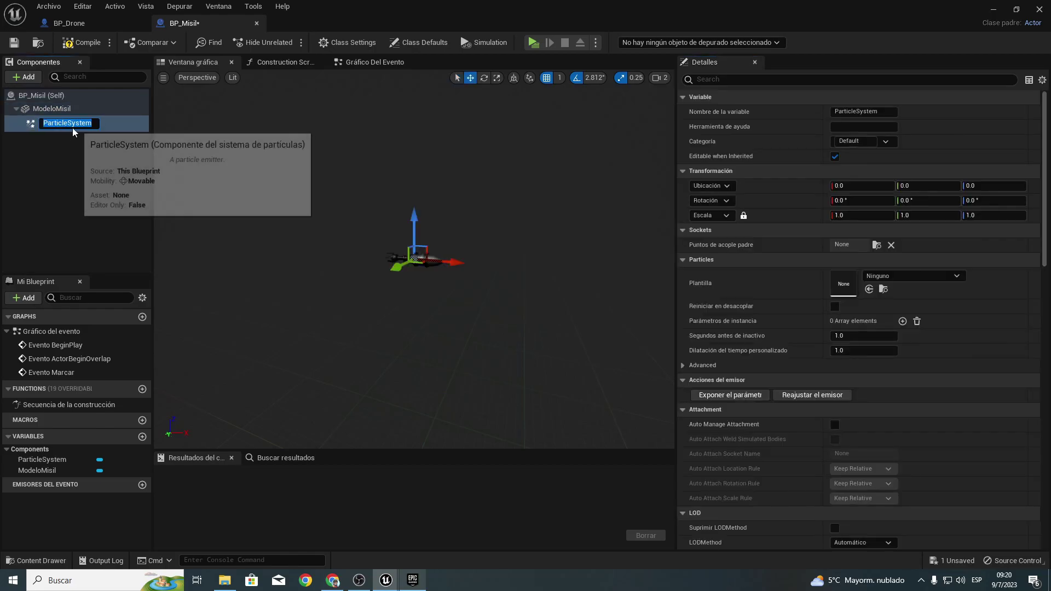
Step: Select P_RocketLauncher_Trail_01 in the MilitaryWeapSilver FX folder
click(992, 9)
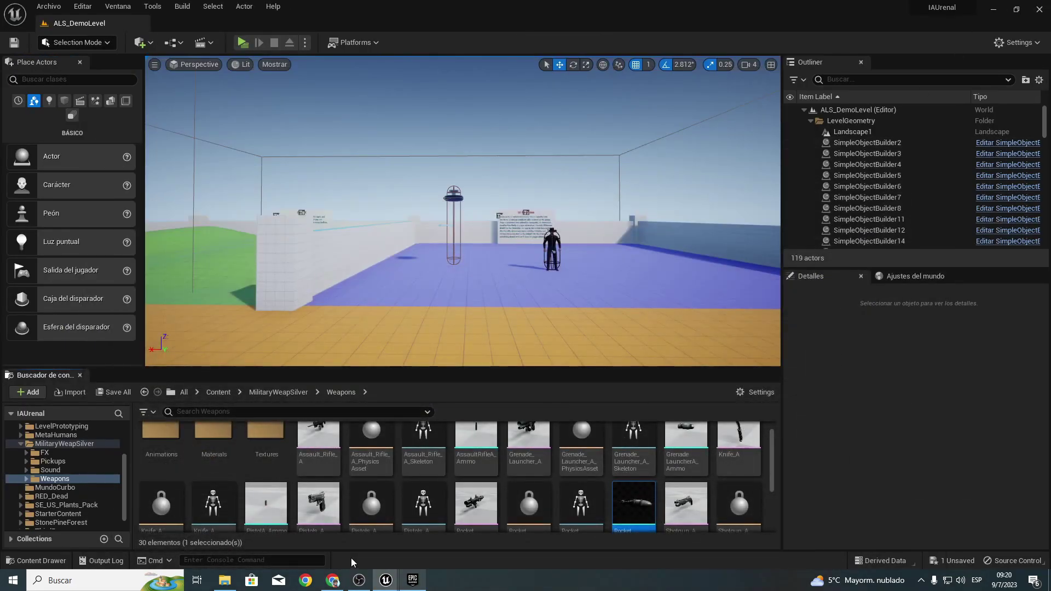
click(277, 393)
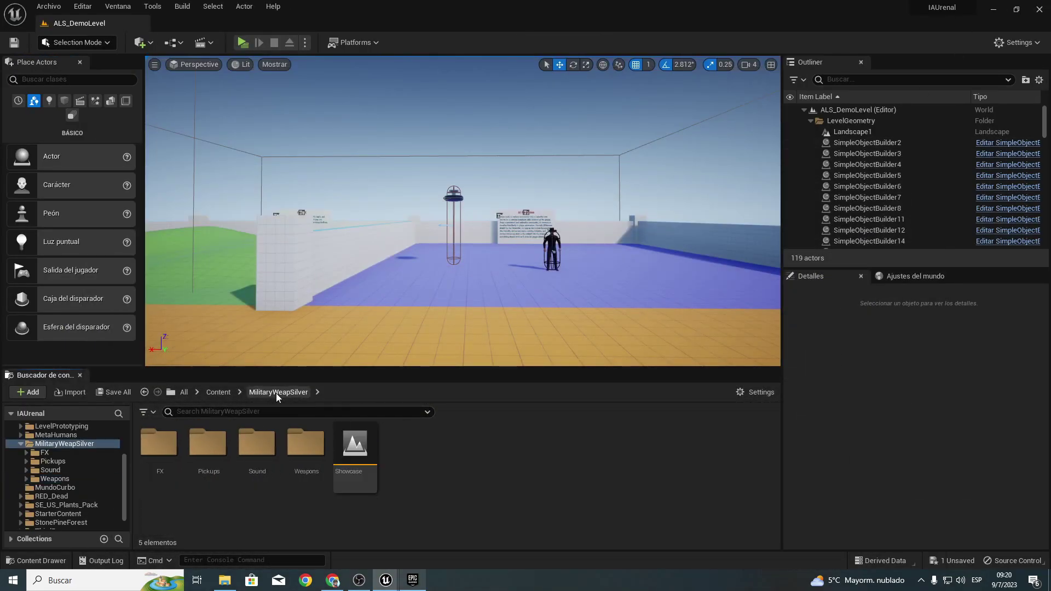
click(158, 454)
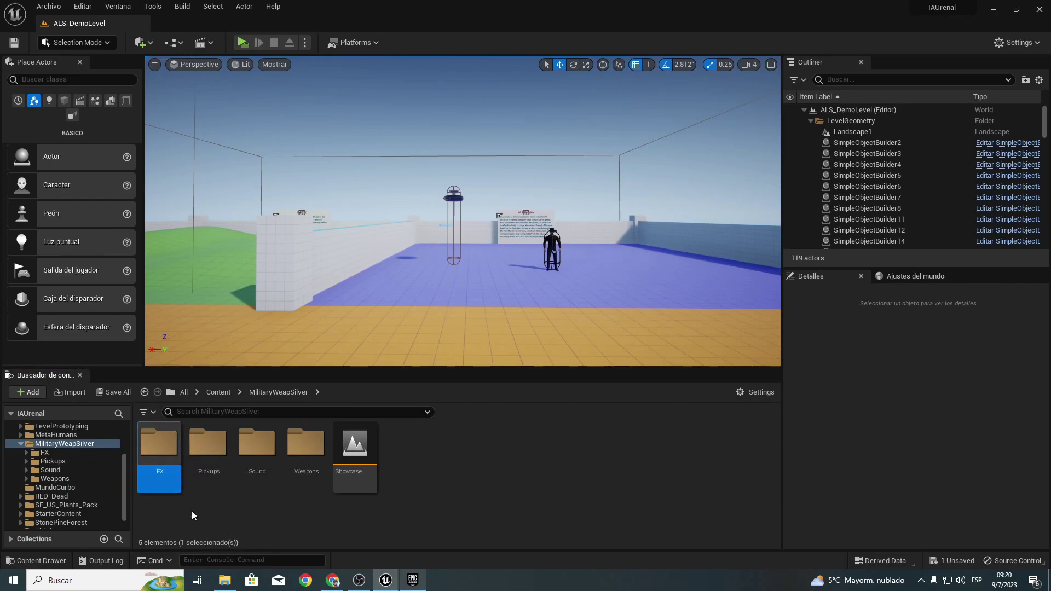
double_click(159, 446)
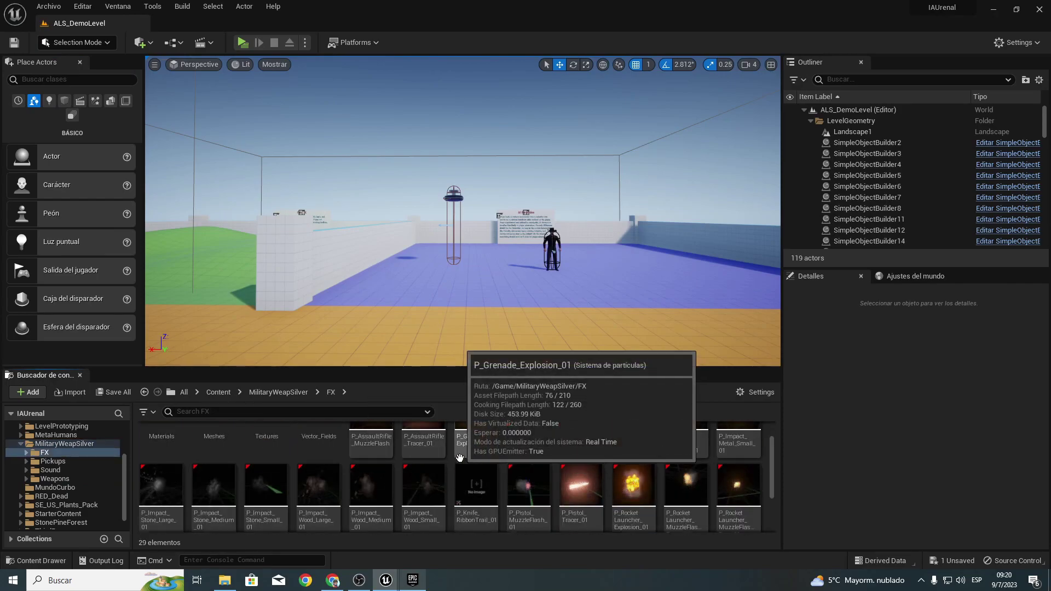
scroll(530, 481, up, 1)
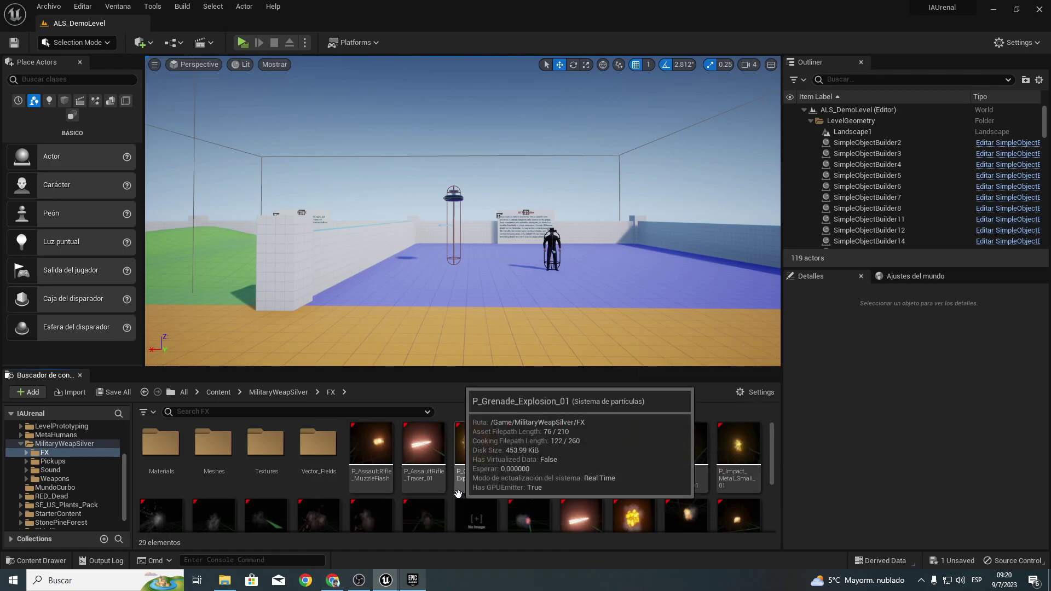
scroll(662, 508, down, 1)
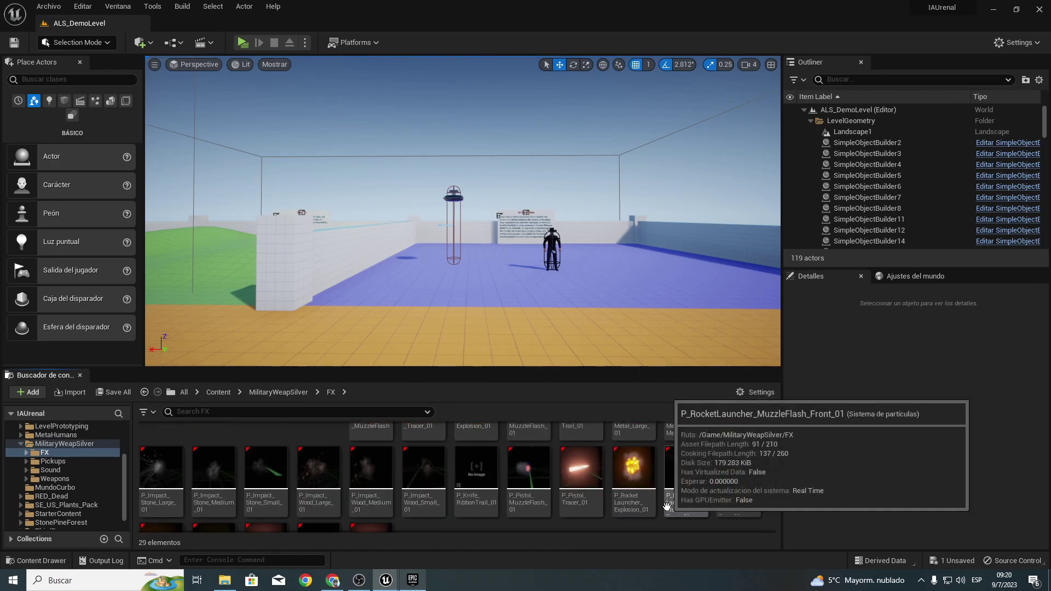
scroll(682, 524, up, 1)
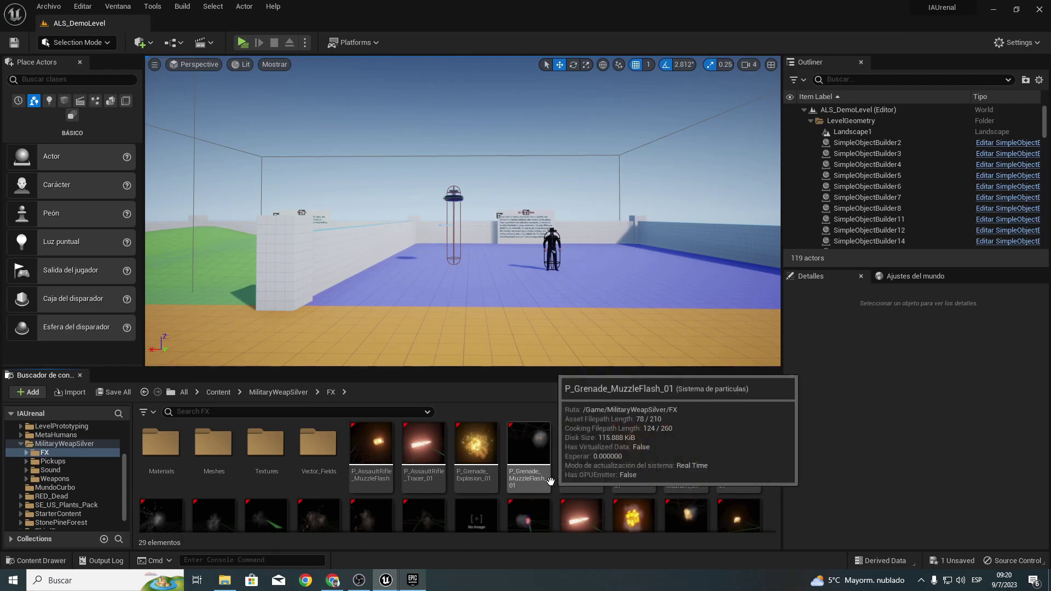
scroll(549, 481, down, 5)
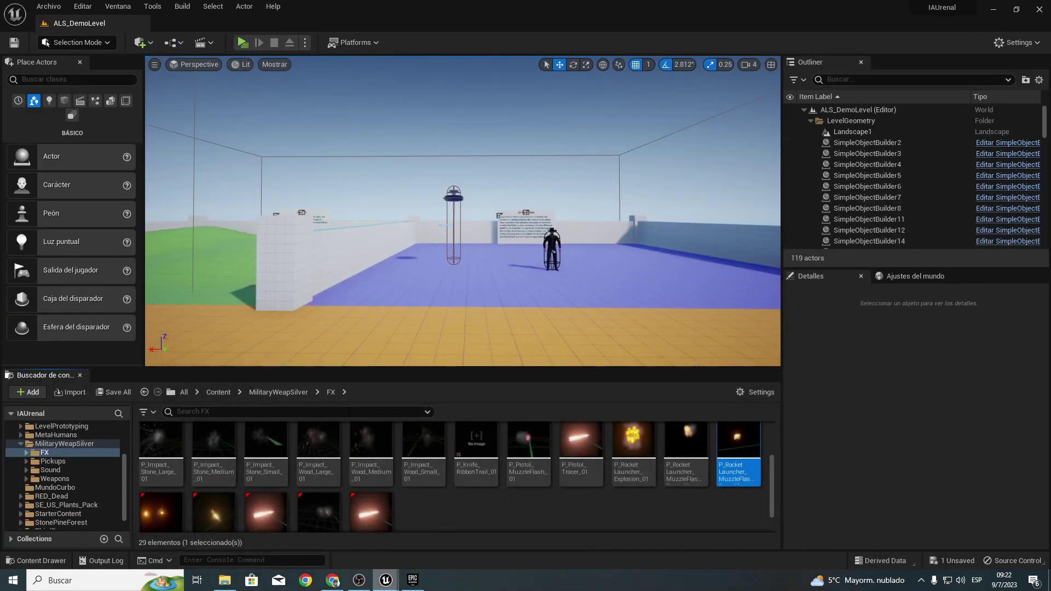
click(161, 512)
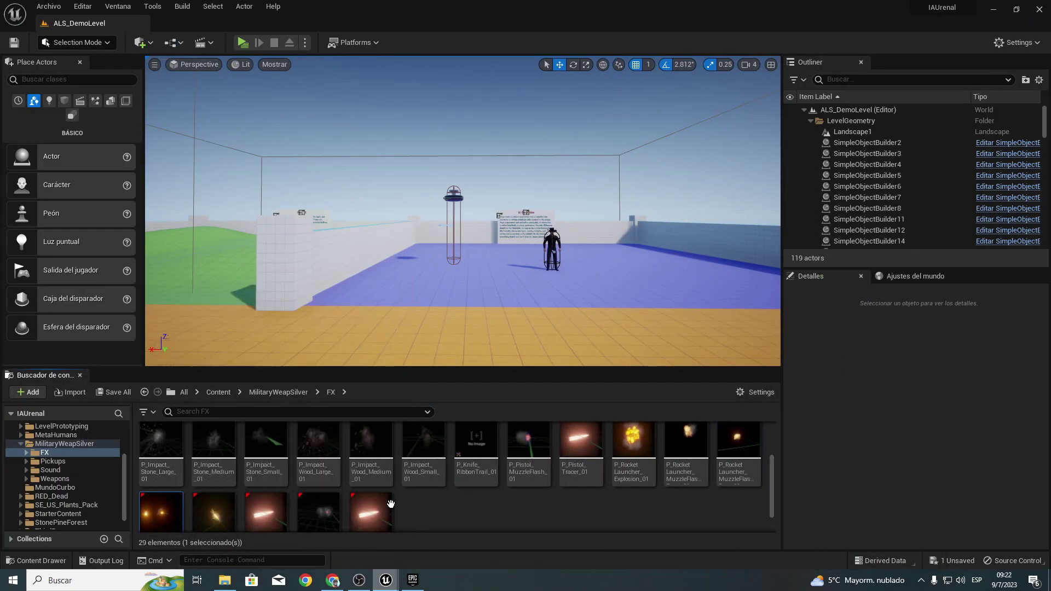
Step: Assign P_RocketLauncher_Trail_01 as the particle template and compile BP_Misil
mouse_move(360, 582)
click(441, 525)
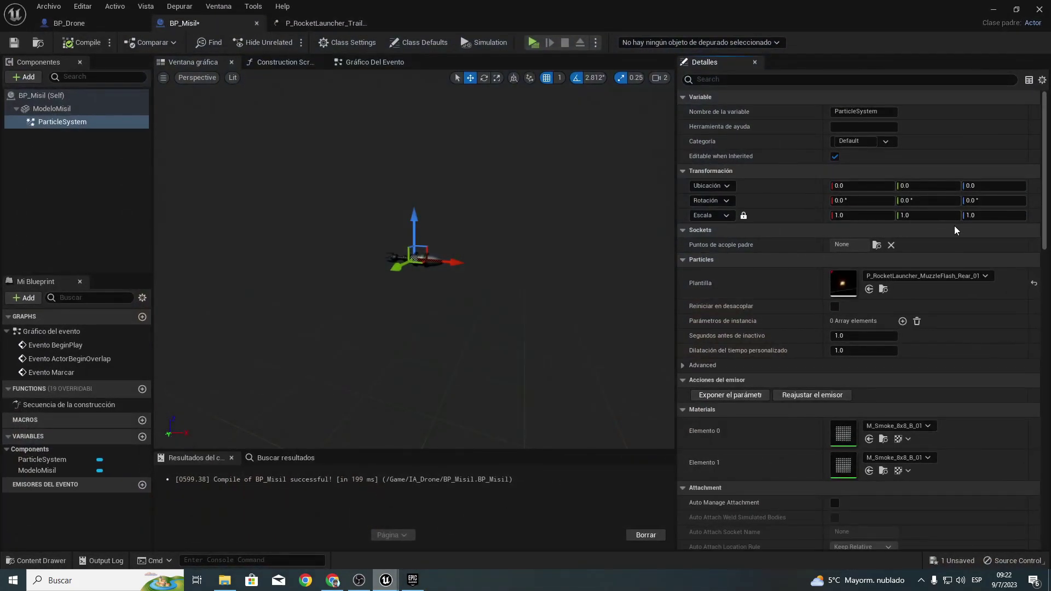
click(870, 287)
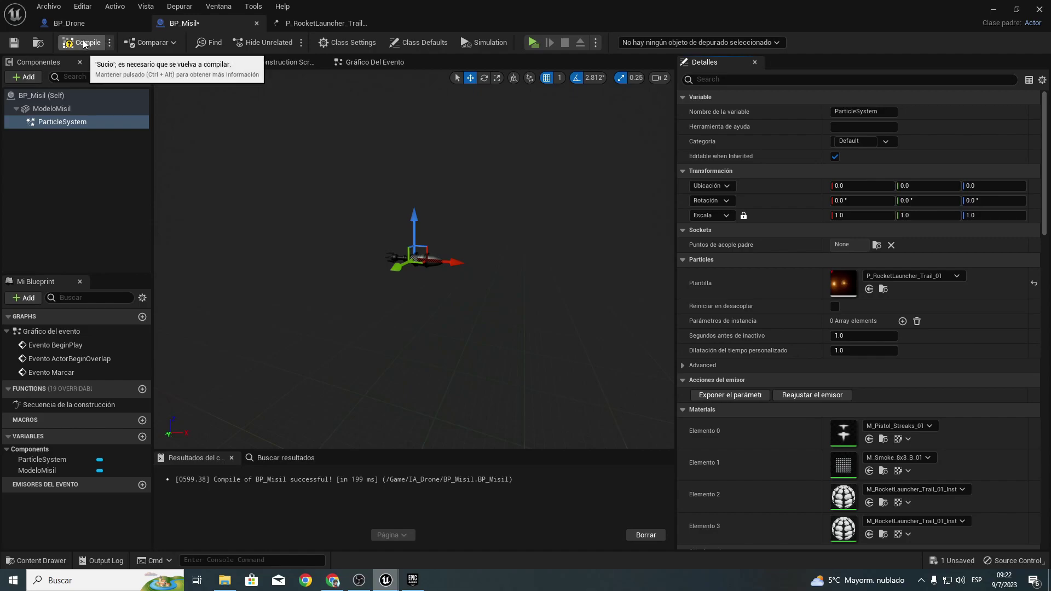
scroll(849, 486, down, 2)
scroll(850, 486, up, 1)
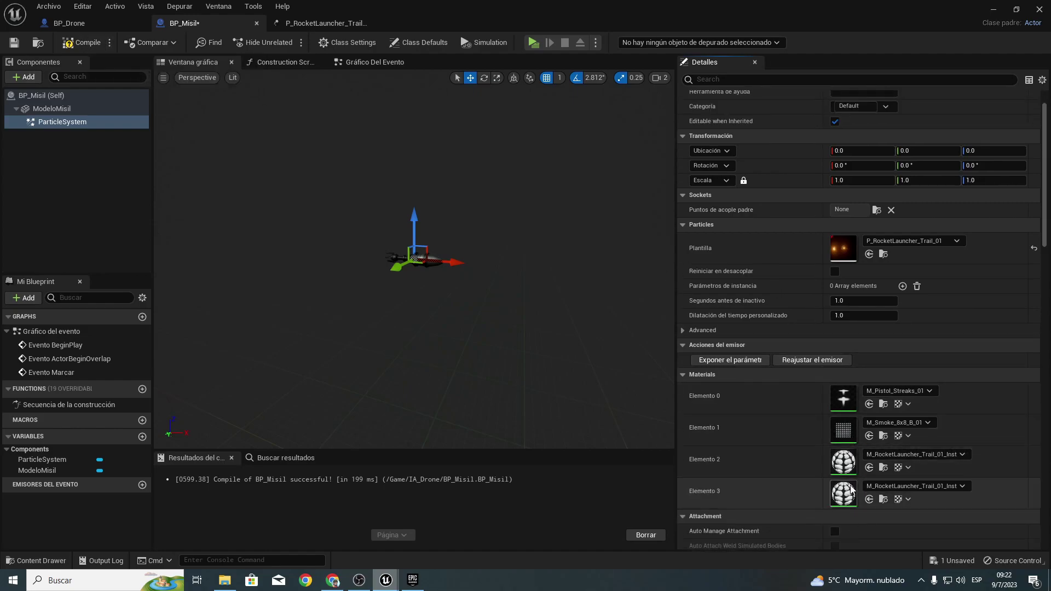
scroll(849, 485, up, 1)
click(83, 42)
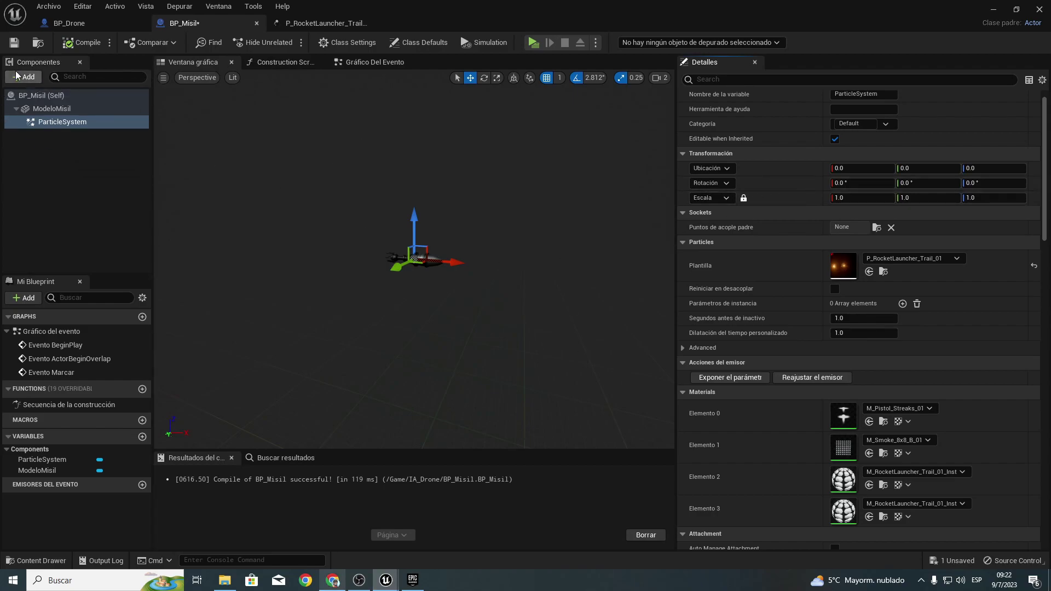
Step: Search 'radial' to add a Radial Force component (radius 200) and compile BP_Misil
click(18, 77)
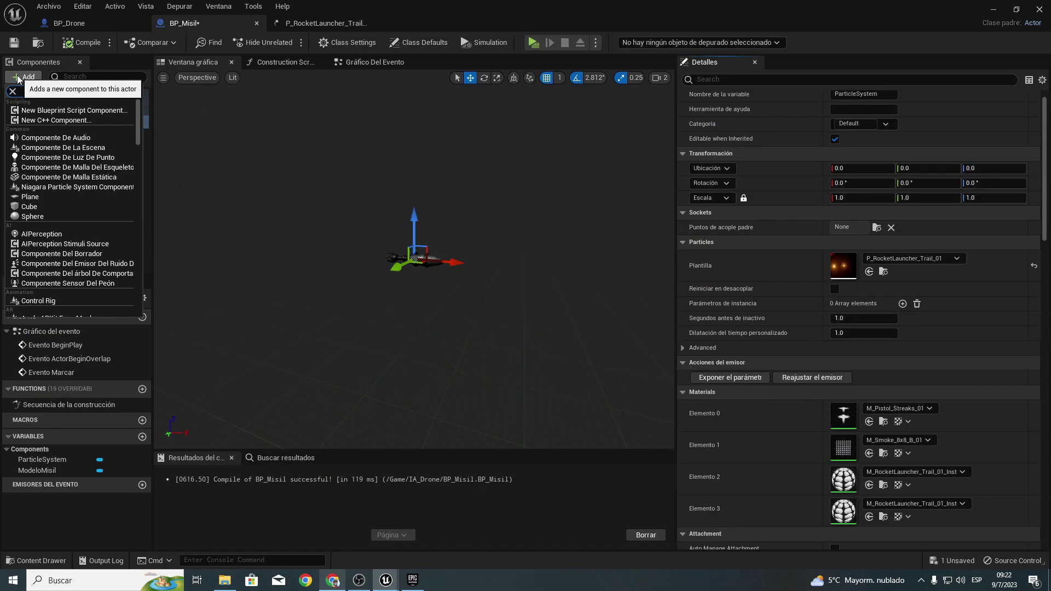
text(radial)
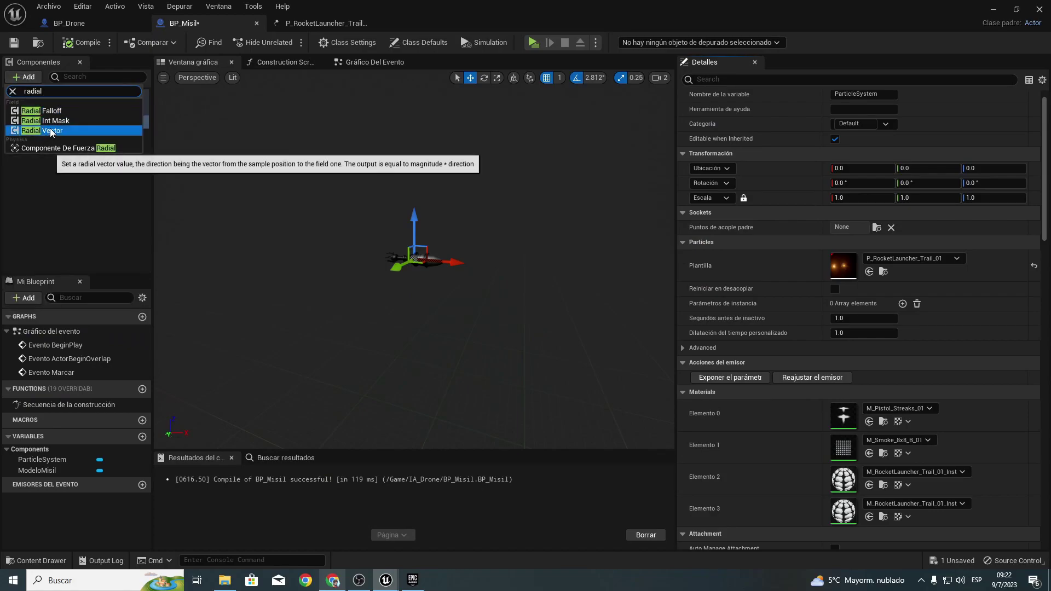
click(107, 149)
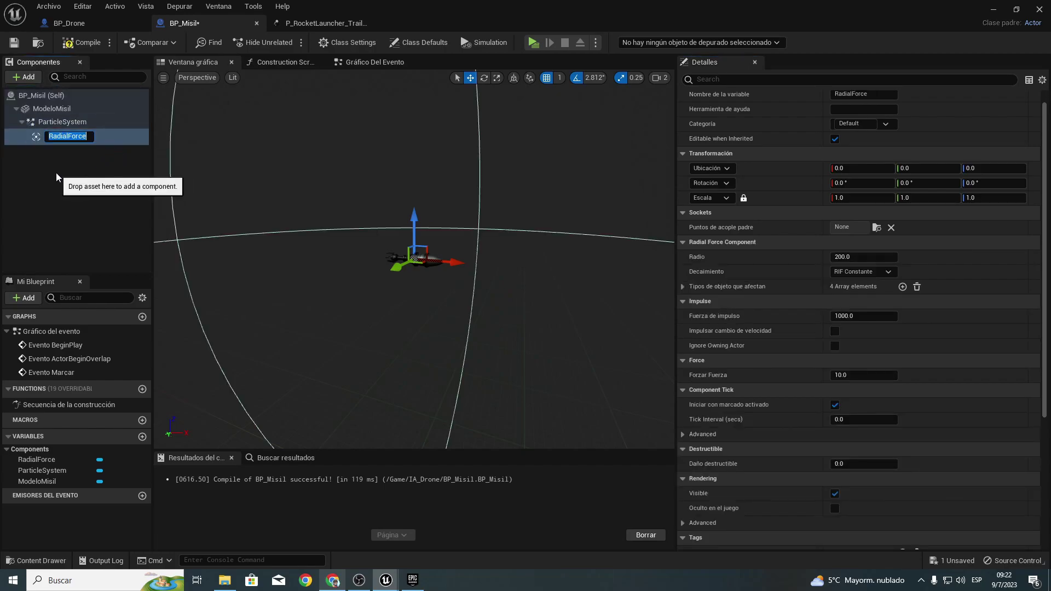
scroll(274, 274, down, 3)
scroll(300, 278, down, 2)
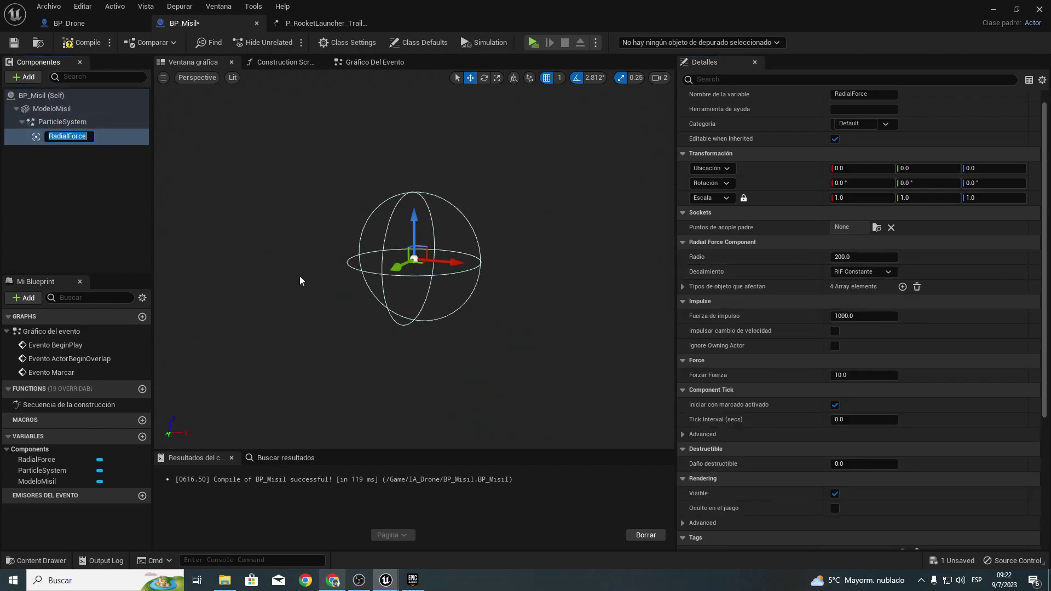
scroll(357, 254, up, 3)
scroll(358, 254, up, 2)
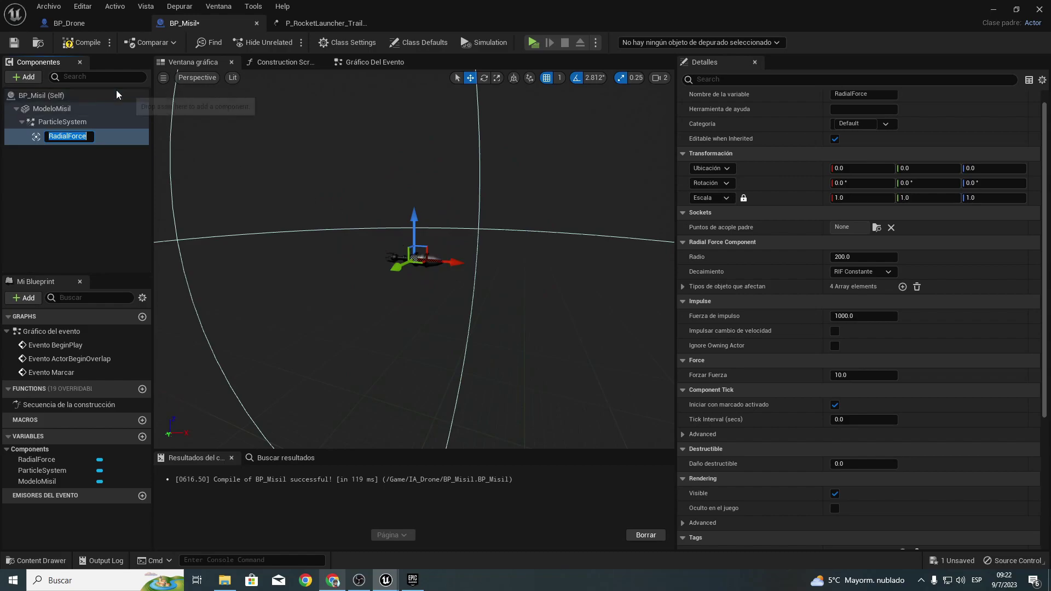
click(94, 43)
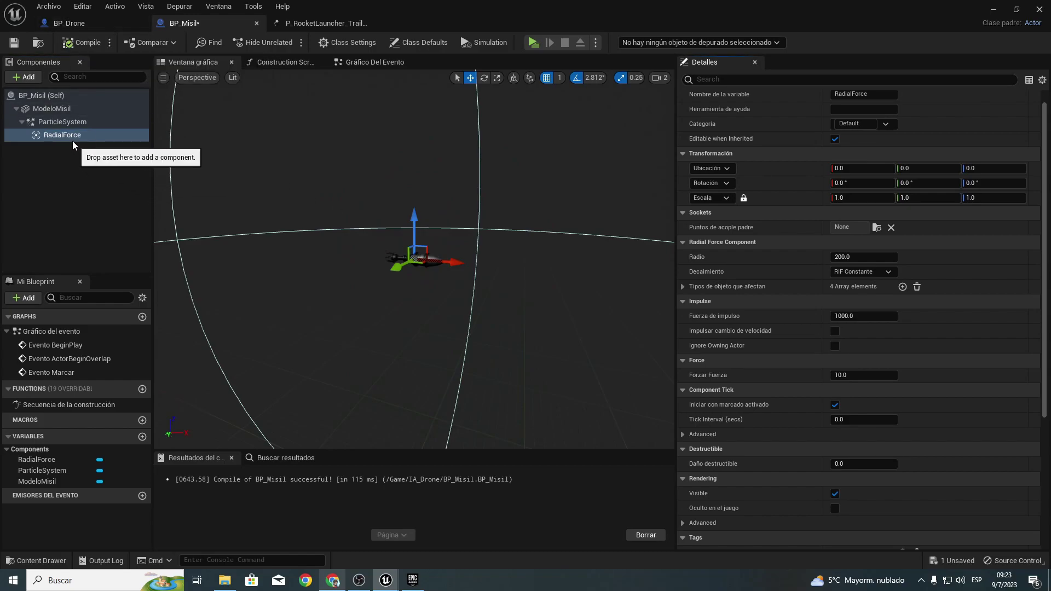
click(57, 169)
Step: Search 'proje' to add a ProjectileMovement component, keeping its default name
click(23, 77)
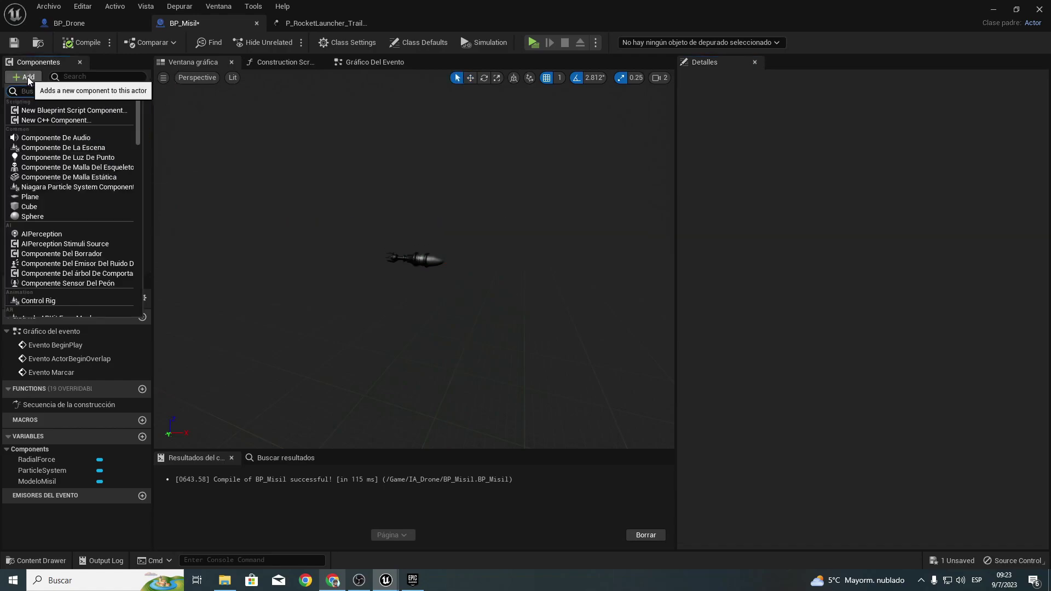
key(Escape)
click(19, 77)
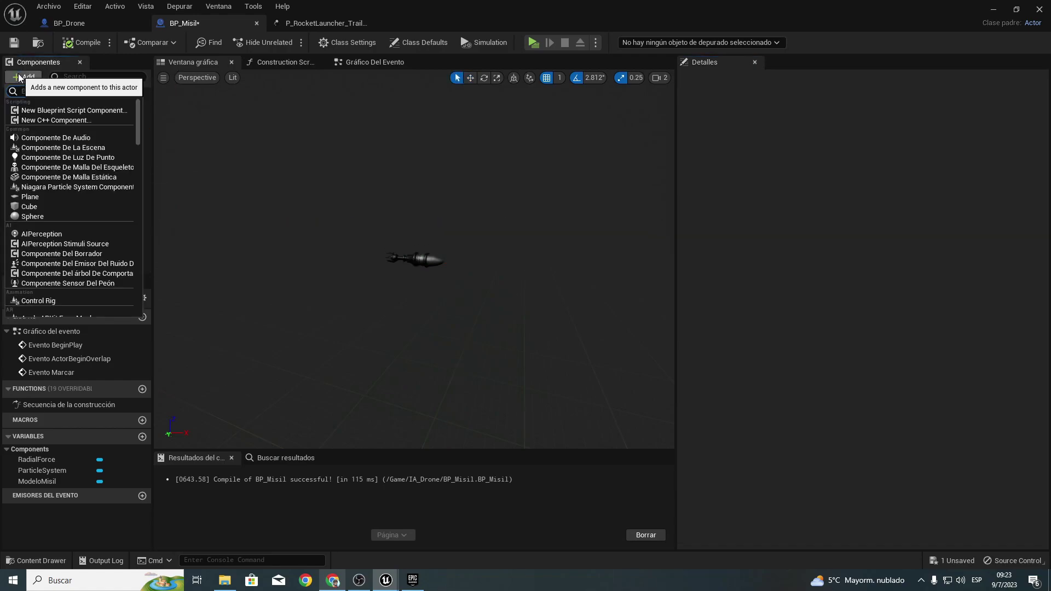
text(com)
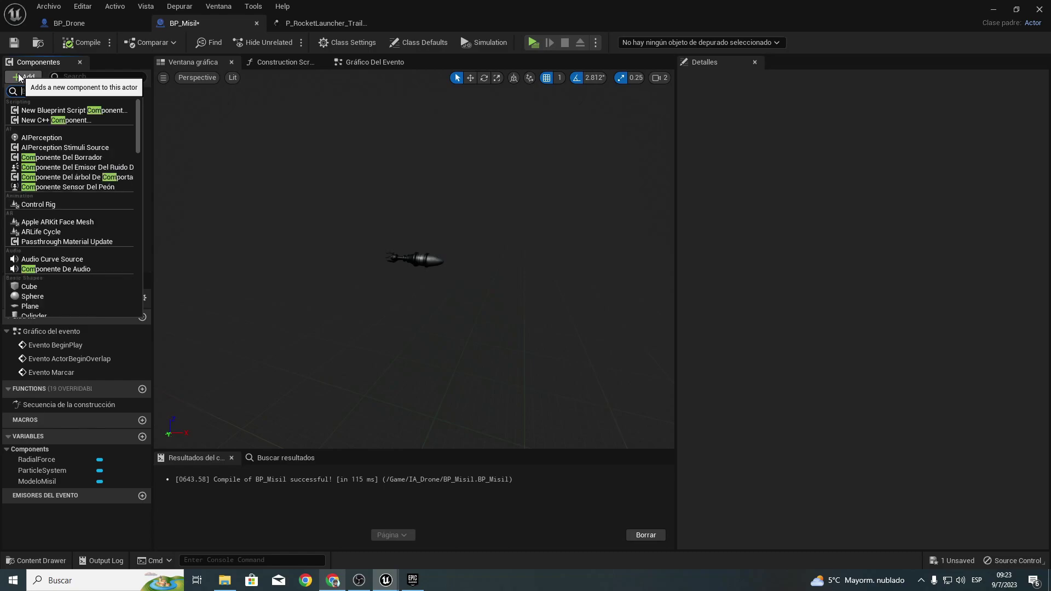
key(BackSpace)
key(BackSpace)
key(BackSpace)
text(proje)
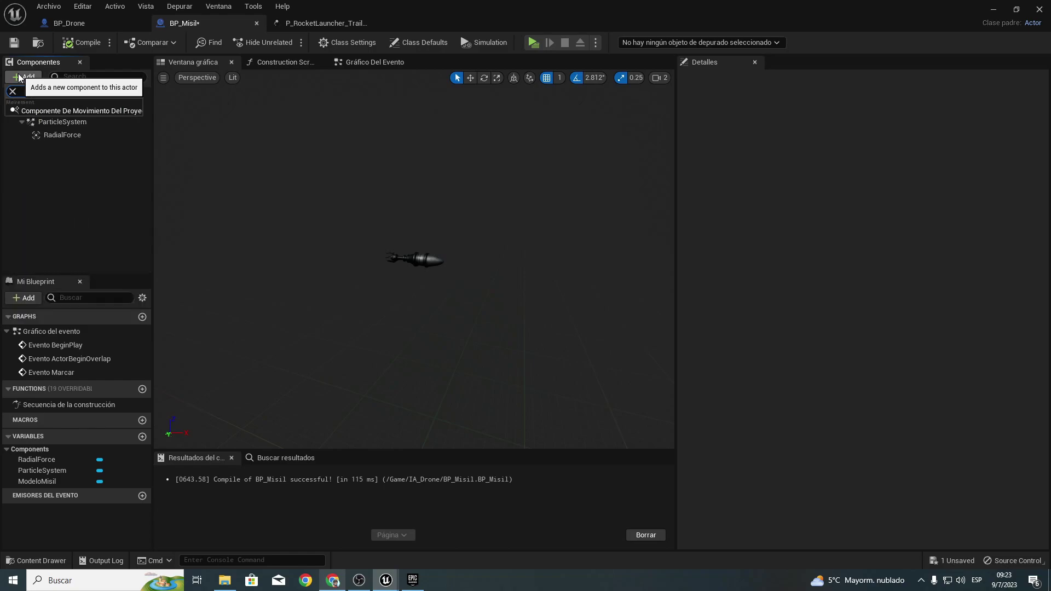
click(73, 111)
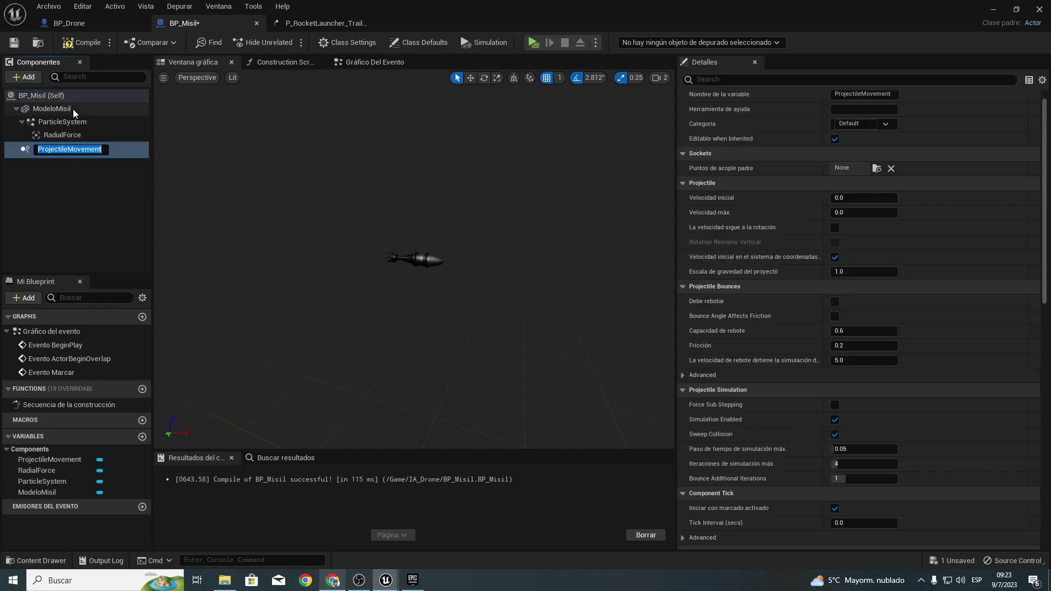
click(43, 218)
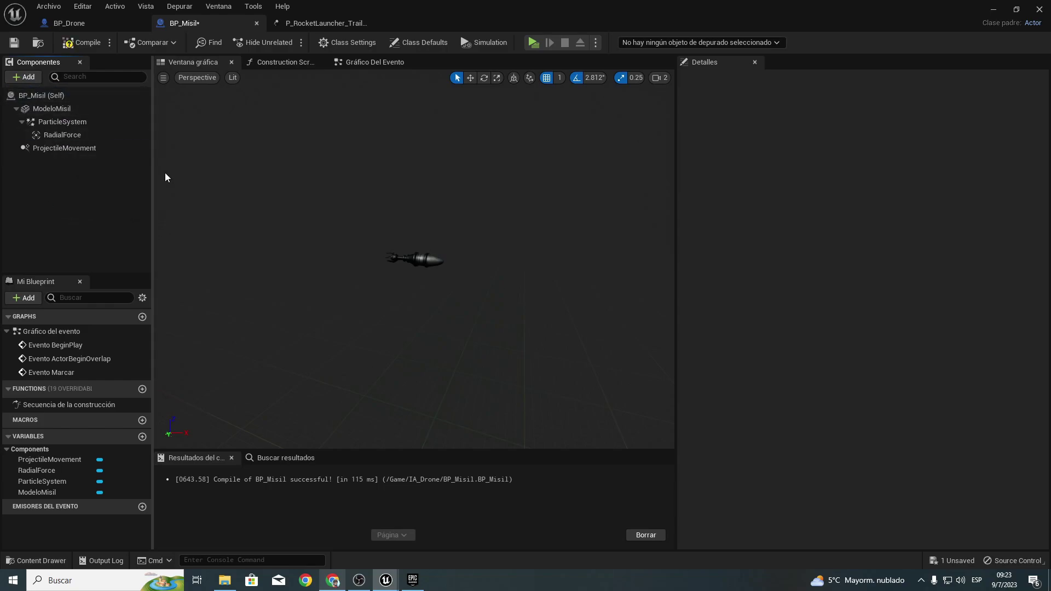
Step: Set RadialForce radius to 600, enable impulse velocity change, and compile
click(69, 135)
click(852, 258)
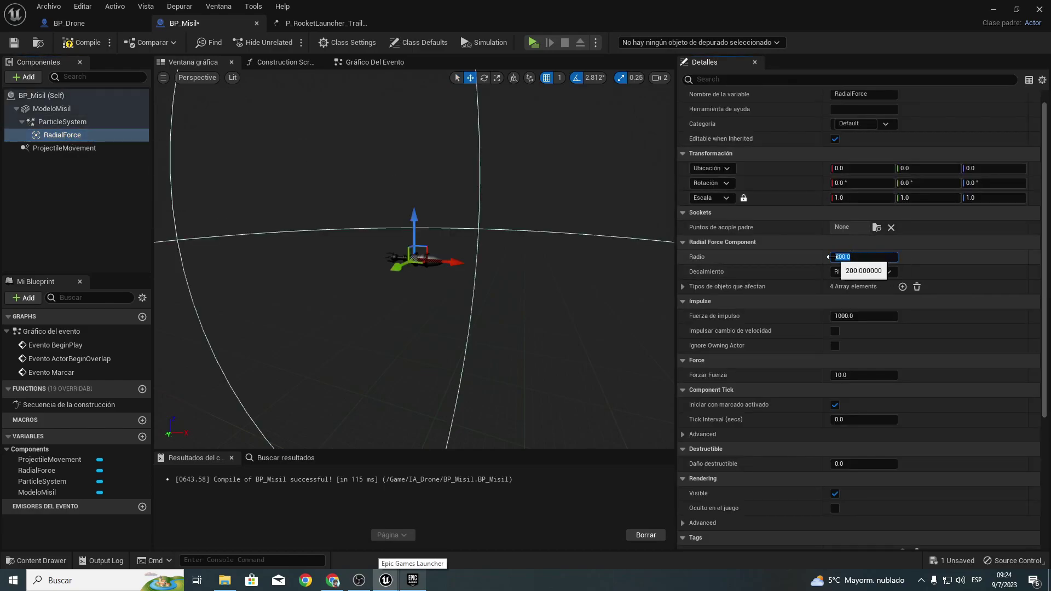
text(600)
key(Return)
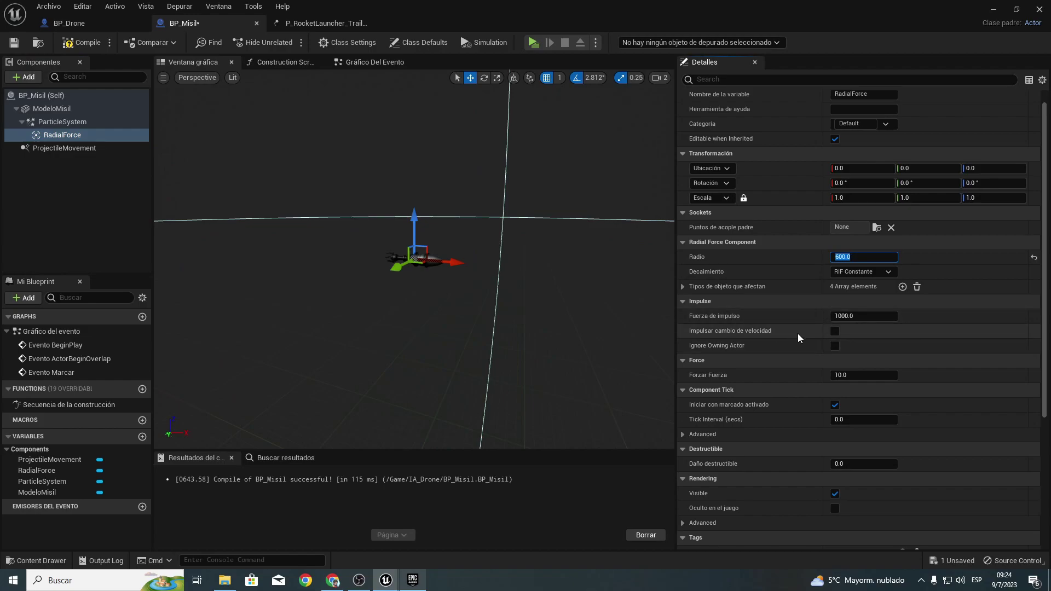
click(835, 331)
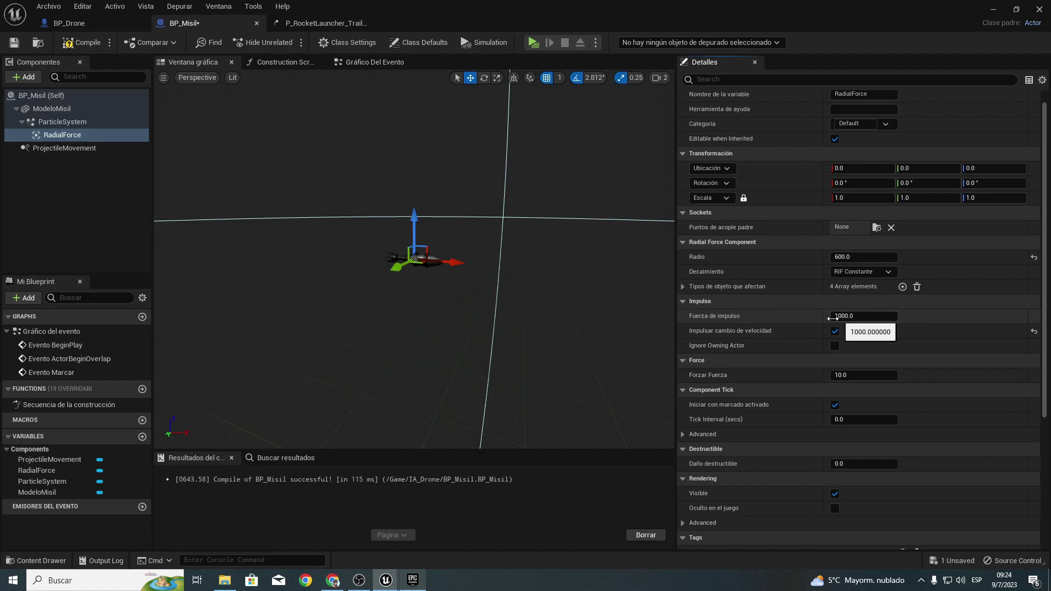
click(81, 42)
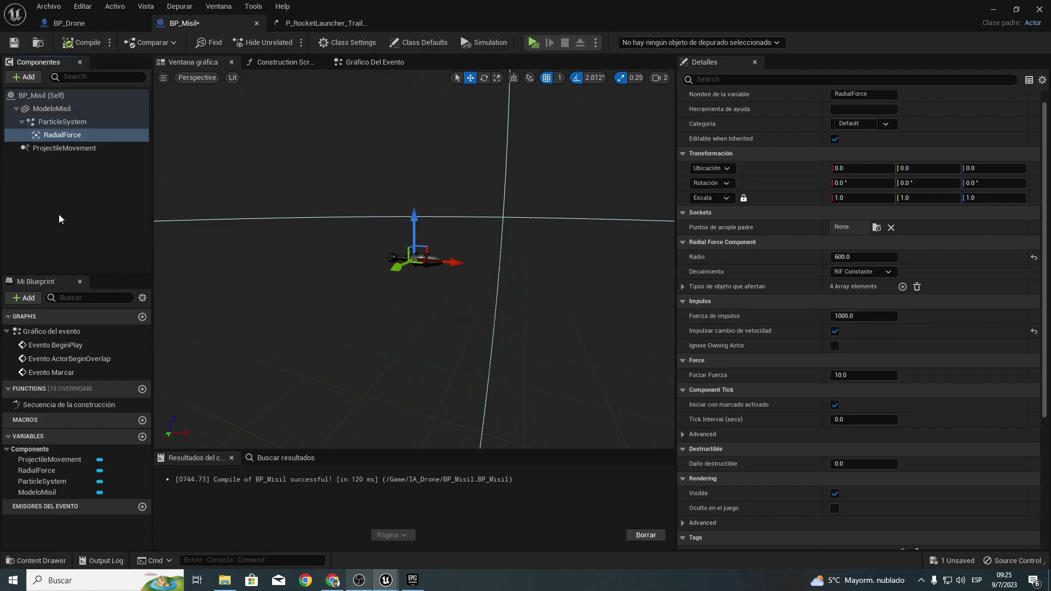
click(33, 147)
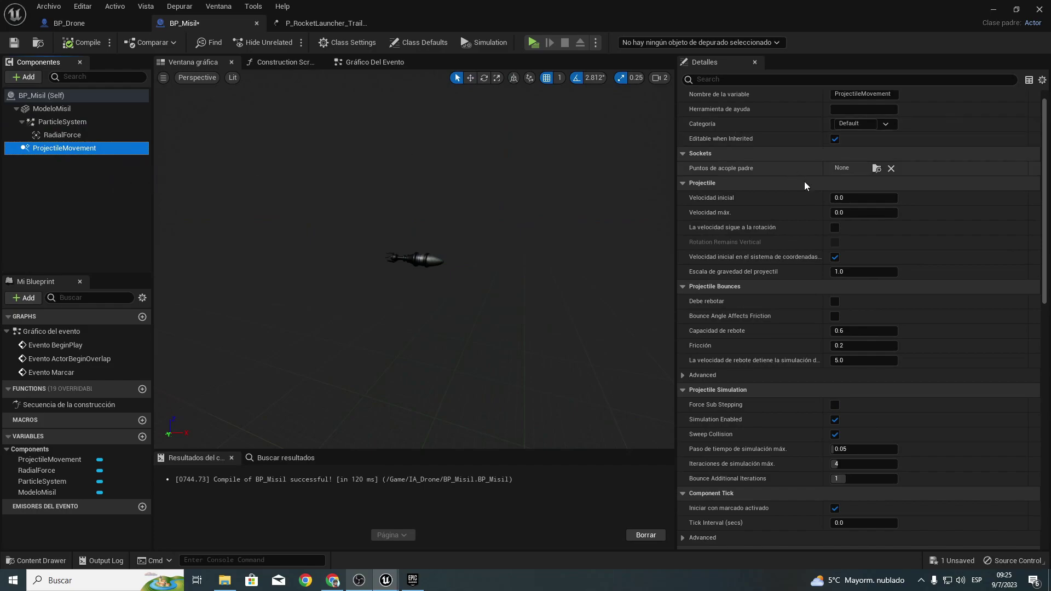
Step: Set the projectile speed to 1100 and gravity scale to 0, compiling after each change
click(852, 199)
text(1100)
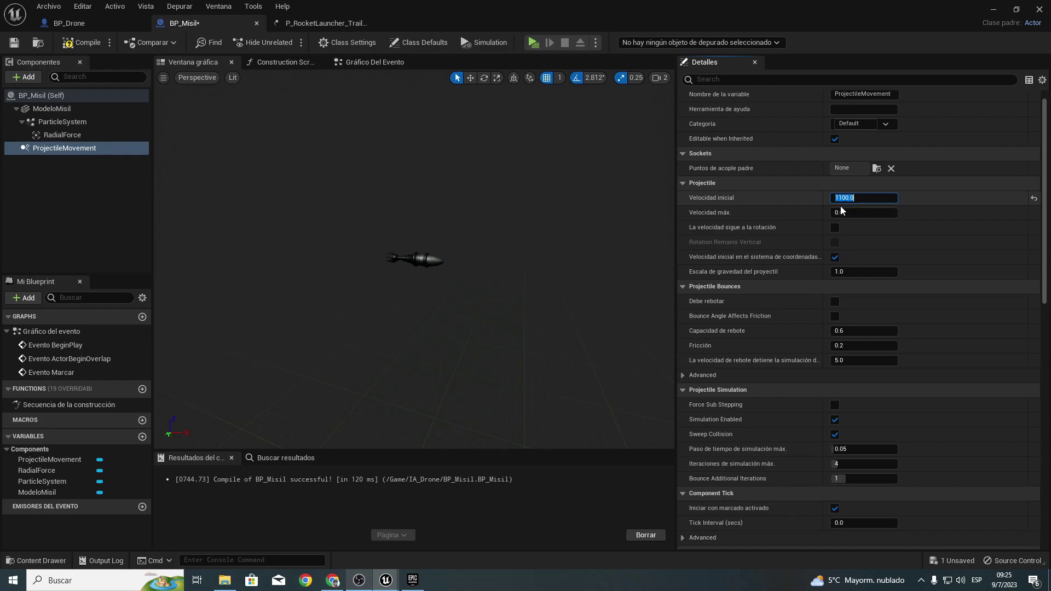
key(Return)
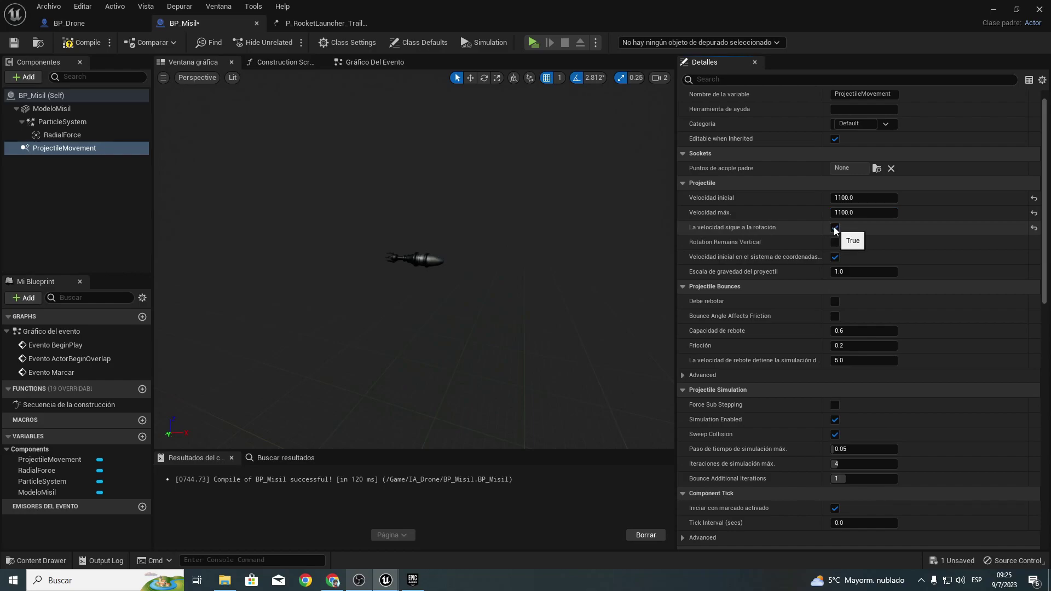
click(97, 43)
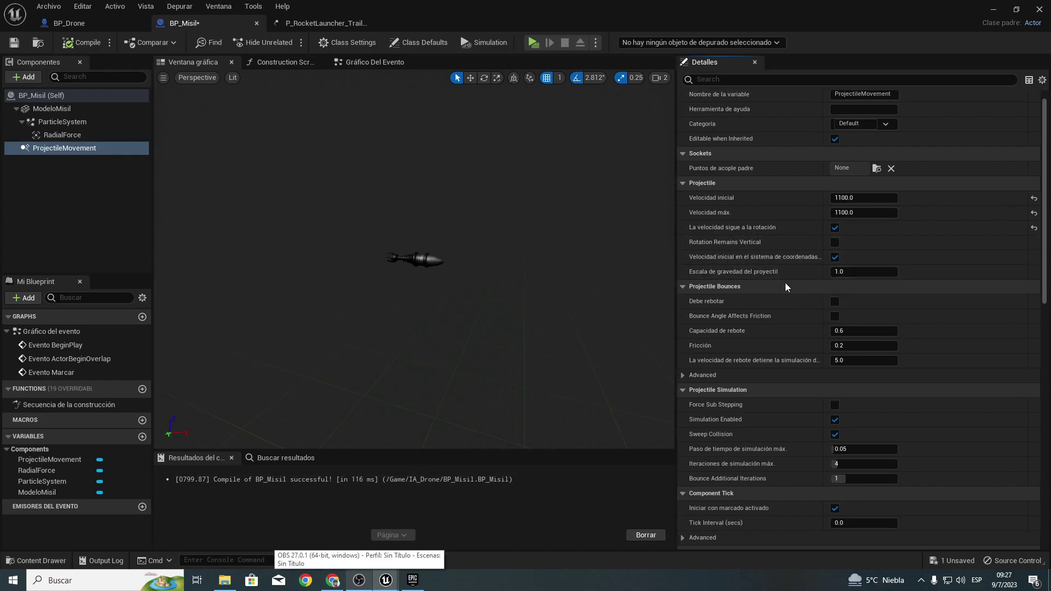
click(854, 271)
text(0)
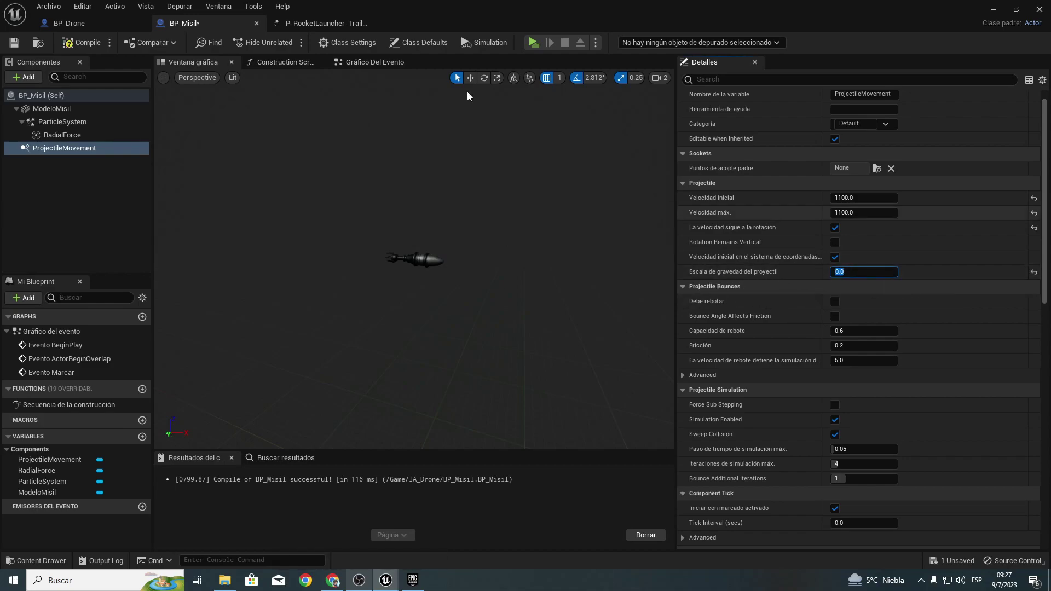
click(110, 42)
mouse_move(159, 60)
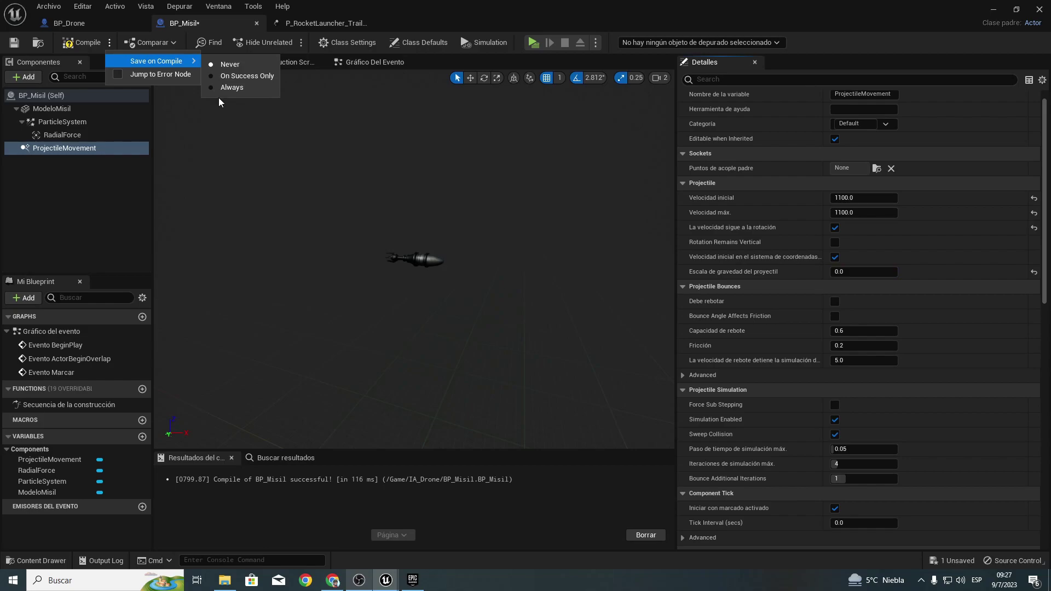
click(89, 46)
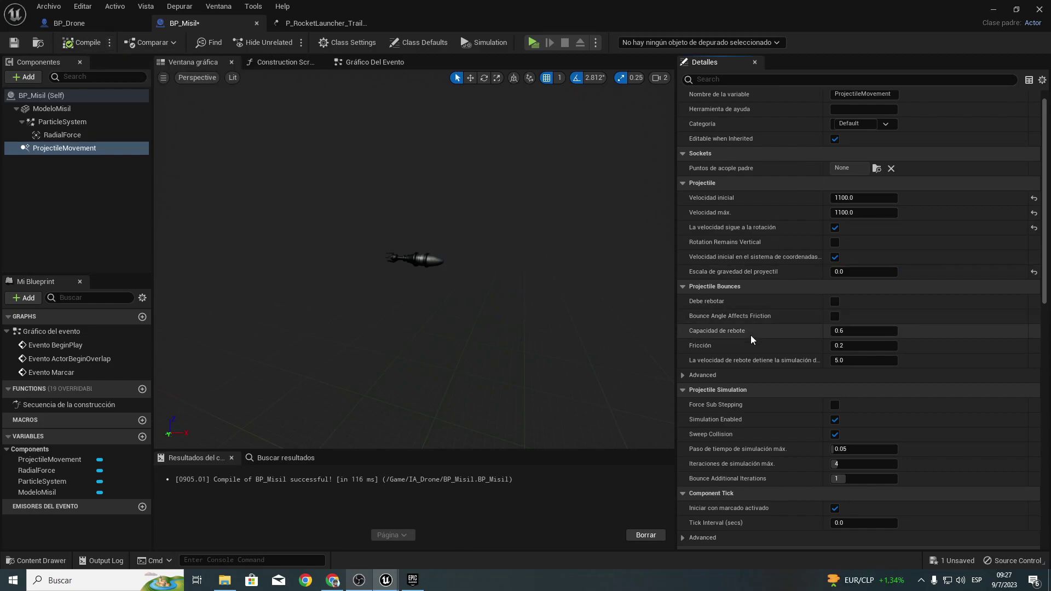
Step: Make ProjectileMovement a homing projectile with acceleration magnitude 1000 and compile
scroll(758, 437, down, 3)
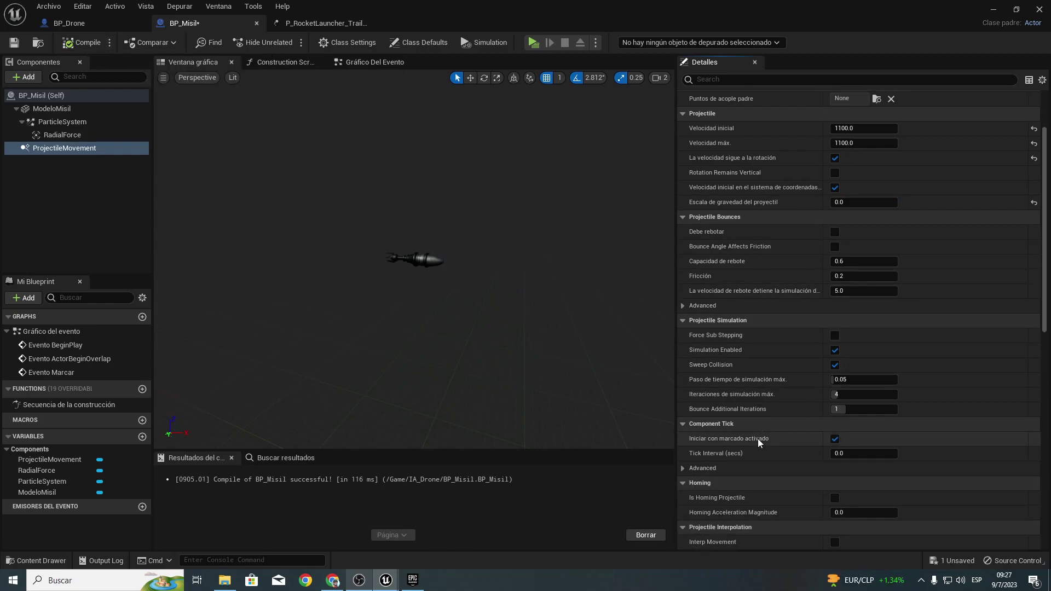
scroll(757, 439, down, 1)
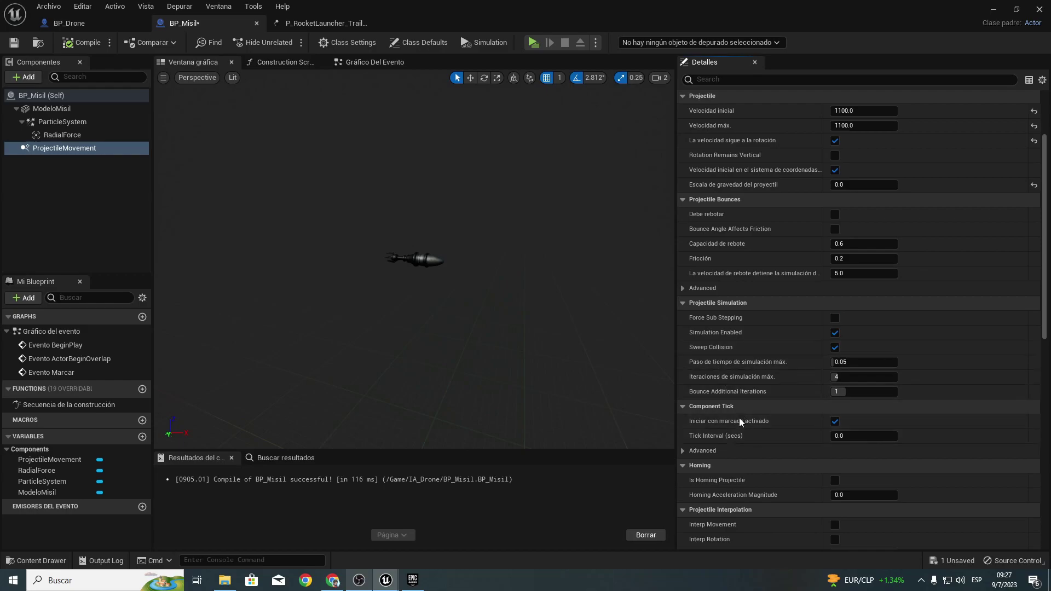
scroll(740, 421, down, 2)
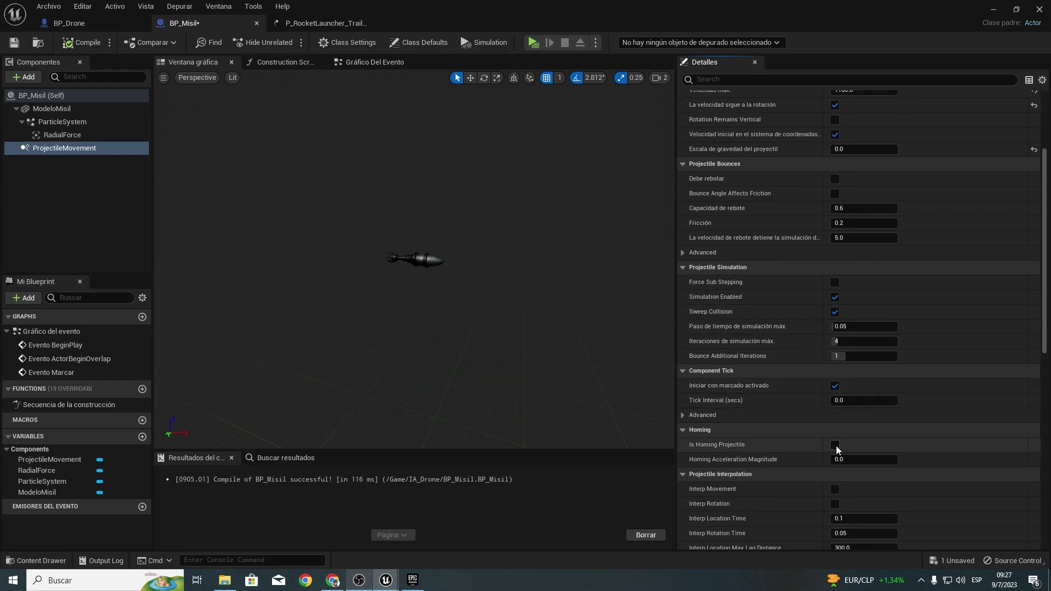
mouse_move(698, 451)
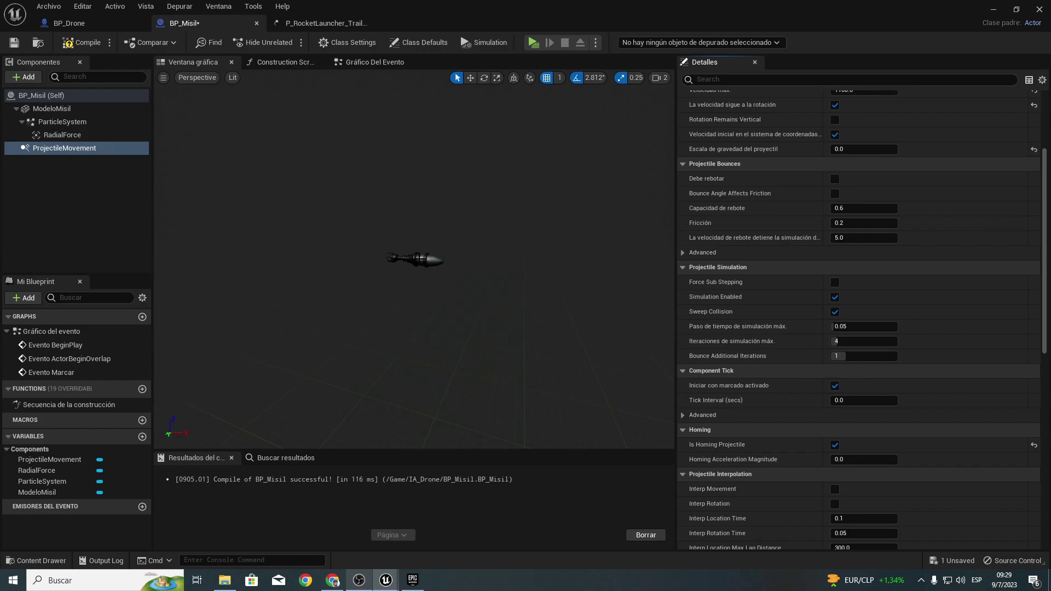
click(416, 259)
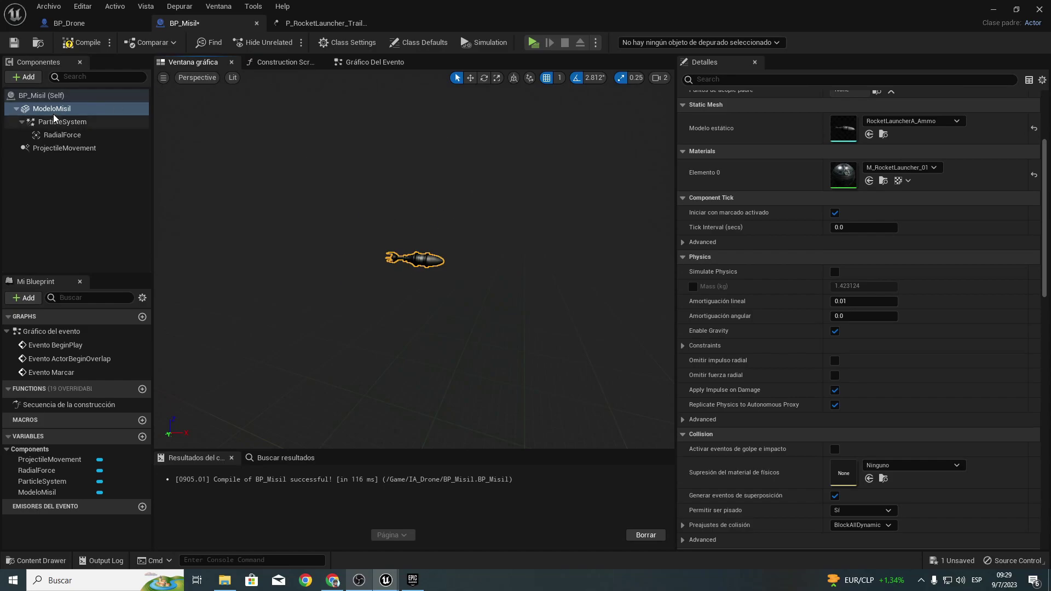
click(65, 148)
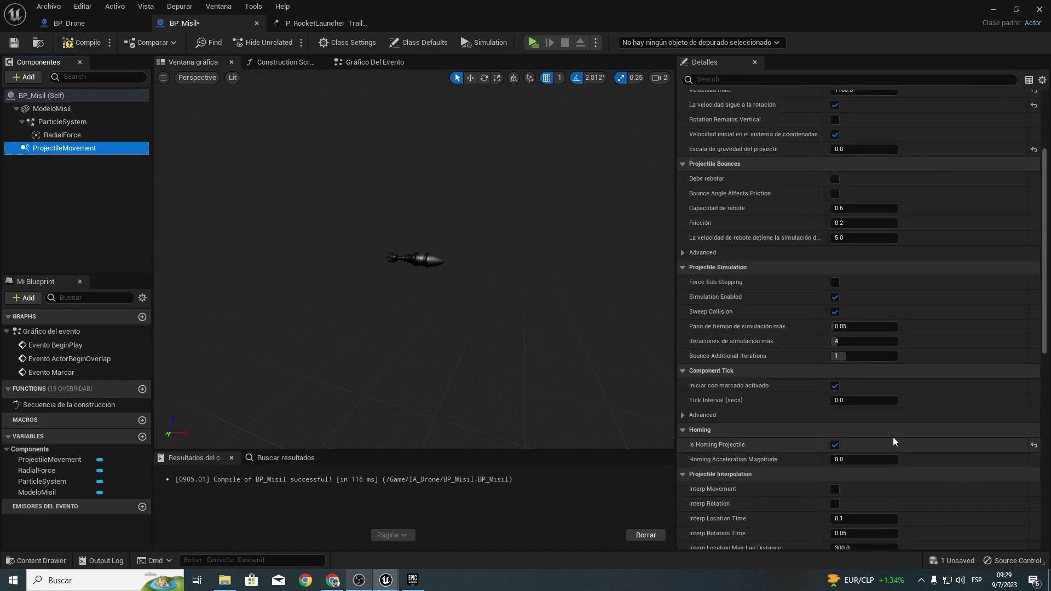
click(850, 459)
text(1000)
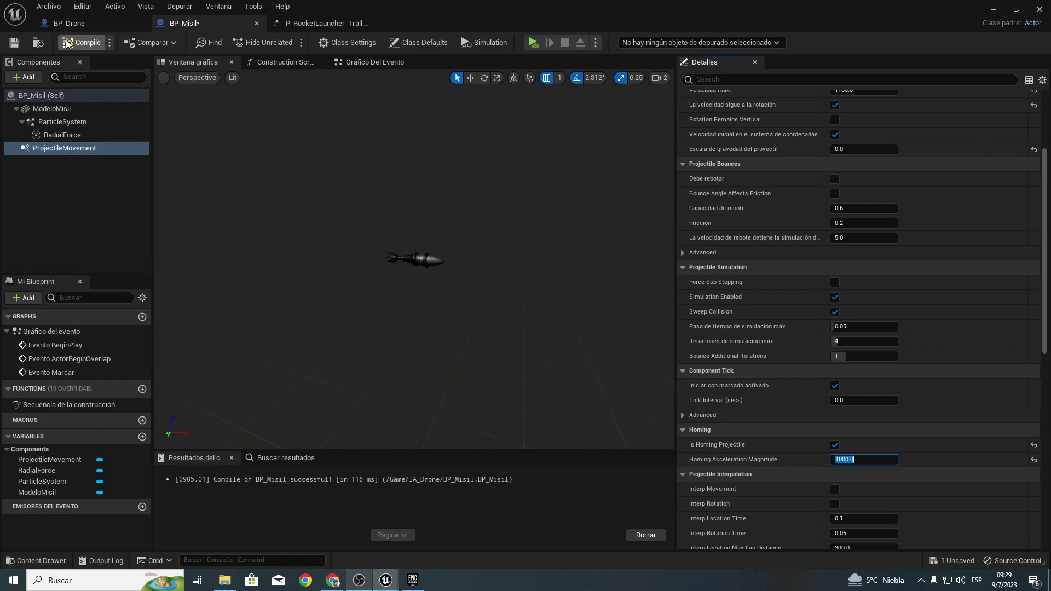
click(82, 42)
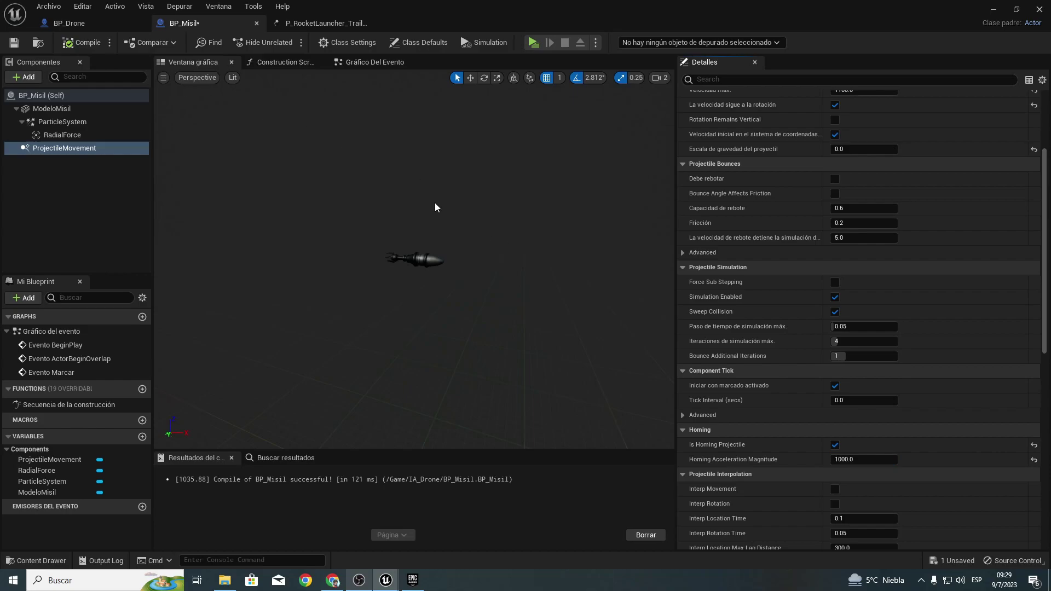
click(360, 67)
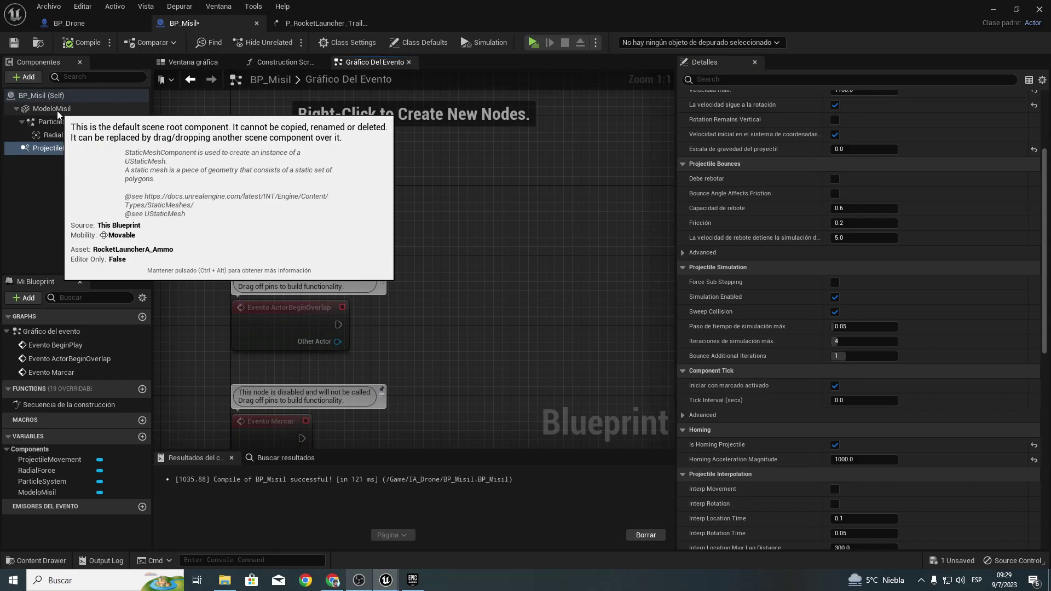
Step: Add an OnComponentHit event for ModeloMisil to the event graph
click(57, 111)
right_click(64, 111)
mouse_move(88, 133)
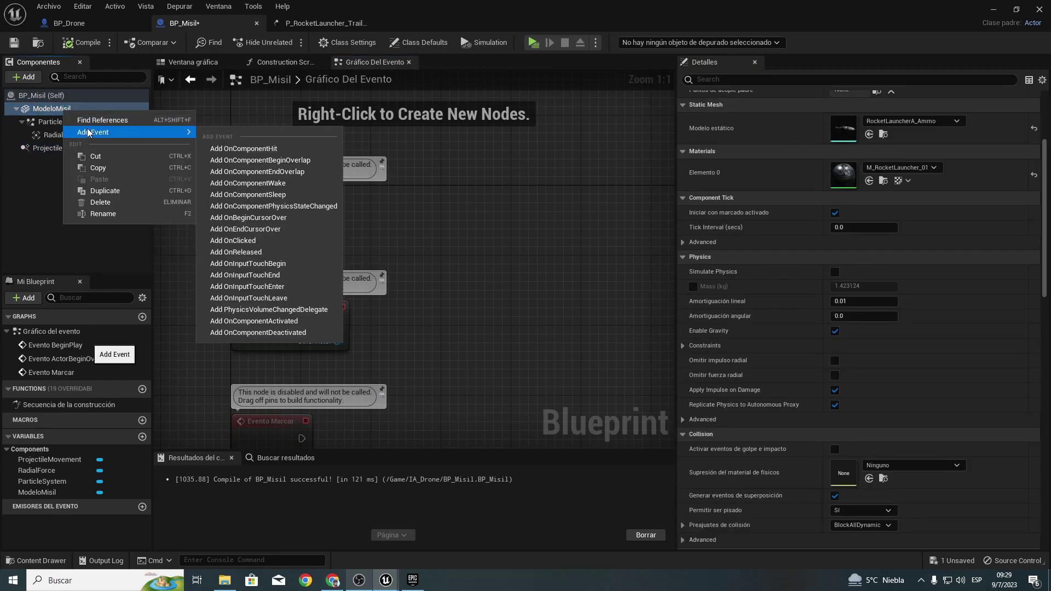
click(269, 148)
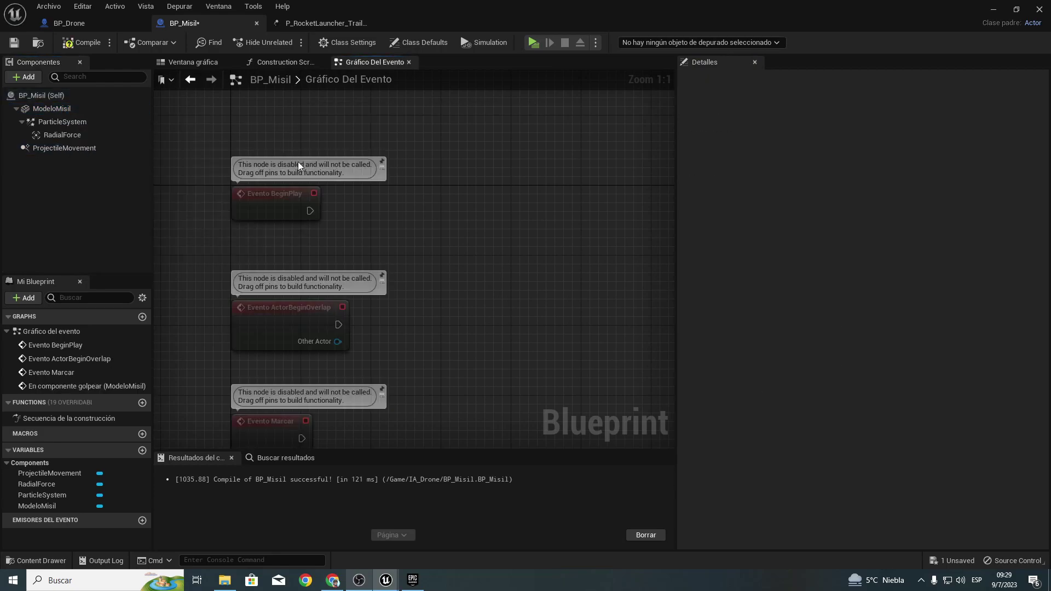
right_drag(441, 211, 200, 204)
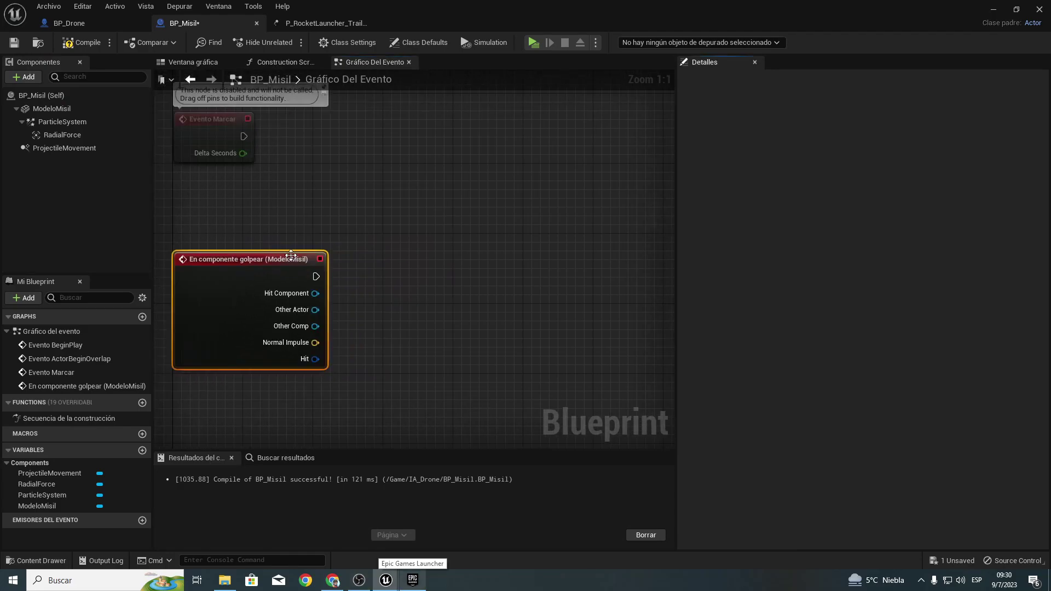
Step: Add a RadialForce reference with an Impulso de fuego node, triggered by the hit event
drag(53, 137, 303, 225)
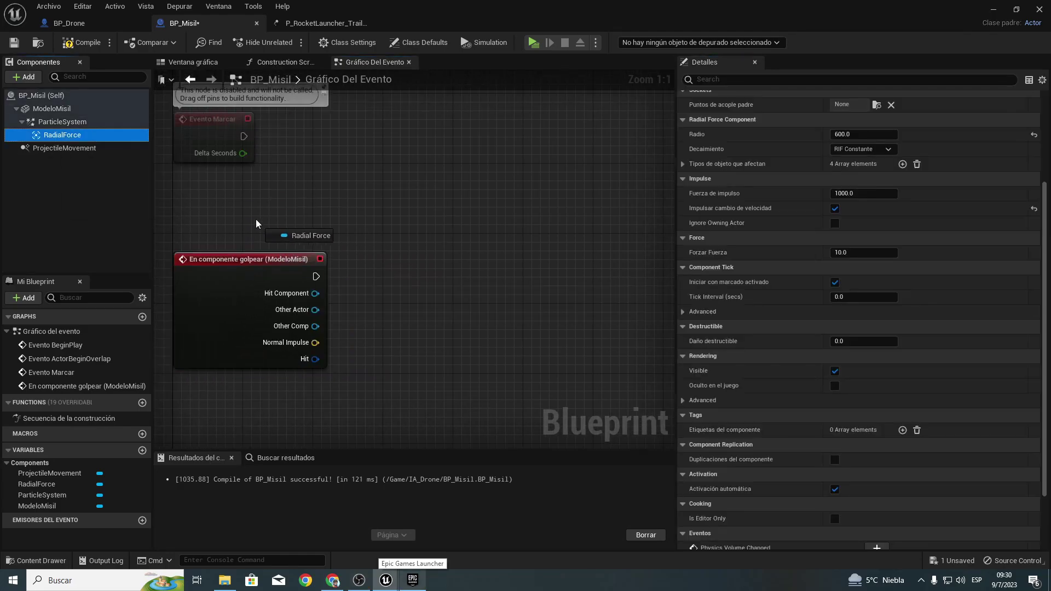
drag(304, 226, 379, 247)
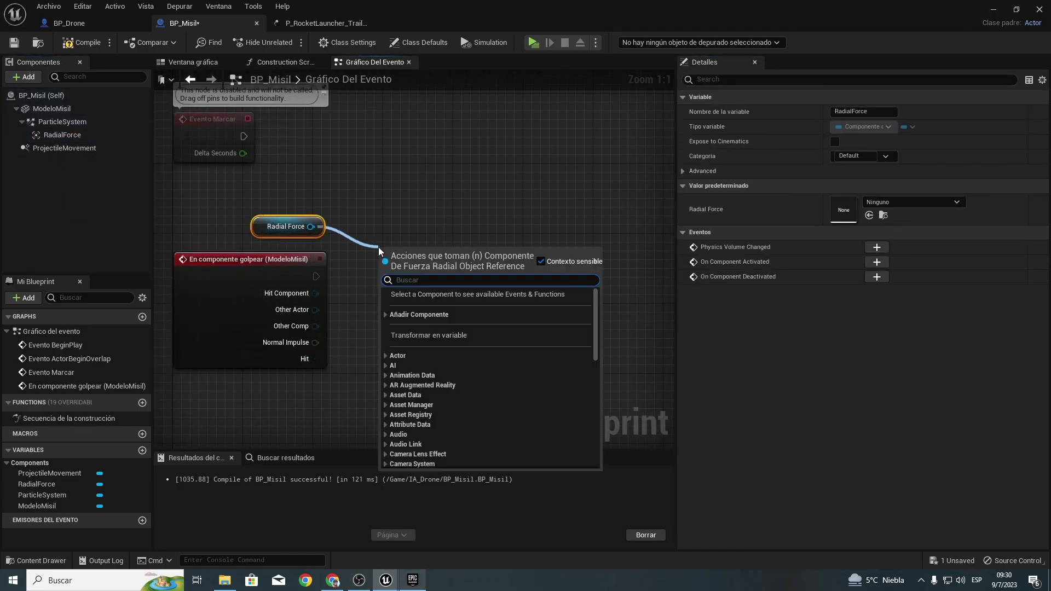
text(force)
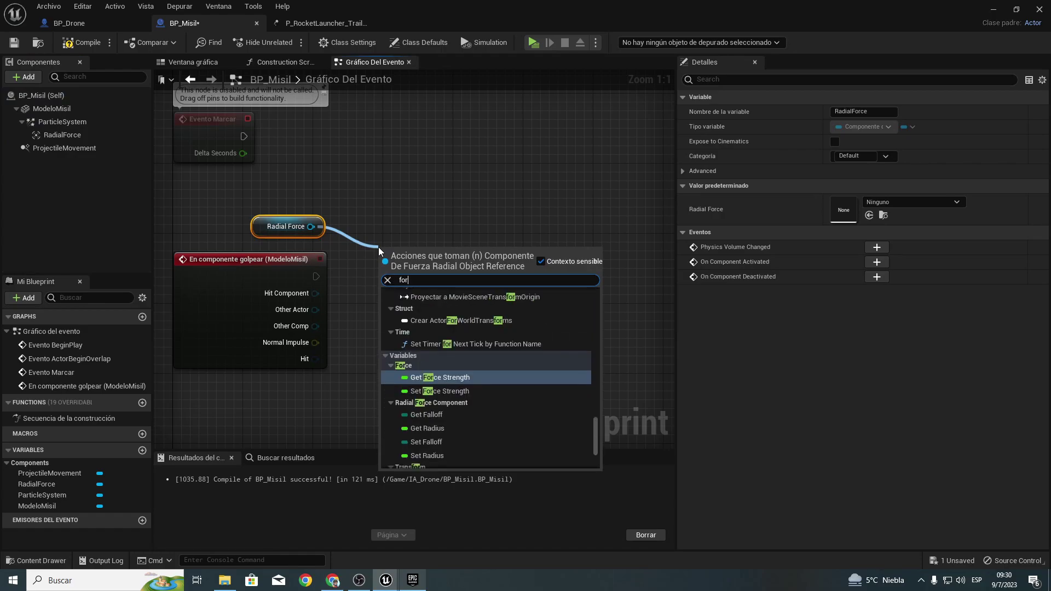
key(Up)
key(Up)
key(Up)
key(Return)
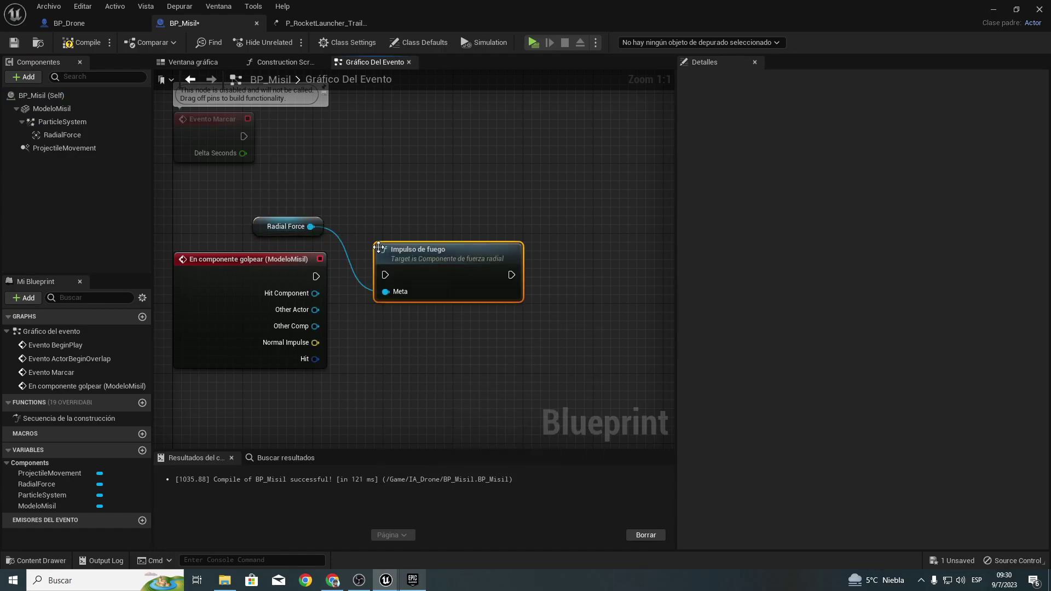
drag(316, 275, 386, 275)
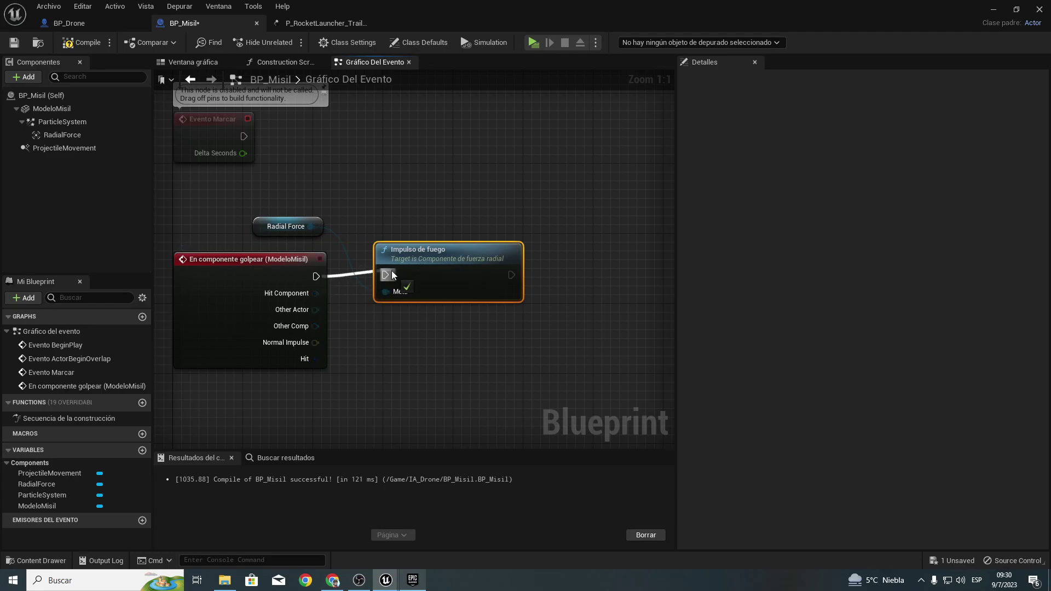
right_drag(493, 261, 348, 274)
Step: Search the actions following Impulso de fuego for 'emiter', then 'niagara', then 'particle'
drag(366, 287, 442, 280)
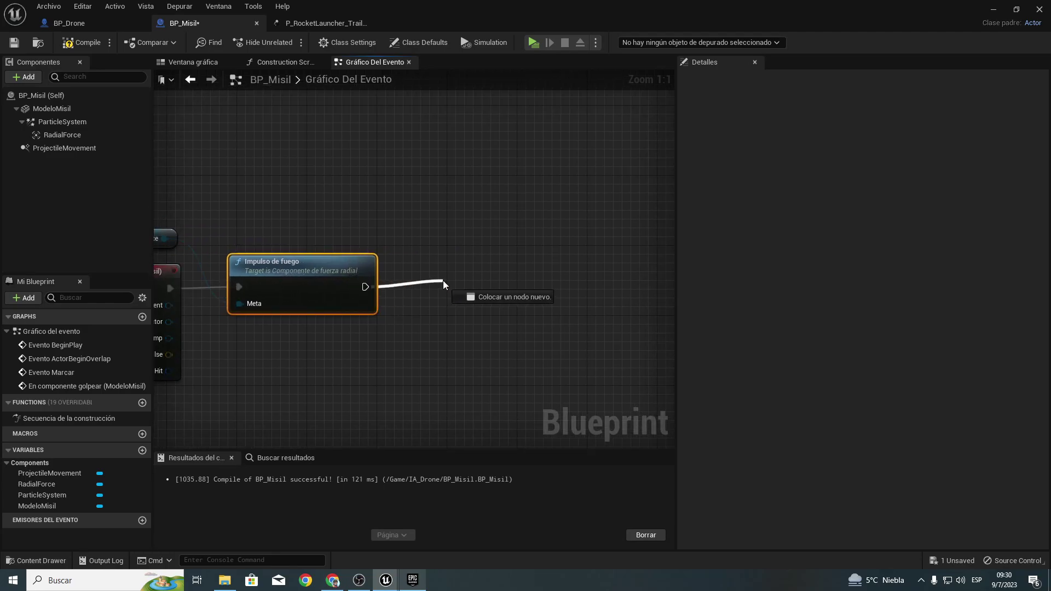
text(emiter)
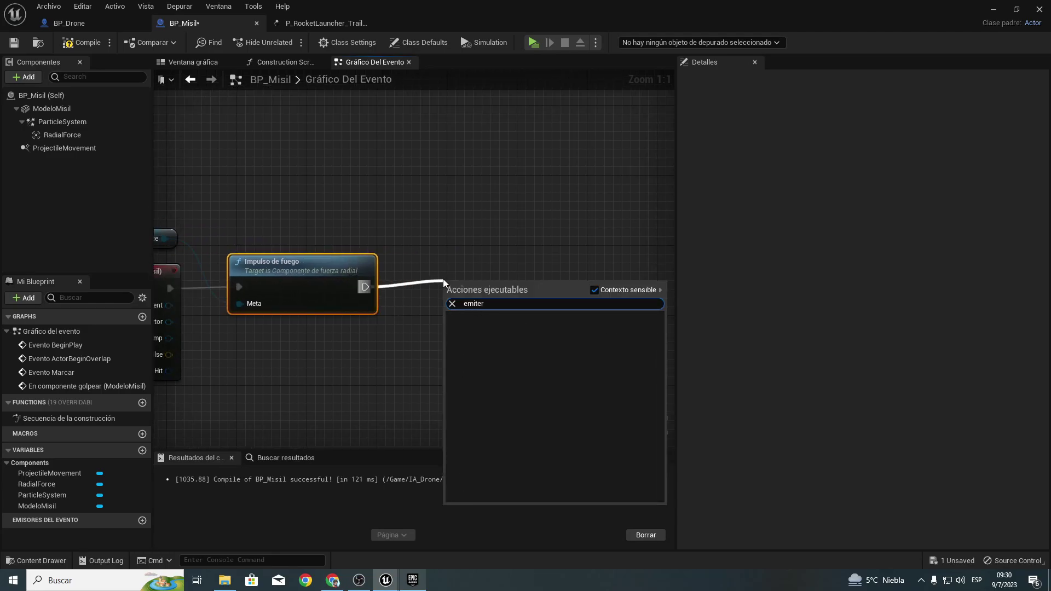
key(BackSpace)
key(BackSpace)
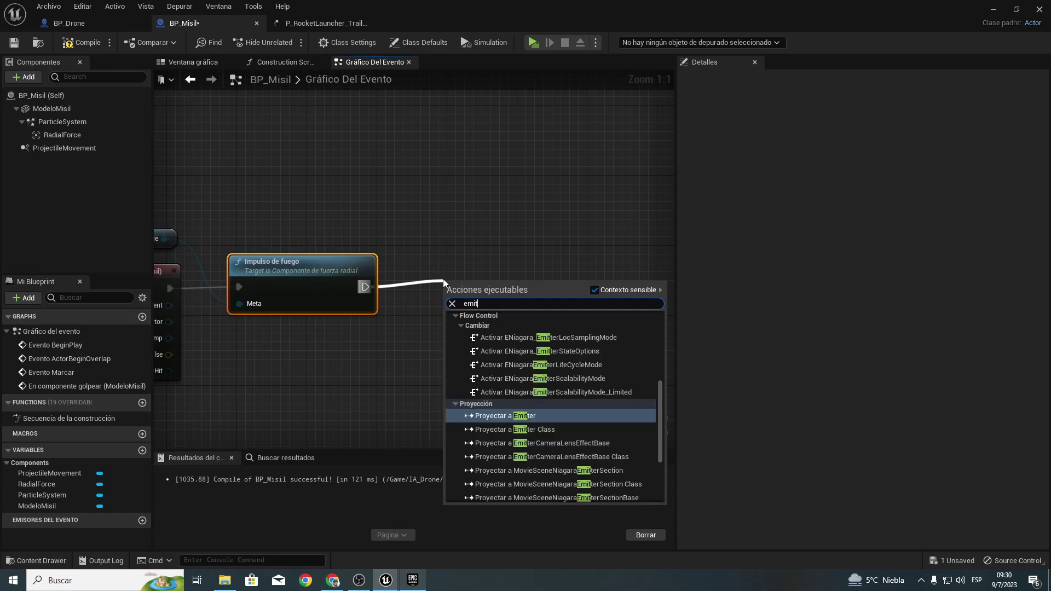
key(BackSpace)
key(BackSpace)
key(BackSpace)
key(BackSpace)
text(n)
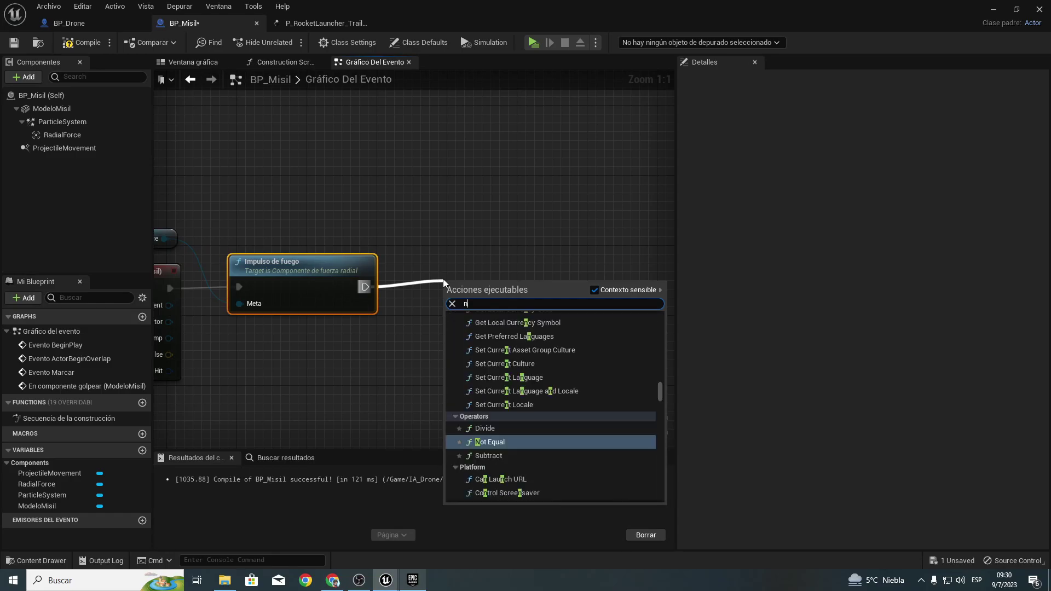
text(iagara)
key(BackSpace)
key(BackSpace)
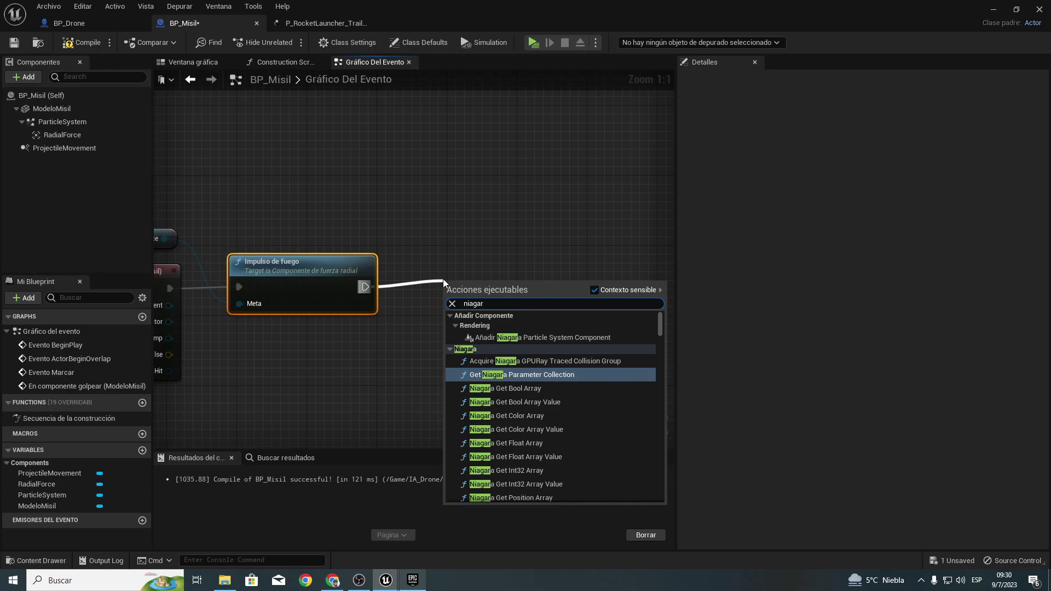
key(BackSpace)
key(BackSpace)
key(BackSpace)
text(particle)
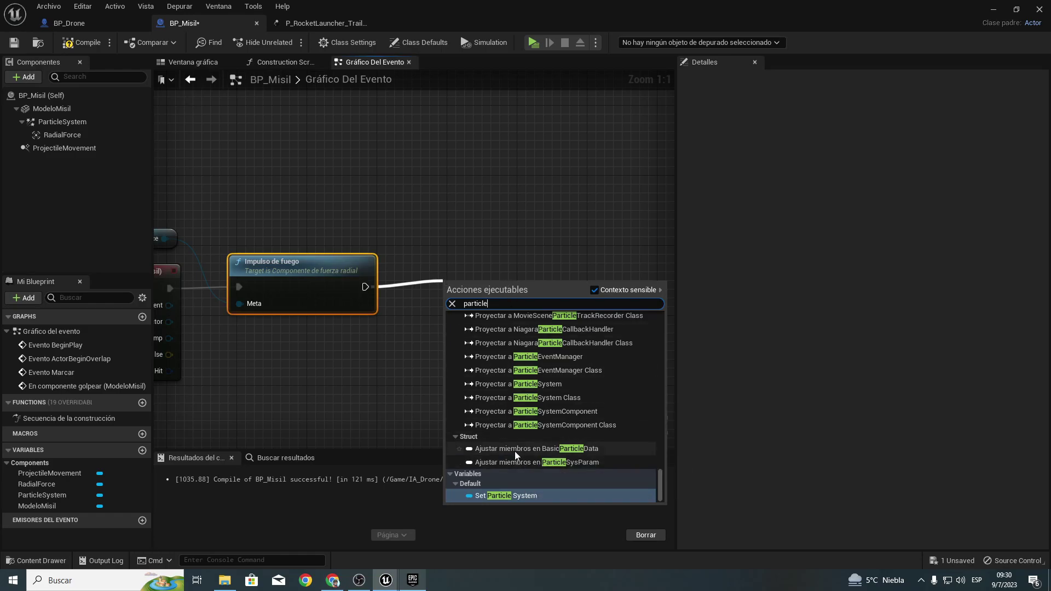
Step: Browse the particle results, then restart the search from the fire impulse with 'spawne'
scroll(504, 437, up, 2)
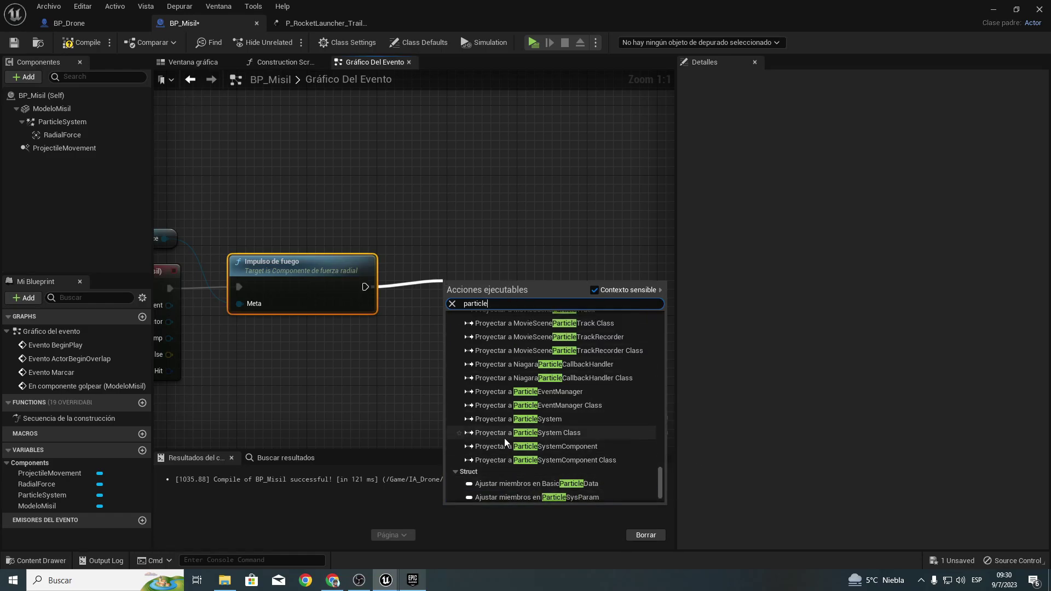
scroll(502, 441, up, 3)
scroll(500, 435, up, 3)
scroll(491, 422, up, 3)
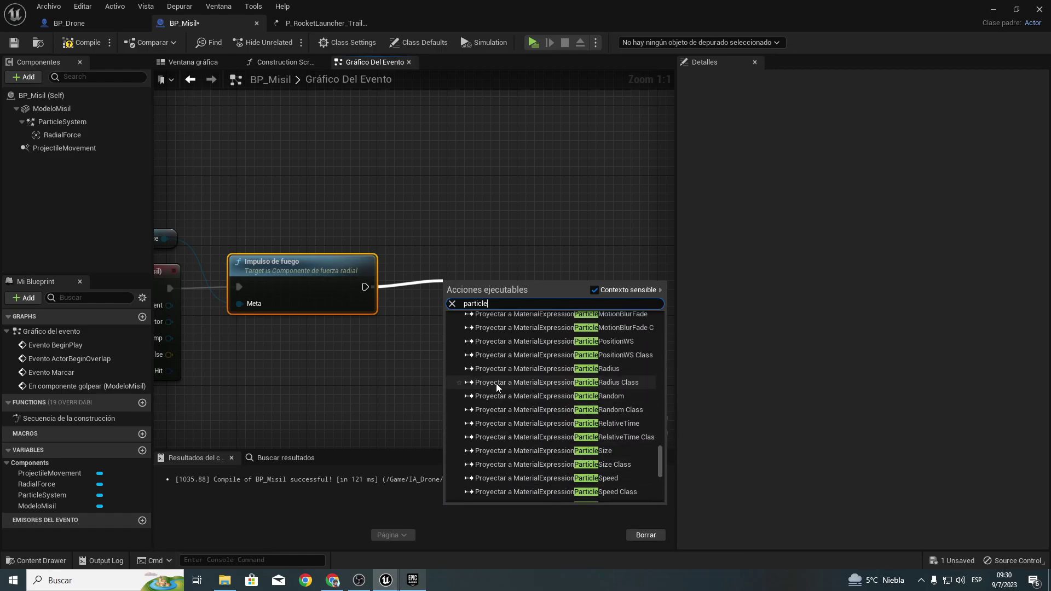
scroll(509, 372, up, 3)
scroll(602, 411, up, 3)
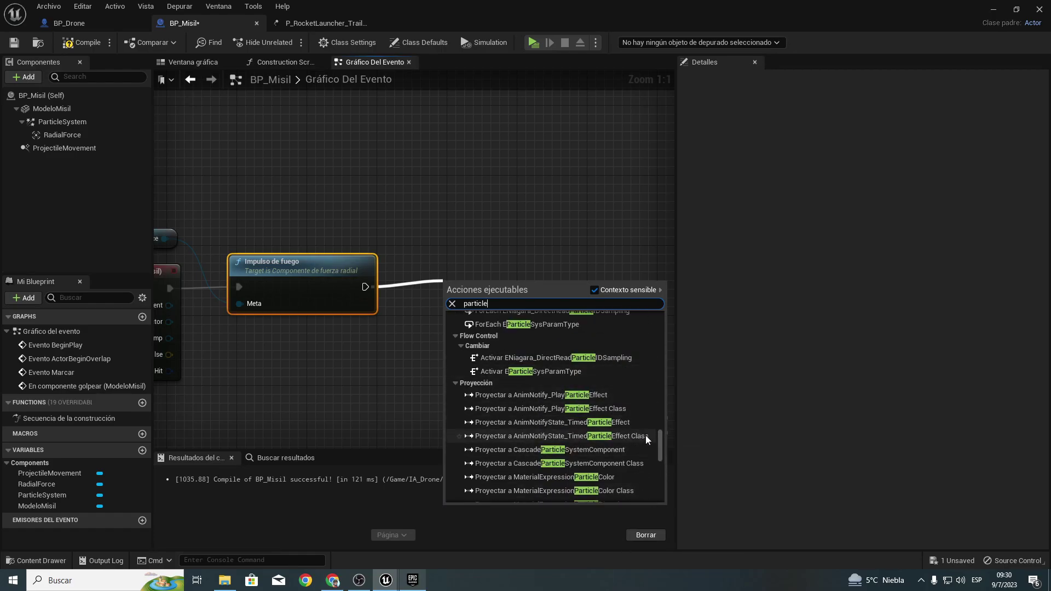
drag(659, 442, 666, 406)
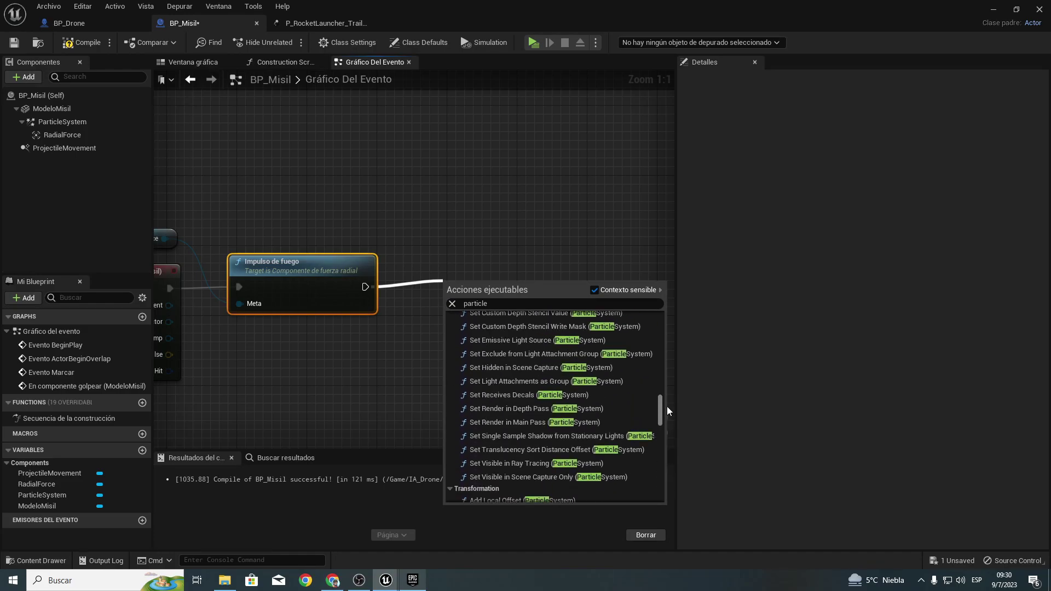
click(513, 219)
drag(366, 286, 447, 291)
text(spawn)
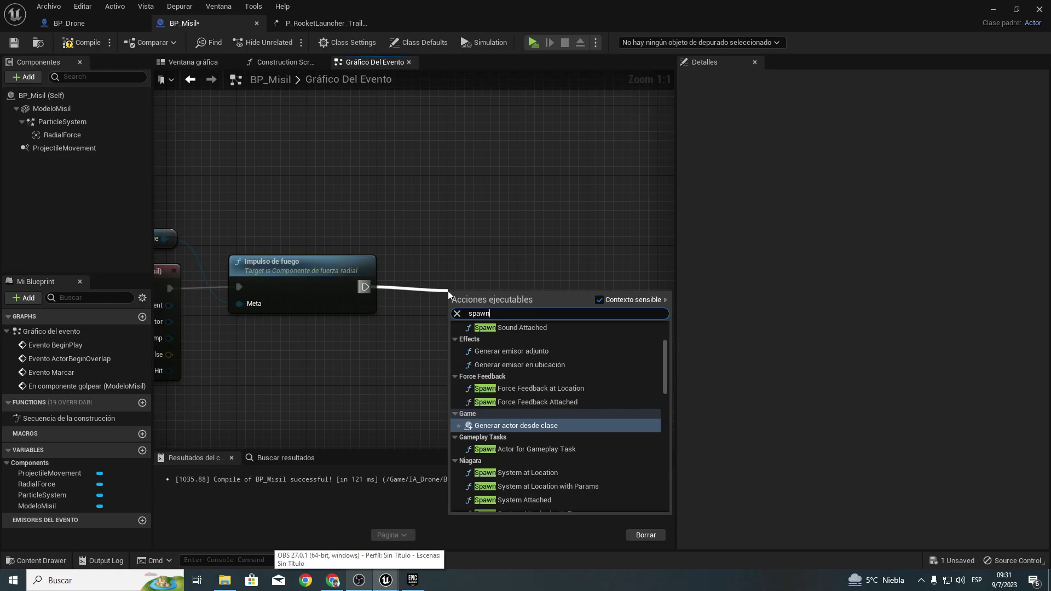
text(e)
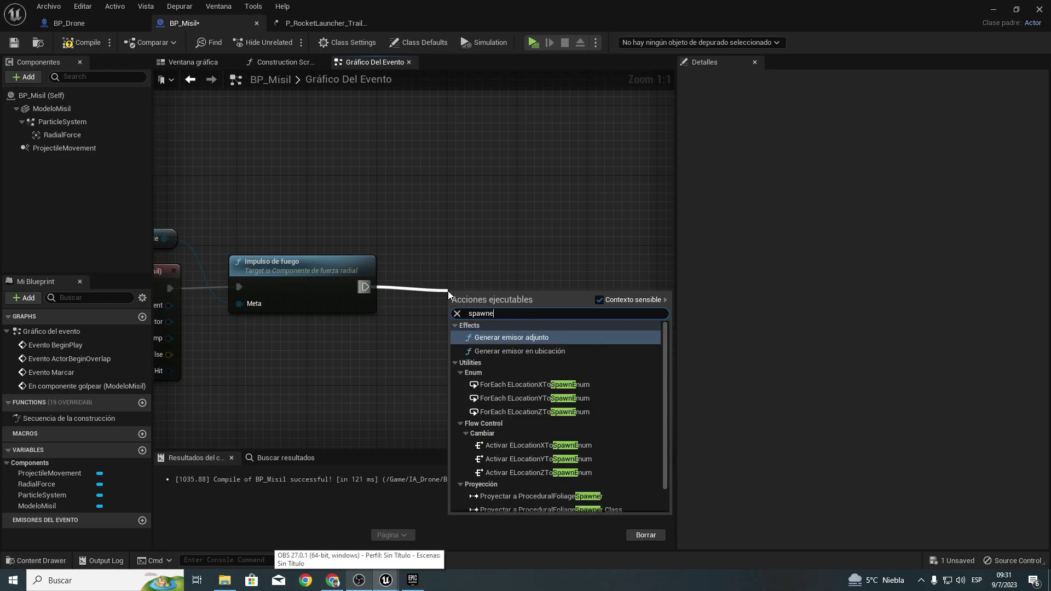
Step: Add Generar emisor en ubicación after the impulse with P_Explosion as the Emitter Template
click(500, 352)
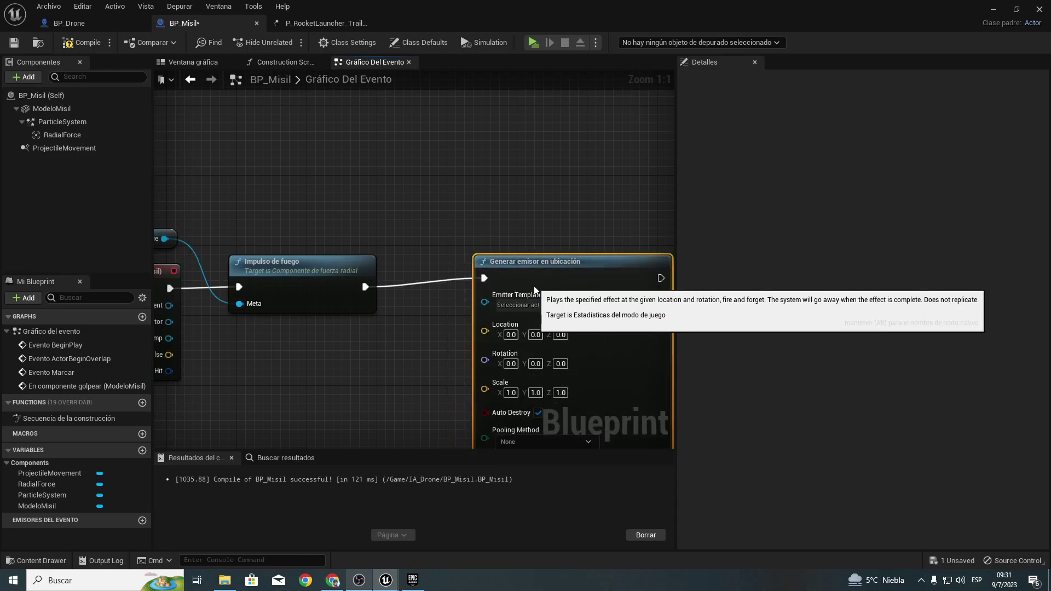
click(520, 304)
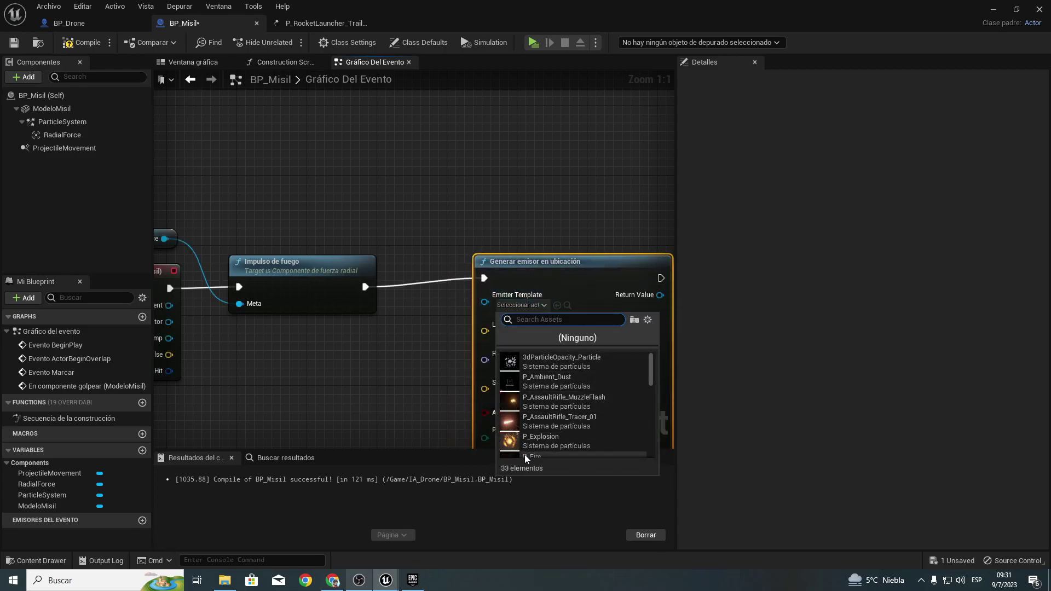
click(541, 438)
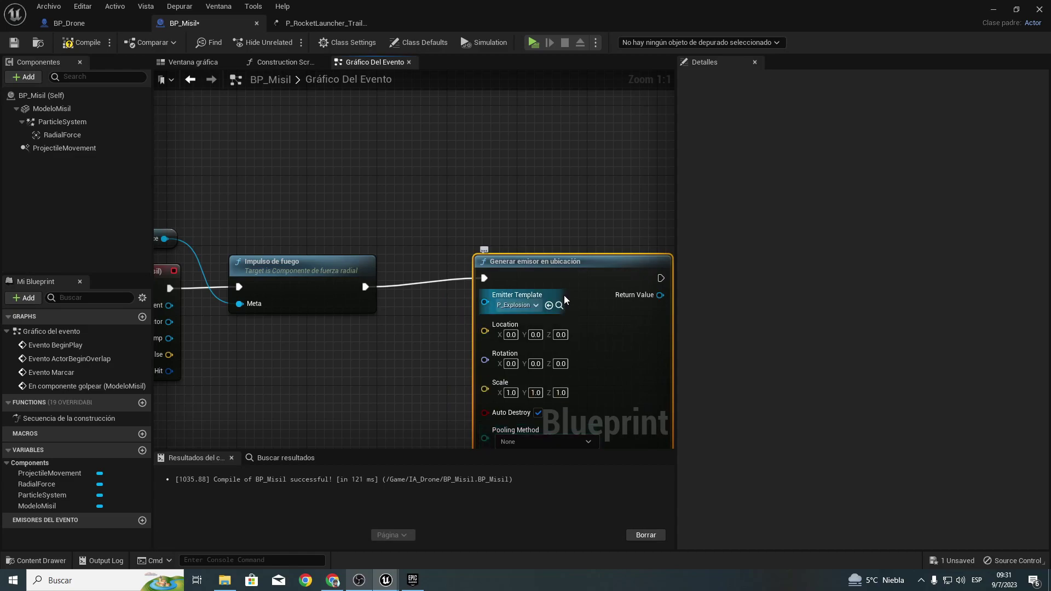
Step: Break the Hit result with Romper resultado de golpe and wire its Location into the emitter's Location
right_drag(428, 243, 310, 172)
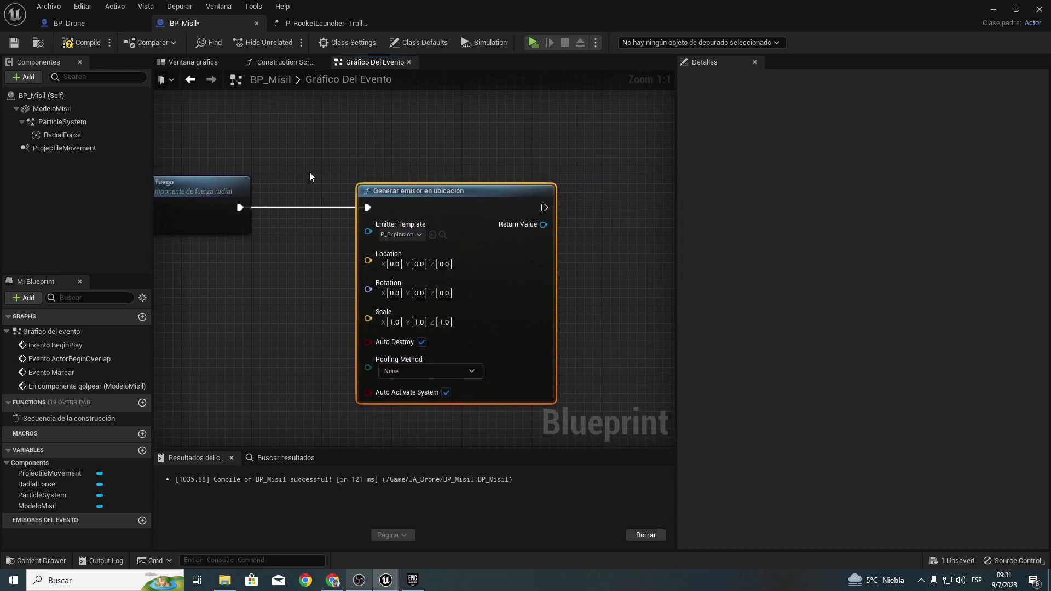
right_drag(306, 270, 534, 293)
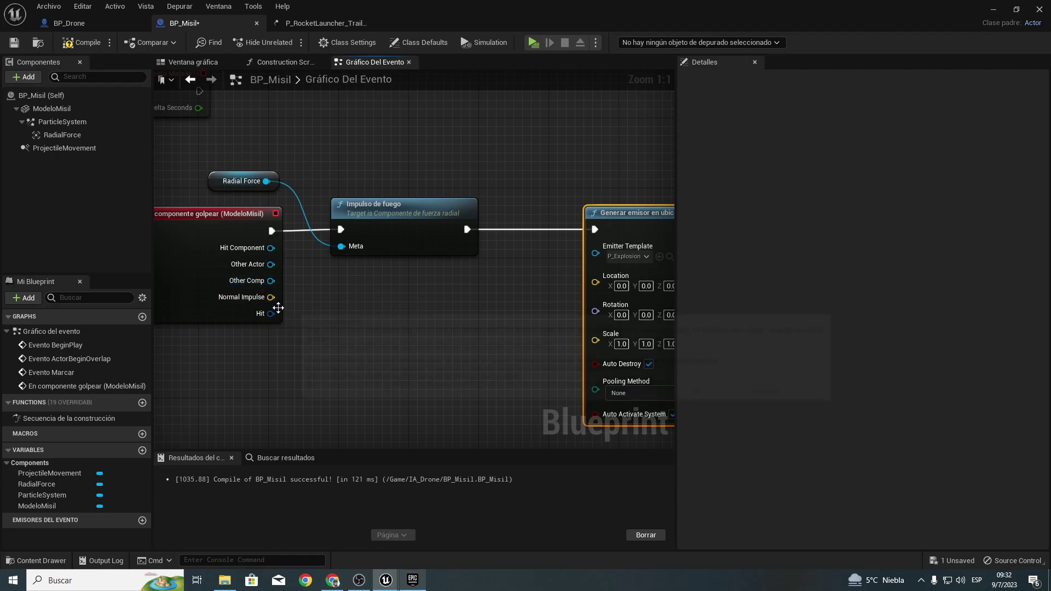
drag(272, 314, 327, 319)
text(romper)
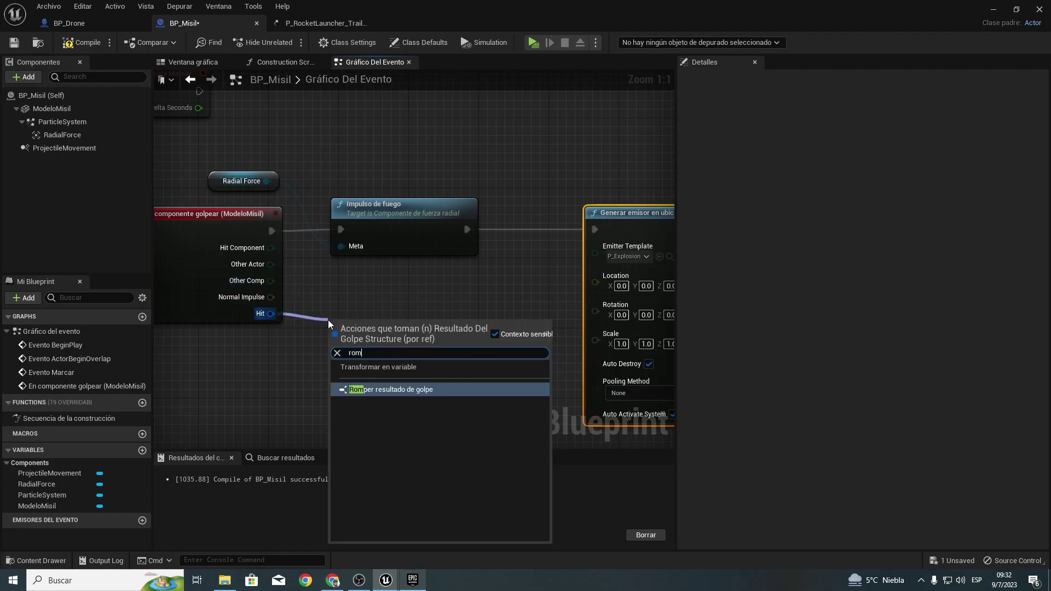
key(Return)
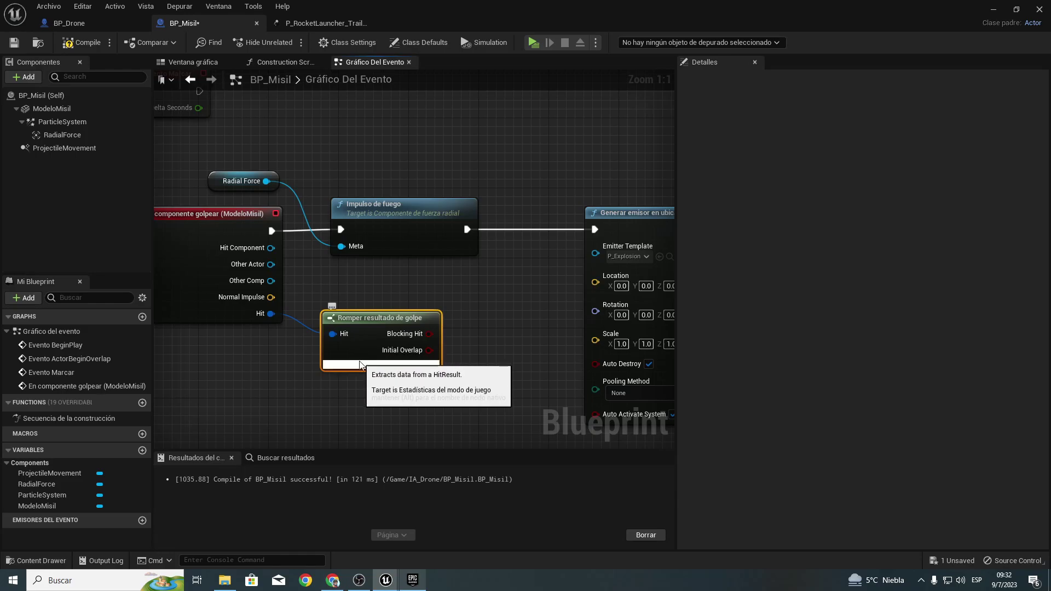
right_drag(454, 339, 412, 250)
drag(387, 310, 568, 200)
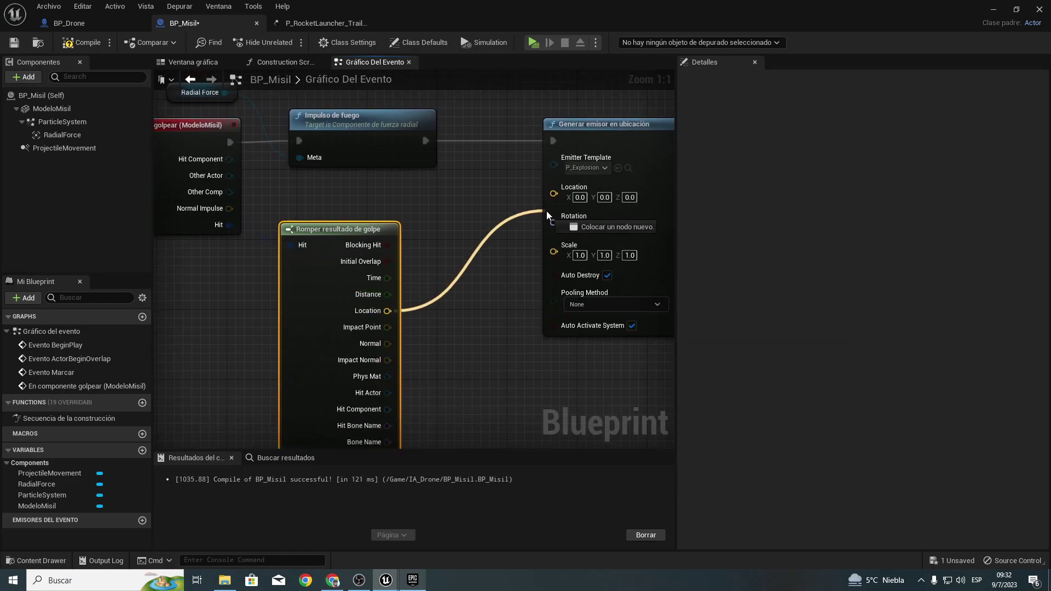
right_drag(362, 263, 361, 139)
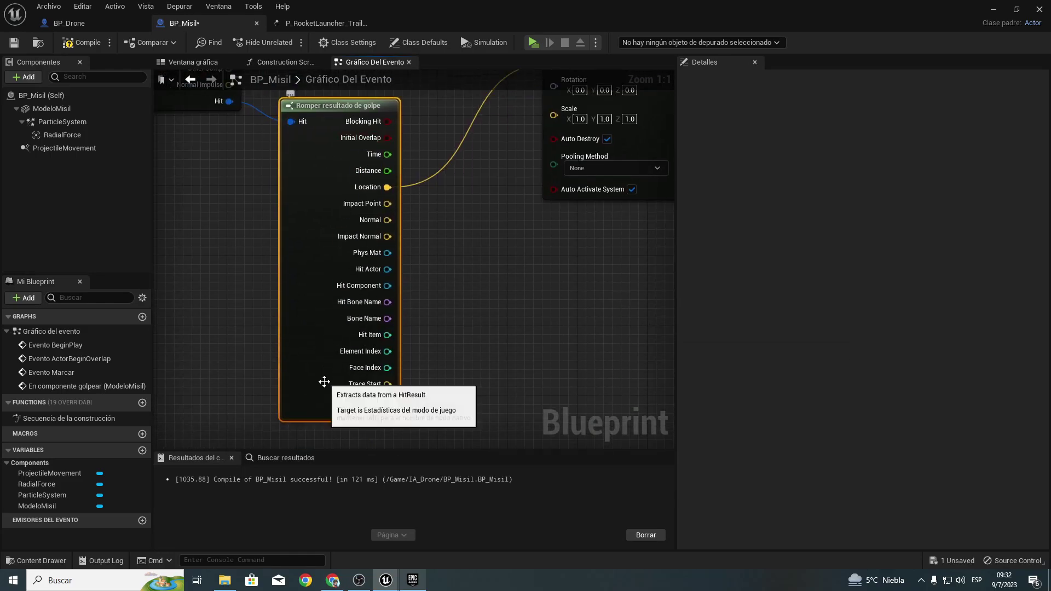
click(340, 415)
right_drag(481, 296, 373, 206)
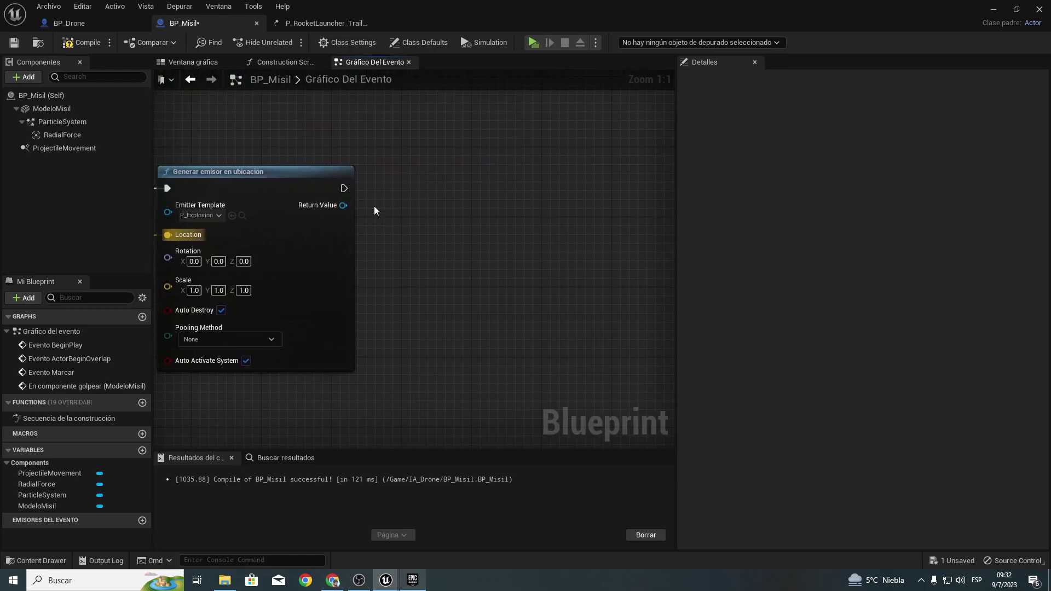
Step: Add a Spawn Sound at Location node after the emitter spawn
drag(338, 187, 392, 182)
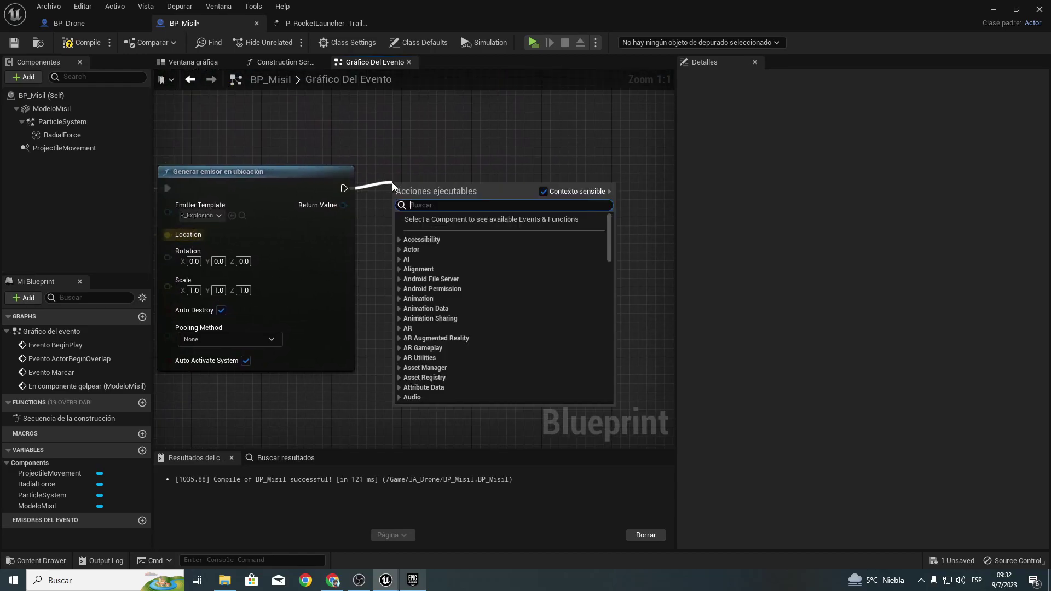
text(spaw)
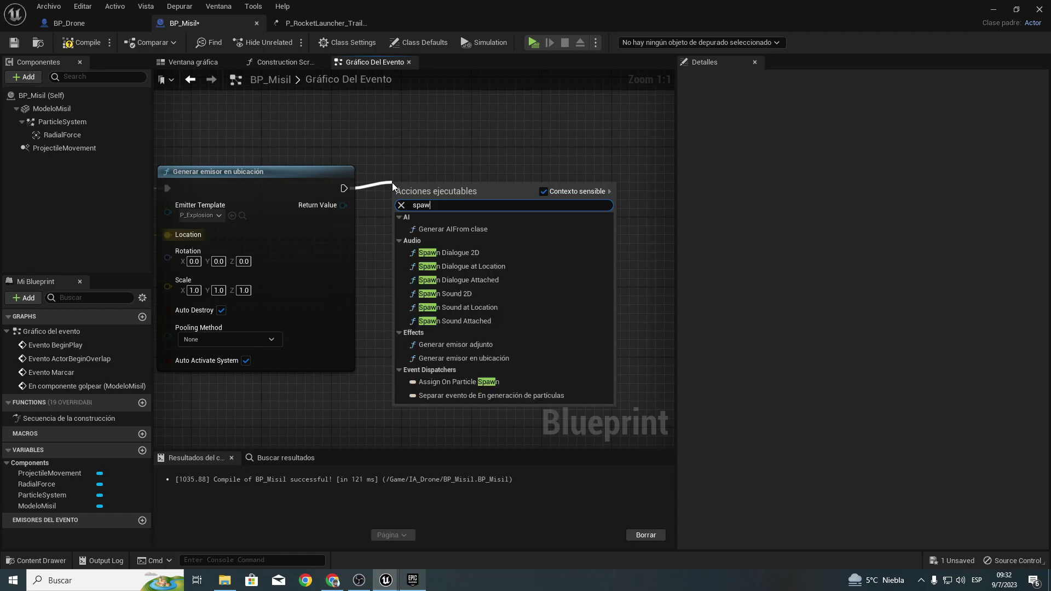
key(BackSpace)
key(BackSpace)
text(ou)
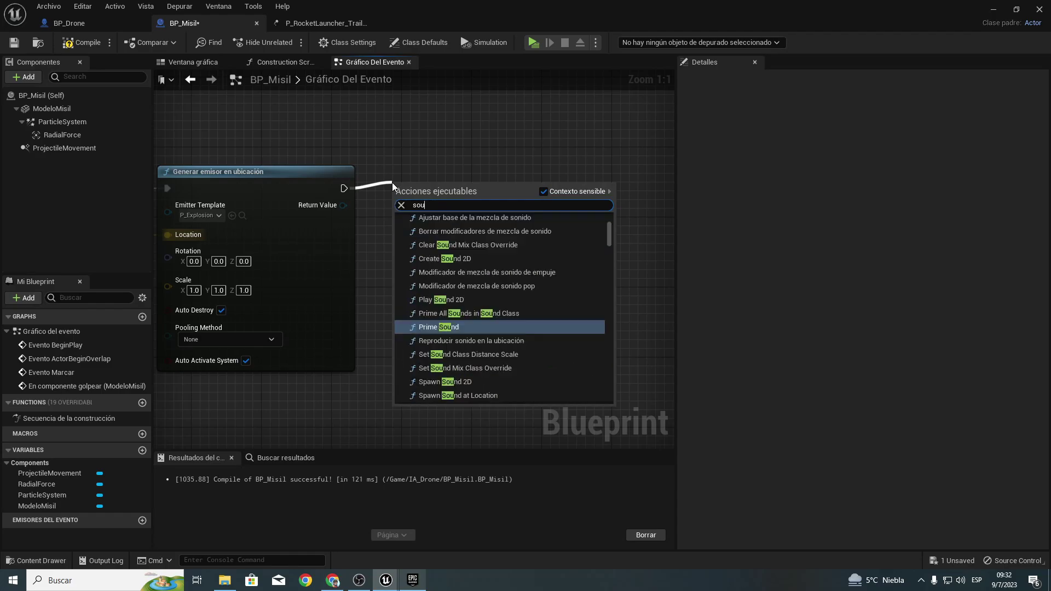
text(nd)
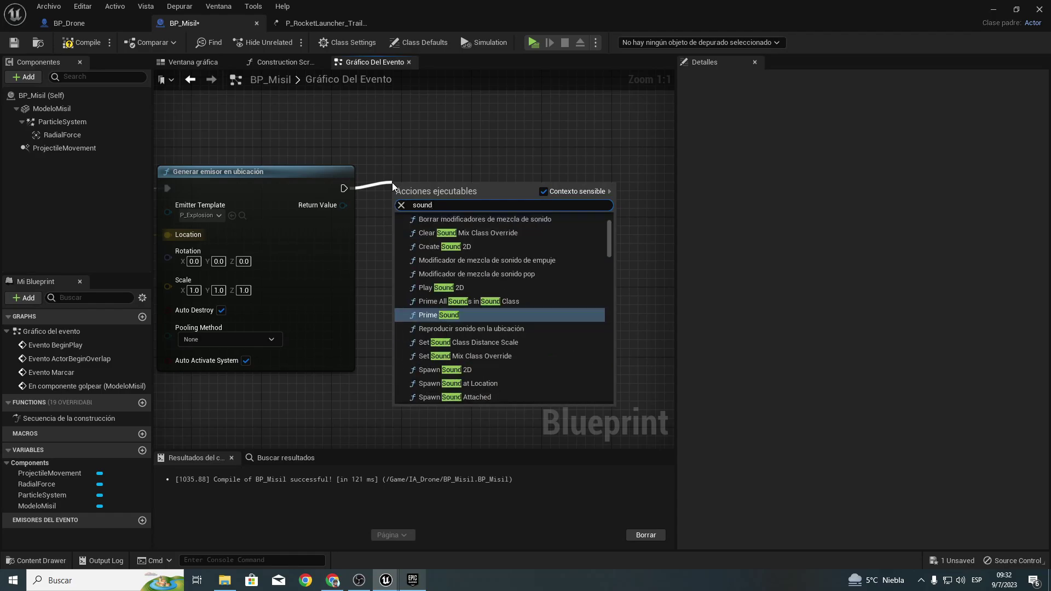
key(Down)
key(Down)
key(Down)
key(Down)
key(Down)
key(Return)
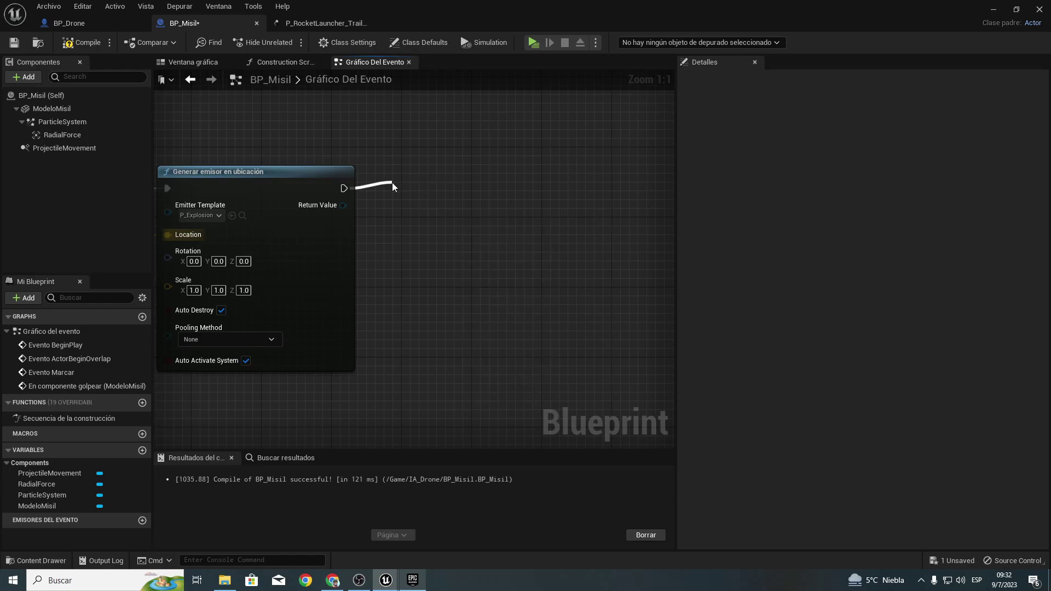
drag(462, 188, 532, 170)
Step: Search 'explo' sounds and preview Explosion01, Explosion02 and GrenadeLauncher_Explosion01 and 02
click(523, 207)
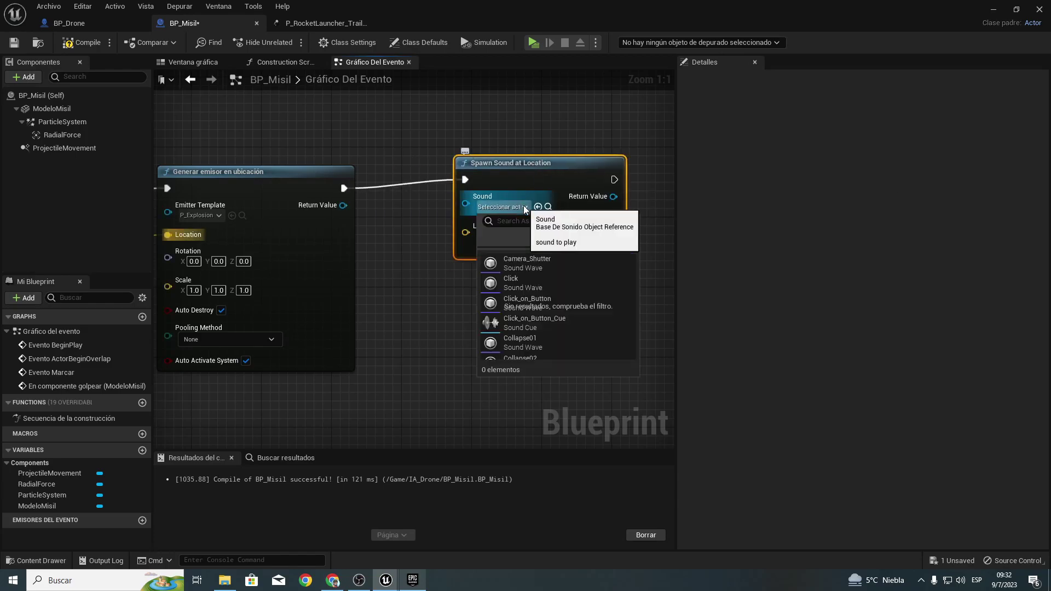
text(ex)
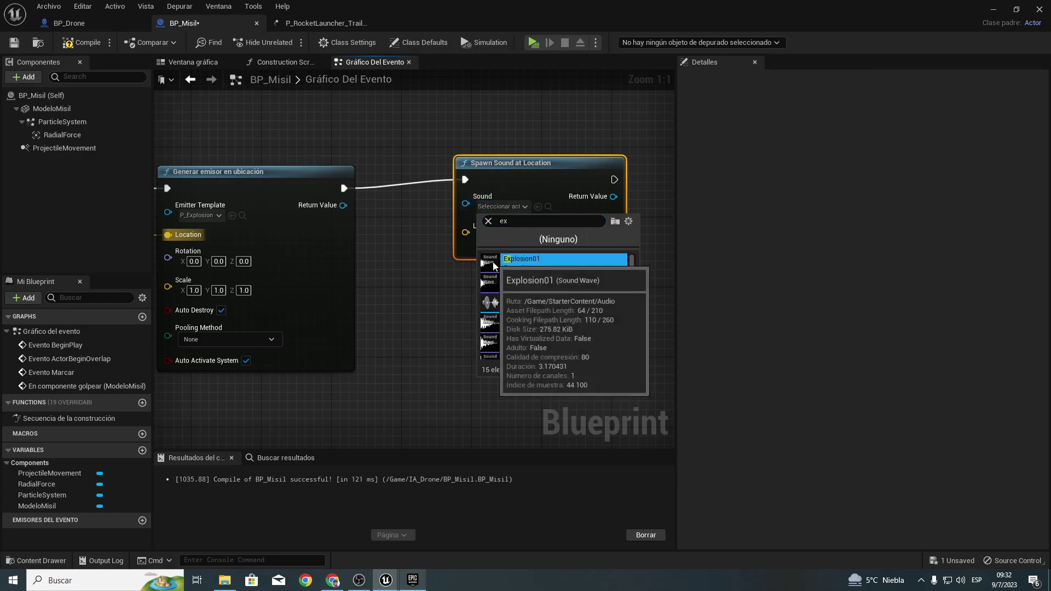
click(488, 261)
click(510, 208)
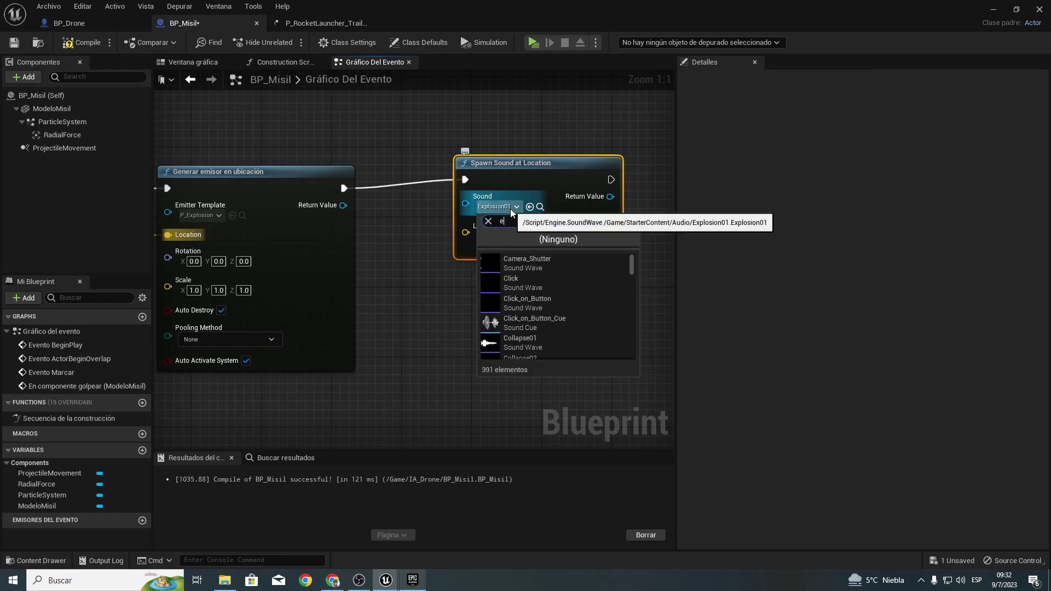
text(xplo)
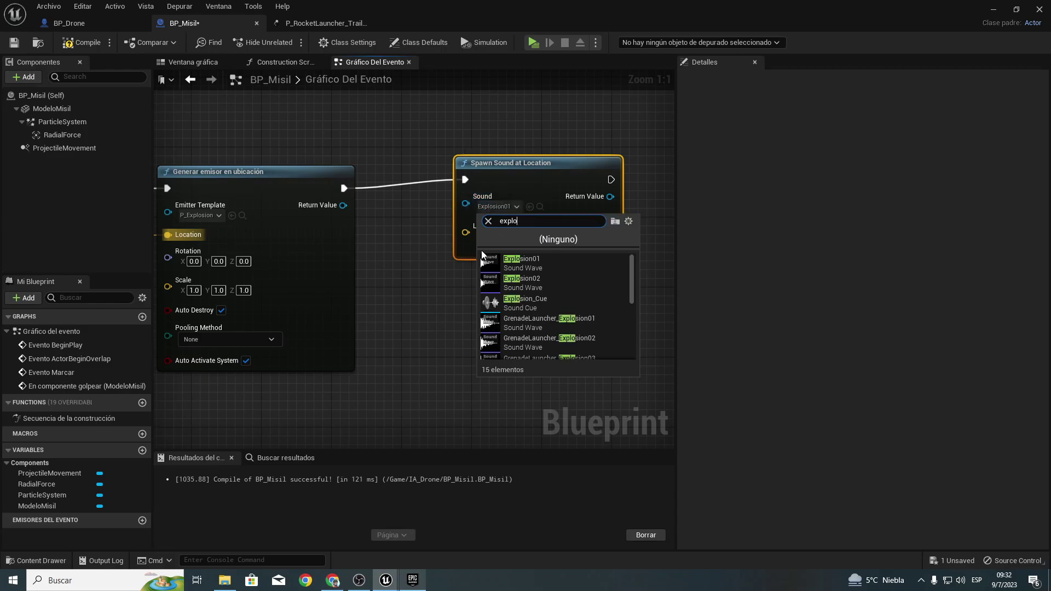
click(488, 262)
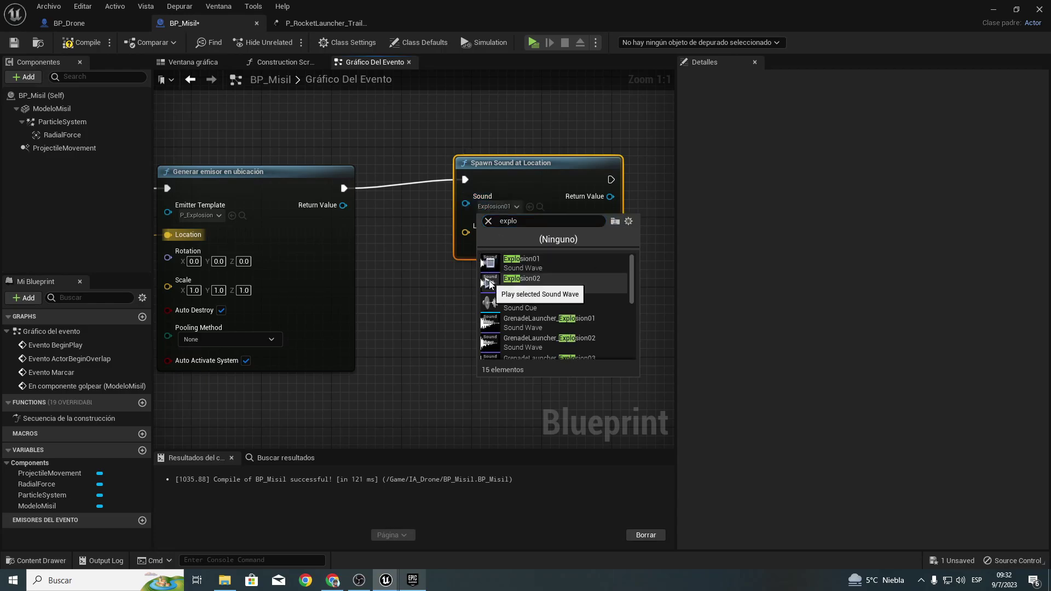
click(490, 282)
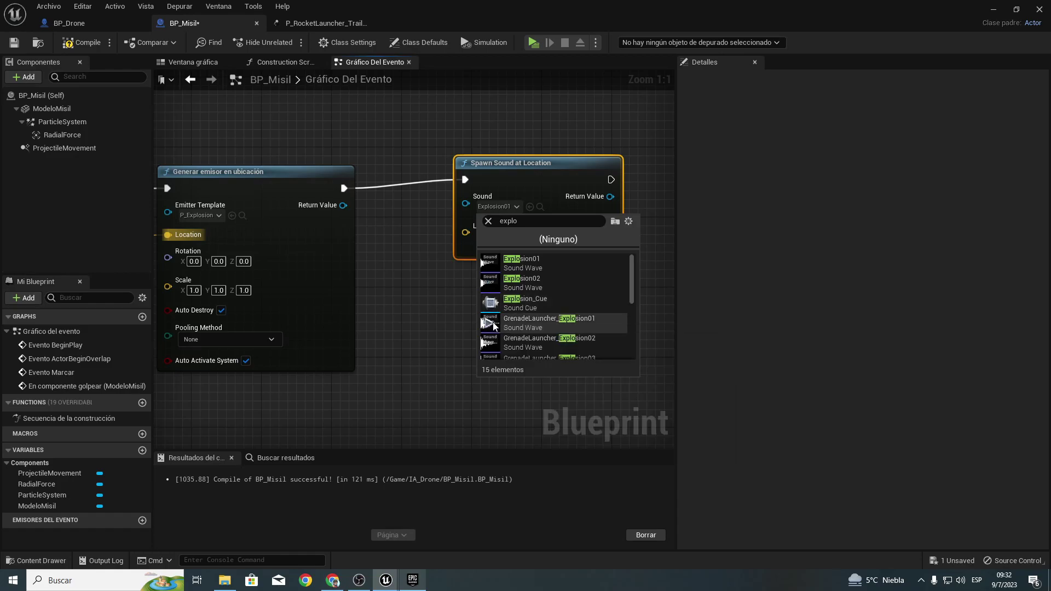
click(490, 326)
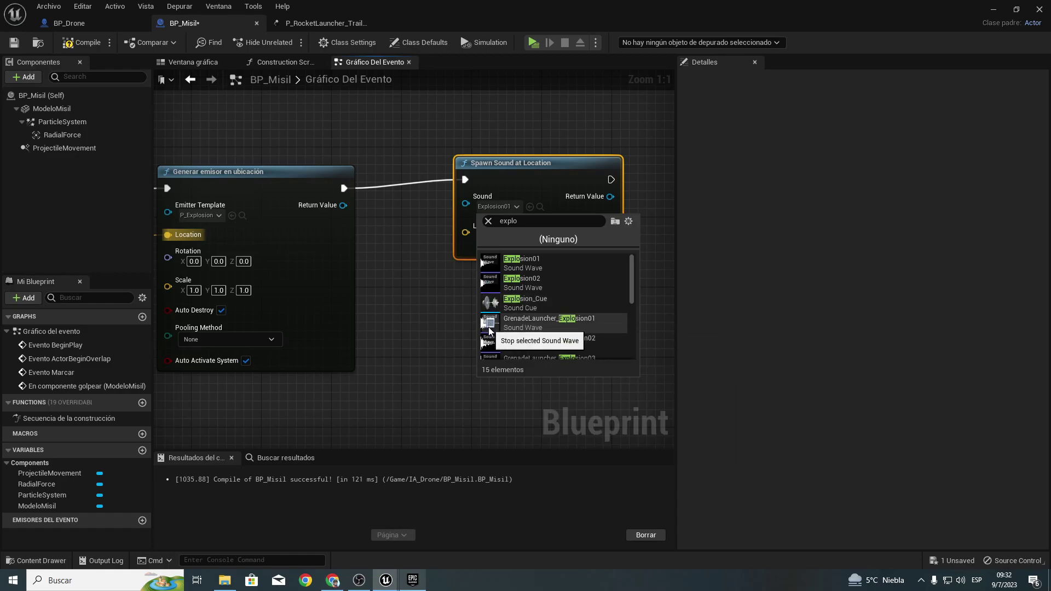
click(489, 343)
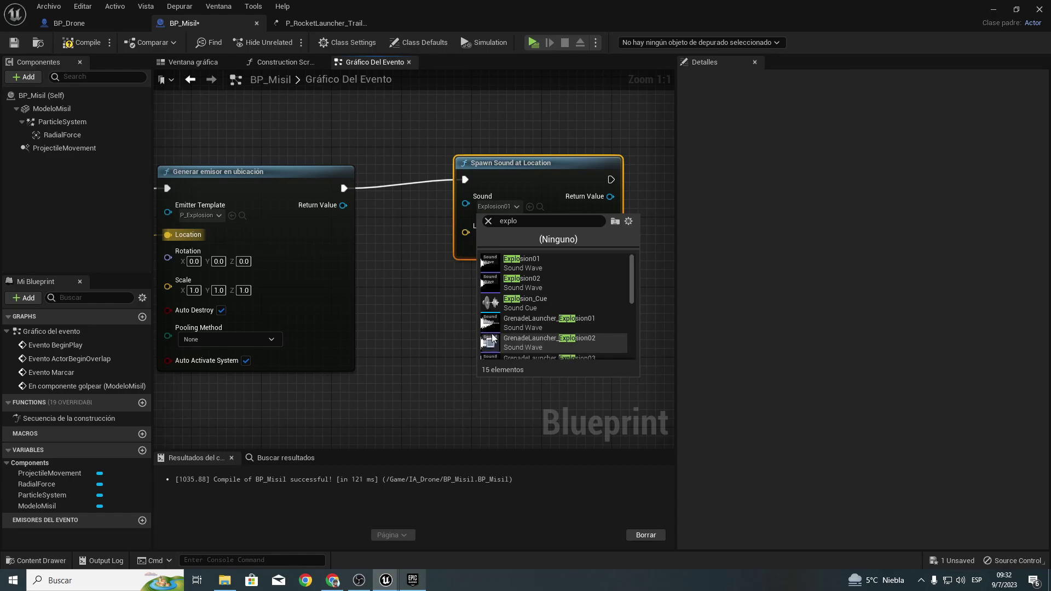
Step: Preview GrenadeLauncher_Explosion03 and 04, then set the sound to GrenadeLauncher_Explosion04
scroll(489, 343, down, 1)
click(490, 346)
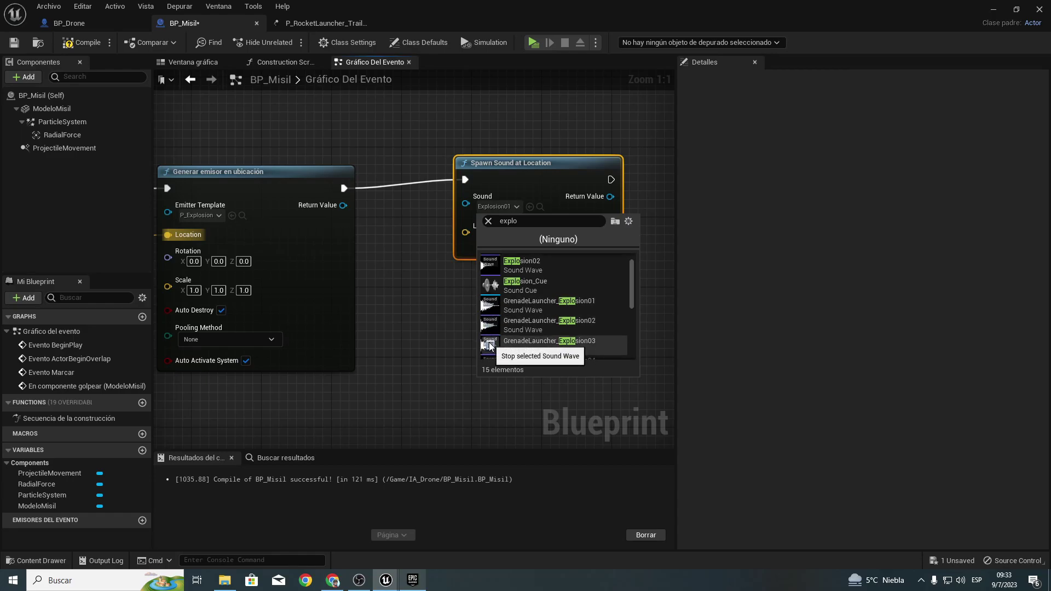
mouse_move(532, 348)
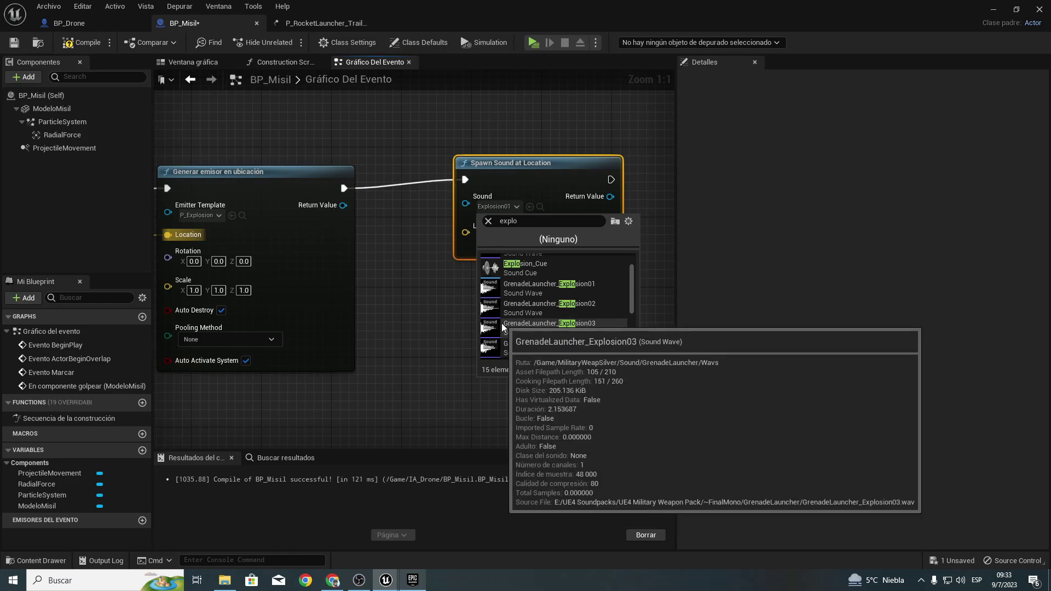
scroll(506, 330, down, 1)
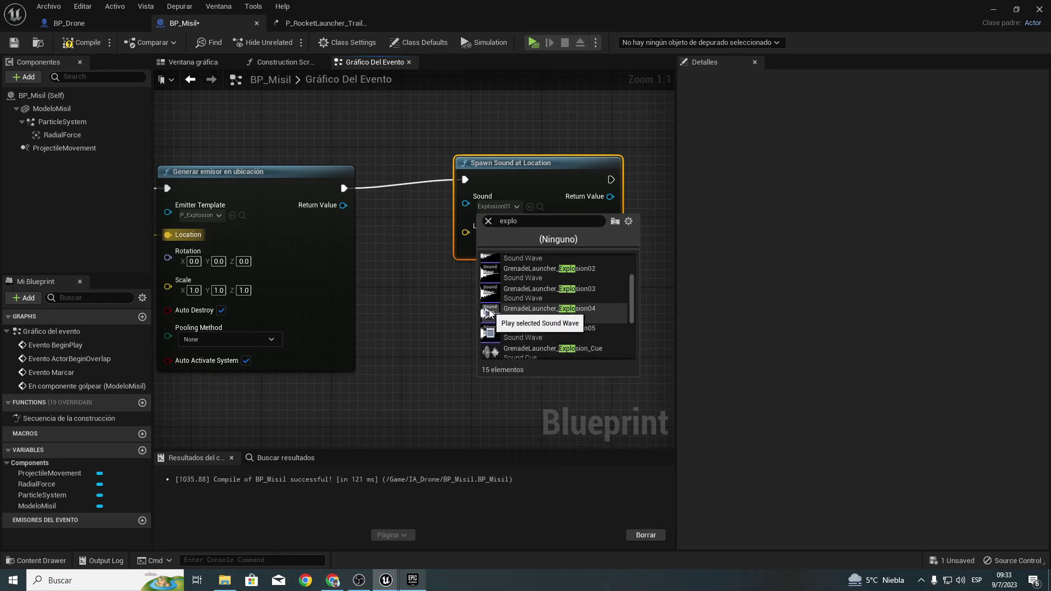
click(490, 313)
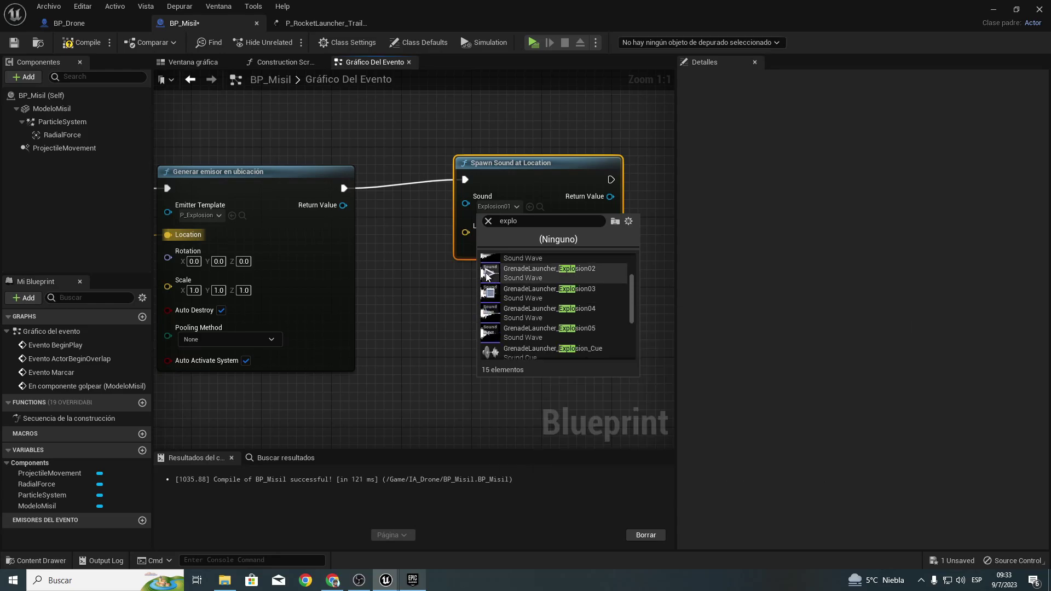
scroll(488, 283, up, 1)
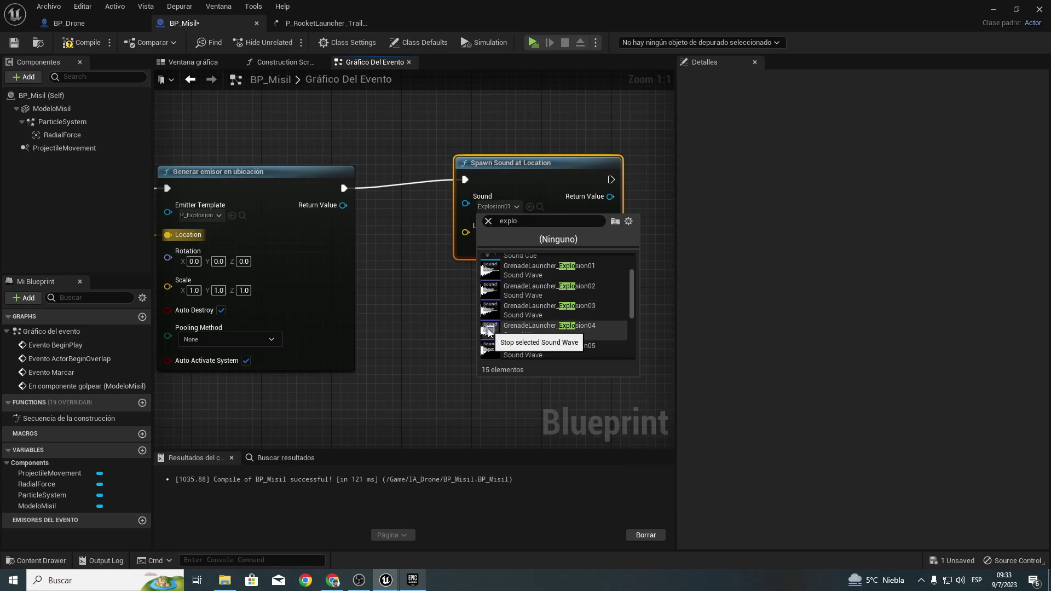
click(594, 333)
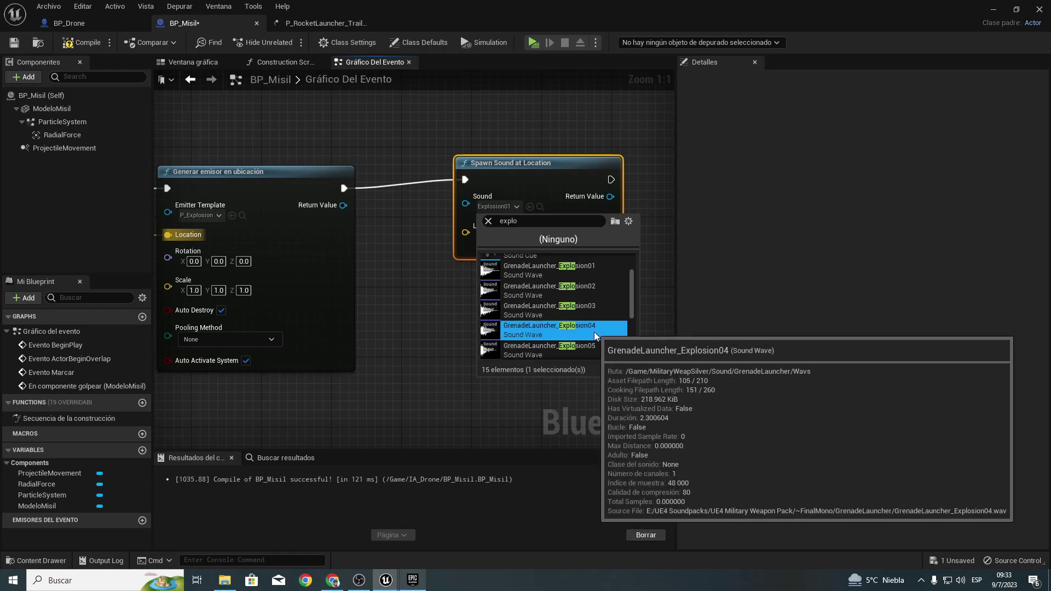
click(593, 331)
Step: Pull a wire from the sound's Location input toward the Break Hit Result
drag(552, 177, 571, 184)
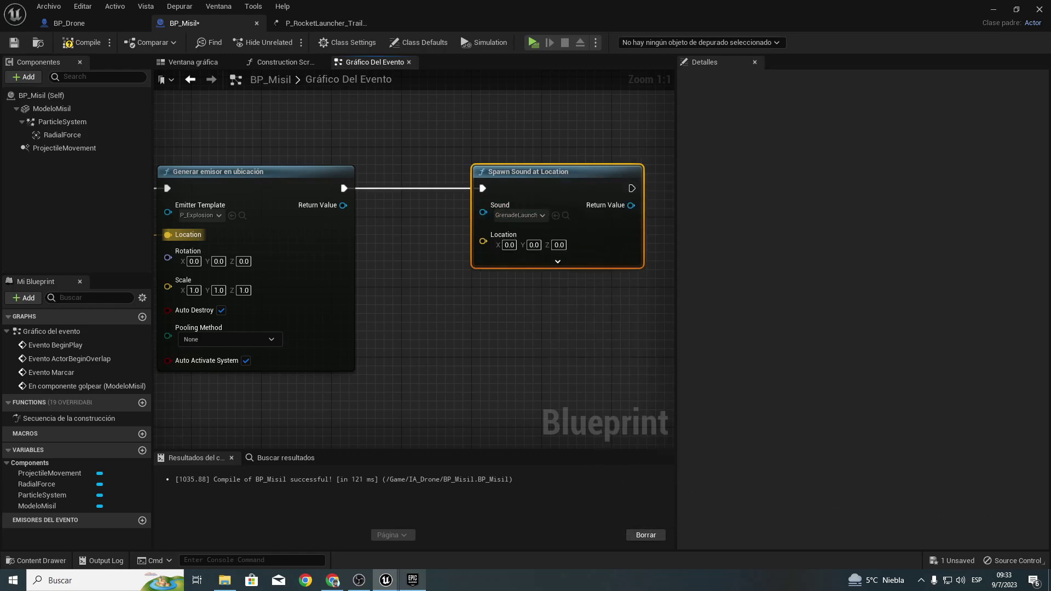
right_drag(451, 244, 600, 245)
mouse_move(632, 244)
mouse_down()
mouse_move(346, 339)
mouse_move(328, 327)
mouse_up()
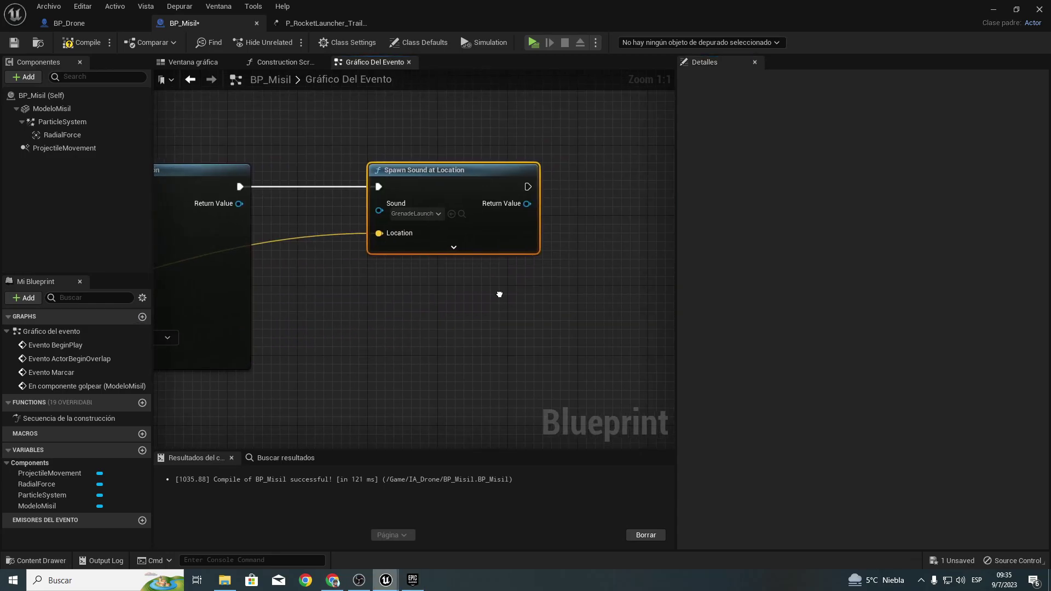
Step: Connect the sound's Location to the hit result and add Destroy Actor after the sound
right_drag(526, 235, 360, 224)
drag(458, 221, 457, 221)
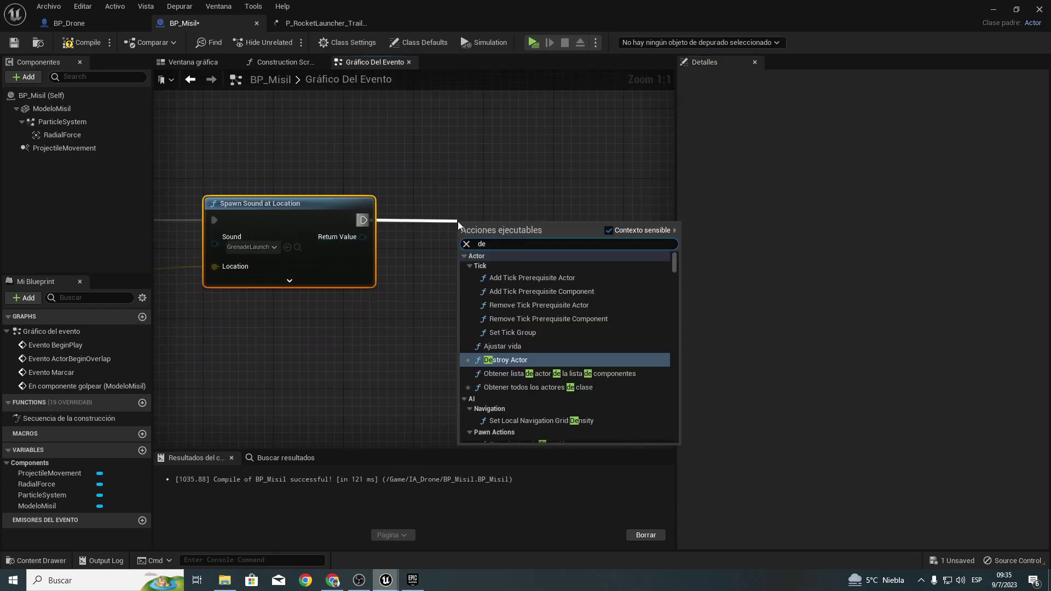
text(destroy)
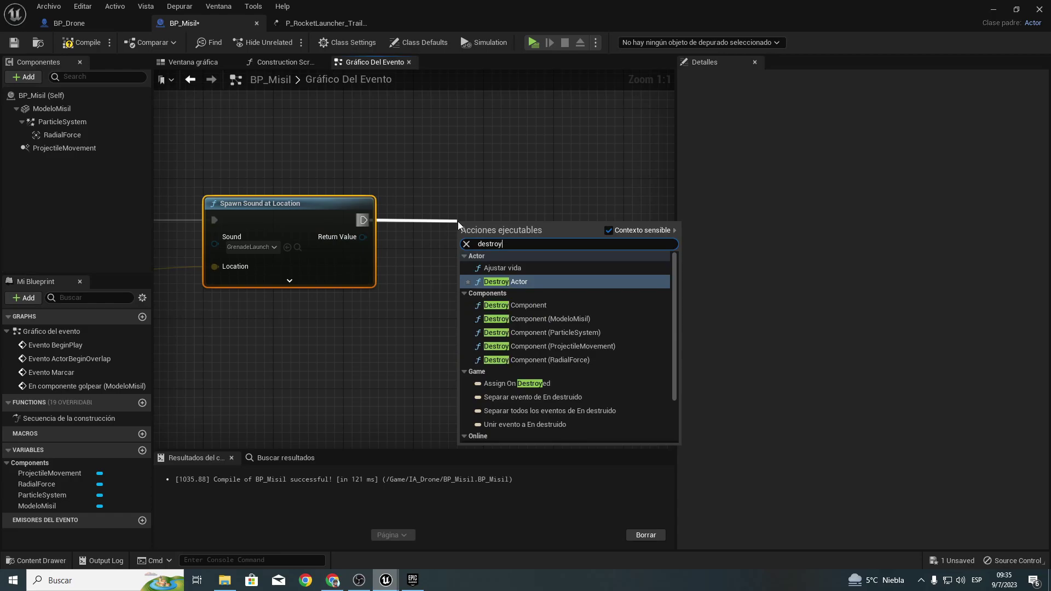
key(Up)
key(Down)
key(Return)
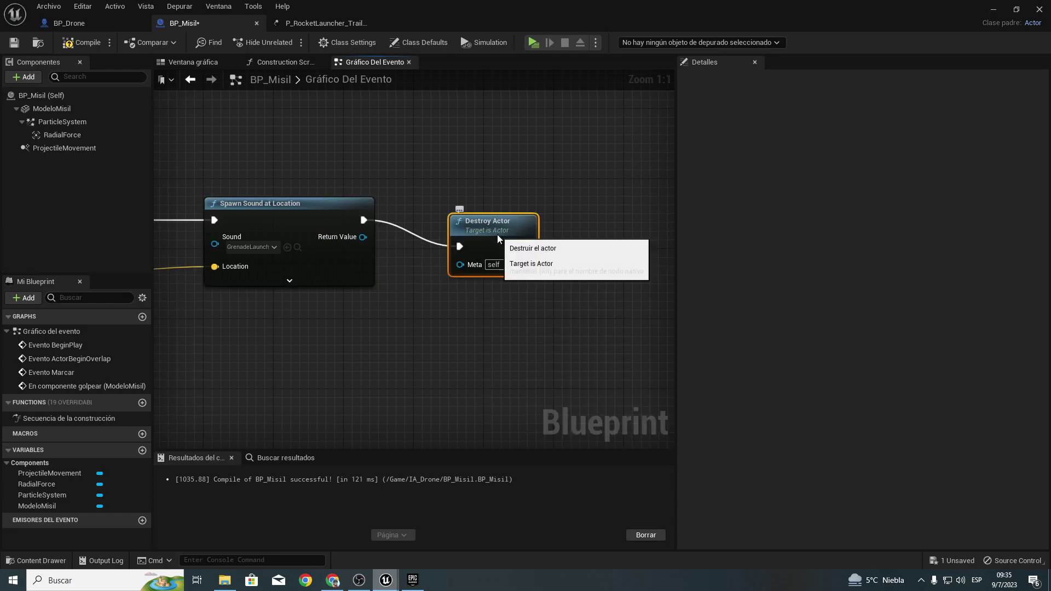
Step: Align Destroy Actor with the sound node, then compile and save BP_Misil
drag(497, 234, 494, 208)
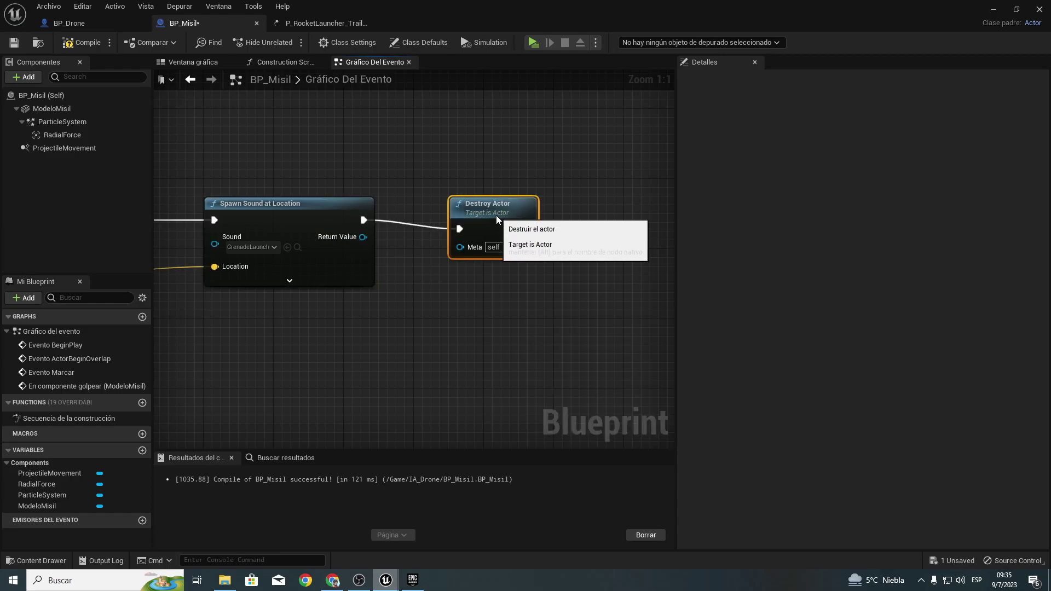
click(85, 45)
click(16, 45)
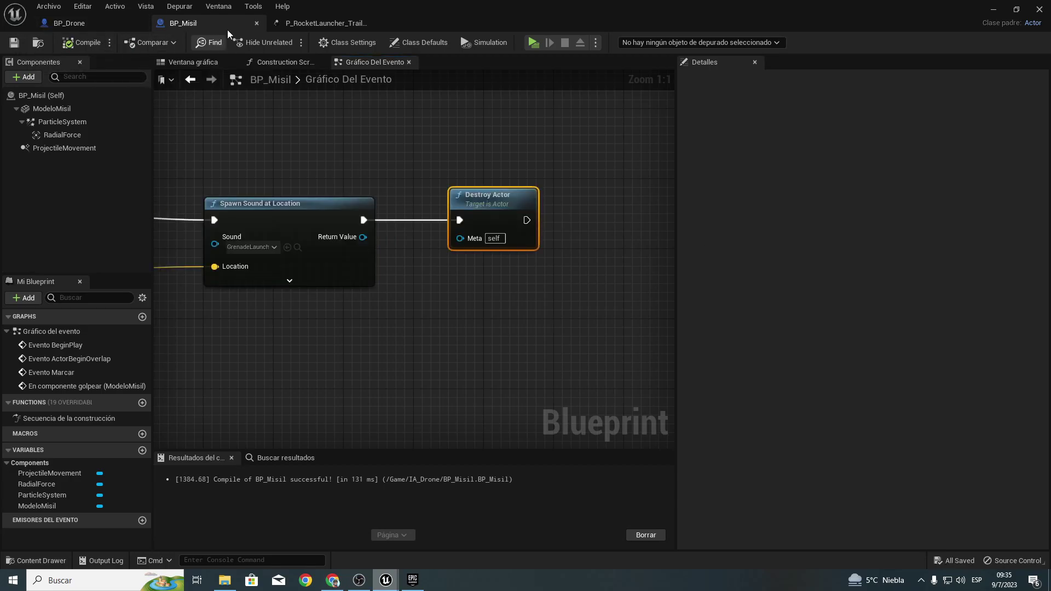
Step: Switch to BP_Drone and pan to the Disparar event and the trace's Break Hit Result outputs
click(91, 22)
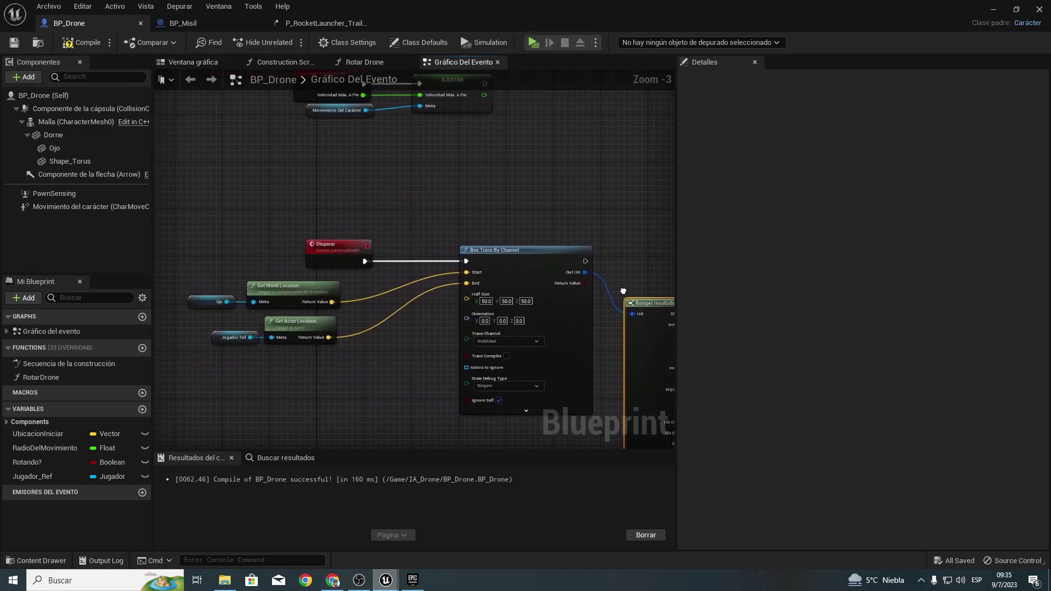
drag(266, 199, 448, 349)
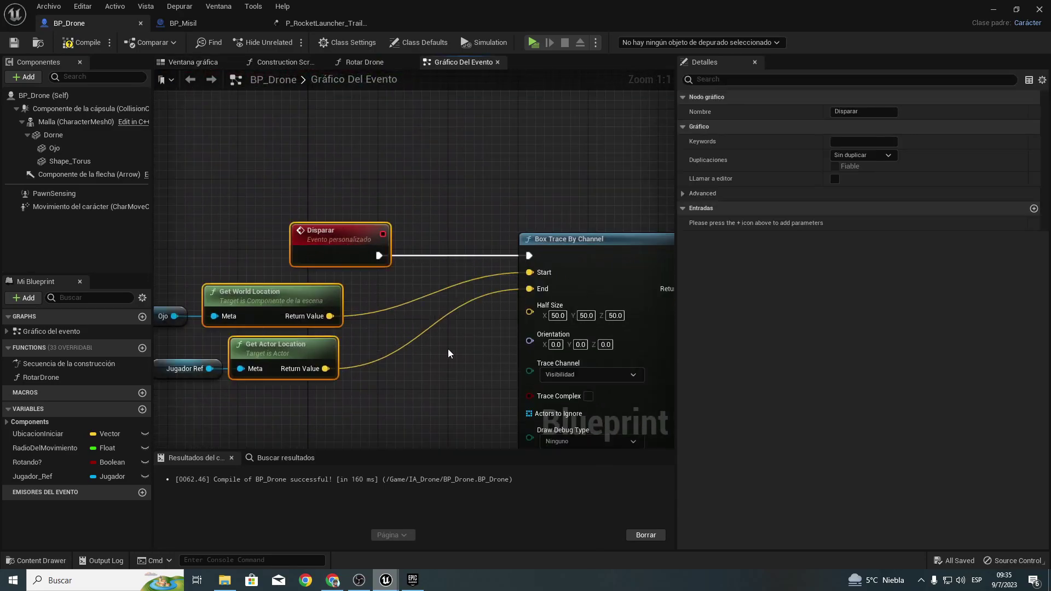
right_drag(447, 349, 258, 316)
mouse_move(341, 237)
right_down()
mouse_move(563, 238)
mouse_move(136, 271)
right_up()
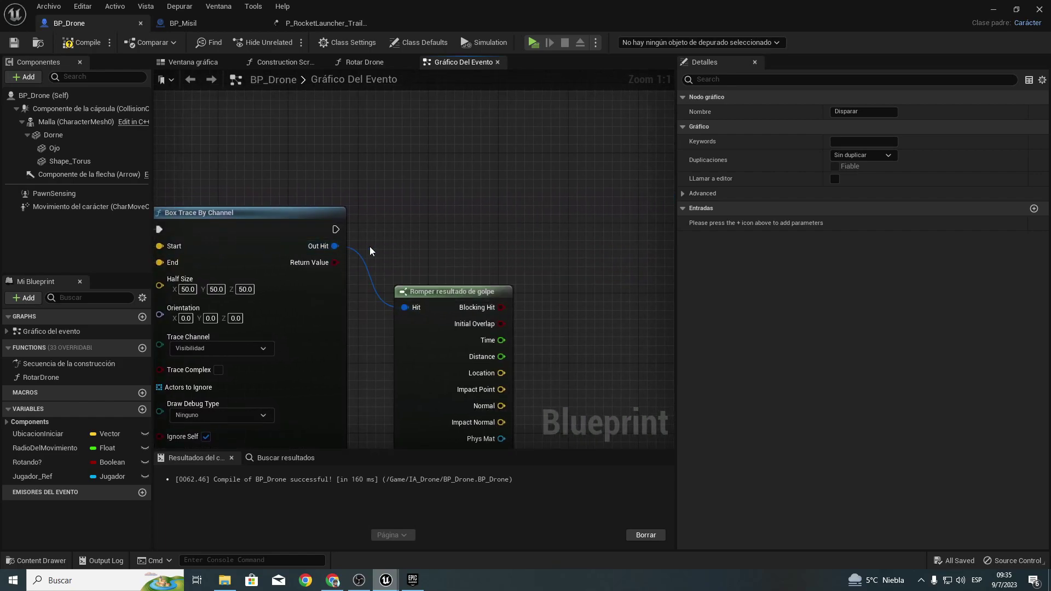
right_drag(370, 251, 231, 167)
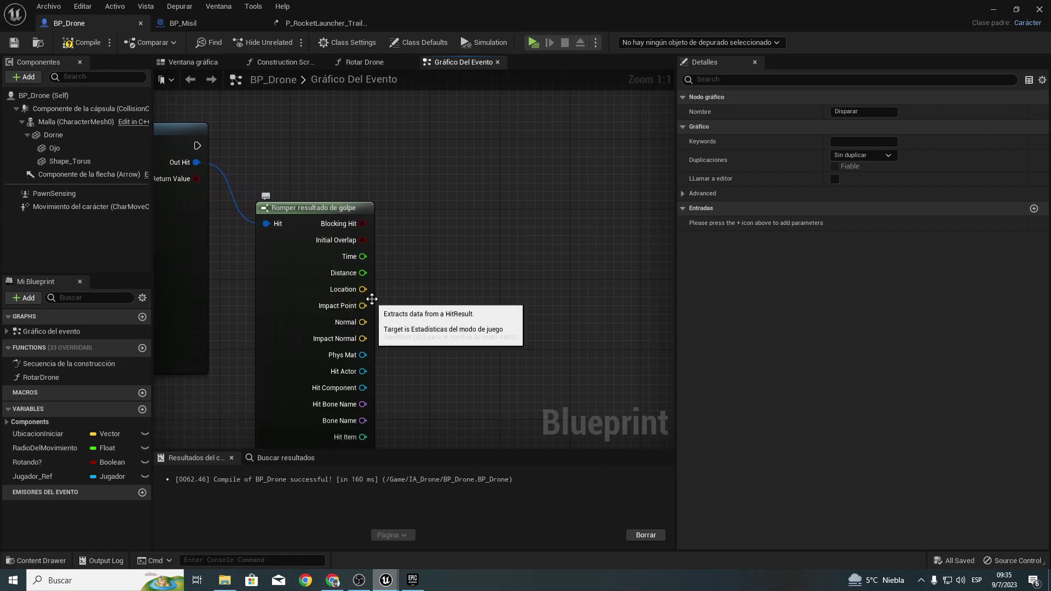
right_drag(372, 299, 415, 284)
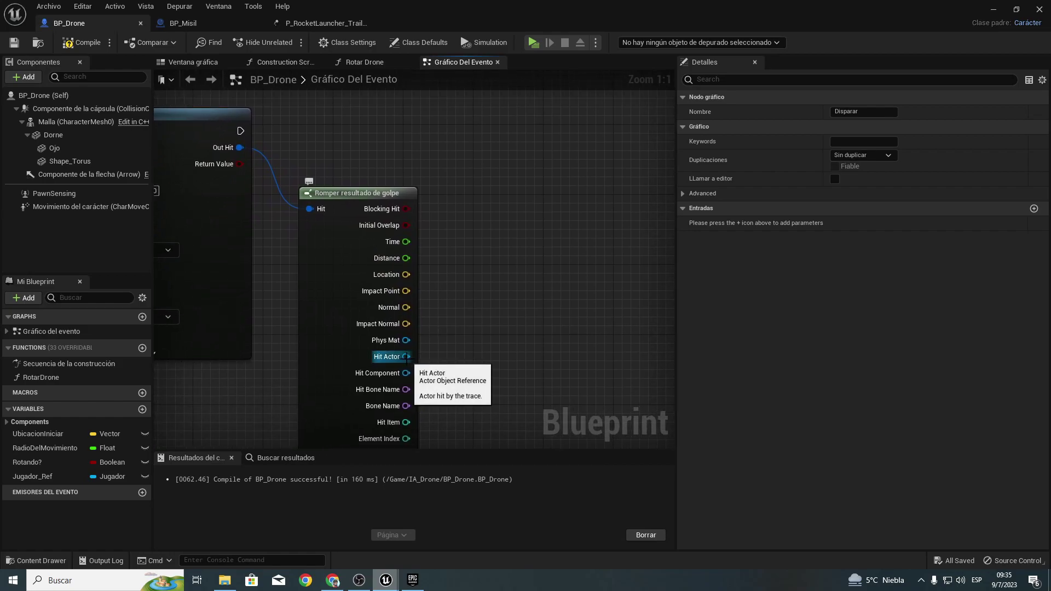
drag(406, 357, 512, 204)
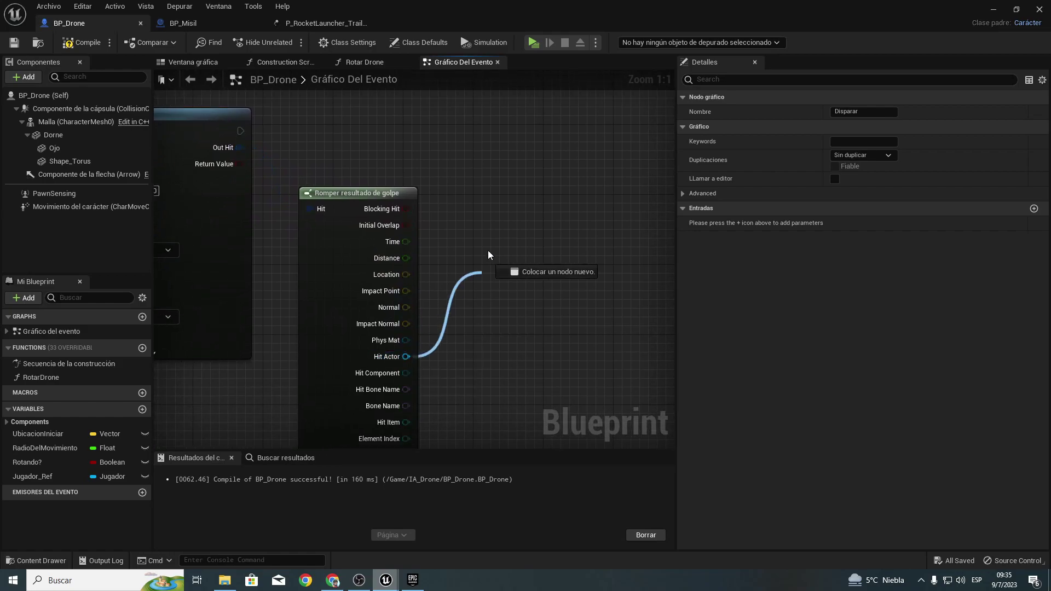
drag(463, 171, 413, 179)
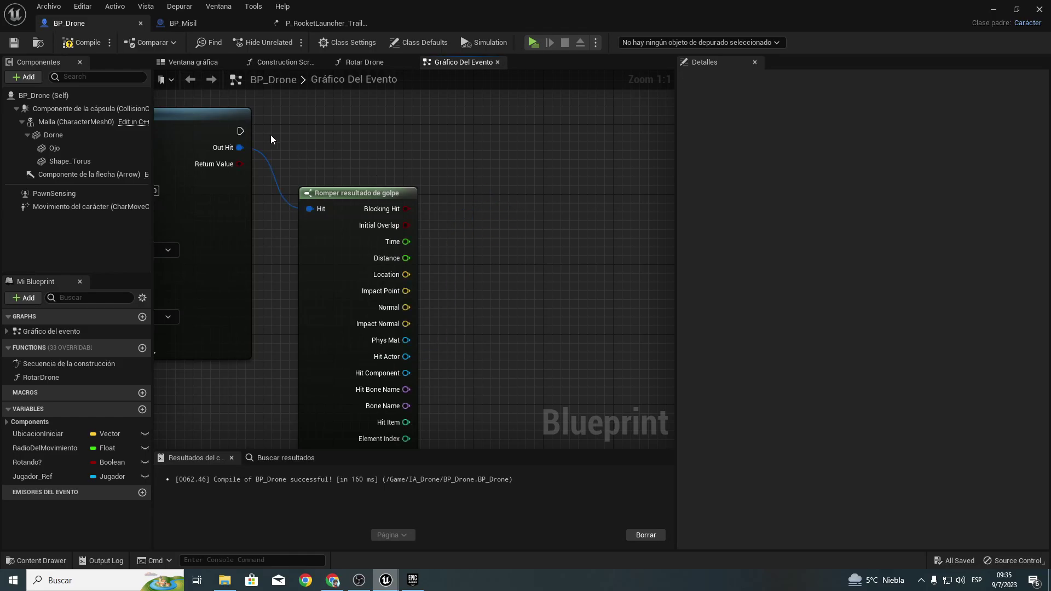
Step: Add a Generar actor desde clase node after Box Trace By Channel via a 'spawn' search
drag(452, 124, 452, 124)
text(sap)
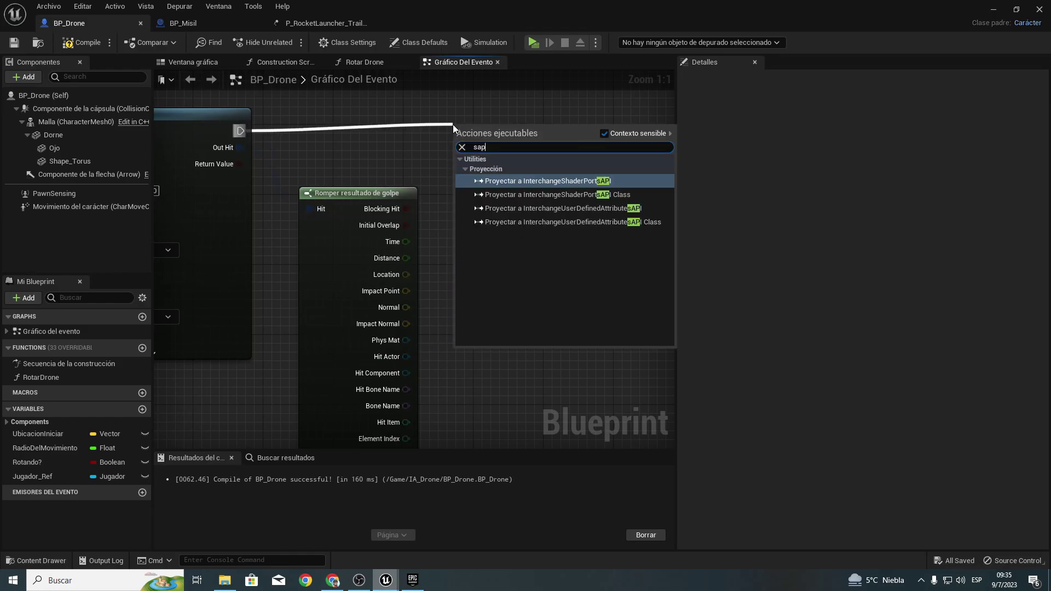
text(aw)
key(BackSpace)
key(BackSpace)
key(BackSpace)
key(BackSpace)
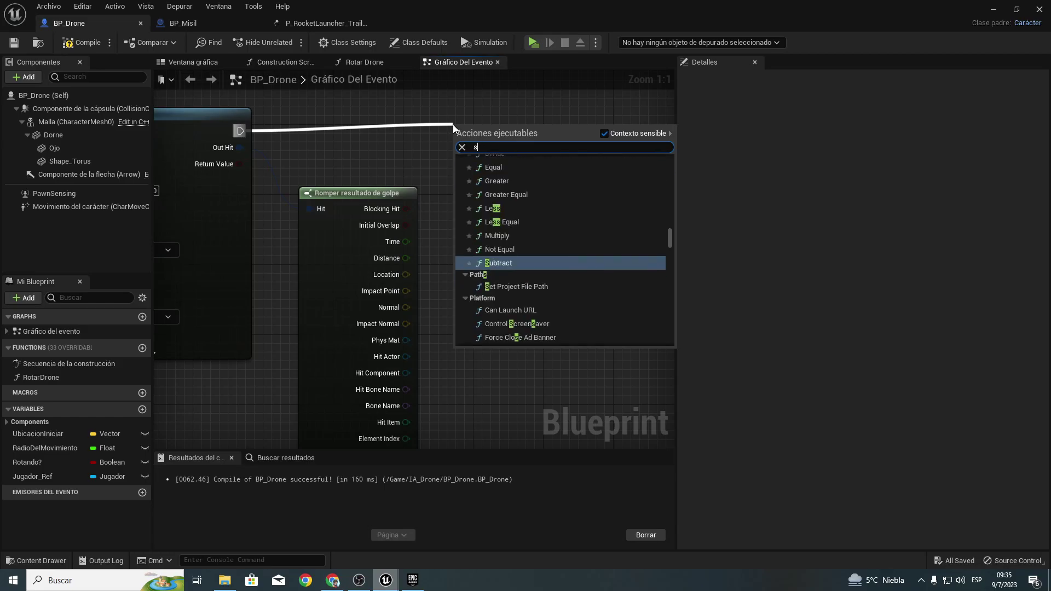
text(paw)
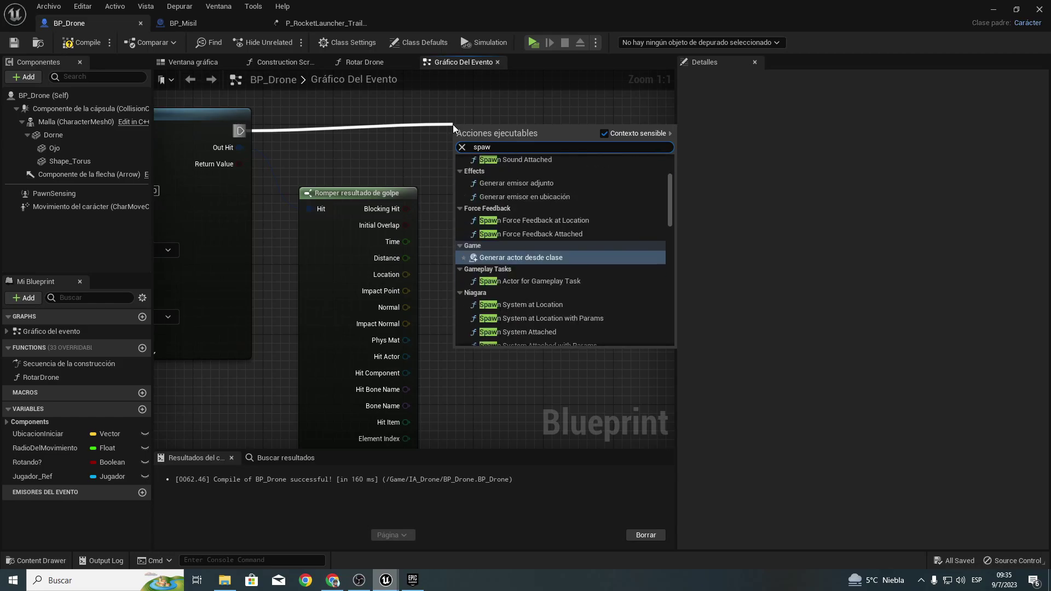
key(Return)
Step: Place the SpawnActor node and set its class to BP_Misil
right_drag(452, 124, 313, 176)
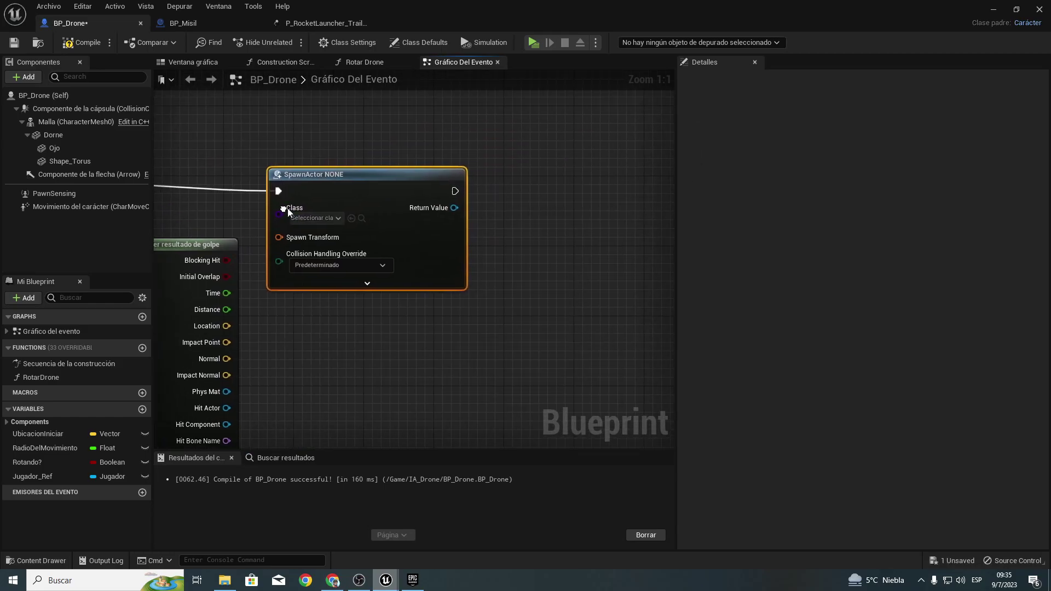
click(442, 208)
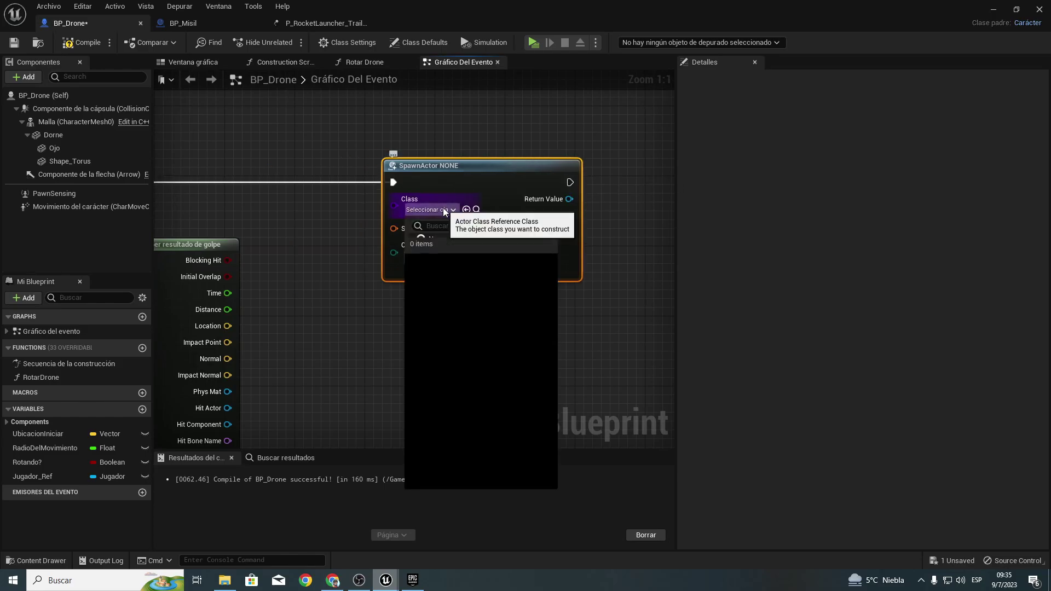
text(misi)
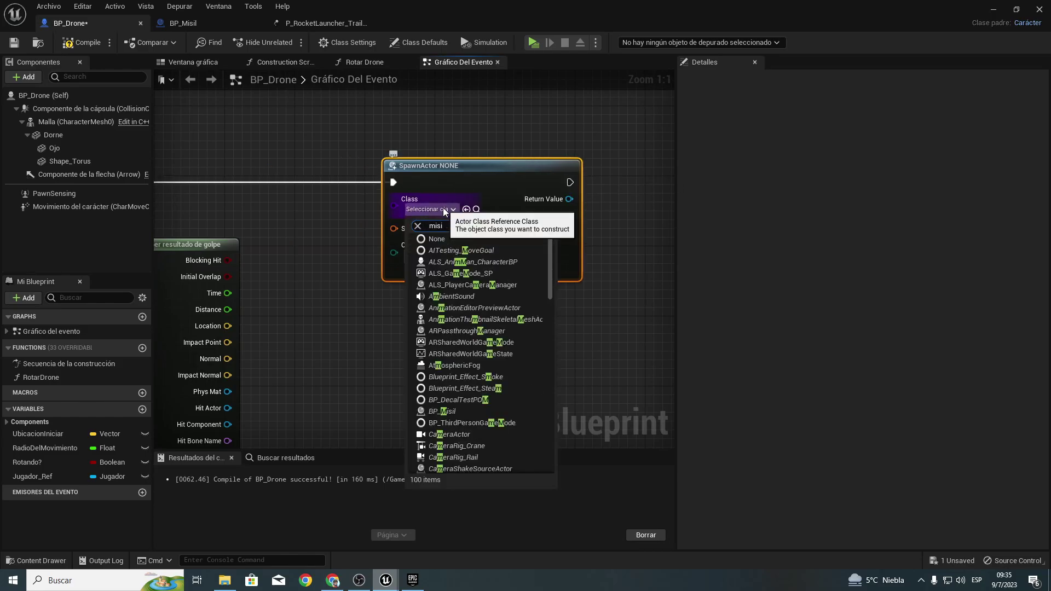
key(Return)
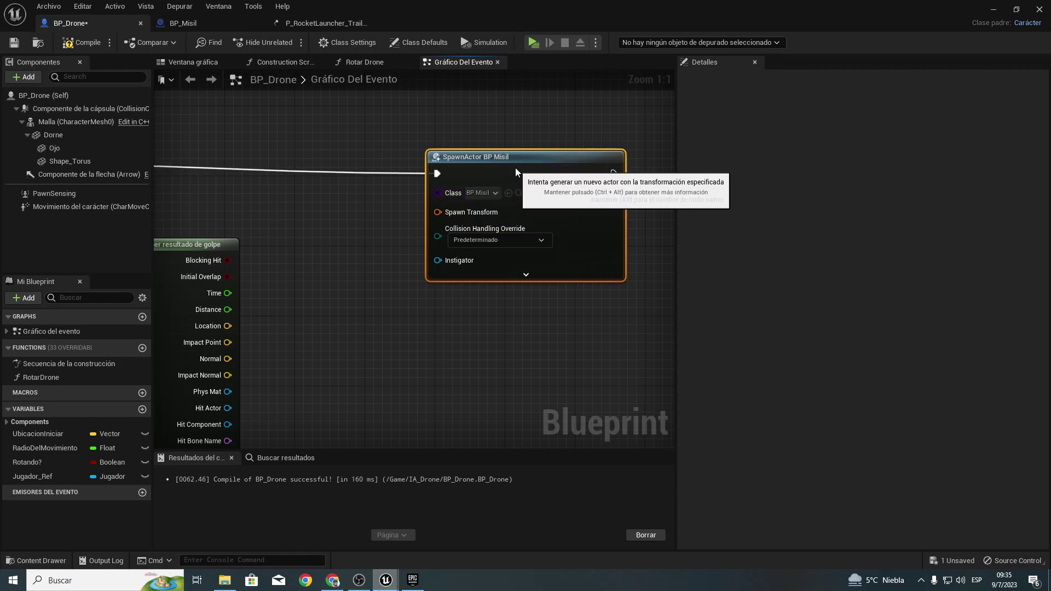
mouse_move(393, 239)
right_down()
mouse_move(486, 224)
mouse_move(389, 217)
right_up()
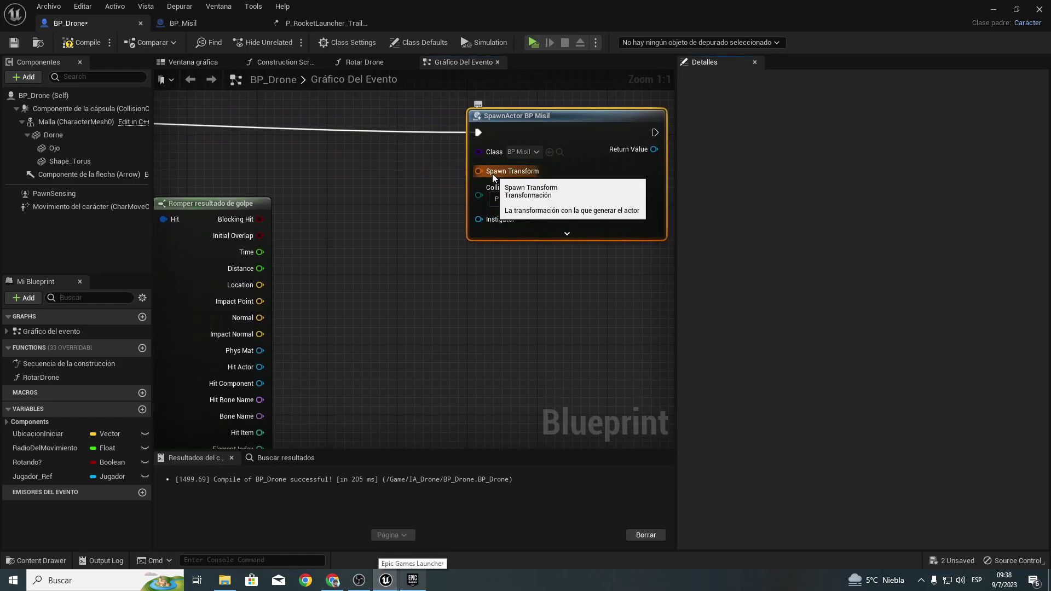
Step: Split Spawn Transform, wire Impact Point into its Location, and compile BP_Drone
right_click(492, 174)
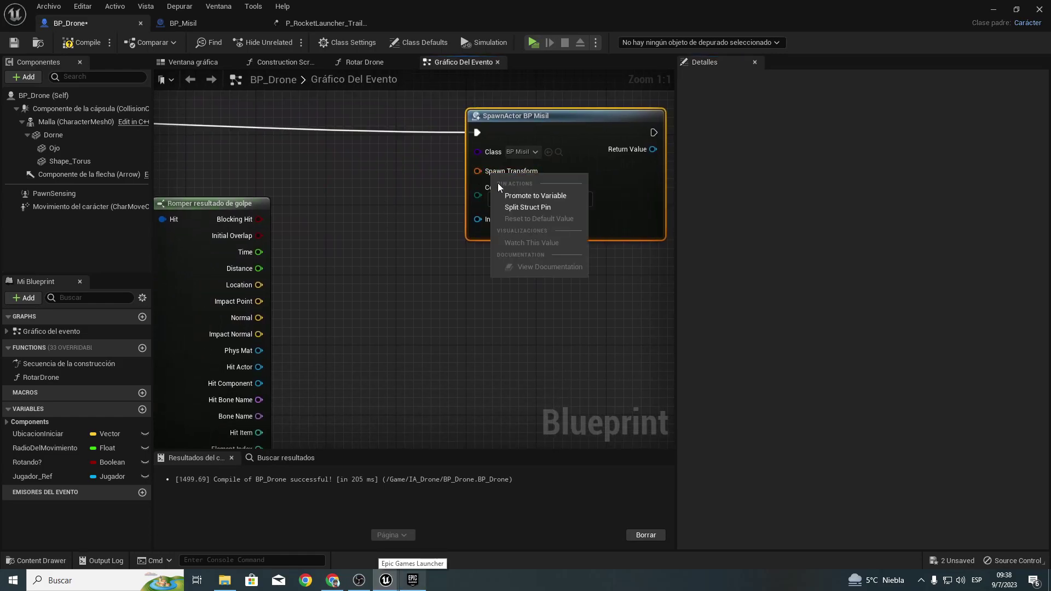
click(514, 209)
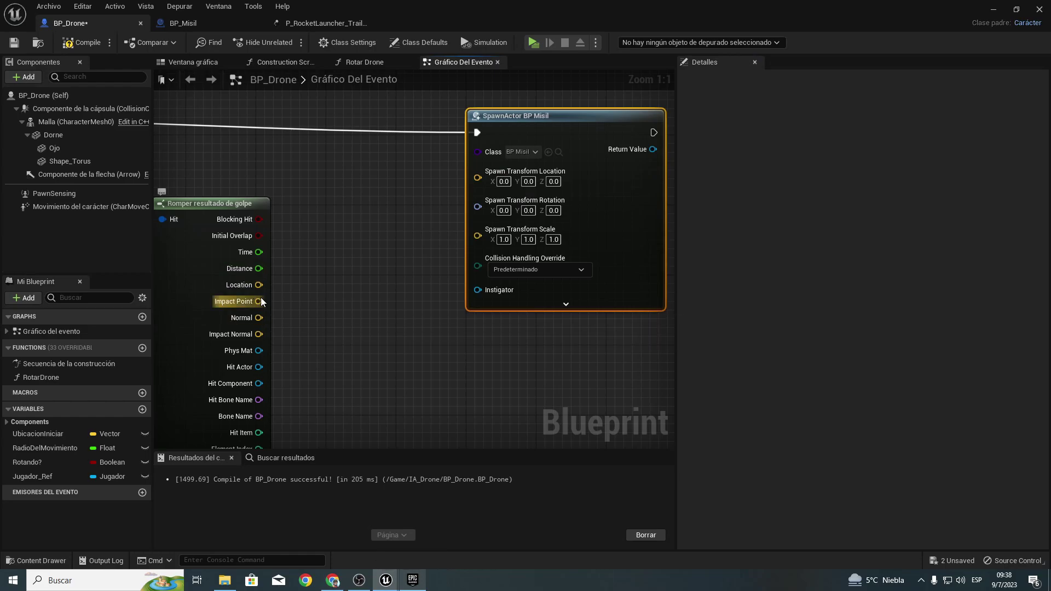
drag(258, 301, 475, 173)
mouse_move(322, 101)
right_down()
mouse_move(387, 257)
mouse_move(227, 244)
right_up()
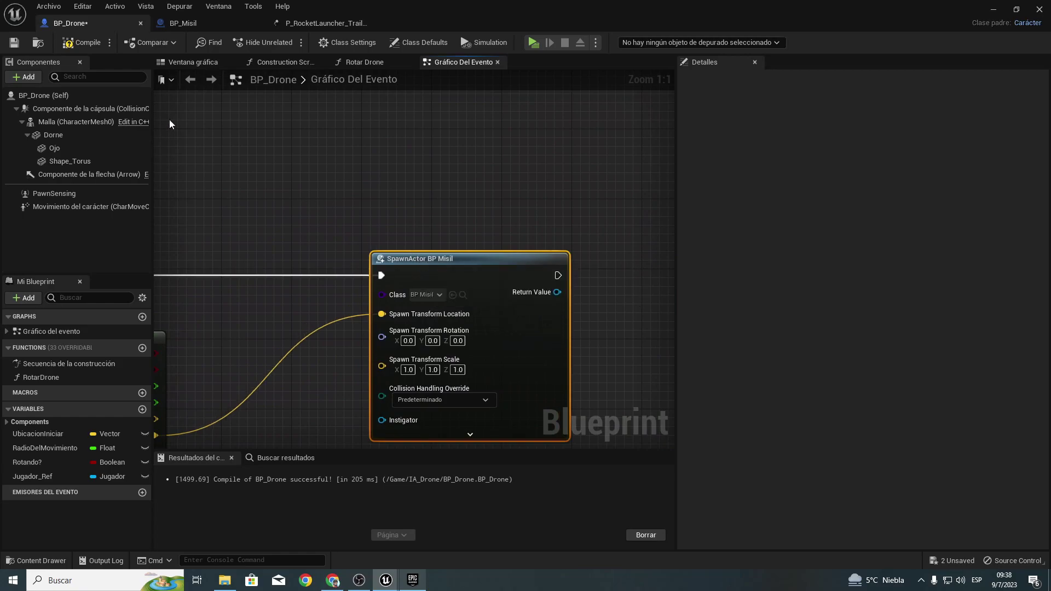
click(87, 44)
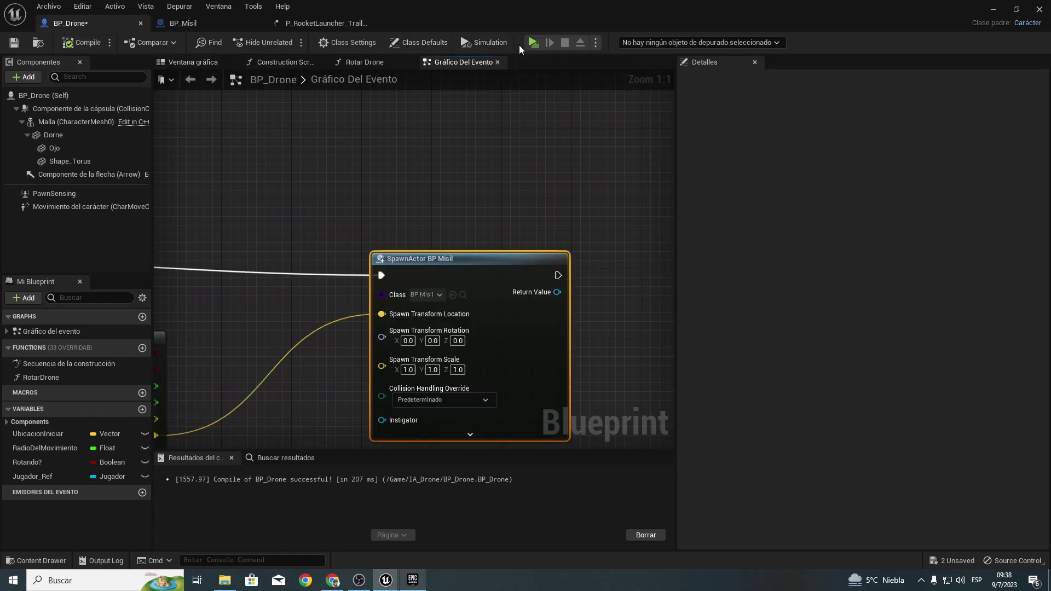
click(534, 42)
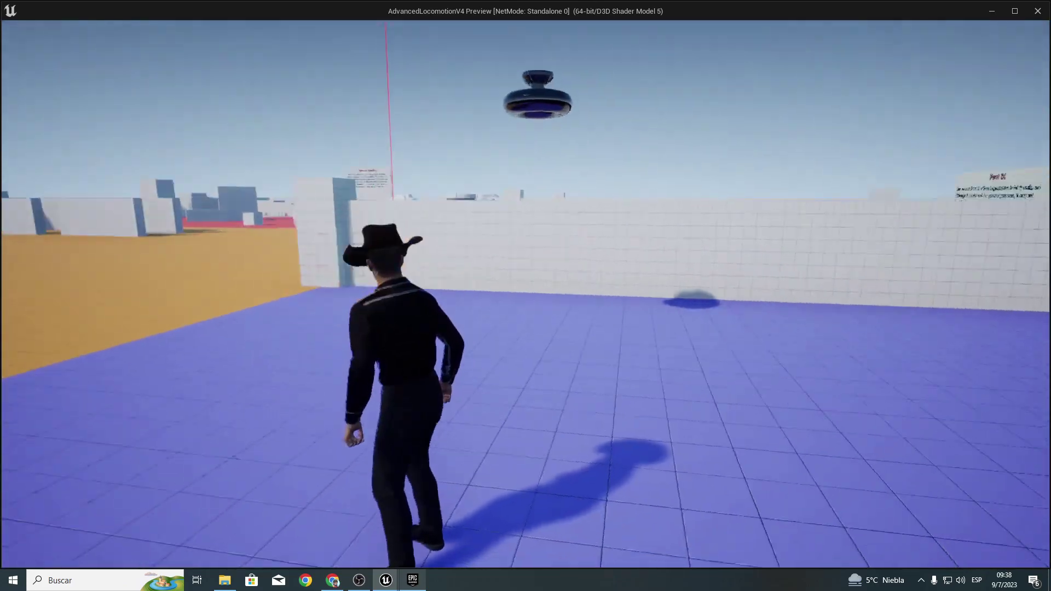
key(a)
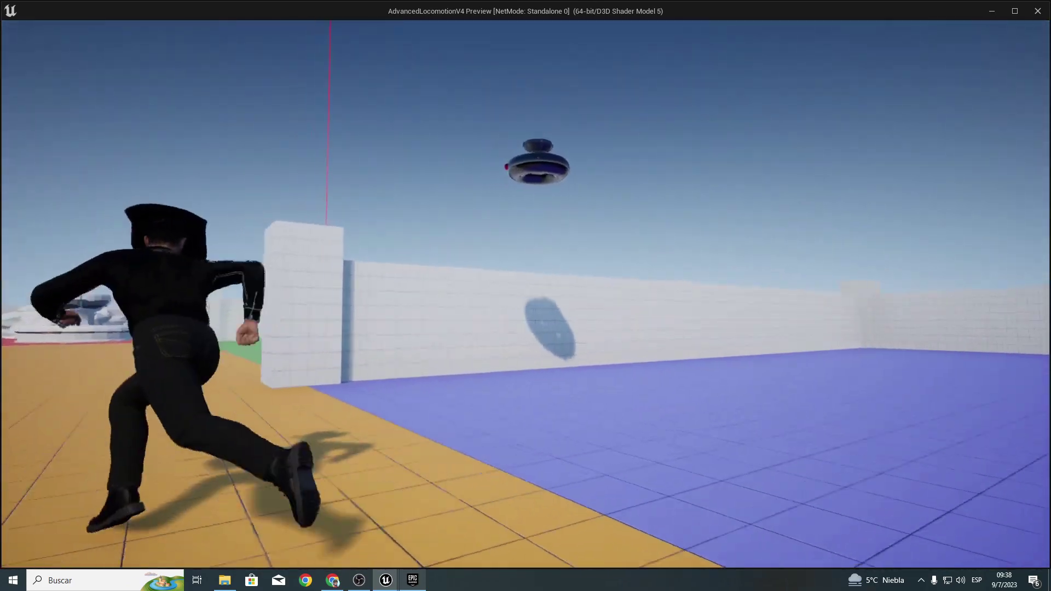
key(a)
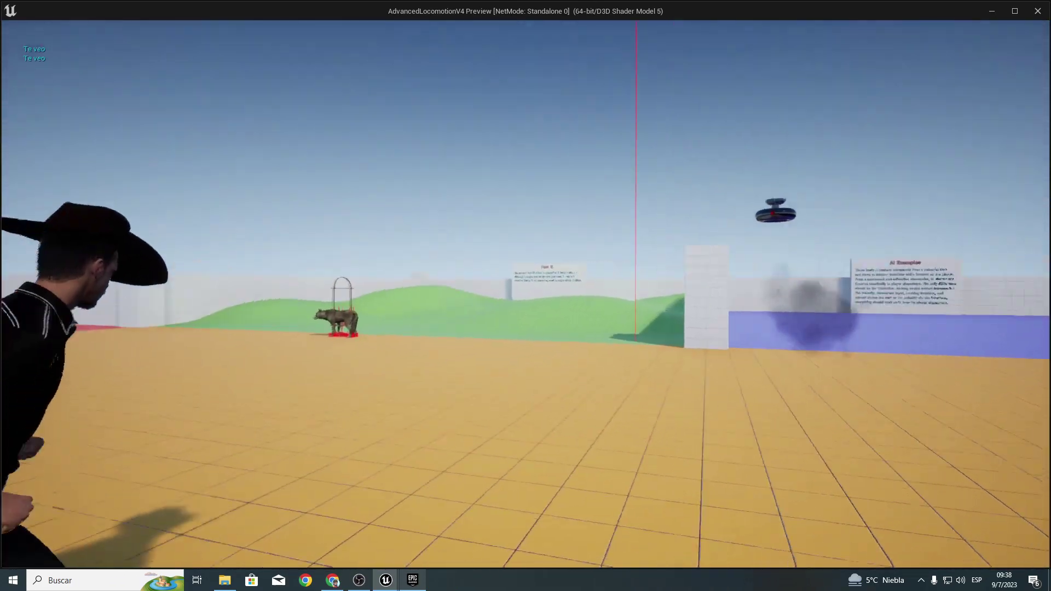
key(w)
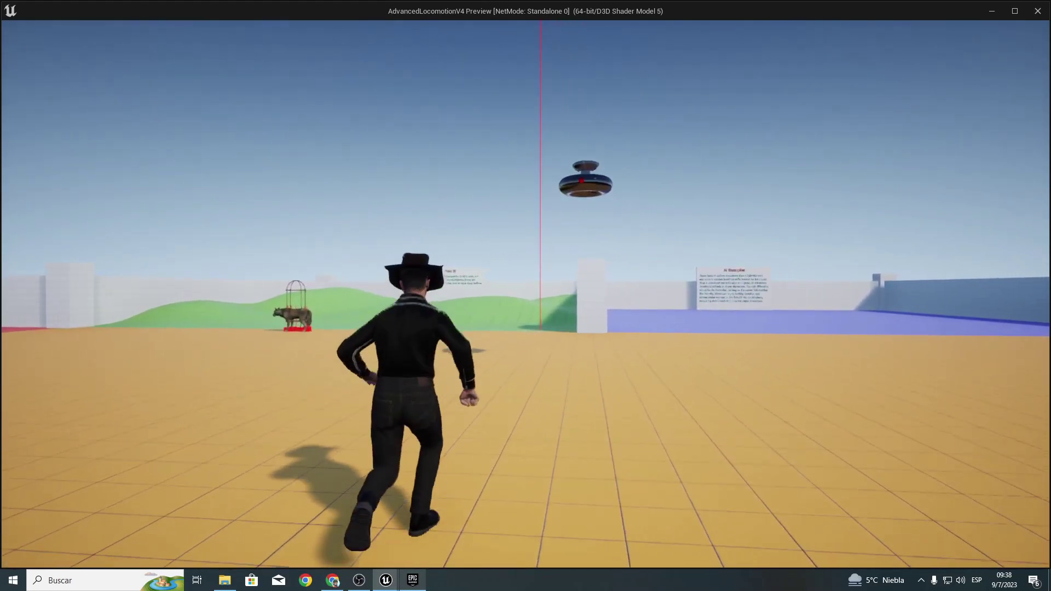
key(a)
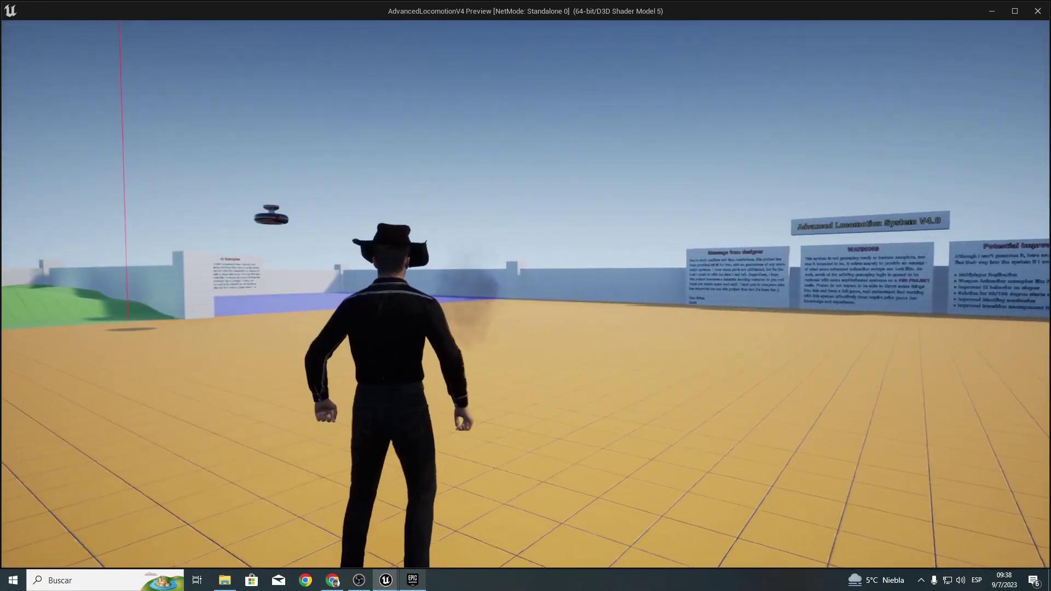
key(Escape)
right_drag(494, 179, 474, 159)
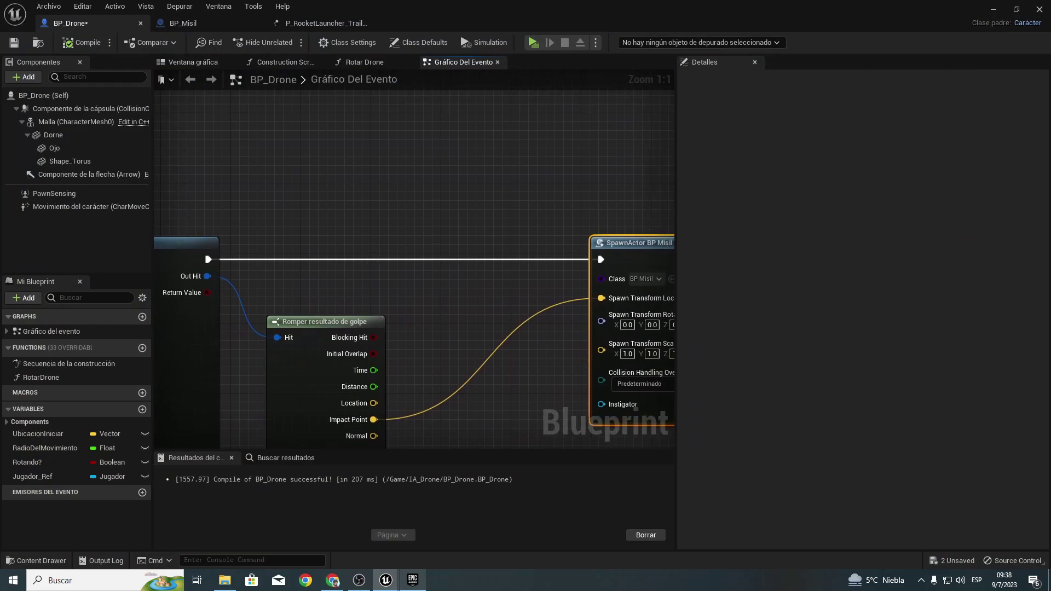
Step: Select BP_Misil's ParticleSystem component and browse to its template in the MilitaryWeapSilver/FX folder
click(183, 23)
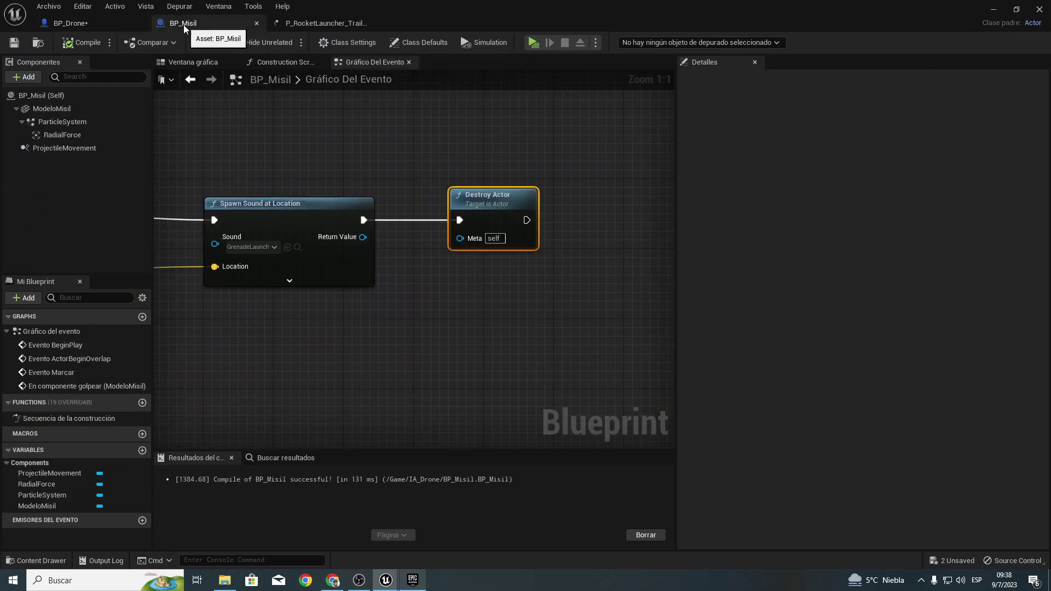
right_drag(273, 140, 771, 197)
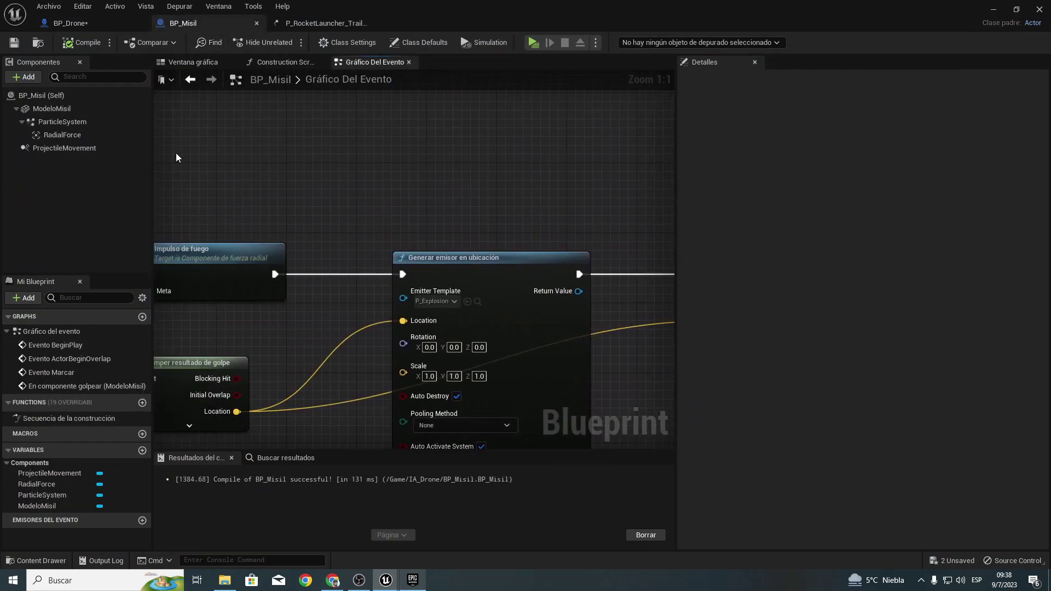
click(42, 122)
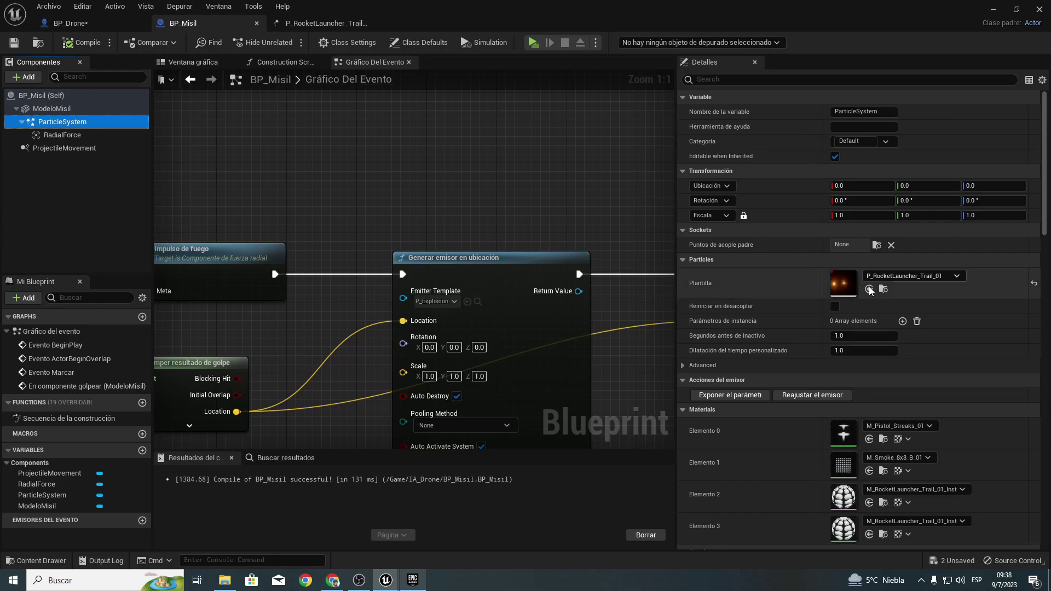
click(882, 290)
click(992, 10)
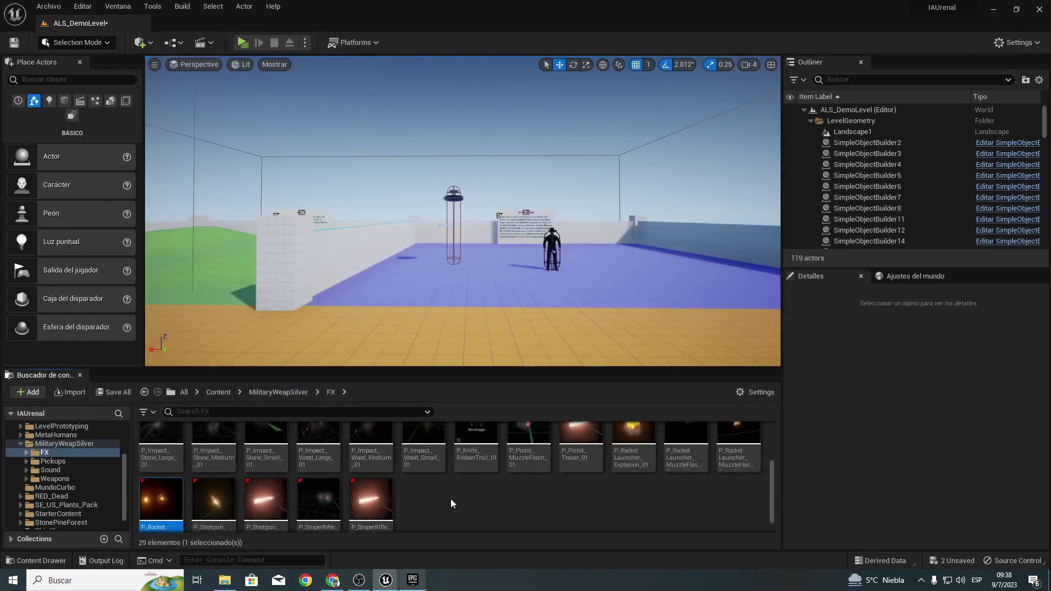
Step: Preview the rocket launcher muzzle flash effect in Cascade, then go back to BP_Misil
scroll(451, 498, up, 1)
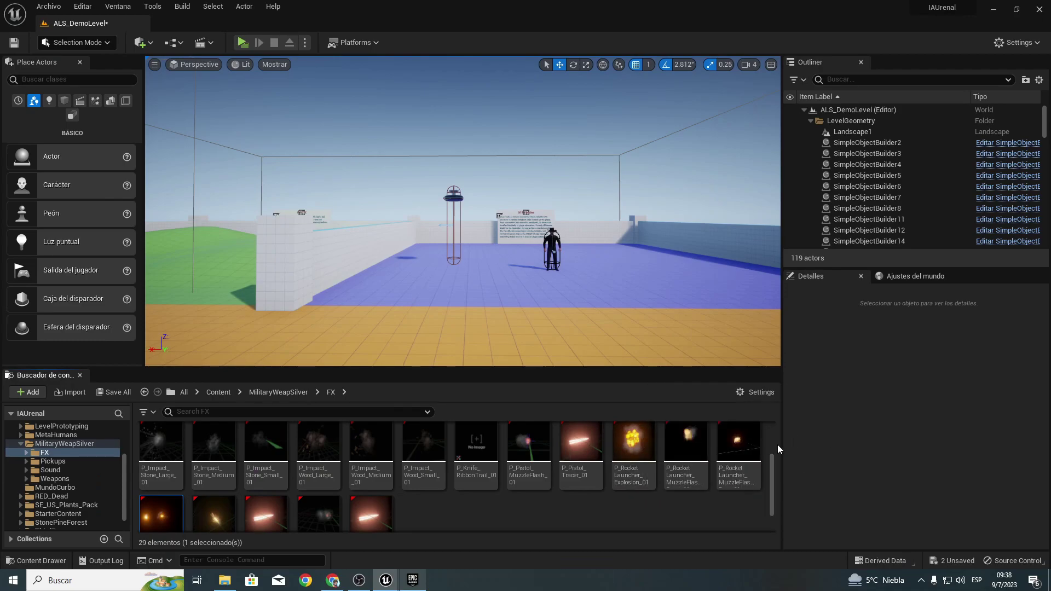
double_click(738, 443)
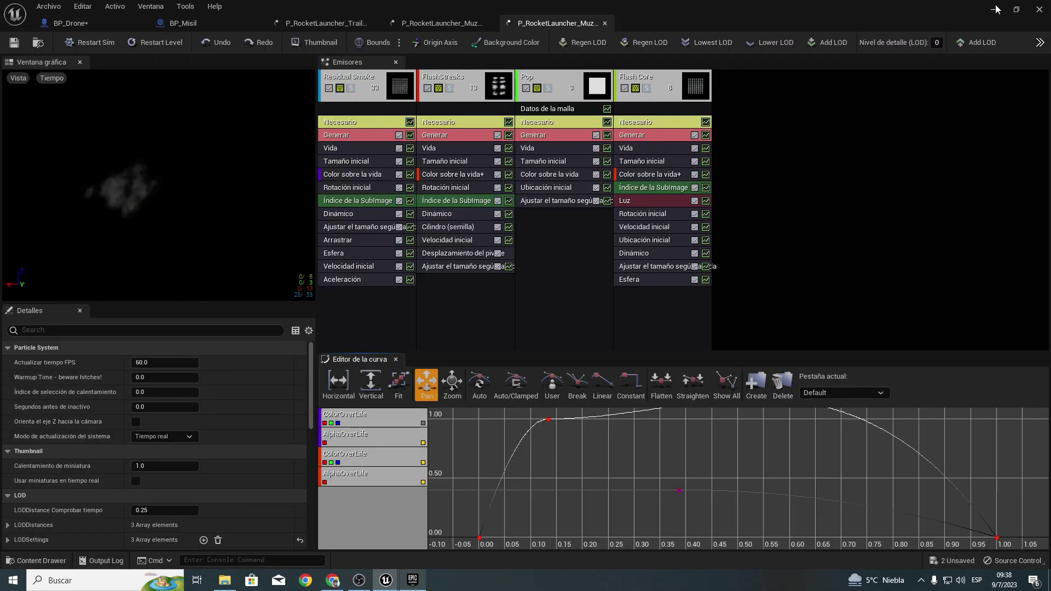
click(994, 9)
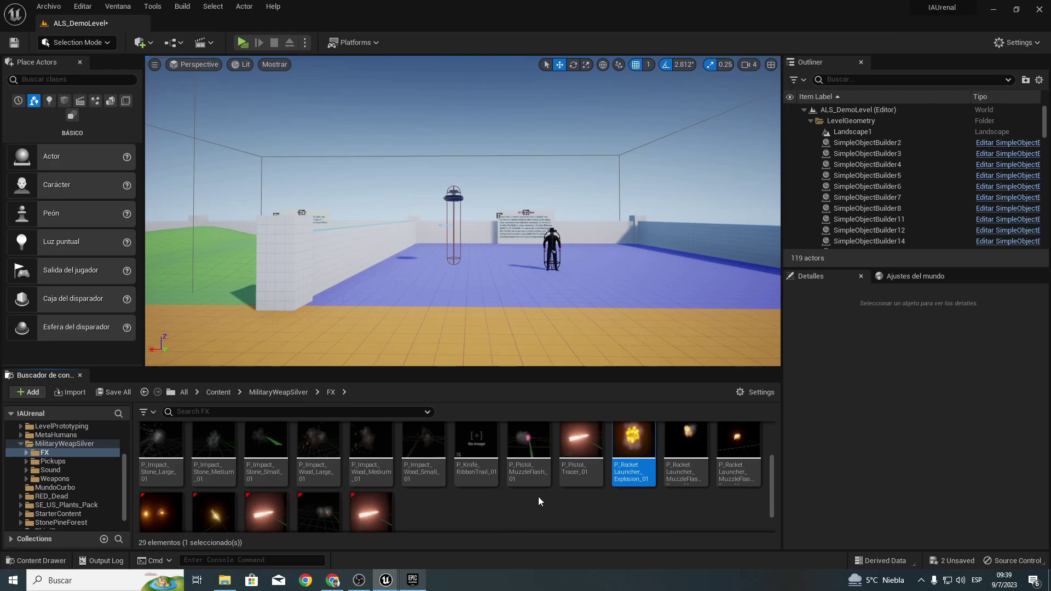
mouse_move(385, 585)
click(441, 509)
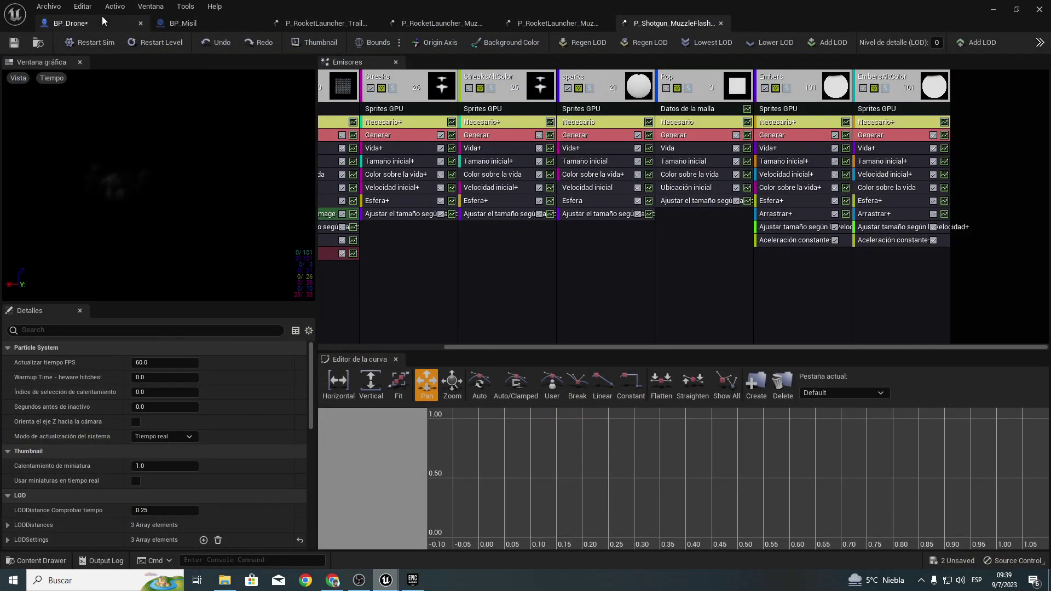
click(169, 23)
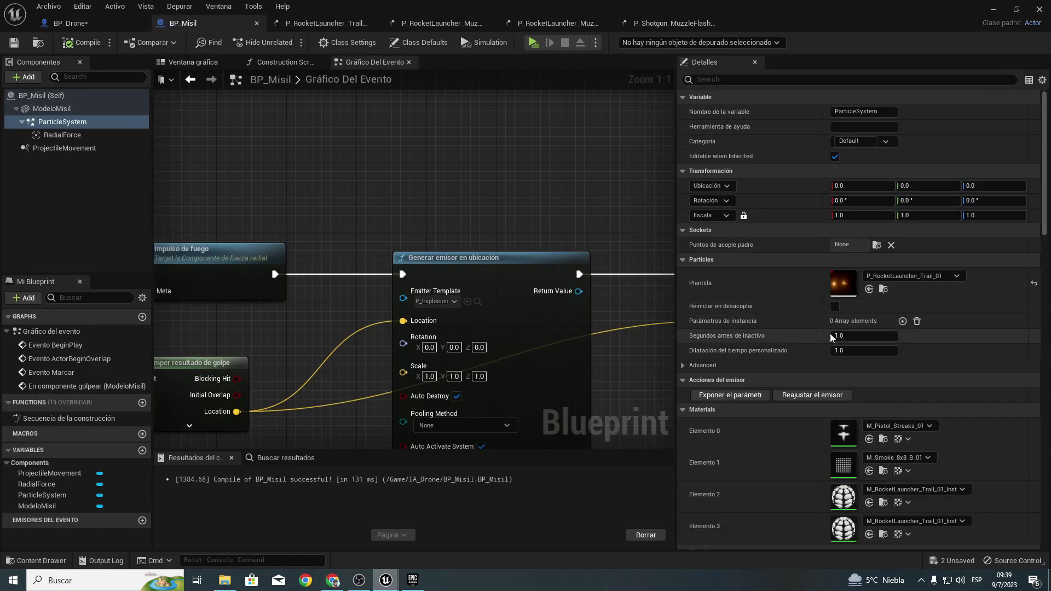
mouse_move(198, 249)
right_down()
mouse_move(153, 147)
mouse_move(533, 192)
right_up()
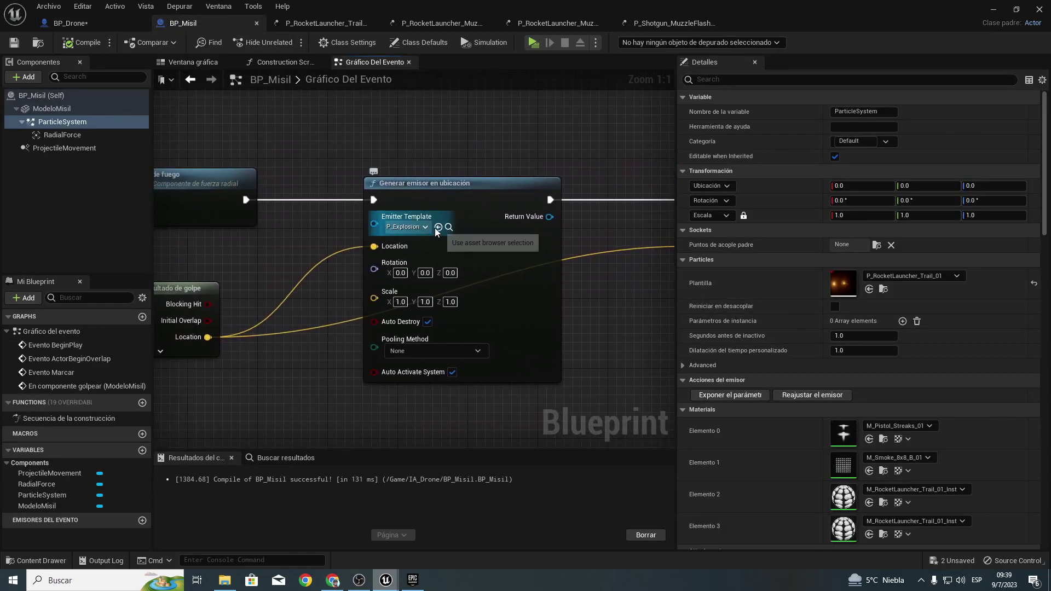
Step: Select P_RocketLauncher_MuzzleFlash_Front_01 among the FX assets and return to BP_Misil
click(993, 9)
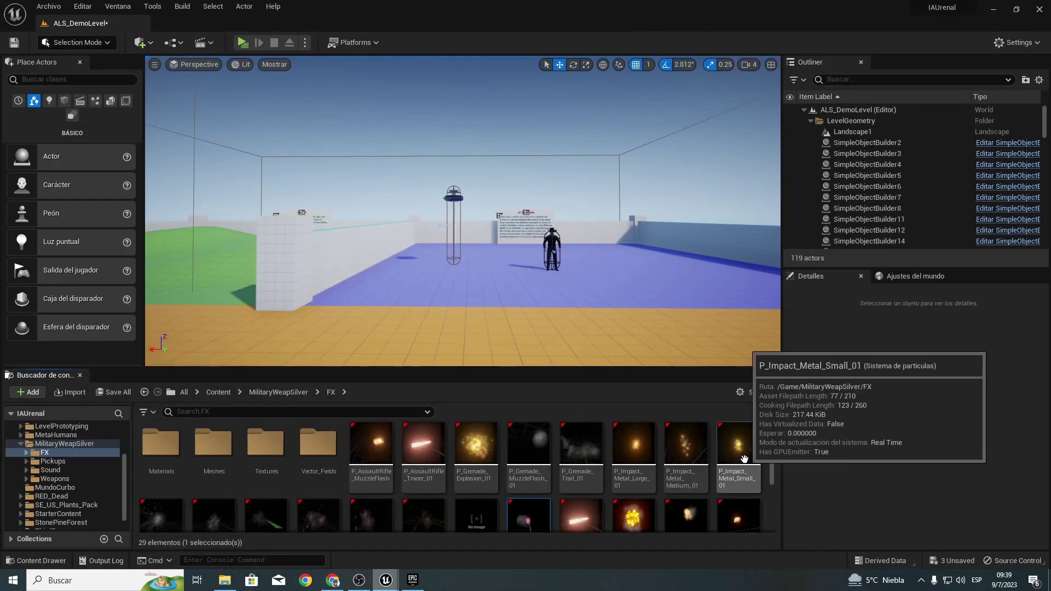
scroll(711, 471, down, 3)
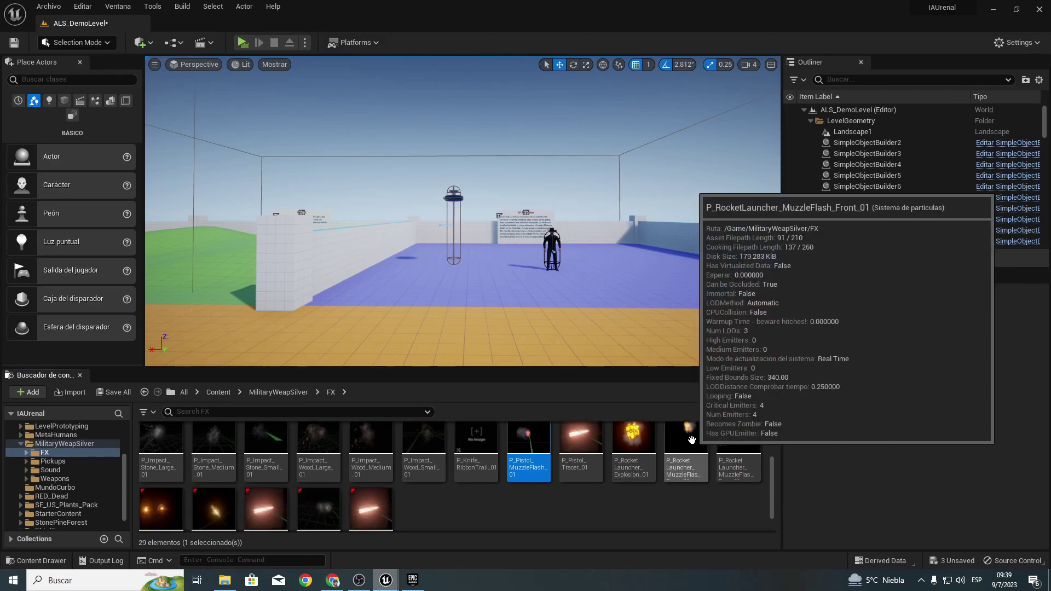
click(689, 437)
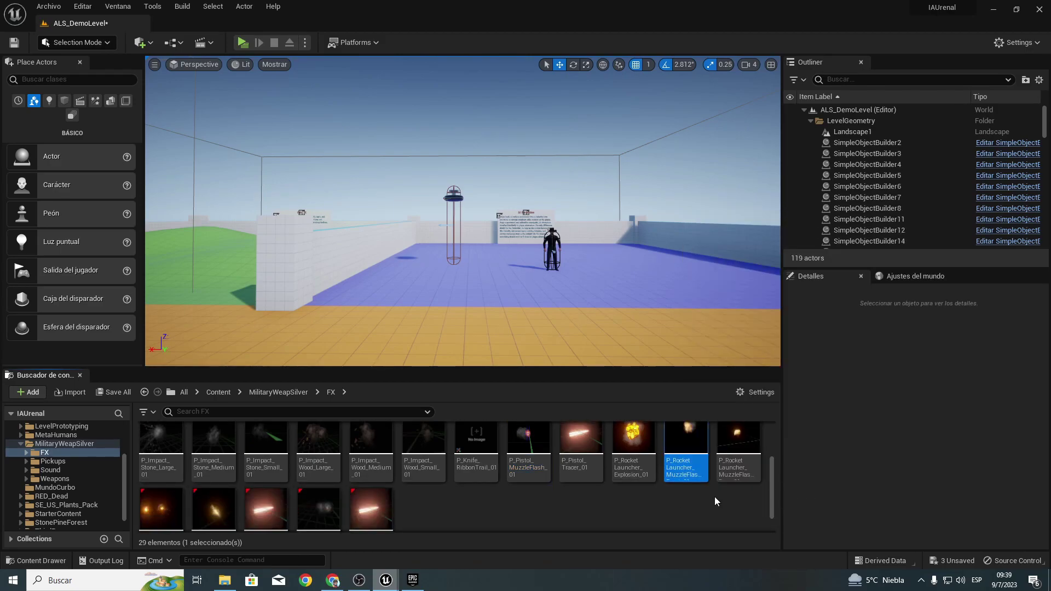
click(382, 583)
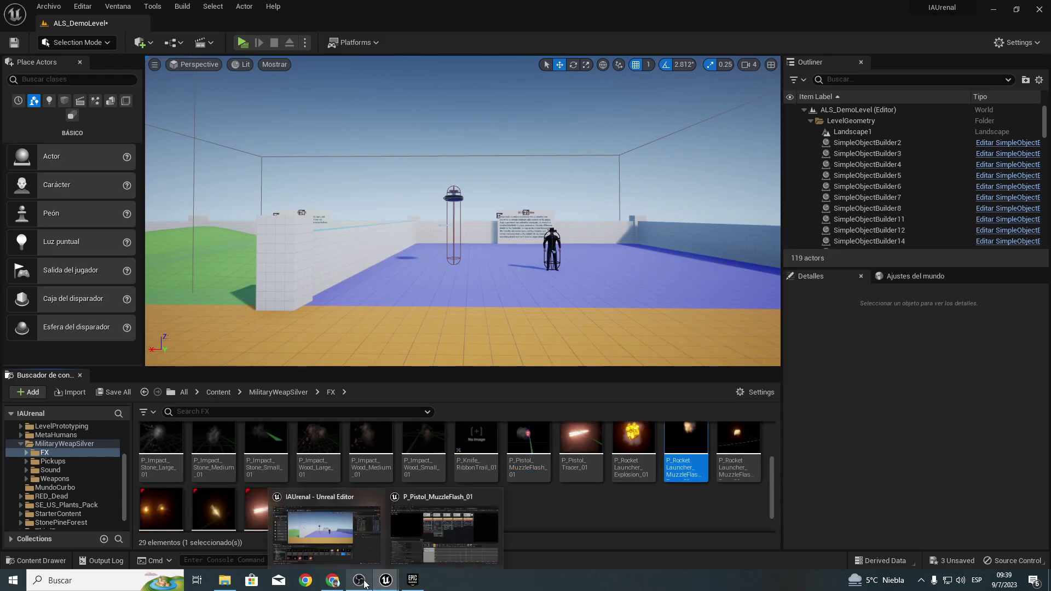
click(428, 530)
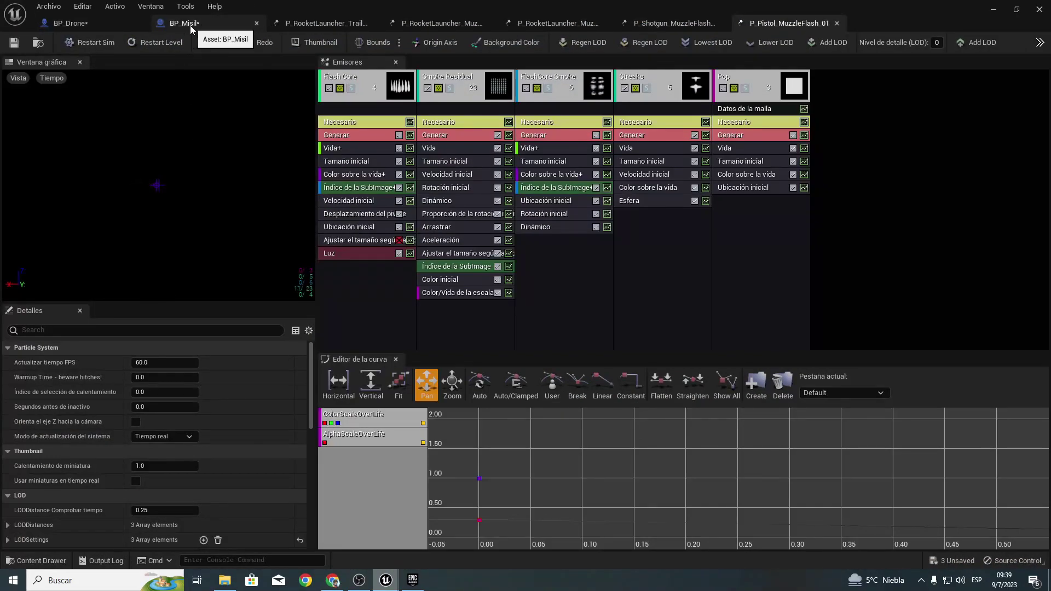
click(192, 23)
click(64, 147)
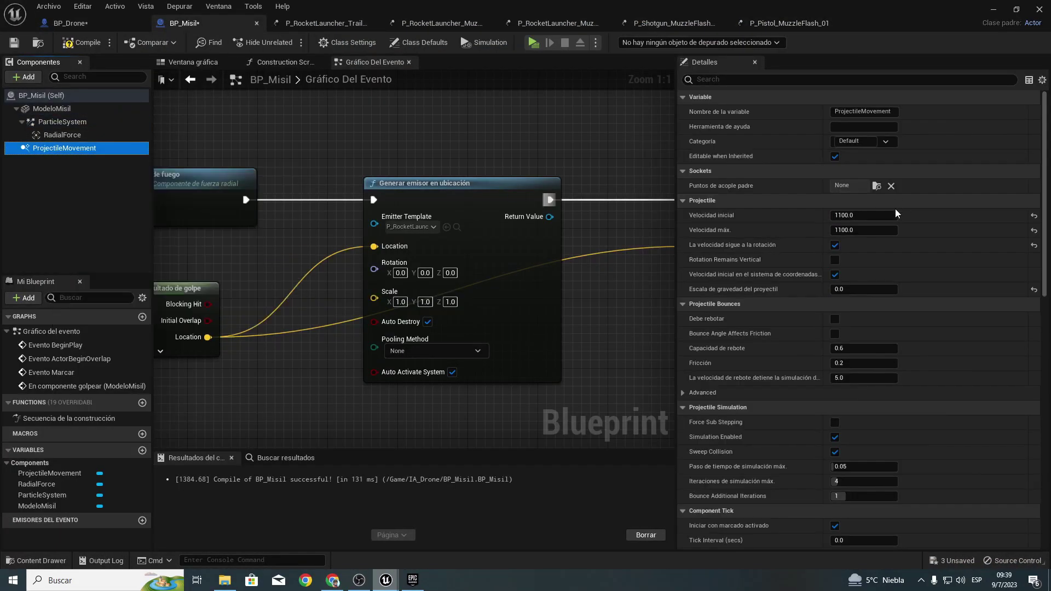
Step: Set the ParticleSystem's Plantilla to P_RocketLauncher_MuzzleFlash_Front_01 using the selected asset
scroll(839, 241, down, 2)
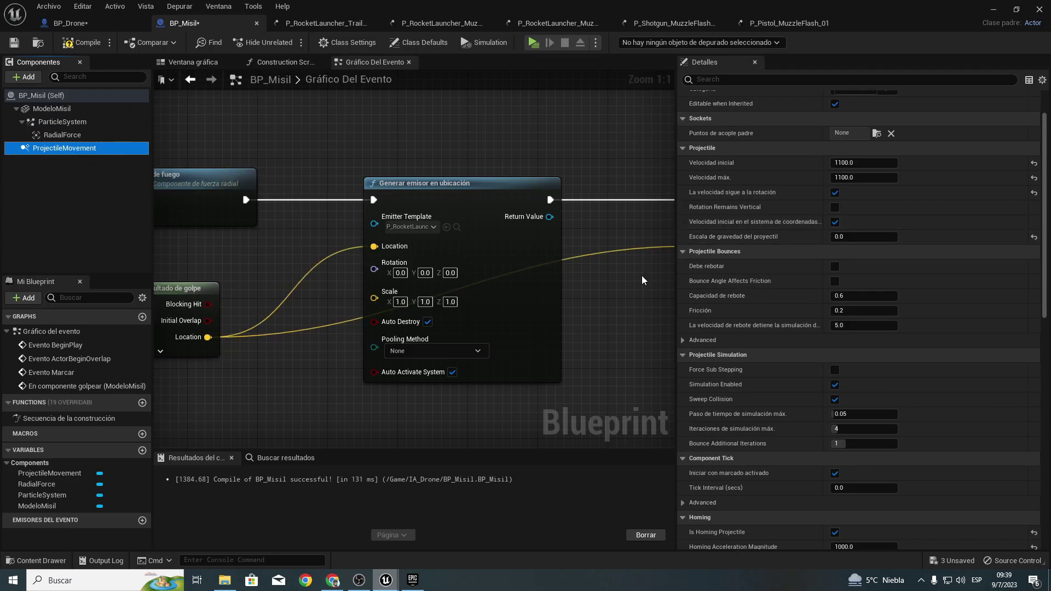
scroll(800, 359, down, 3)
scroll(711, 246, up, 3)
click(71, 123)
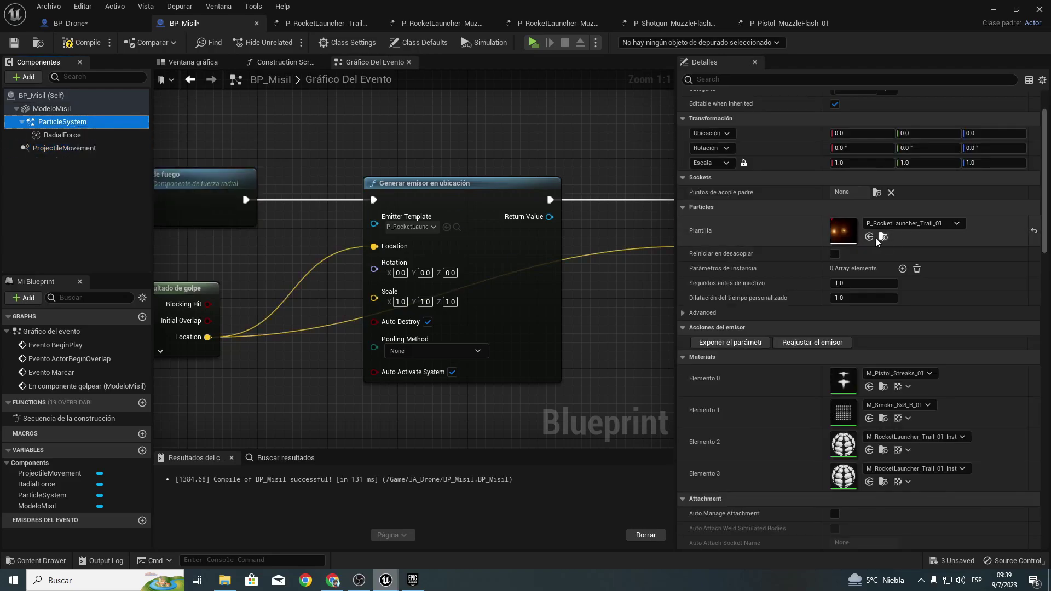
click(870, 237)
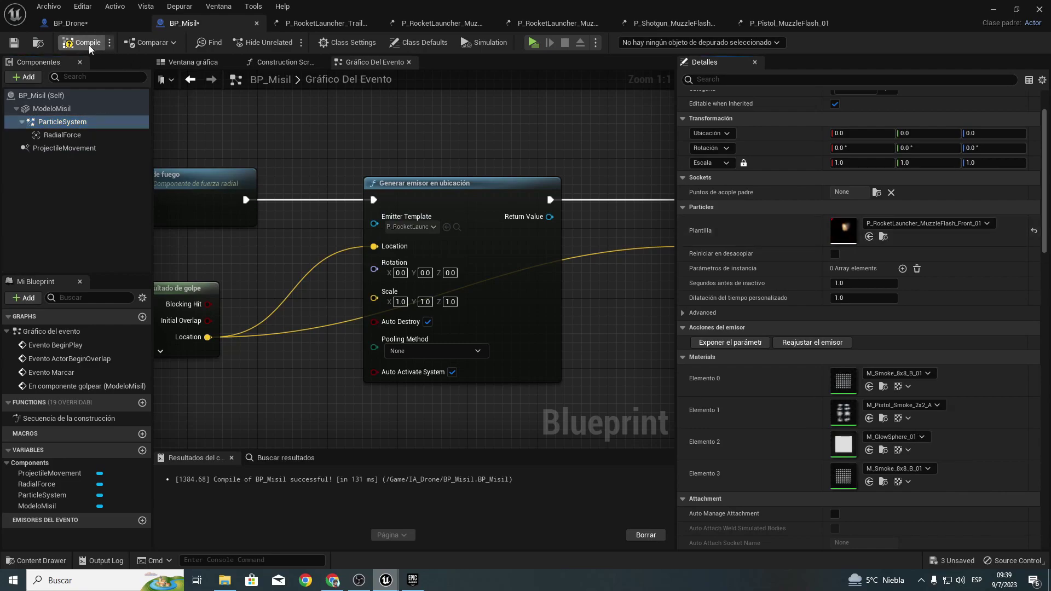
Step: Play the level to test the drone's missiles, then stop and zoom out over BP_Misil's graph
click(534, 43)
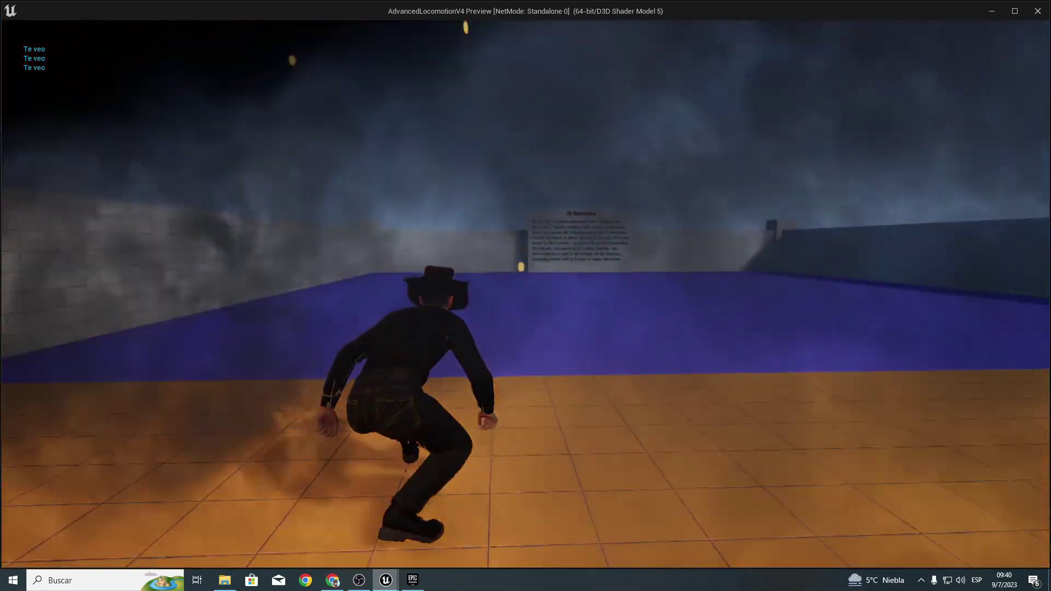
key(Escape)
scroll(419, 240, down, 3)
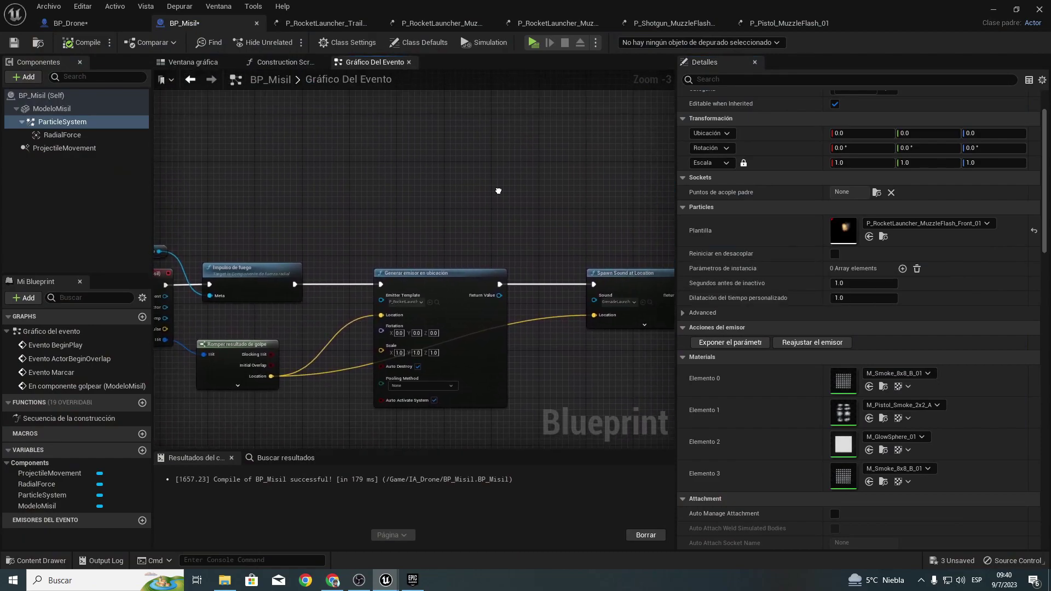
Step: Bring BP_Misil's sound and destroy nodes into view and compile BP_Misil
scroll(497, 190, down, 3)
scroll(365, 236, up, 2)
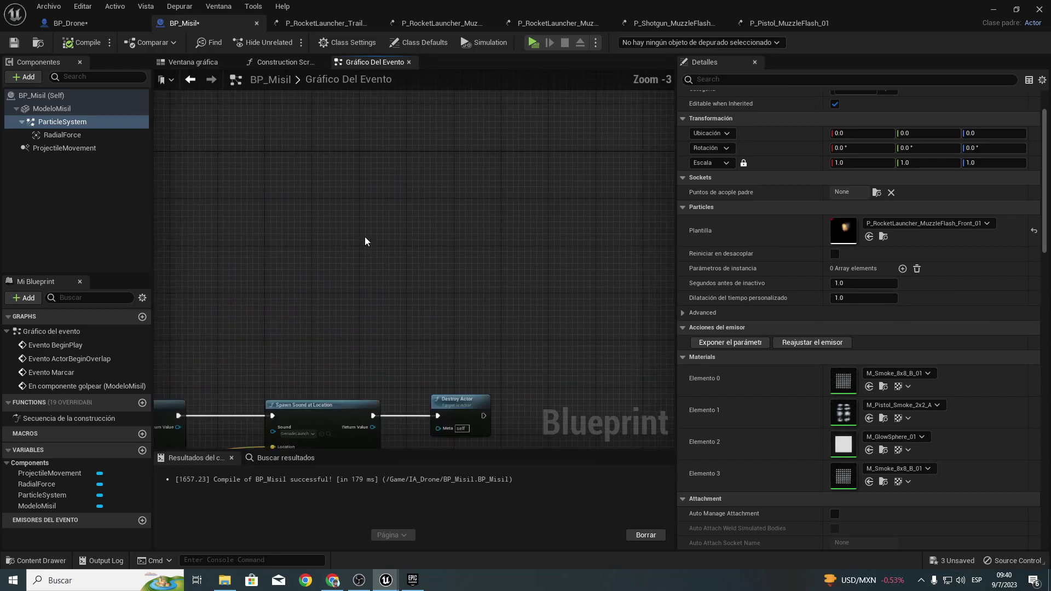
scroll(481, 106, up, 2)
mouse_move(453, 190)
right_down()
mouse_move(369, 150)
mouse_move(386, 253)
right_up()
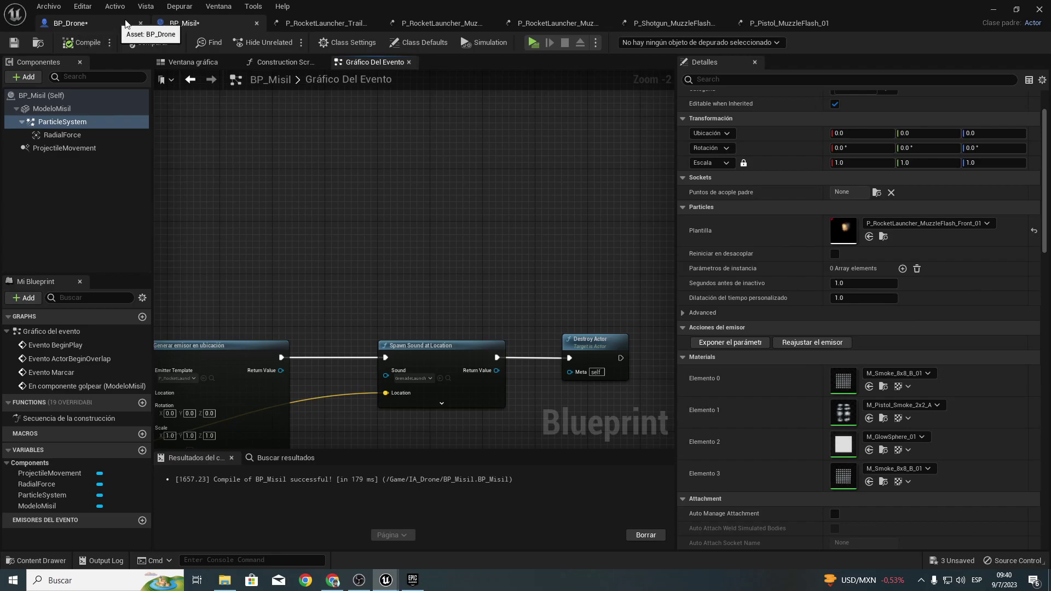
click(102, 43)
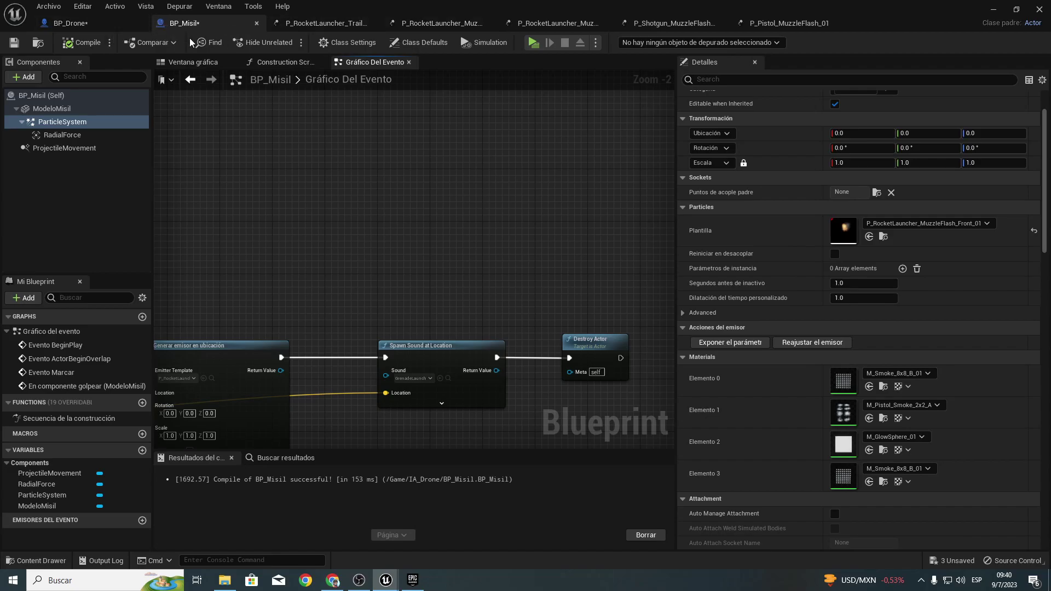
Step: Drag the En componente golpear (ModeloMisil) event node left, clear of Impulso de fuego
scroll(205, 136, down, 2)
scroll(320, 237, up, 3)
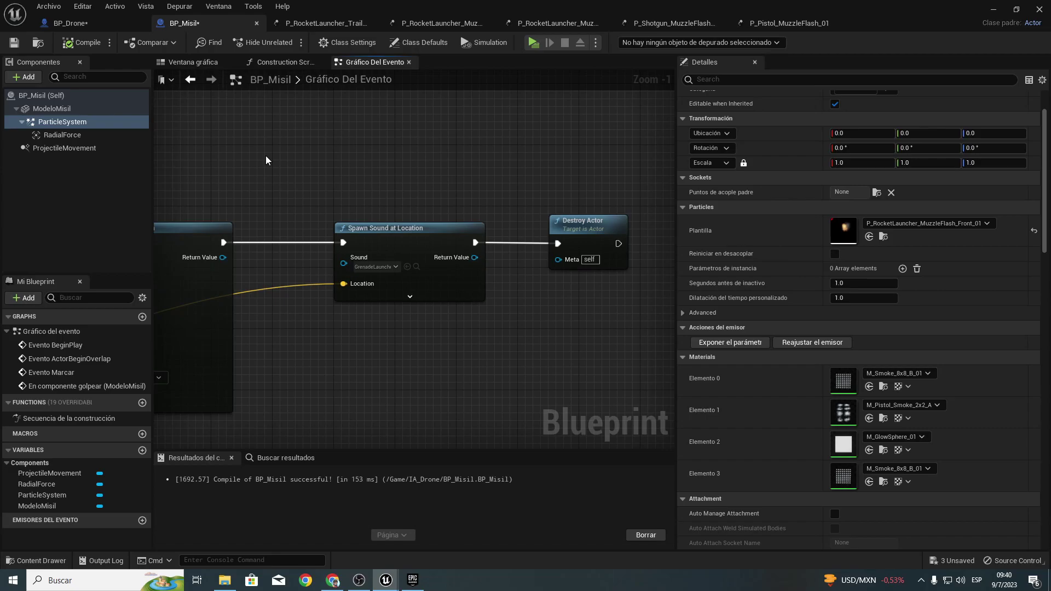
right_drag(261, 155, 686, 163)
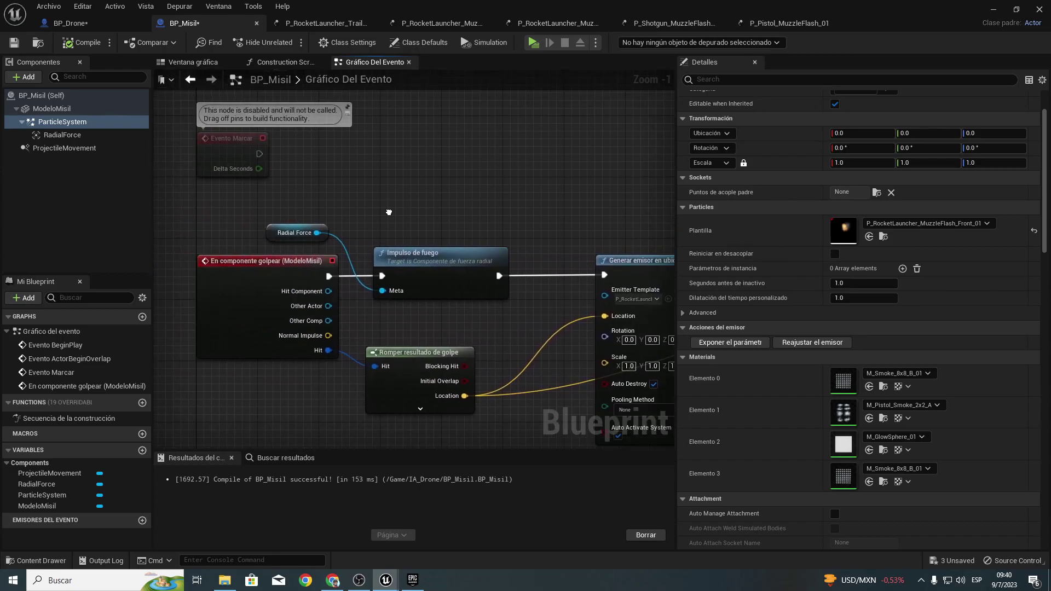
right_drag(278, 201, 437, 224)
click(487, 285)
right_drag(505, 303, 538, 282)
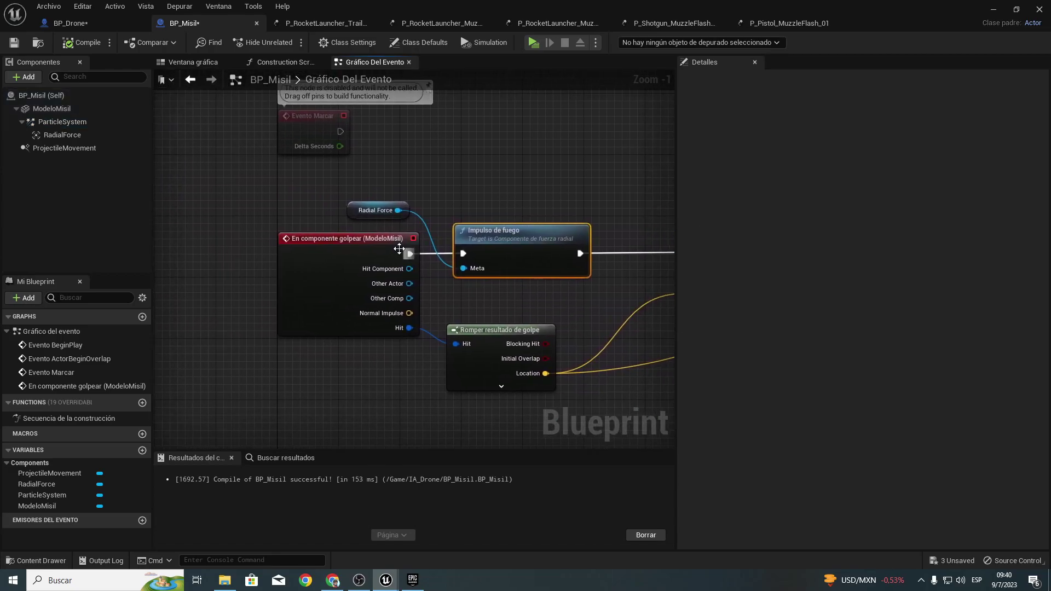
click(349, 210)
mouse_move(349, 210)
right_down()
mouse_move(470, 244)
mouse_move(264, 241)
mouse_move(393, 238)
right_up()
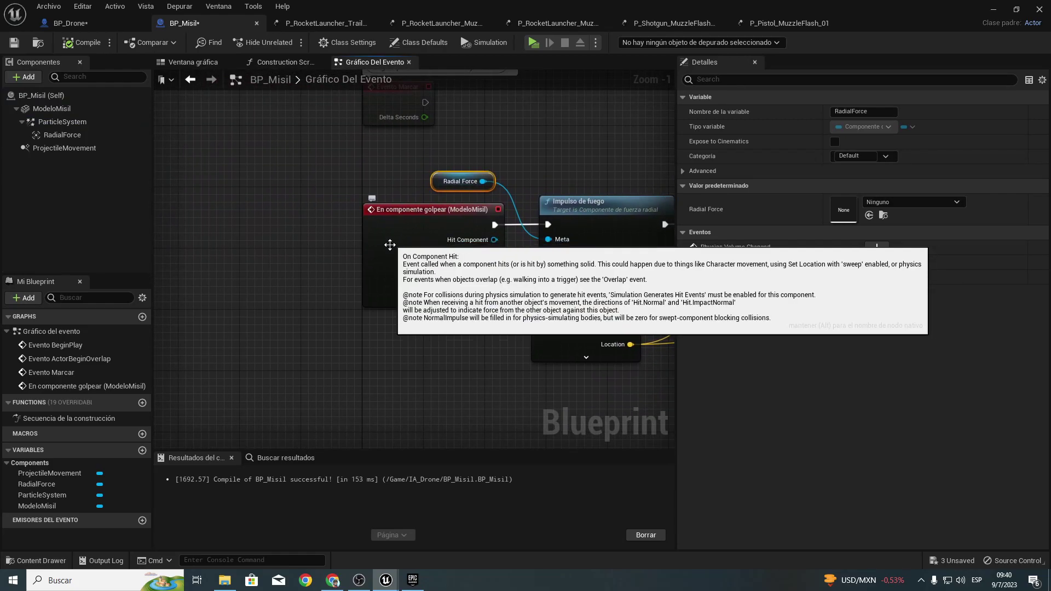
drag(398, 245, 251, 245)
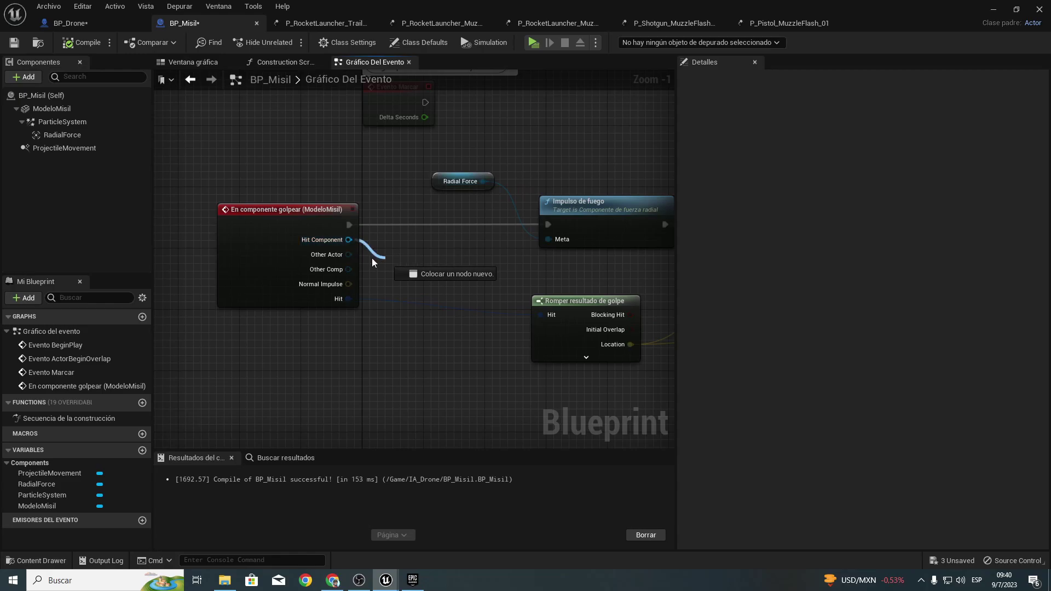
Step: Cast the hit Other Actor to Jugador and run the cast into Impulso de fuego
drag(385, 258, 392, 254)
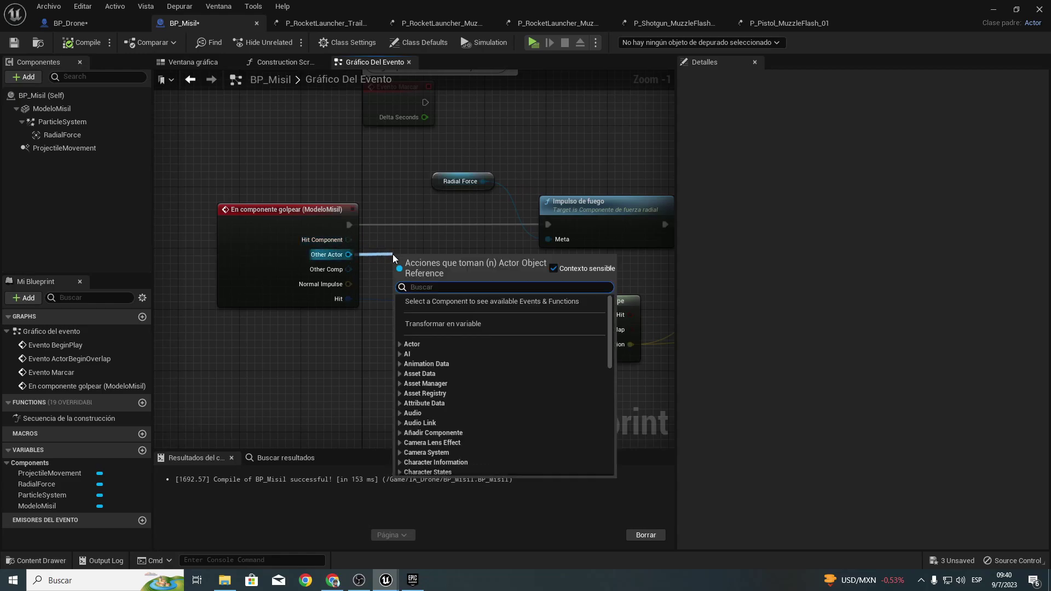
text(jugad)
key(Return)
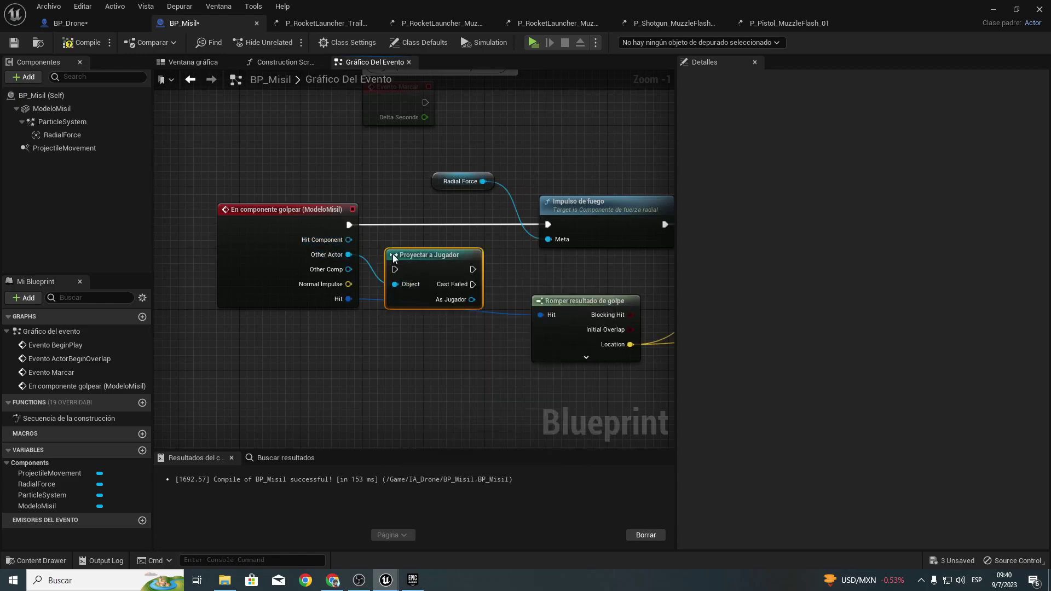
mouse_move(418, 262)
mouse_down()
mouse_move(410, 216)
mouse_move(332, 216)
mouse_up()
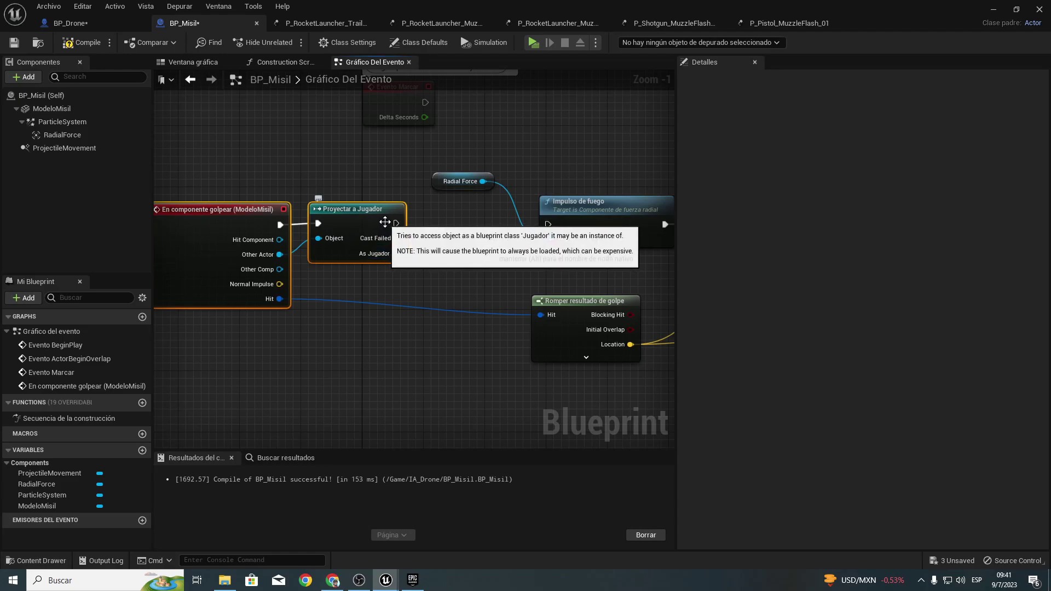
drag(544, 221, 547, 222)
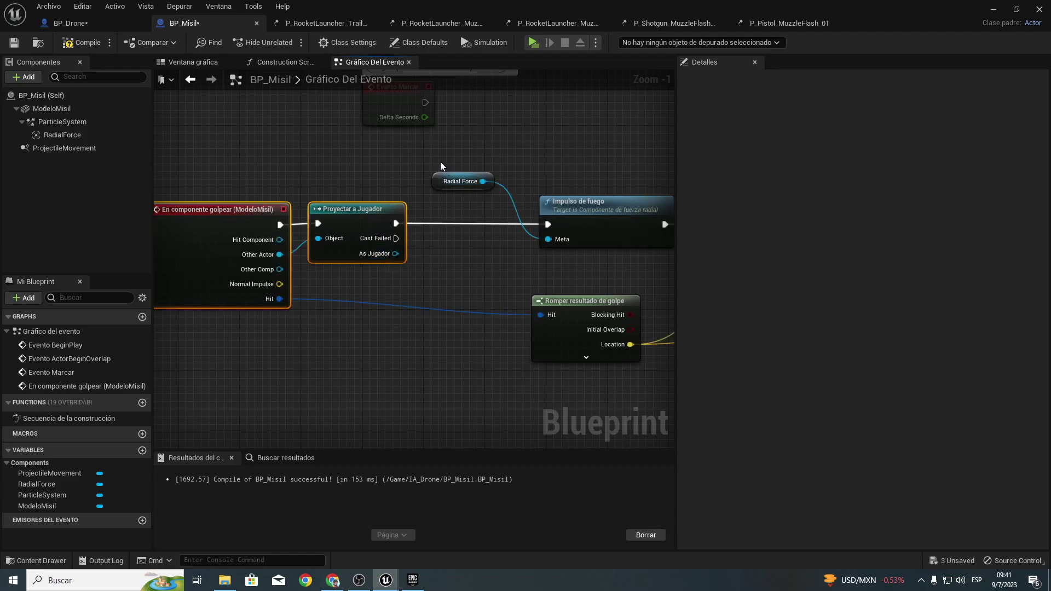
mouse_move(440, 162)
mouse_down()
mouse_move(575, 205)
mouse_move(484, 206)
mouse_up()
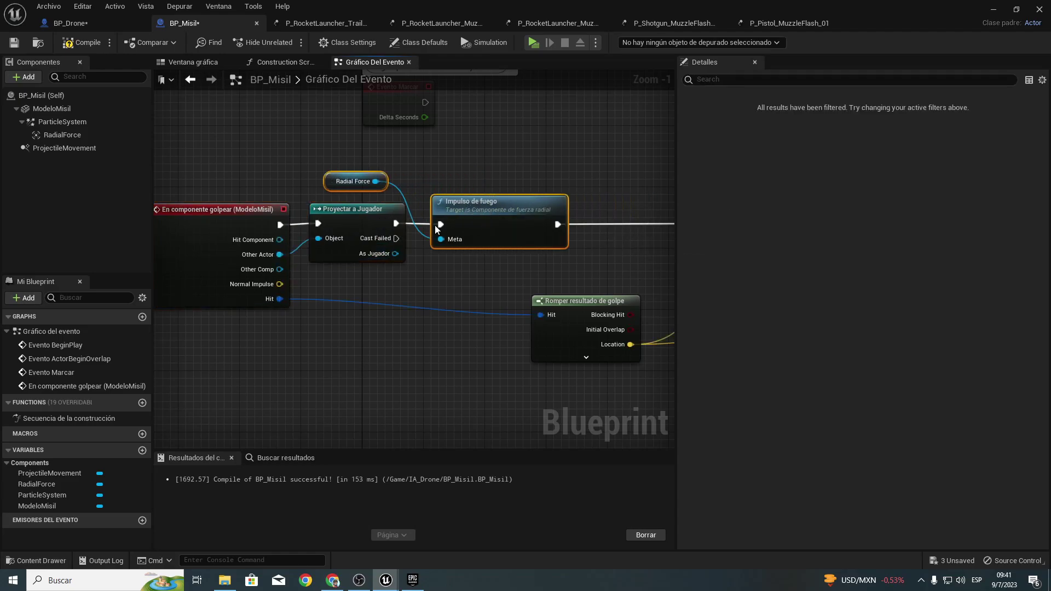
Step: Call Ragdoll Start on As Jugador, wired between Impulso de fuego and Generar emisor
drag(394, 254, 510, 270)
text(startr)
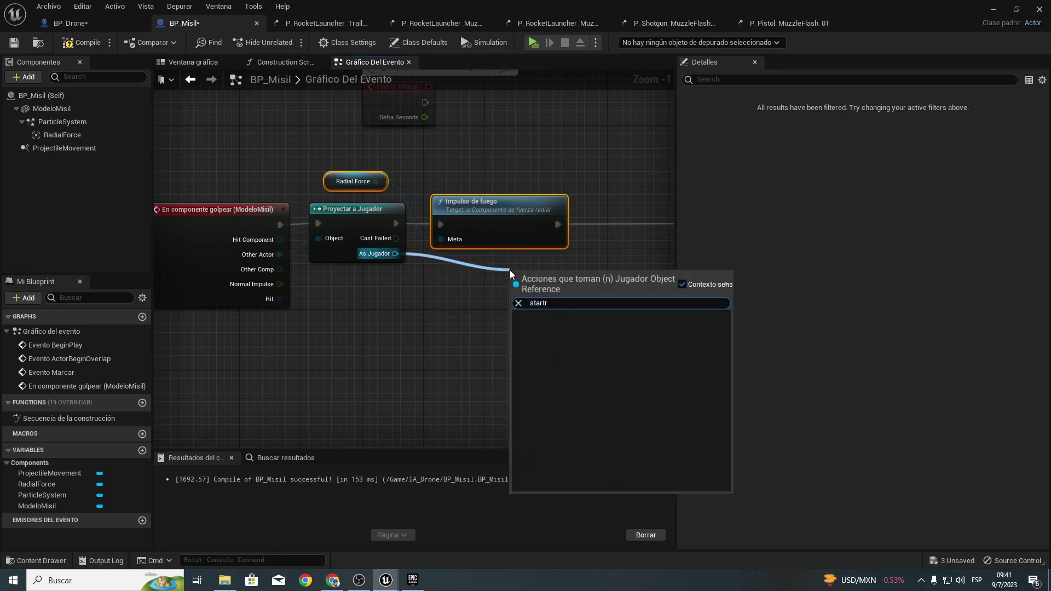
key(BackSpace)
key(BackSpace)
key(BackSpace)
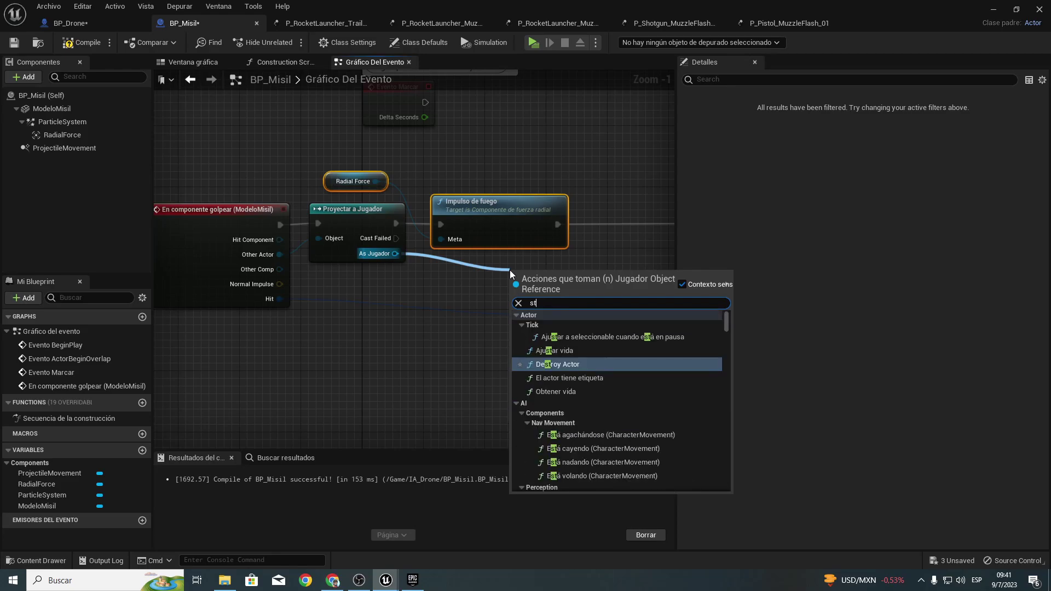
text(ragd)
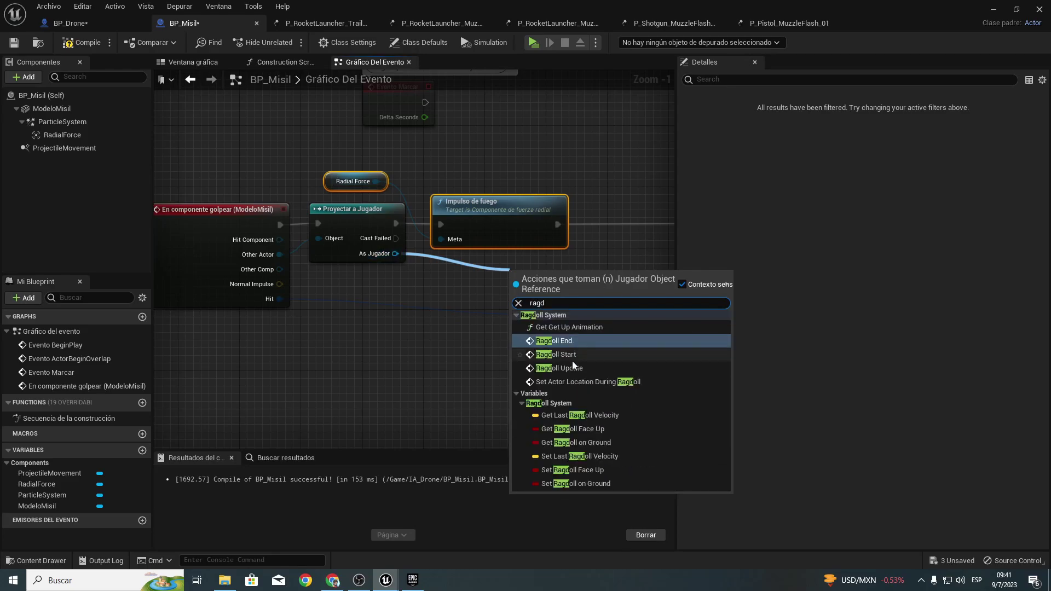
click(556, 354)
right_drag(562, 242, 414, 273)
drag(411, 311, 497, 244)
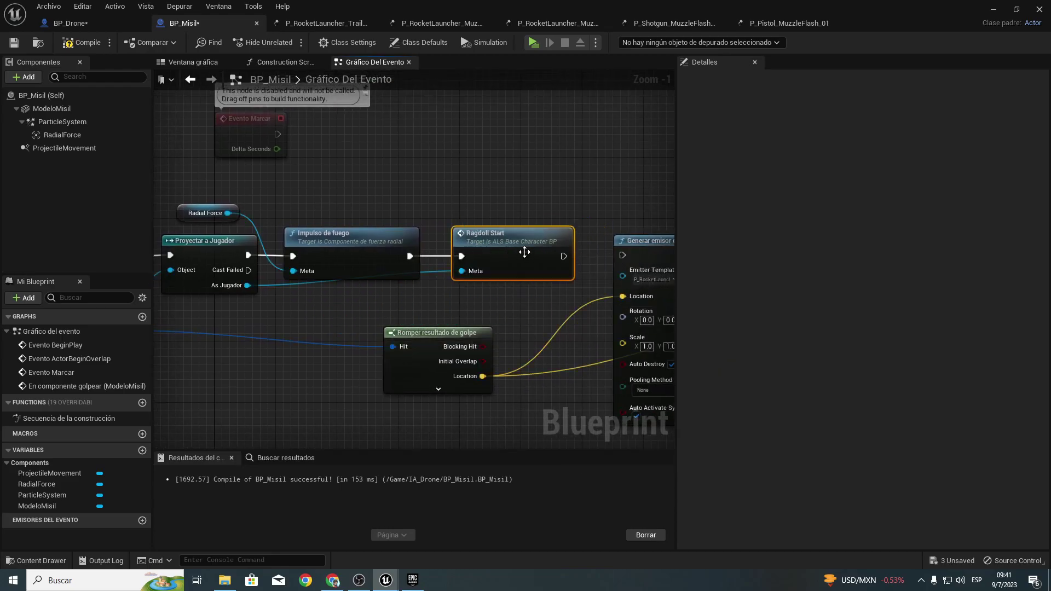
alt+click(564, 256)
drag(596, 255, 622, 255)
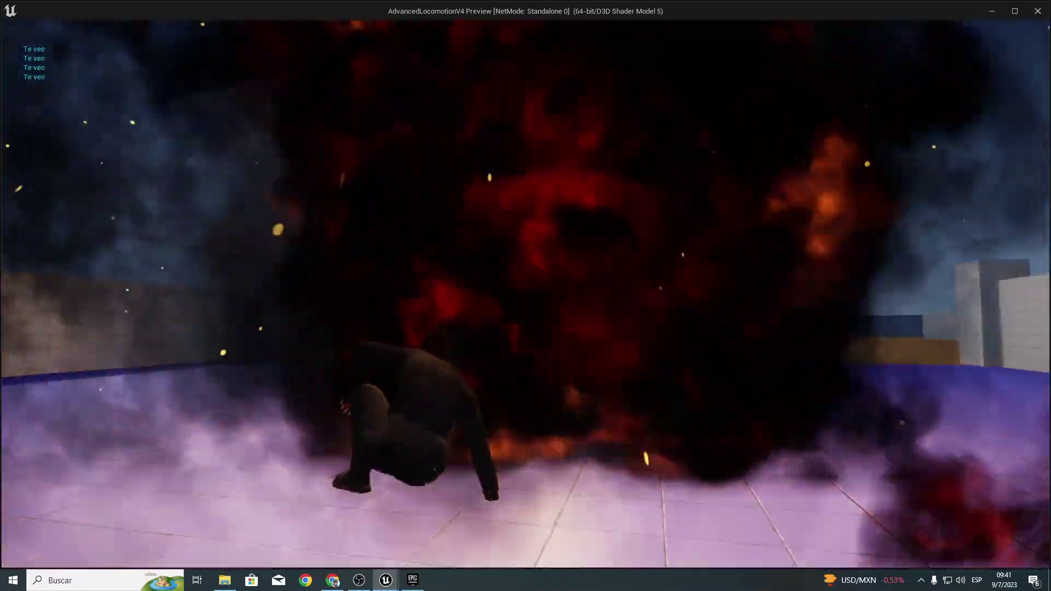
Step: End the missile-on-character play-test and return to BP_Misil's event graph
key(Escape)
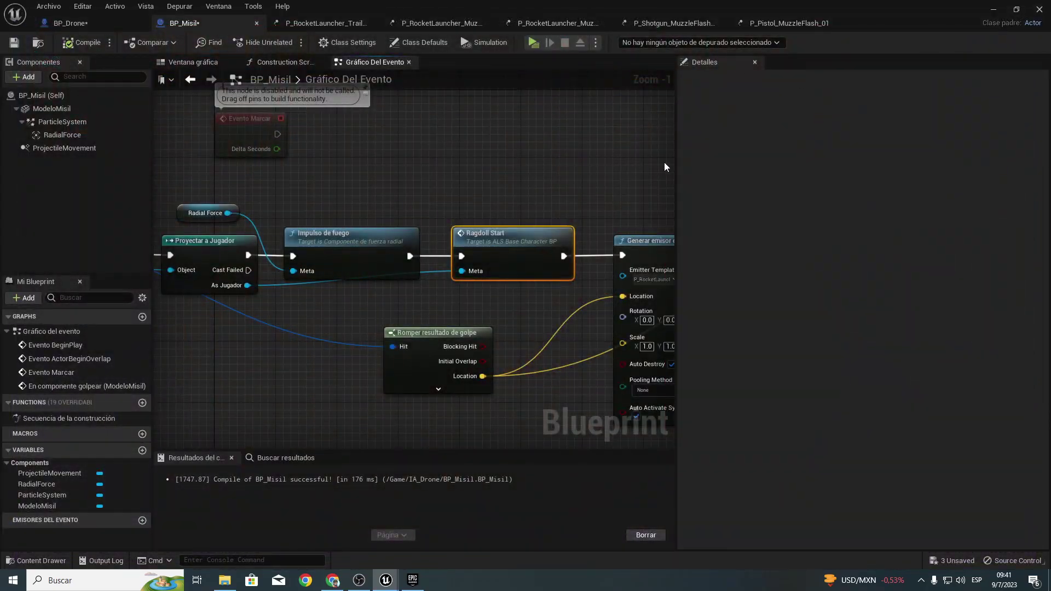
Step: Review BP_Misil's hit chain from Impulso de fuego through Ragdoll Start to the sound spawn
right_drag(422, 185, 491, 241)
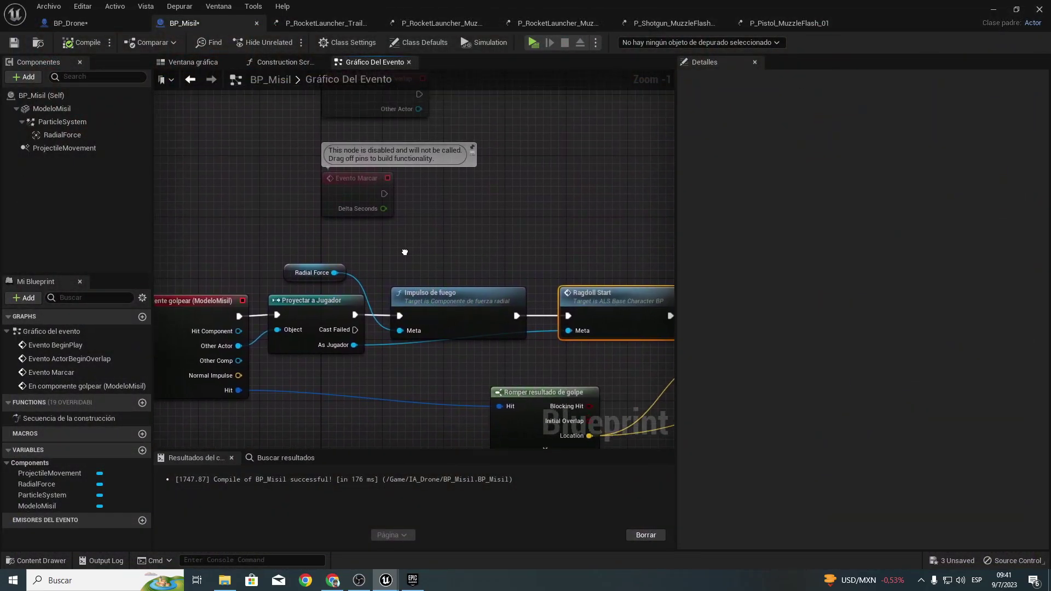
right_drag(577, 211, 343, 143)
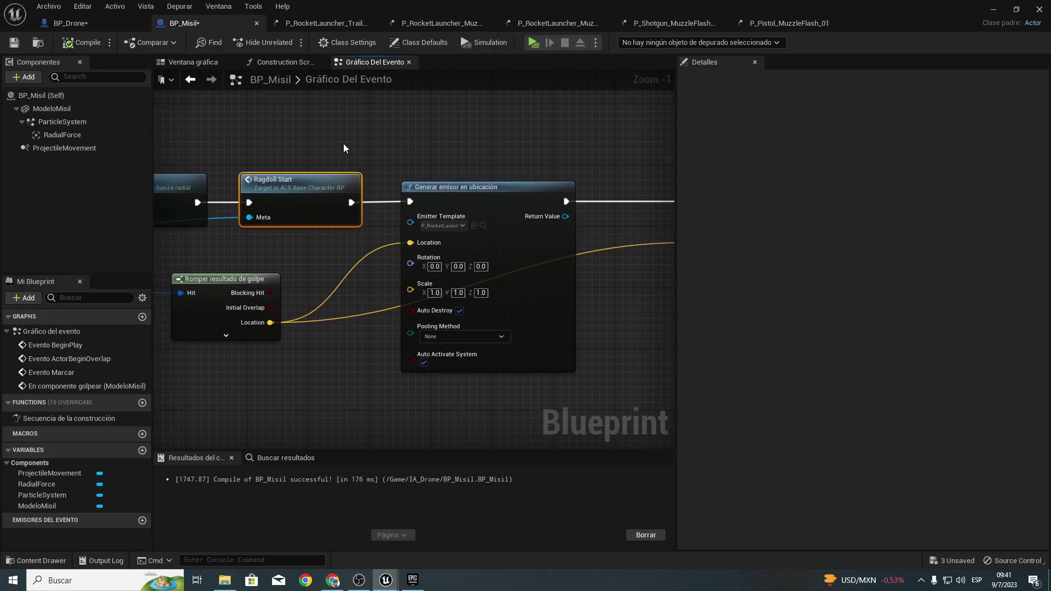
mouse_move(579, 286)
right_down()
mouse_move(363, 296)
mouse_move(540, 292)
right_up()
right_drag(330, 258, 476, 229)
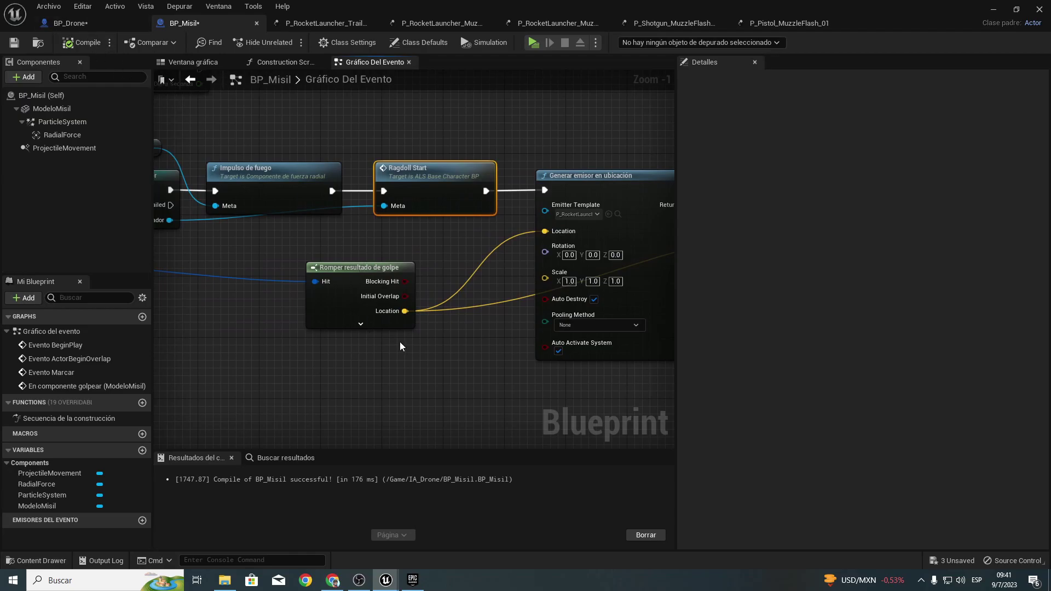
right_drag(336, 316, 459, 312)
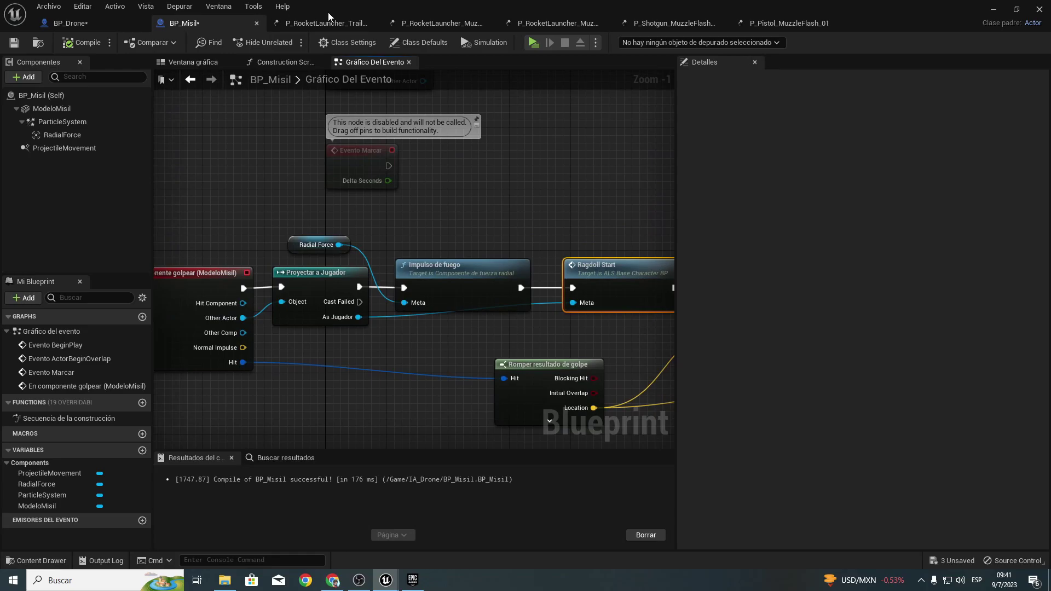
Step: Close the five open P_ particle asset tabs and switch to BP_Drone
click(359, 23)
click(372, 23)
click(372, 23)
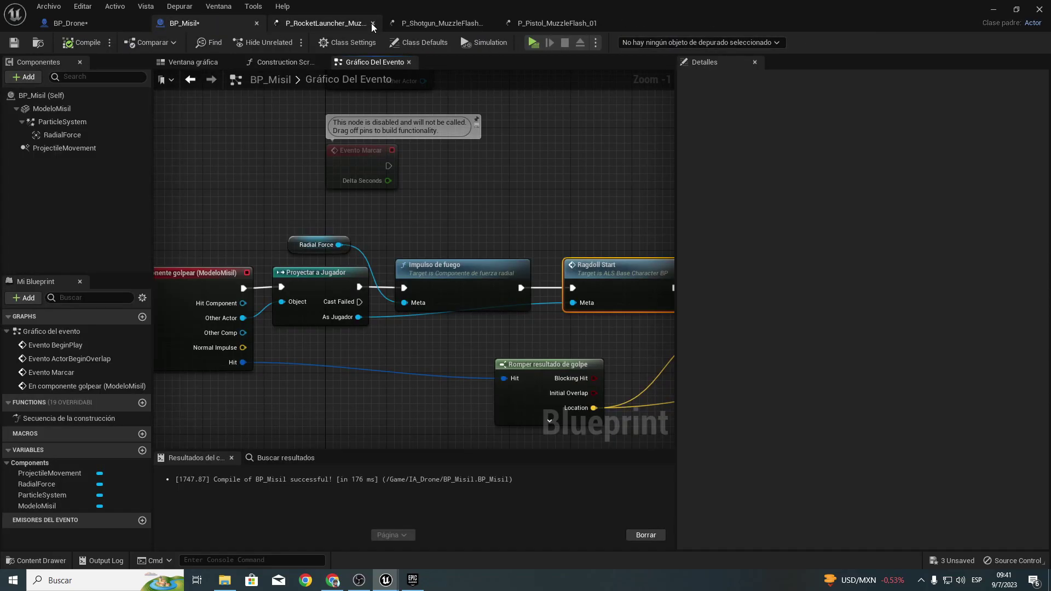
click(372, 22)
click(372, 23)
click(372, 23)
click(75, 23)
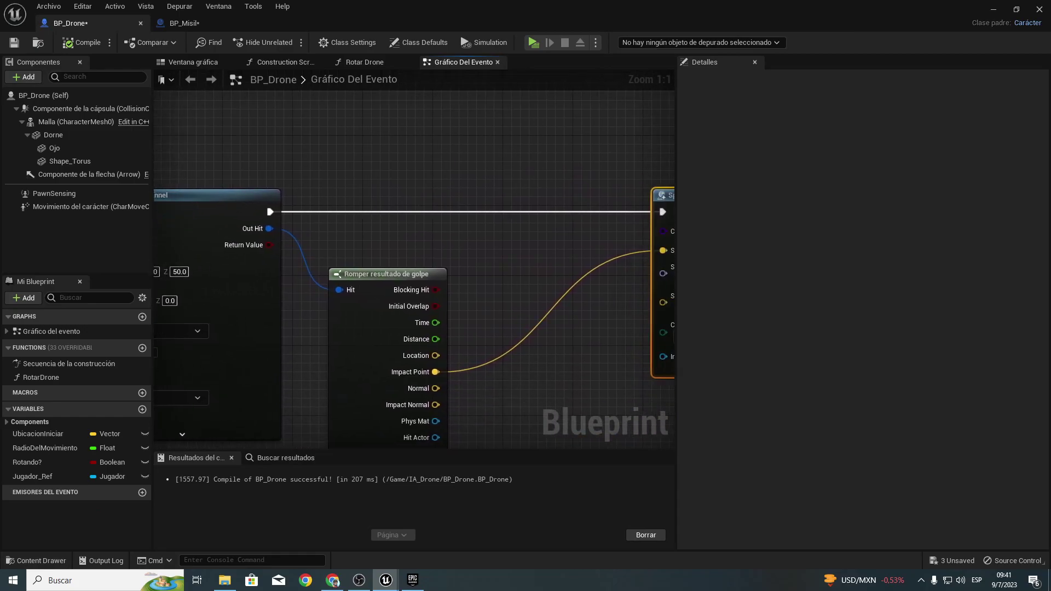
Step: Play-test the level from the drone's trace section and stop the session
mouse_move(466, 239)
right_down()
mouse_move(590, 240)
mouse_move(302, 244)
right_up()
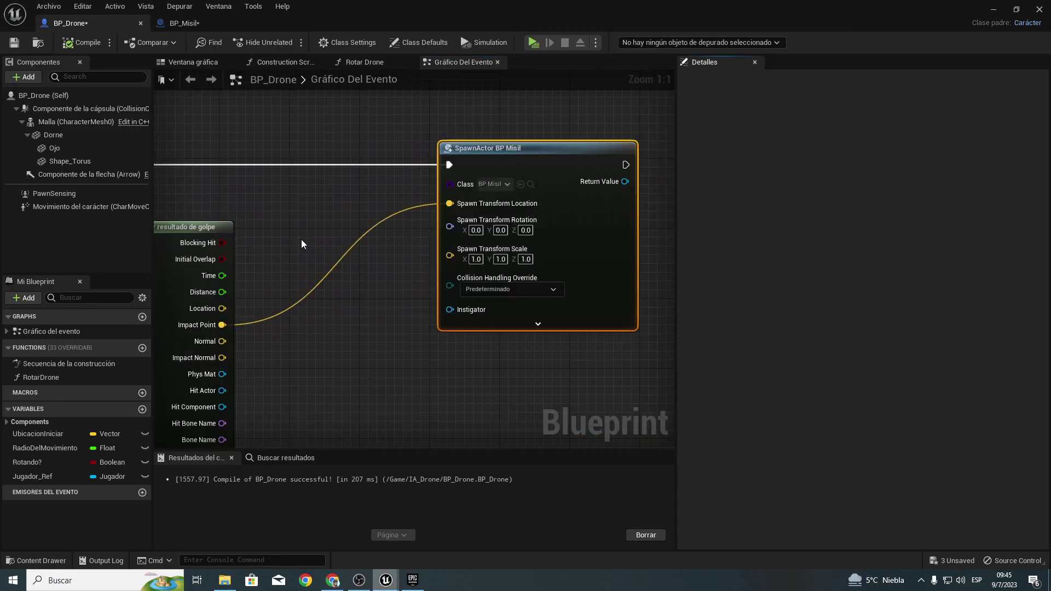
click(532, 48)
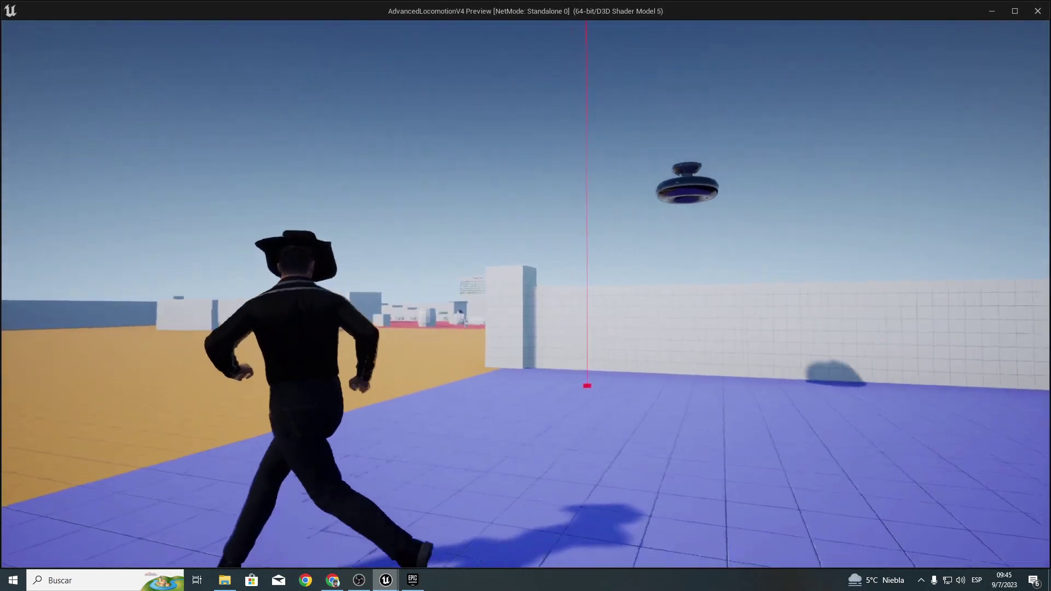
key(Escape)
Step: Set Line Trace By Channel's Draw Debug Type to Ninguno
click(211, 81)
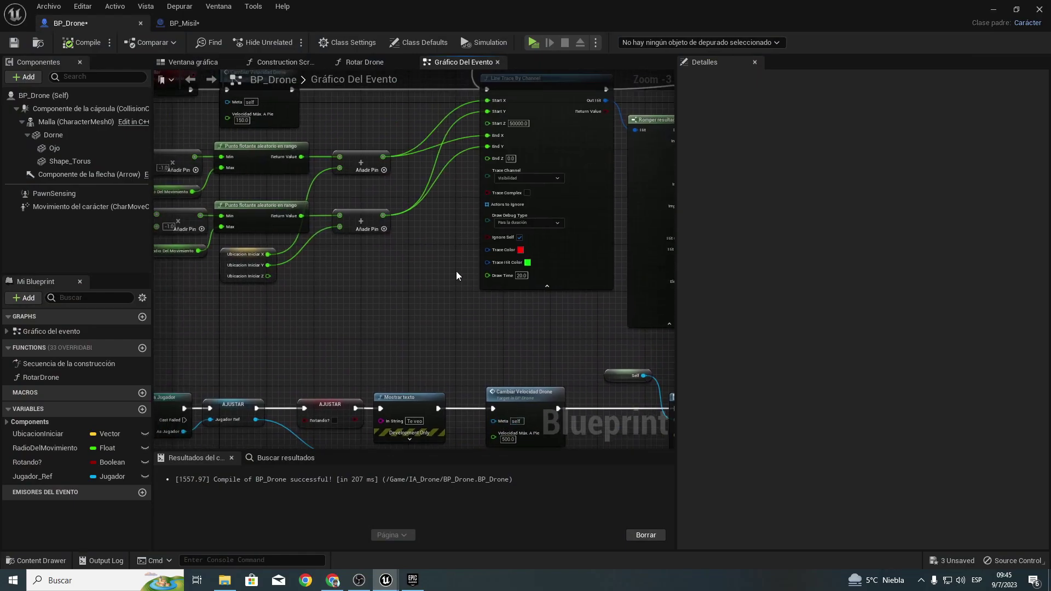
scroll(455, 271, up, 3)
scroll(416, 298, up, 1)
click(390, 365)
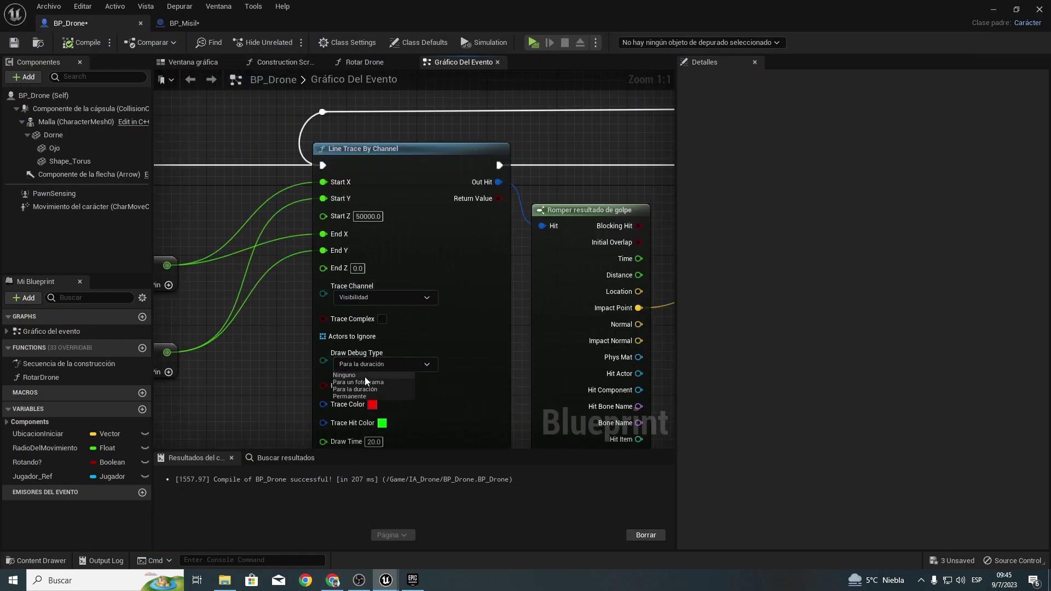
click(365, 376)
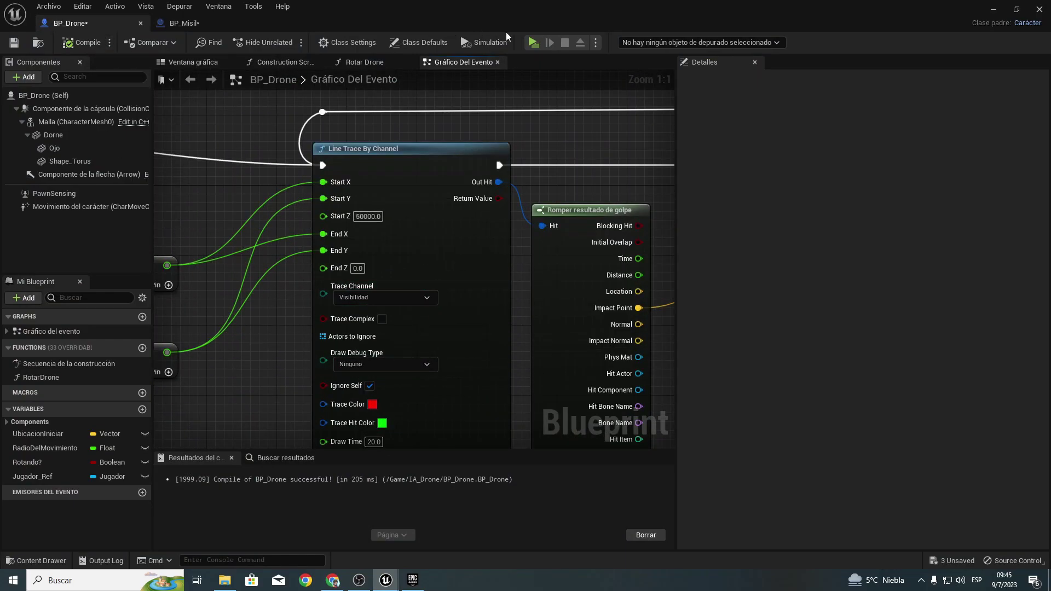
click(532, 43)
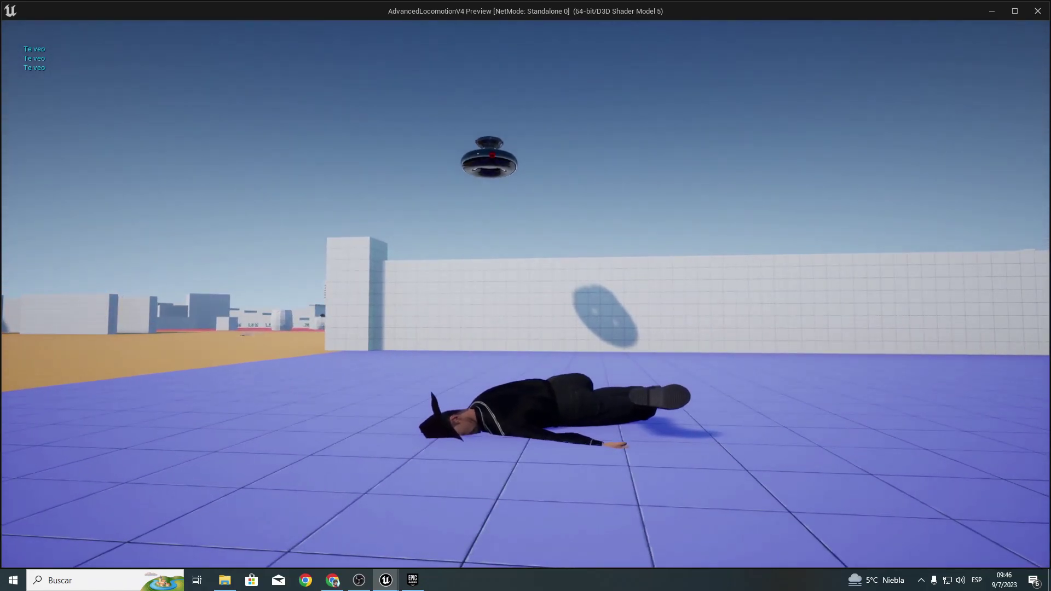
key(x)
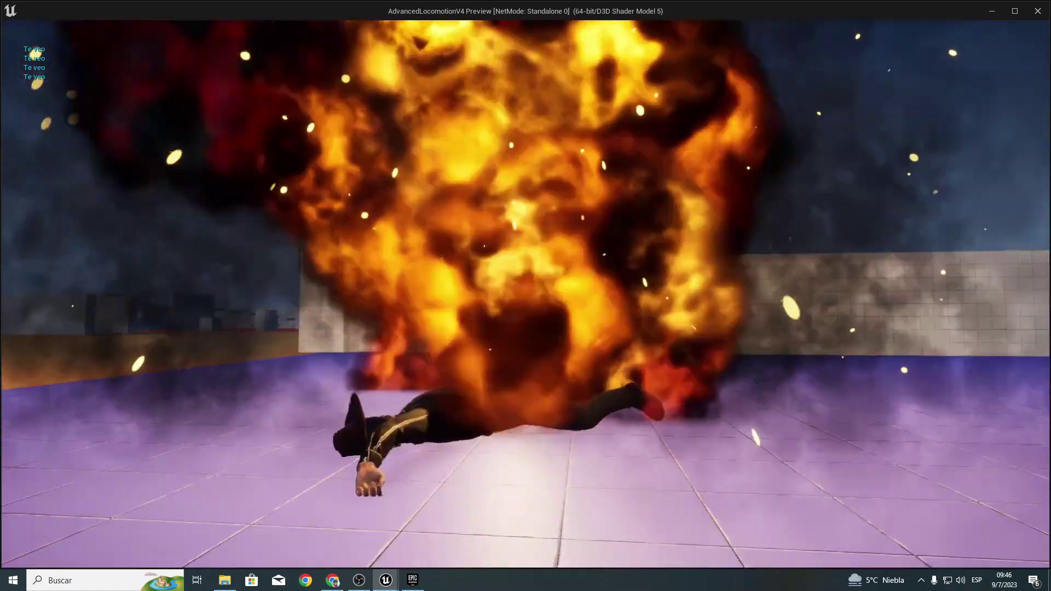
key(Escape)
right_drag(447, 187, 821, 213)
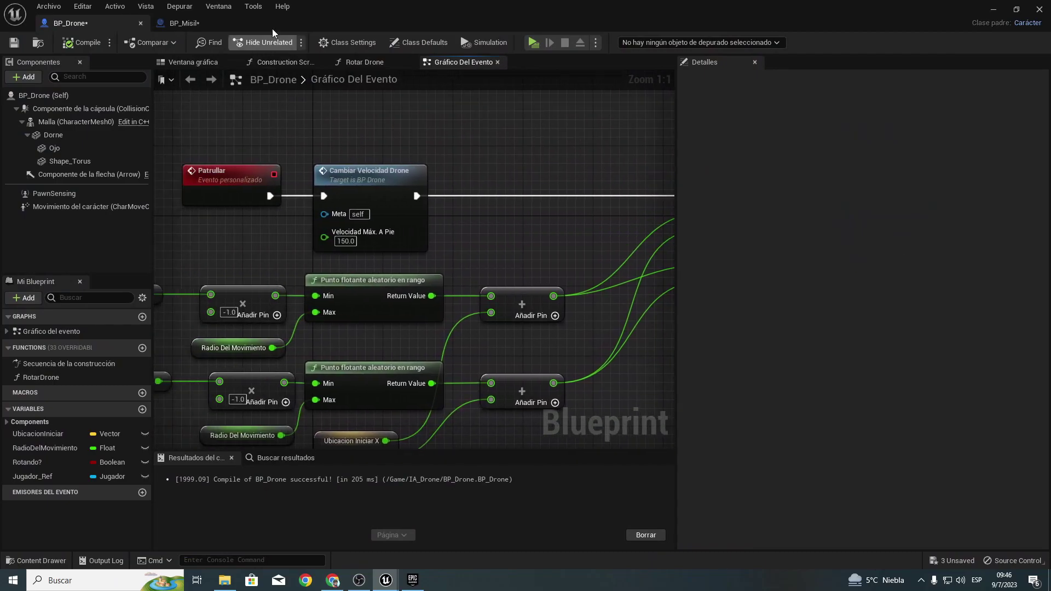
Step: In BP_Misil, review the hit event, impulse, ragdoll, emitter, launch sound and destroy nodes
click(198, 24)
right_drag(551, 218, 624, 238)
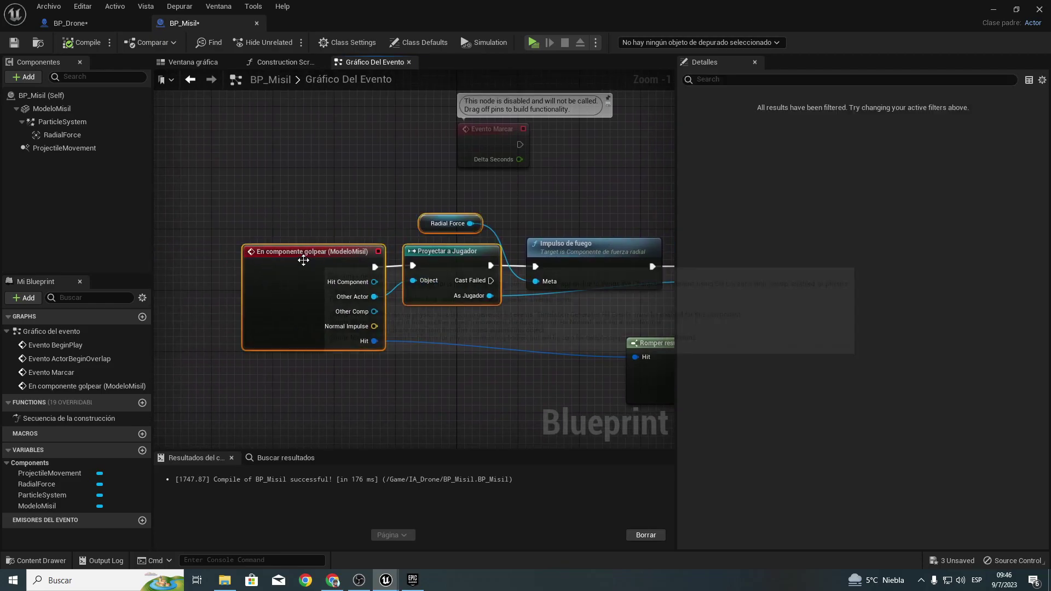
scroll(516, 230, up, 1)
mouse_move(516, 230)
right_down()
mouse_move(459, 257)
mouse_move(390, 334)
right_up()
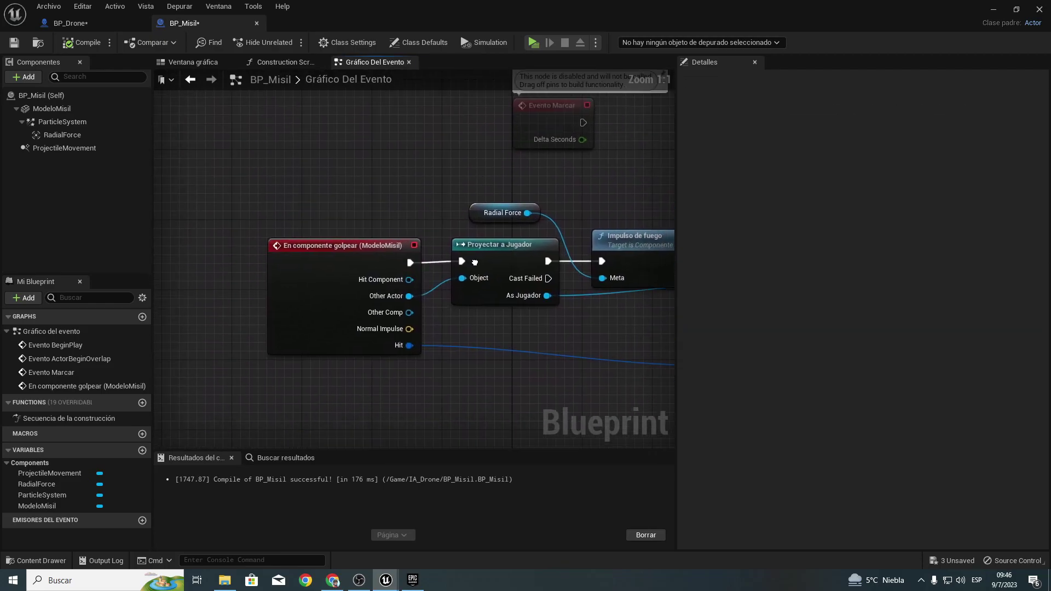
mouse_move(318, 285)
right_down()
mouse_move(452, 294)
mouse_move(216, 272)
right_up()
right_drag(514, 316, 321, 298)
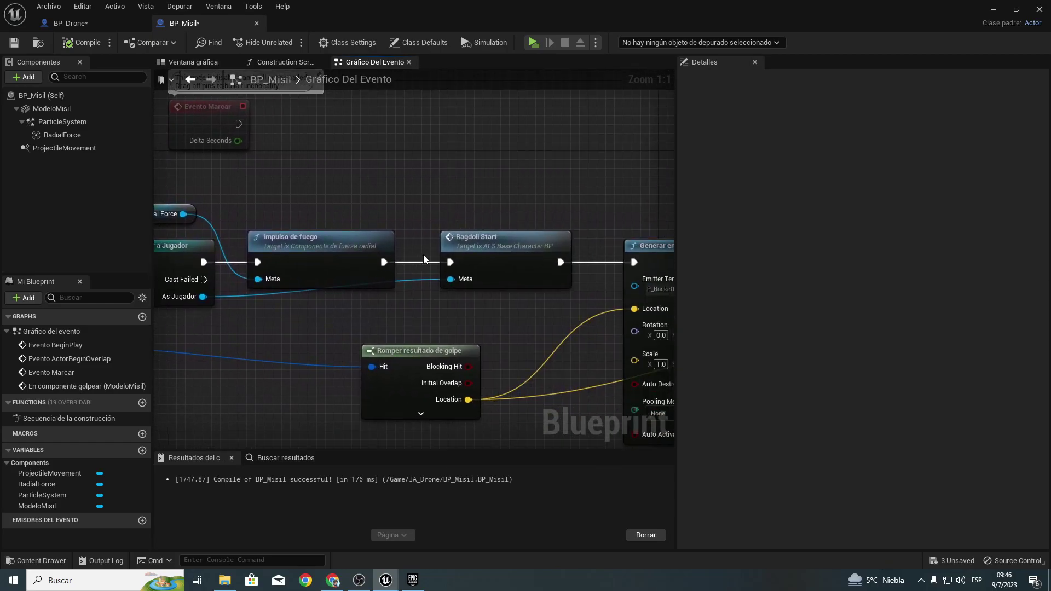
mouse_move(456, 252)
right_down()
mouse_move(385, 240)
mouse_move(308, 253)
right_up()
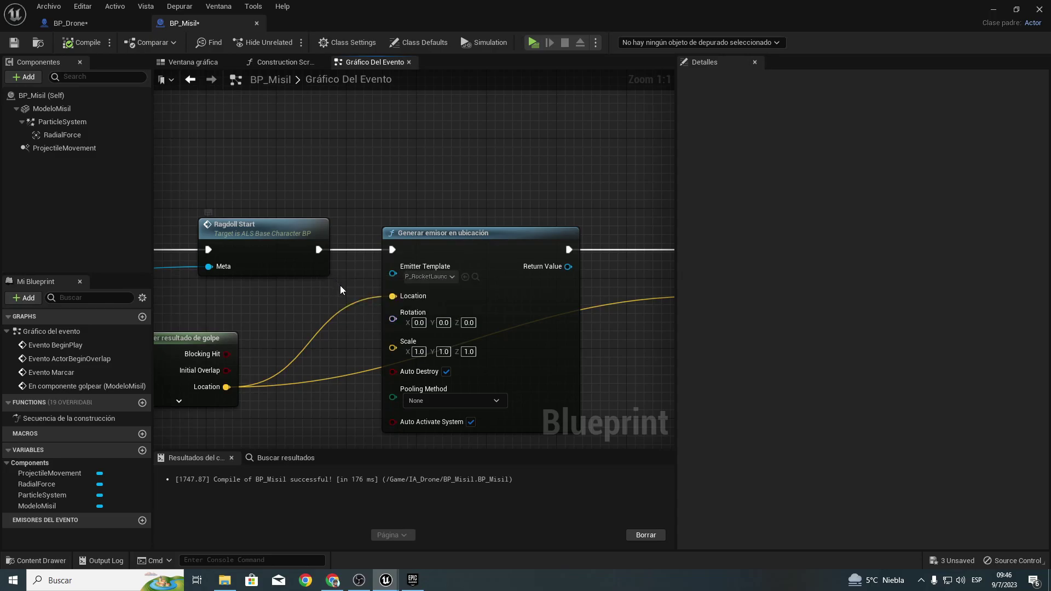
scroll(438, 276, down, 3)
right_drag(438, 276, 304, 278)
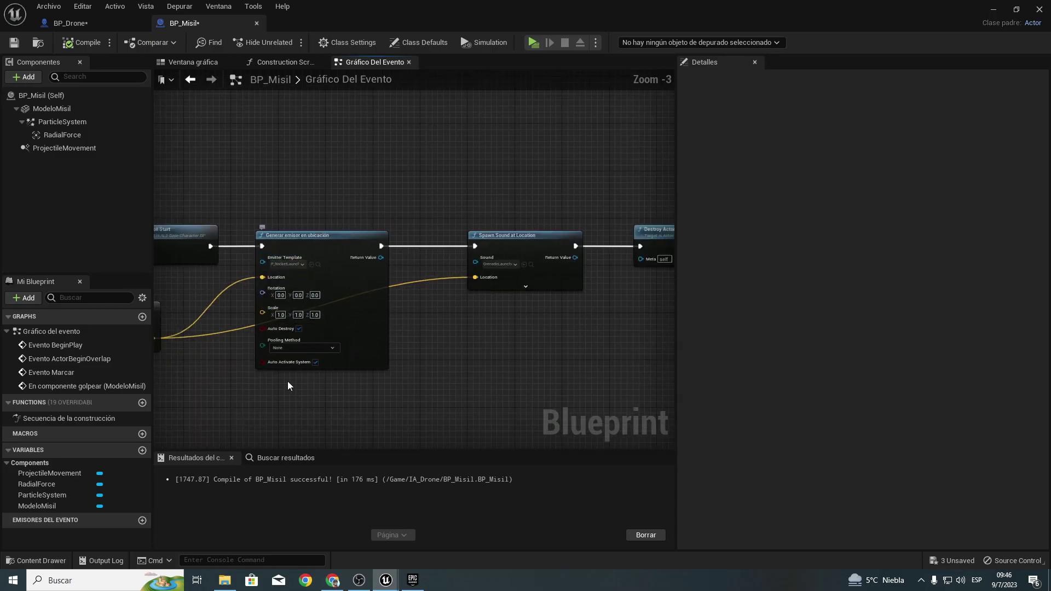
scroll(290, 386, down, 2)
Step: Shift the En componente golpear event node further left and recheck the impulse and ragdoll nodes
drag(293, 386, 474, 304)
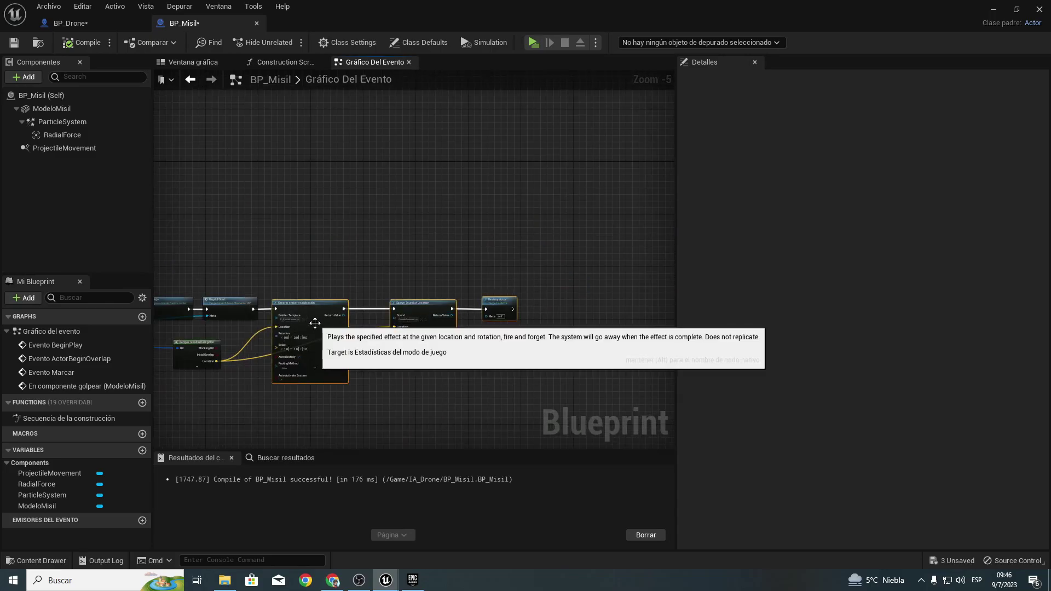
right_drag(320, 308, 331, 297)
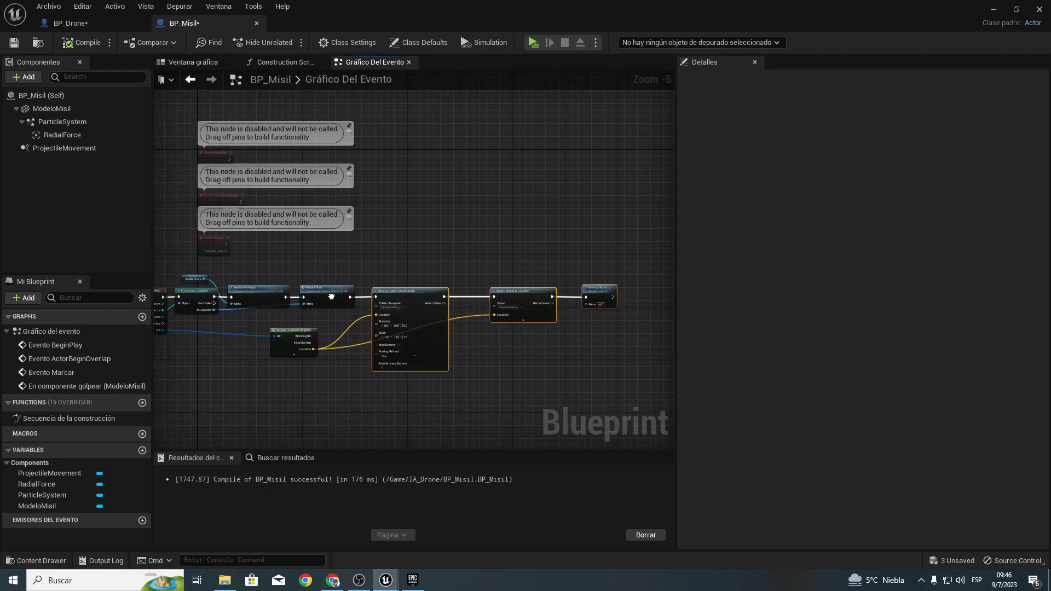
scroll(331, 296, up, 4)
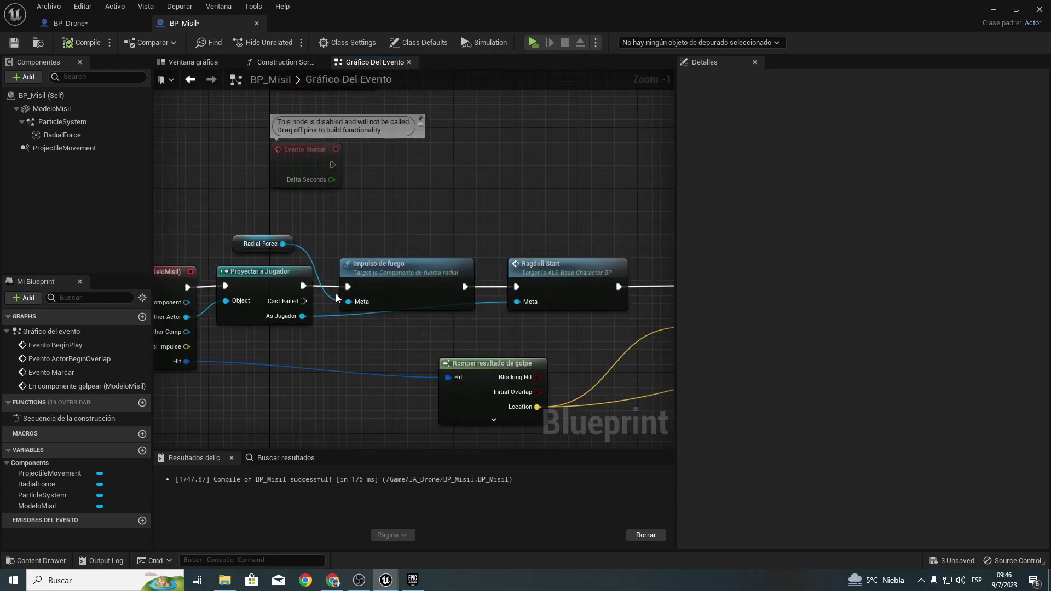
right_drag(164, 284, 403, 282)
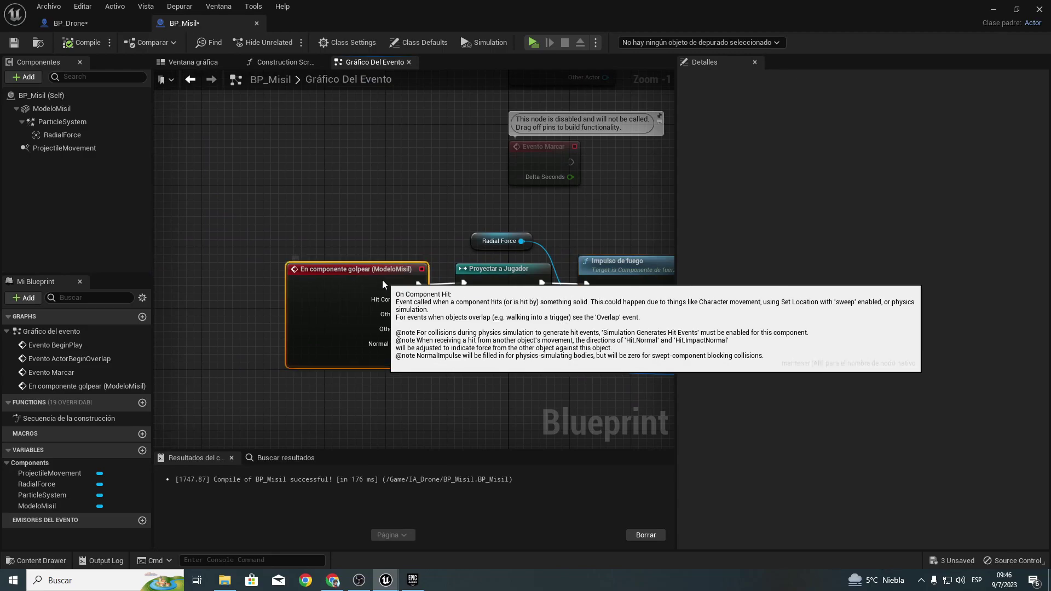
mouse_move(378, 279)
mouse_down()
mouse_move(334, 271)
mouse_move(228, 283)
mouse_up()
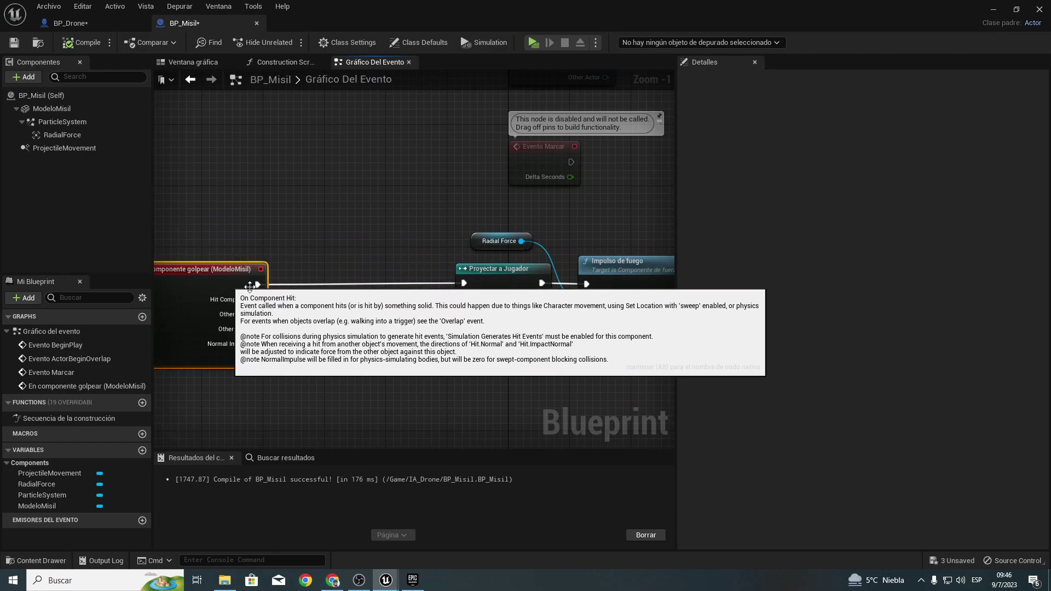
mouse_move(247, 299)
right_down()
mouse_move(417, 303)
mouse_move(269, 284)
right_up()
scroll(300, 287, up, 1)
right_drag(452, 275, 410, 275)
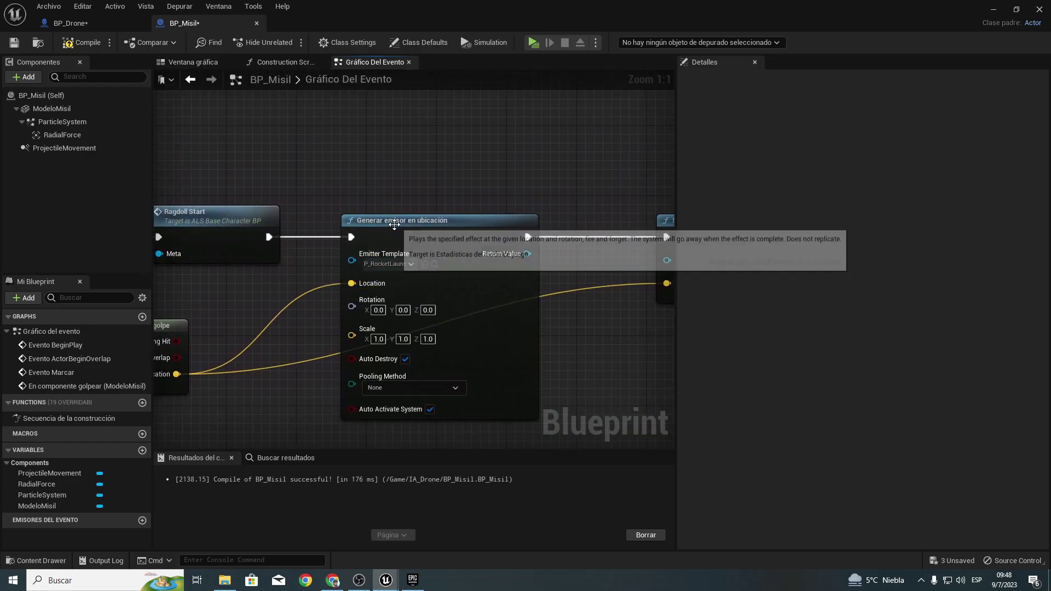
right_drag(364, 239, 644, 237)
right_drag(302, 170, 478, 192)
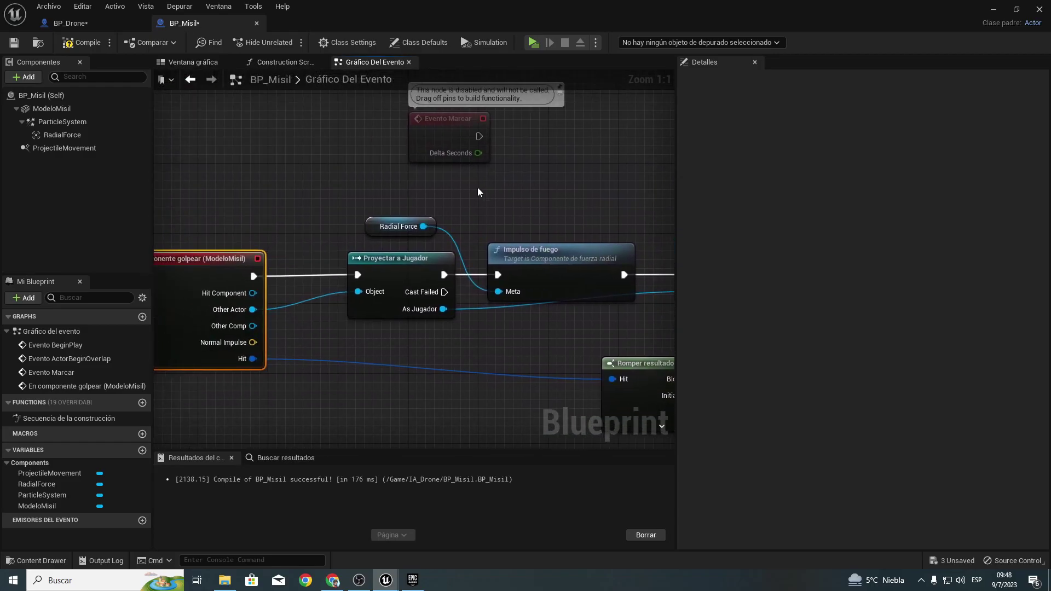
Step: In BP_Drone, jump from the Disparar call to its event and follow Box Trace By Channel to SpawnActor BP Misil
click(68, 23)
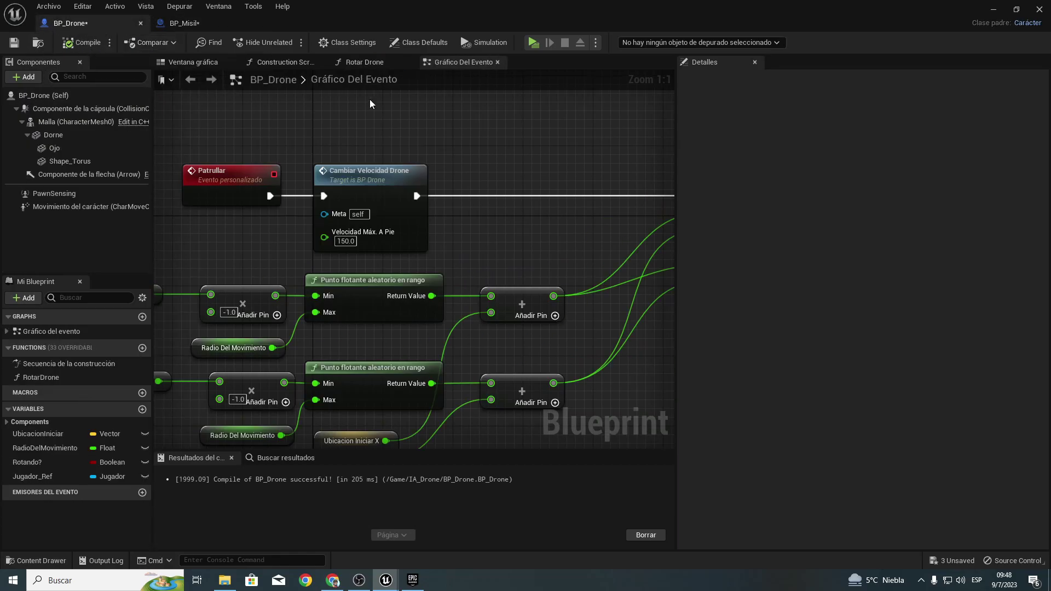
scroll(517, 261, down, 3)
mouse_move(451, 235)
right_down()
mouse_move(533, 234)
mouse_move(262, 228)
right_up()
scroll(458, 247, up, 3)
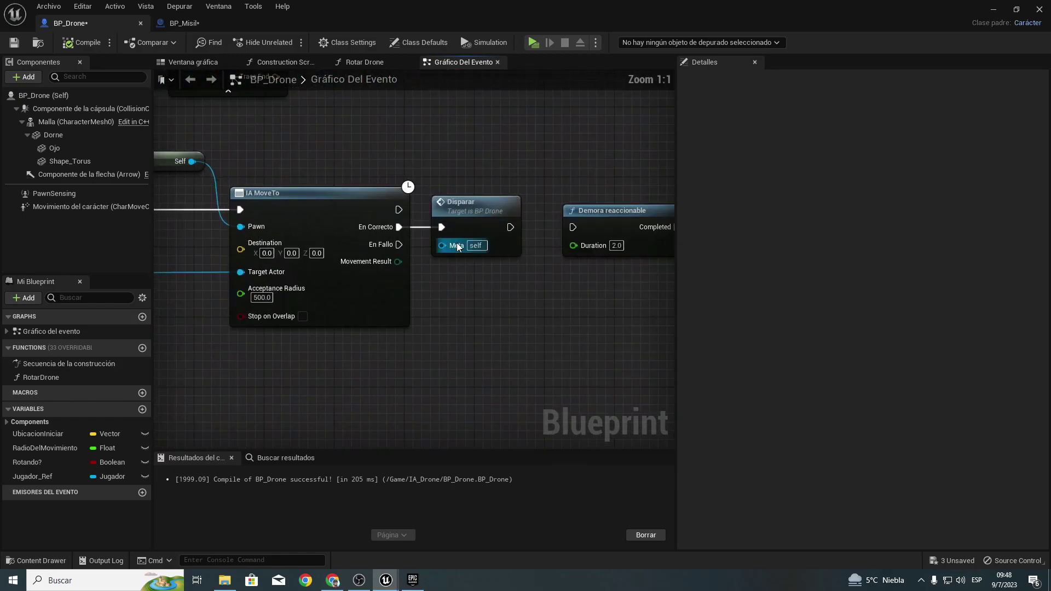
right_drag(477, 250, 467, 229)
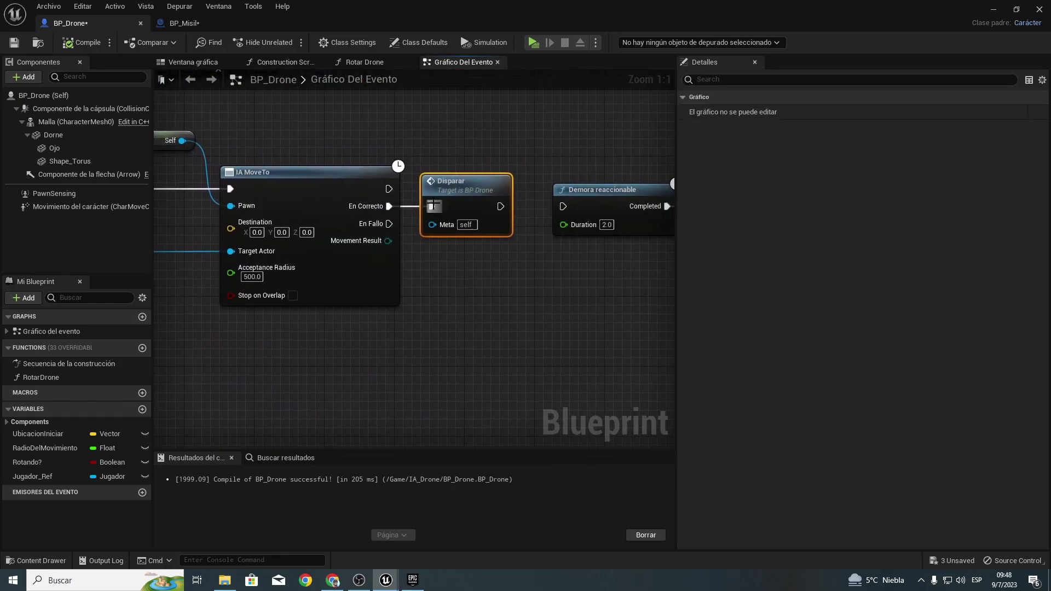
double_click(464, 189)
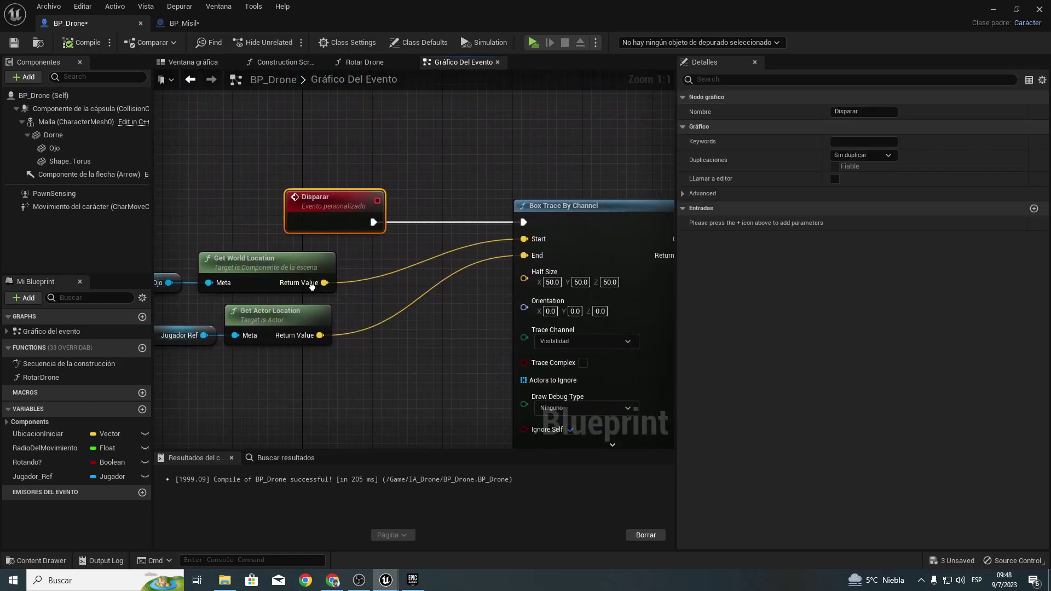
mouse_move(214, 260)
right_down()
mouse_move(557, 282)
mouse_move(373, 263)
right_up()
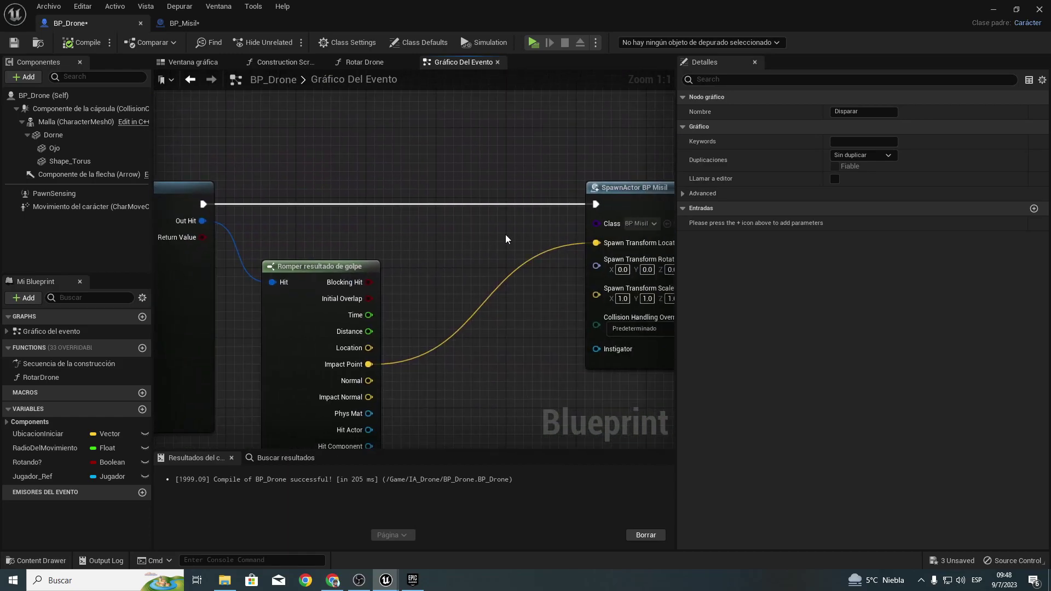
right_drag(571, 204, 523, 238)
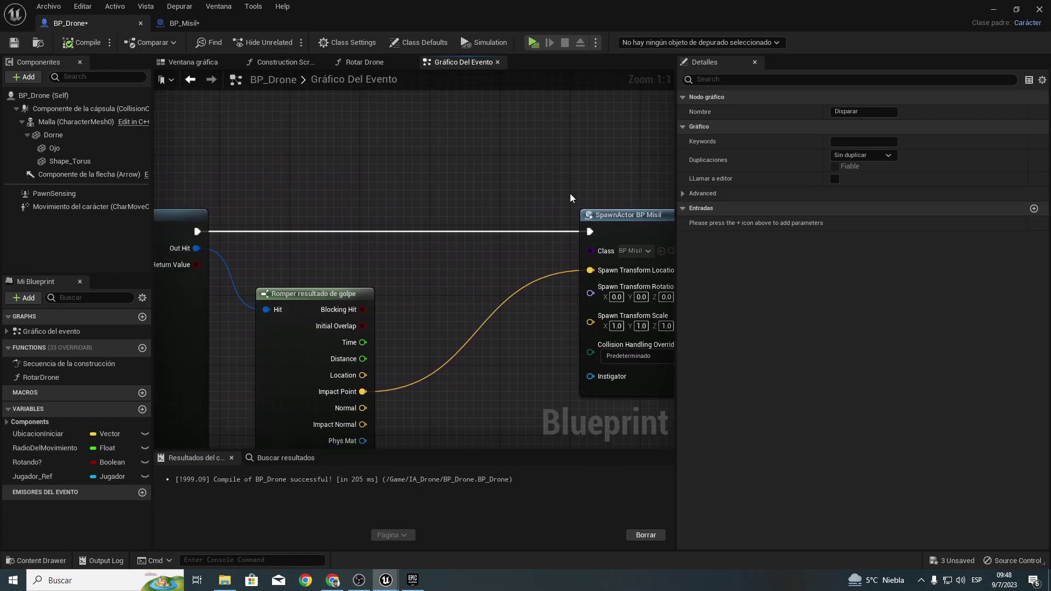
Step: Insert a 2.0-second Demora reaccionable after the box trace, compile BP_Drone, and start playing
click(429, 237)
right_drag(429, 237, 529, 236)
right_drag(325, 231, 205, 239)
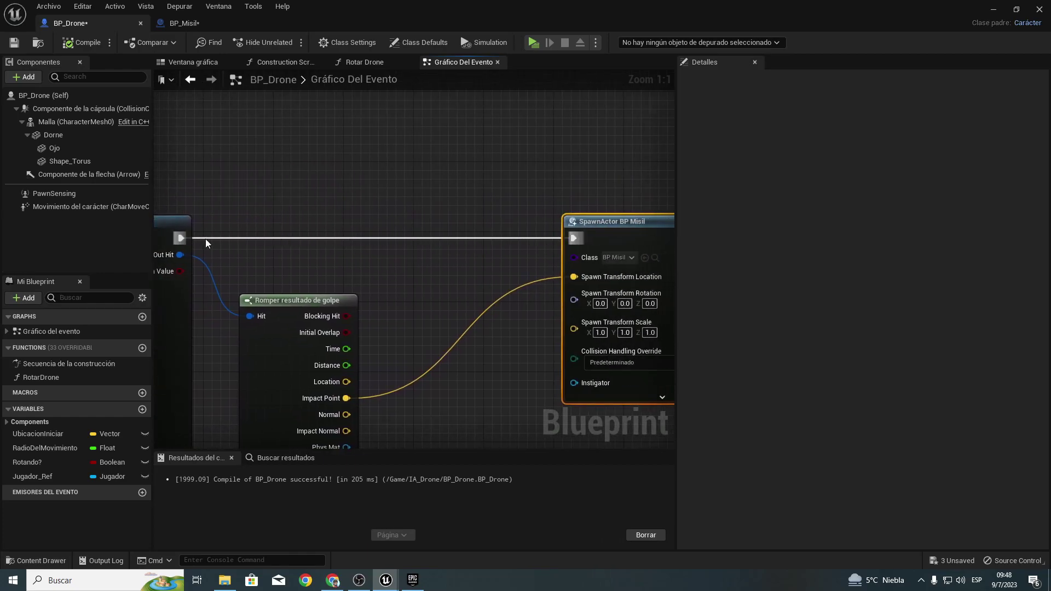
drag(180, 238, 318, 241)
text(esperar)
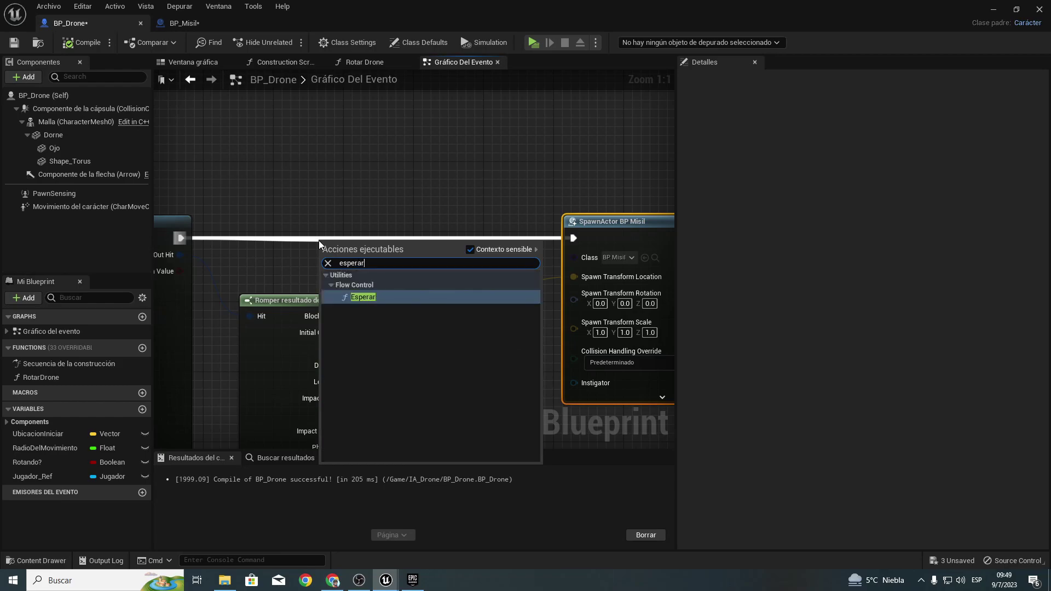
key(BackSpace)
key(BackSpace)
key(BackSpace)
key(BackSpace)
key(BackSpace)
key(BackSpace)
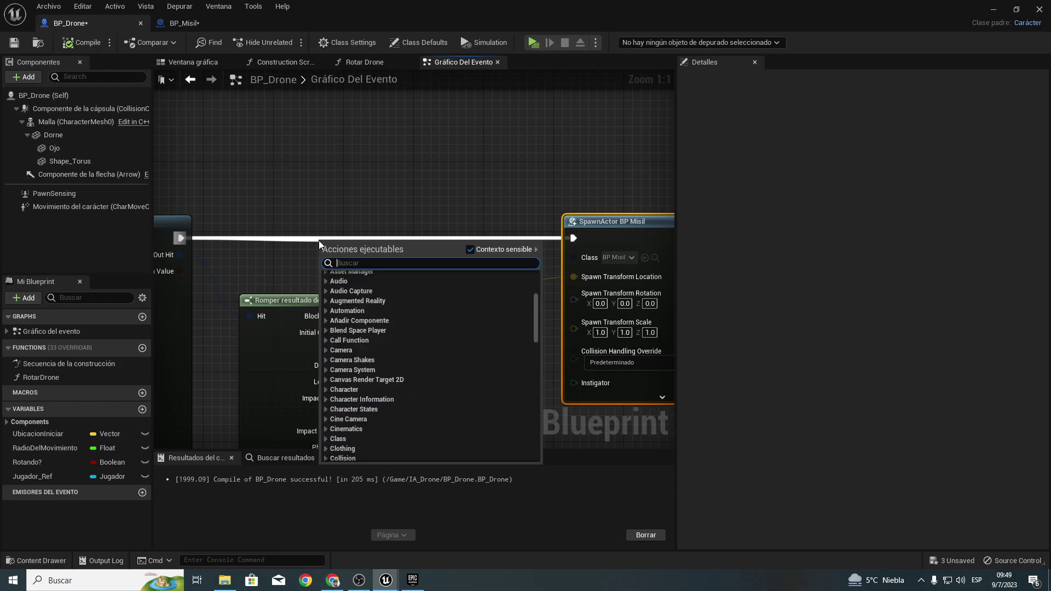
text(retrig)
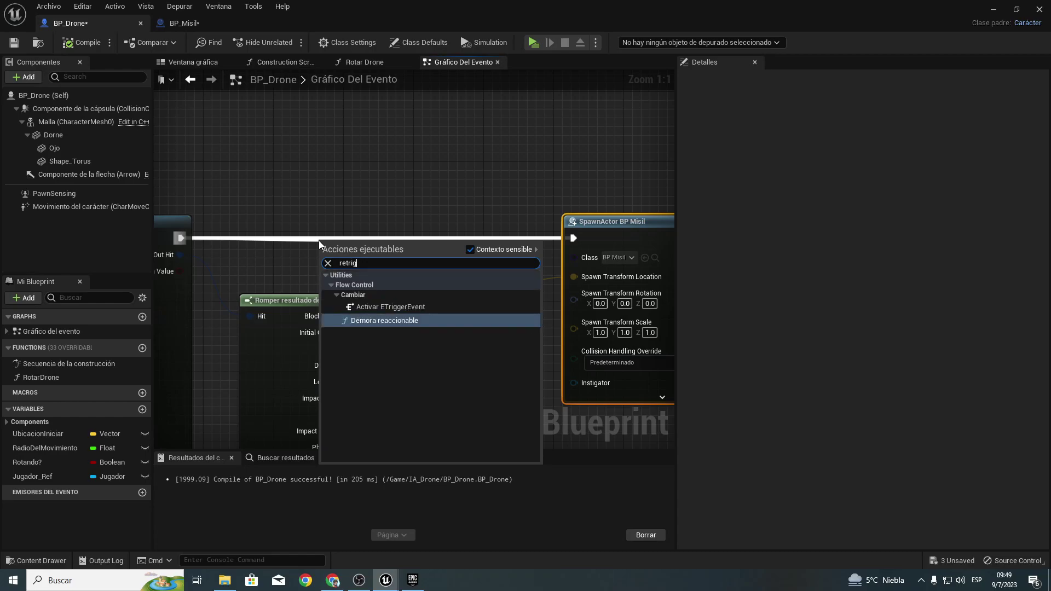
key(Return)
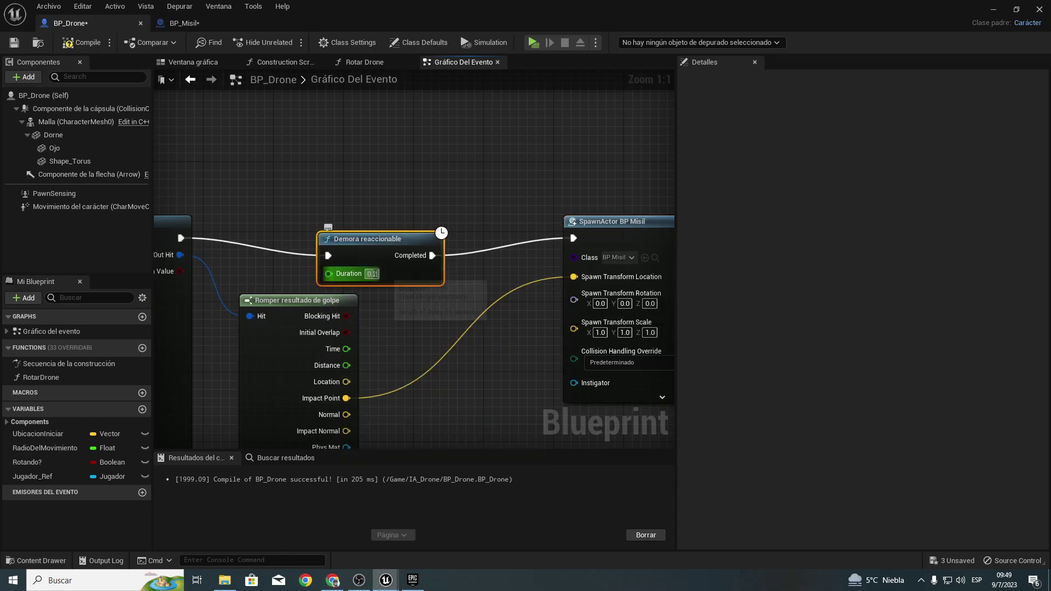
text(2)
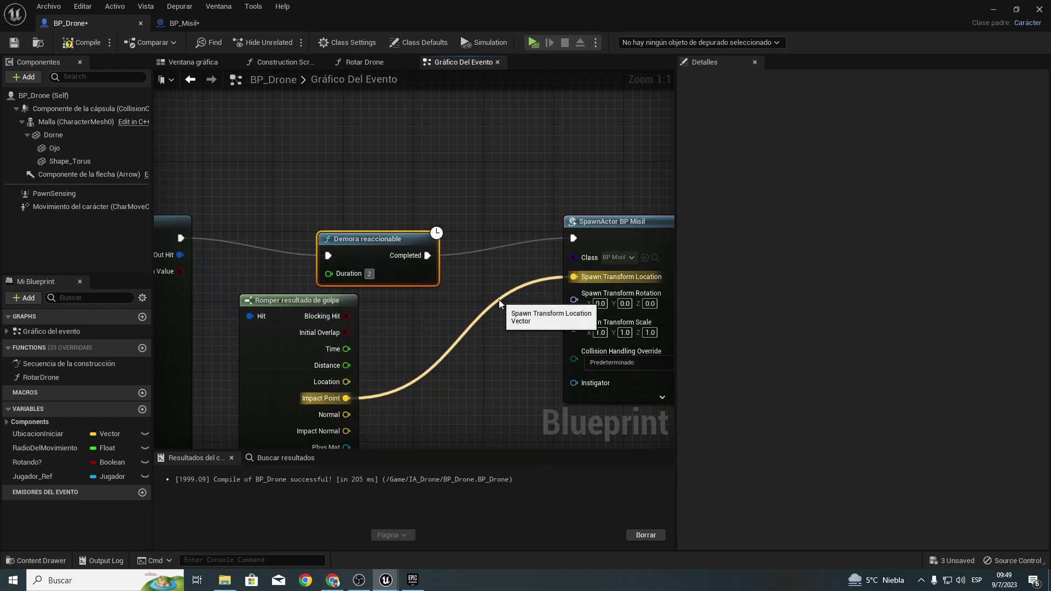
key(Return)
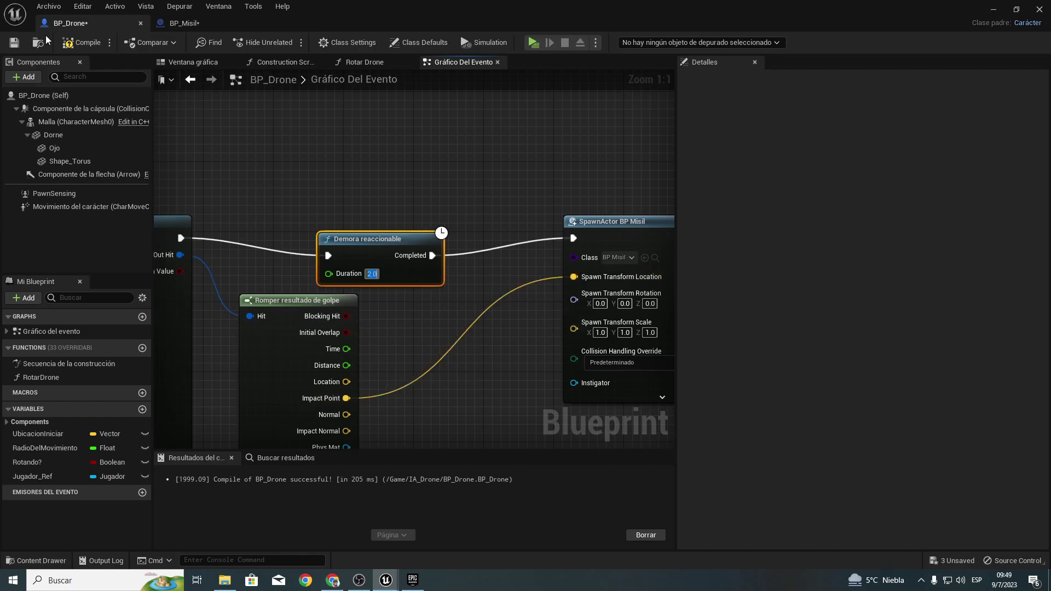
click(80, 47)
click(533, 46)
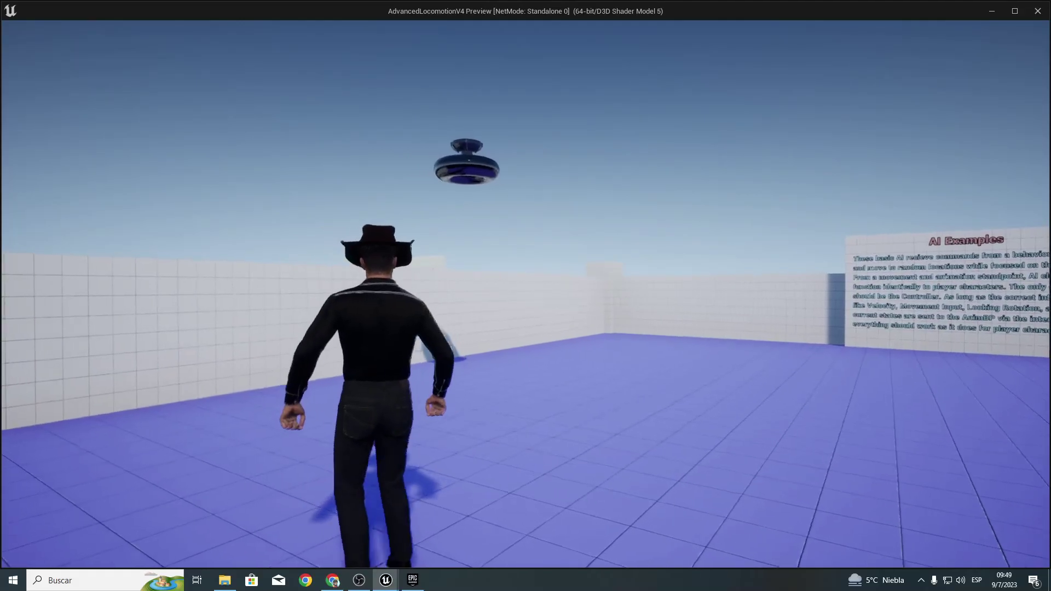
Step: Walk the character toward the wall so the drone spots it, then stop the session
key(a)
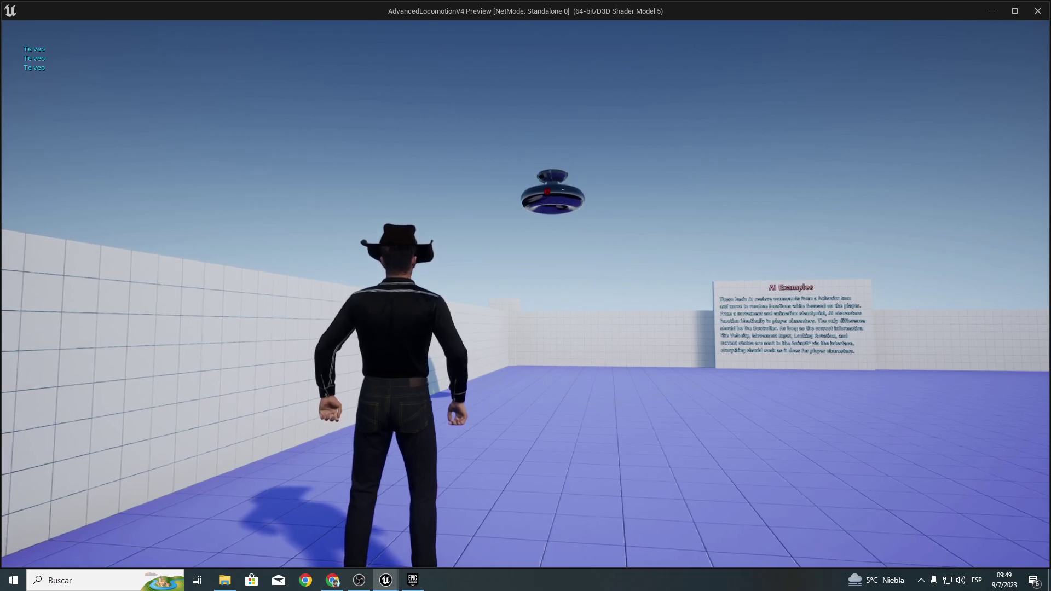
mouse_move(526, 295)
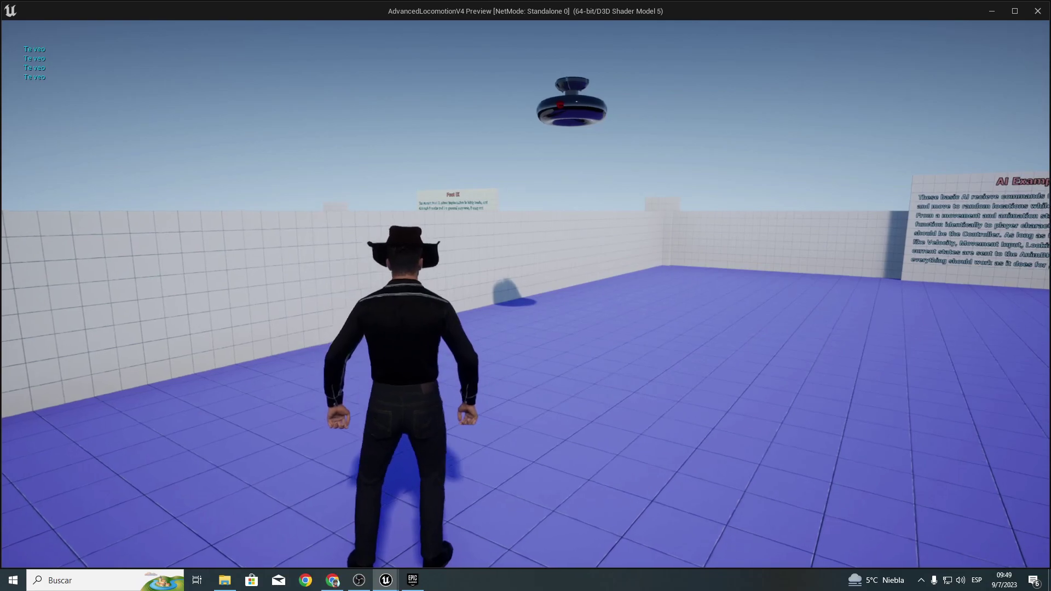
key(Escape)
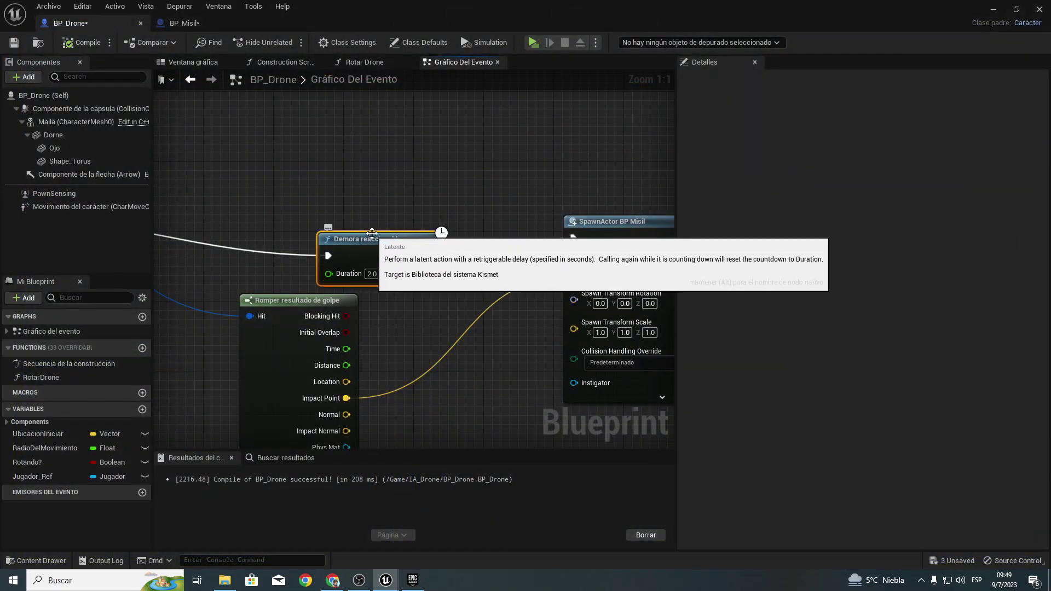
Step: Replace Demora reaccionable with a 1.0-second Esperar before SpawnActor BP Misil, compile, and play-test
key(Delete)
right_drag(336, 236, 506, 243)
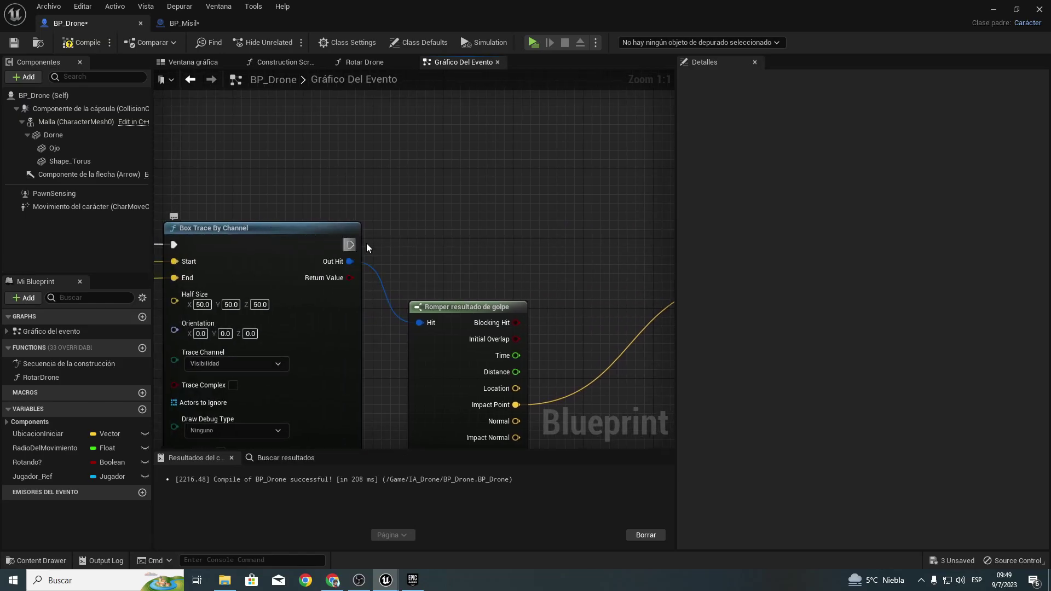
drag(349, 244, 455, 228)
text(delay)
key(Return)
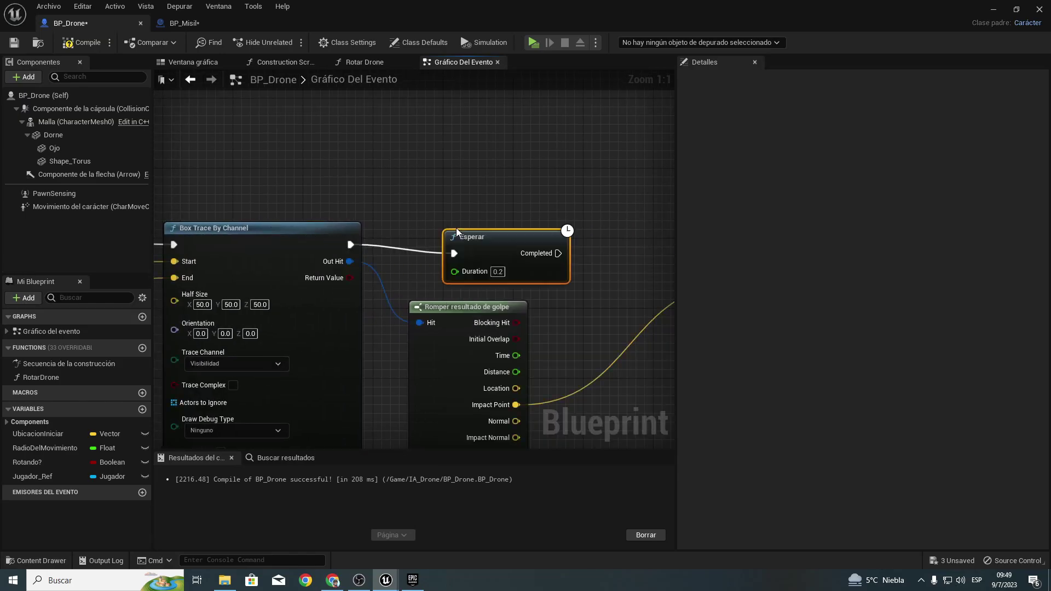
right_drag(495, 273, 295, 313)
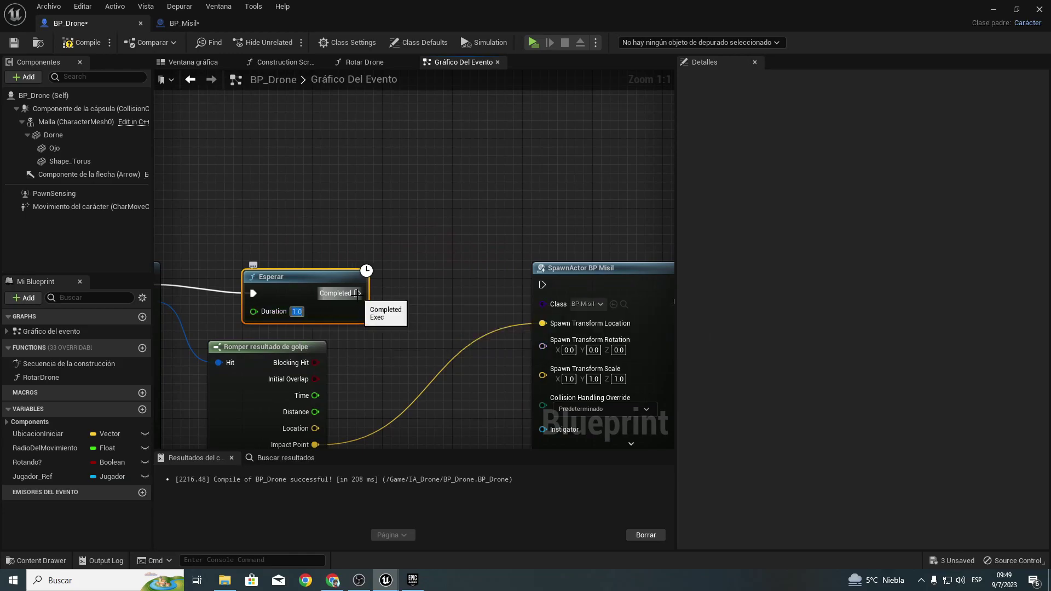
click(68, 43)
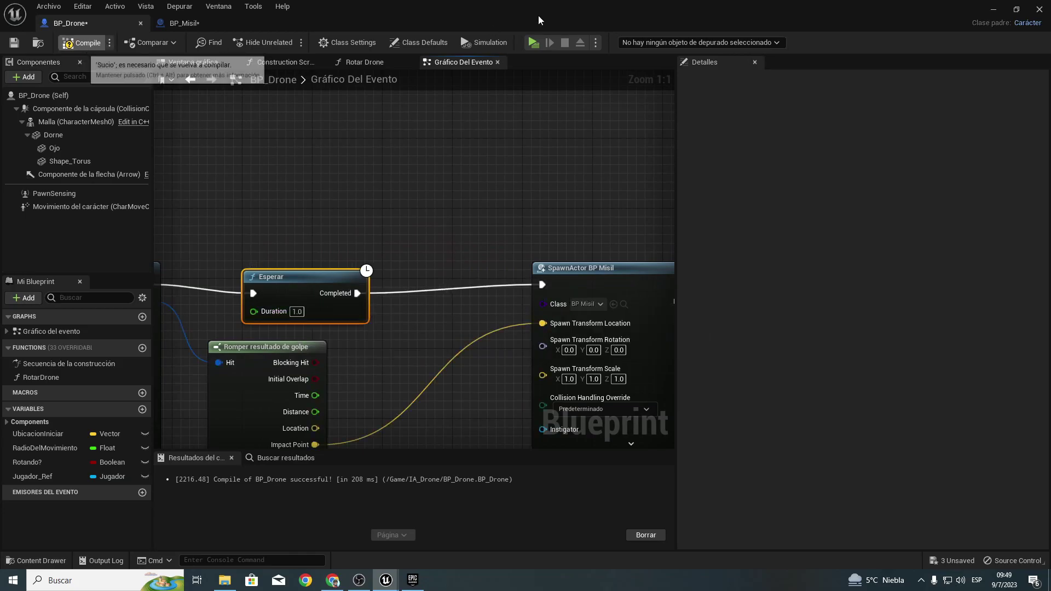
click(533, 42)
Step: Run and jump the character around the level to dodge the drone, then stop the play session
key(w)
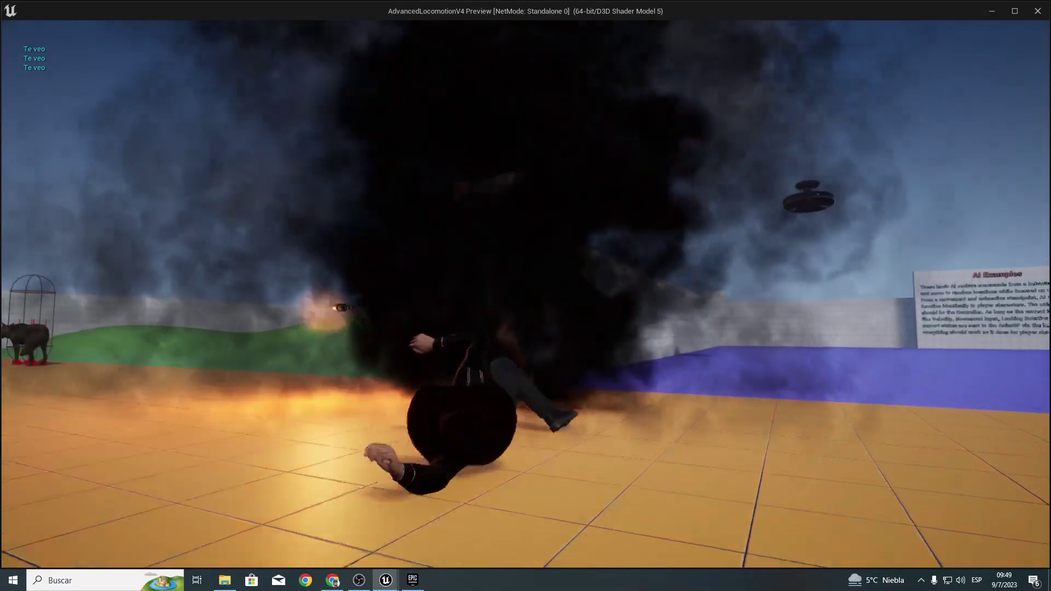
key(w)
key(space)
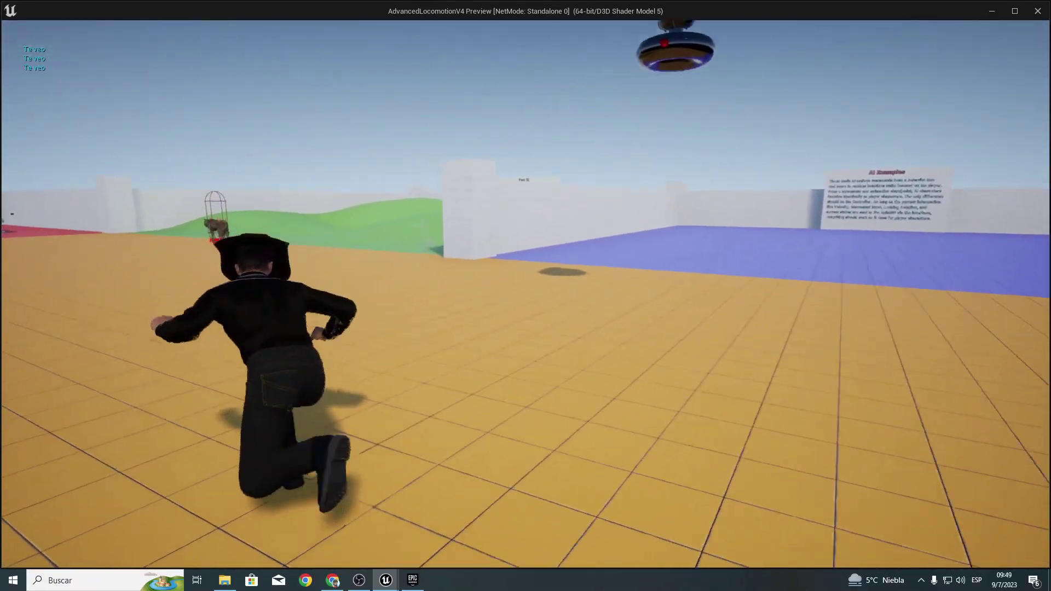
key(w)
key(w)
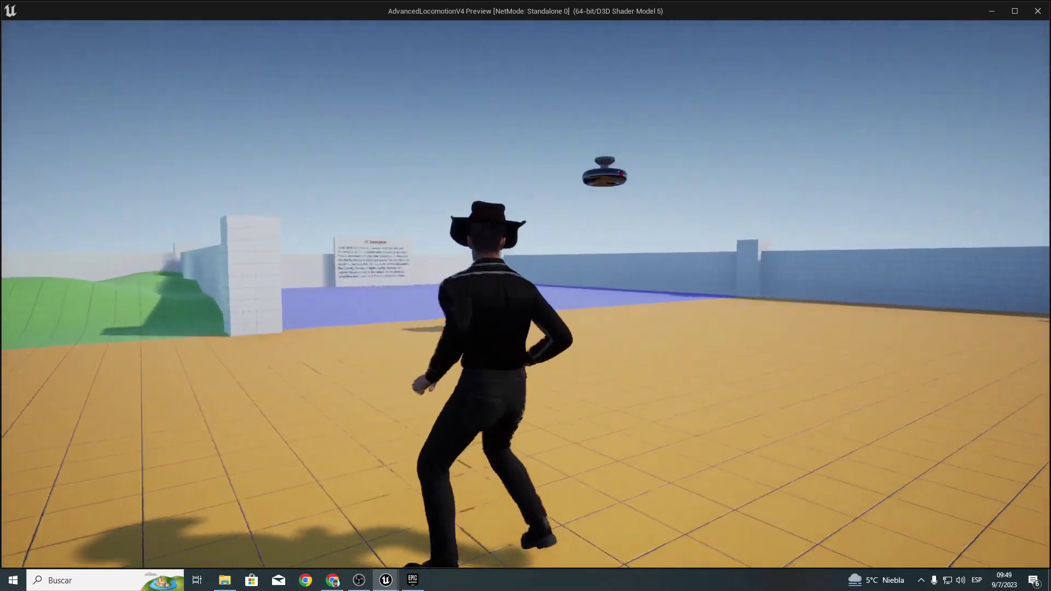
key(space)
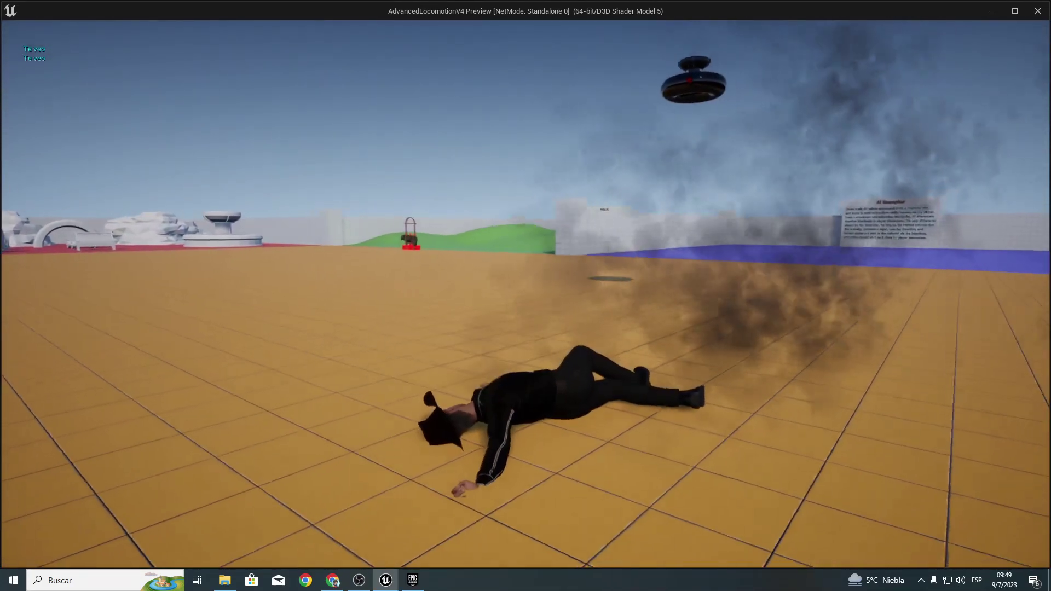
key(Escape)
Step: Align the Esperar node with its exec wire and recompile BP_Drone with the 0.5 s delay
drag(305, 278, 304, 269)
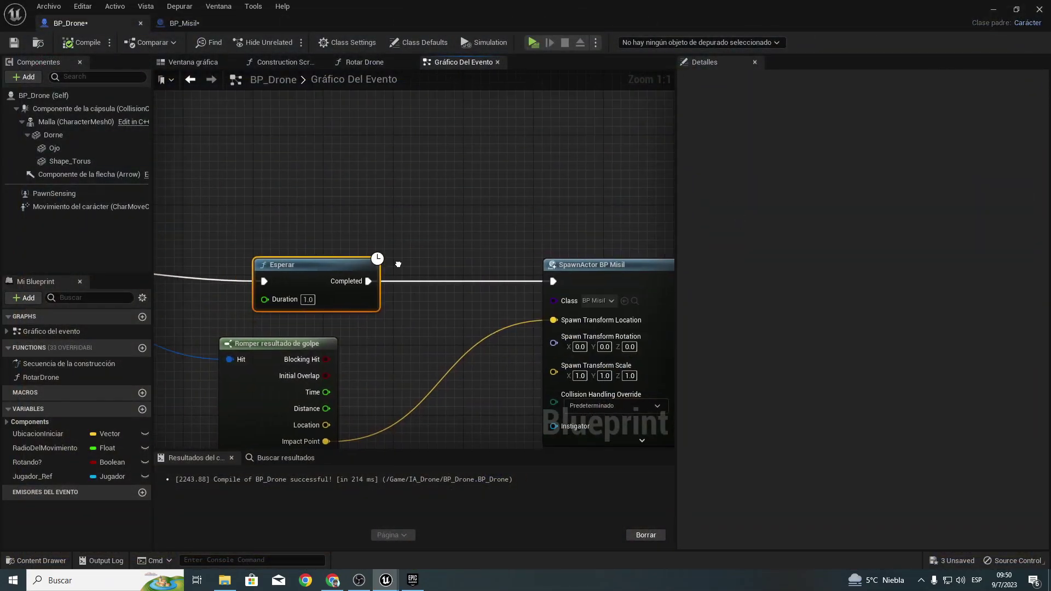
right_drag(320, 302, 480, 267)
text(0.5)
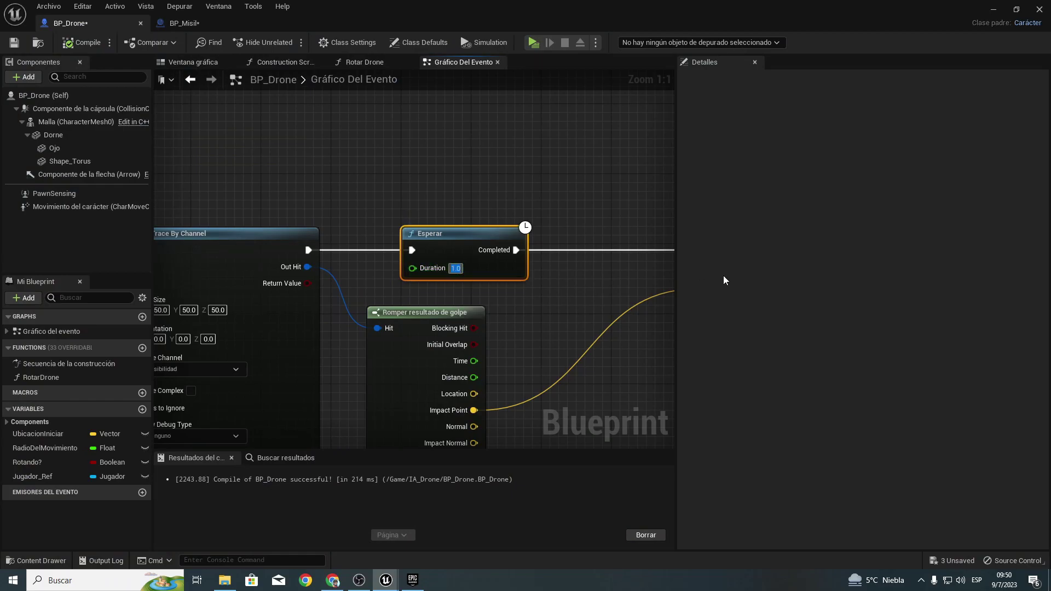
click(82, 42)
Step: Play-test the level, running the character under the drone to dodge its missiles, then stop
click(535, 42)
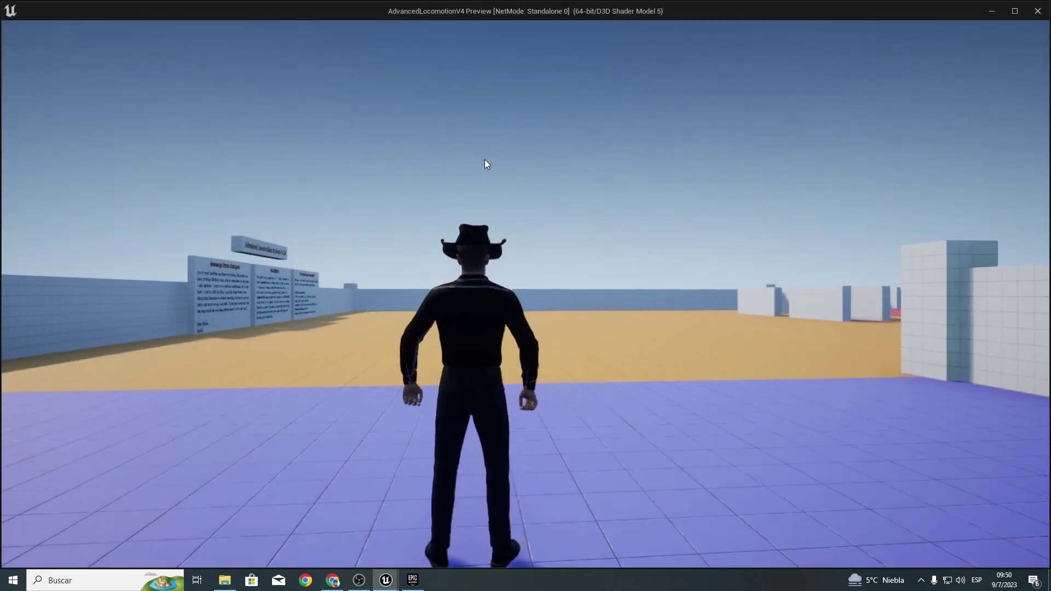
key(w)
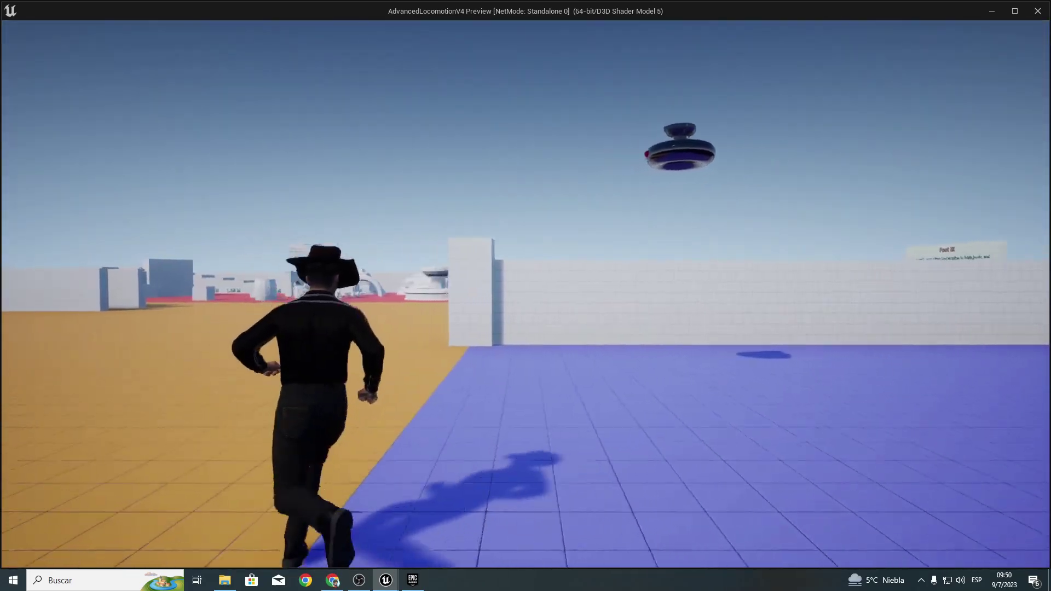
key(w)
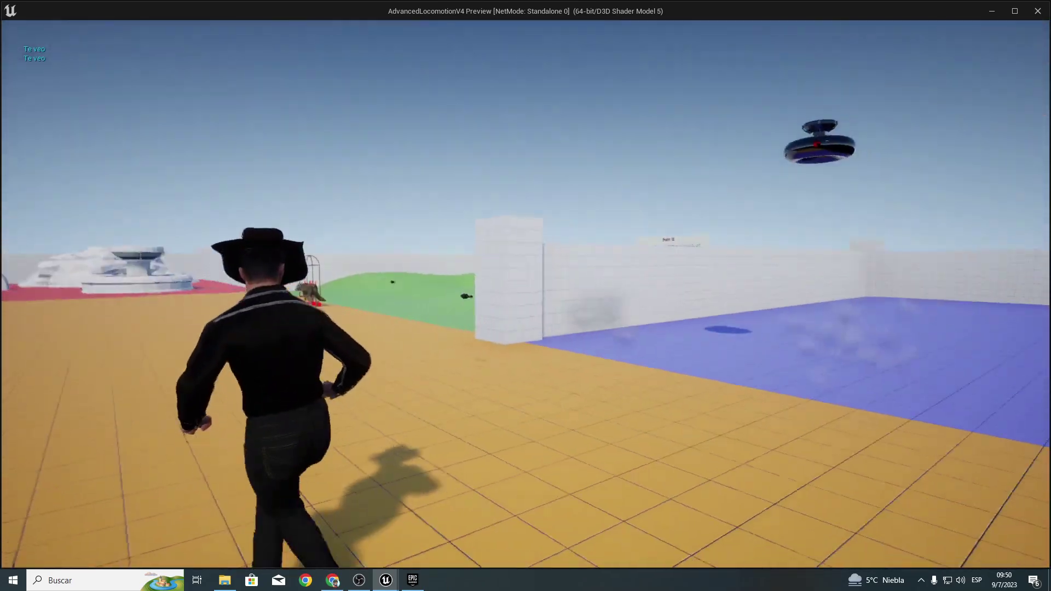
key(w)
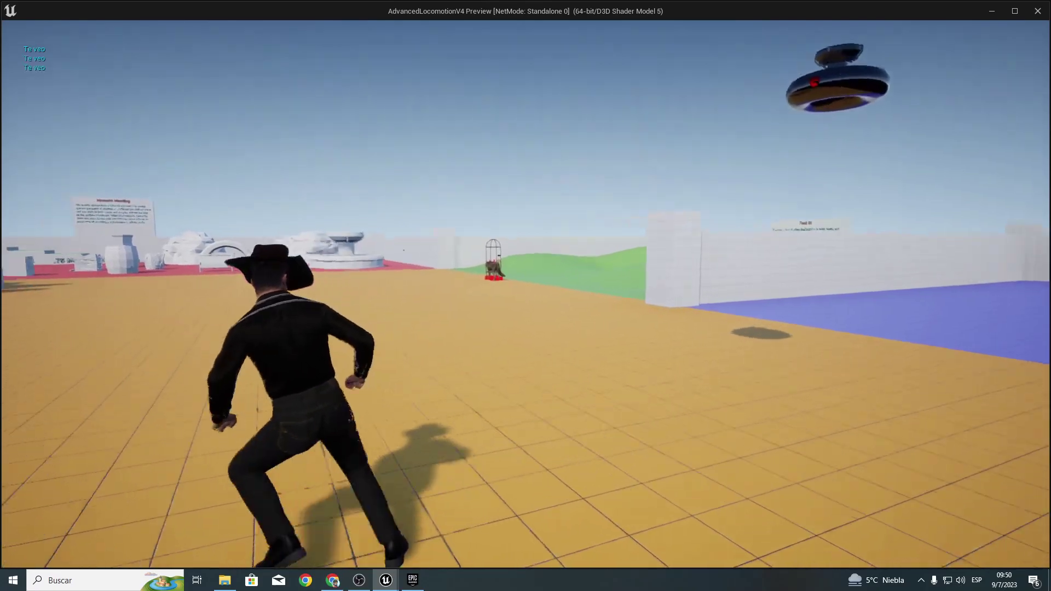
key(w)
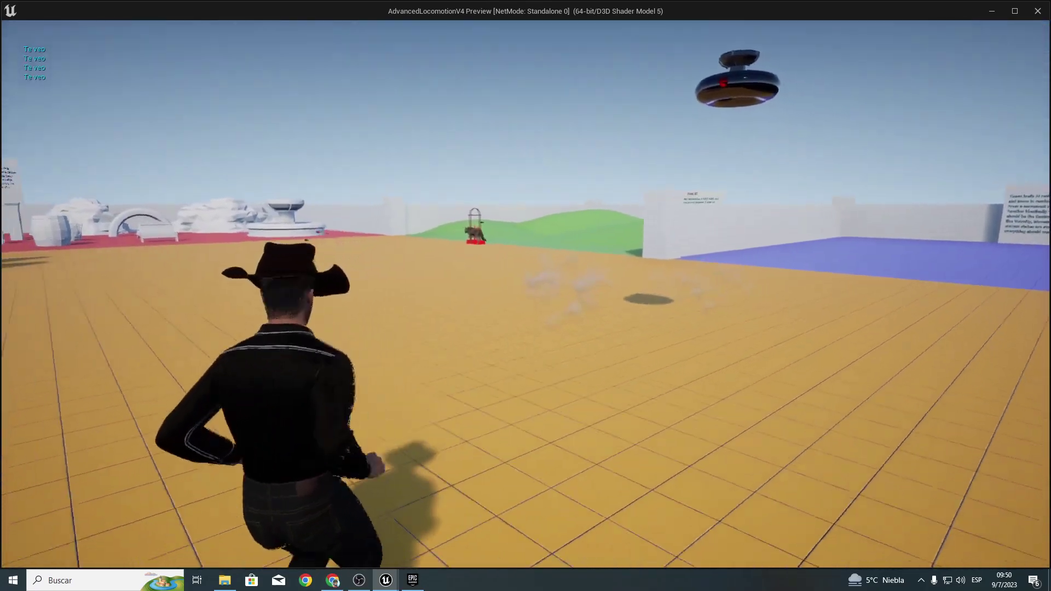
key(w)
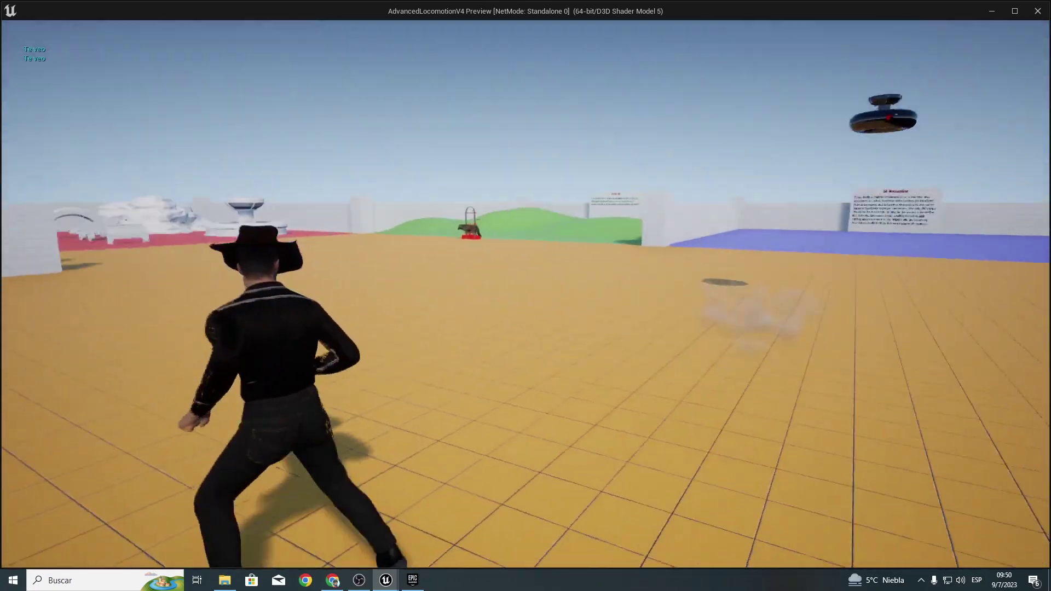
key(w)
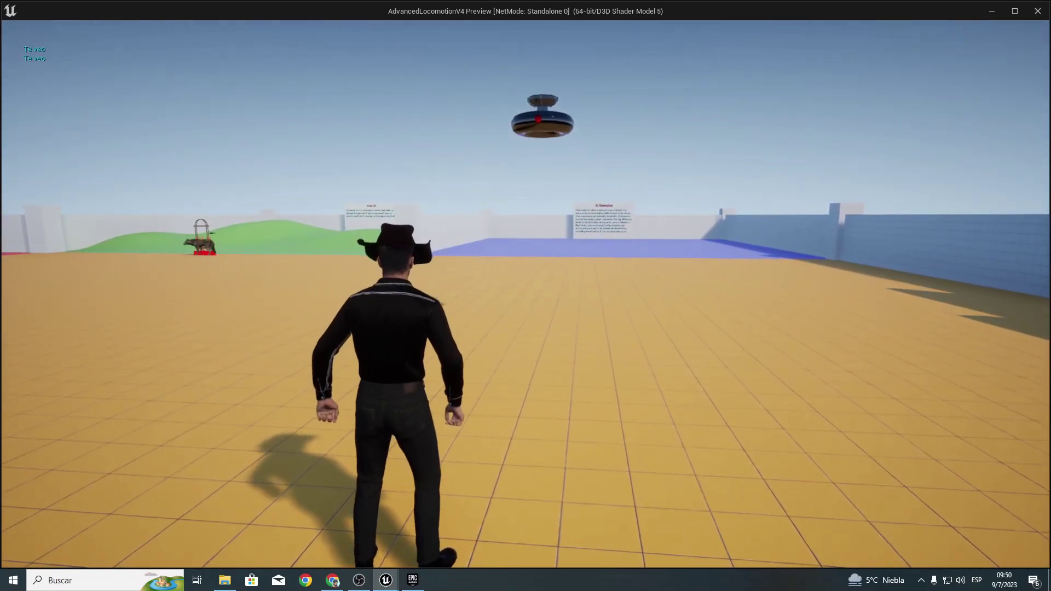
key(Escape)
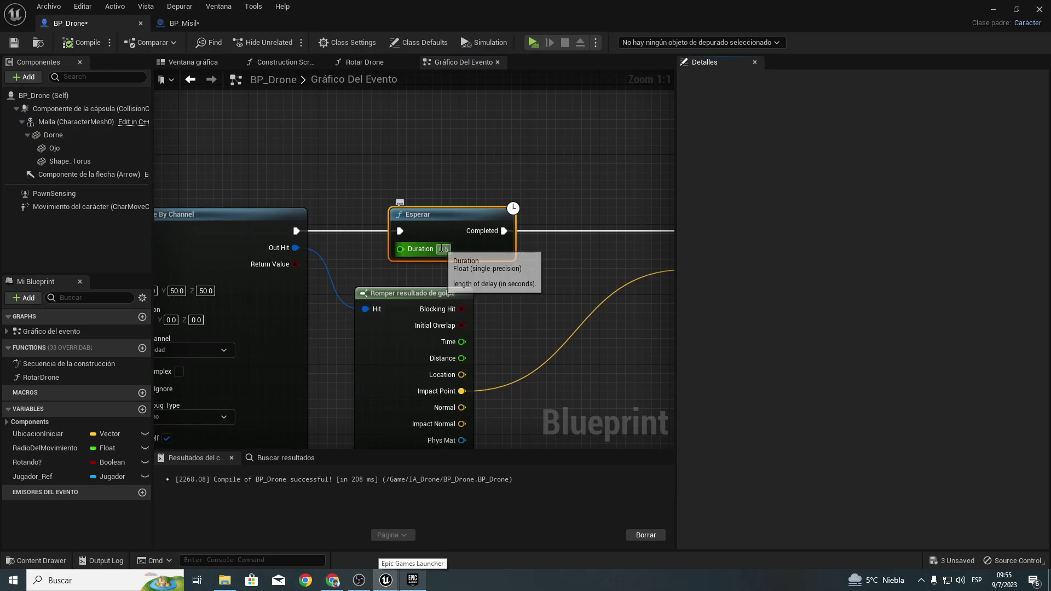
Step: Set the Esperar Duration to 0.2 and select the SpawnActor BP Misil node
click(443, 249)
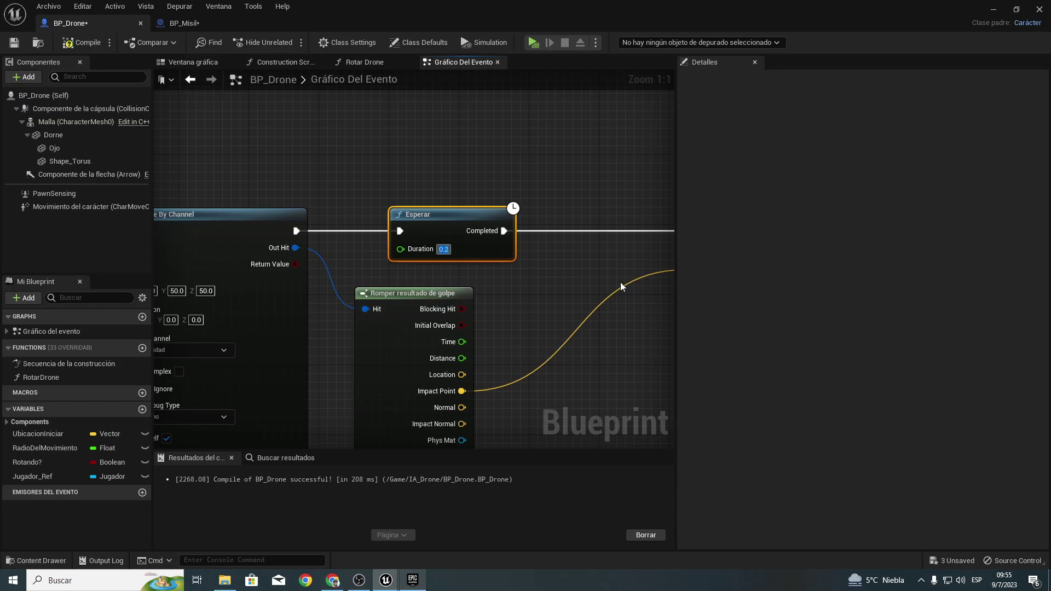
mouse_move(180, 208)
right_down()
mouse_move(522, 235)
mouse_move(293, 226)
right_up()
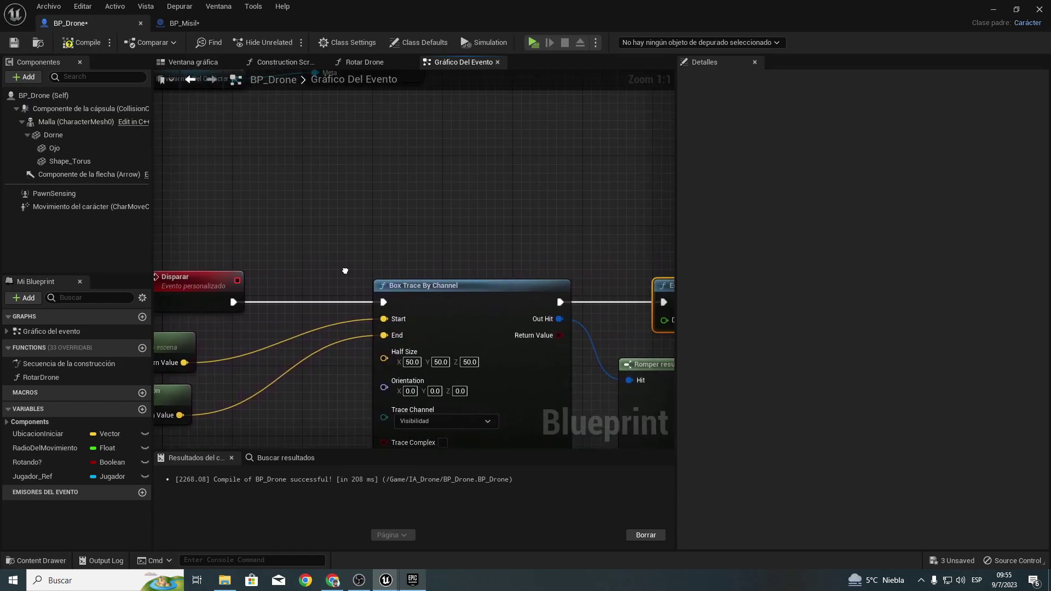
right_drag(640, 248, 462, 241)
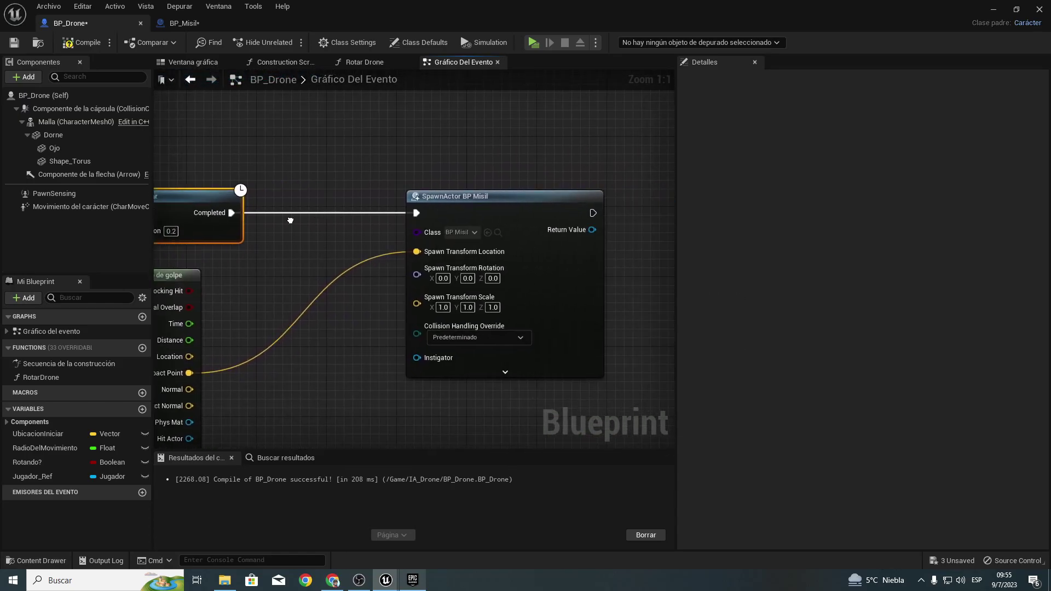
click(461, 241)
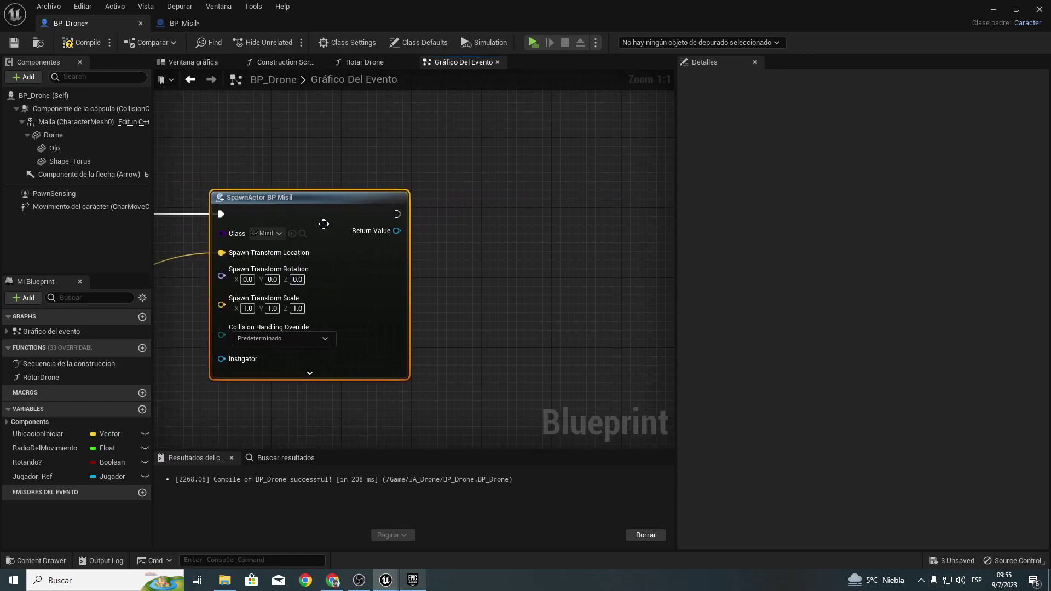
Step: Insert a Secuencia node from Esperar's Completed output, searching 'seq'
right_drag(358, 230, 282, 214)
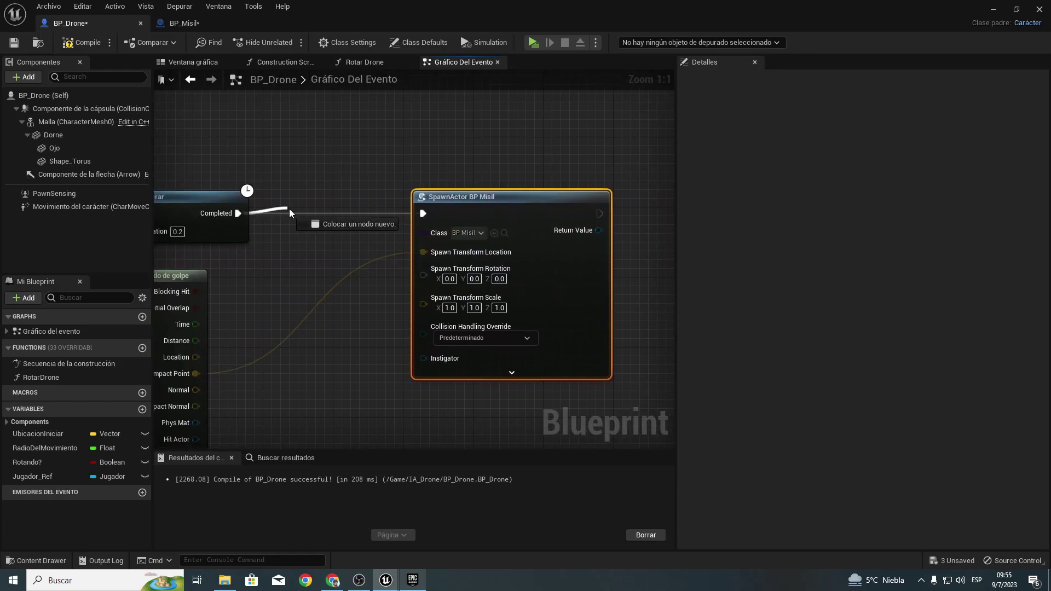
drag(237, 213, 305, 235)
text(seq)
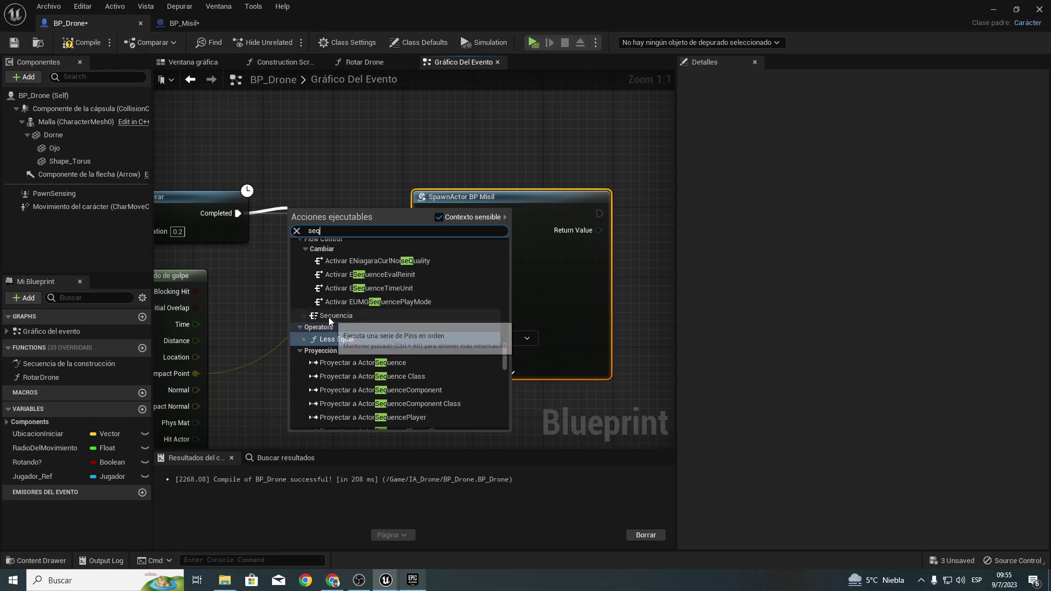
click(328, 321)
right_drag(307, 192, 260, 96)
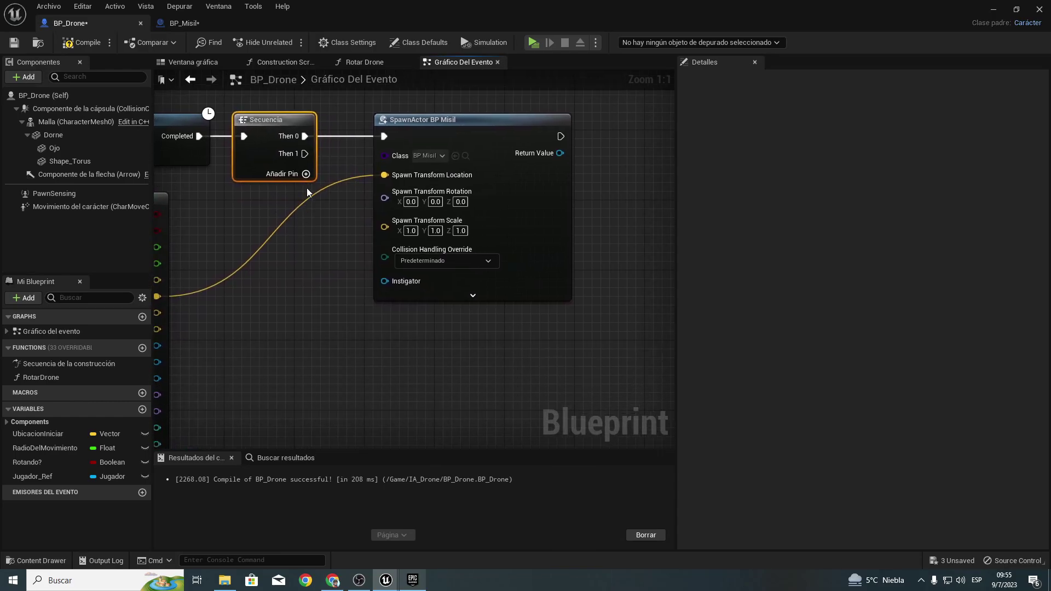
Step: Select the Spawn Sound at Location node in BP_Misil to copy it
click(282, 287)
click(174, 22)
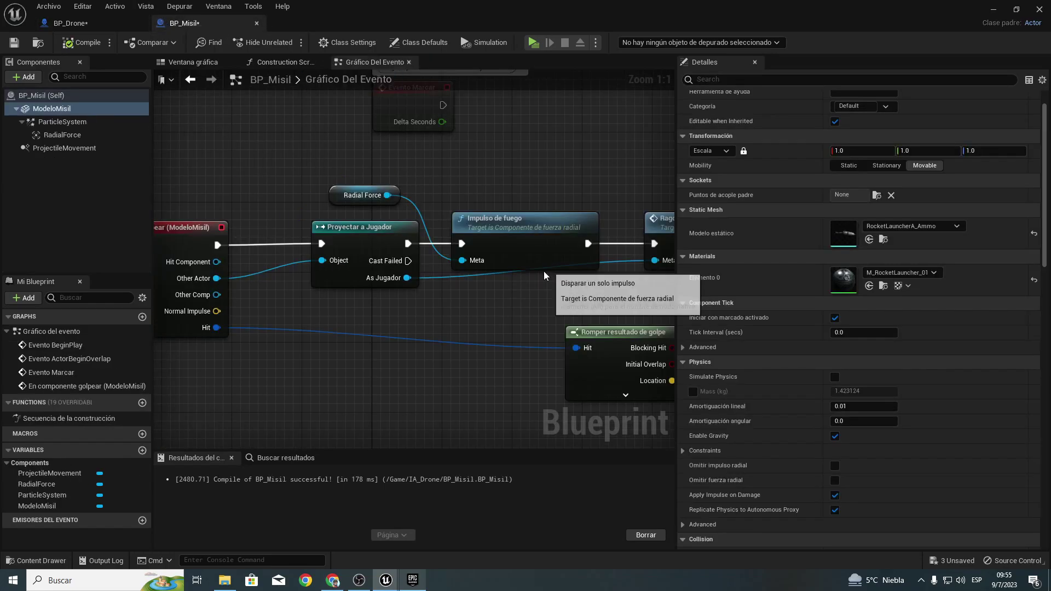
mouse_move(548, 282)
right_down()
mouse_move(318, 232)
mouse_move(139, 250)
right_up()
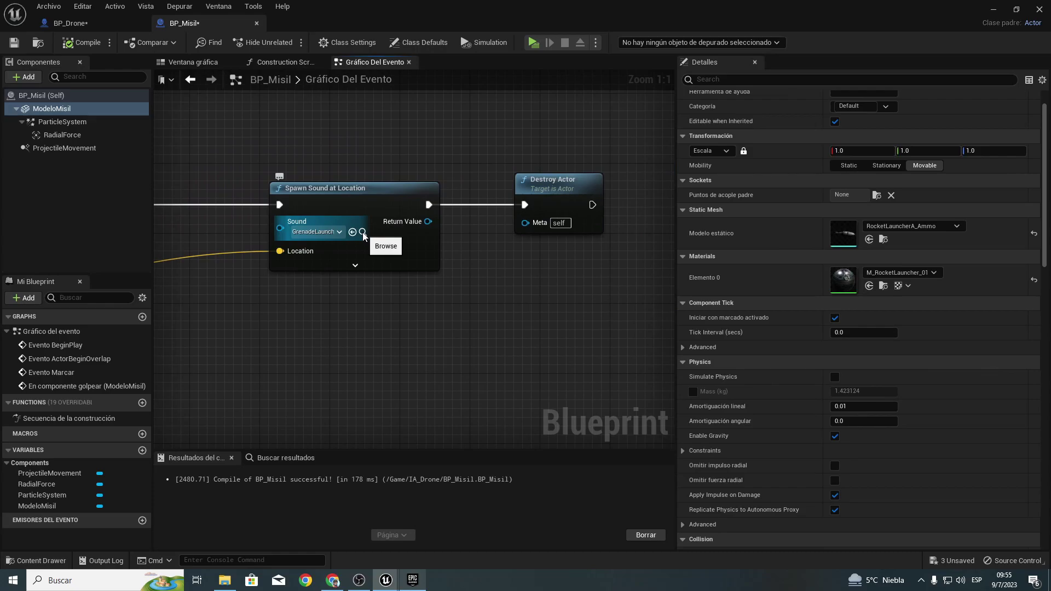
click(92, 23)
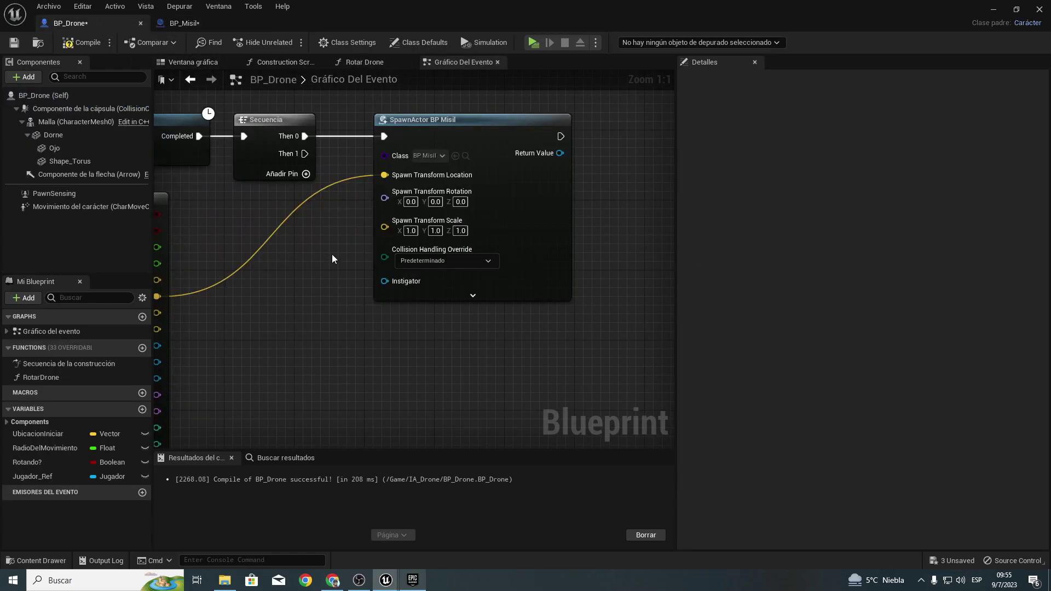
right_drag(279, 169, 378, 205)
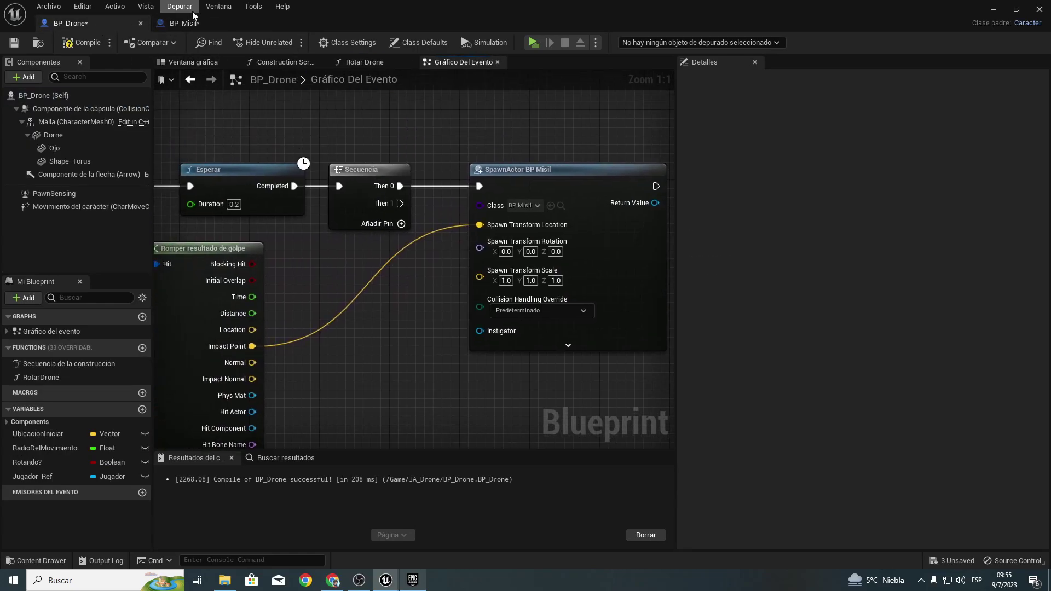
click(198, 23)
click(348, 193)
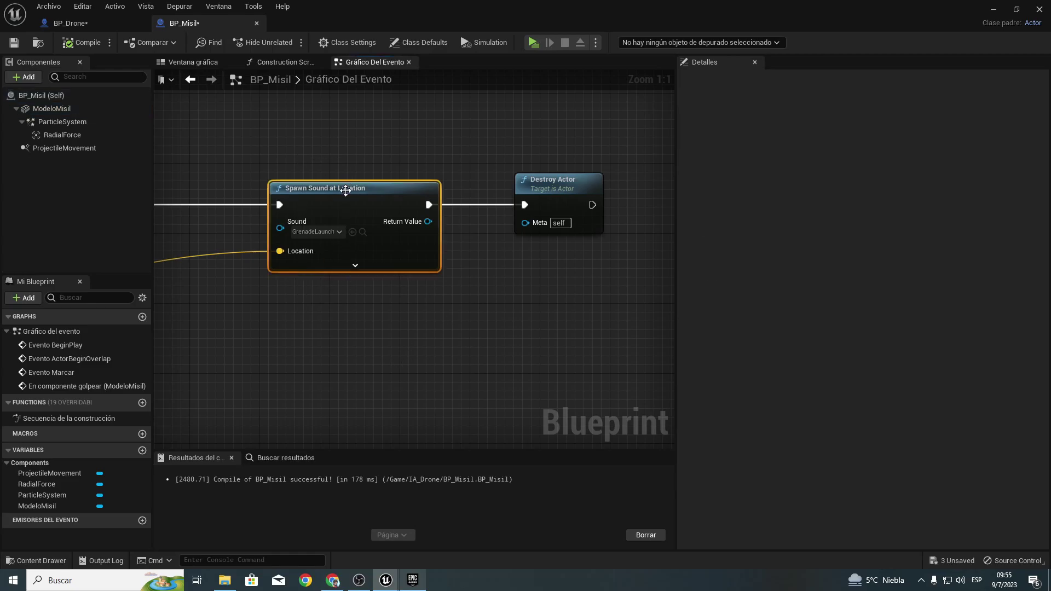
Step: Paste Spawn Sound at Location into BP_Drone and wire Secuencia's Then 1 to it
click(94, 26)
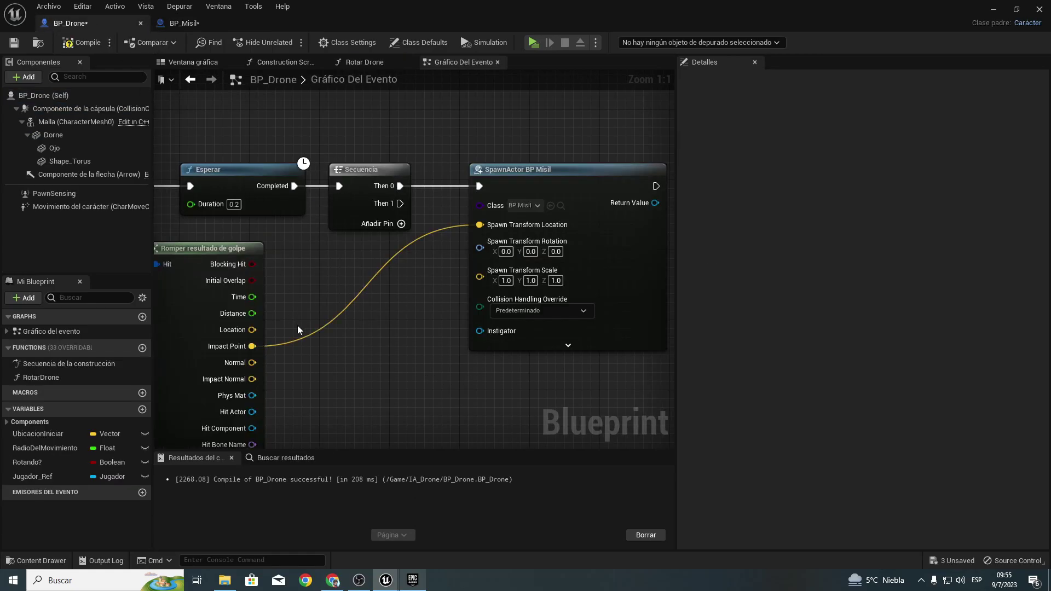
right_drag(297, 325, 419, 301)
key(ctrl+v)
right_drag(354, 202, 358, 227)
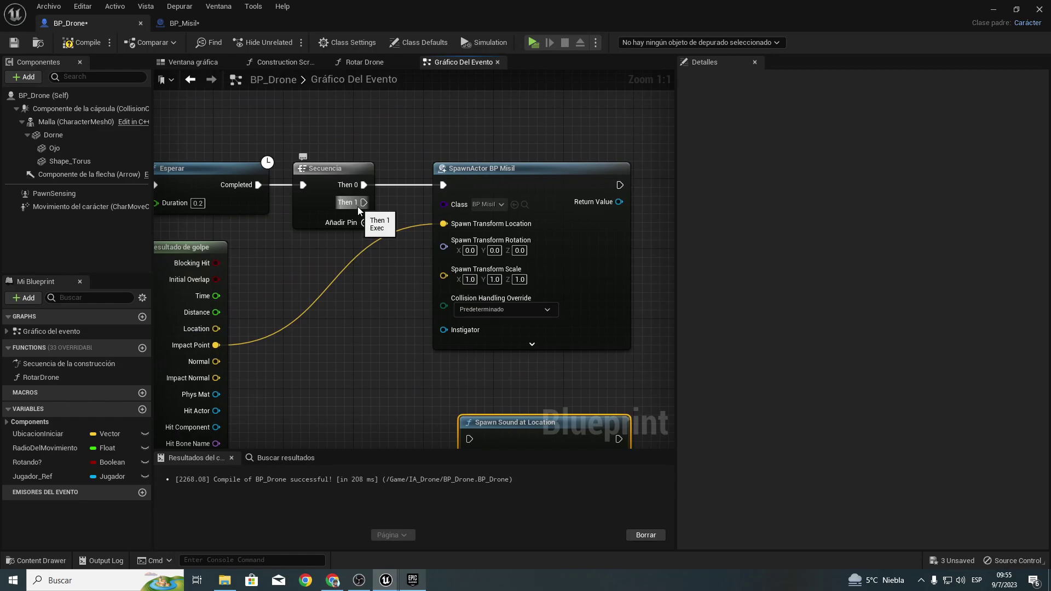
drag(359, 209, 472, 411)
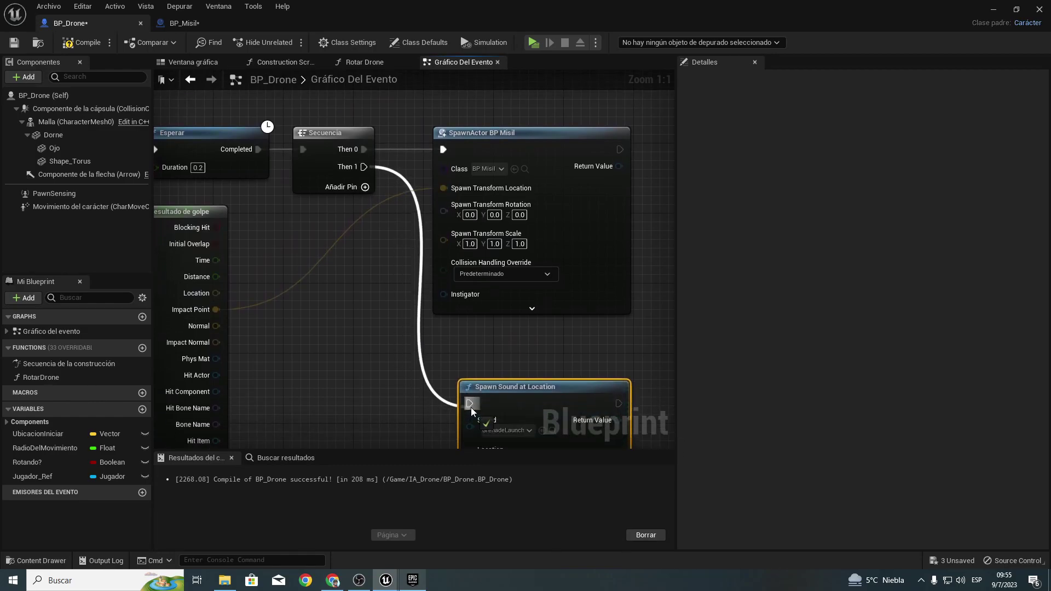
mouse_move(470, 427)
mouse_down()
mouse_move(292, 326)
mouse_move(311, 340)
mouse_up()
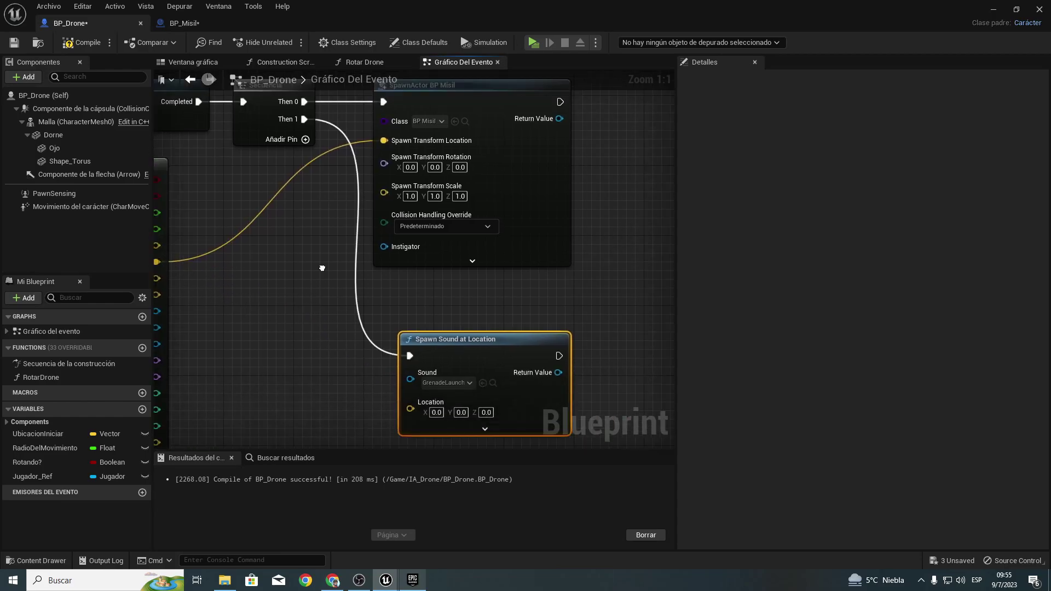
right_drag(310, 340, 361, 281)
Step: Feed the trace's Impact Point into the sound's Location, then minimize the Blueprint editor
mouse_move(385, 308)
mouse_down()
mouse_move(277, 182)
mouse_move(321, 164)
mouse_up()
right_drag(659, 283, 408, 320)
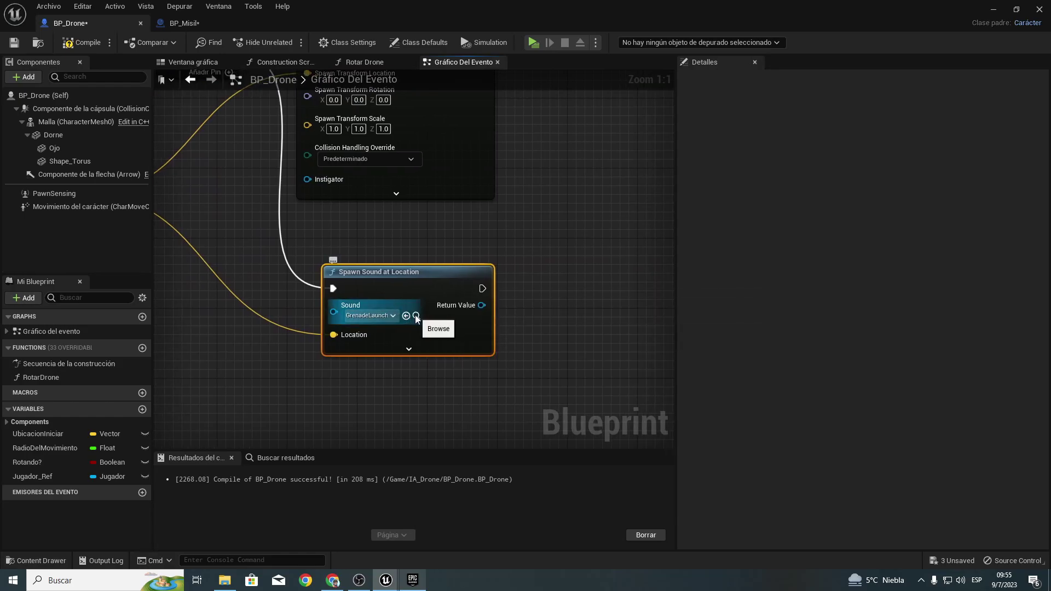
click(999, 10)
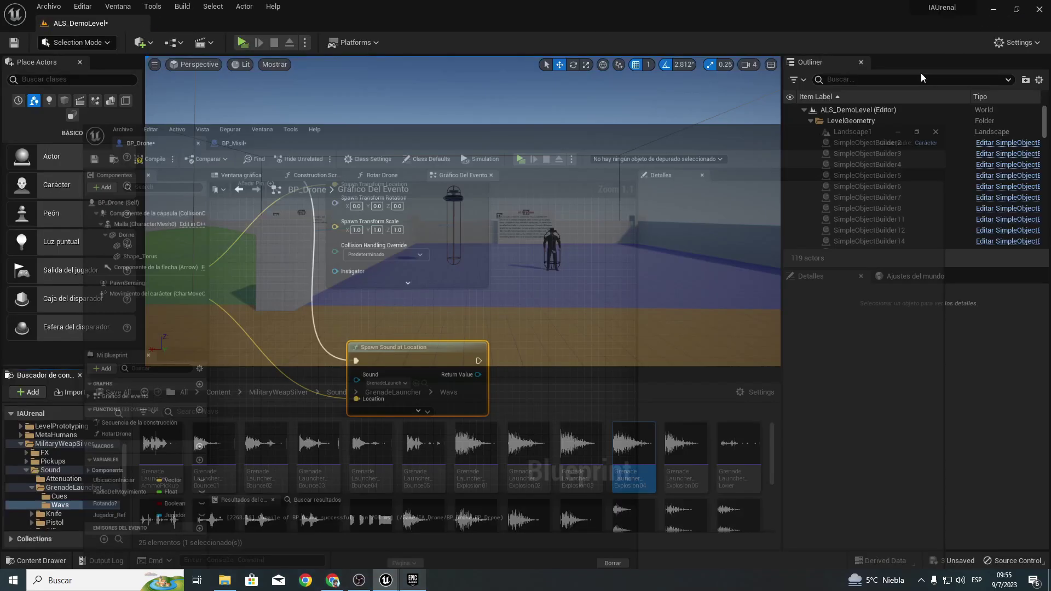
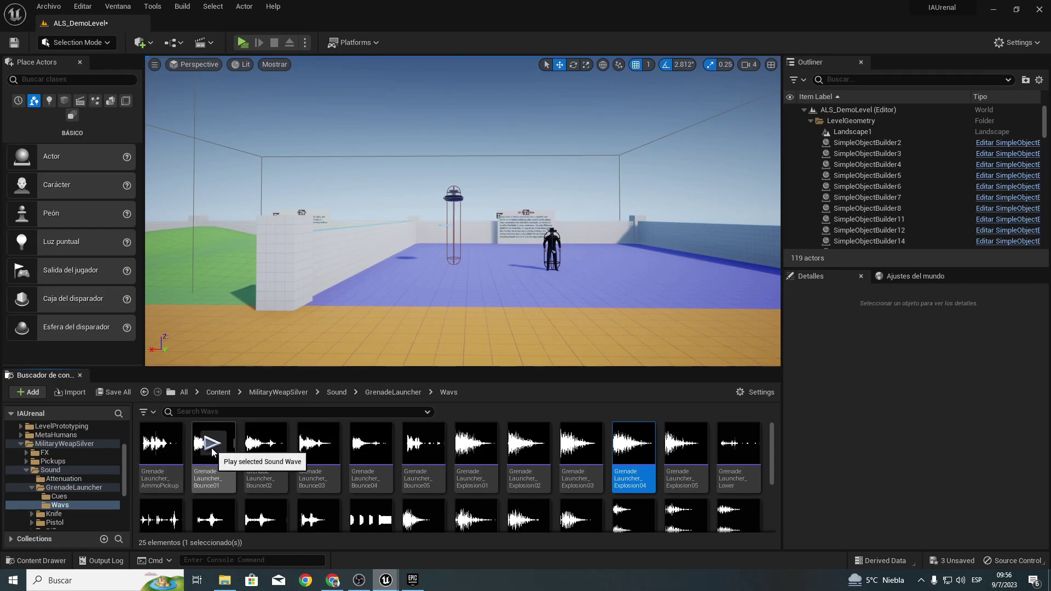
Step: Preview the Explosion02, Fire04 and Fire_ST01 grenade launcher sound waves
click(529, 444)
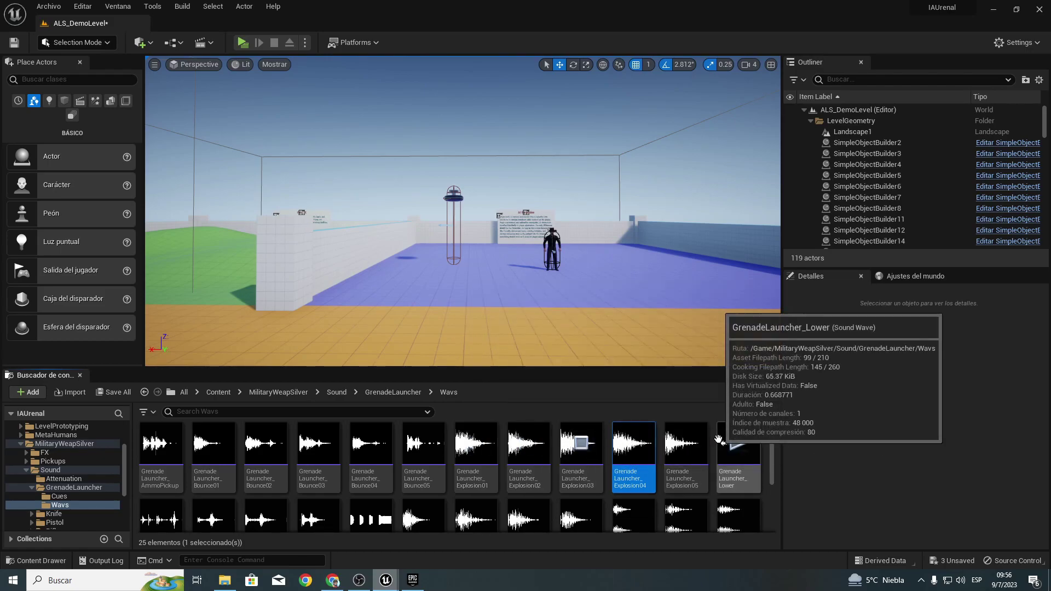
scroll(425, 500, down, 1)
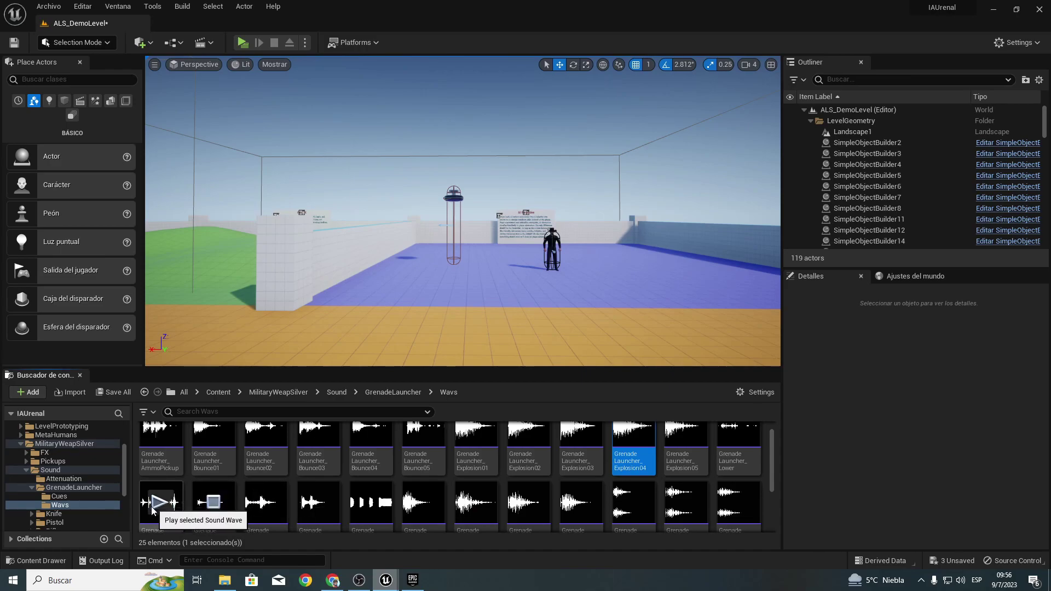
scroll(493, 471, down, 3)
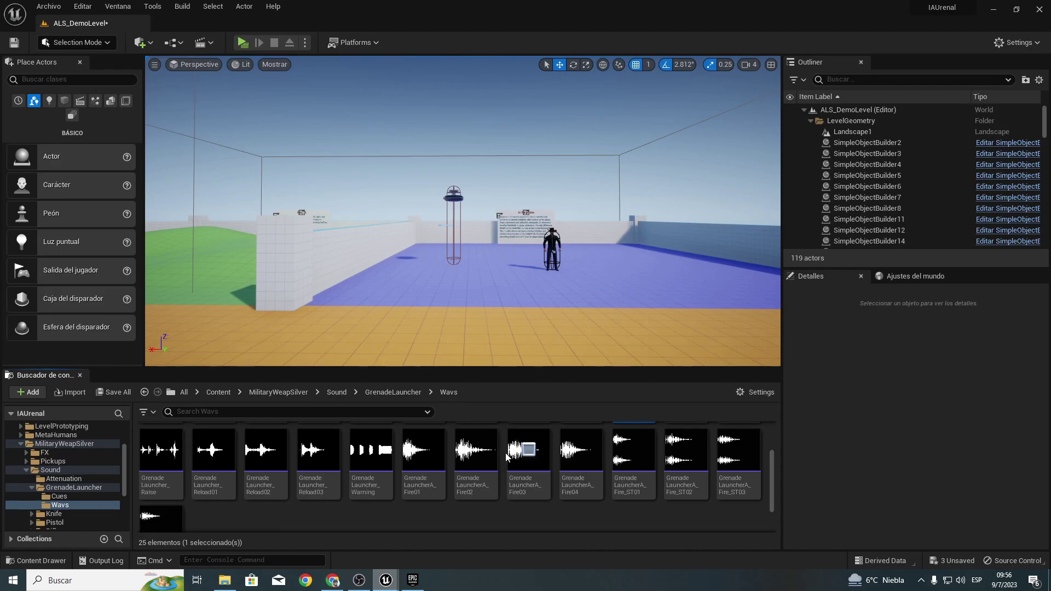
click(583, 452)
click(635, 450)
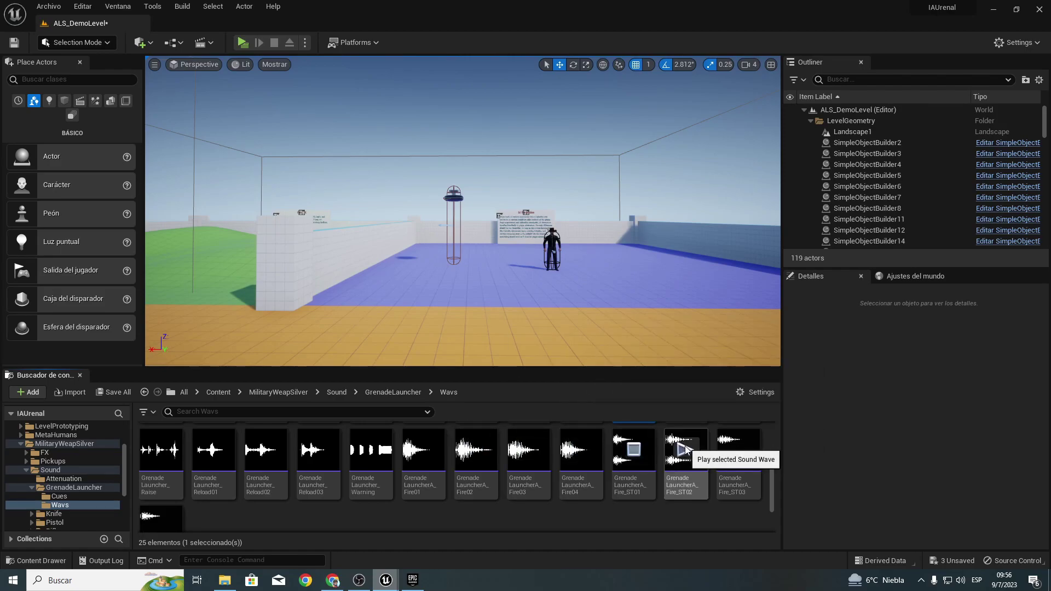
Step: Select GrenadeLauncherA_Fire_ST02 and return to the BP_Drone blueprint editor
click(663, 450)
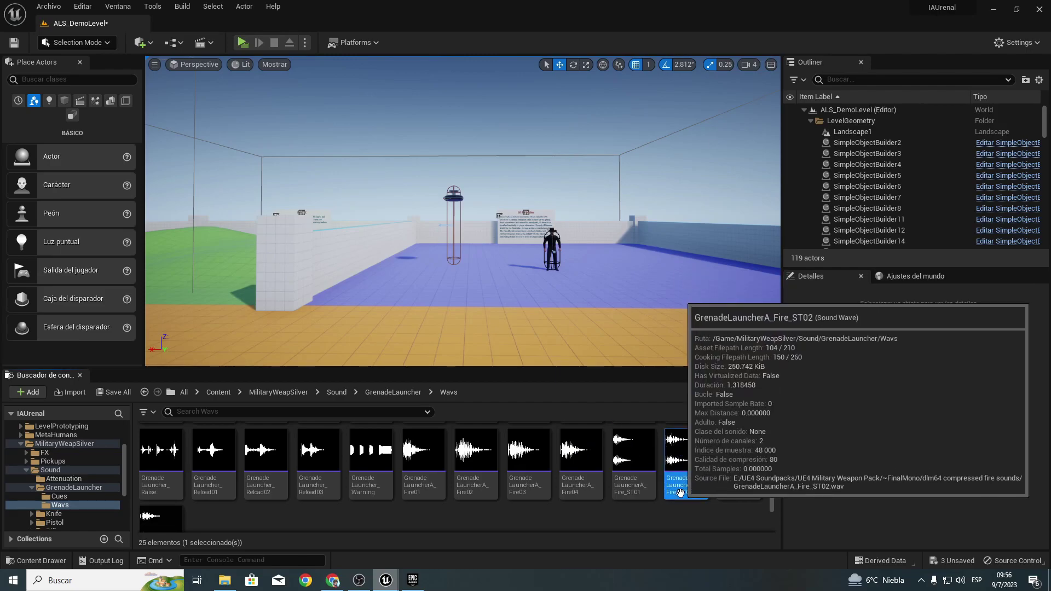
mouse_move(386, 584)
click(486, 517)
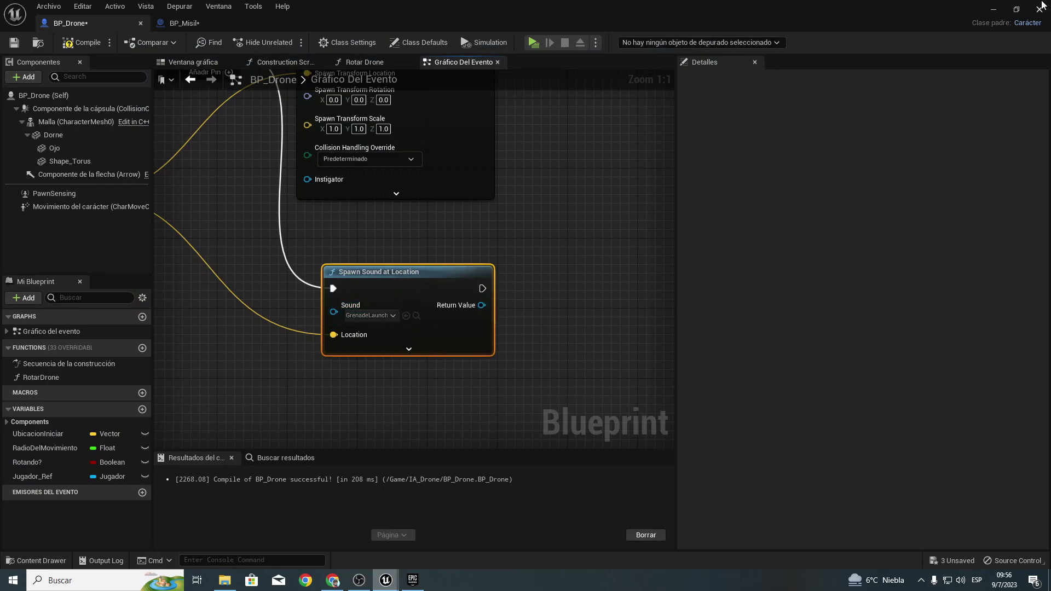
Step: Assign GrenadeLauncherA_Fire_ST02 to Spawn Sound at Location, compile BP_Drone, and start a test play
click(994, 9)
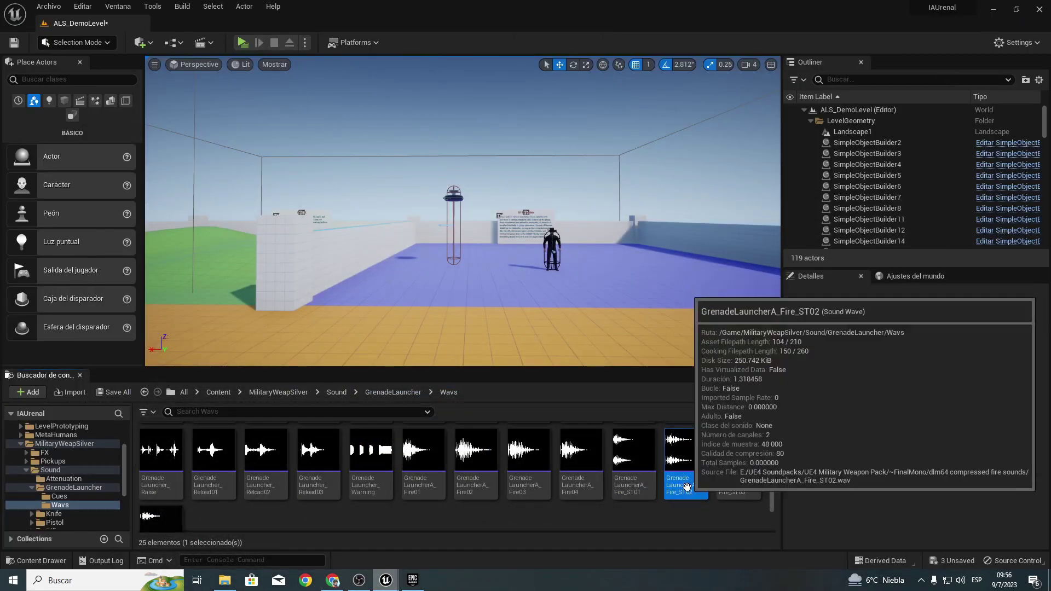
mouse_move(386, 571)
click(426, 548)
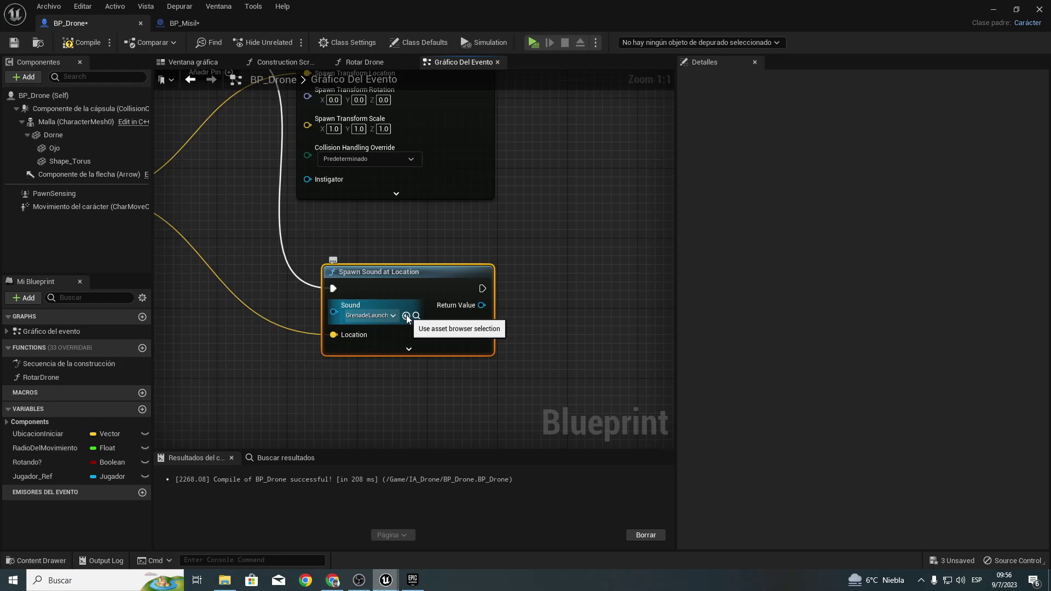
click(85, 49)
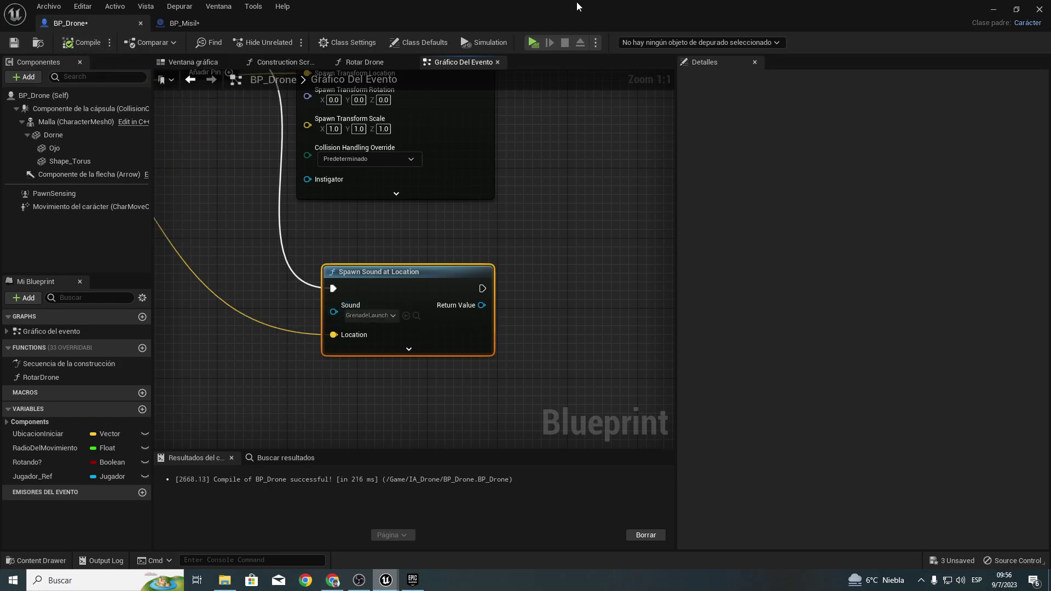
click(533, 43)
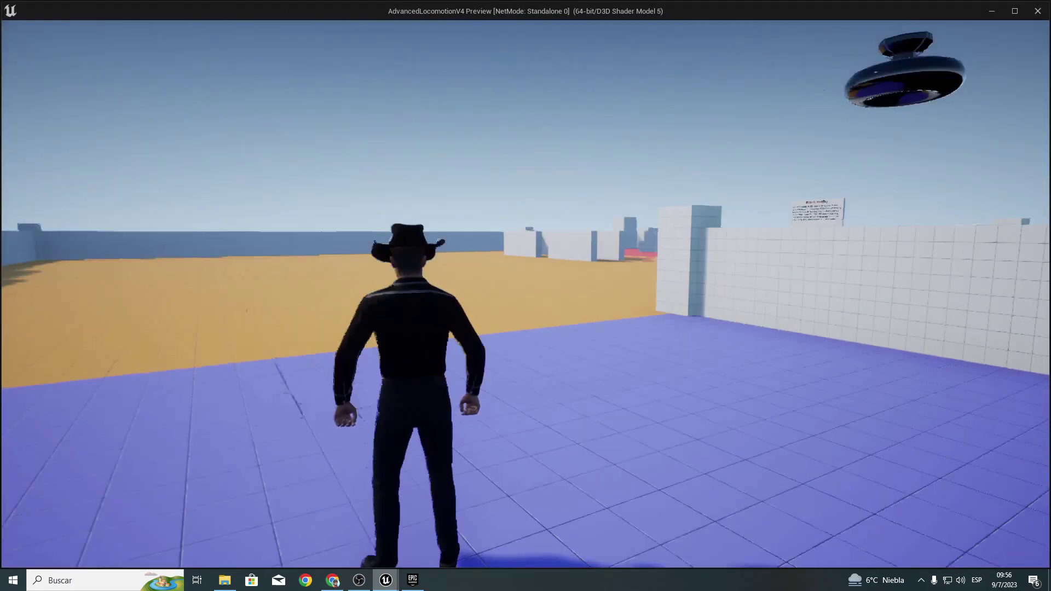
Step: Run the character until the drone blasts him down, then get him up and run toward the blue floor
key(w)
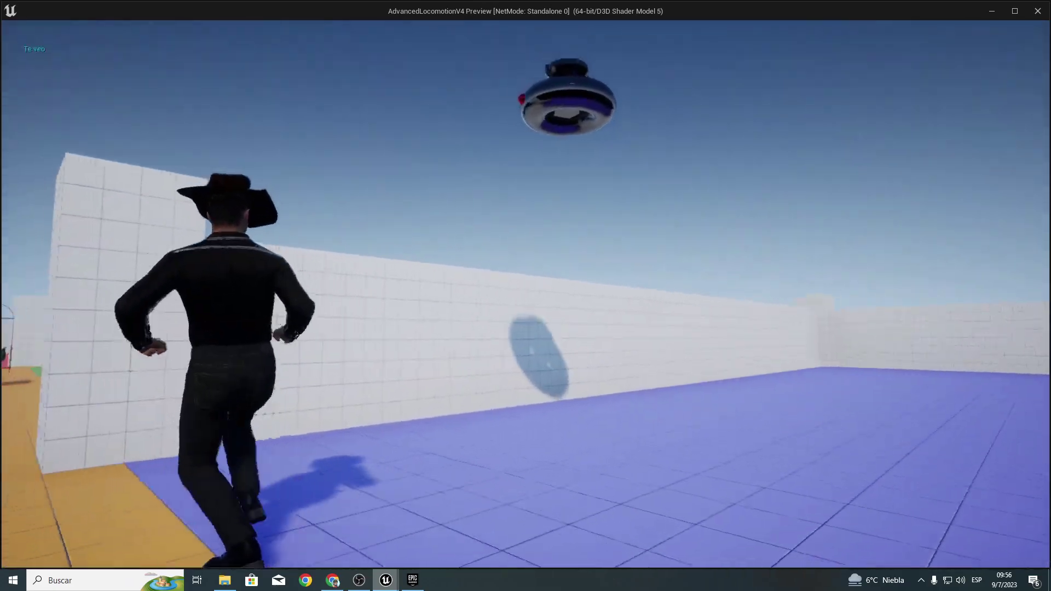
key(w)
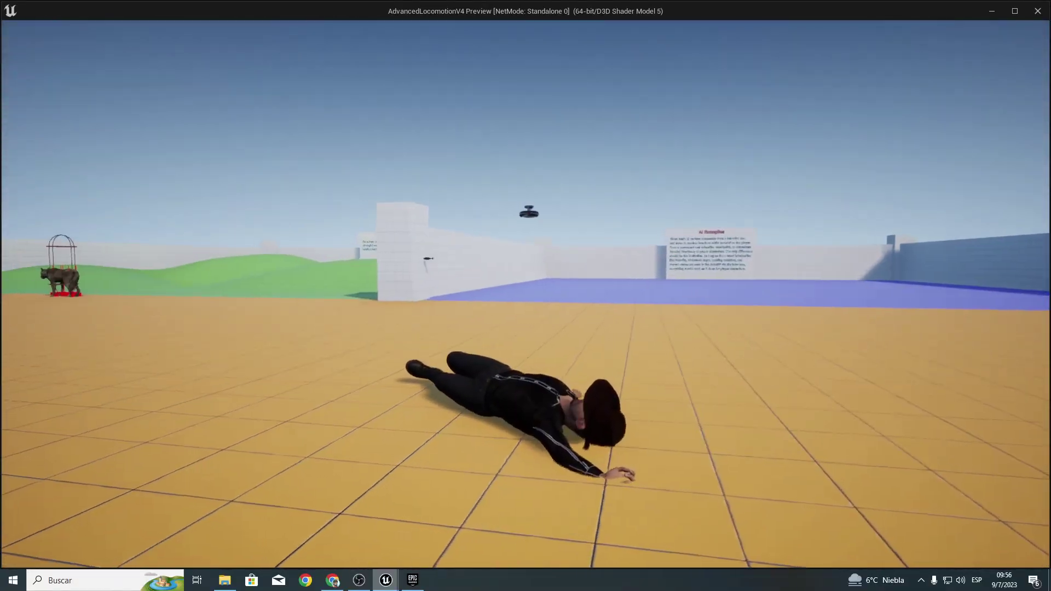
key(x)
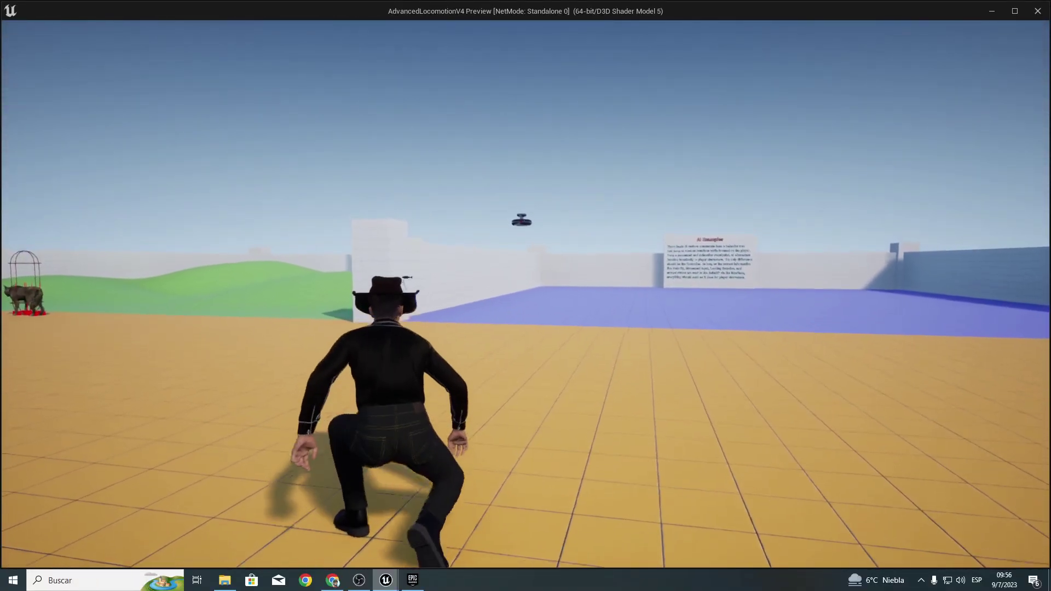
key(w)
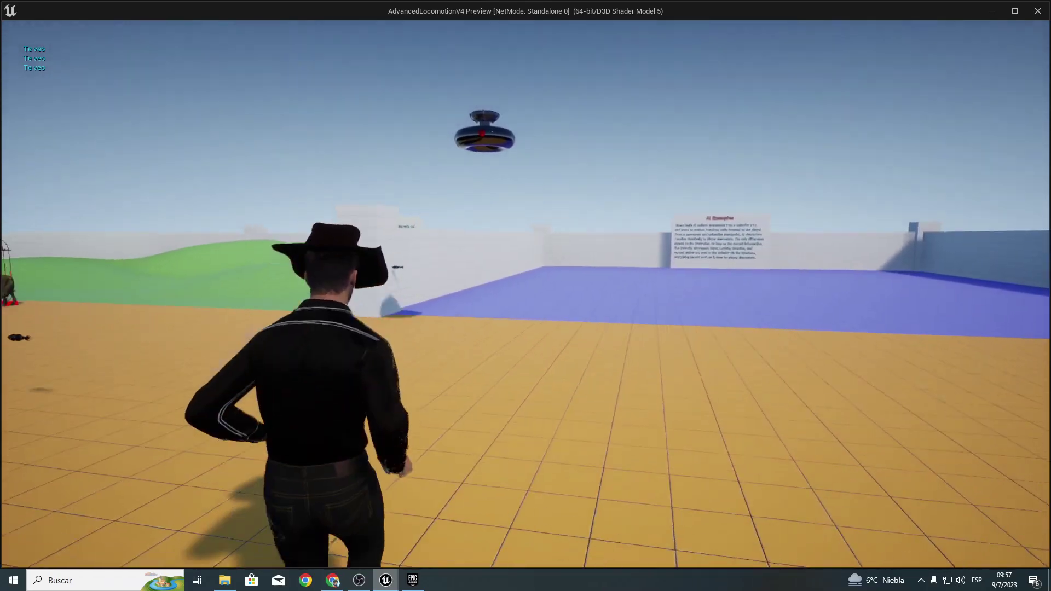
Step: Stop the play test and navigate BP_Drone's event graph toward the patrol nodes
key(Escape)
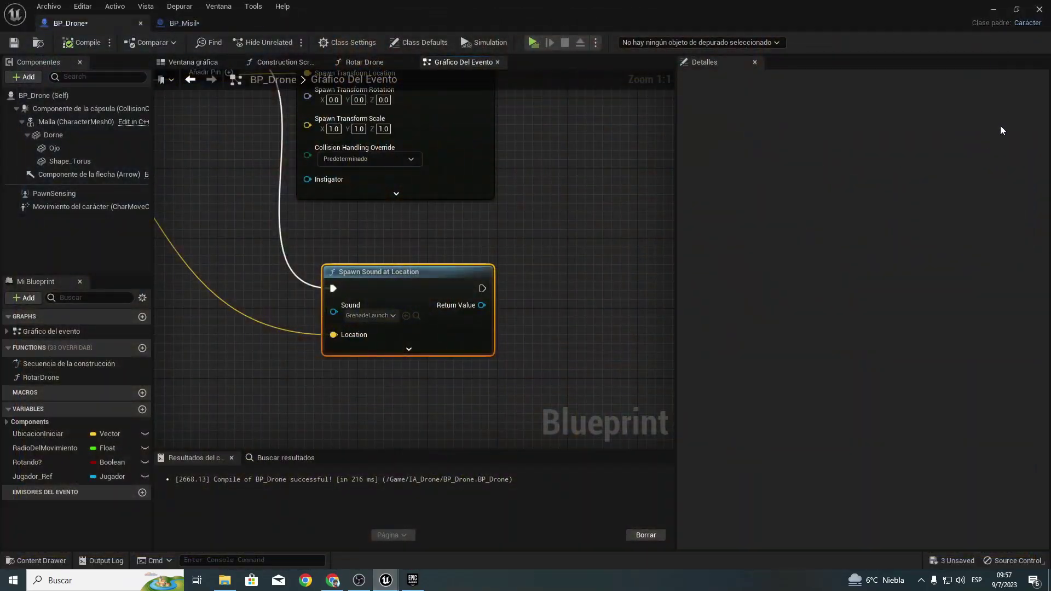
right_drag(440, 265, 353, 387)
scroll(492, 316, down, 3)
right_drag(492, 316, 349, 425)
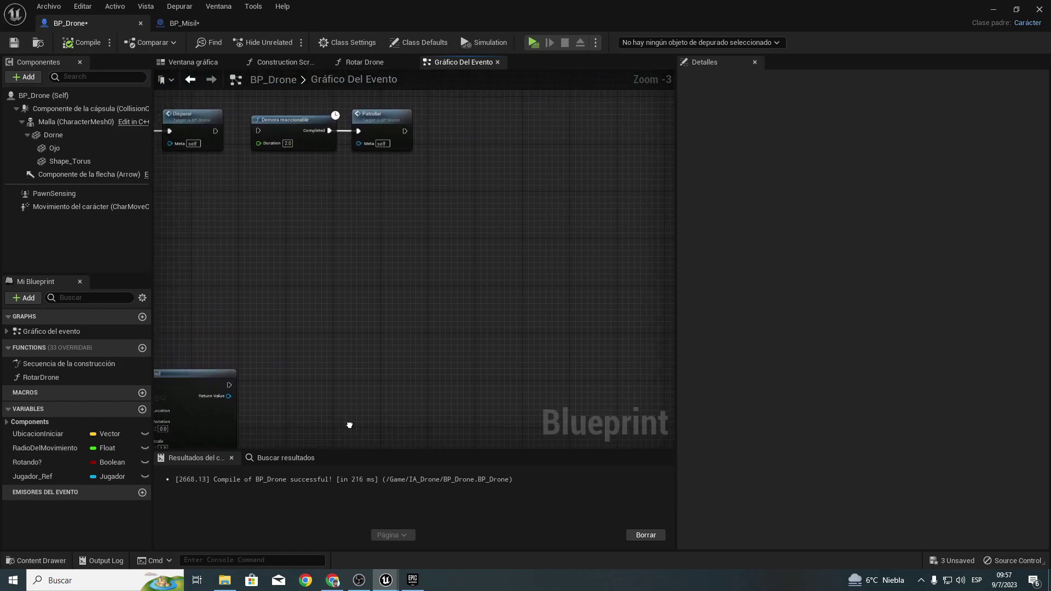
right_drag(398, 218, 567, 373)
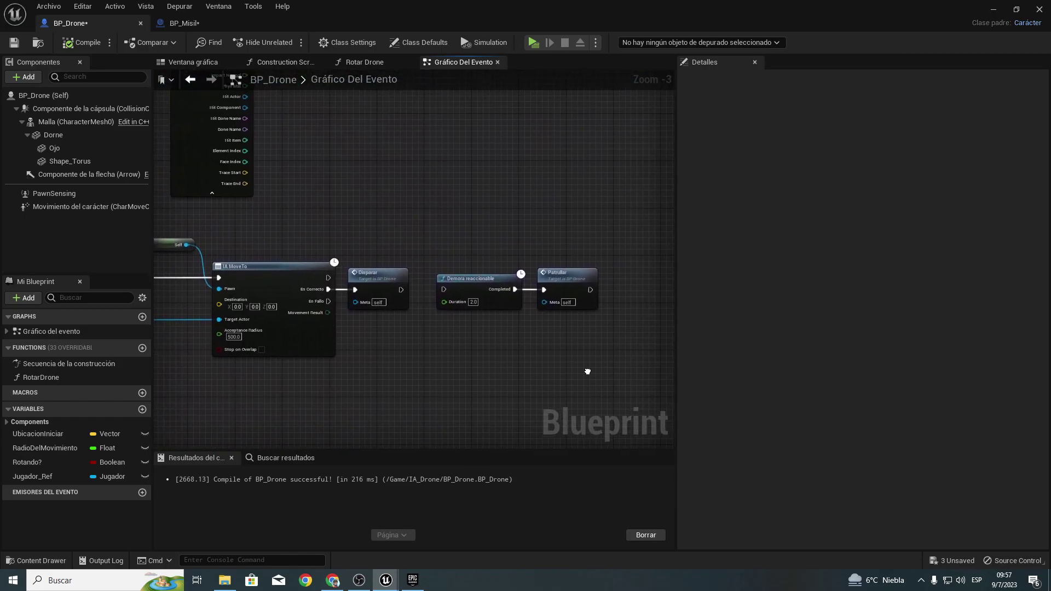
scroll(563, 306, up, 1)
scroll(463, 284, up, 1)
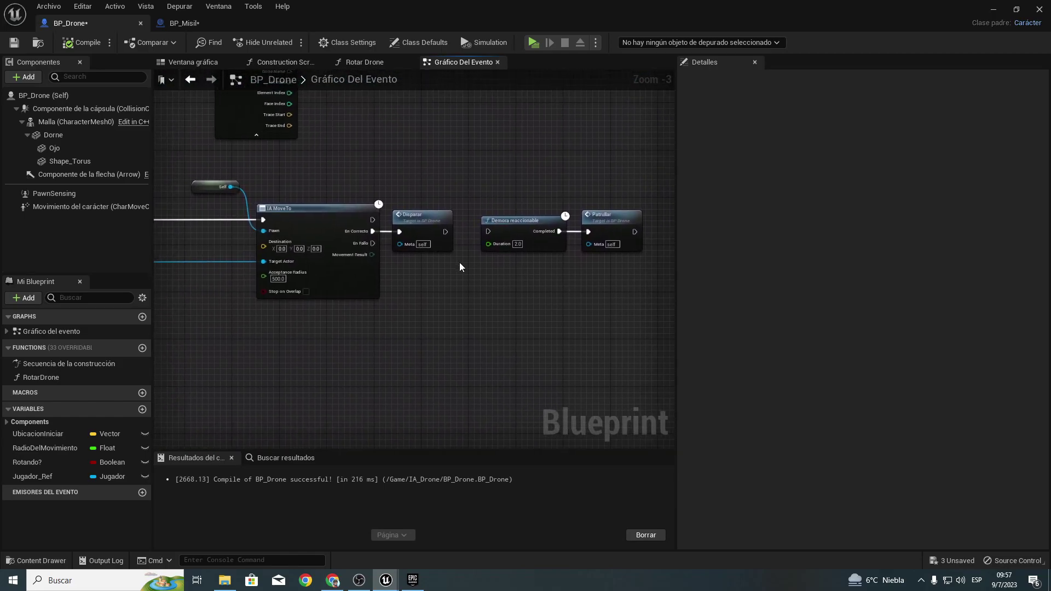
scroll(459, 257, up, 1)
Step: Insert the 2.0 s Demora reaccionable between Disparar and Patrullar, wire it, and launch play
right_drag(460, 257, 410, 352)
click(330, 290)
right_drag(330, 290, 465, 277)
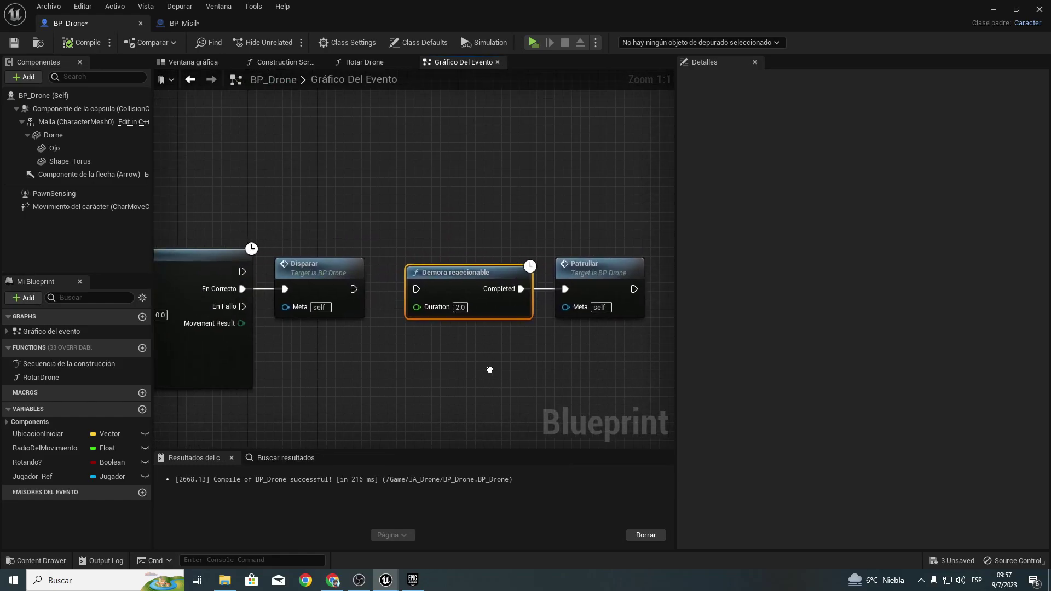
click(588, 265)
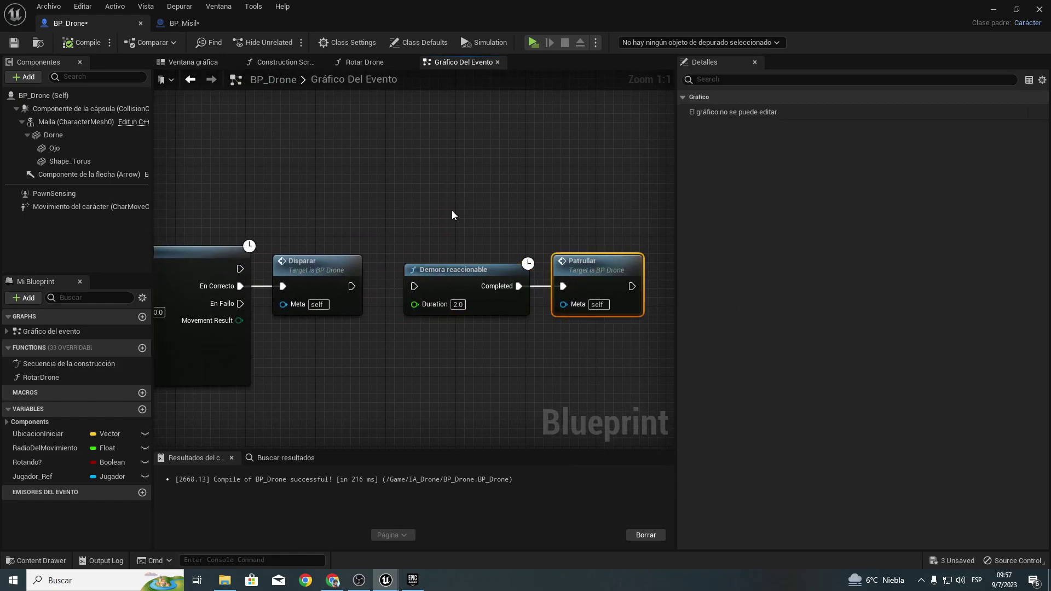
drag(448, 264, 439, 185)
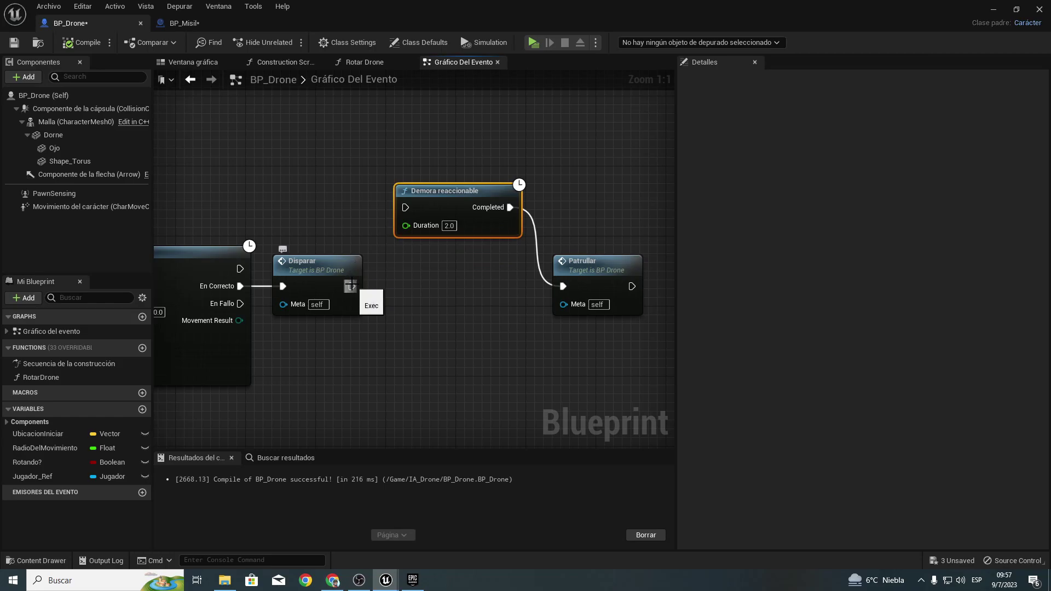
right_drag(462, 189, 481, 201)
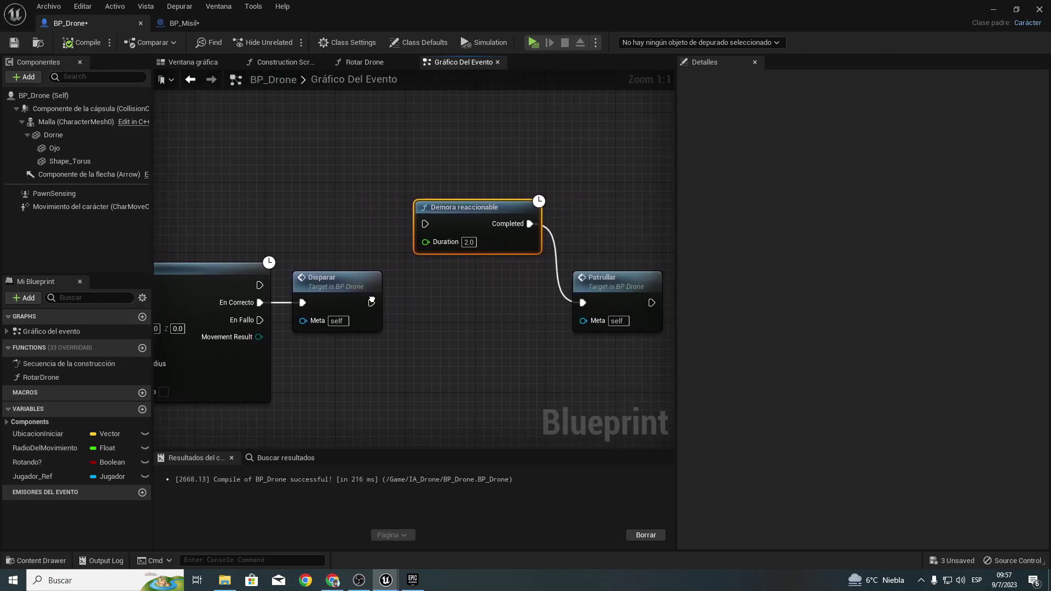
drag(480, 201, 440, 292)
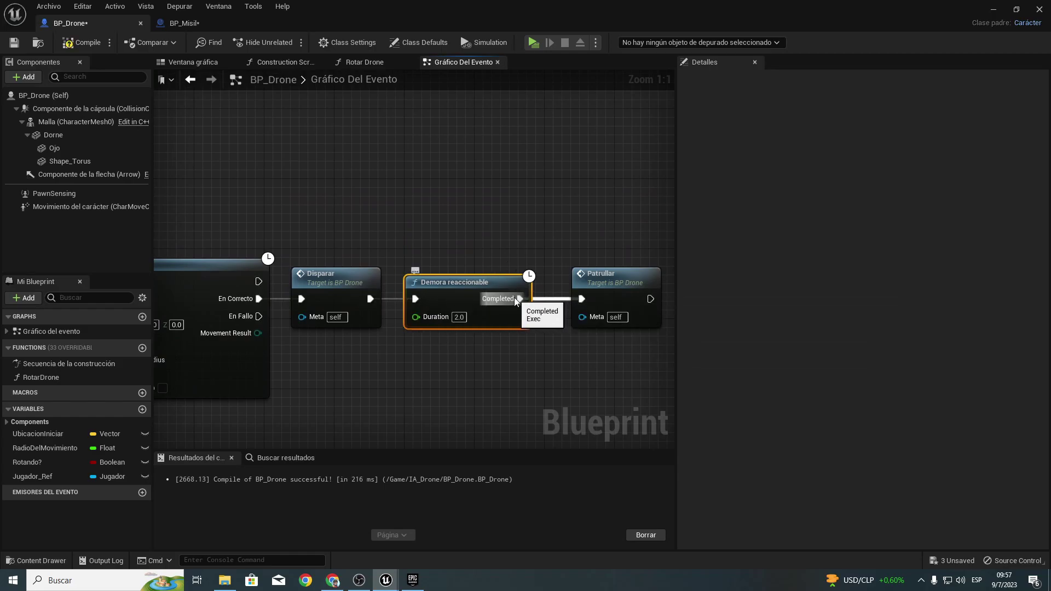
right_drag(358, 270, 246, 280)
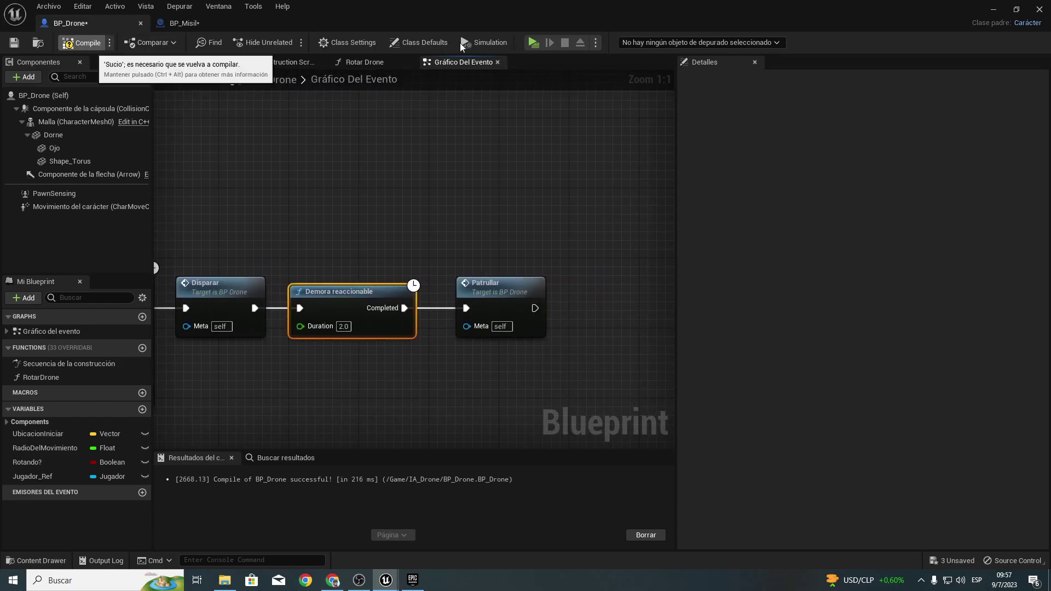
click(534, 40)
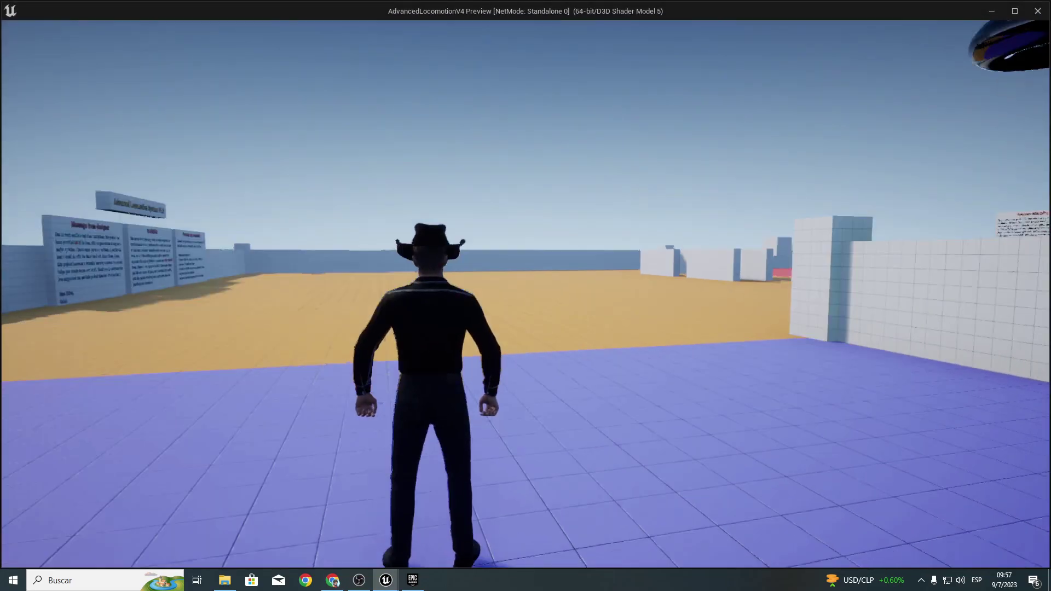
Step: Run and jump around the tiled pillar onto the blue floor until the drone spots him, then back onto orange floor
key(w)
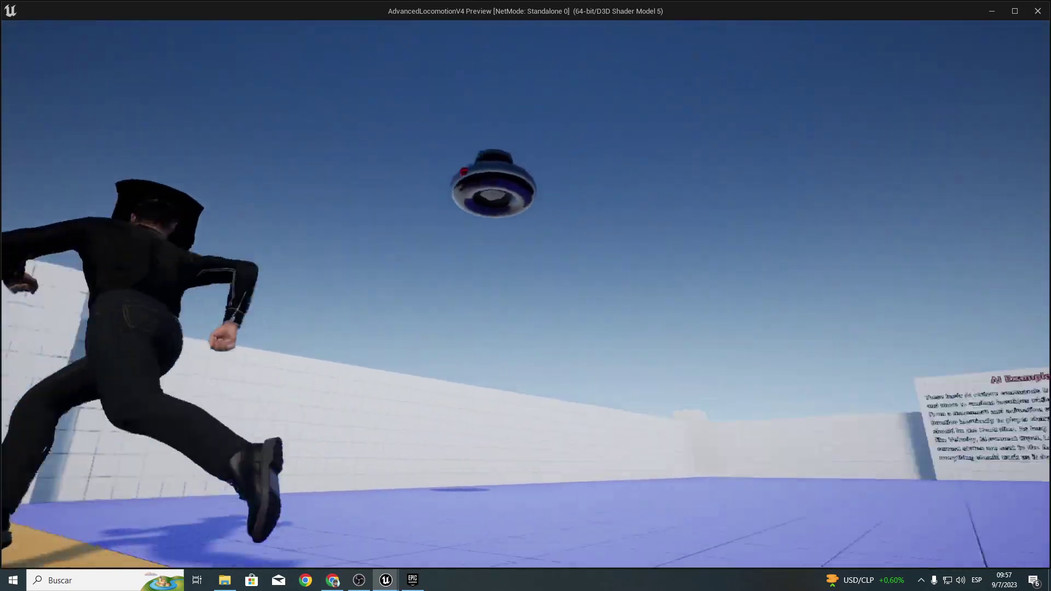
key(space)
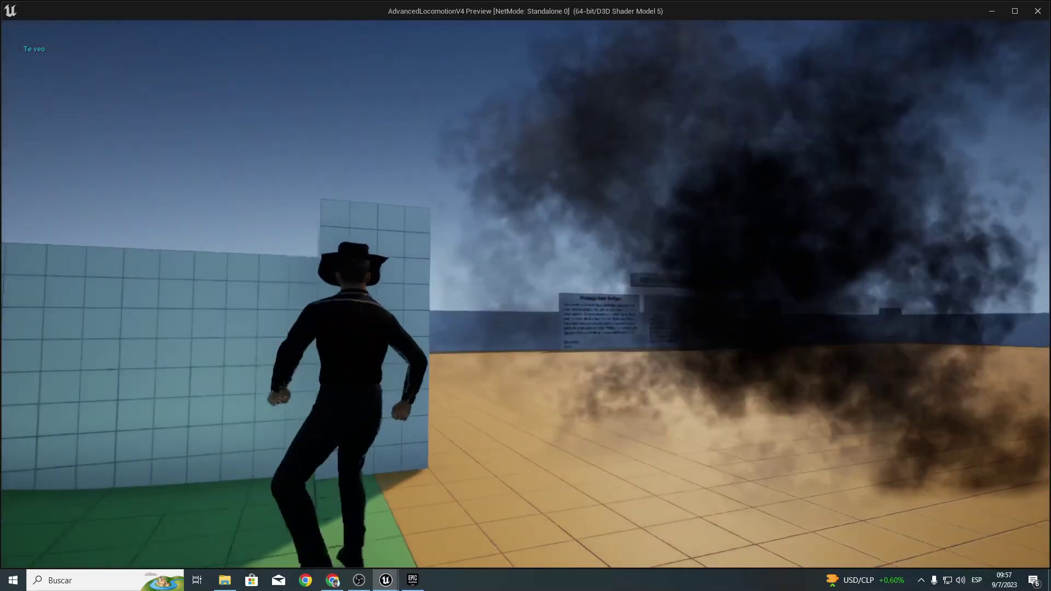
key(w)
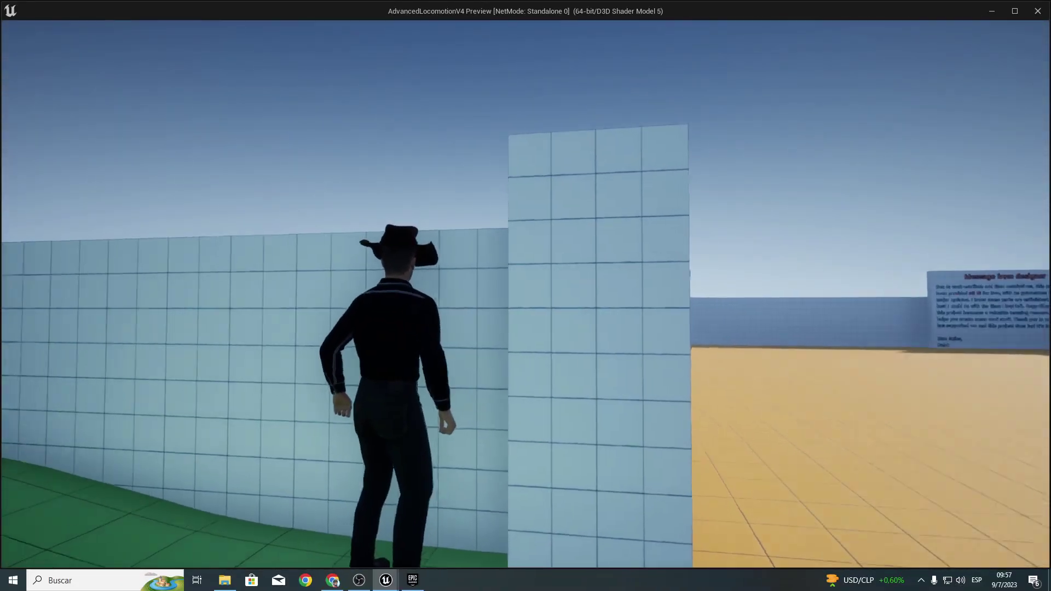
key(w)
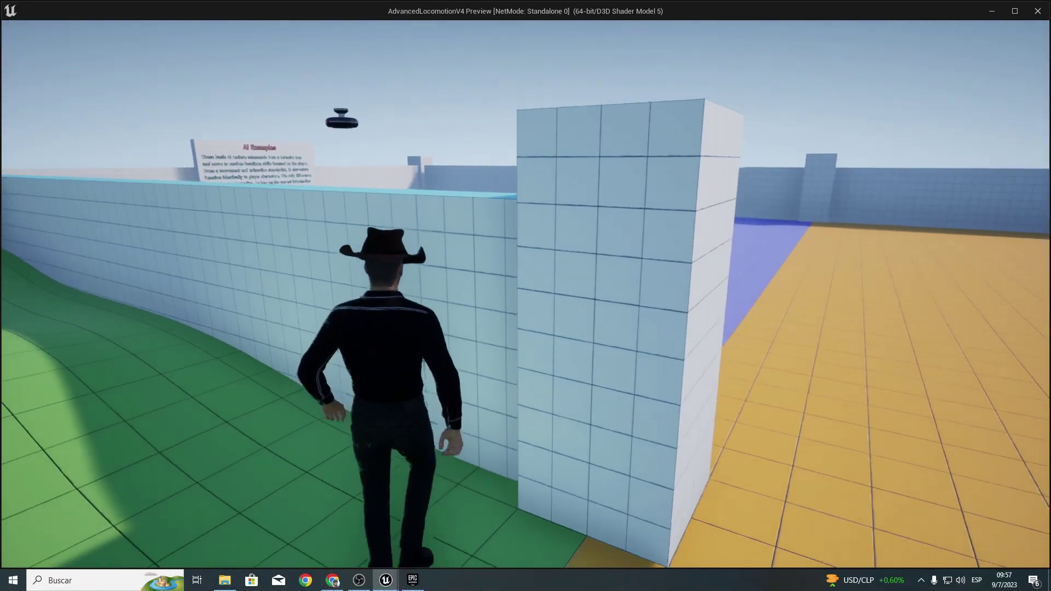
key(w)
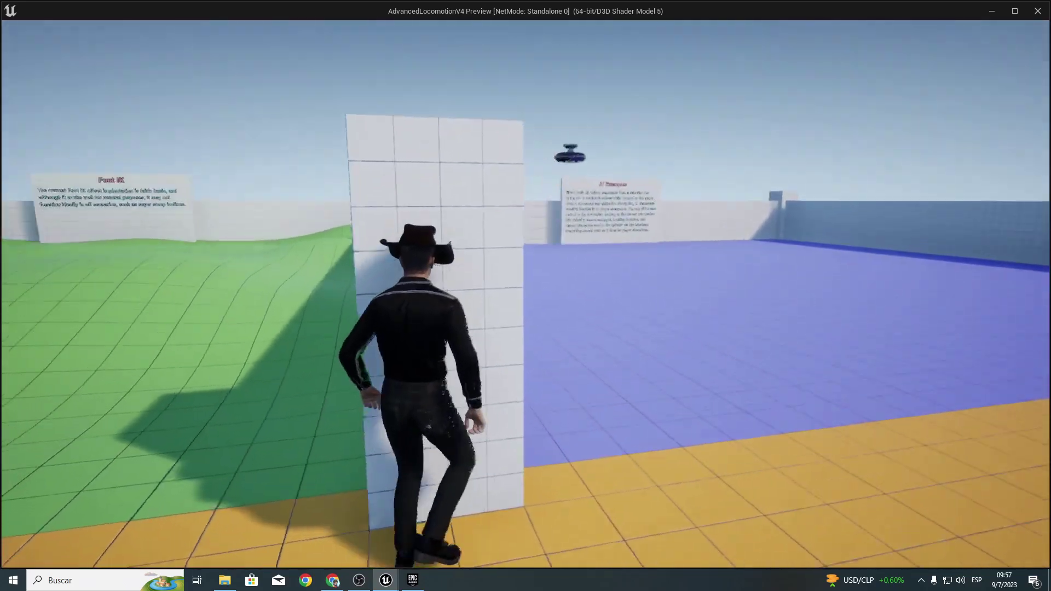
key(w)
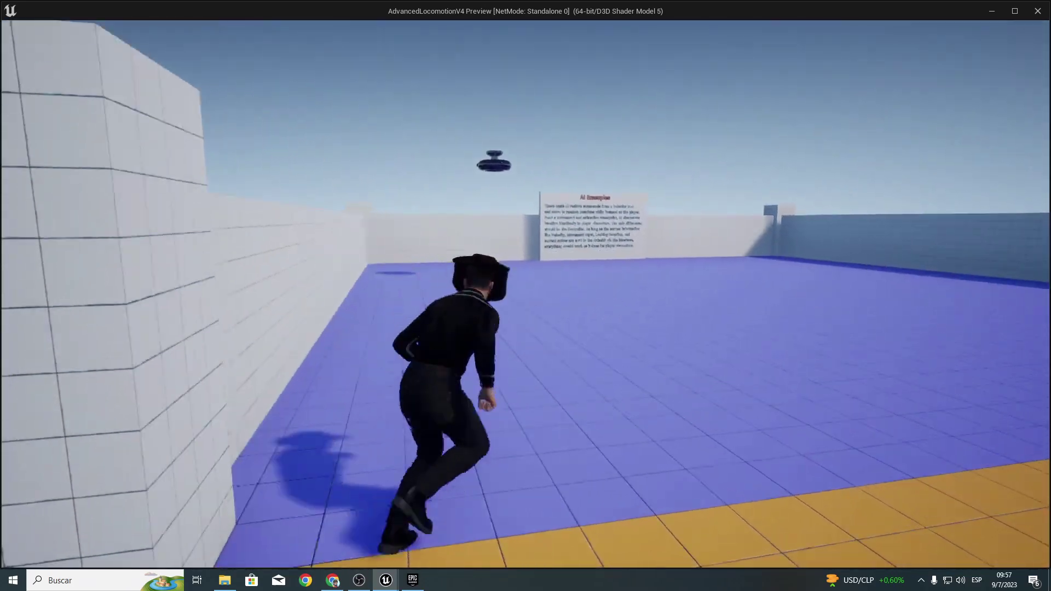
key(w)
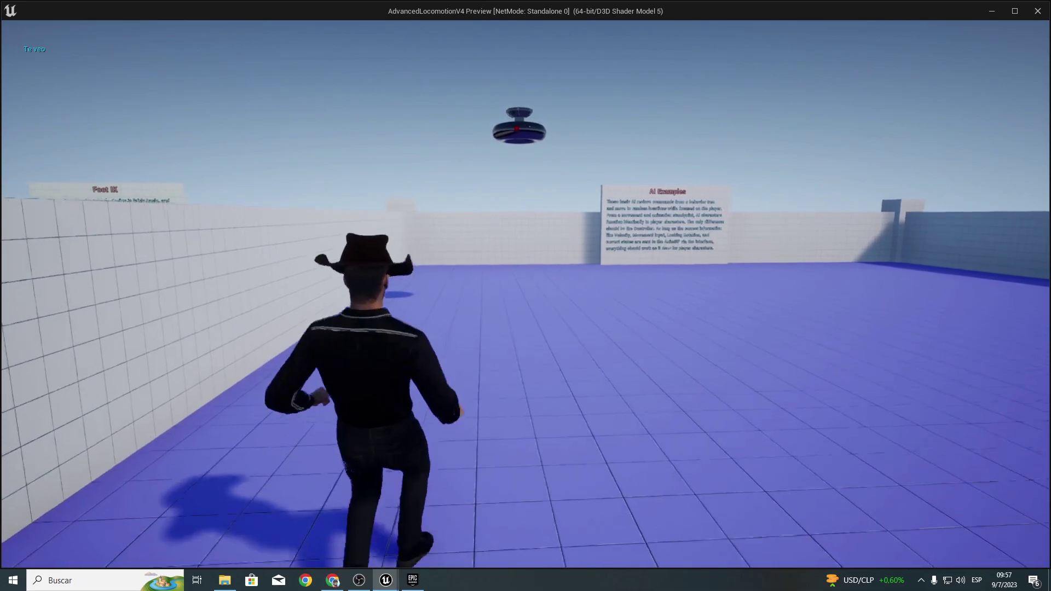
key(s)
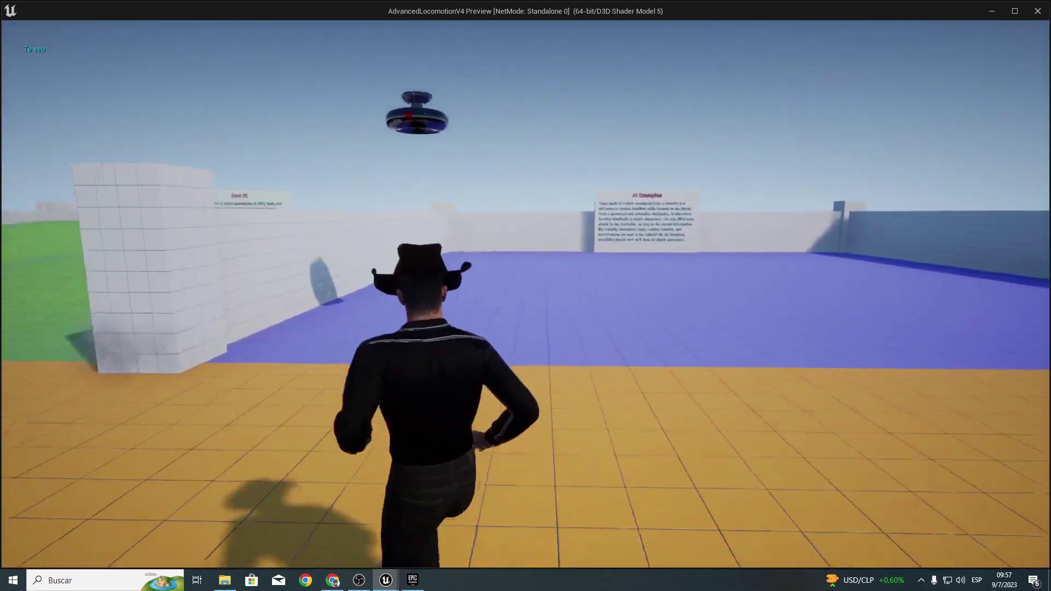
Step: Stop play and pan past the CambiarVelocidadDrone, Esperar, SpawnActor and Mostrar texto nodes
key(Escape)
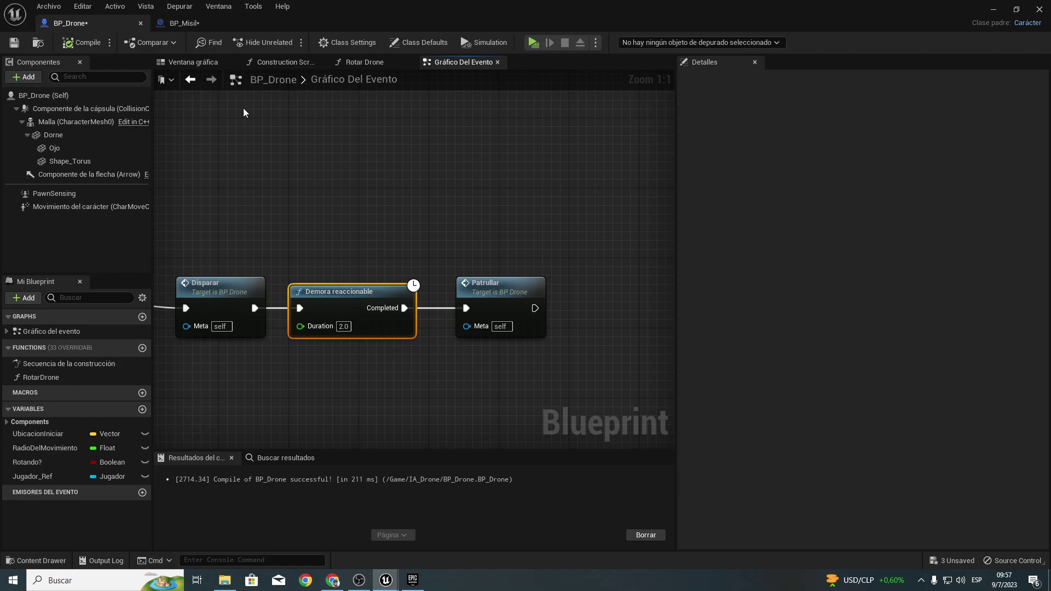
mouse_move(249, 197)
right_down()
mouse_move(154, 253)
mouse_move(422, 236)
right_up()
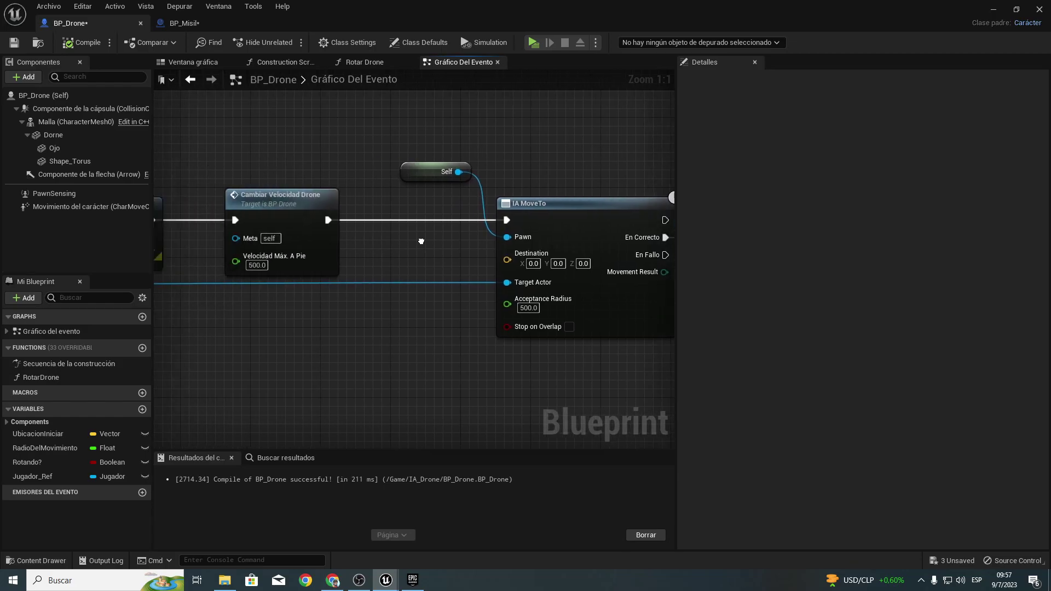
scroll(364, 276, down, 2)
mouse_move(365, 276)
right_down()
mouse_move(572, 268)
mouse_move(541, 344)
right_up()
scroll(435, 210, down, 5)
scroll(435, 211, up, 4)
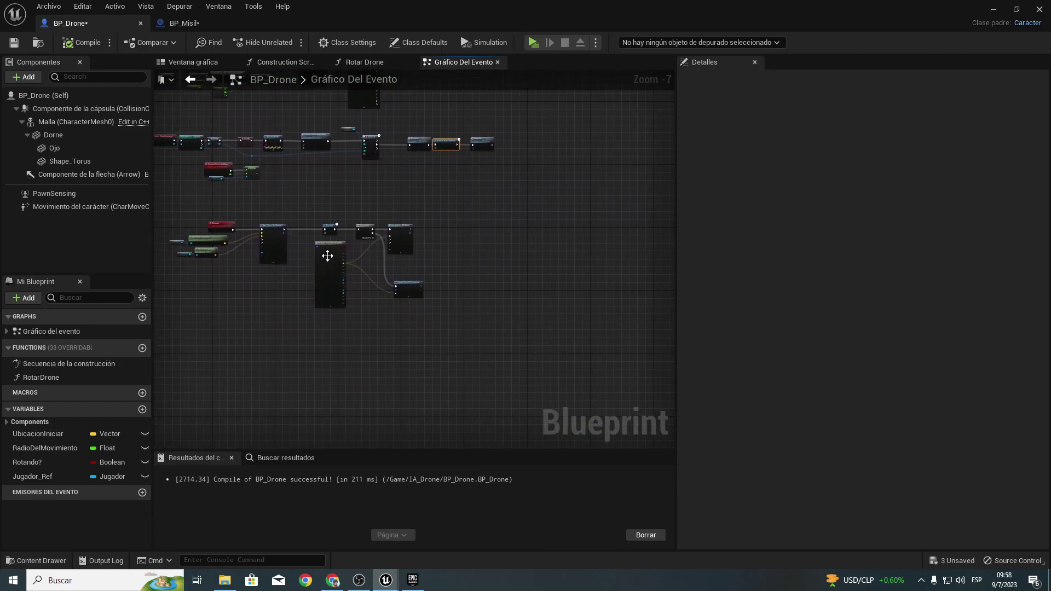
right_drag(258, 253, 337, 229)
right_drag(437, 189, 503, 398)
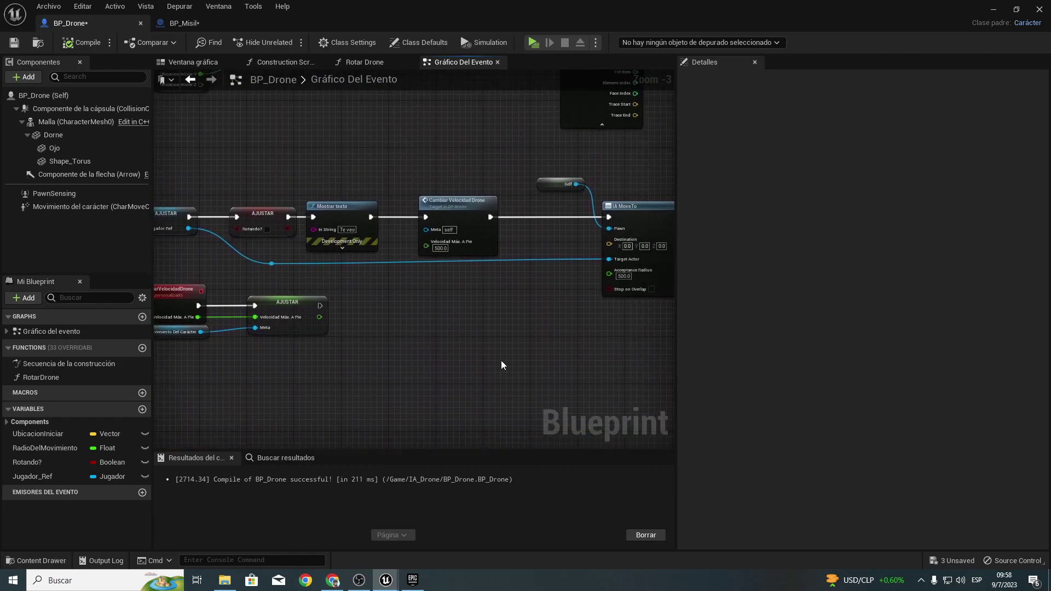
scroll(502, 398, up, 3)
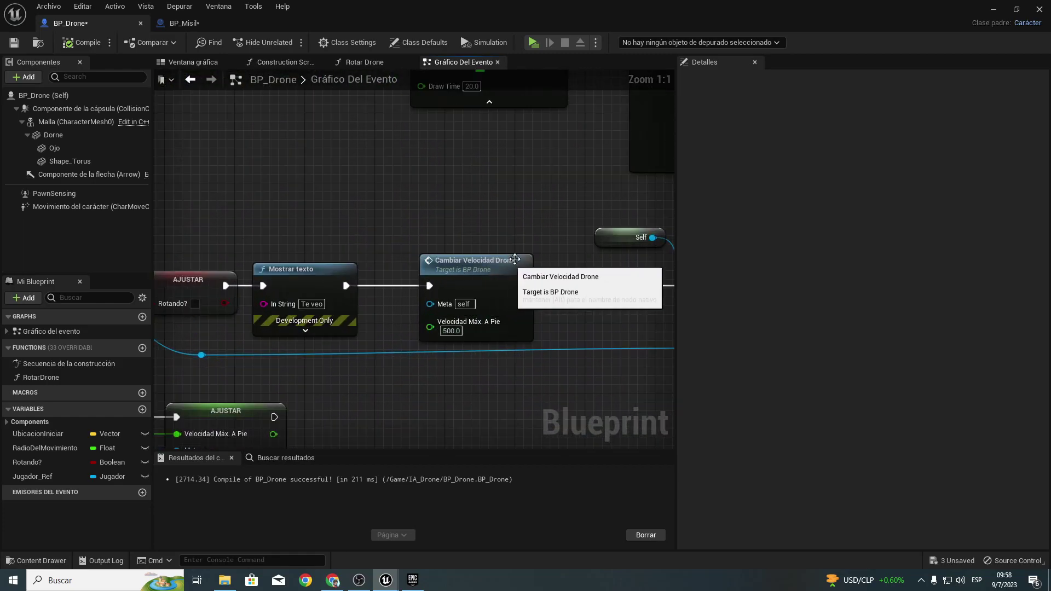
Step: Follow the Proyectar a Jugador and Line Trace By Channel nodes through to IA MoveTo
right_drag(514, 259, 207, 243)
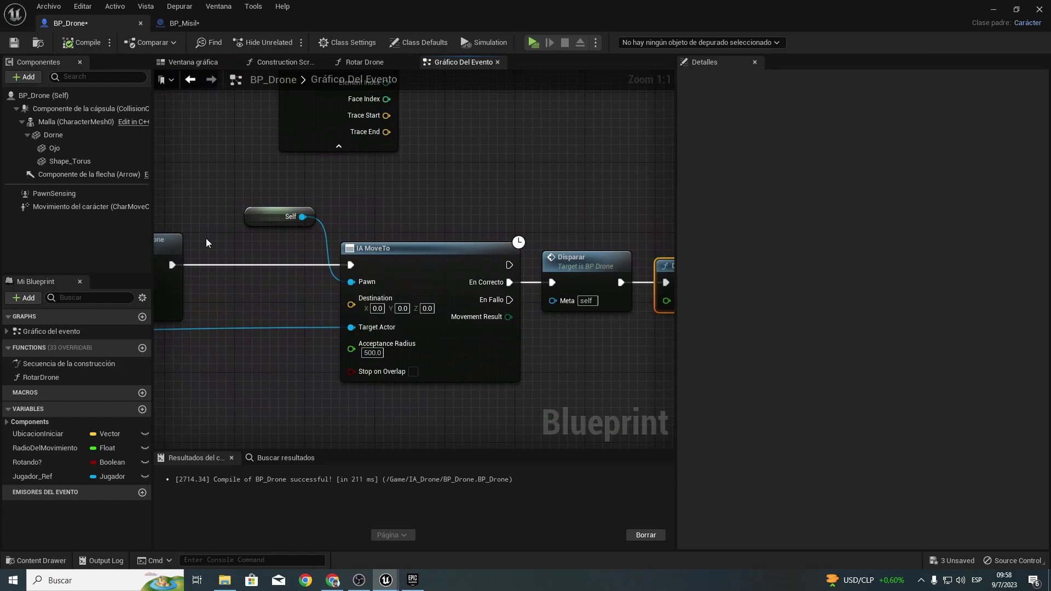
right_drag(454, 325, 679, 370)
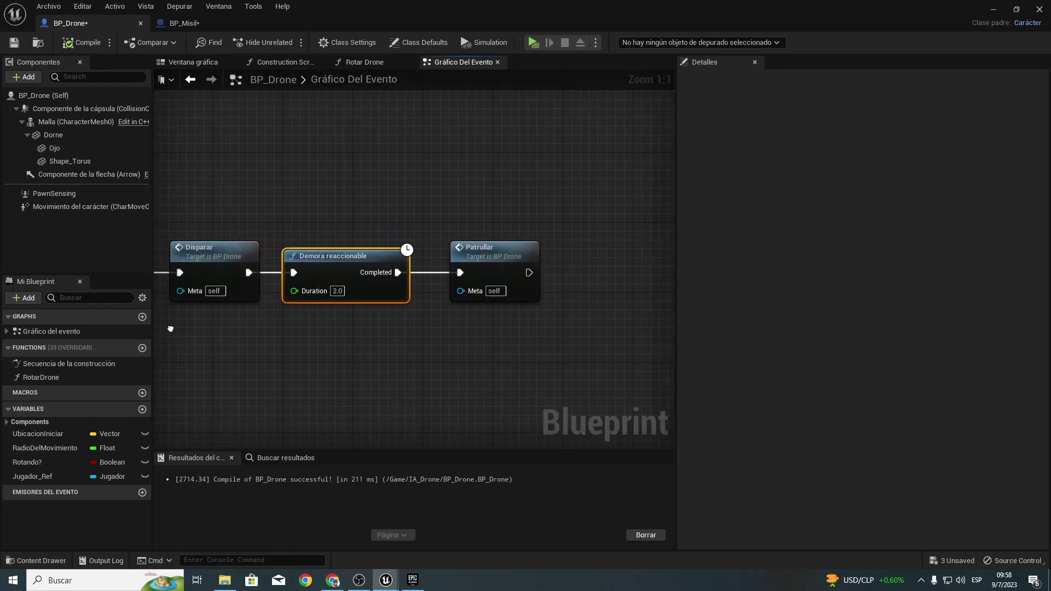
right_drag(358, 375, 589, 358)
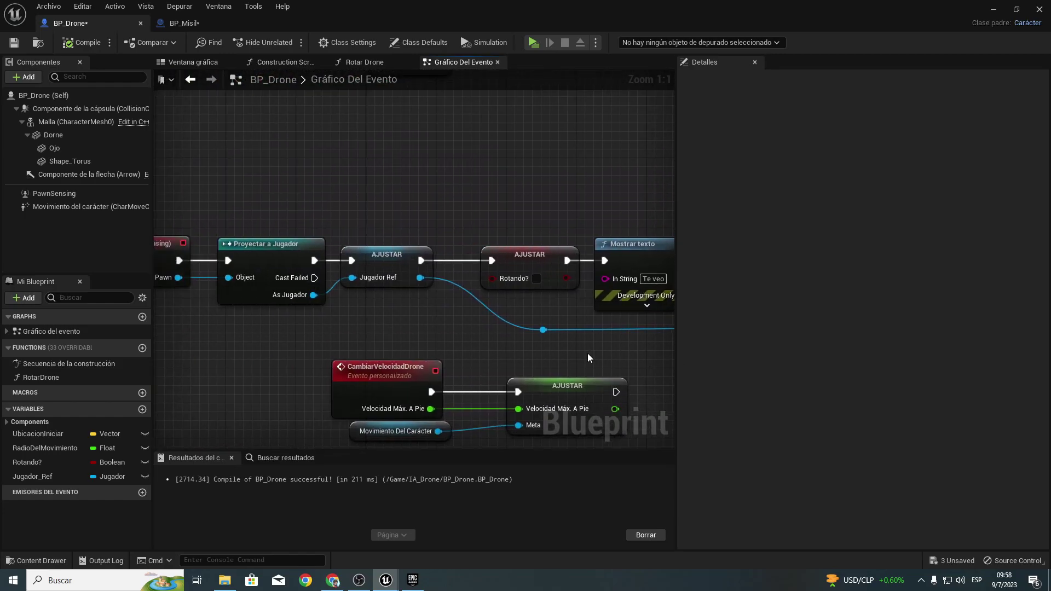
mouse_move(436, 351)
right_down()
mouse_move(376, 389)
mouse_move(580, 483)
right_up()
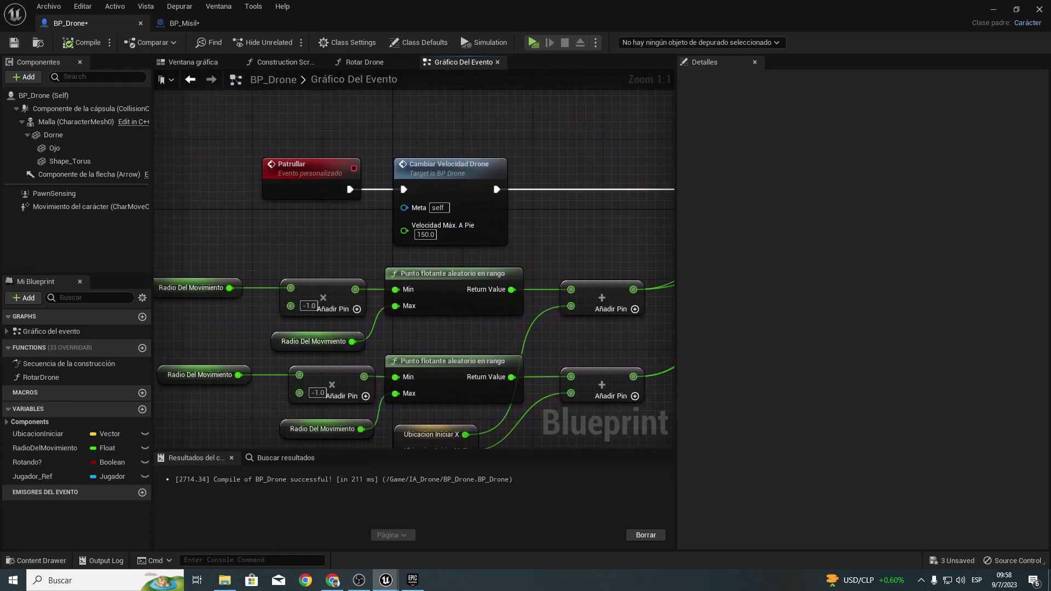
right_drag(446, 268, 406, 229)
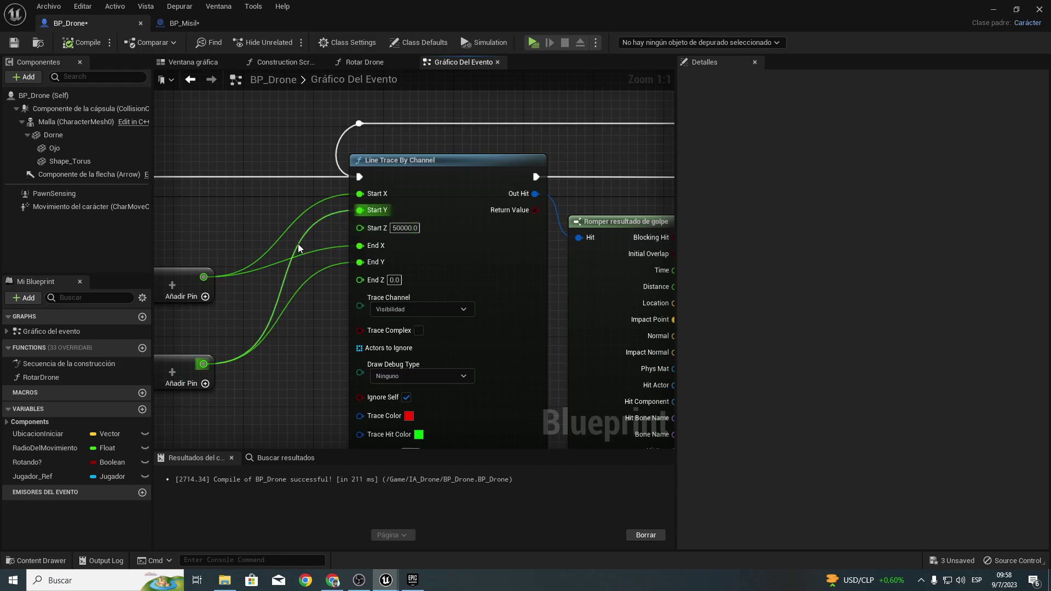
right_drag(298, 248, 371, 222)
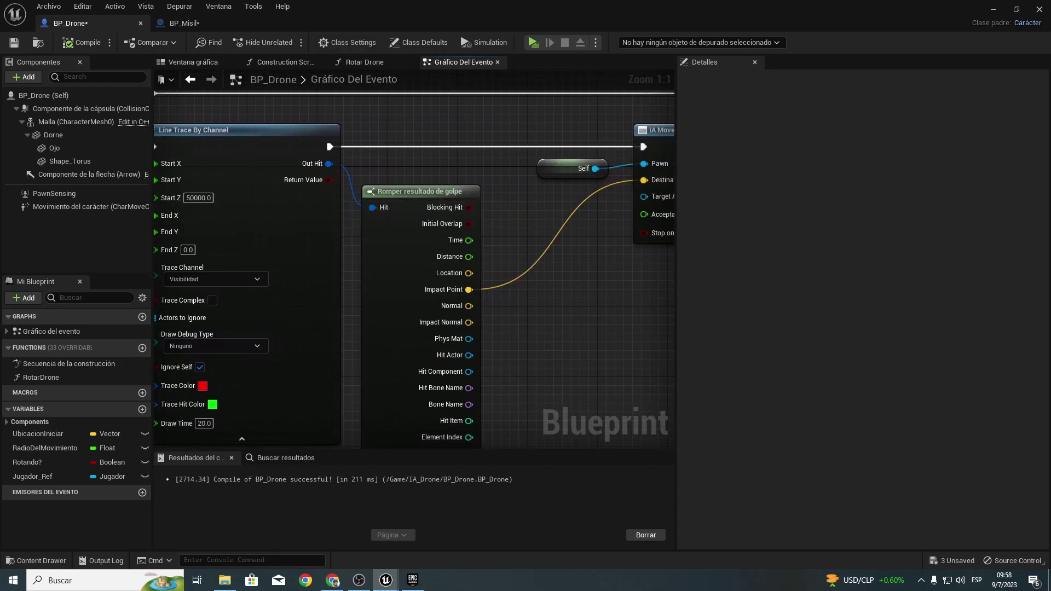
right_drag(588, 246, 324, 251)
mouse_move(438, 224)
right_down()
mouse_move(232, 243)
mouse_move(372, 212)
mouse_move(369, 222)
right_up()
Step: Set IA MoveTo's Acceptance Radius to 800 and launch a test play
scroll(274, 283, down, 3)
scroll(270, 283, down, 1)
scroll(259, 267, down, 1)
scroll(487, 256, up, 4)
scroll(488, 257, up, 1)
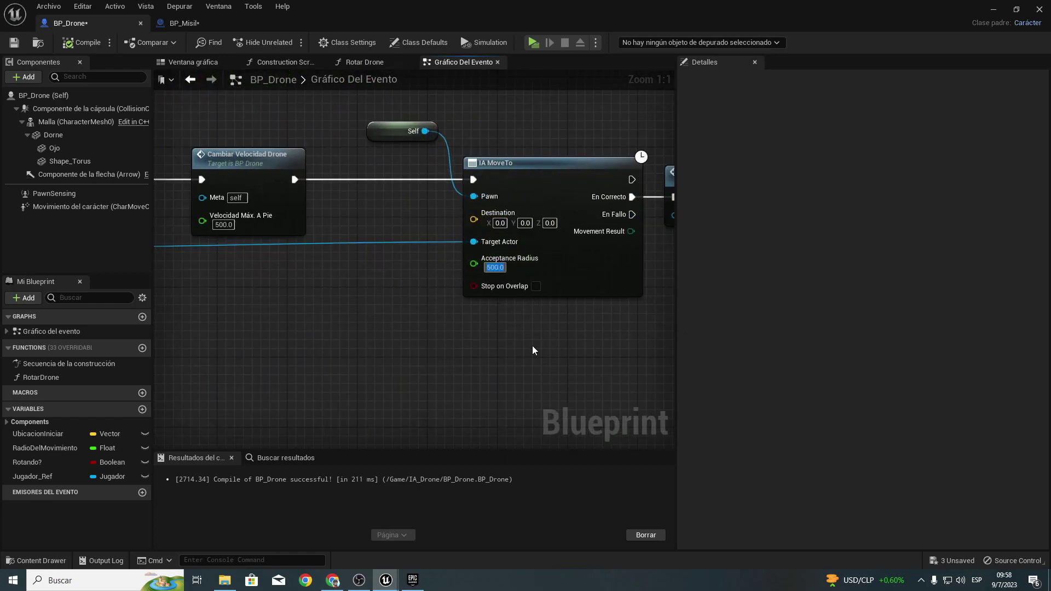
text(800)
key(Return)
click(535, 43)
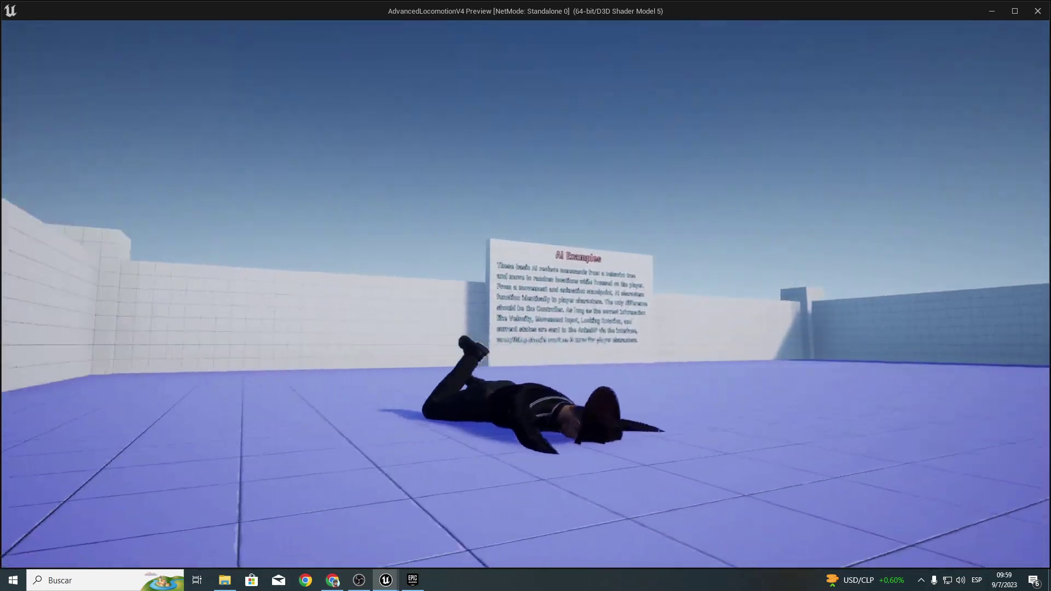
Step: Get the character up, run forward and crouch, then end the play session
key(x)
key(w)
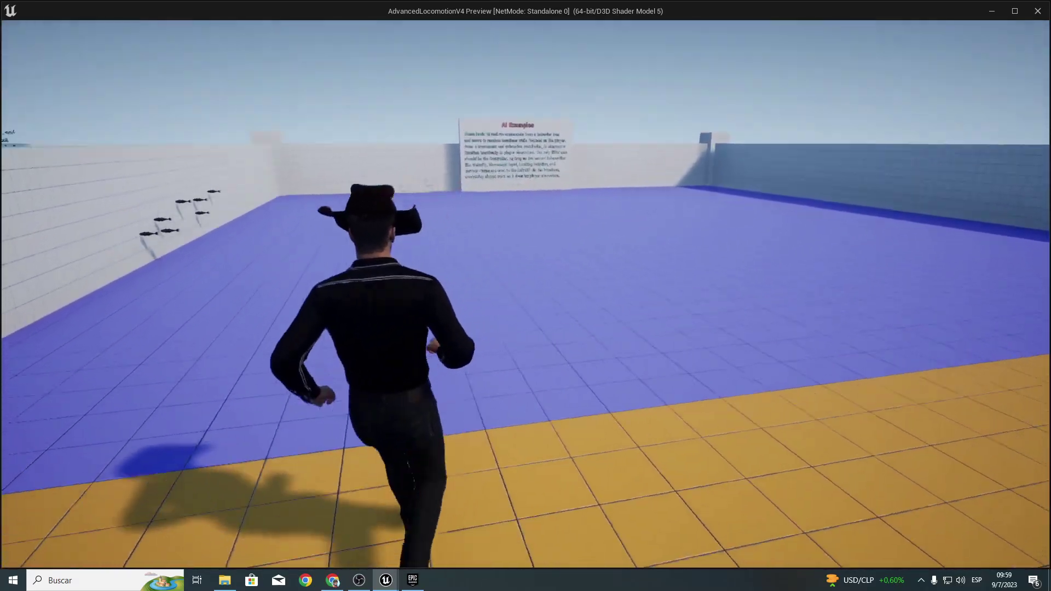
key(c)
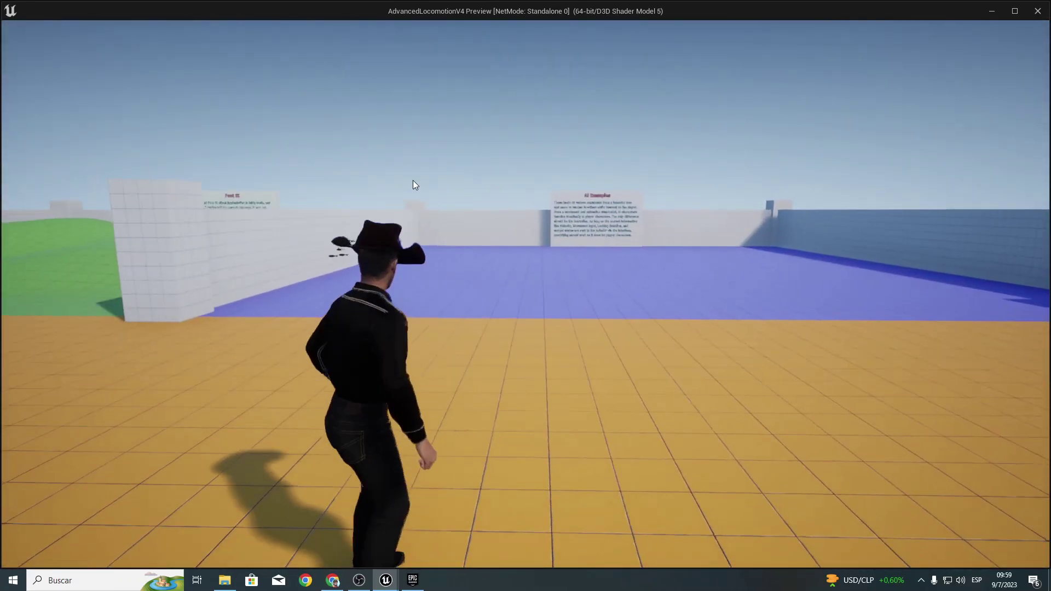
key(Escape)
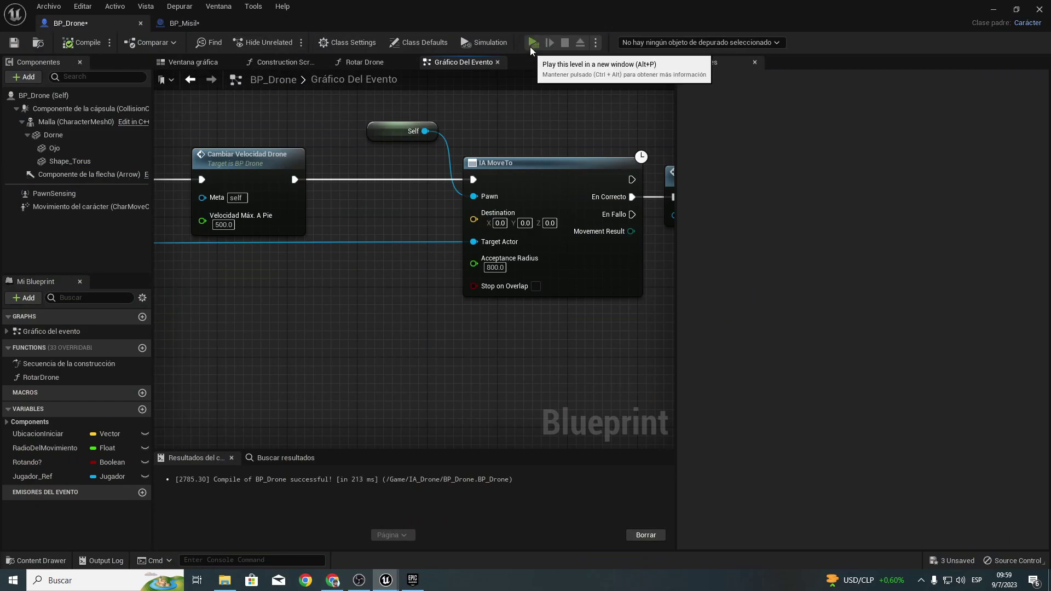
Step: Relaunch play and run and jump the character toward the sand area
click(532, 42)
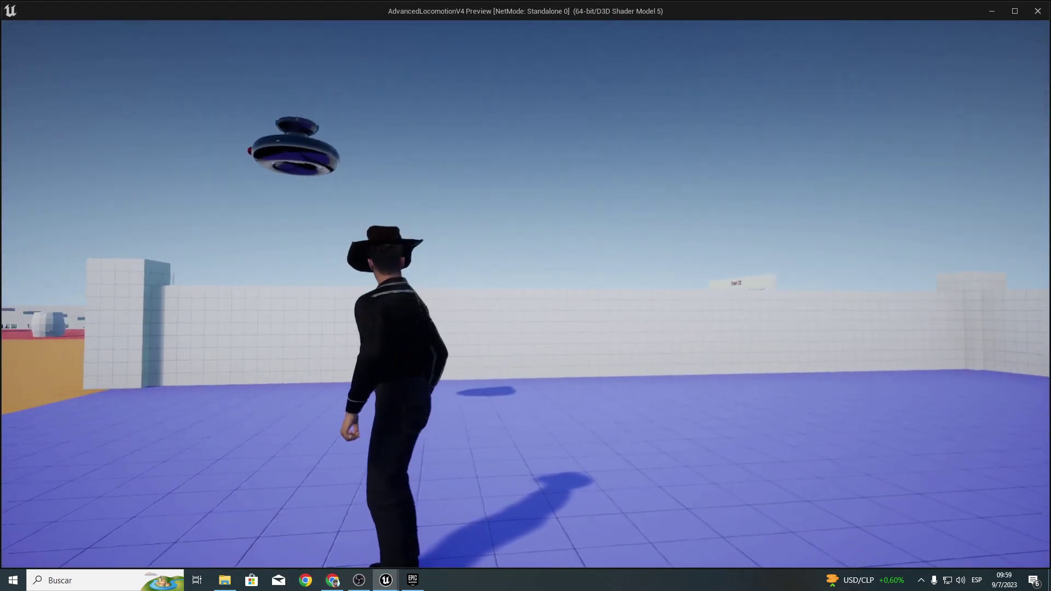
key(w)
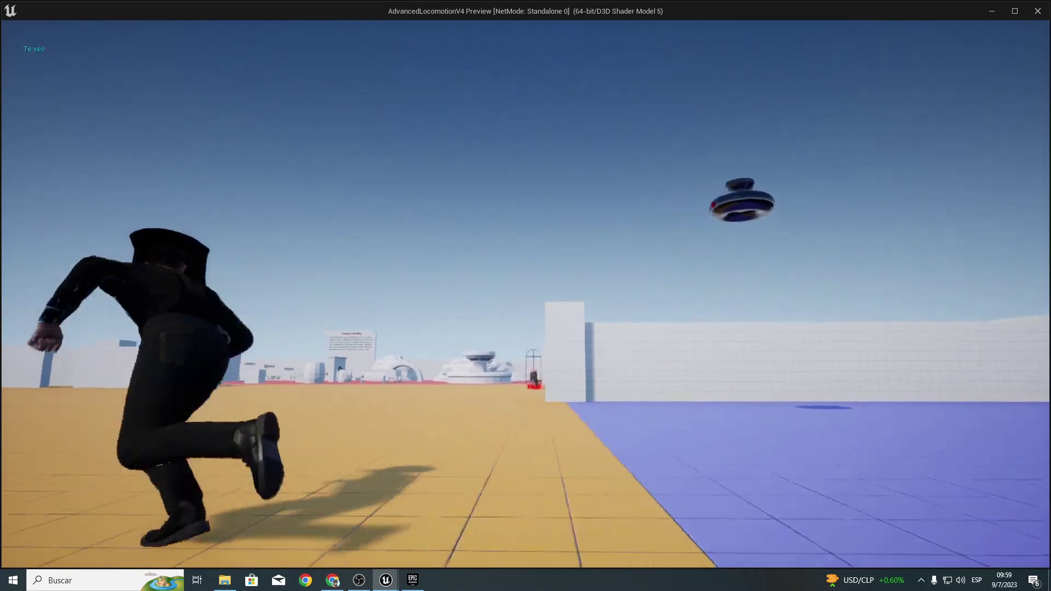
key(space)
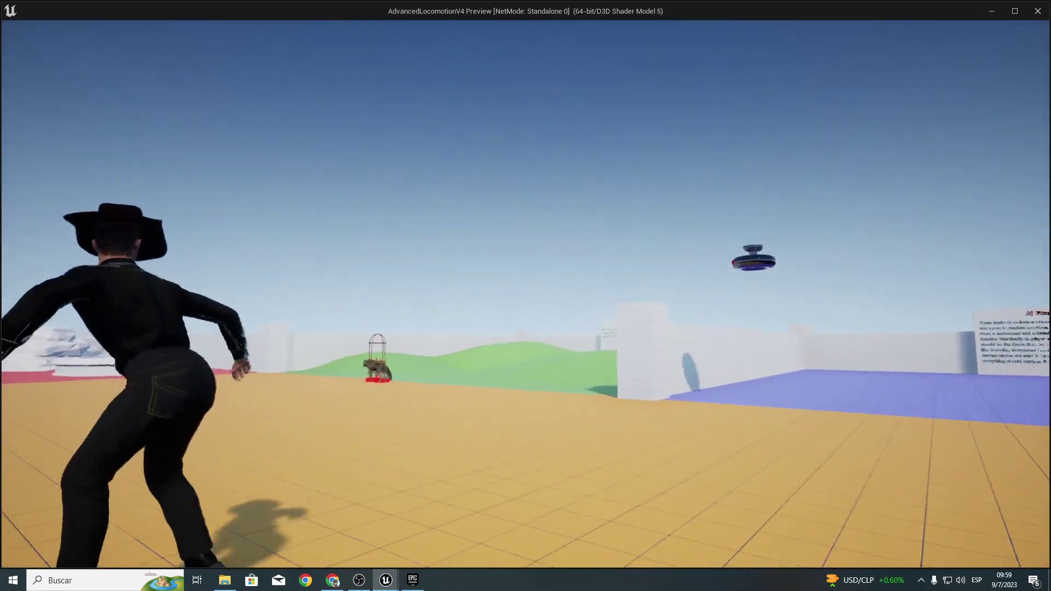
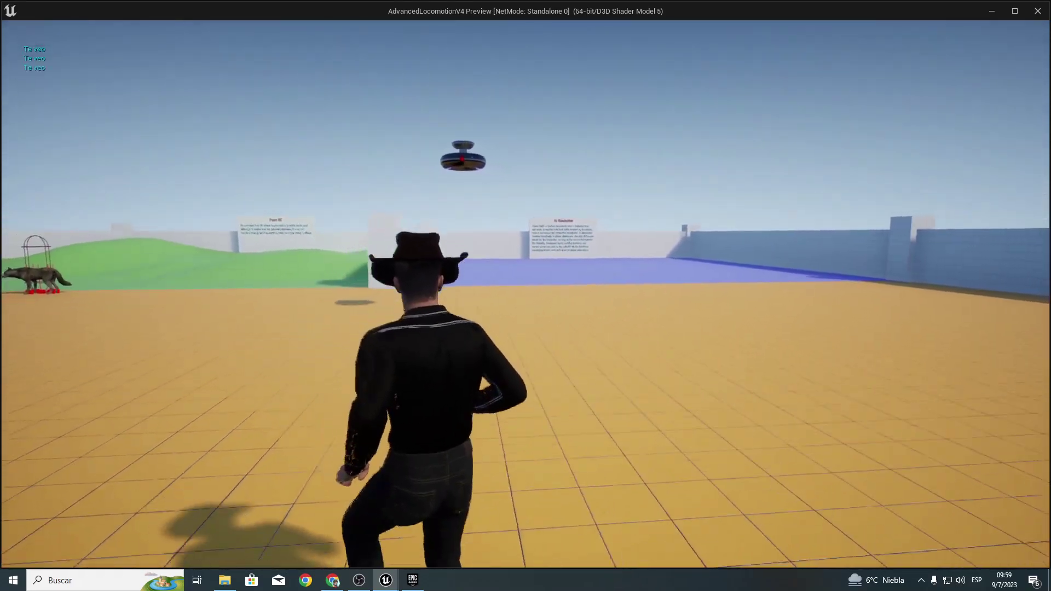
Step: Run the cowboy character forward across the test map toward the green slope
key(w)
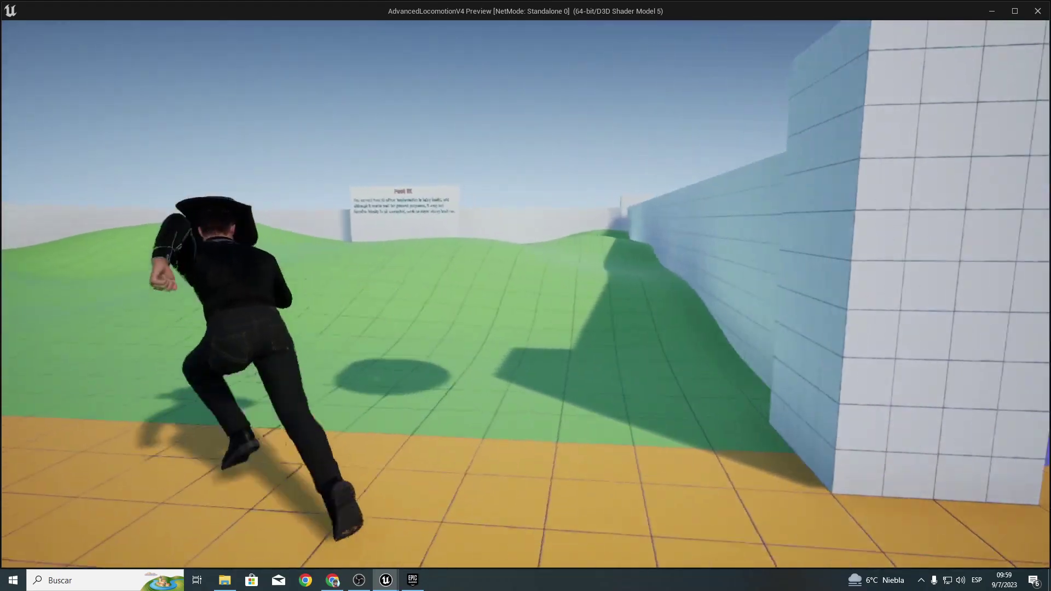
Step: Stop the play test and return to the BP_Drone blueprint editor
key(Escape)
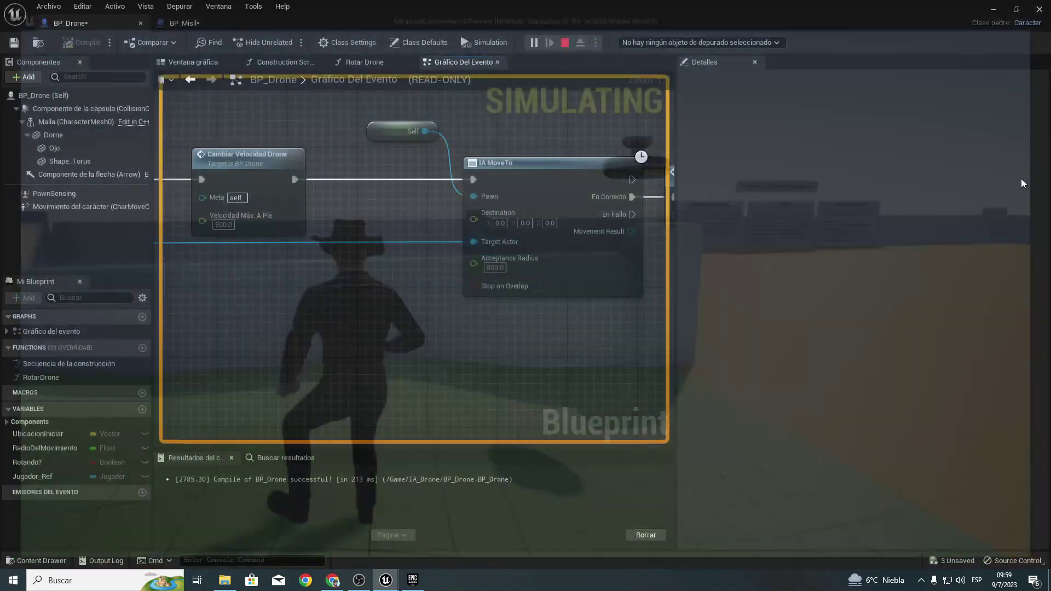
scroll(315, 242, down, 2)
scroll(315, 243, down, 1)
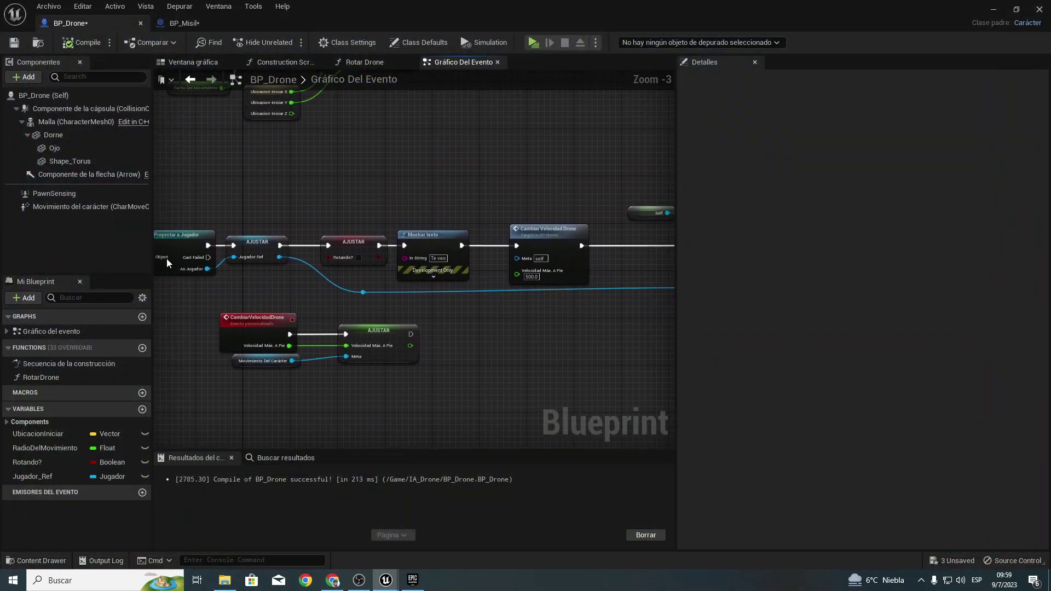
Step: Raise PawnSensing's Peripheral Vision Angle from 45 to 80, viewing the vision cones in the Viewport
click(52, 195)
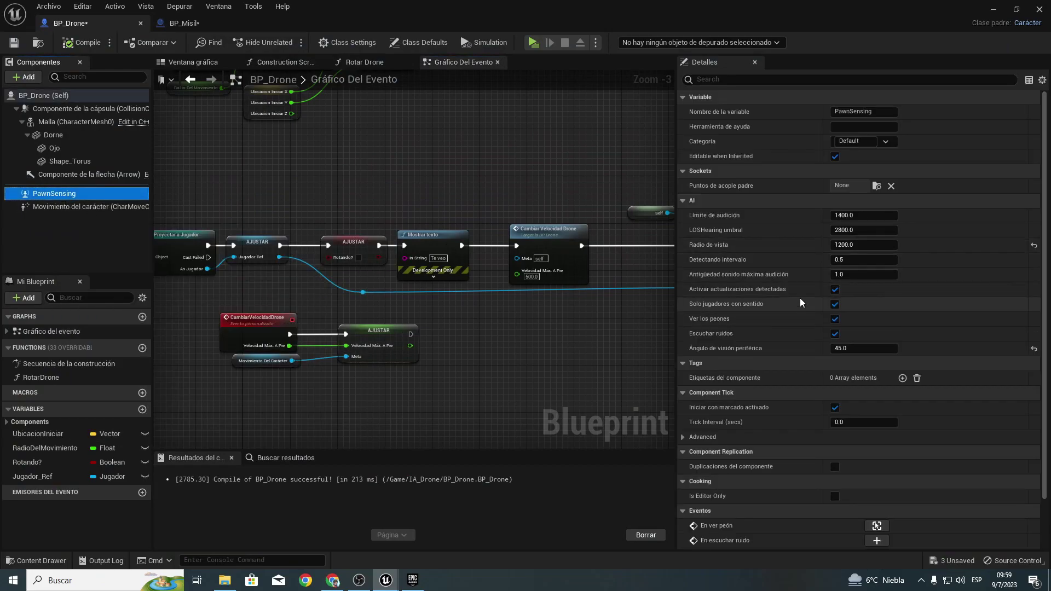
click(174, 63)
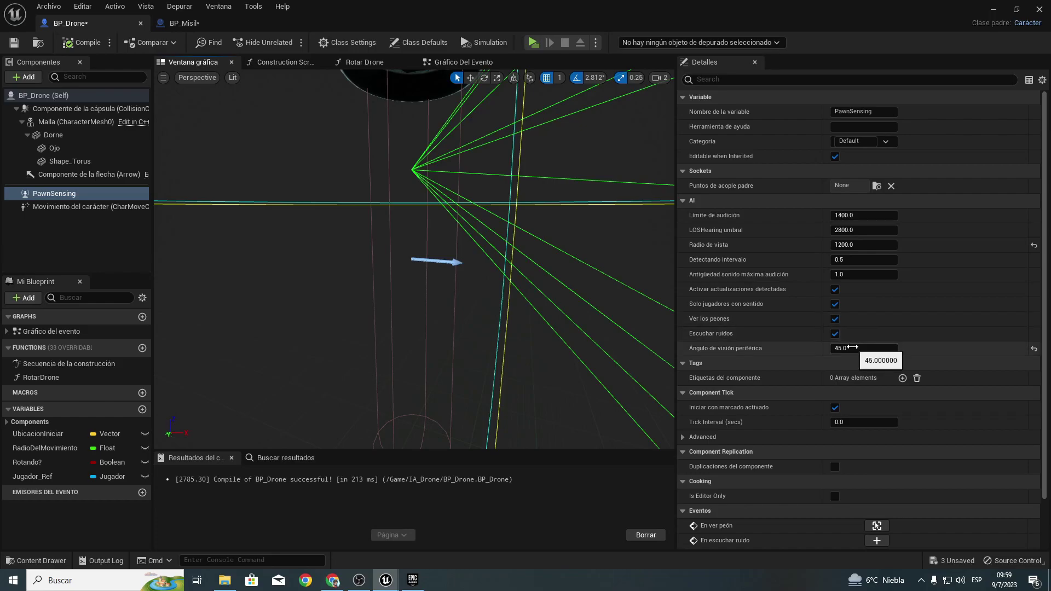
drag(863, 348, 881, 348)
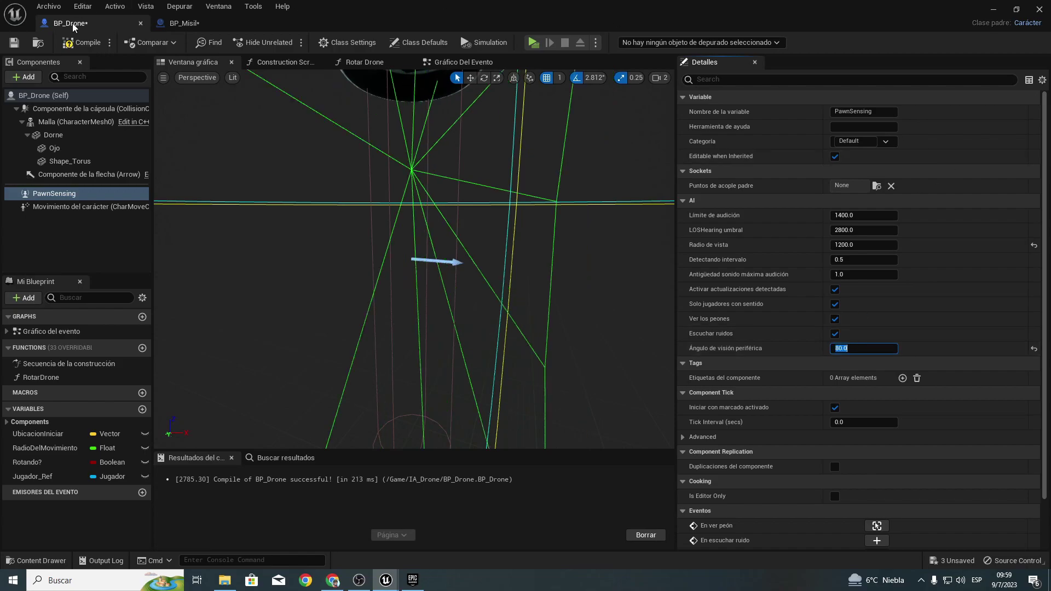
click(532, 43)
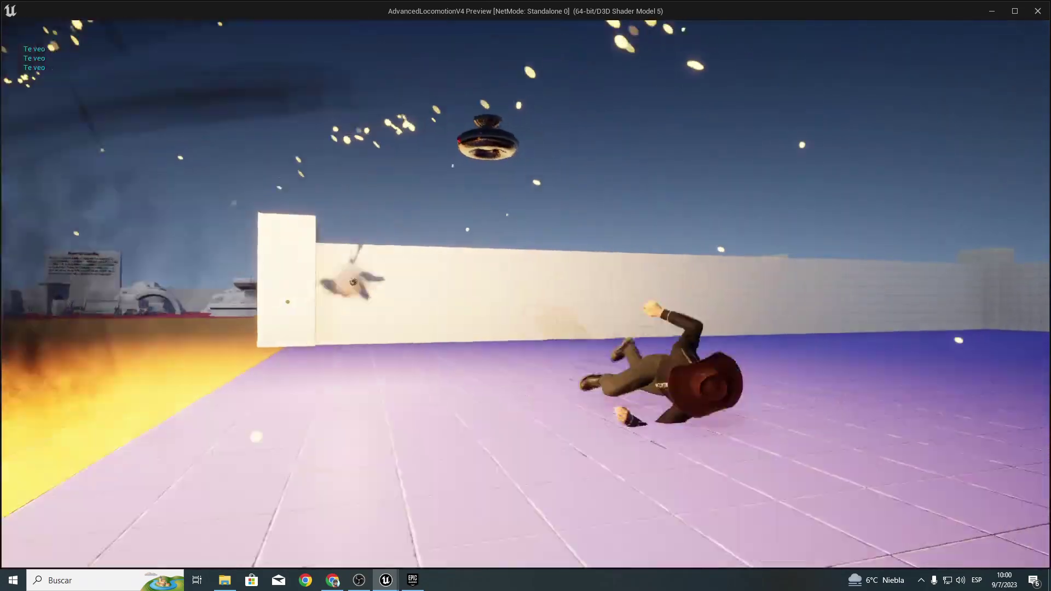
key(Escape)
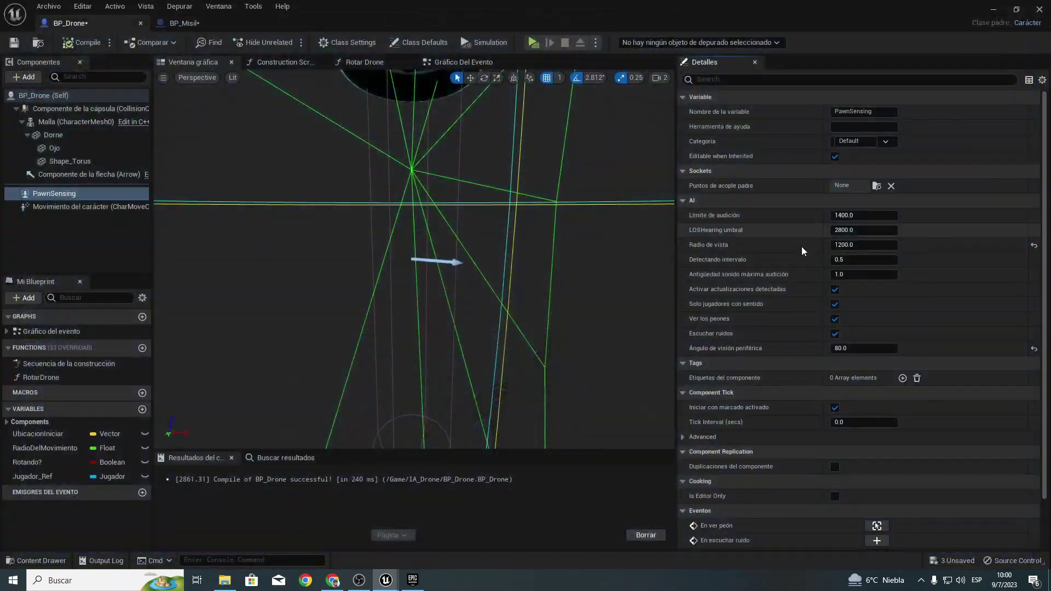
Step: Close BP_Drone, save the level plus drone and missile blueprints, and browse back to Content
click(1040, 10)
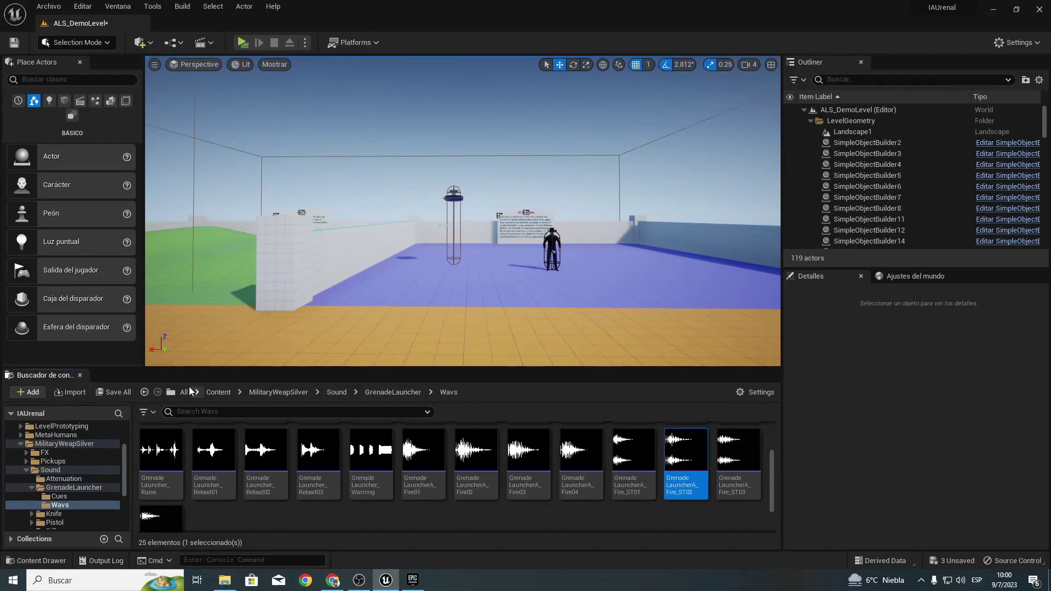
click(131, 395)
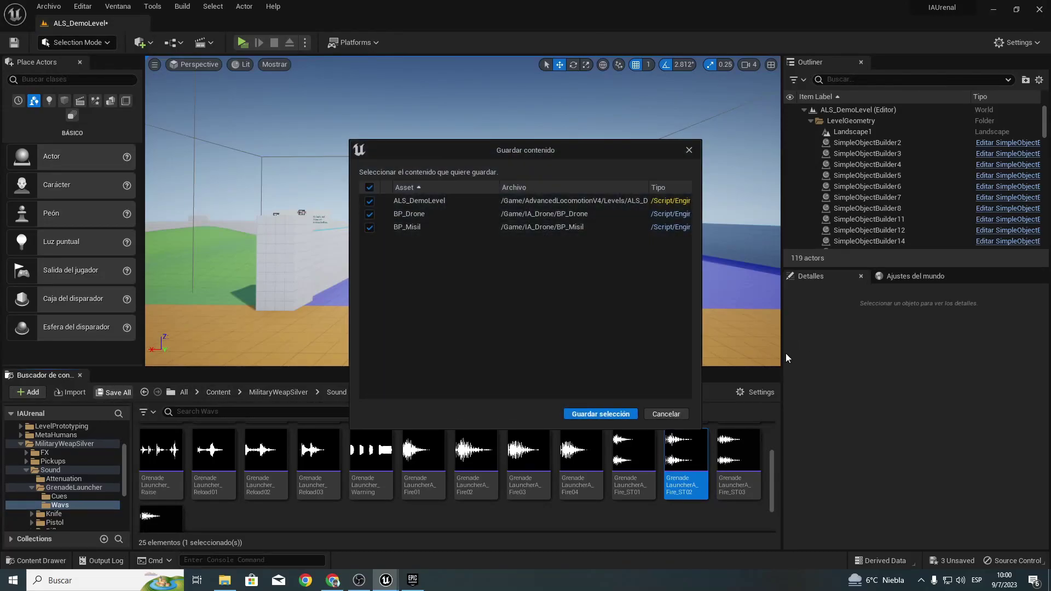
click(600, 415)
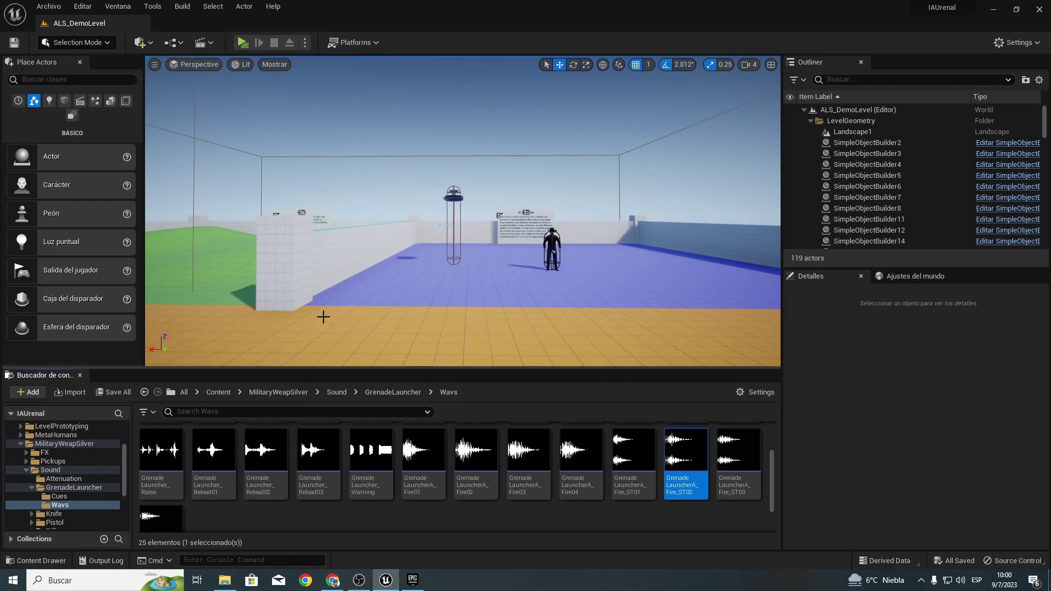
click(207, 389)
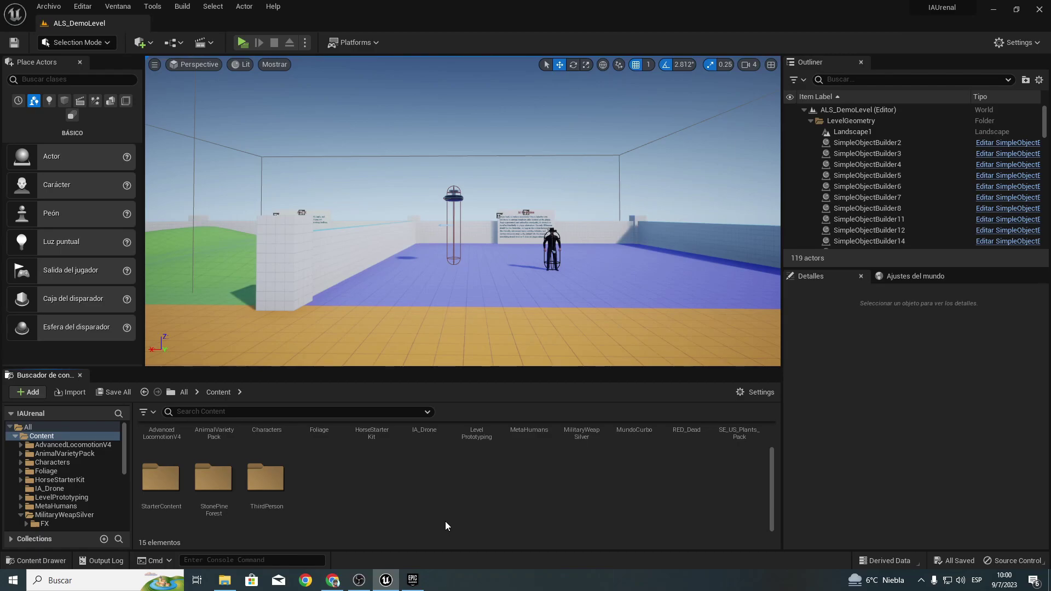
click(359, 580)
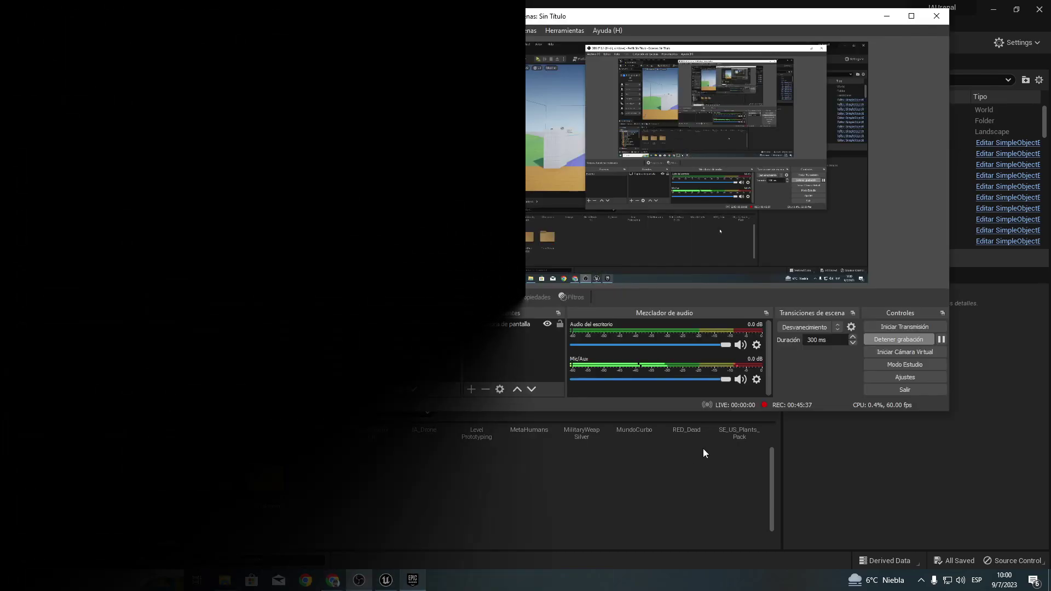